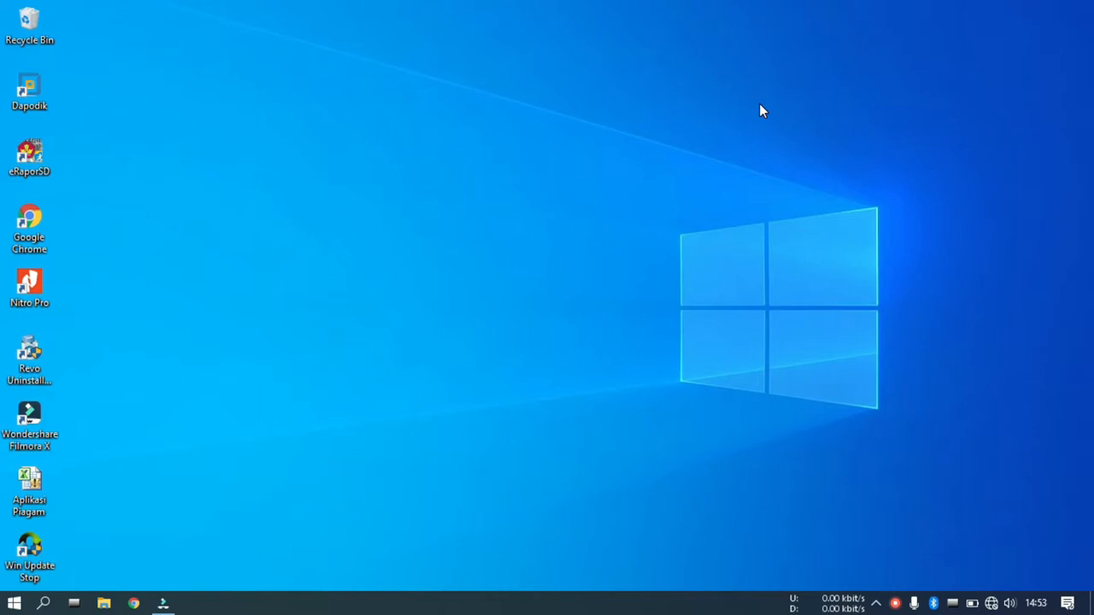
# - Open the e-Rapor SD application and log in with the saved credentials as Admin for semester 2019/2020 Ganjil, with the password shown
pyautogui.doubleClick(31, 167)
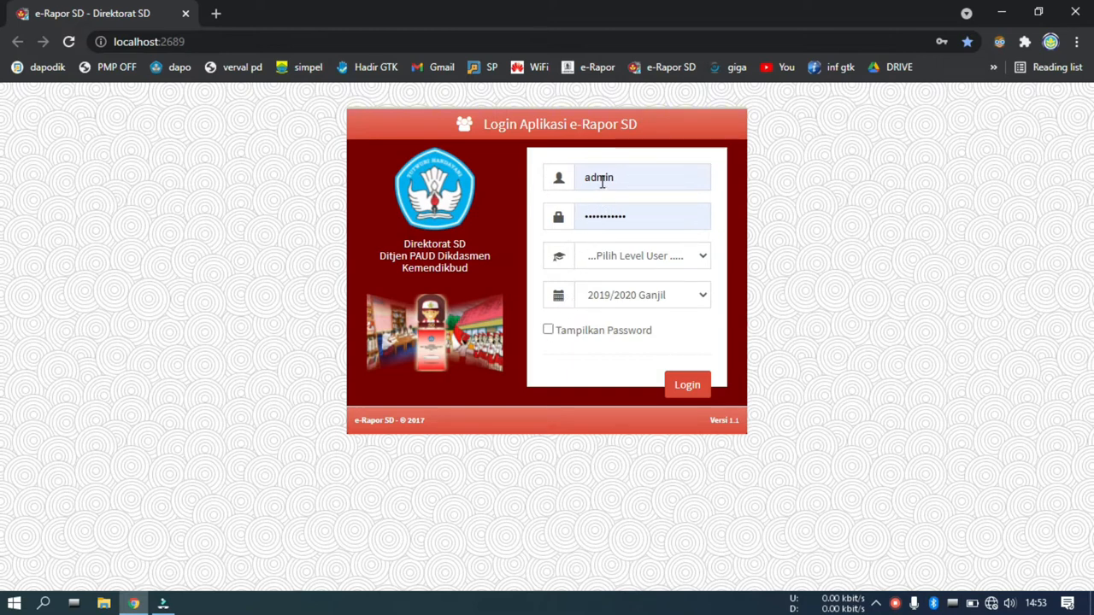
pyautogui.click(548, 330)
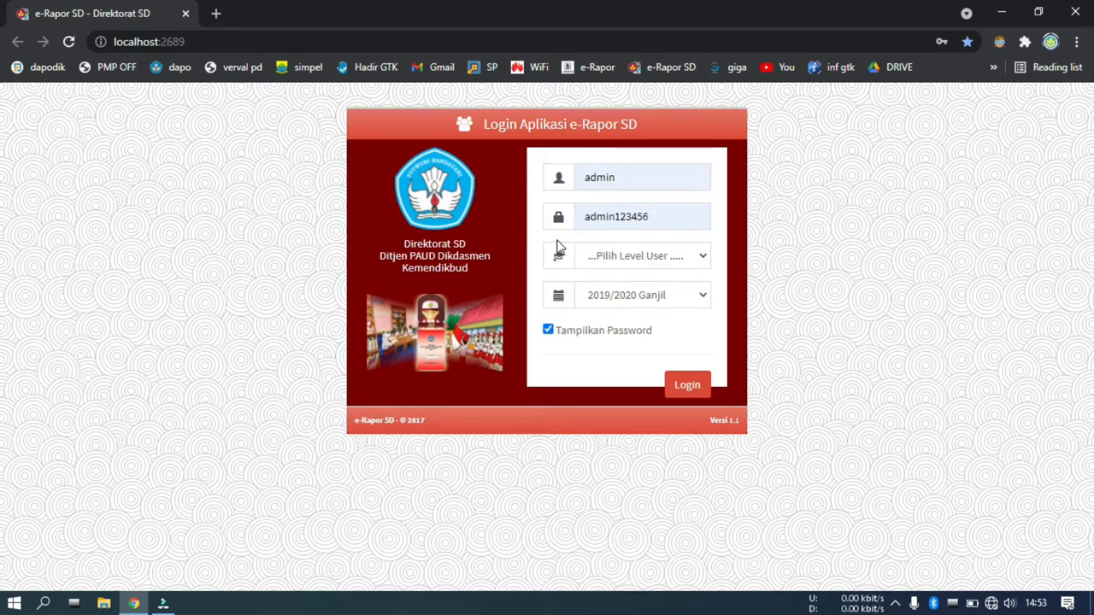
pyautogui.click(633, 256)
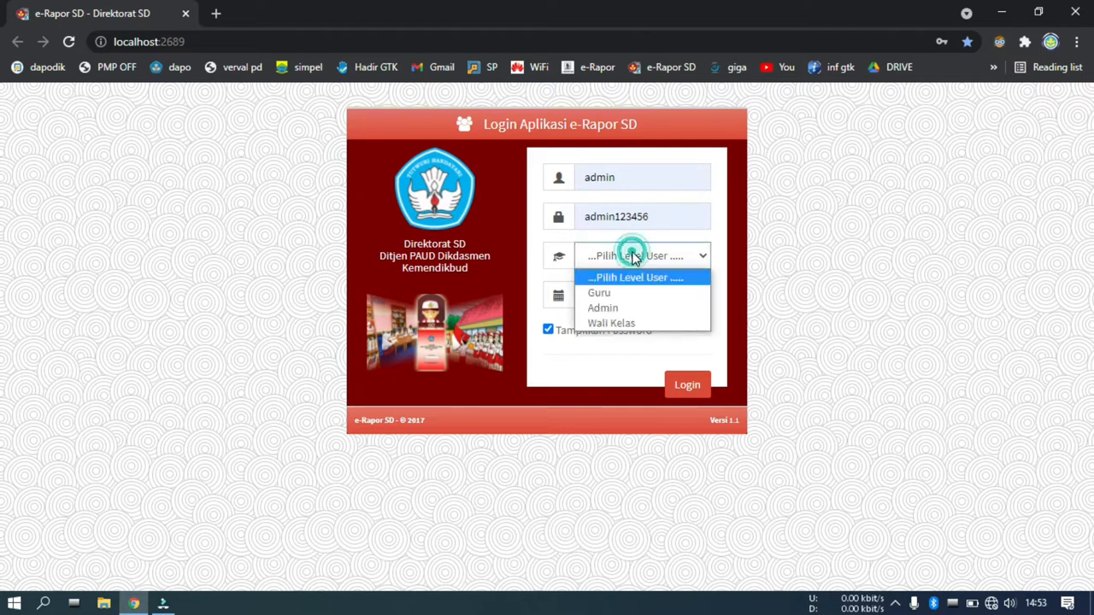
pyautogui.click(653, 309)
pyautogui.click(609, 299)
pyautogui.click(608, 312)
pyautogui.click(607, 301)
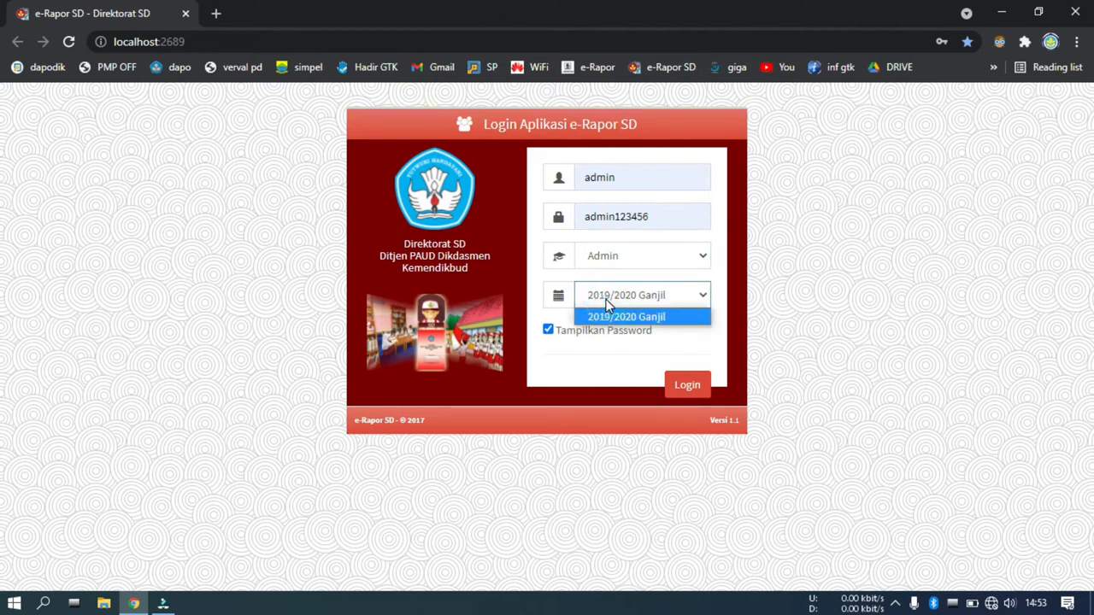
pyautogui.click(607, 301)
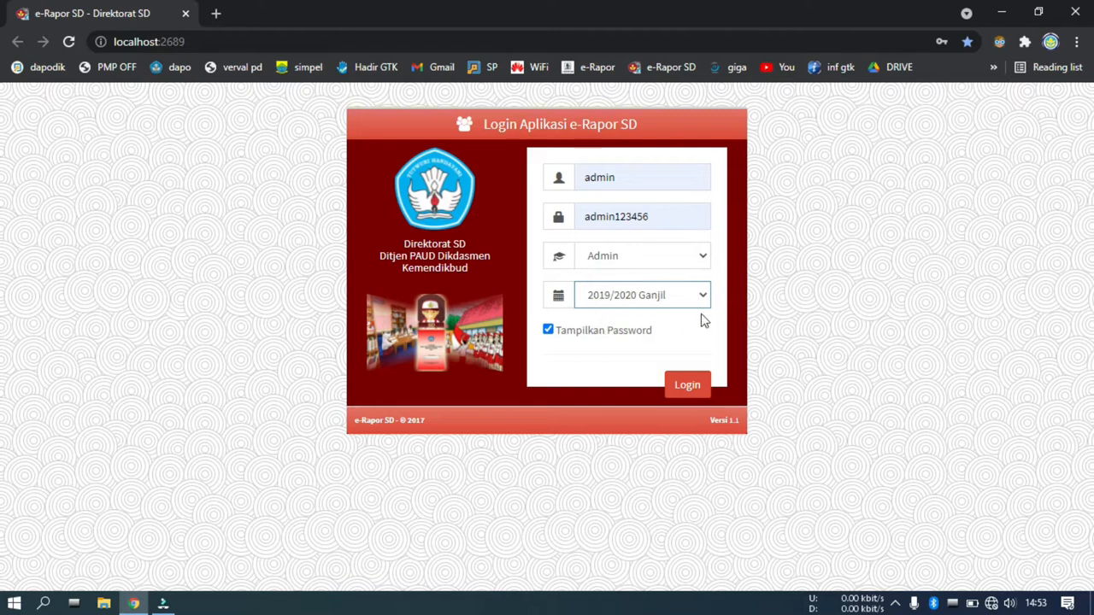
pyautogui.click(693, 385)
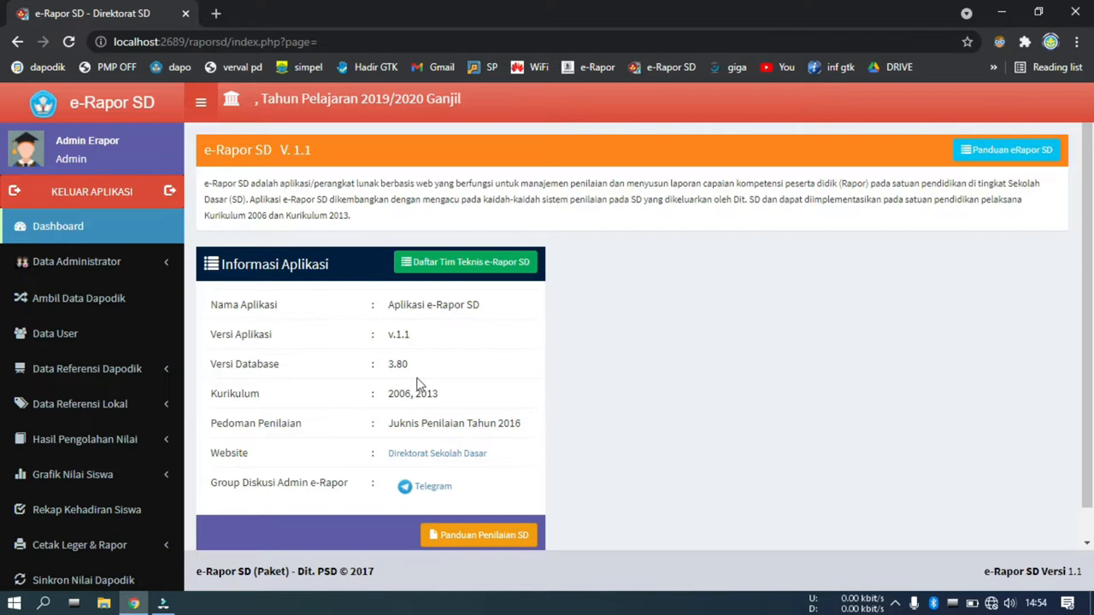
# - Synchronize all Dapodik reference data from the Ambil Data Dapodik page
pyautogui.scroll(-1, 325, 415)
pyautogui.scroll(1, 655, 396)
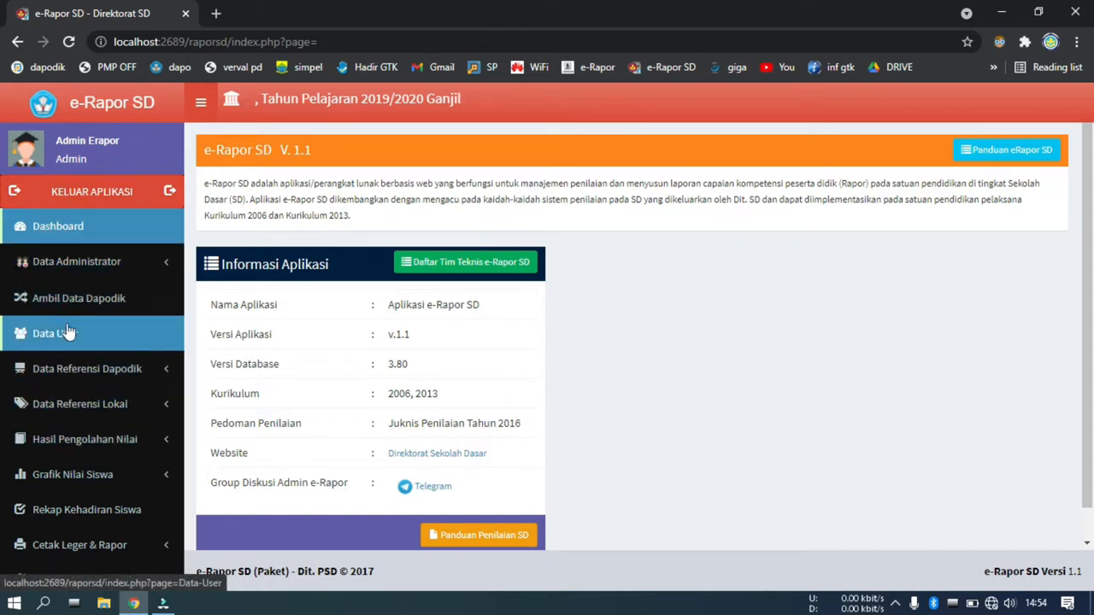
pyautogui.click(114, 304)
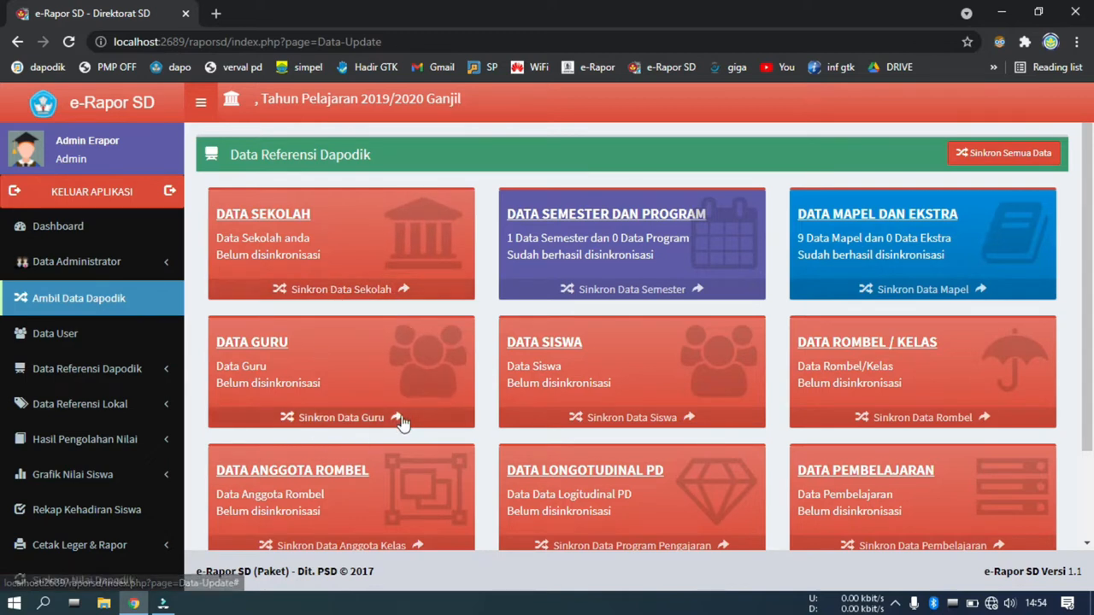
pyautogui.scroll(-1, 323, 476)
pyautogui.scroll(1, 323, 478)
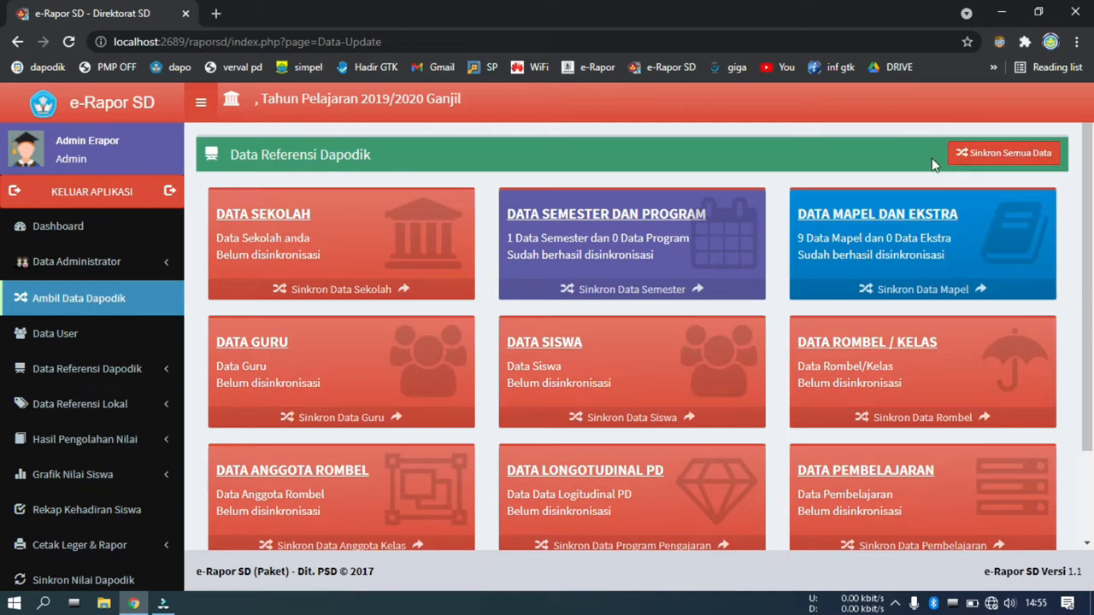
pyautogui.click(1017, 163)
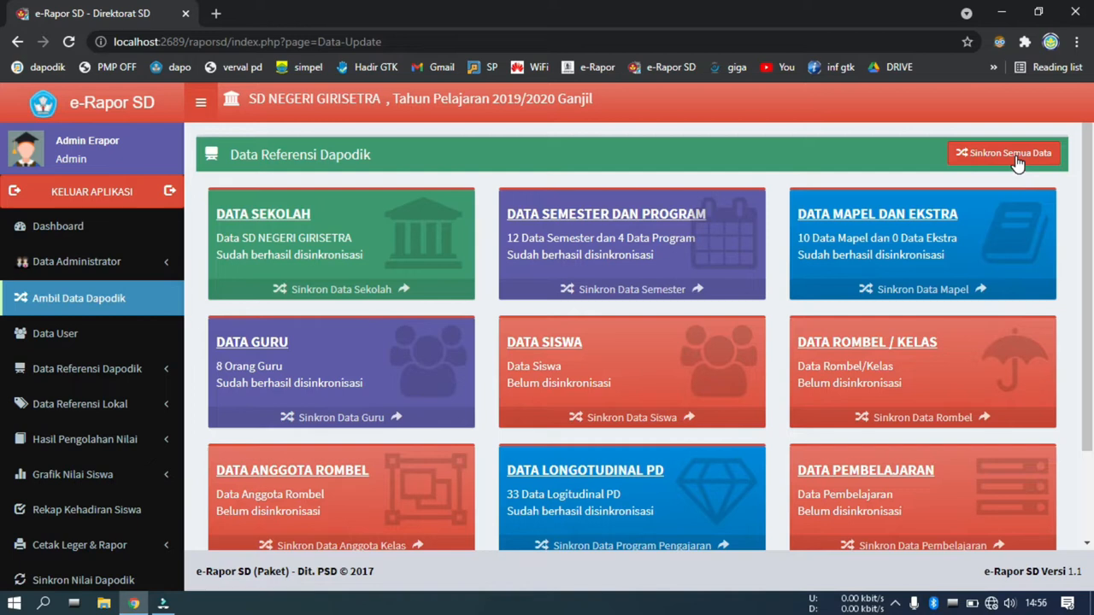
pyautogui.click(1017, 163)
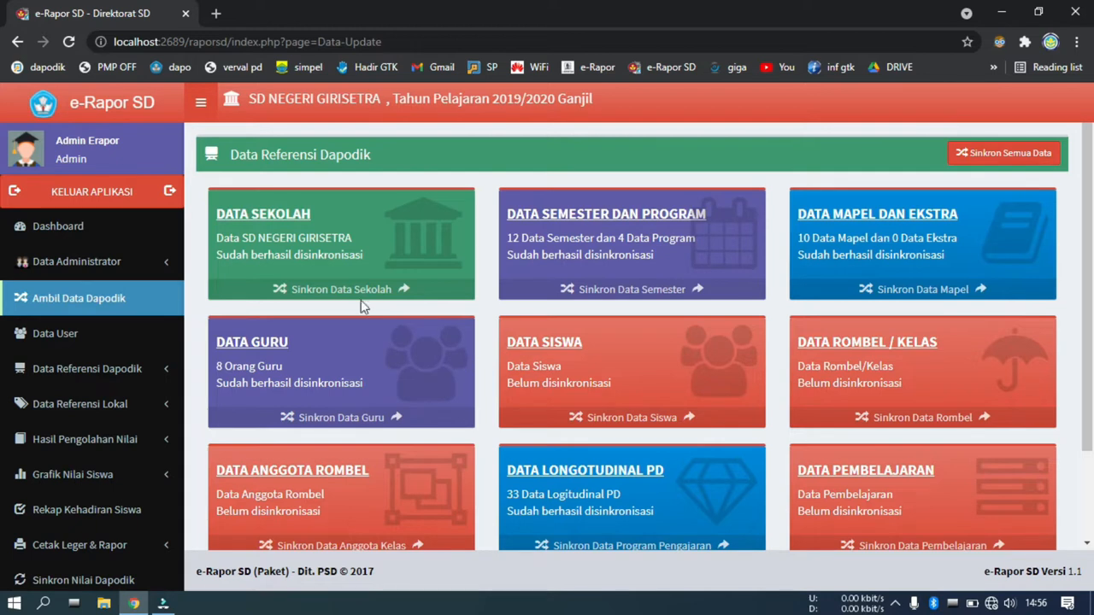
# - Log out of the application and look through the available semesters and user levels on the login form
pyautogui.click(76, 199)
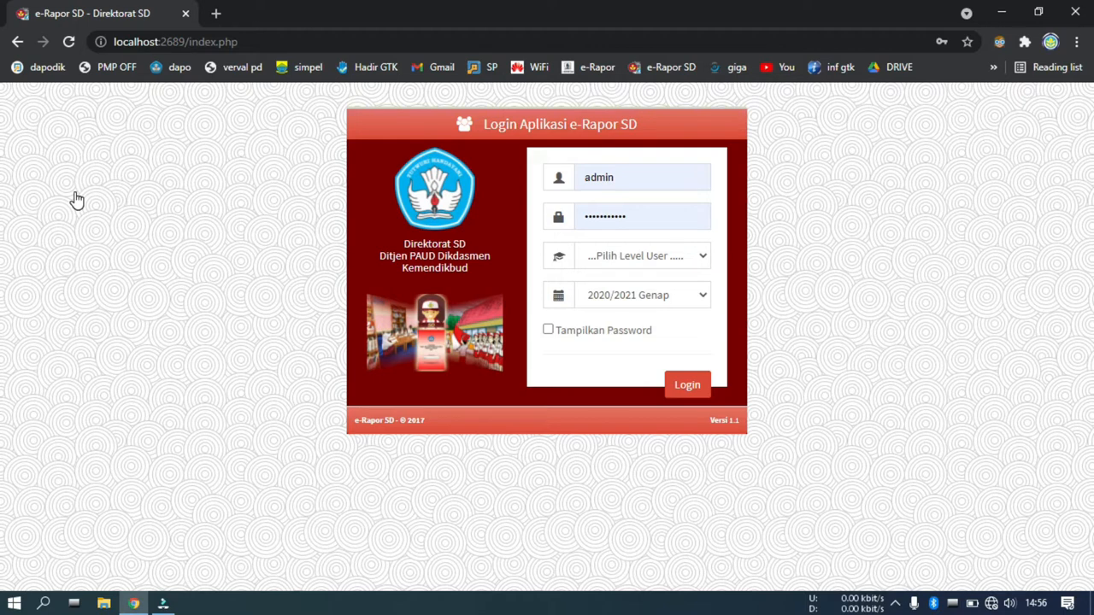
pyautogui.click(640, 295)
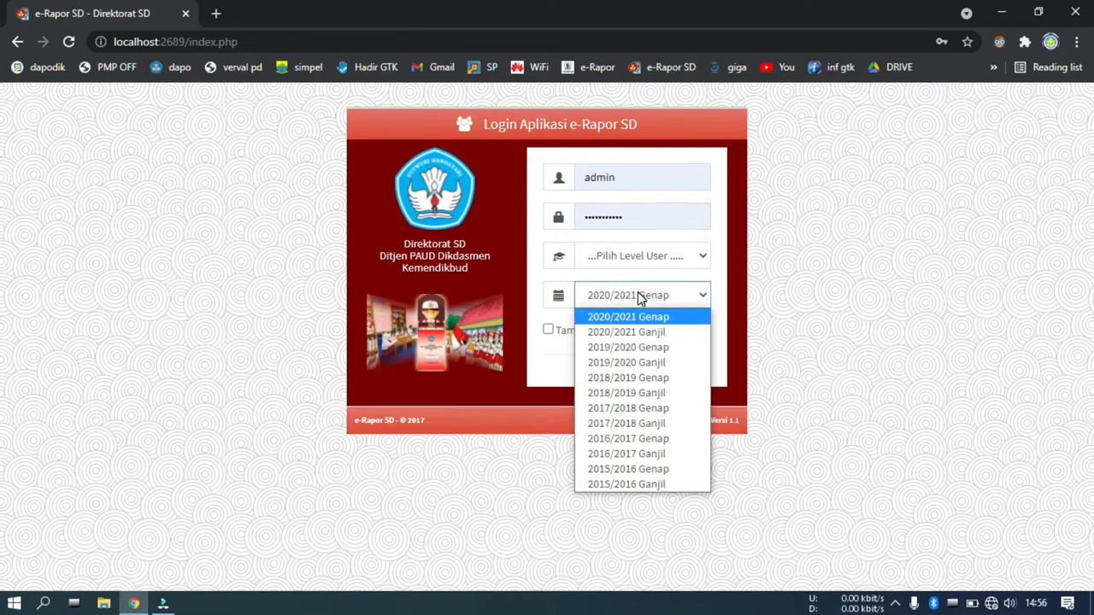
pyautogui.click(640, 295)
pyautogui.click(637, 295)
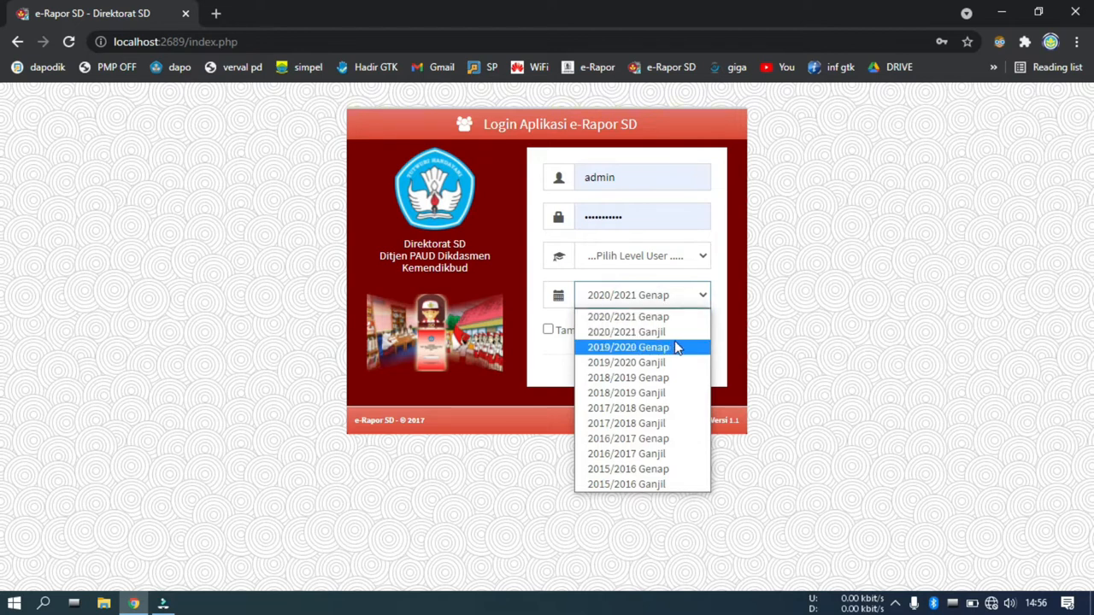
pyautogui.click(778, 299)
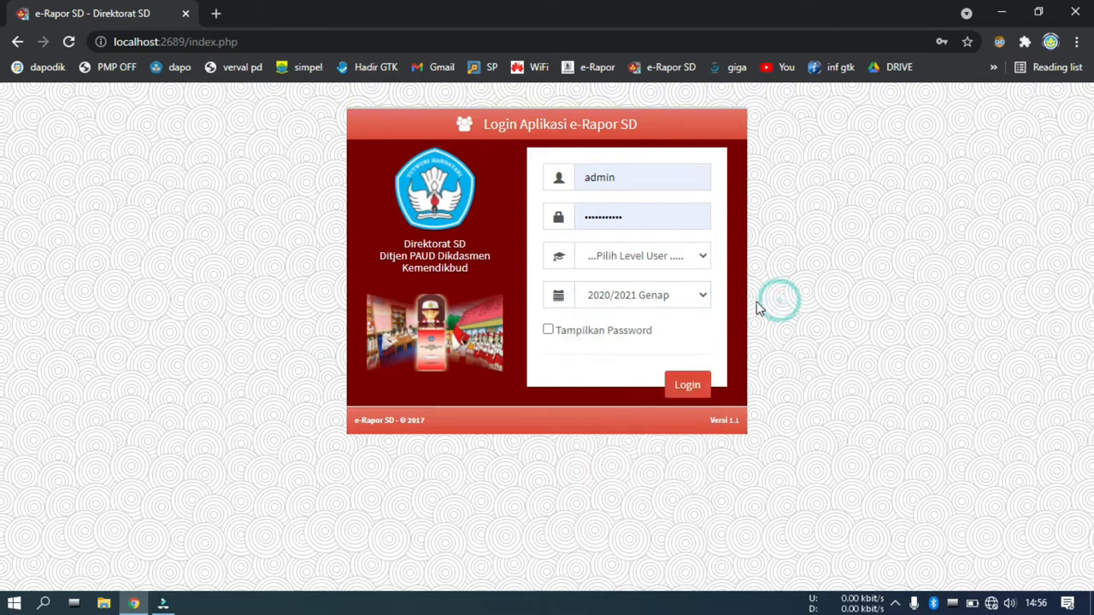
pyautogui.click(699, 259)
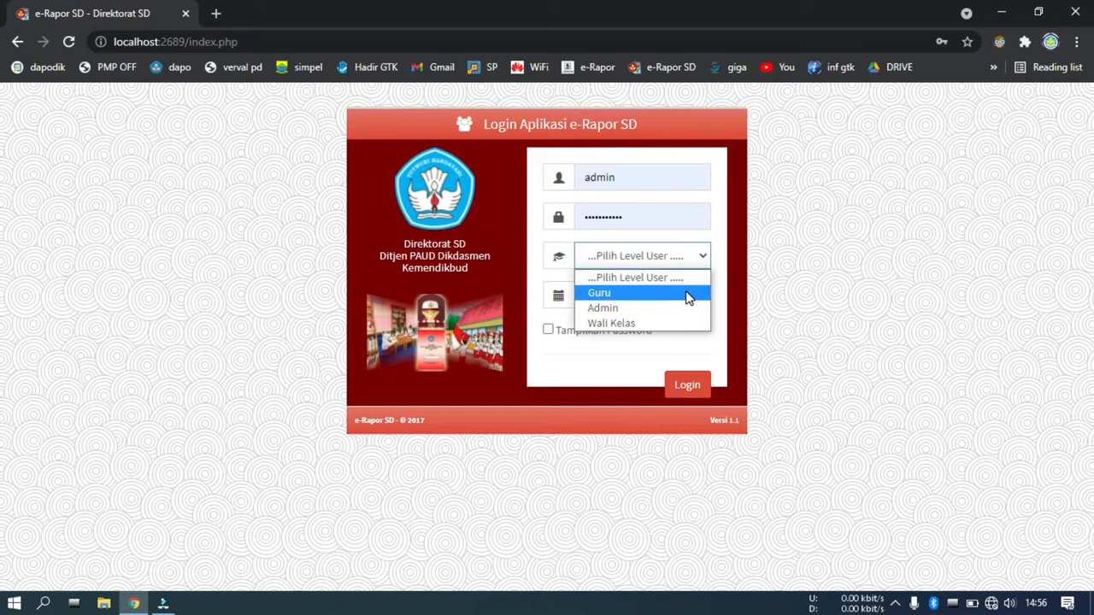
pyautogui.click(758, 268)
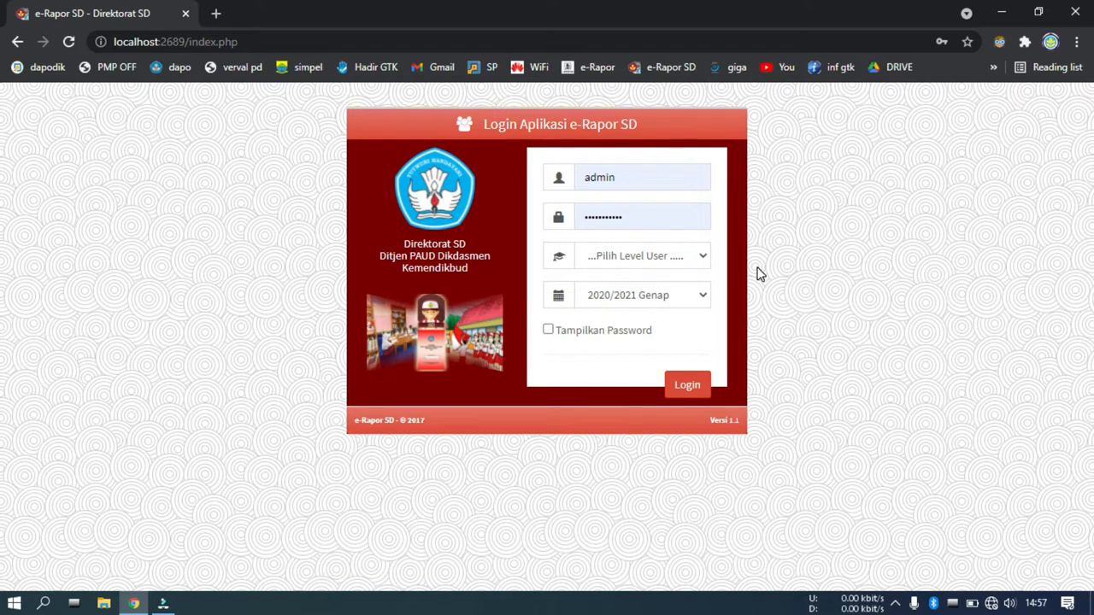
# - Log in again with the saved credentials as Admin for semester 2020/2021 Genap, with the password shown
pyautogui.click(661, 296)
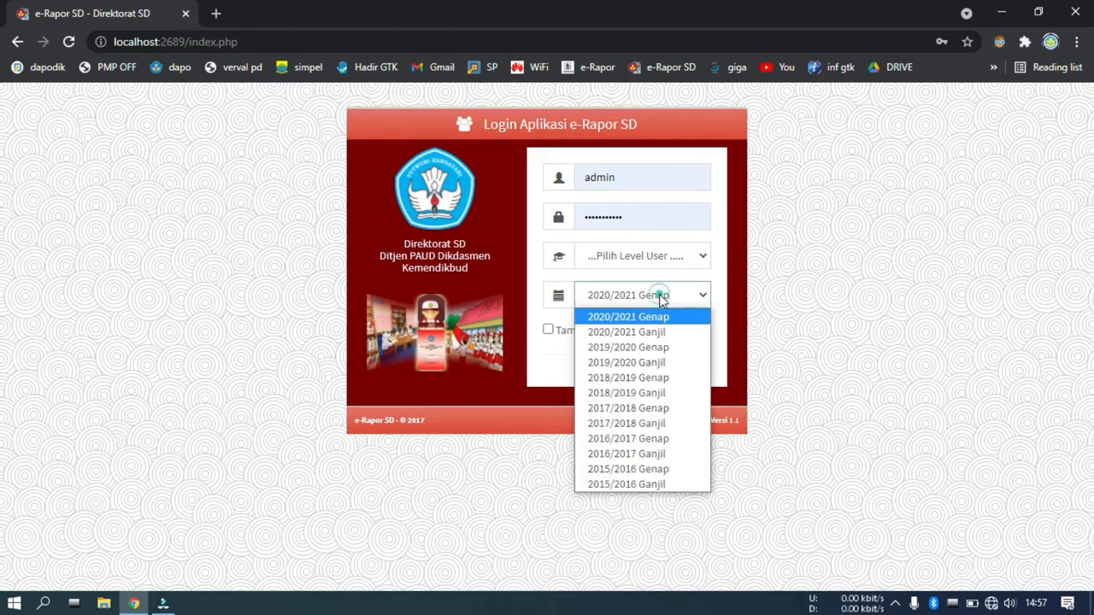
pyautogui.click(661, 318)
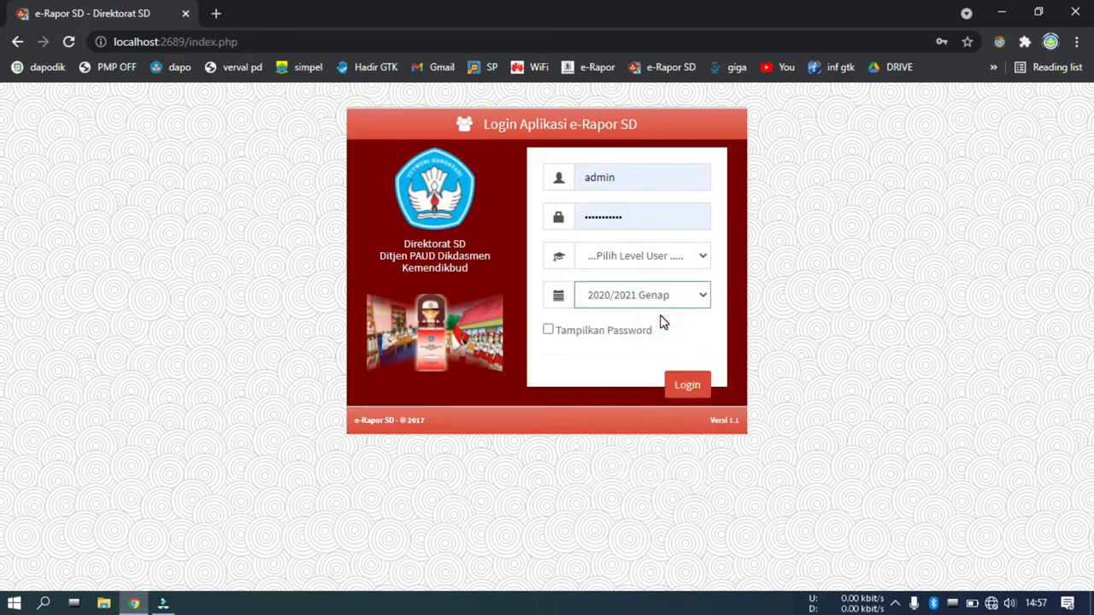
pyautogui.click(641, 262)
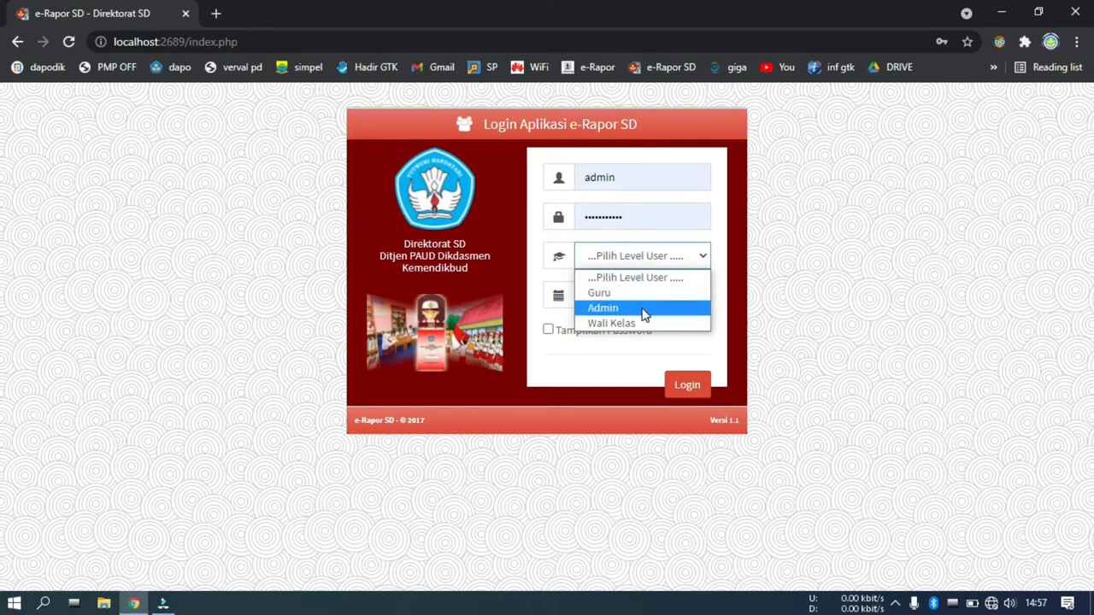
pyautogui.click(644, 313)
pyautogui.click(549, 330)
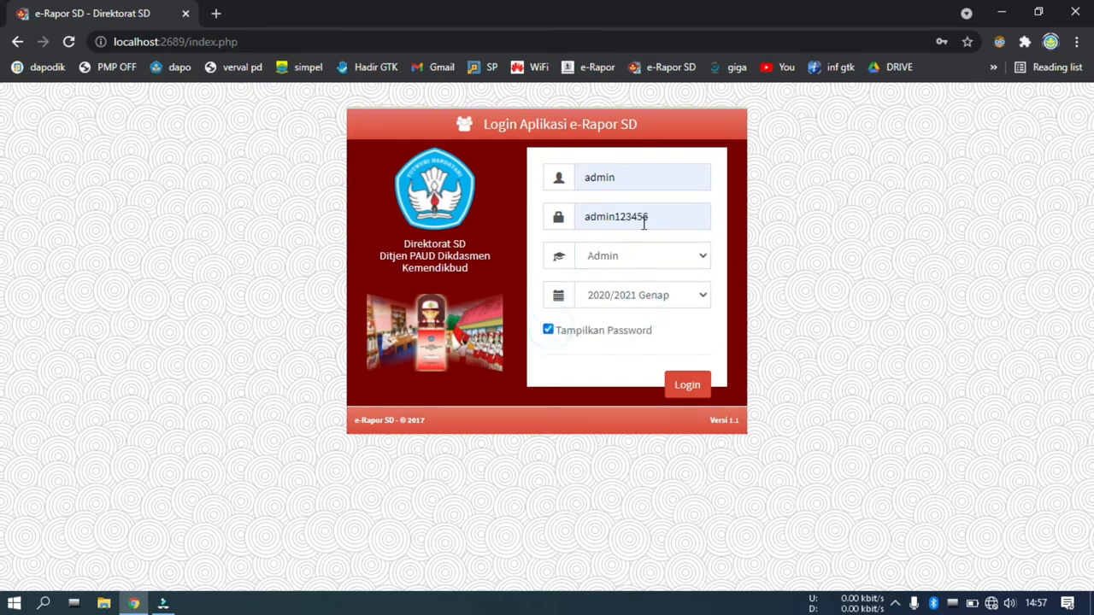
pyautogui.click(683, 392)
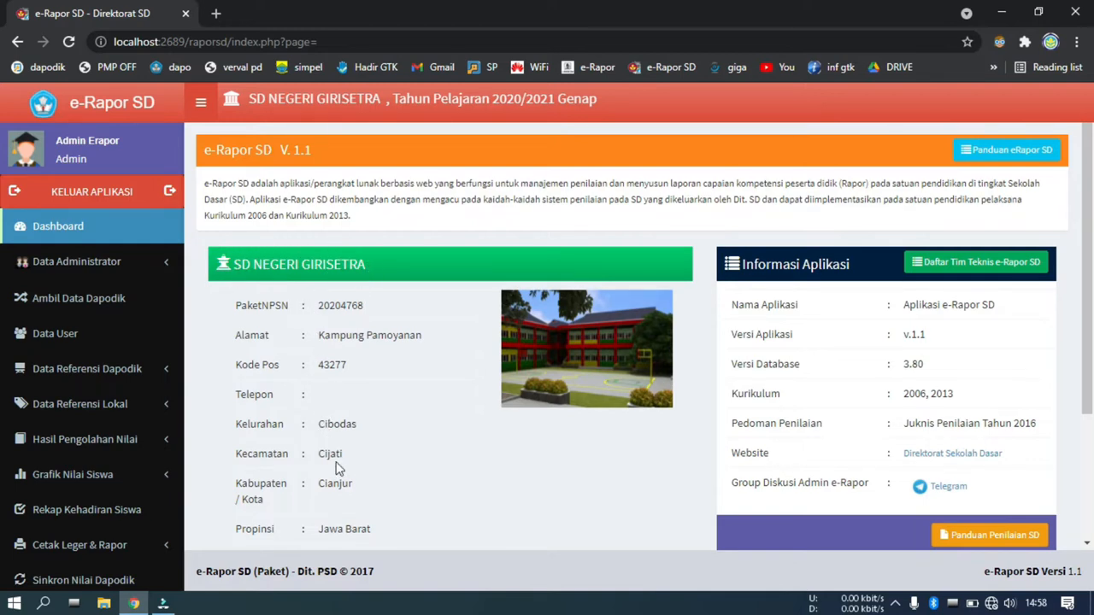
# - Review the school information on the dashboard, and check the Guru and Wali Kelas user lists on the Data User page
pyautogui.scroll(-2, 341, 470)
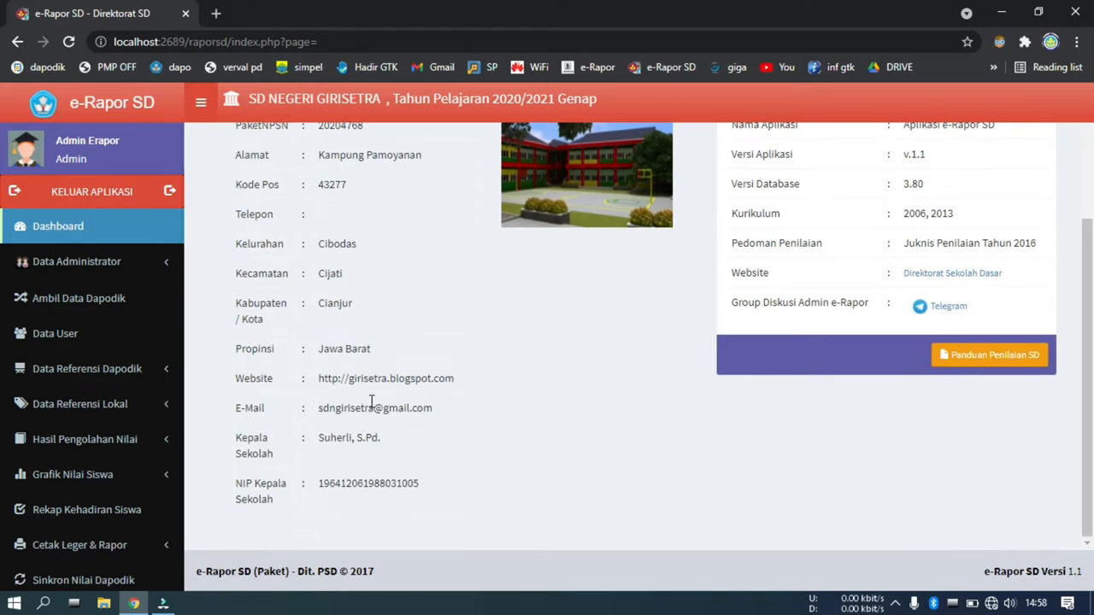
pyautogui.scroll(2, 373, 409)
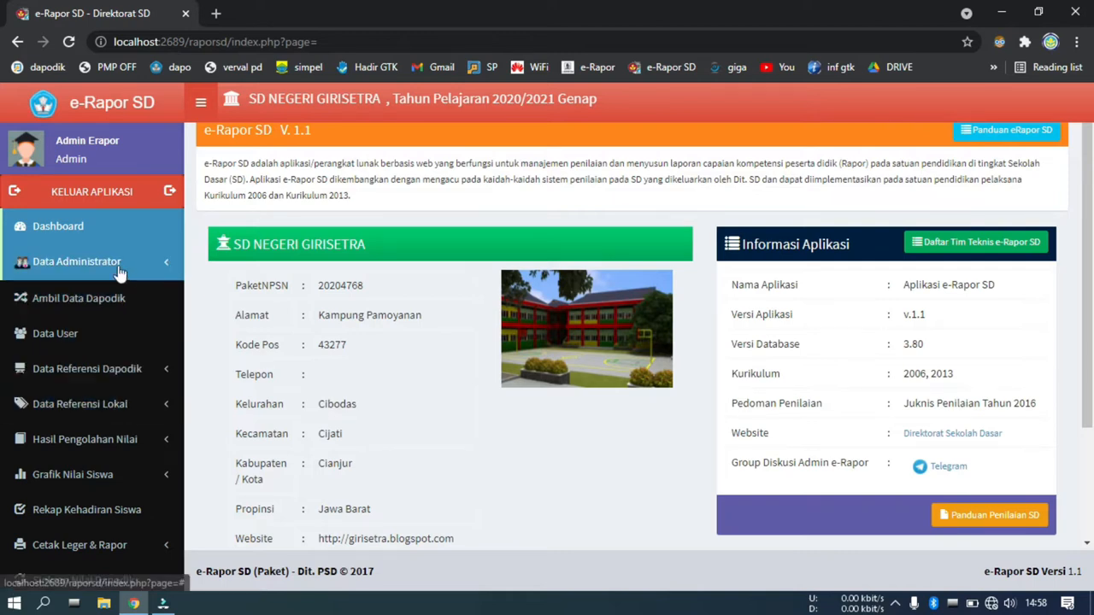
pyautogui.click(67, 347)
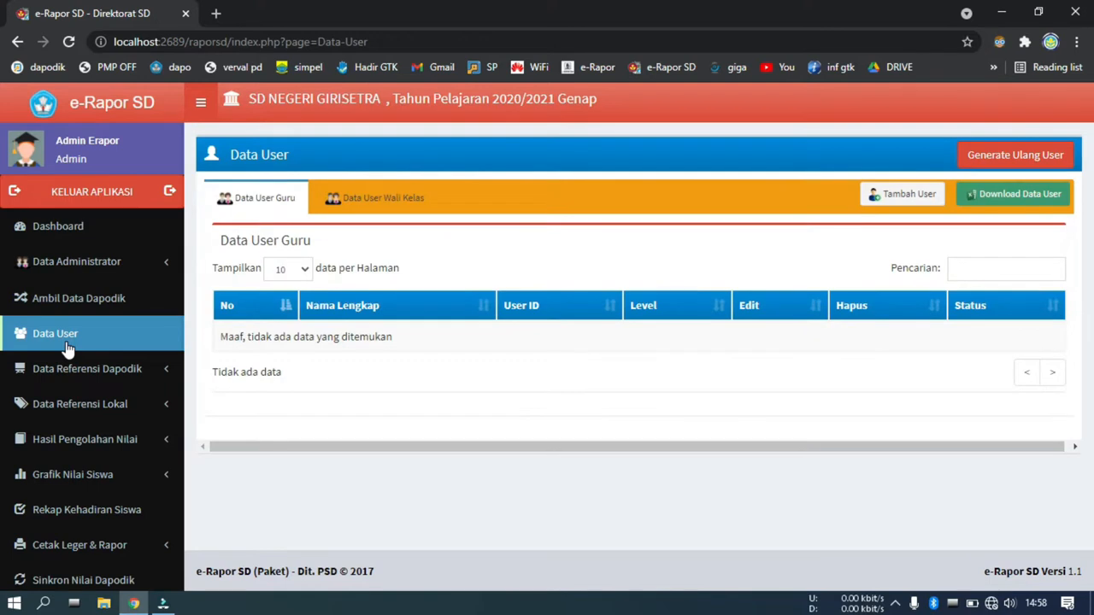
pyautogui.click(366, 198)
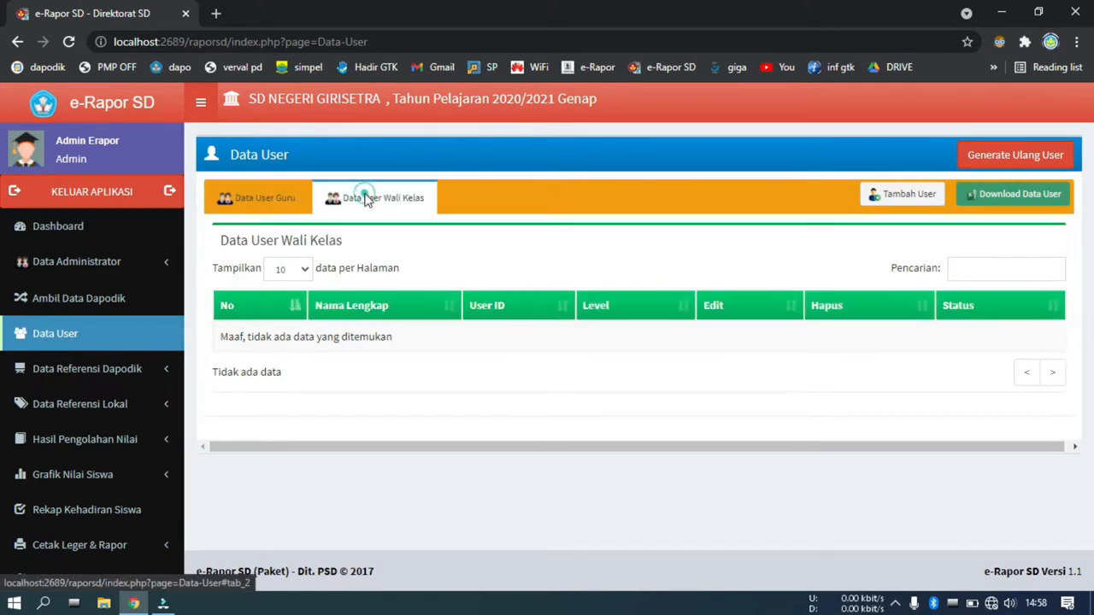
pyautogui.click(272, 197)
pyautogui.click(376, 197)
pyautogui.click(299, 201)
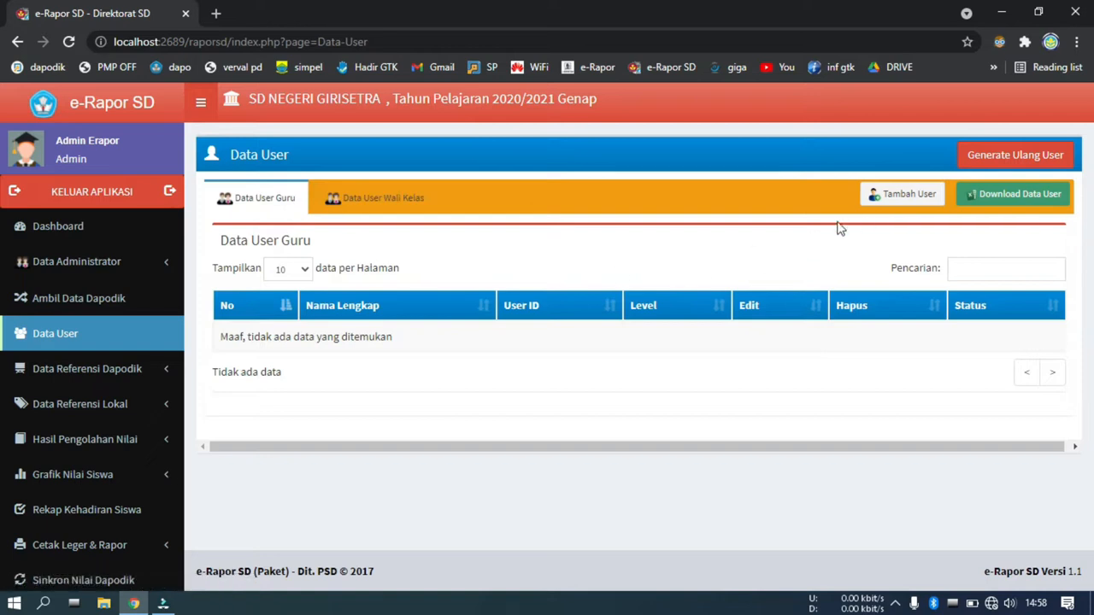
# - Regenerate the teacher and homeroom teacher user accounts and check both user lists
pyautogui.click(995, 158)
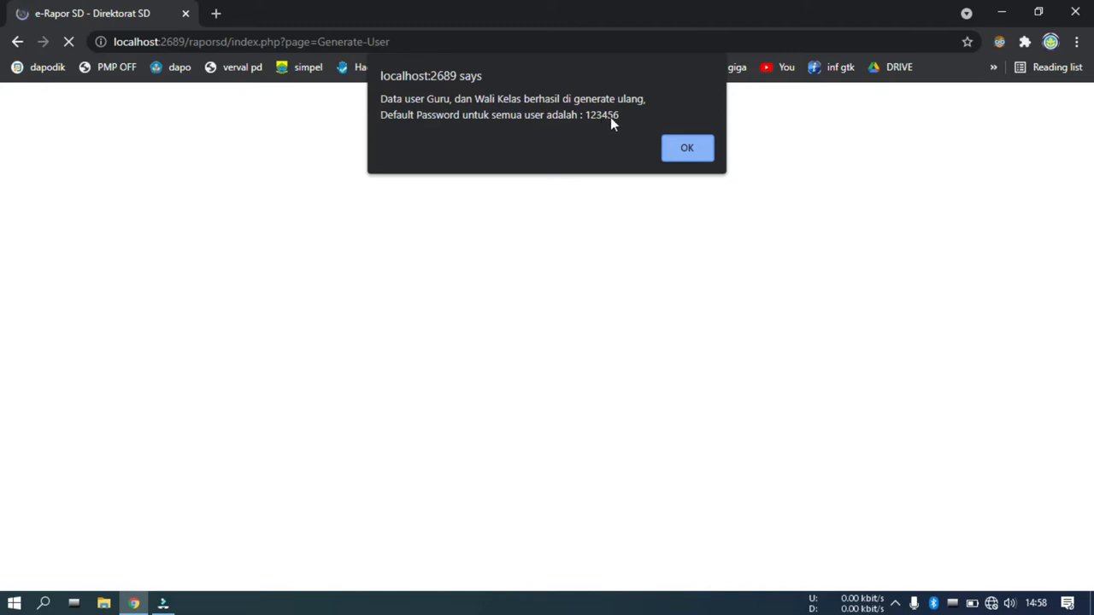
pyautogui.click(684, 150)
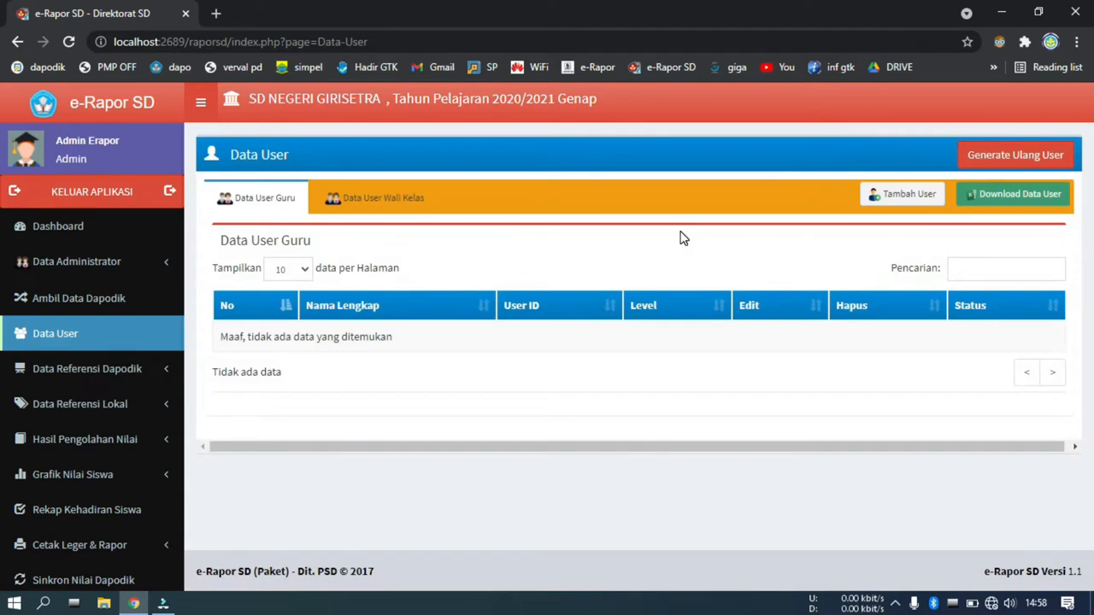
pyautogui.click(401, 203)
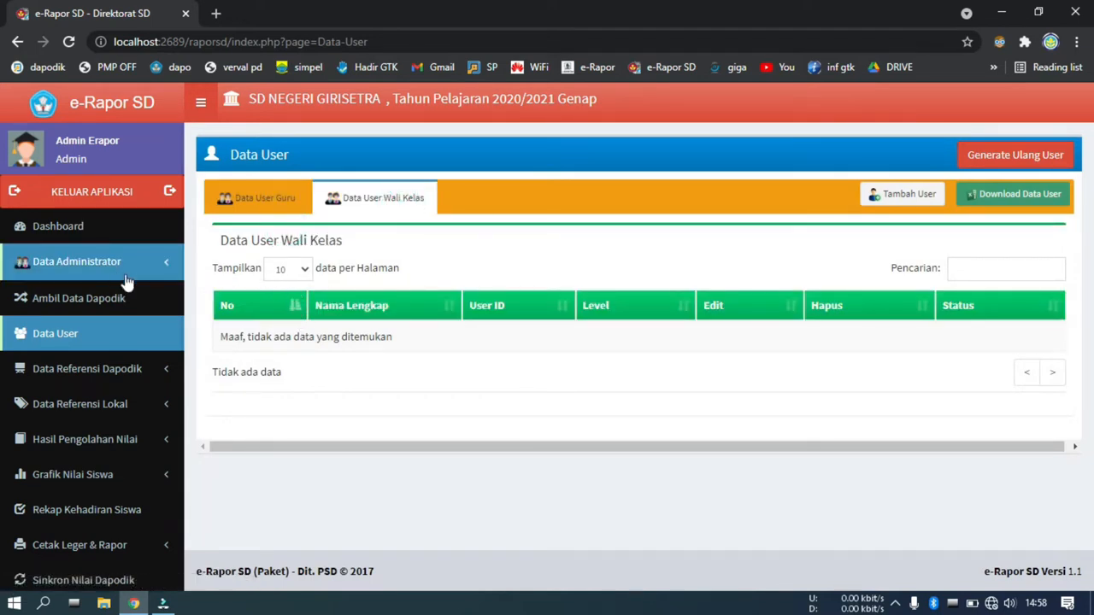
pyautogui.click(291, 205)
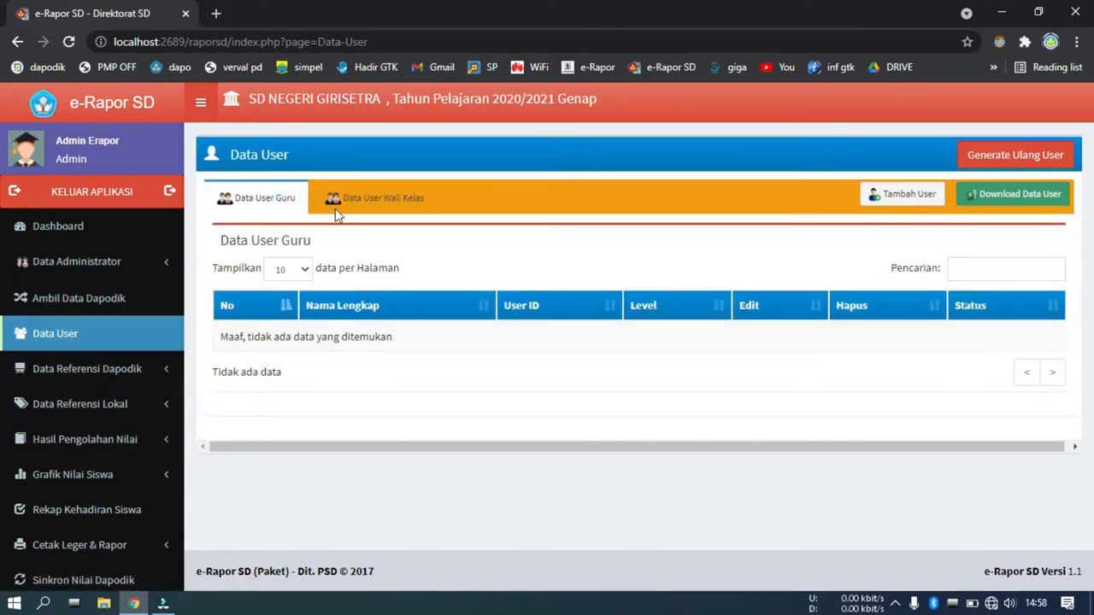
# - Open the Ambil Data Dapodik page and examine the synchronization status of each data category
pyautogui.click(92, 295)
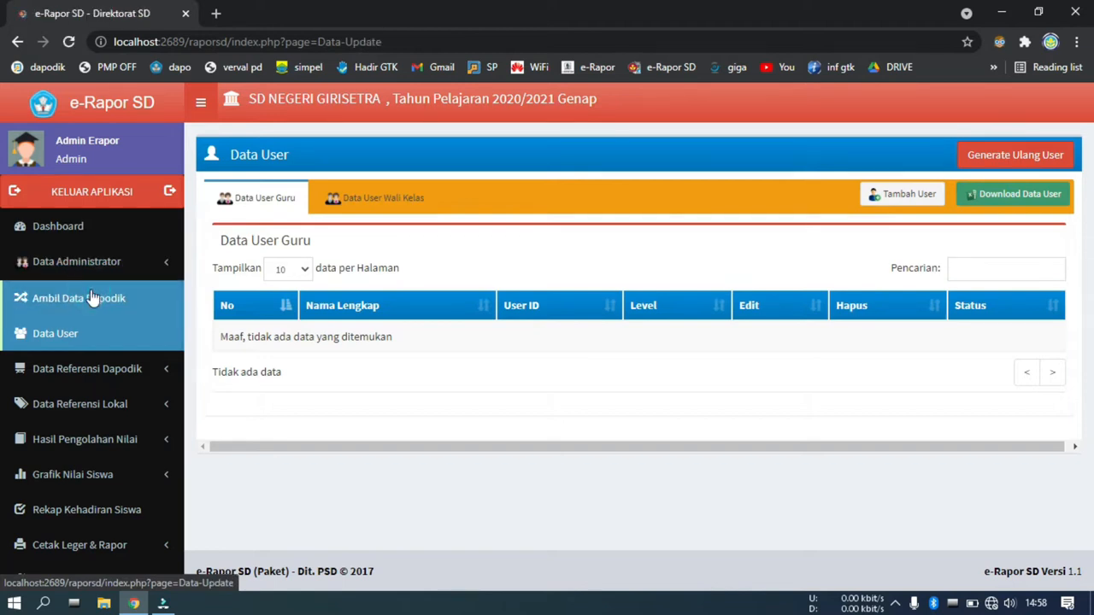
pyautogui.scroll(-2, 663, 327)
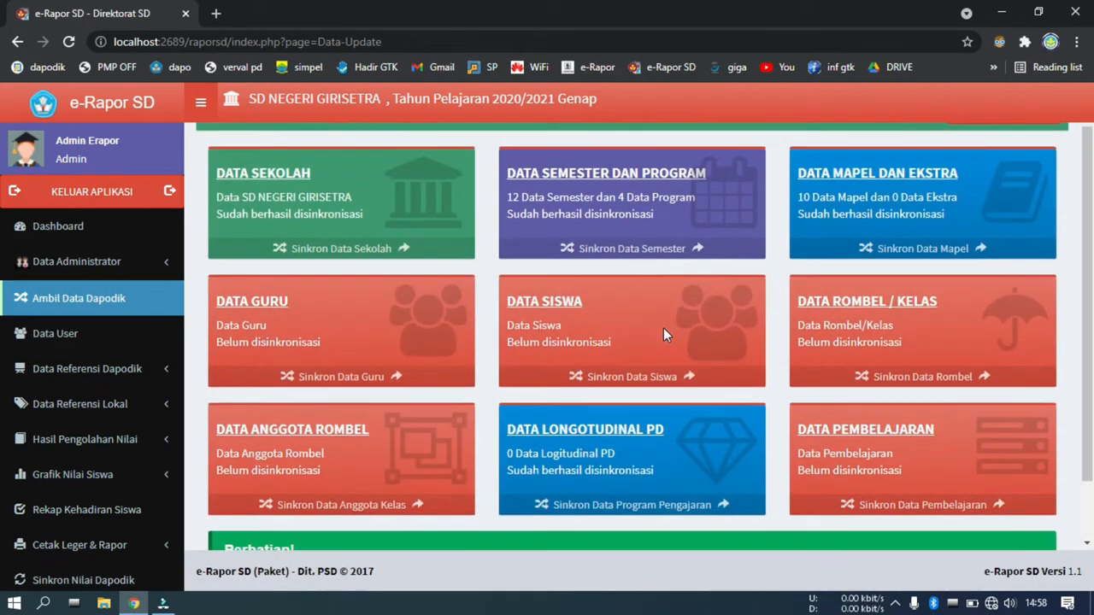
pyautogui.scroll(1, 627, 337)
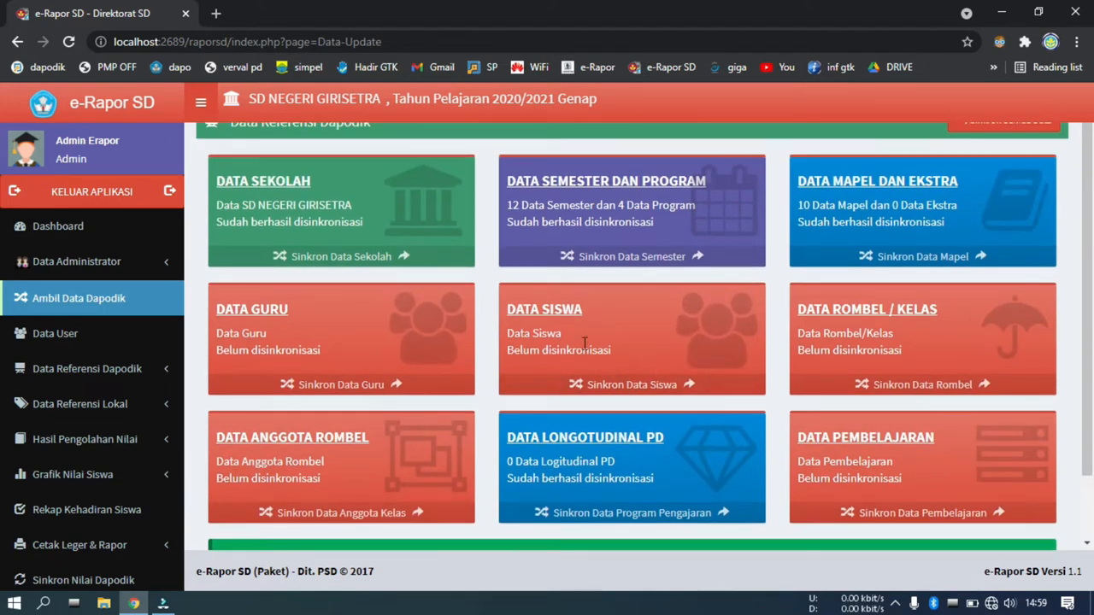
pyautogui.scroll(1, 633, 359)
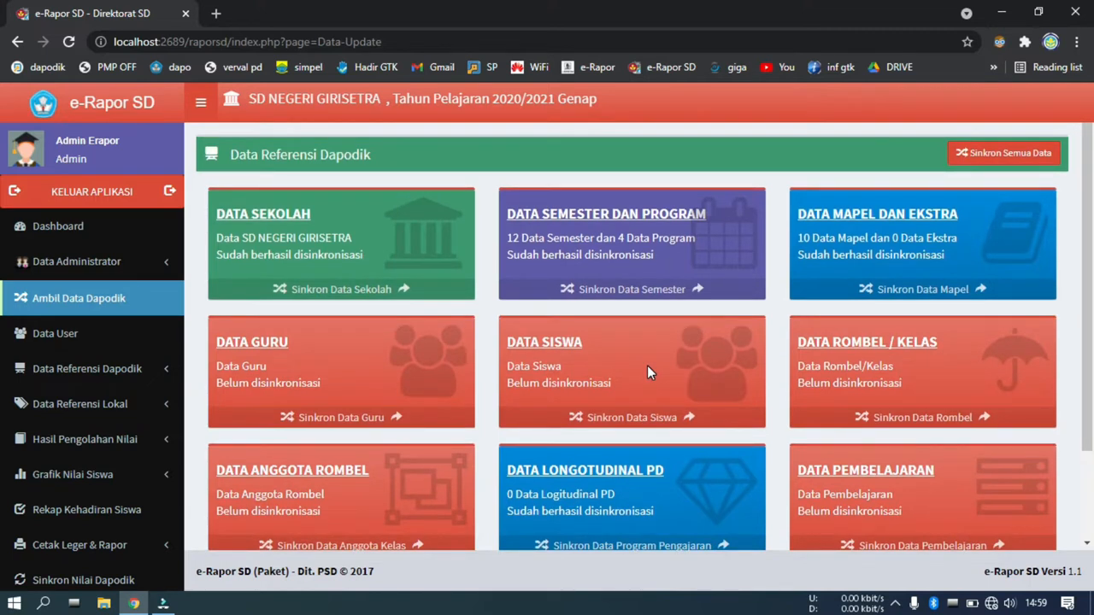
# - Synchronize all Dapodik data at once and check the status of every data category
pyautogui.scroll(-2, 662, 363)
pyautogui.scroll(1, 679, 359)
pyautogui.scroll(1, 679, 359)
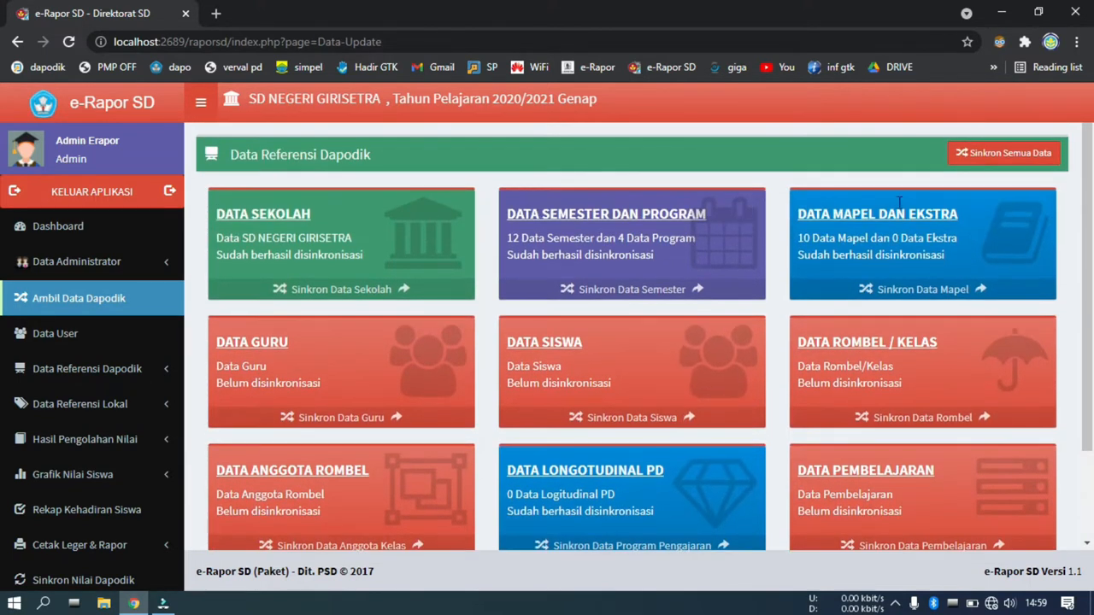
pyautogui.click(975, 156)
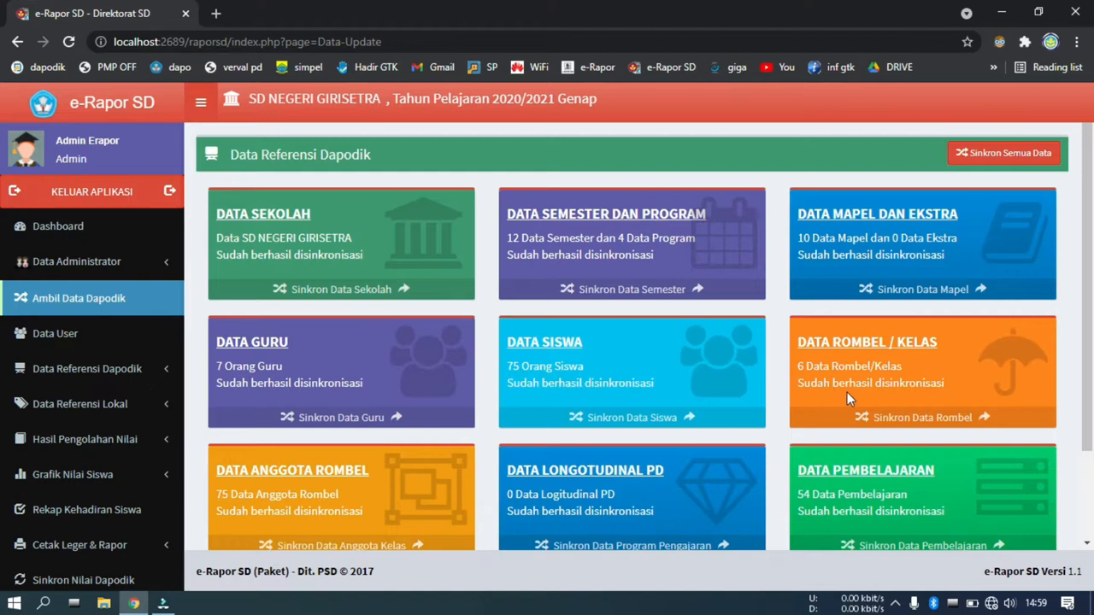
pyautogui.scroll(-1, 847, 393)
pyautogui.scroll(-2, 852, 387)
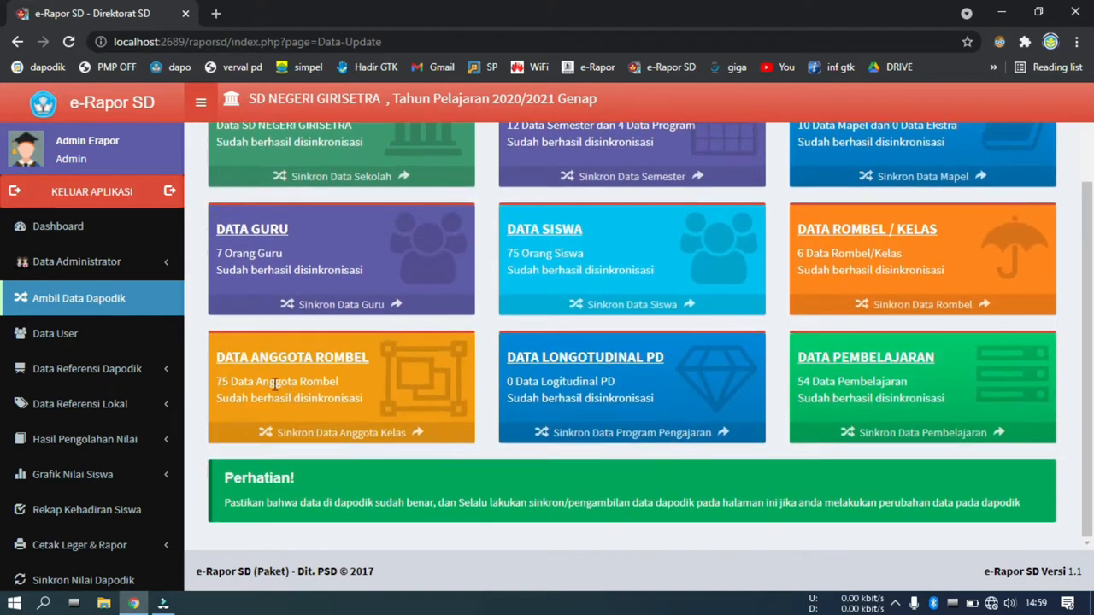
pyautogui.scroll(2, 356, 384)
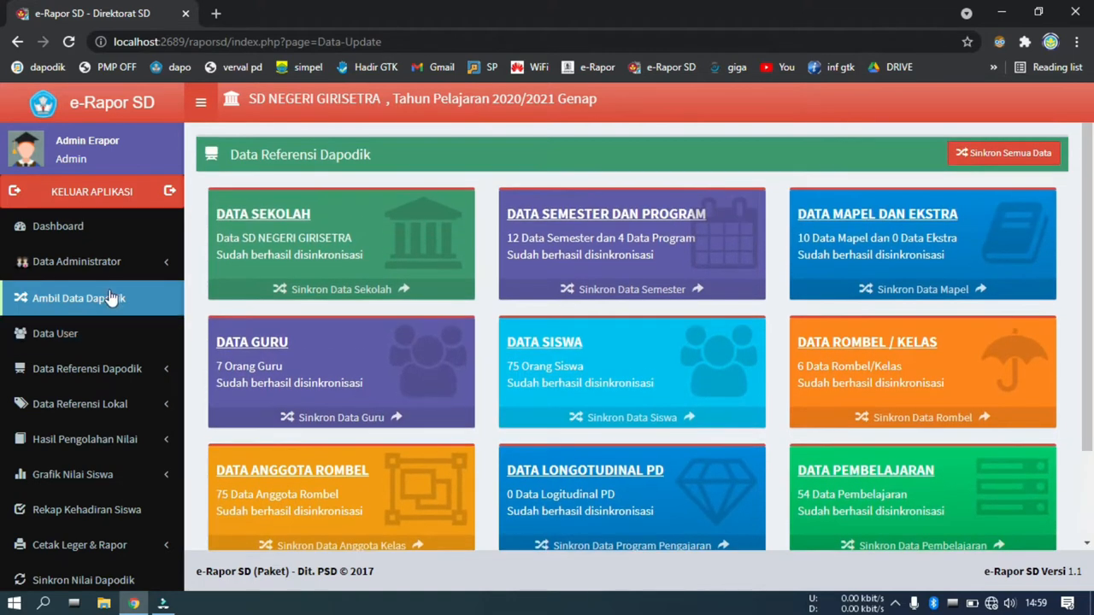
# - Regenerate the teacher and homeroom teacher accounts on the Data User page from the synchronized data
pyautogui.click(118, 333)
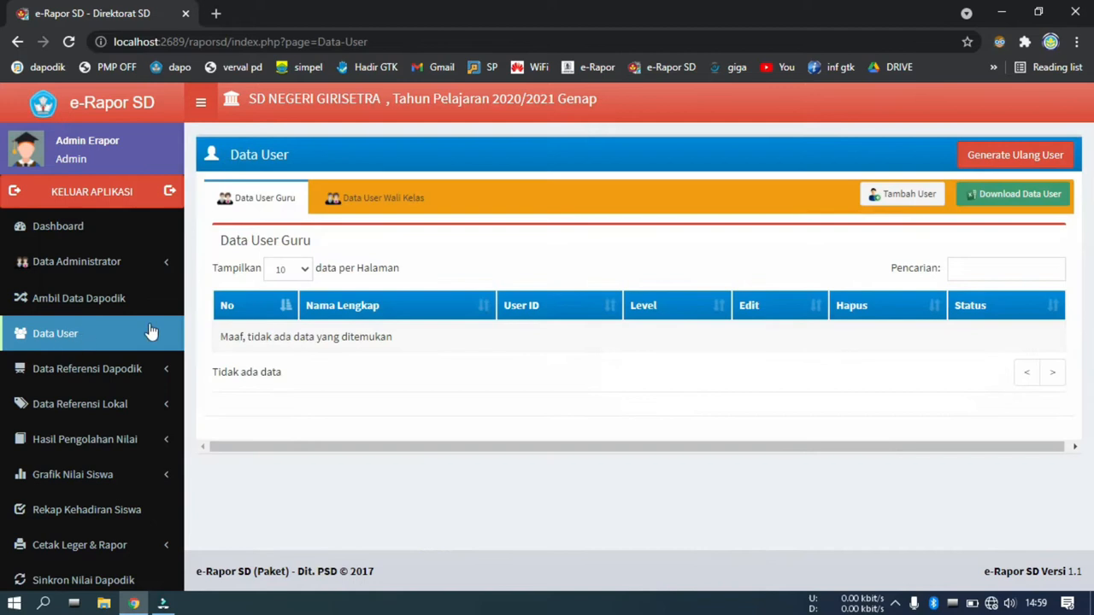
pyautogui.click(988, 152)
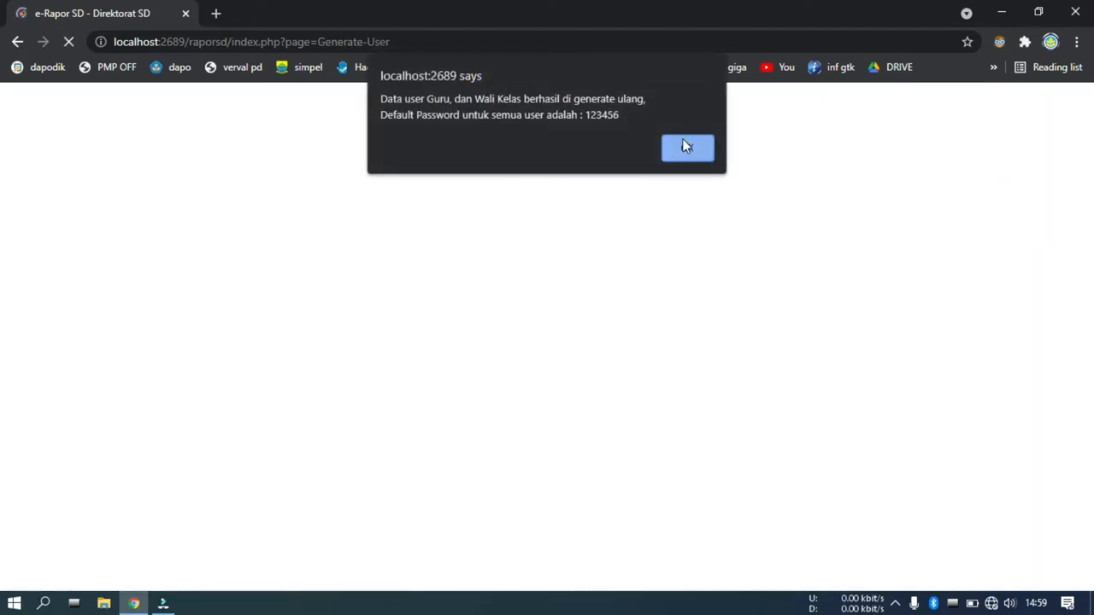
pyautogui.click(685, 143)
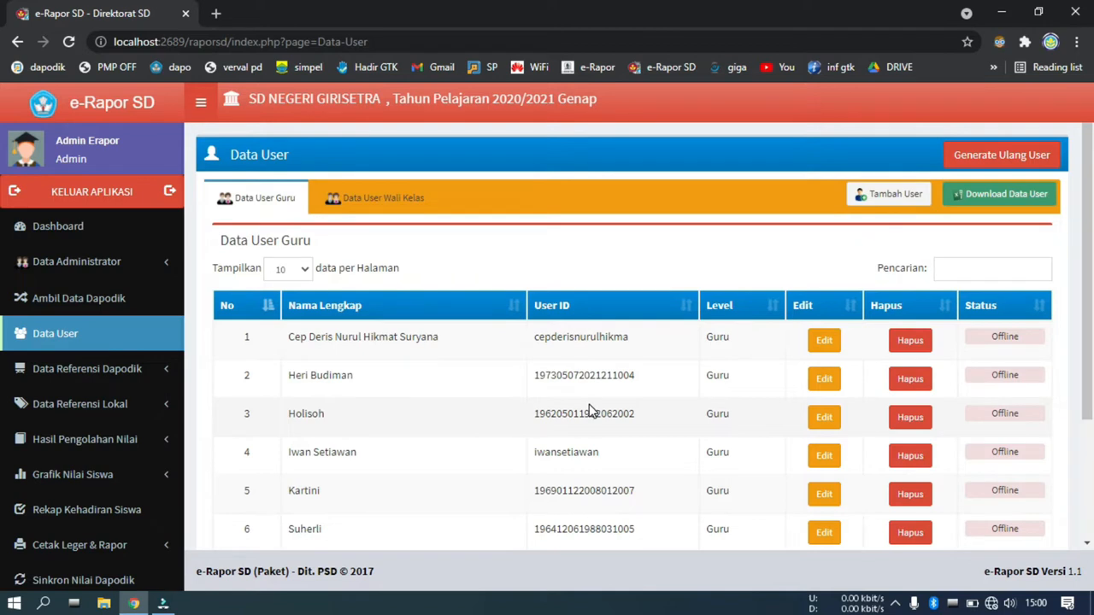
# - Start adding a user with Guru access rights and select the third teacher in the user list
pyautogui.click(879, 203)
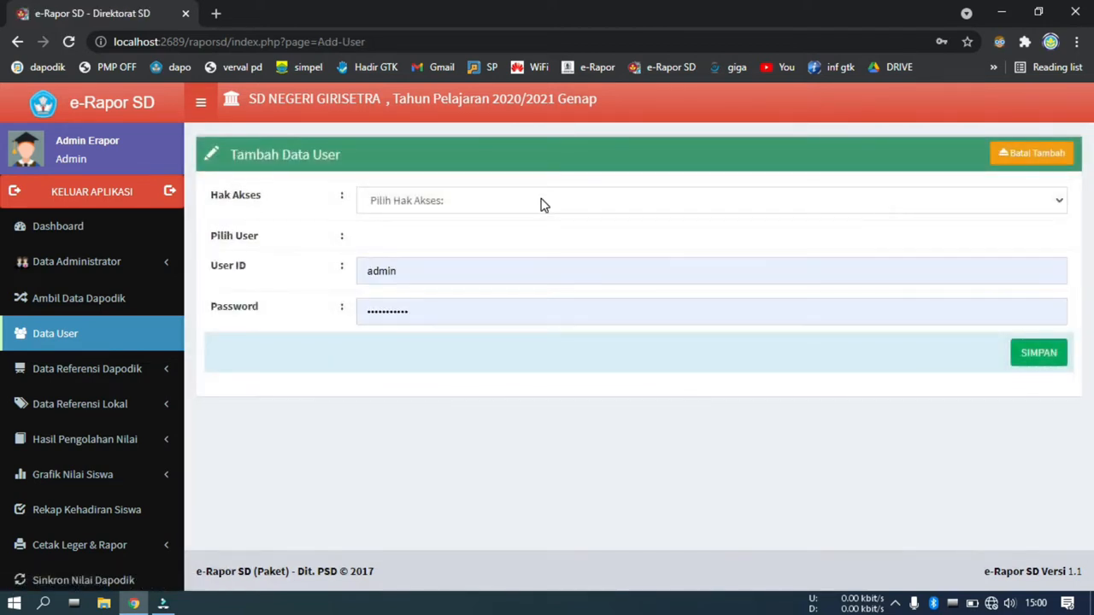
pyautogui.click(541, 202)
pyautogui.click(529, 238)
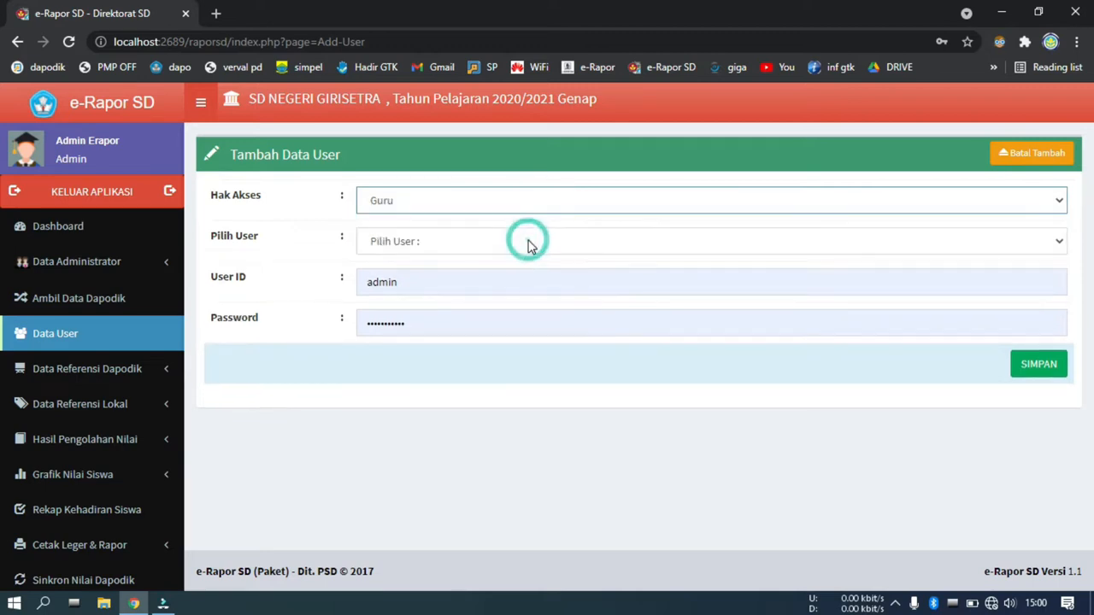
pyautogui.click(462, 248)
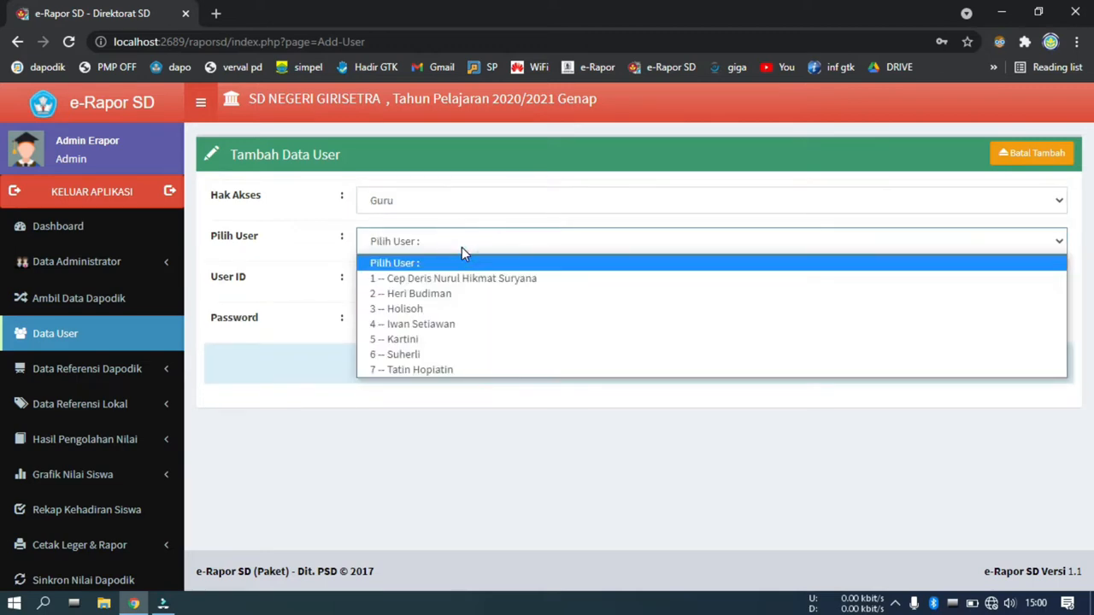
pyautogui.click(461, 313)
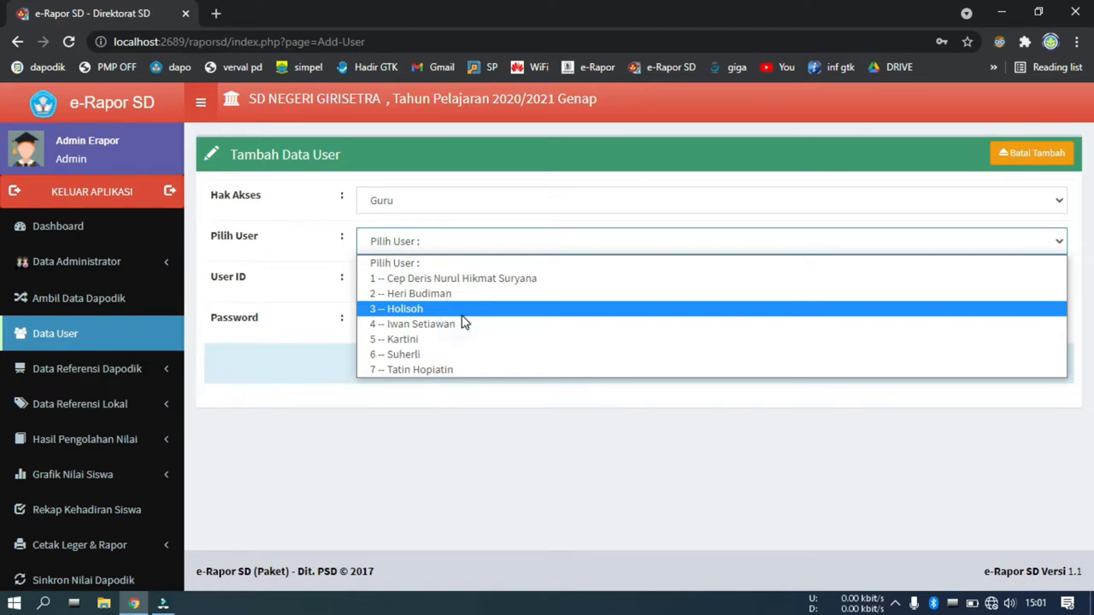
# - Enter the teacher's name in lowercase as User ID and the account password, save the user, and check the Guru user list
pyautogui.doubleClick(433, 286)
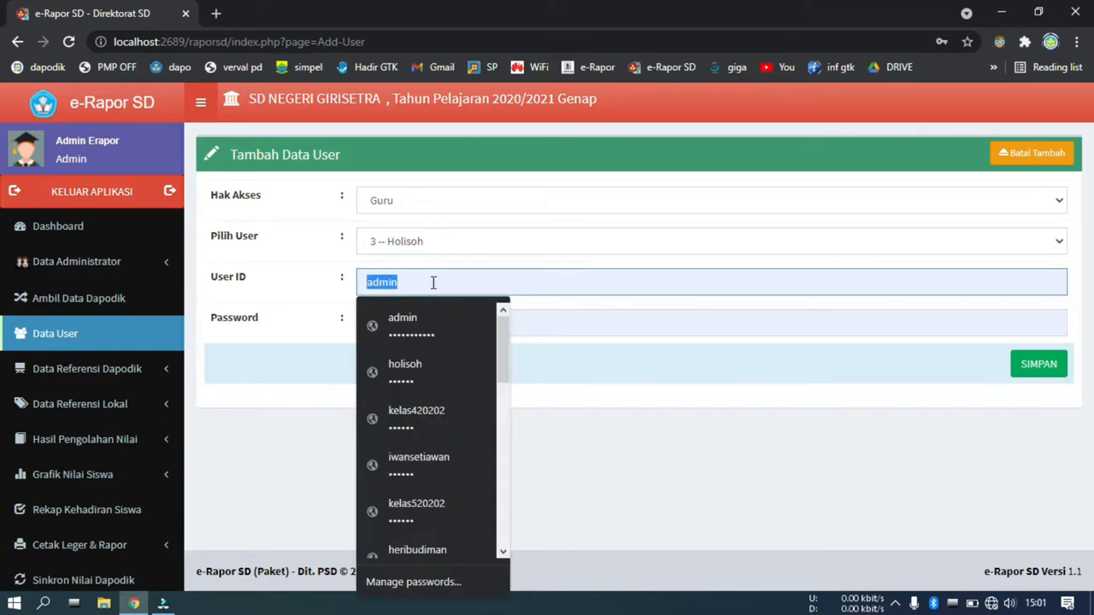
pyautogui.write('holisoh')
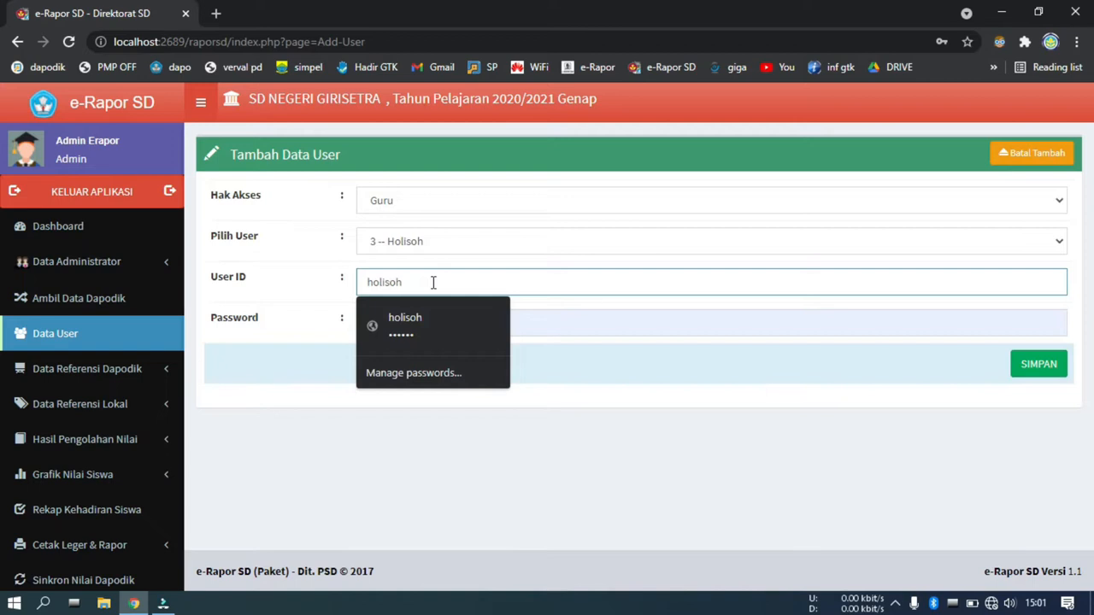
pyautogui.press('Tab')
pyautogui.write('•')
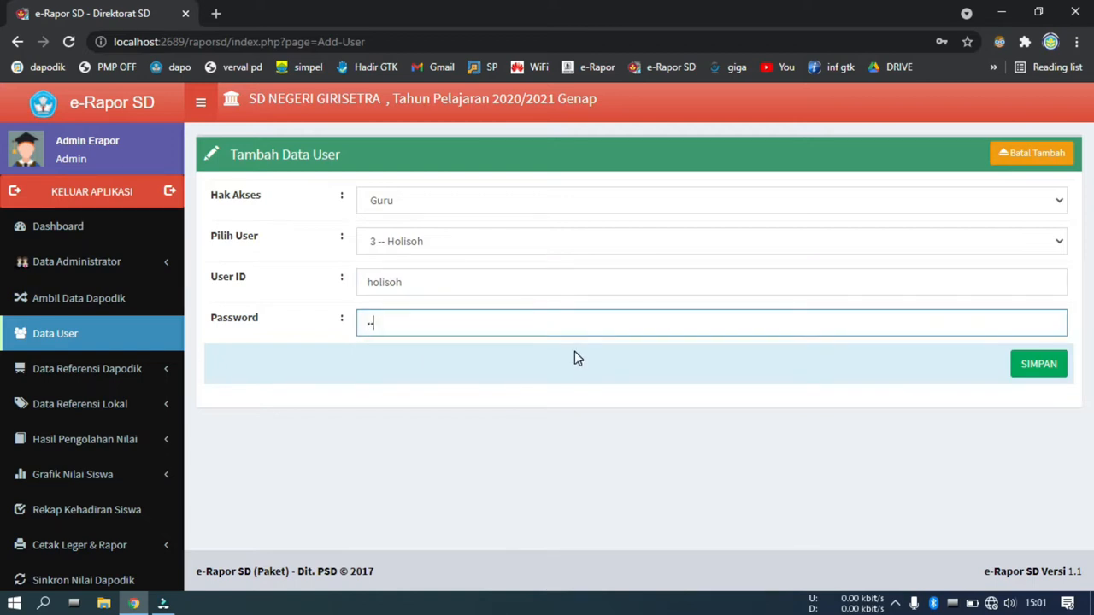
pyautogui.write('•••••')
pyautogui.click(1038, 373)
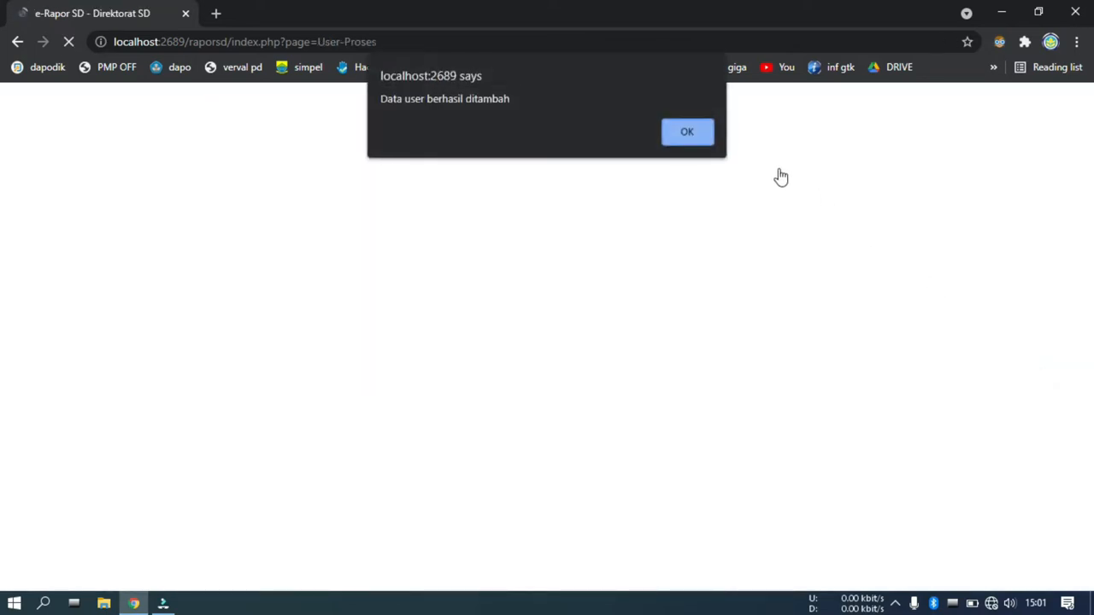
pyautogui.click(688, 134)
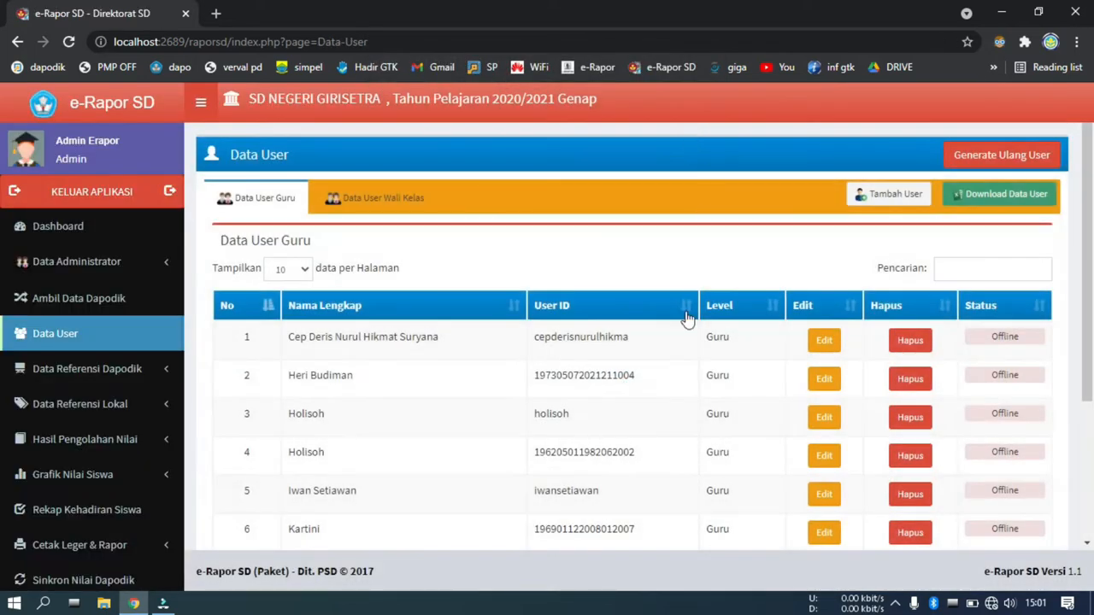
pyautogui.scroll(-3, 618, 407)
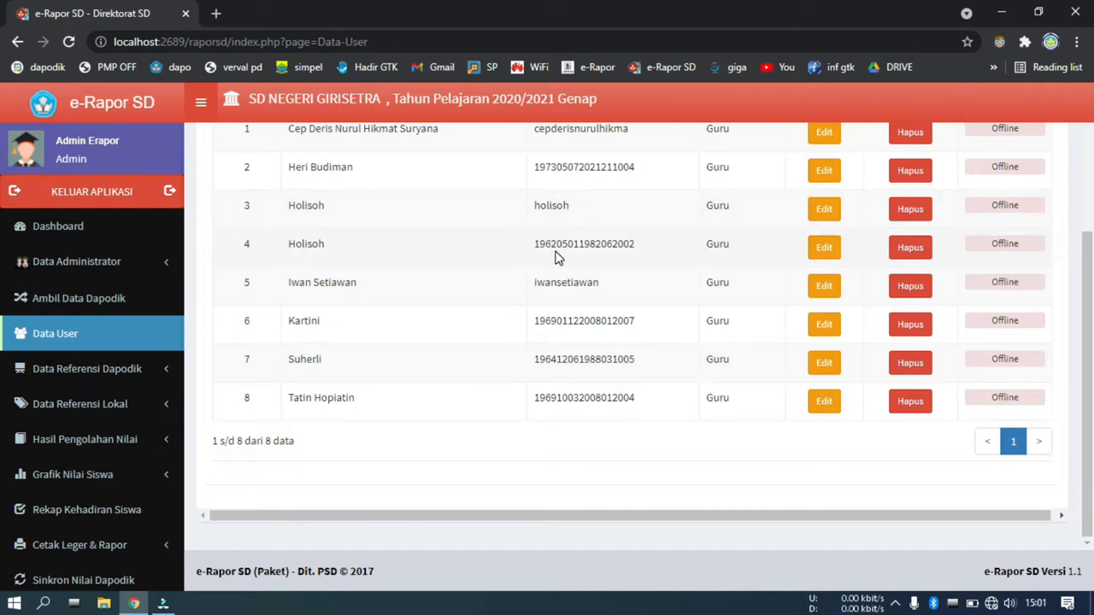
pyautogui.scroll(1, 556, 246)
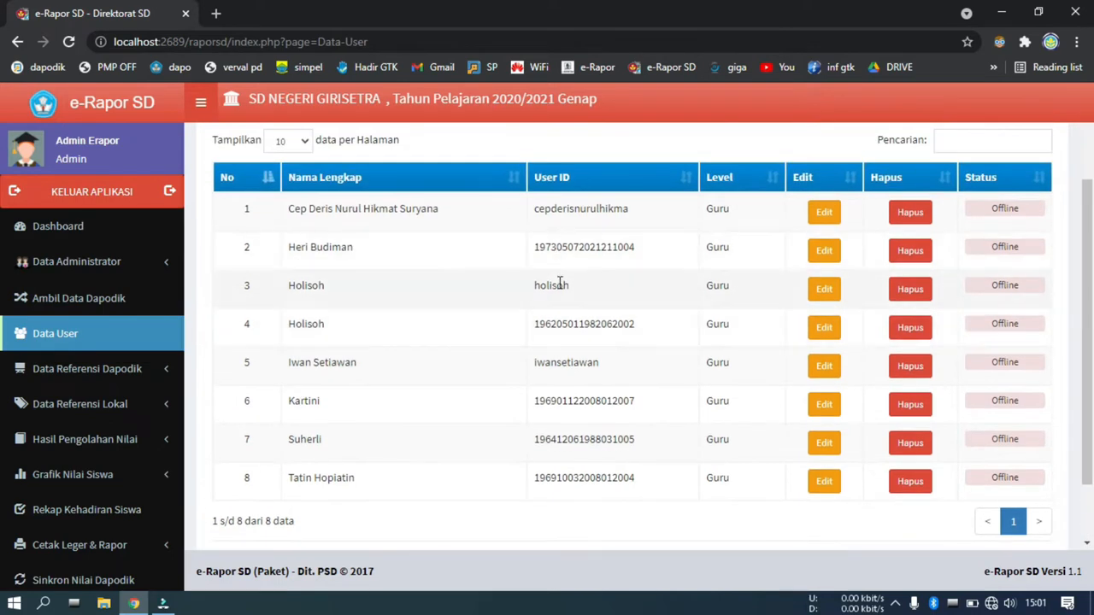
pyautogui.scroll(2, 595, 312)
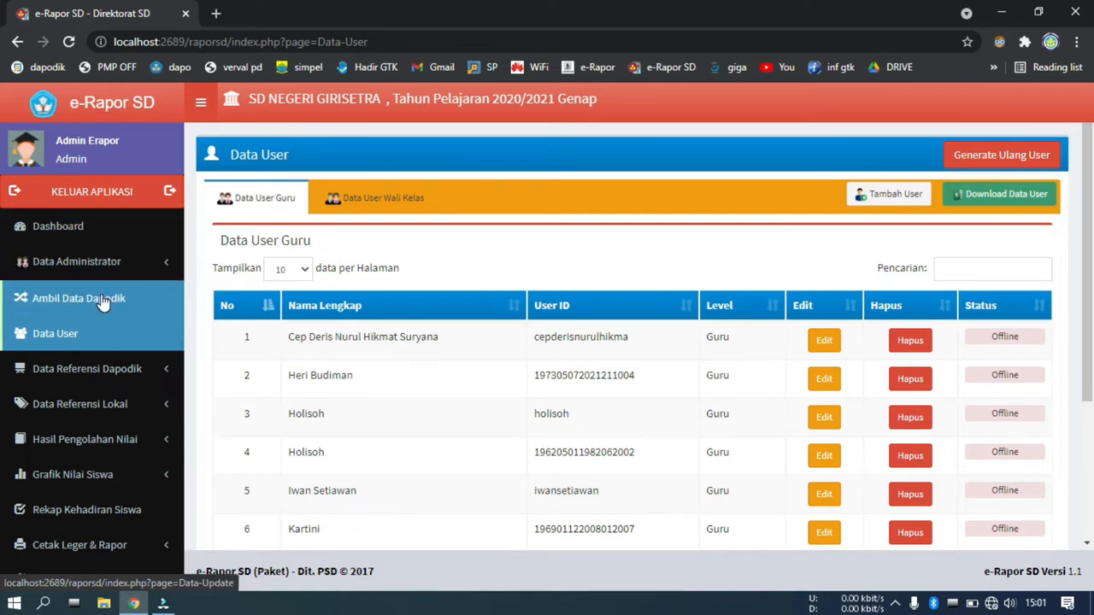
# - Download the user data to the Downloads folder as User_Erapor.xlsx and open the workbook
pyautogui.click(991, 199)
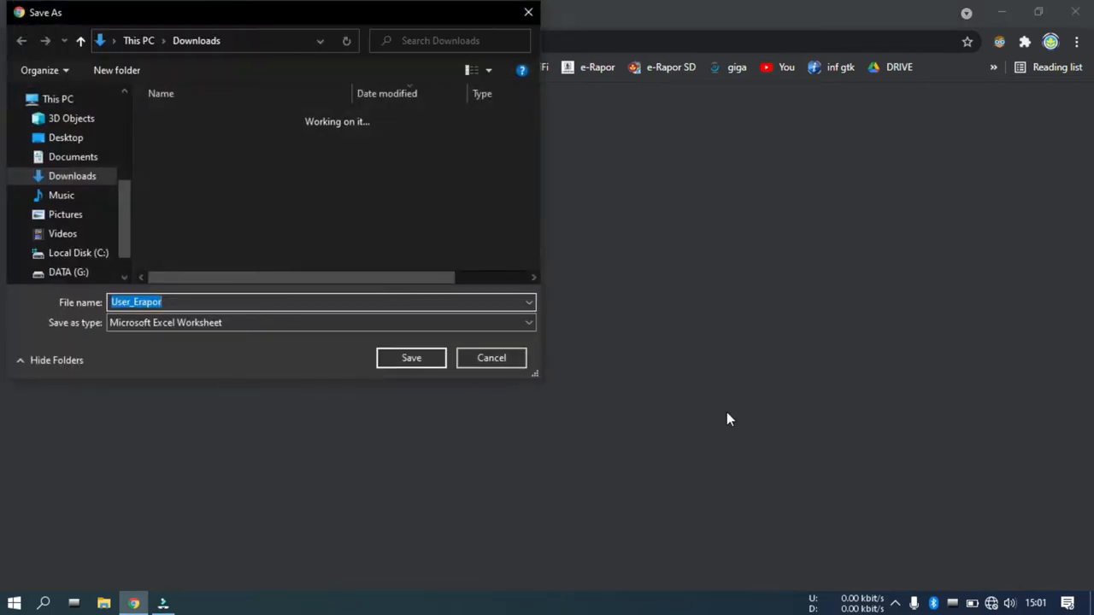
pyautogui.click(430, 359)
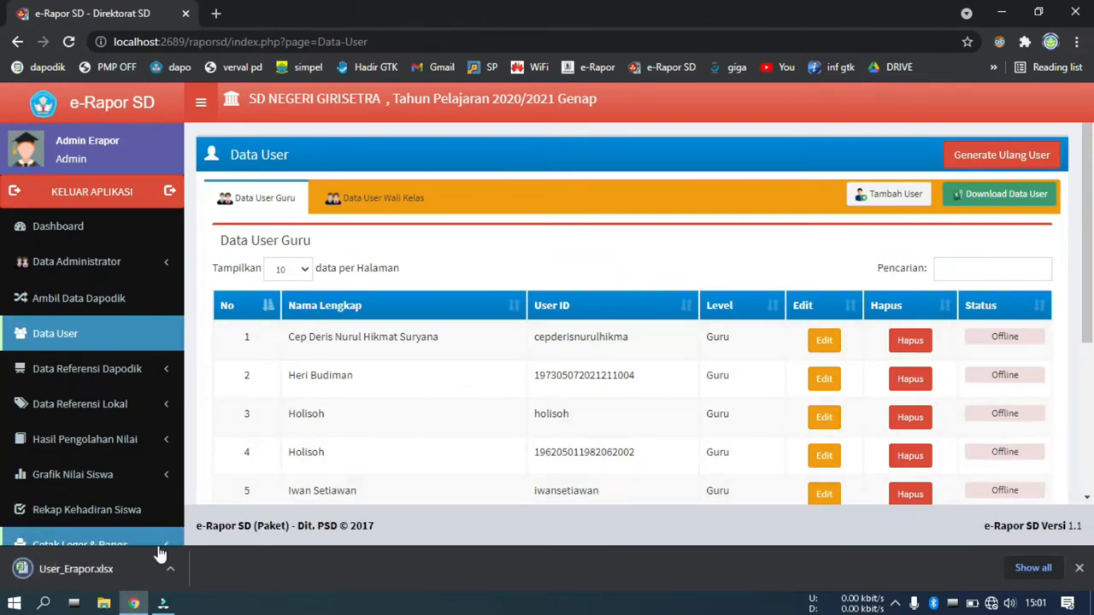
pyautogui.click(94, 569)
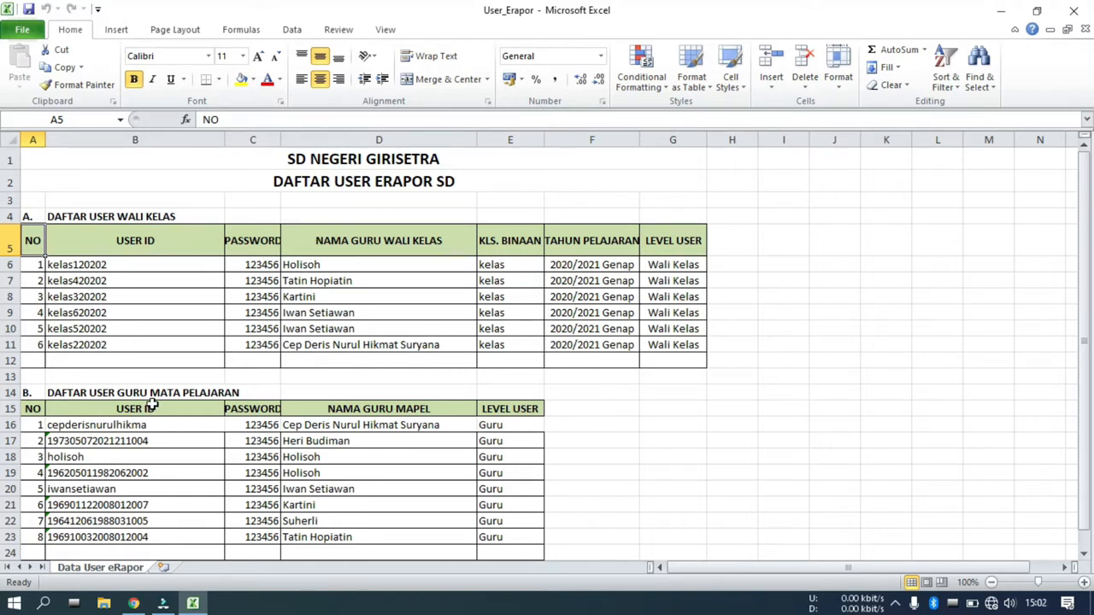
# - Review the Wali Kelas and Guru user tables, compare the two accounts of the newly added teacher, and close the workbook
pyautogui.scroll(-1, 152, 405)
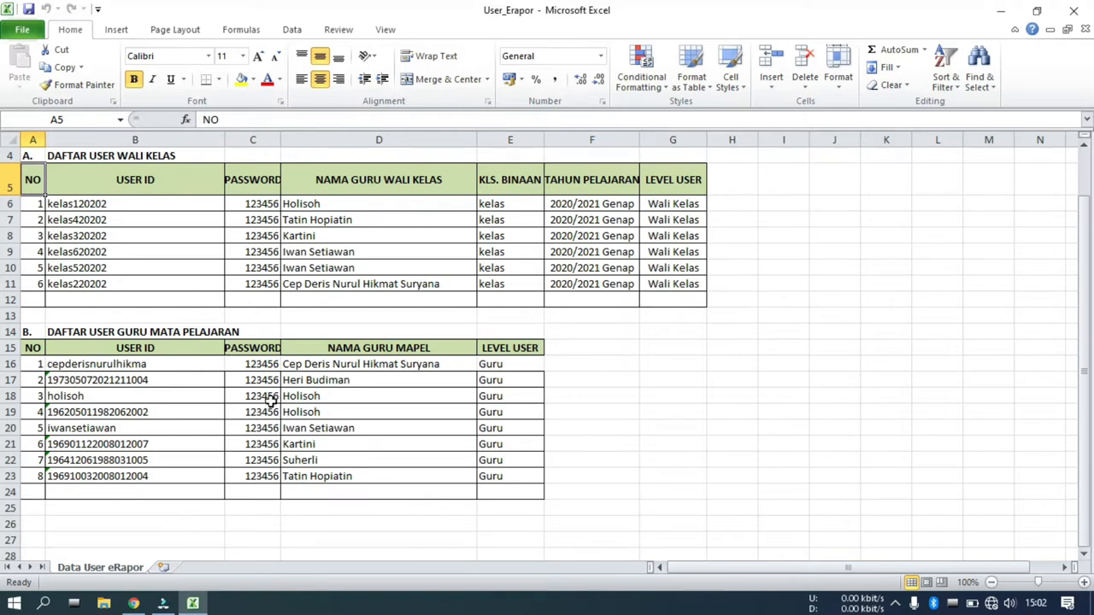
pyautogui.click(97, 395)
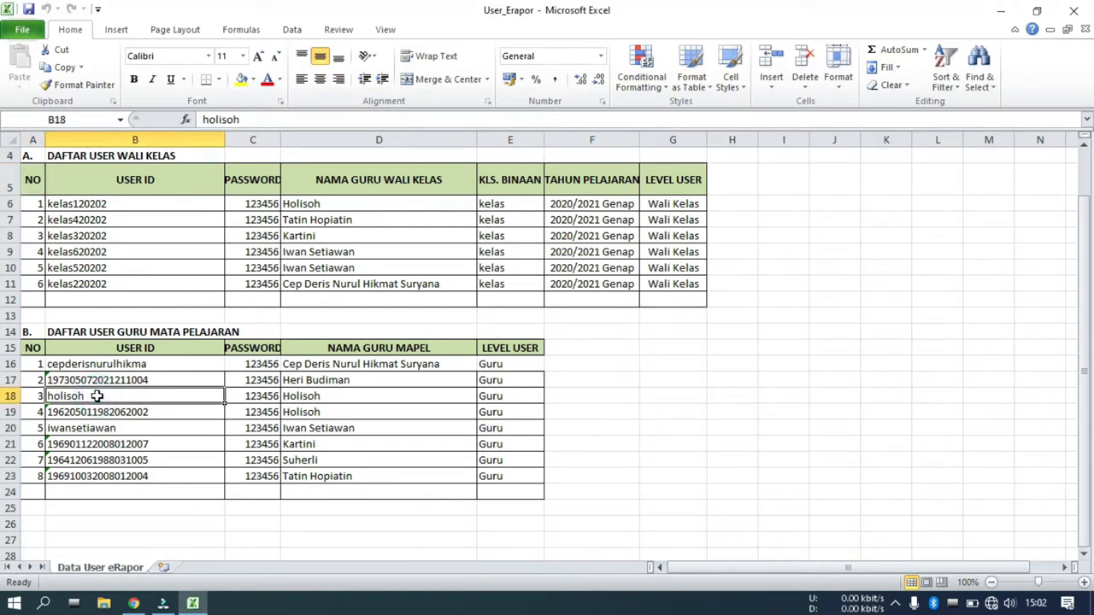
pyautogui.click(142, 410)
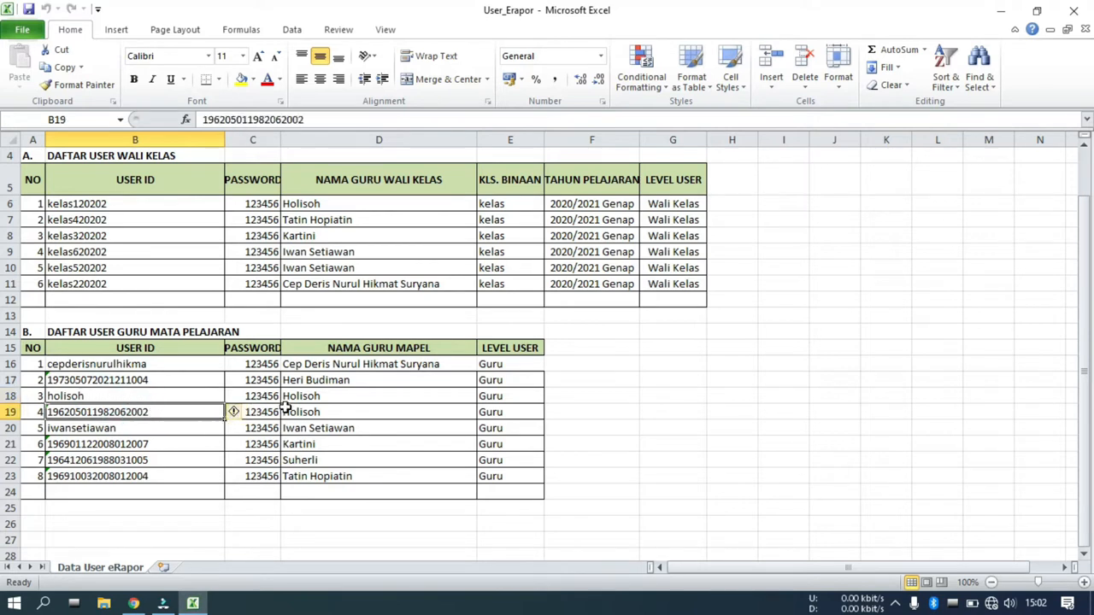
pyautogui.scroll(1, 287, 409)
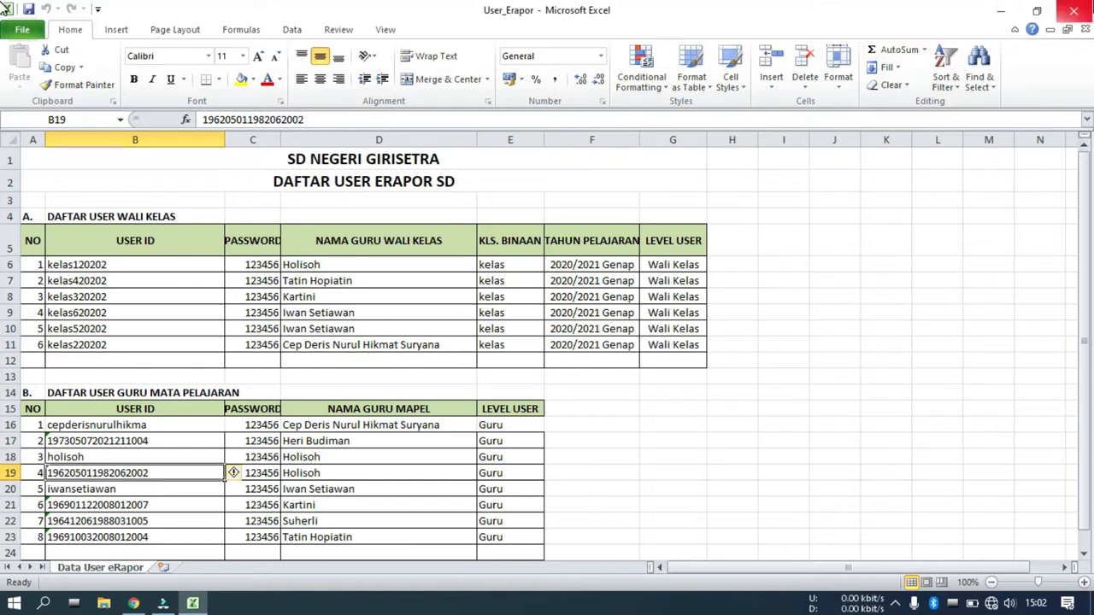
pyautogui.click(1081, 10)
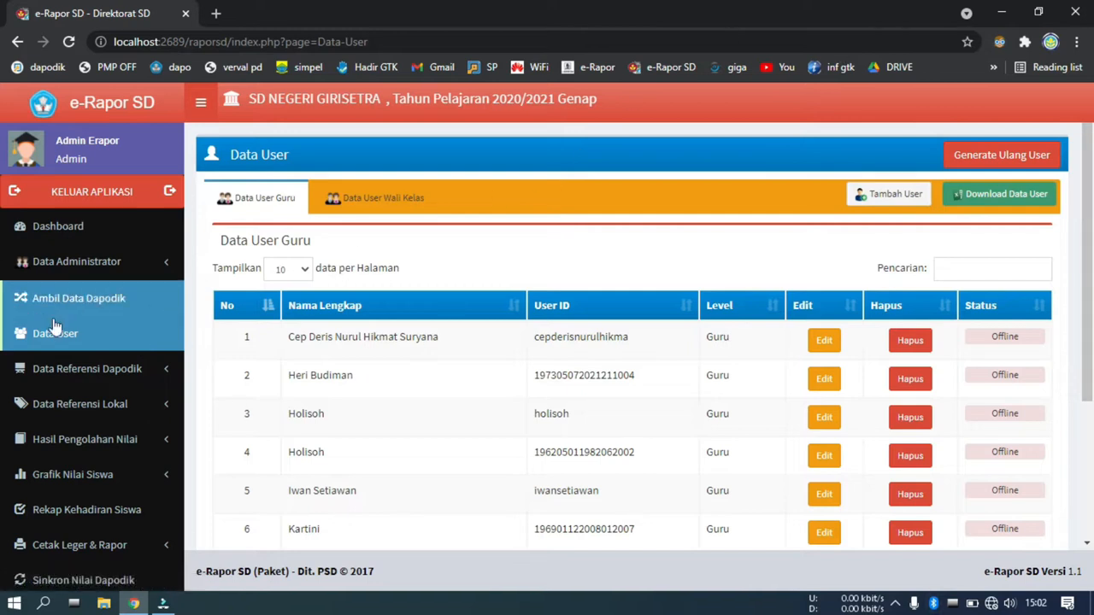
# - Open Profil Sekolah in the Dapodik reference data and review the school details and available reference pages
pyautogui.click(37, 371)
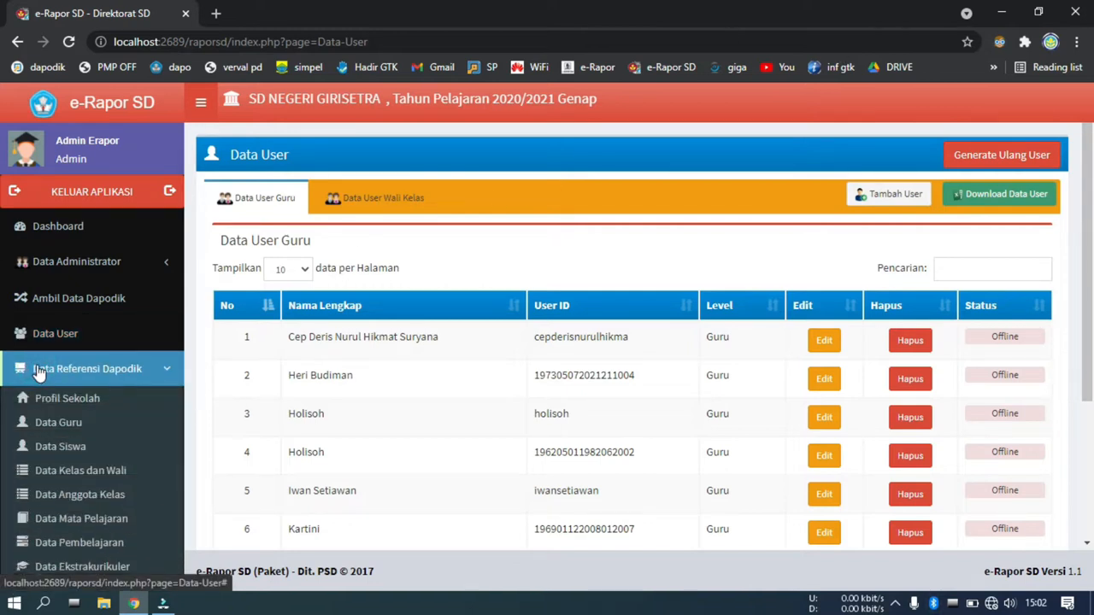
pyautogui.scroll(-3, 71, 378)
pyautogui.scroll(2, 109, 413)
pyautogui.click(94, 373)
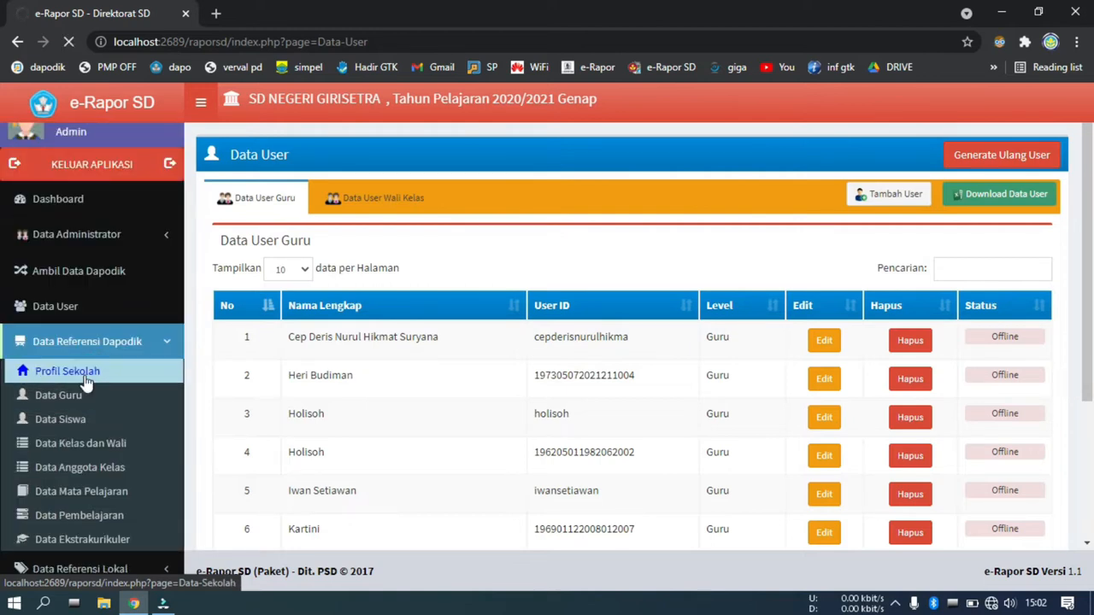
pyautogui.scroll(-2, 334, 427)
pyautogui.scroll(-3, 60, 428)
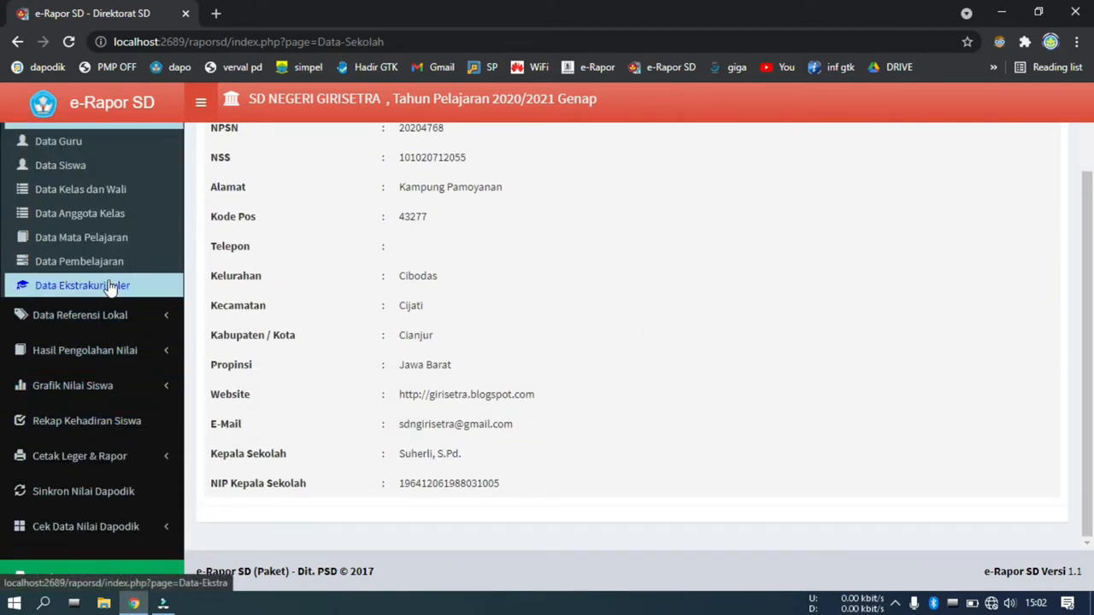
# - Open the subject abbreviations in Data Mata Pelajaran for editing and set the Bahasa Sunda abbreviation to Sunda
pyautogui.click(115, 237)
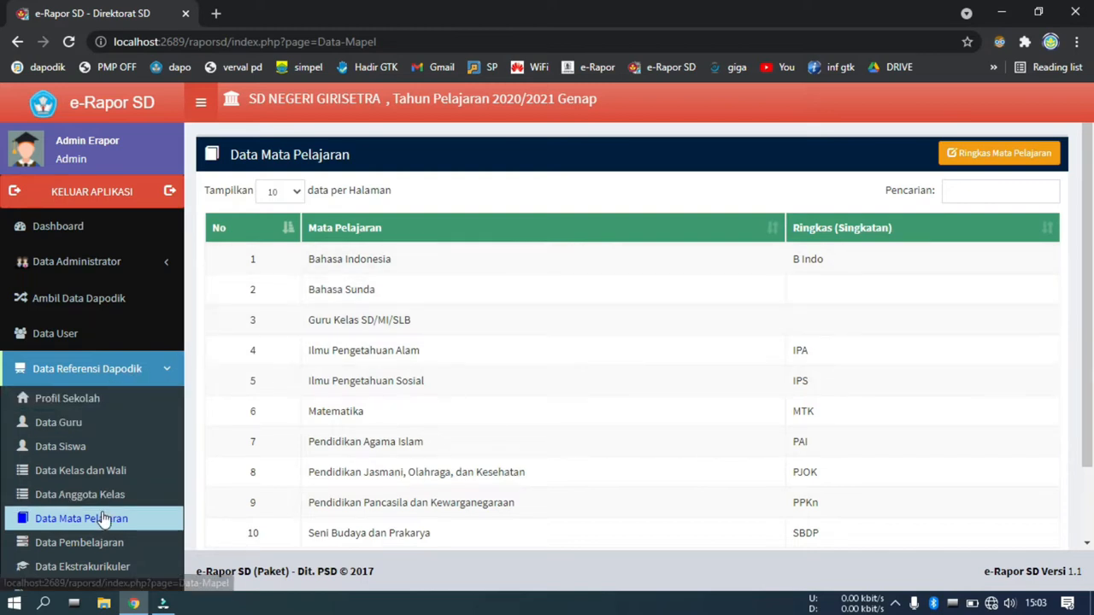
pyautogui.scroll(-2, 109, 518)
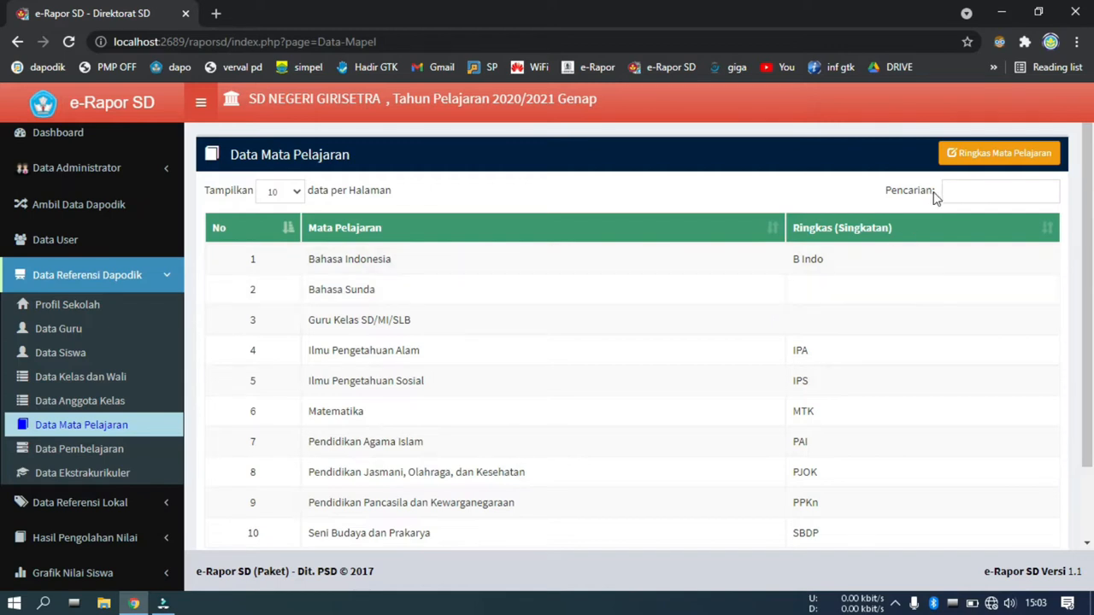
pyautogui.click(970, 163)
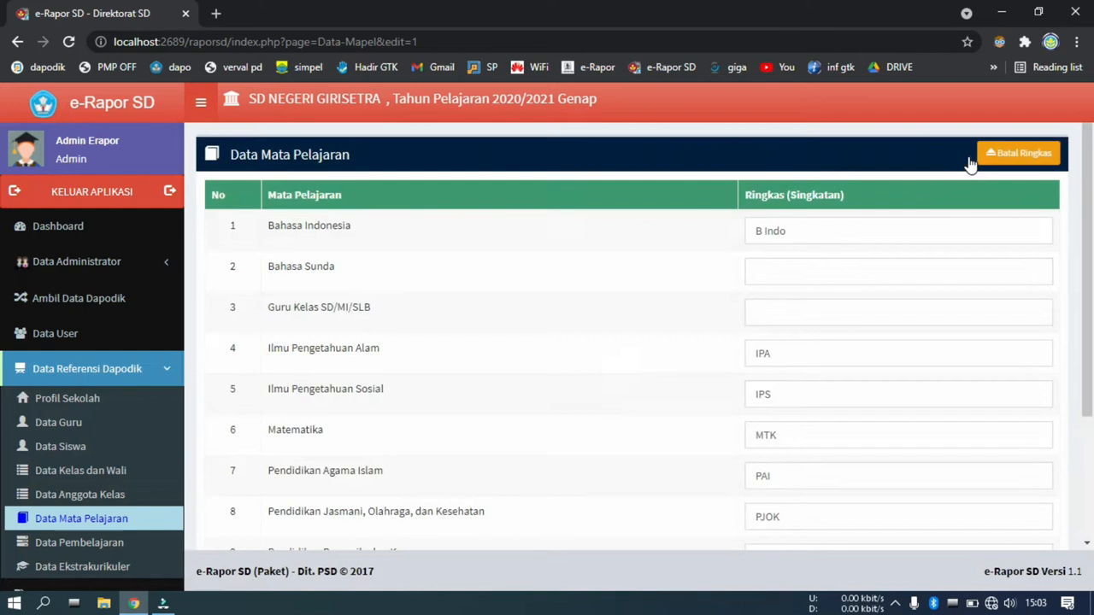
pyautogui.click(758, 273)
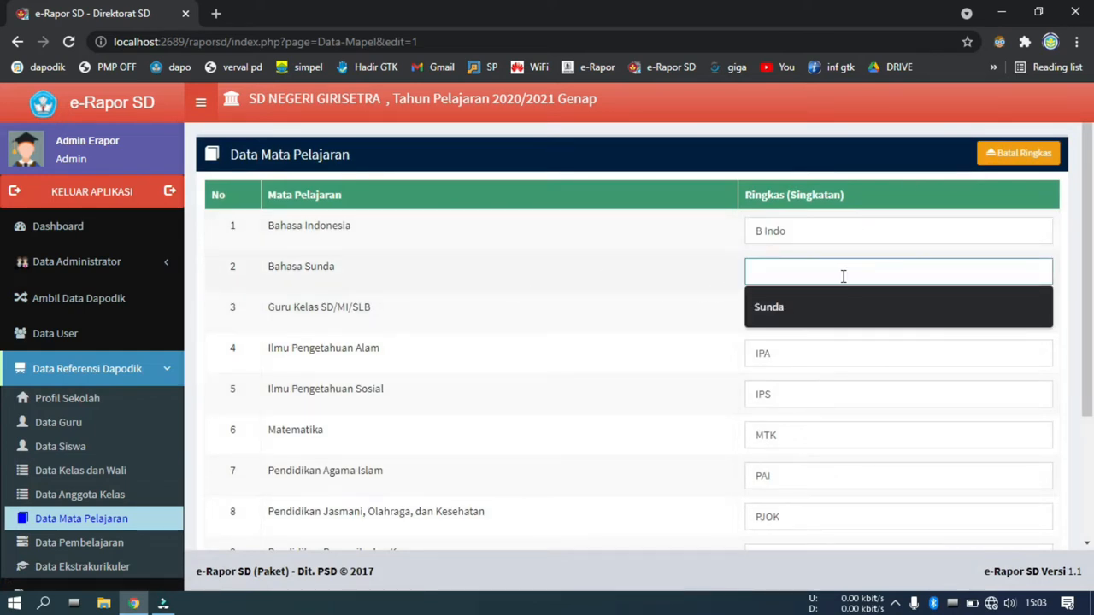
pyautogui.click(856, 310)
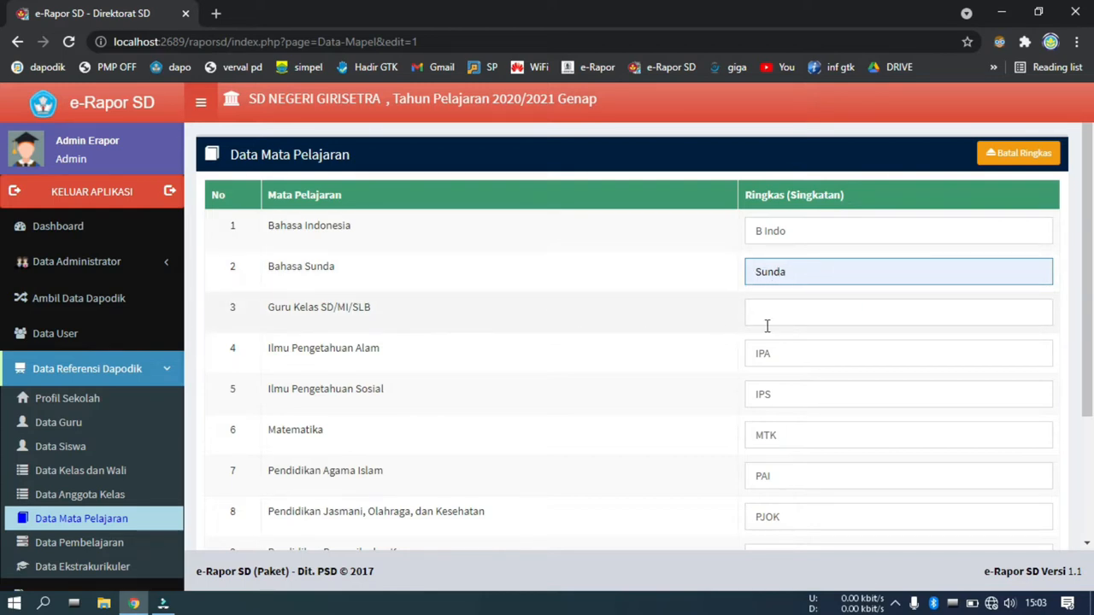
# - Check the remaining subject abbreviations in Data Mata Pelajaran and save the edited list
pyautogui.scroll(-3, 647, 359)
pyautogui.scroll(3, 612, 404)
pyautogui.scroll(-3, 789, 410)
pyautogui.click(1022, 484)
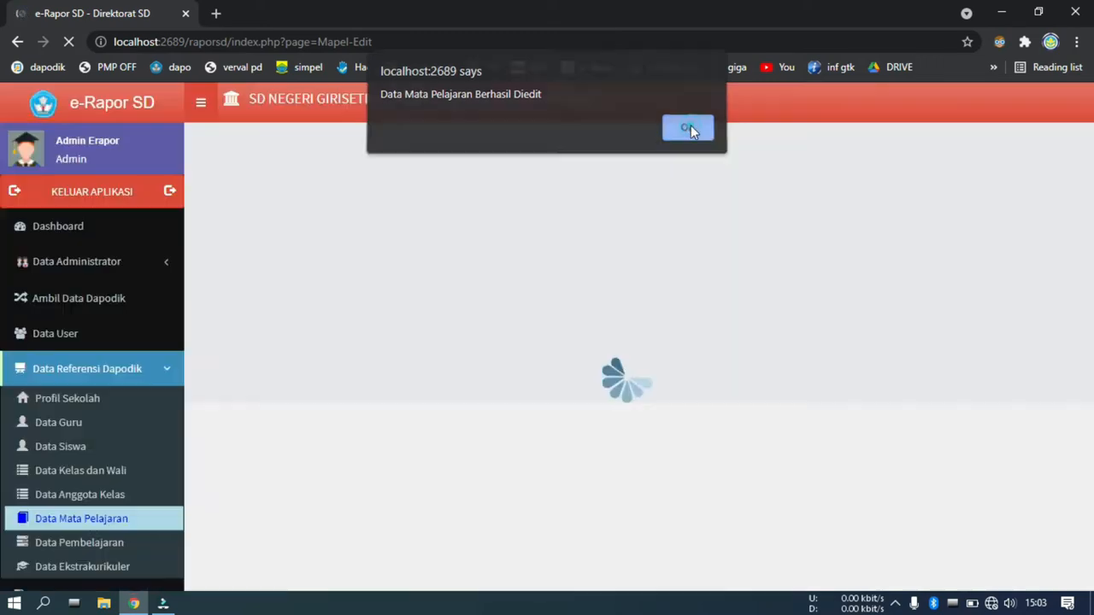
pyautogui.click(689, 126)
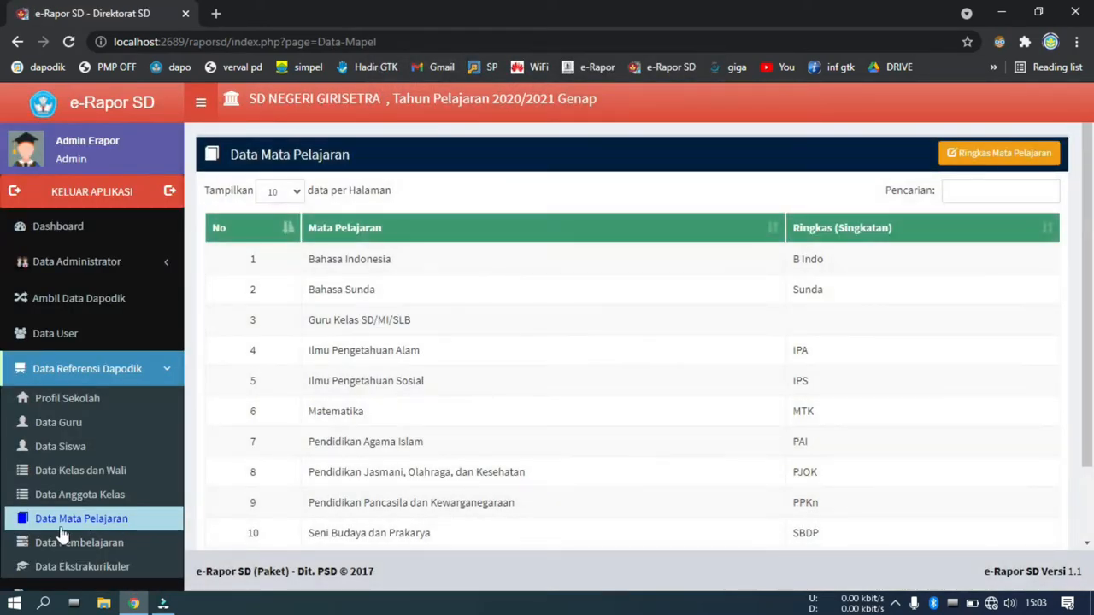
# - Open Data Pembelajaran in the Dapodik reference data and review the teaching assignments per subject, class and teacher
pyautogui.scroll(-2, 94, 530)
pyautogui.click(88, 366)
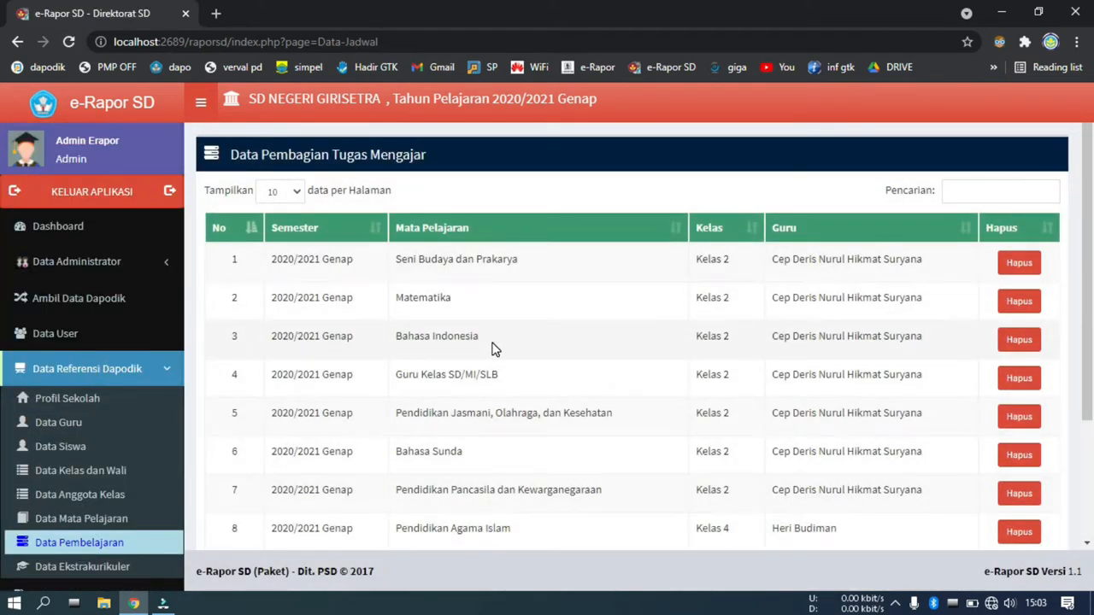
pyautogui.scroll(-2, 492, 346)
pyautogui.scroll(-4, 102, 466)
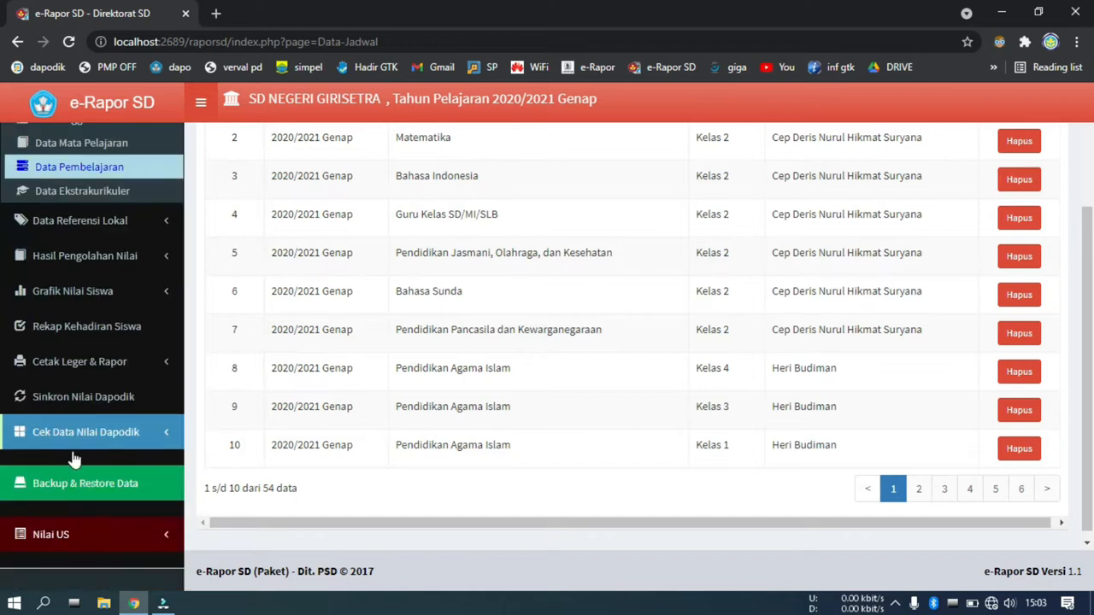
# - Open Mapping Mapel K2013 in the local reference data and review the subjects to map
pyautogui.click(118, 219)
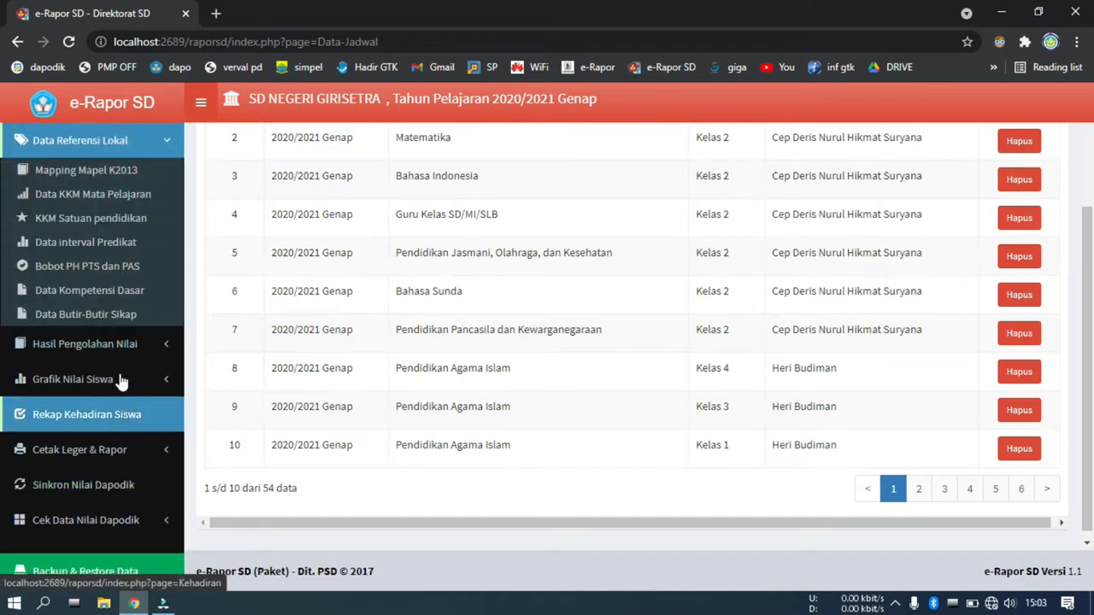
pyautogui.scroll(2, 91, 248)
pyautogui.click(162, 222)
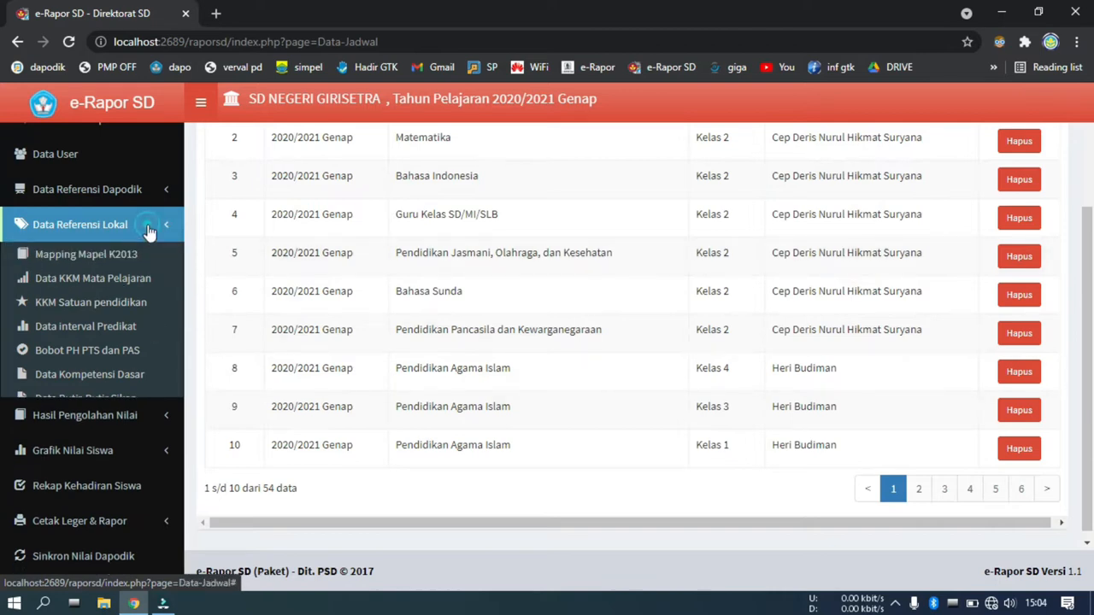
pyautogui.scroll(1, 108, 246)
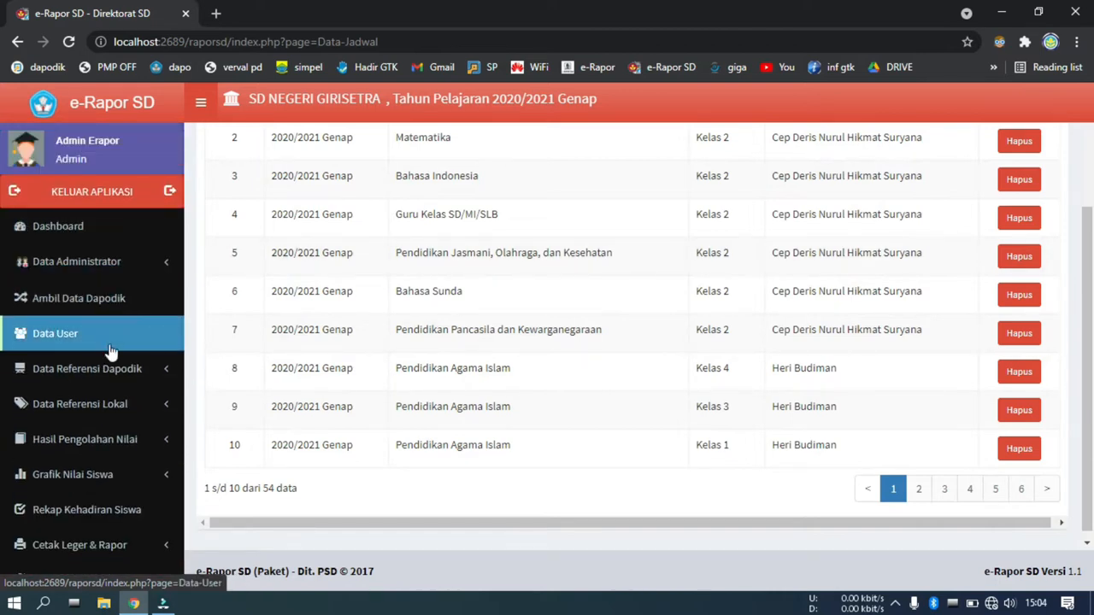
pyautogui.click(109, 410)
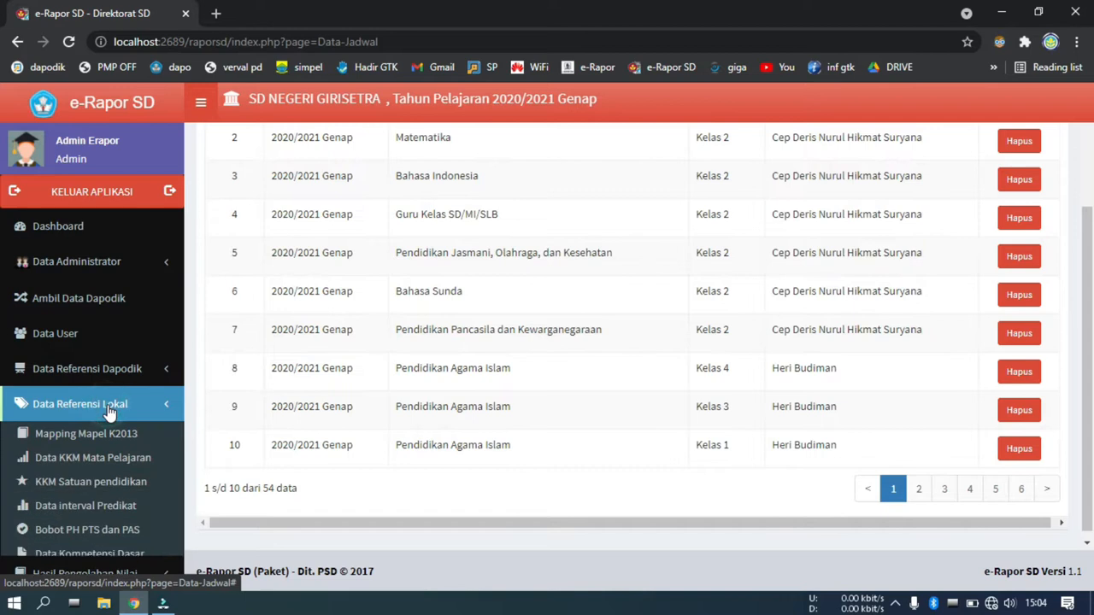
pyautogui.scroll(-3, 89, 495)
pyautogui.scroll(3, 86, 481)
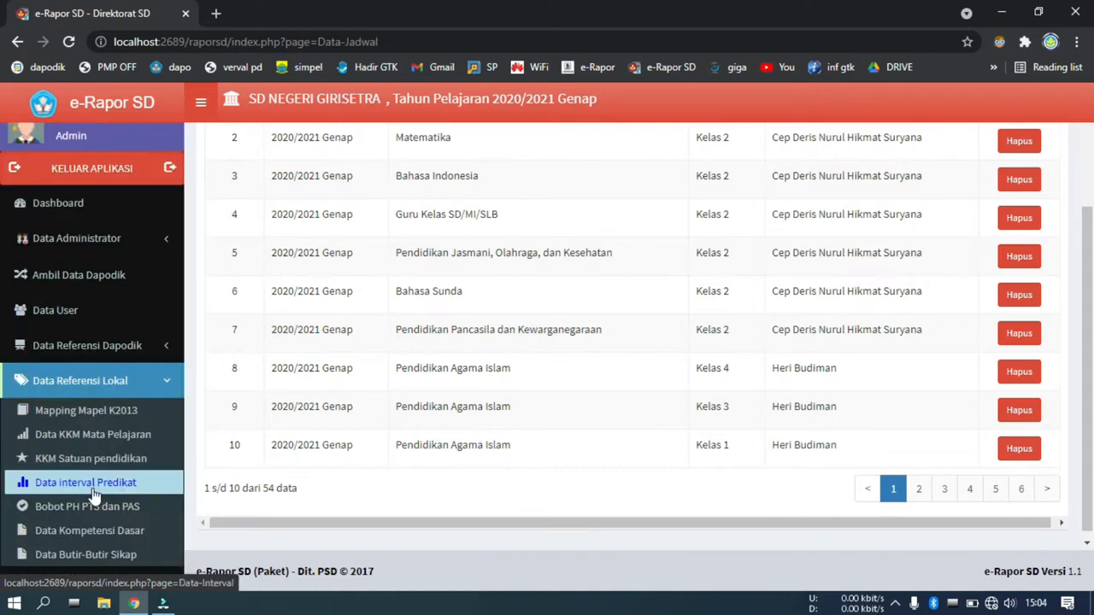
pyautogui.click(96, 421)
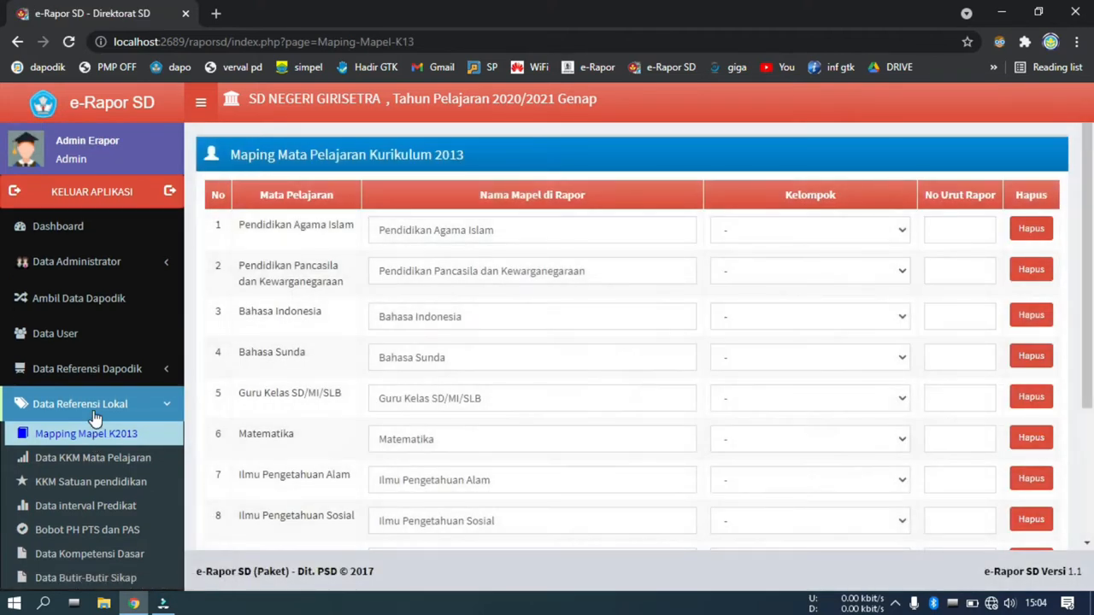
pyautogui.scroll(-1, 453, 425)
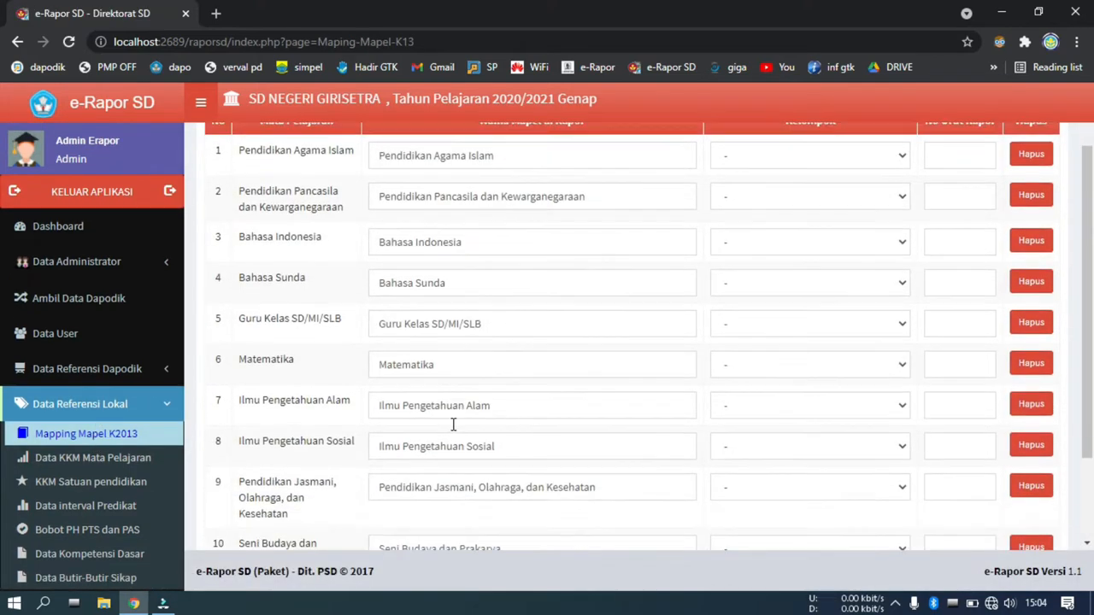
pyautogui.scroll(-1, 453, 427)
pyautogui.scroll(2, 445, 430)
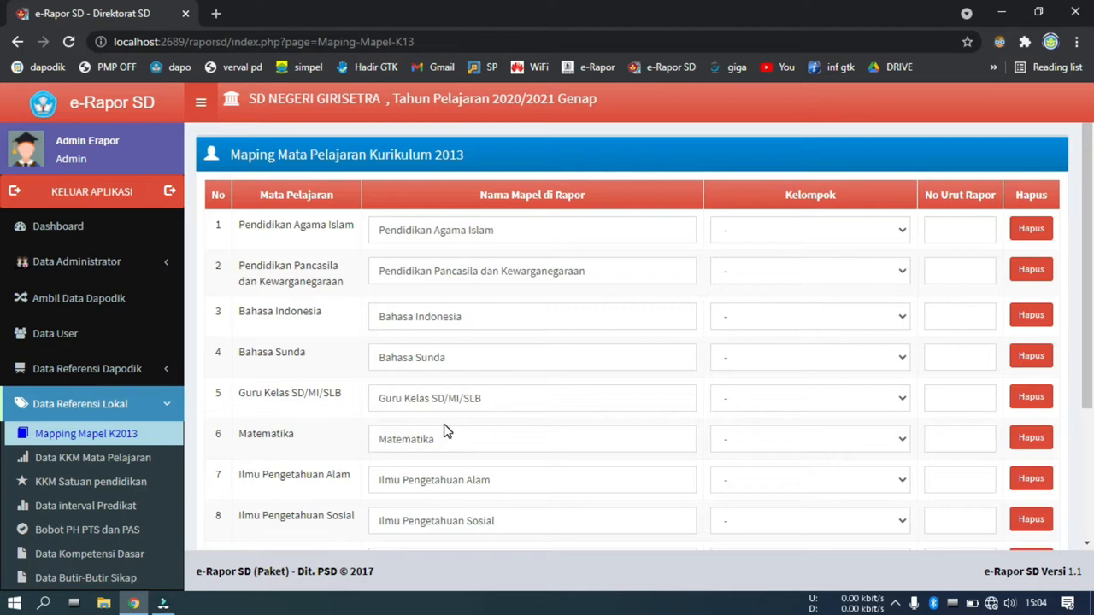
# - Assign Pendidikan Agama Islam, Pendidikan Pancasila dan Kewarganegaraan and Bahasa Indonesia to the Mapel Wajib group, and Bahasa Sunda to Muatan Lokal
pyautogui.click(772, 239)
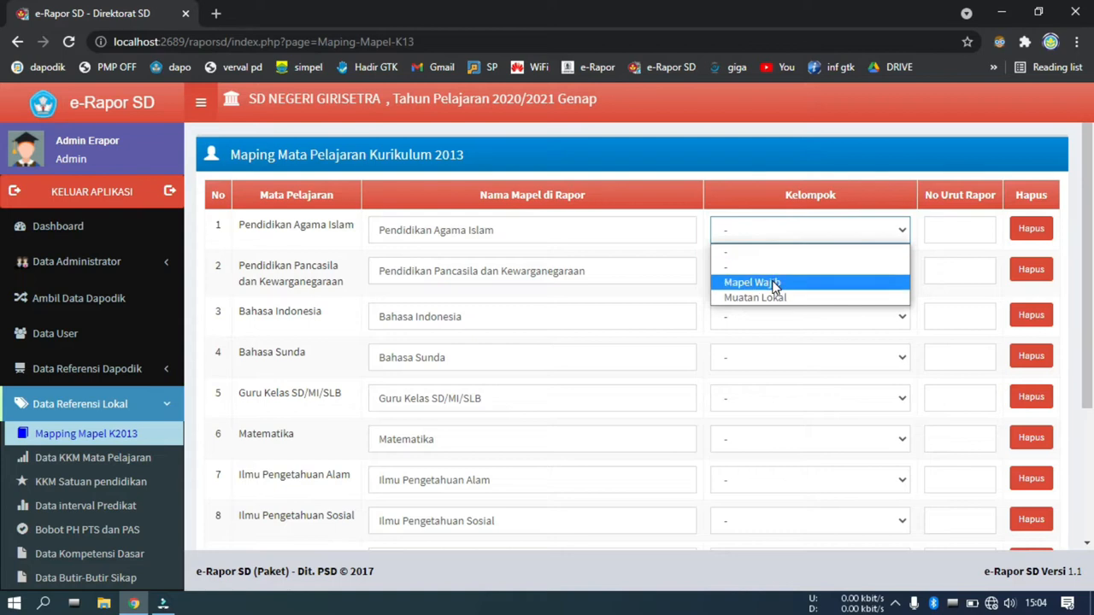
pyautogui.click(774, 283)
pyautogui.click(766, 269)
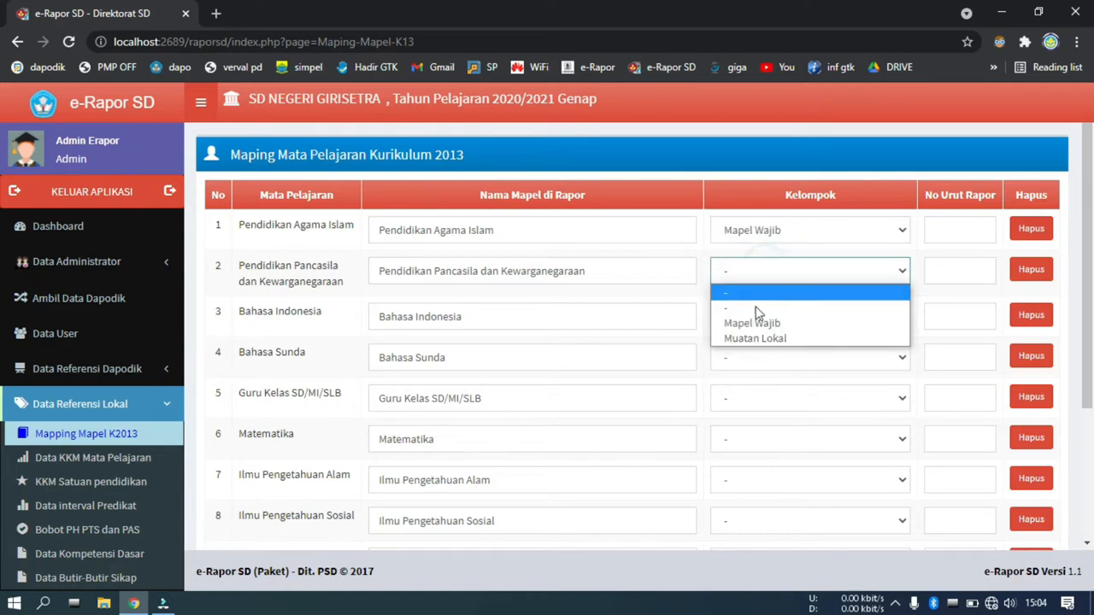
pyautogui.click(752, 333)
pyautogui.click(750, 317)
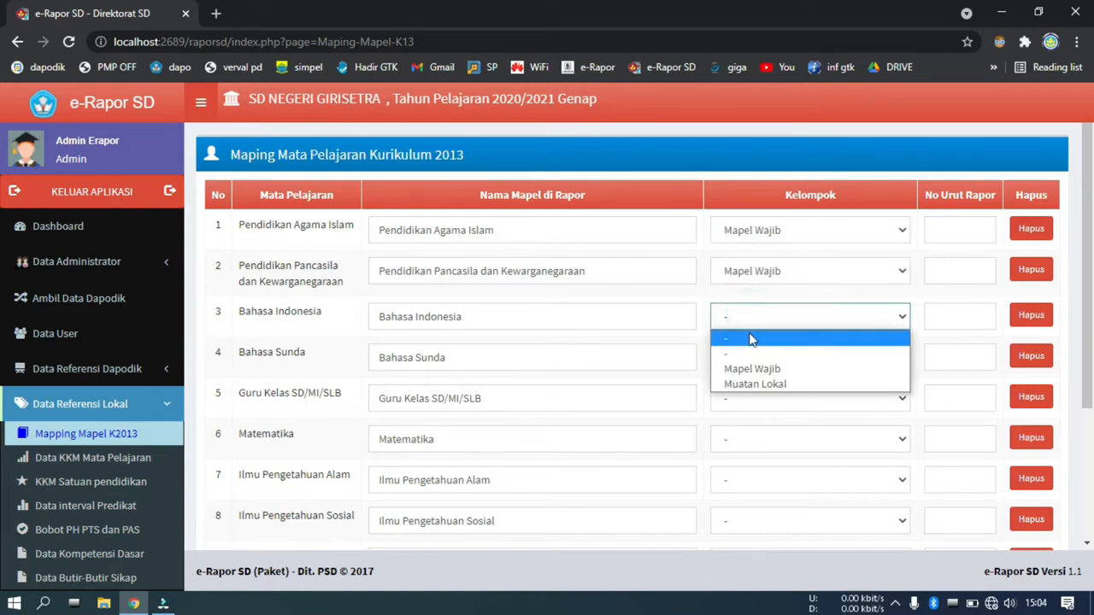
pyautogui.click(750, 370)
pyautogui.click(749, 364)
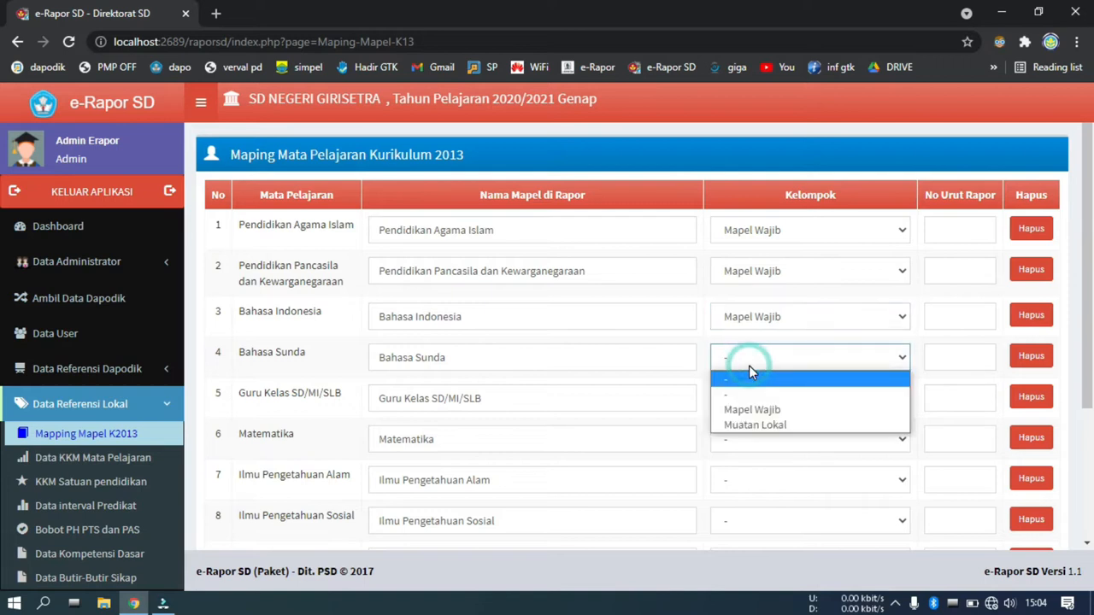
pyautogui.click(746, 425)
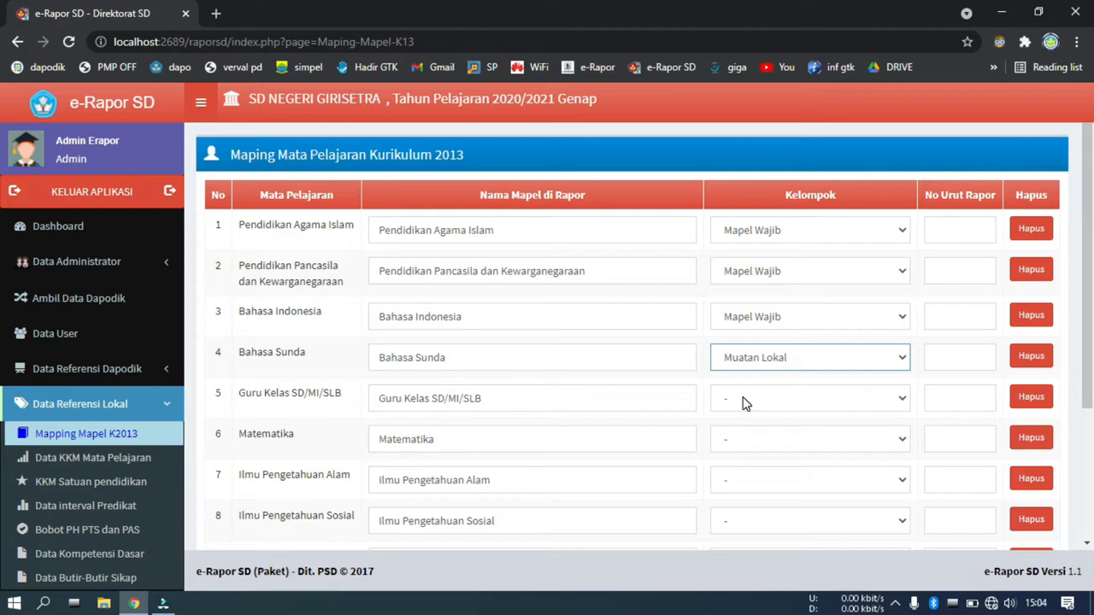
# - Assign Matematika, Ilmu Pengetahuan Alam, Ilmu Pengetahuan Sosial, Pendidikan Jasmani and Seni Budaya dan Prakarya to the Mapel Wajib group
pyautogui.click(739, 441)
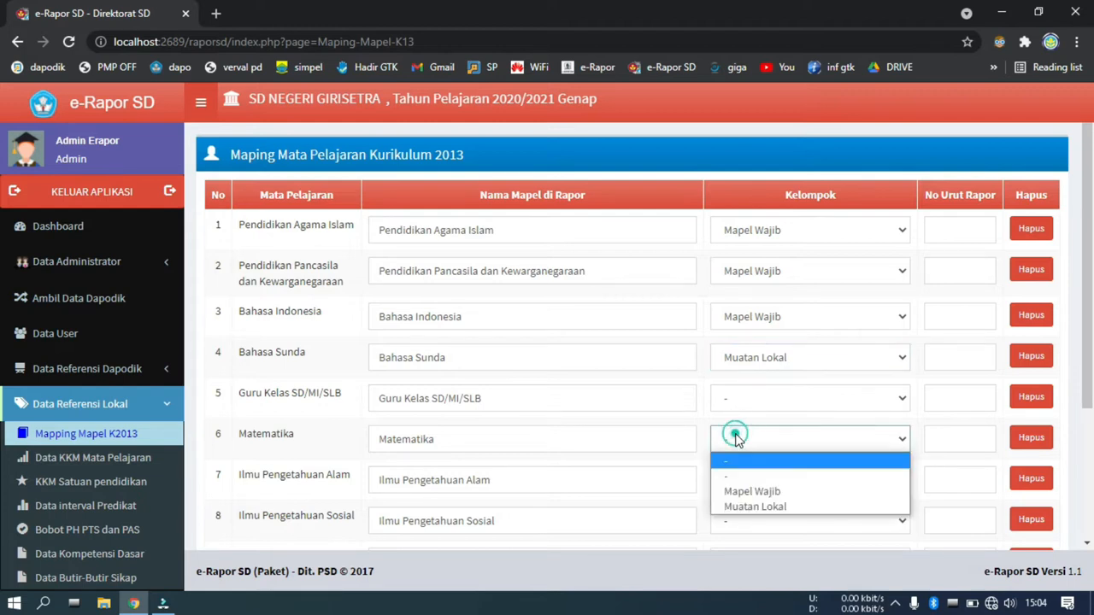
pyautogui.click(735, 494)
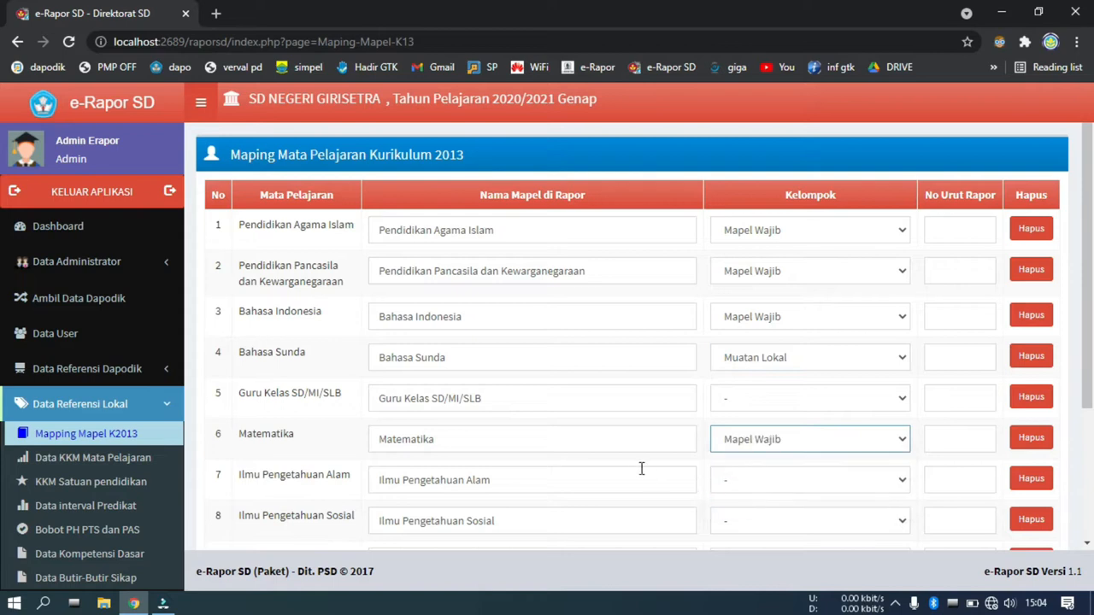
pyautogui.scroll(-1, 698, 433)
pyautogui.click(762, 399)
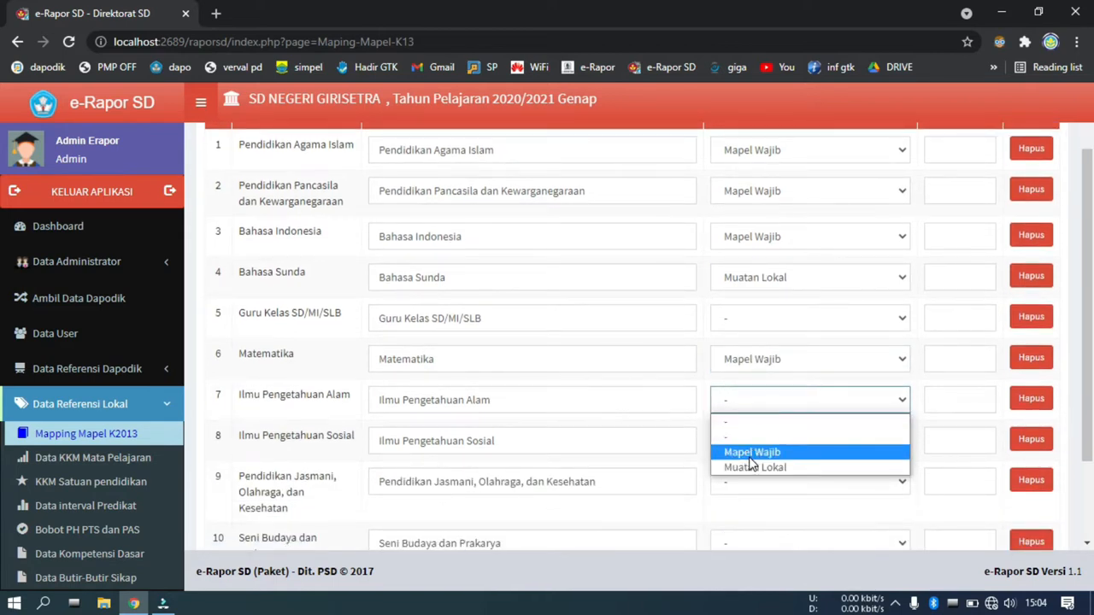
pyautogui.click(752, 453)
pyautogui.click(721, 451)
pyautogui.click(727, 485)
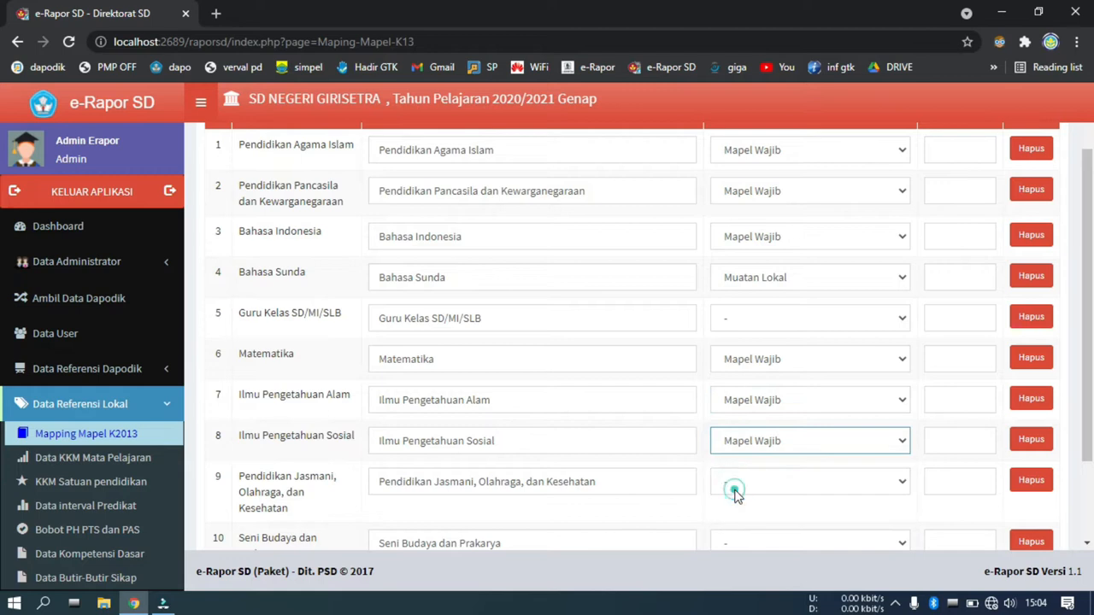
pyautogui.click(743, 486)
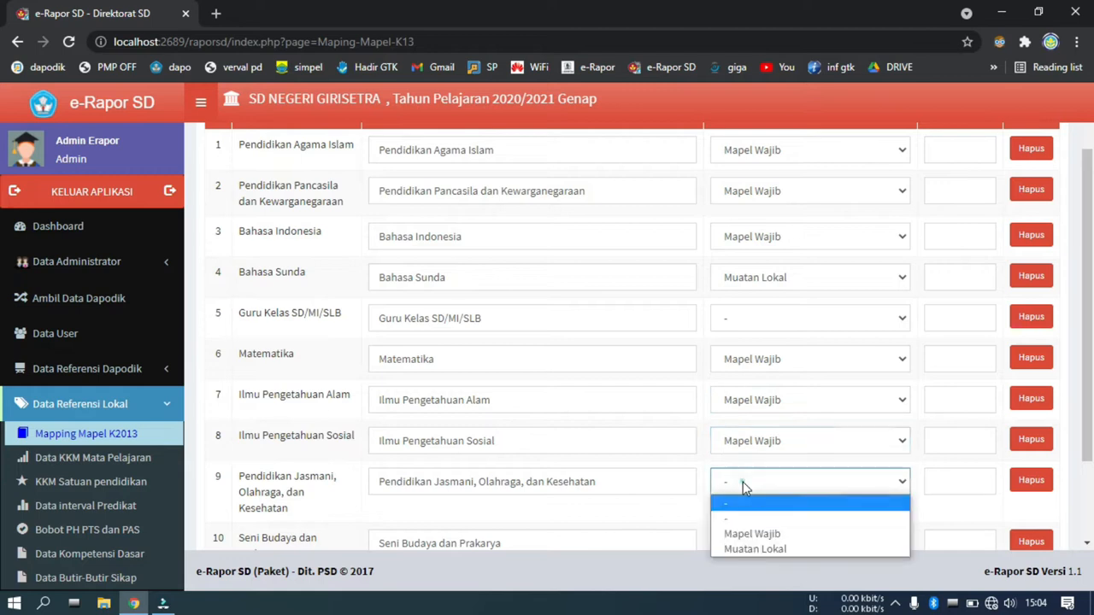
pyautogui.click(745, 532)
pyautogui.scroll(-2, 744, 531)
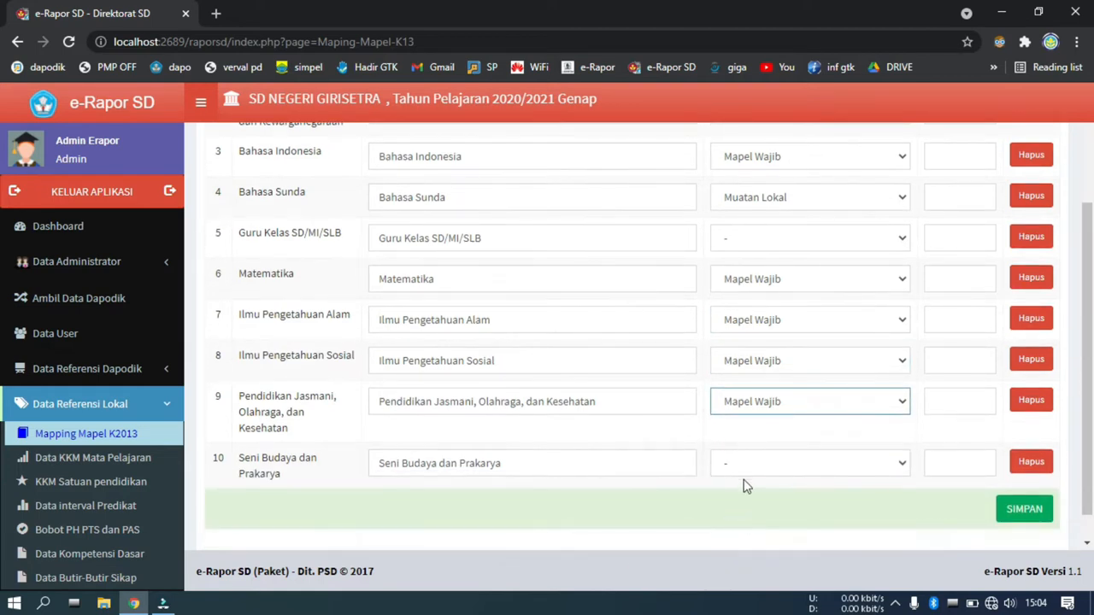
pyautogui.click(750, 470)
pyautogui.click(764, 515)
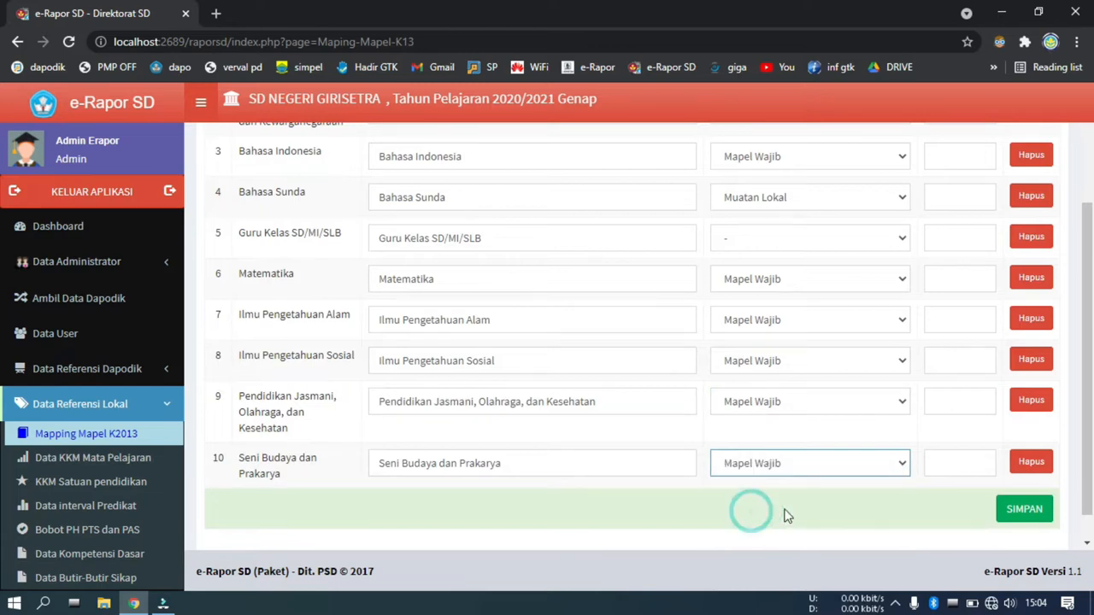
# - Set the report order numbers to 1 for Pendidikan Agama Islam, 9 for Bahasa Sunda and 3 for Bahasa Indonesia
pyautogui.scroll(3, 786, 513)
pyautogui.click(958, 227)
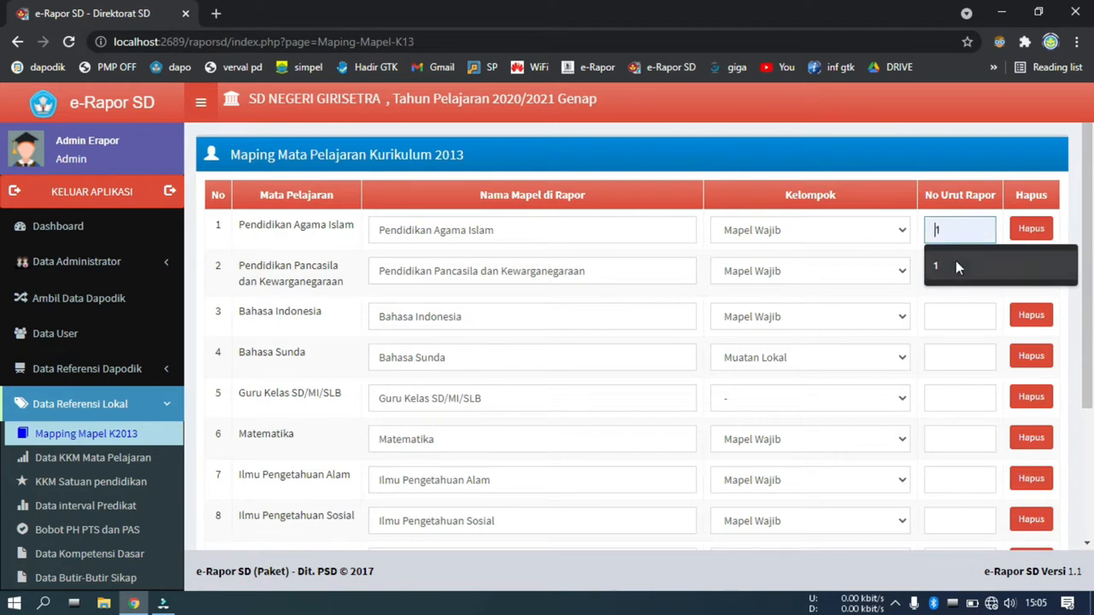
pyautogui.click(955, 264)
pyautogui.click(954, 271)
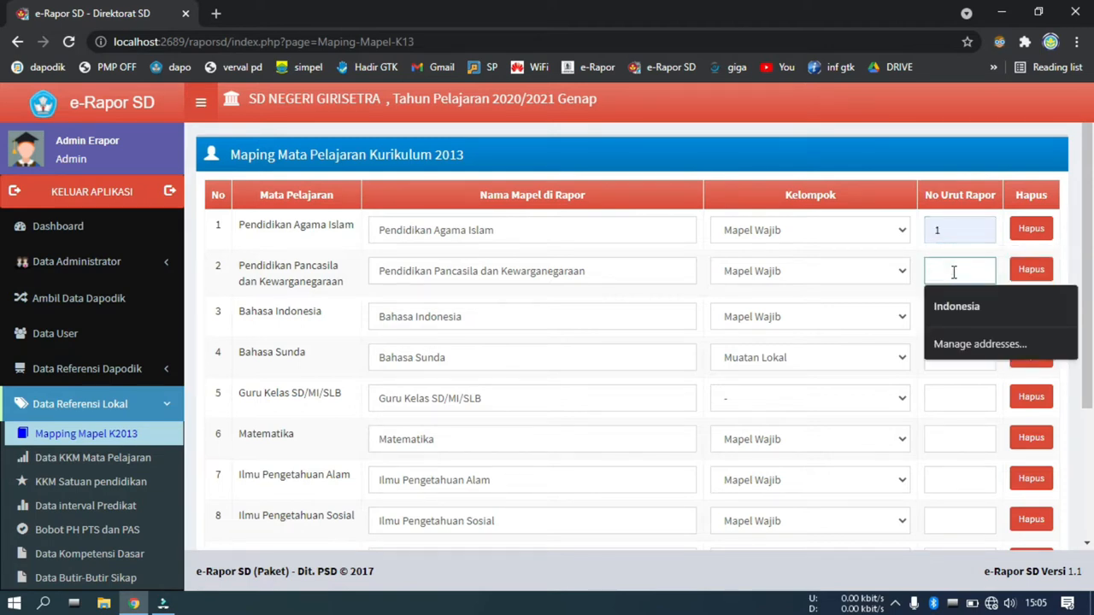
pyautogui.click(952, 378)
pyautogui.click(950, 366)
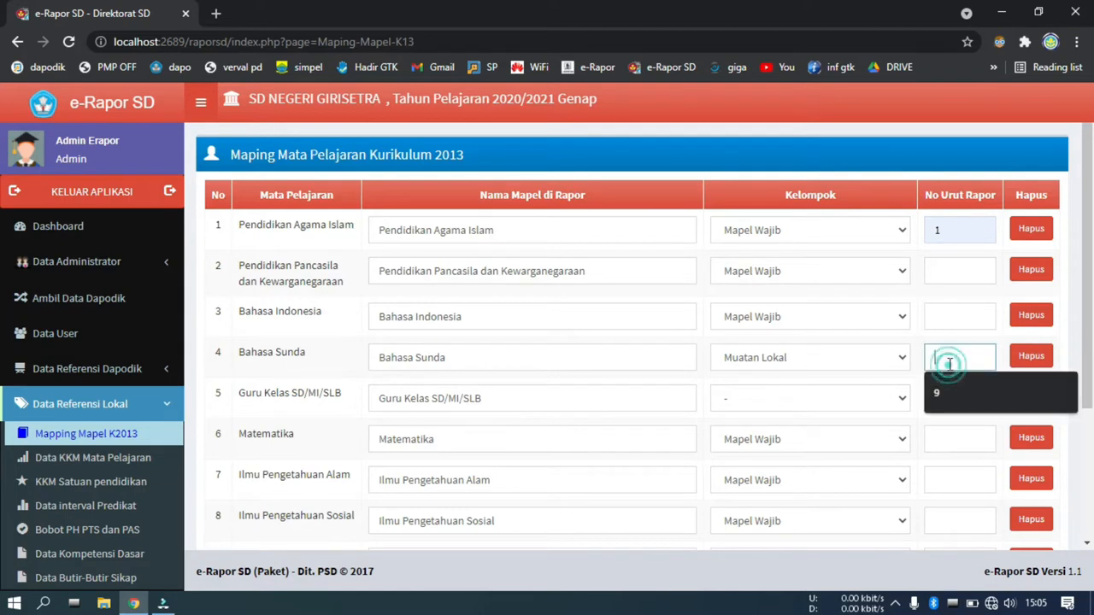
pyautogui.click(947, 391)
pyautogui.click(954, 270)
pyautogui.click(947, 419)
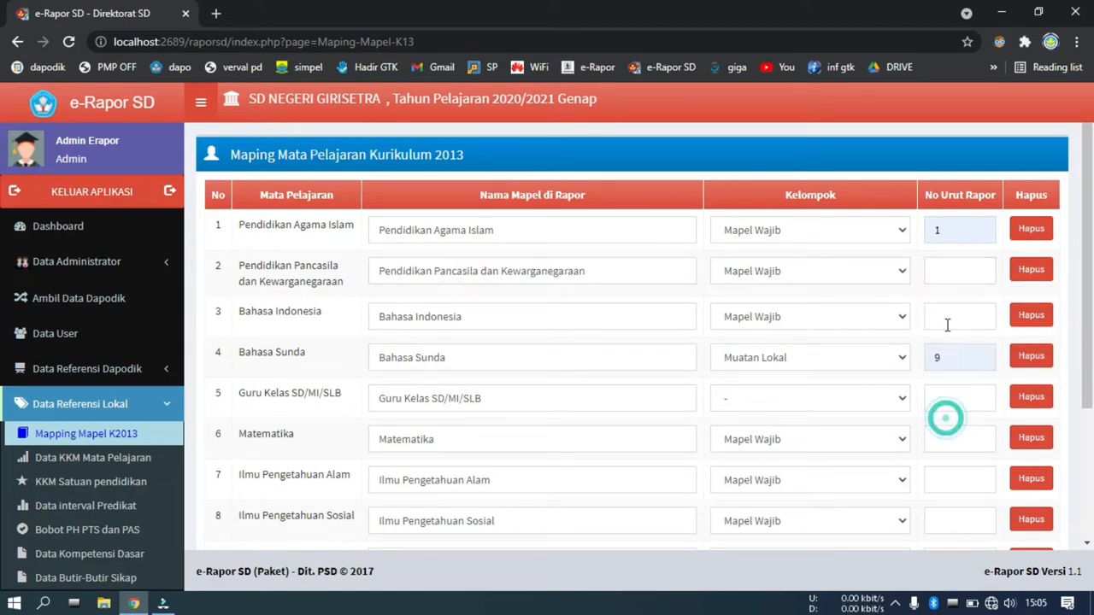
pyautogui.click(945, 318)
pyautogui.click(946, 355)
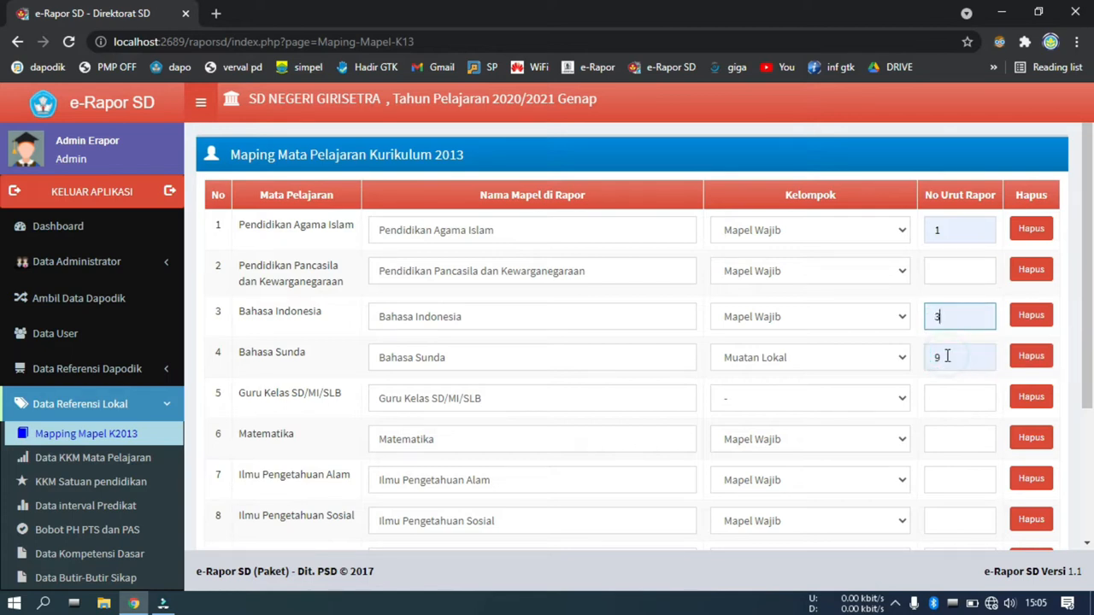
pyautogui.click(957, 396)
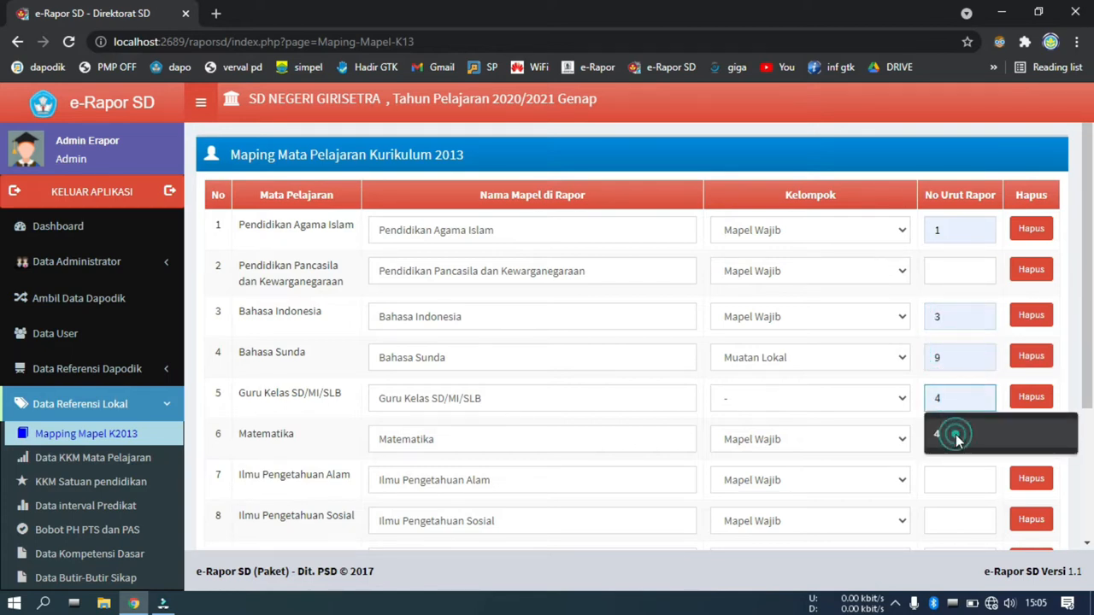
pyautogui.click(956, 434)
pyautogui.click(948, 398)
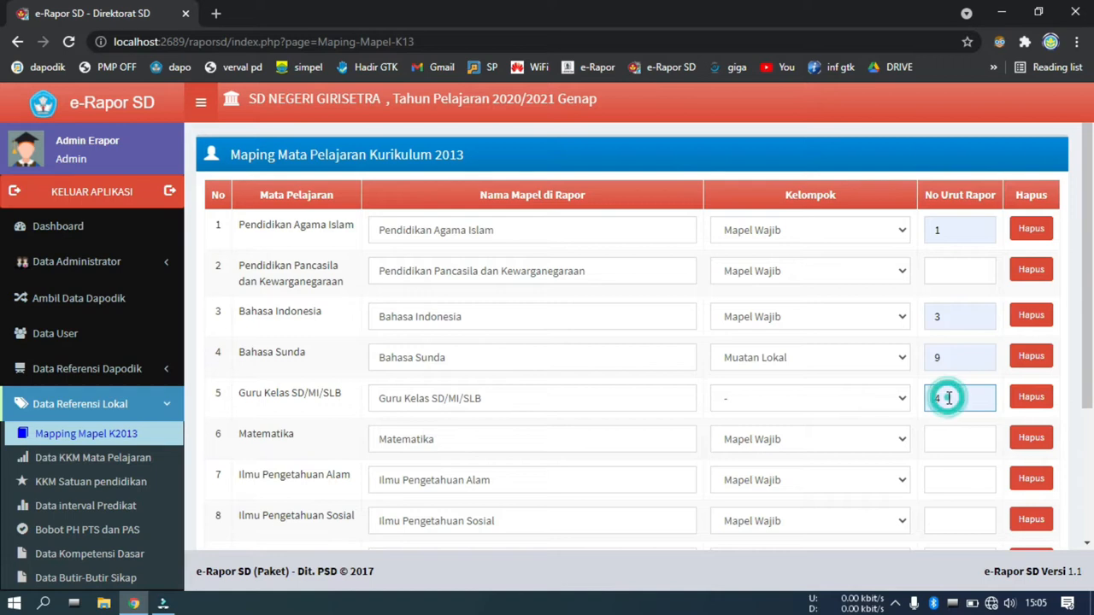
pyautogui.press('BackSpace')
# - Set the report order numbers to 5 for Matematika, 6 for Ilmu Pengetahuan Alam and 7 for Ilmu Pengetahuan Sosial
pyautogui.click(954, 439)
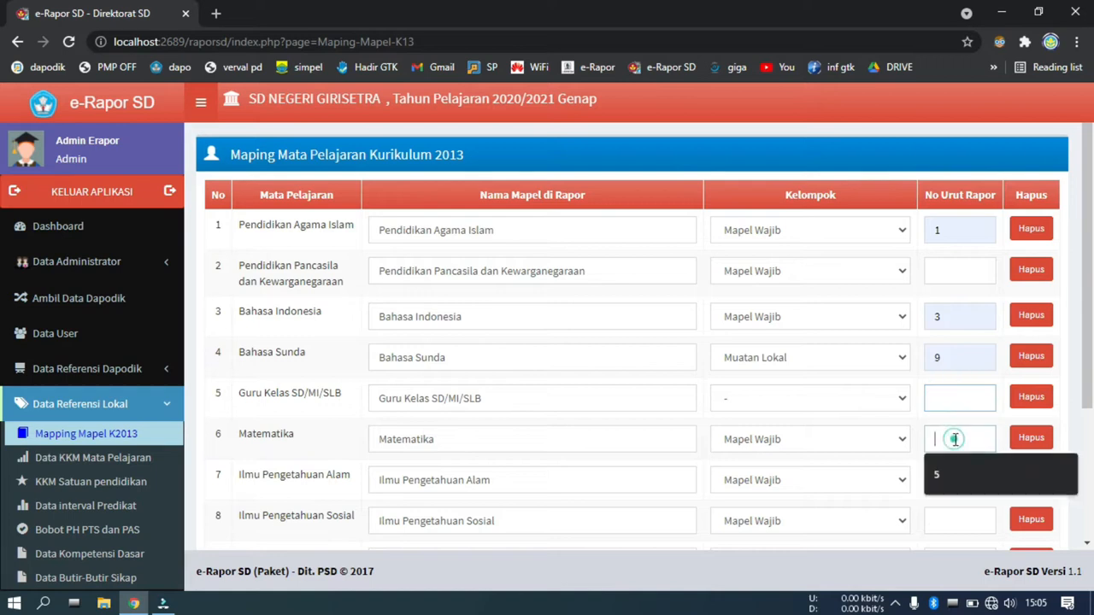
pyautogui.click(949, 471)
pyautogui.scroll(-1, 955, 434)
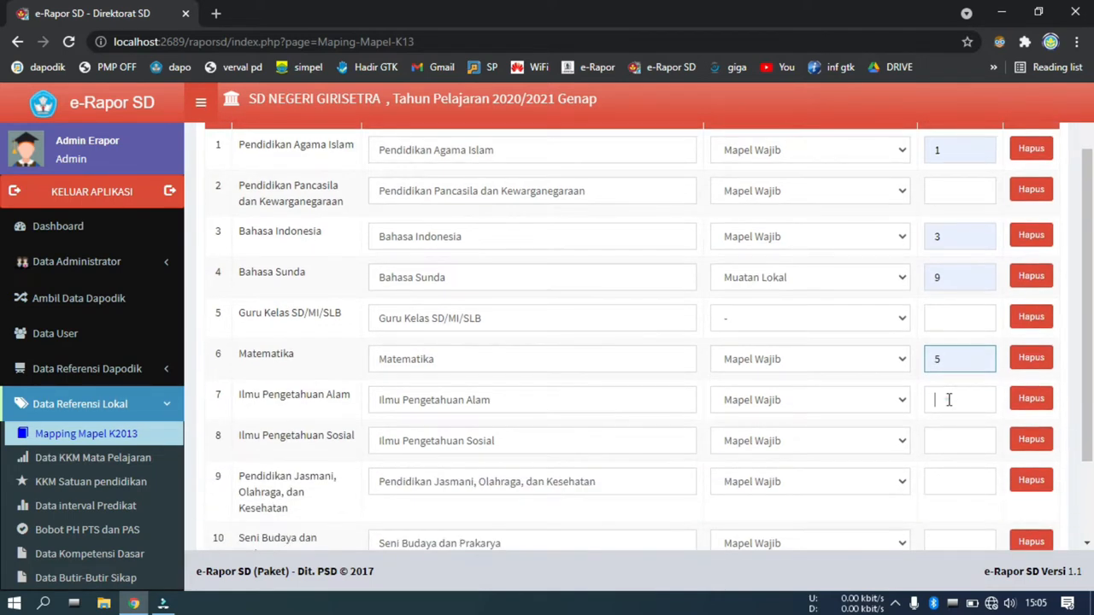
pyautogui.click(949, 399)
pyautogui.click(948, 431)
pyautogui.click(948, 441)
pyautogui.click(946, 481)
# - Set the report order numbers to 8 for Pendidikan Jasmani, Olahraga, dan Kesehatan and 7 for Seni Budaya dan Prakarya
pyautogui.click(949, 479)
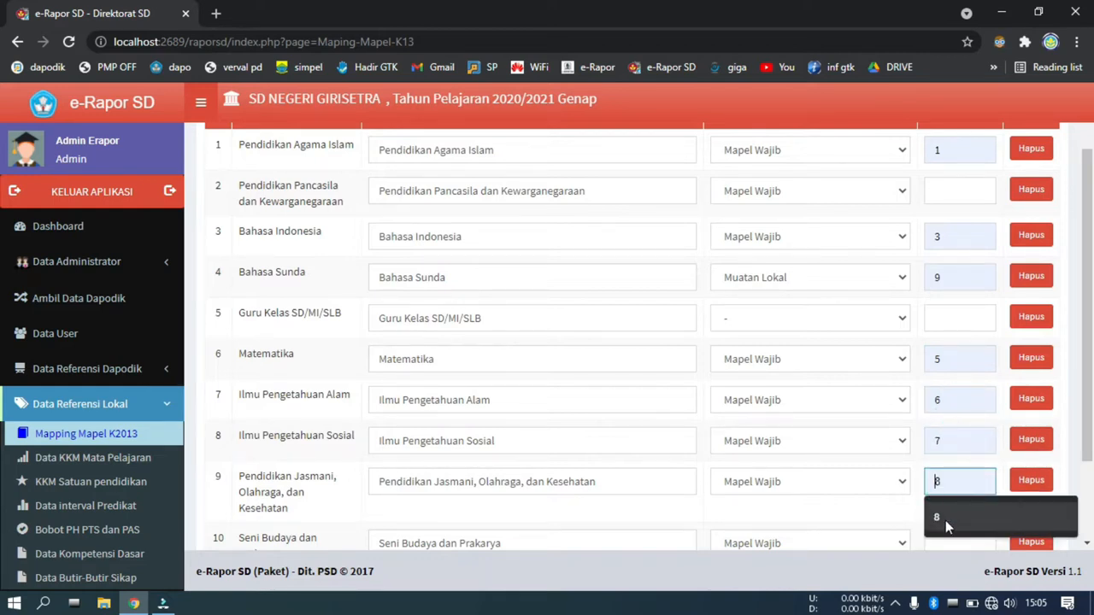
pyautogui.click(947, 523)
pyautogui.scroll(-2, 940, 500)
pyautogui.click(942, 443)
pyautogui.click(942, 443)
pyautogui.click(942, 464)
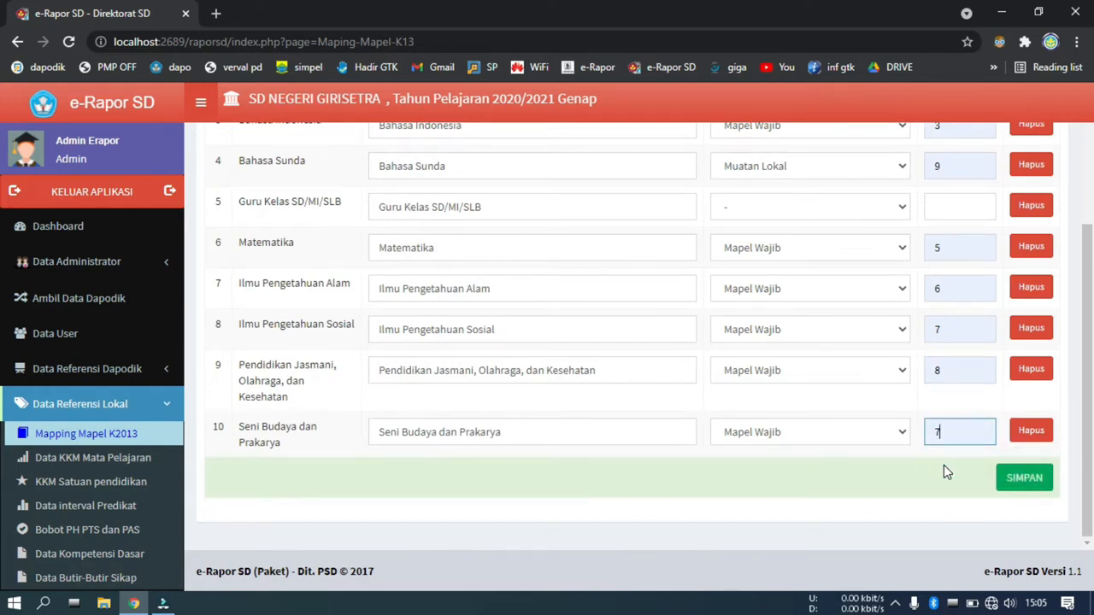
# - Clear the report order number of Seni Budaya dan Prakarya
pyautogui.press('BackSpace')
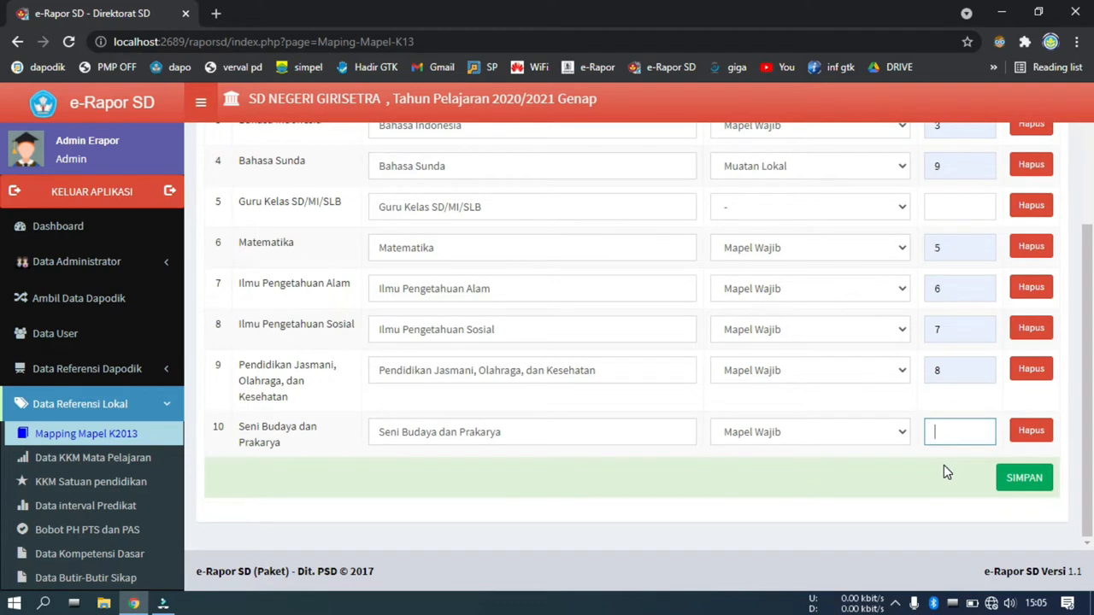
pyautogui.scroll(1, 943, 465)
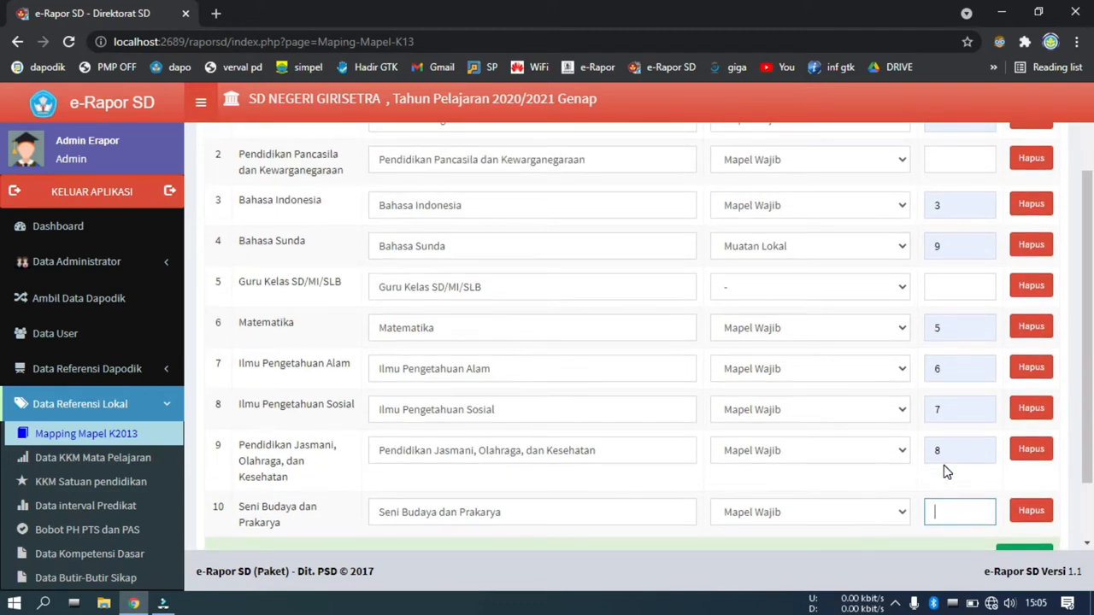
pyautogui.scroll(1, 944, 466)
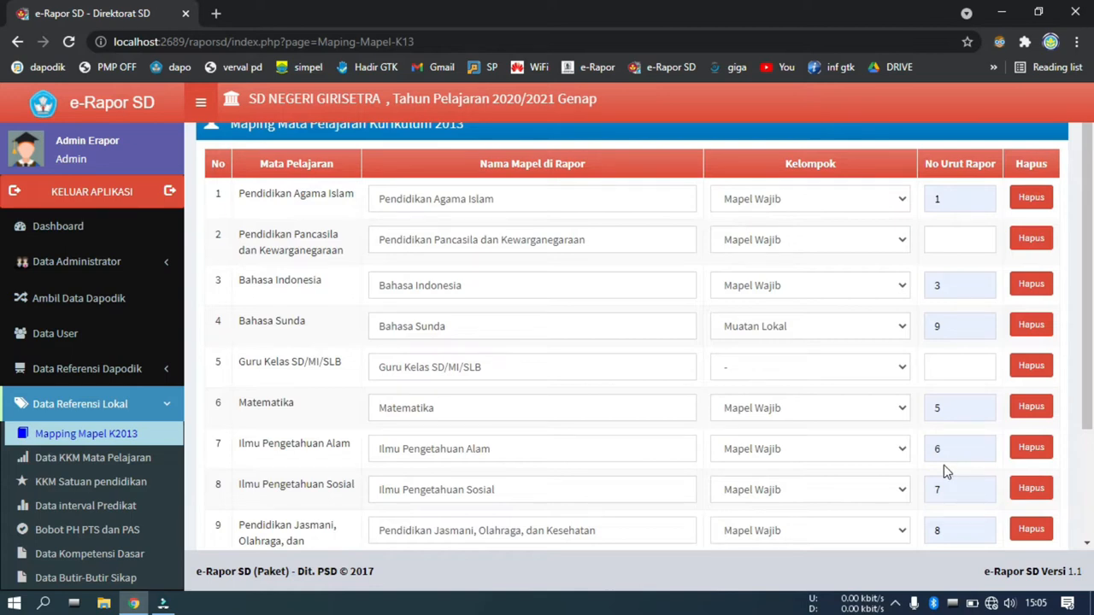
pyautogui.click(943, 239)
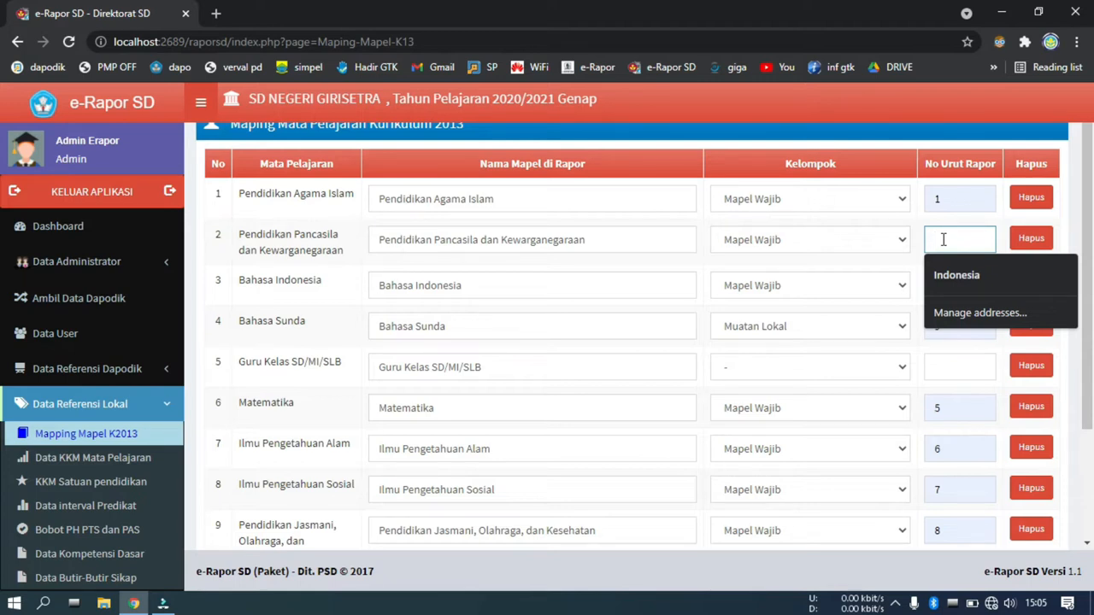
# - In File Explorer, open the folder "2020 sem 1" inside "rapot siap cetak" on the DATA (G:) drive
pyautogui.click(103, 603)
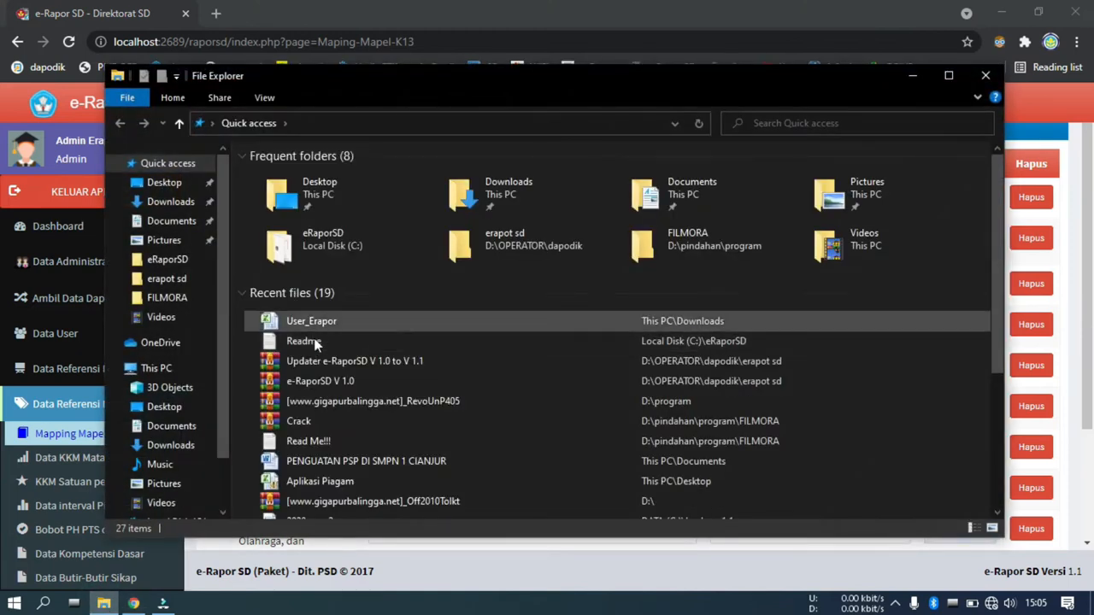
pyautogui.click(171, 265)
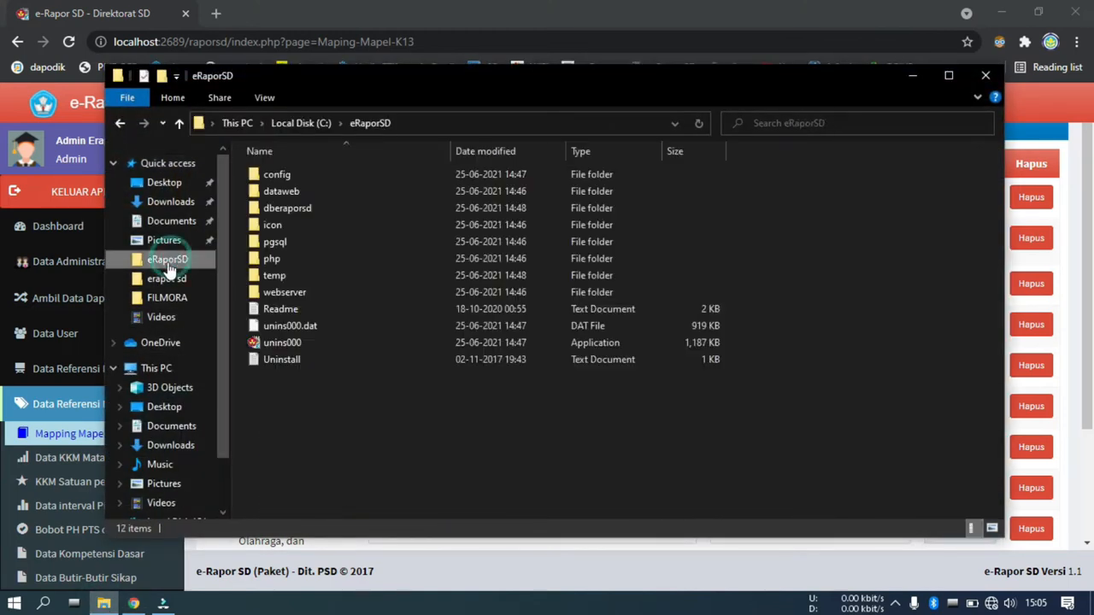
pyautogui.scroll(-2, 171, 361)
pyautogui.click(183, 471)
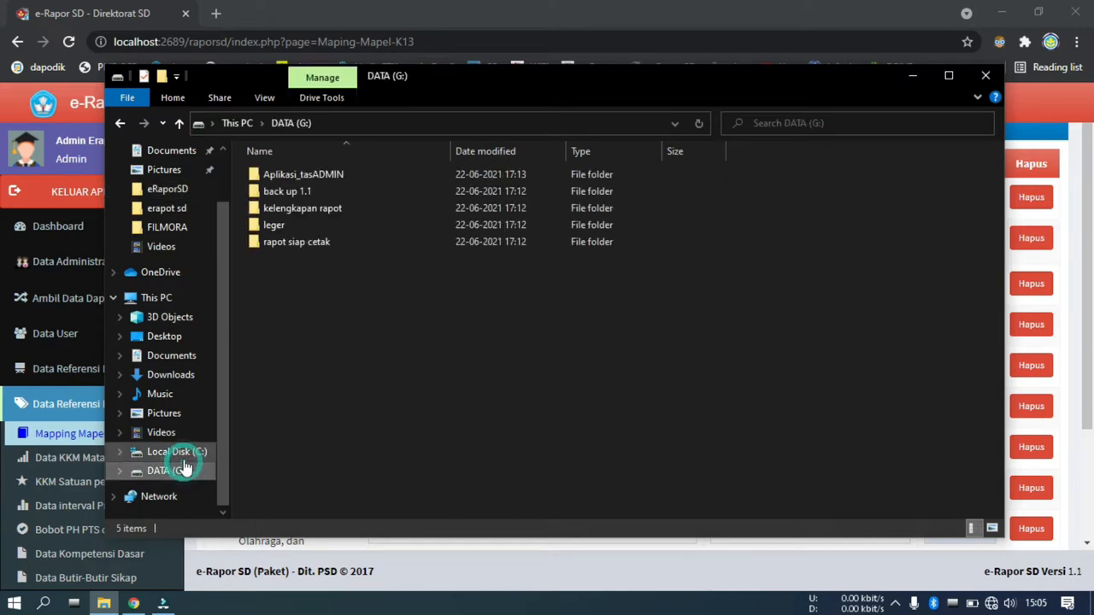
pyautogui.doubleClick(291, 242)
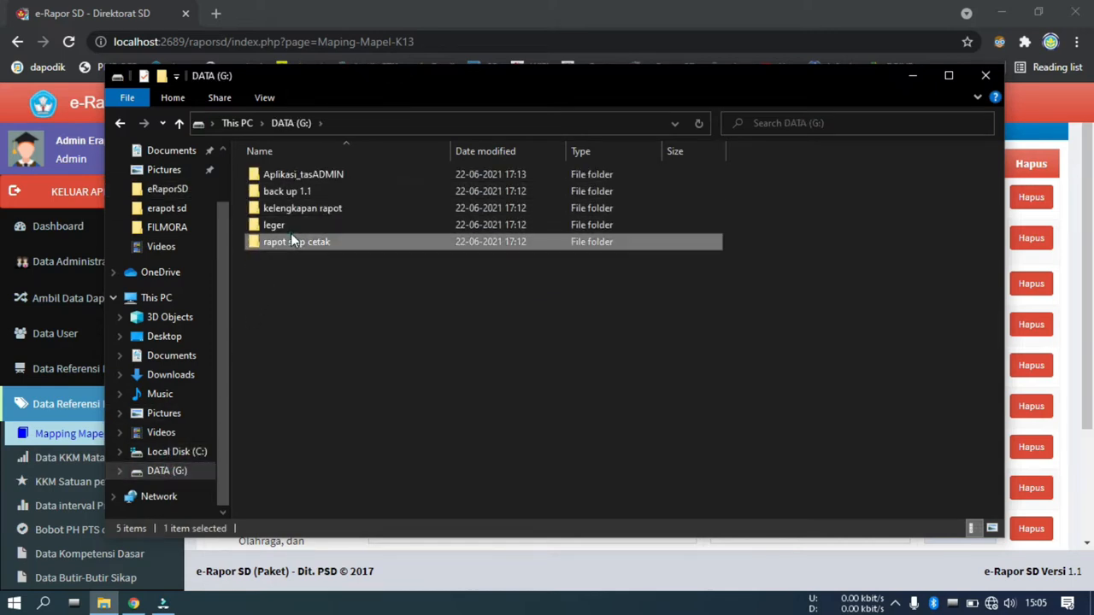
pyautogui.doubleClick(289, 177)
# - Open the student's report PDF with Google Chrome and make Chrome always open .pdf files
pyautogui.doubleClick(292, 179)
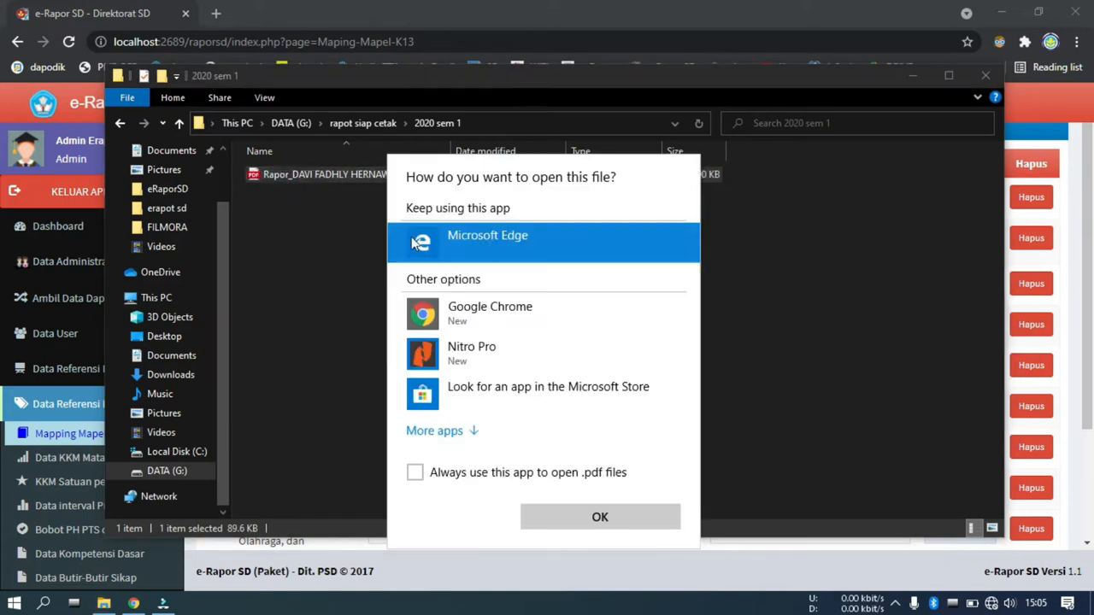
pyautogui.click(484, 316)
pyautogui.click(416, 472)
pyautogui.click(623, 516)
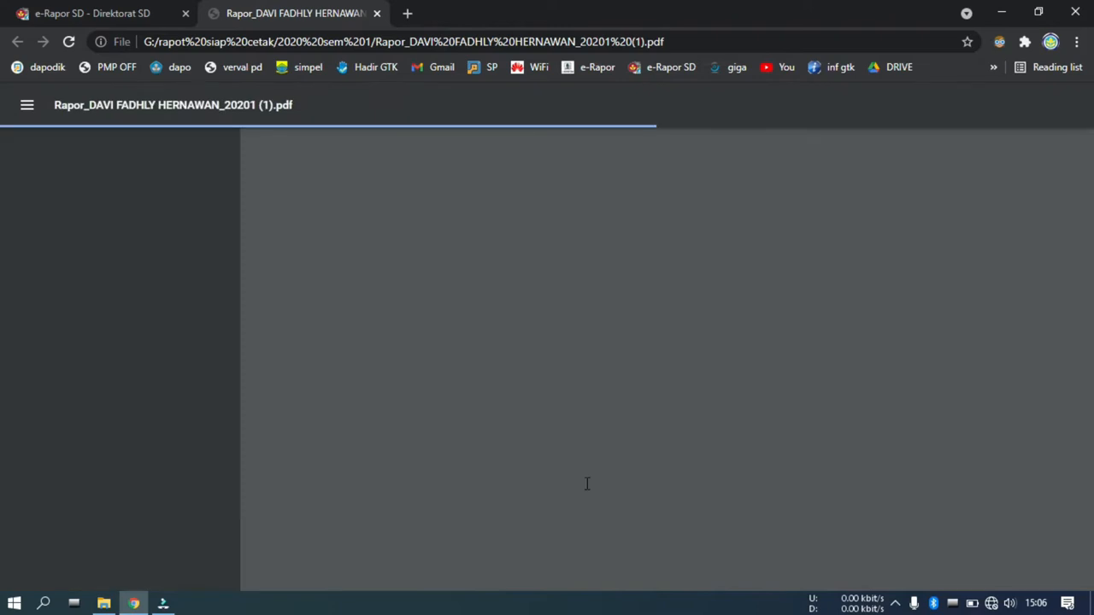
# - Check the subject order in the report PDF and set Pendidikan Pancasila dan Kewarganegaraan's report order number to 2 in e-Rapor SD
pyautogui.scroll(-2, 584, 455)
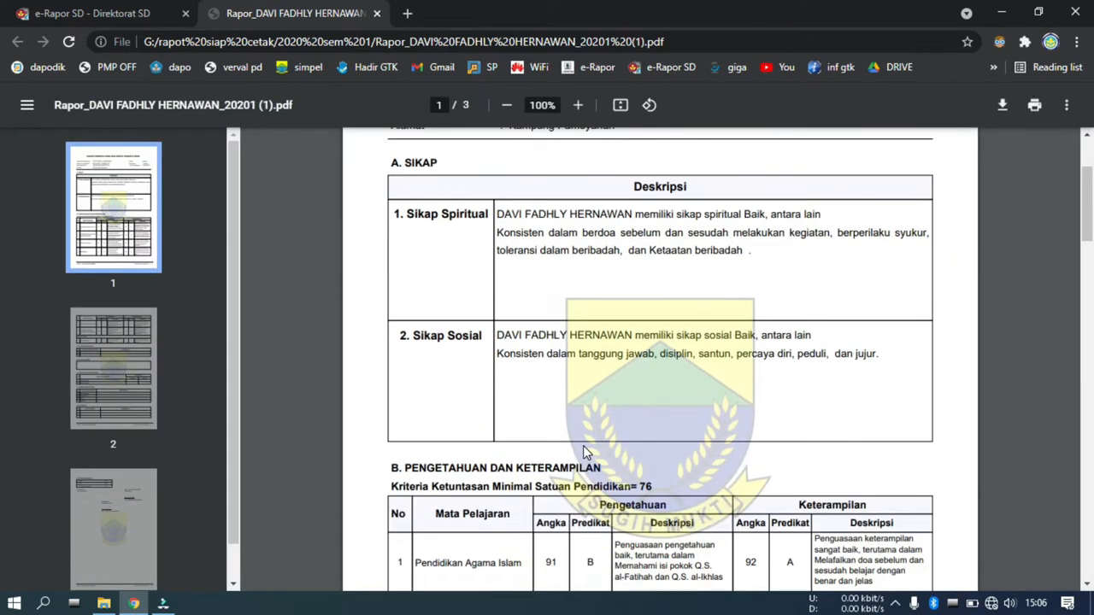
pyautogui.scroll(2, 586, 453)
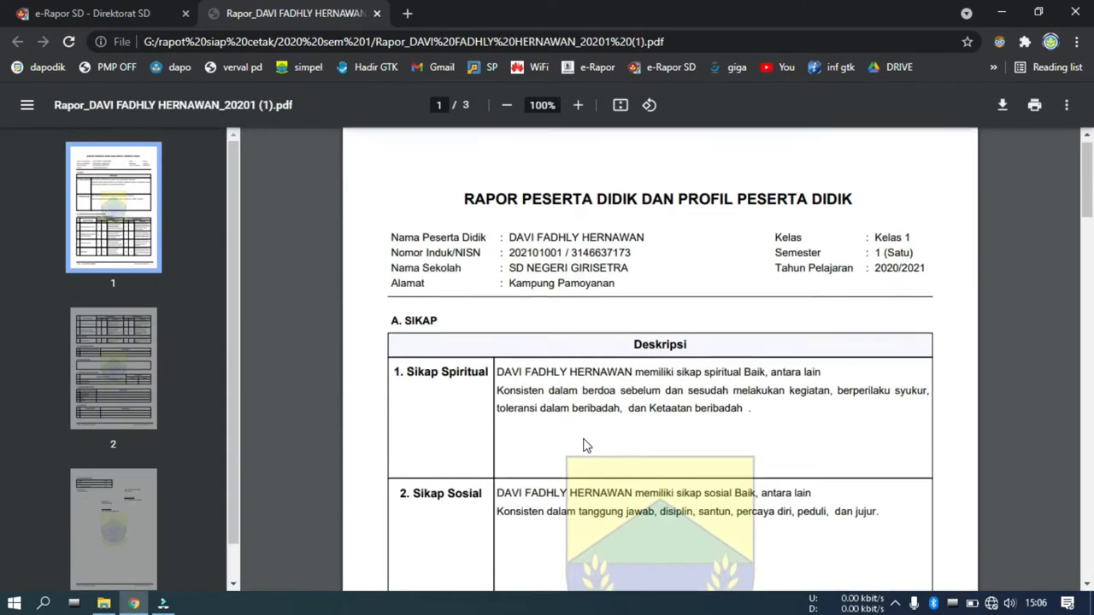
pyautogui.scroll(-5, 587, 446)
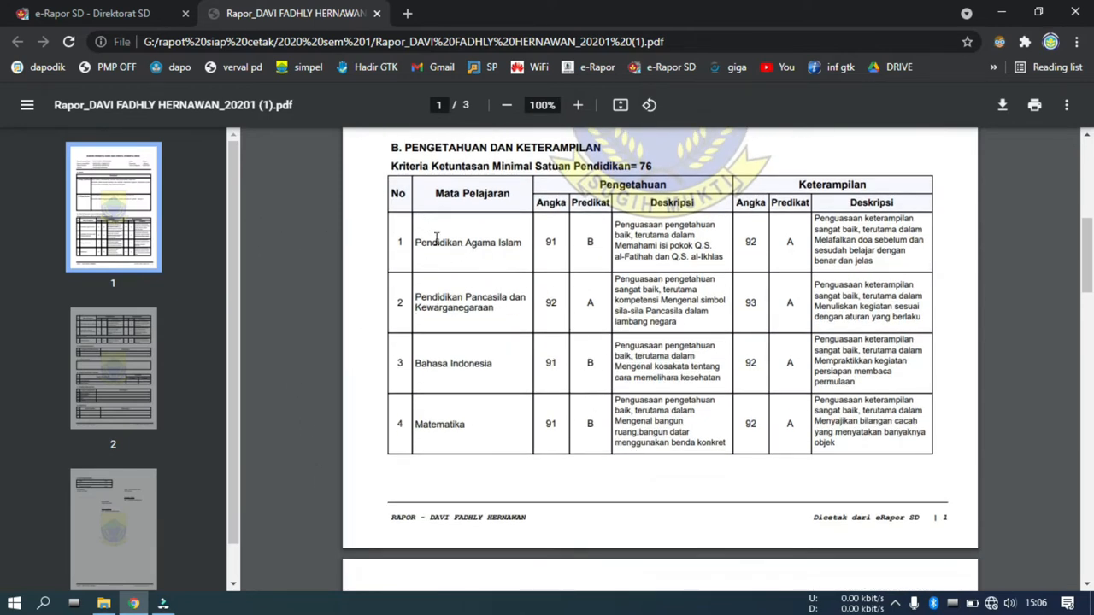
pyautogui.click(86, 13)
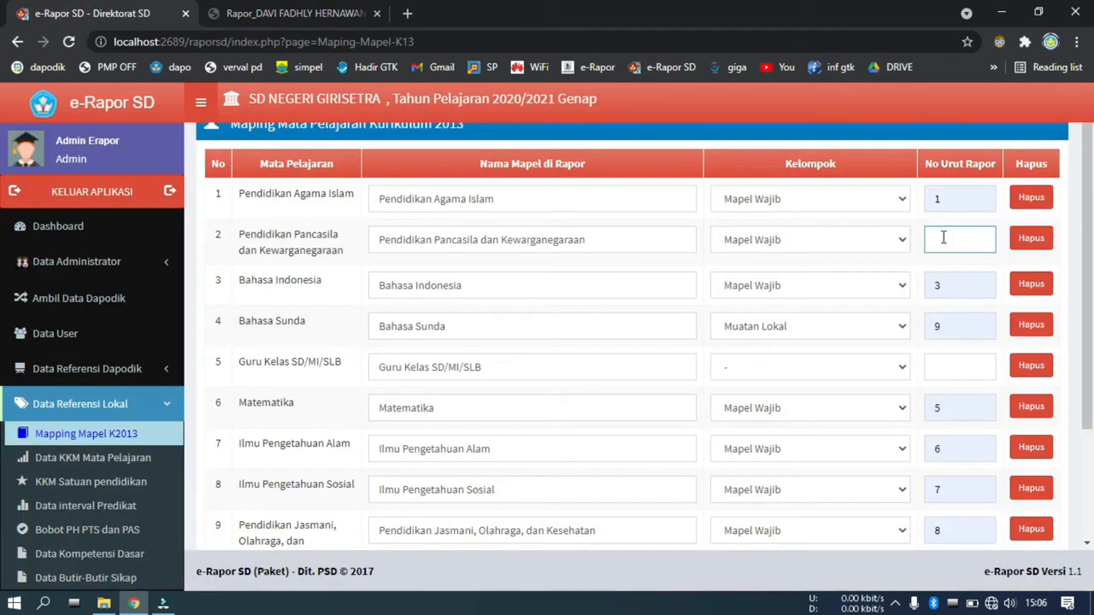
pyautogui.write('2')
# - Compare the subject mapping with the student's report PDF and clear Matematika's report order number
pyautogui.click(274, 10)
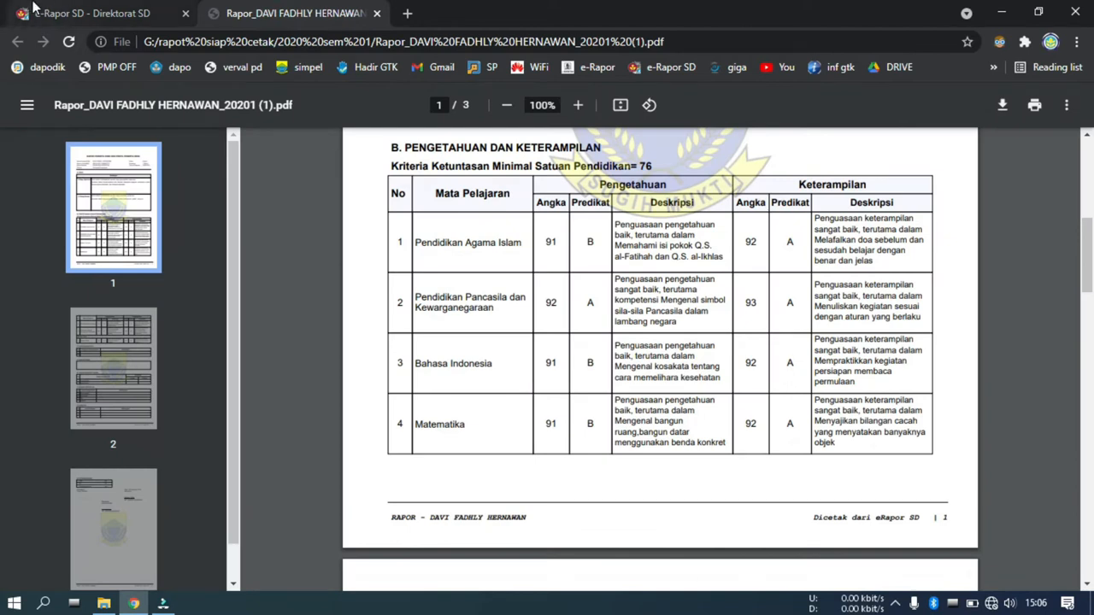
pyautogui.click(86, 13)
pyautogui.click(79, 20)
pyautogui.click(261, 12)
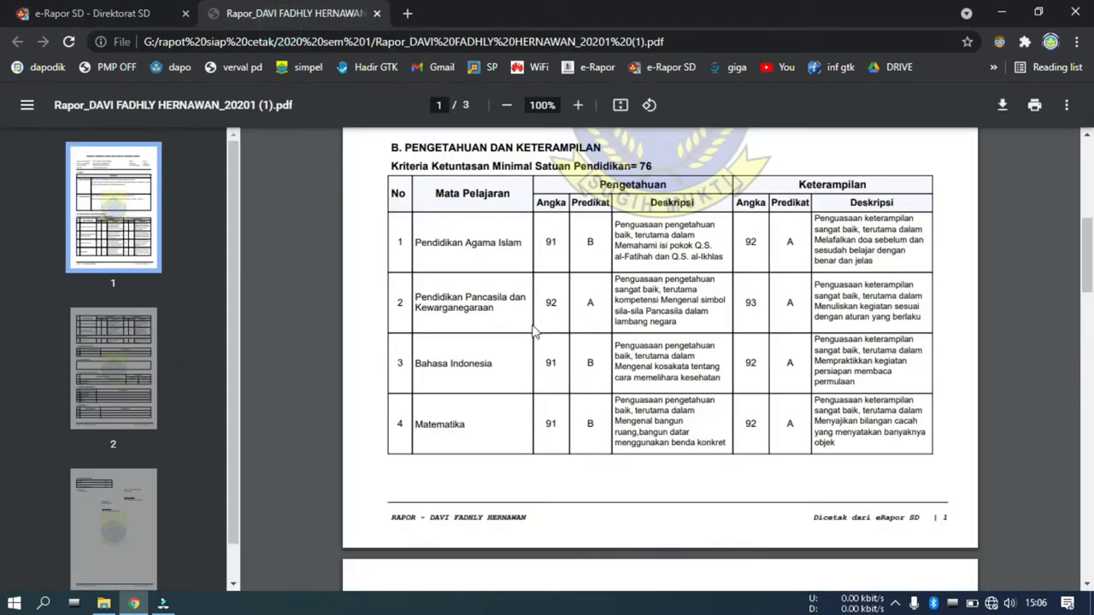
pyautogui.click(79, 13)
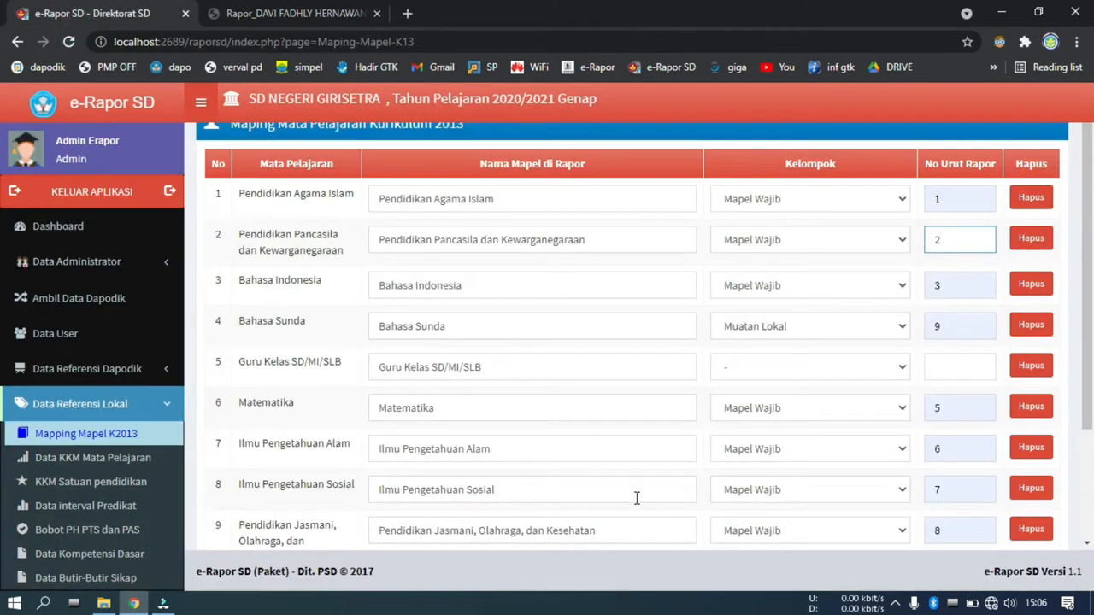
pyautogui.click(958, 414)
pyautogui.press('BackSpace')
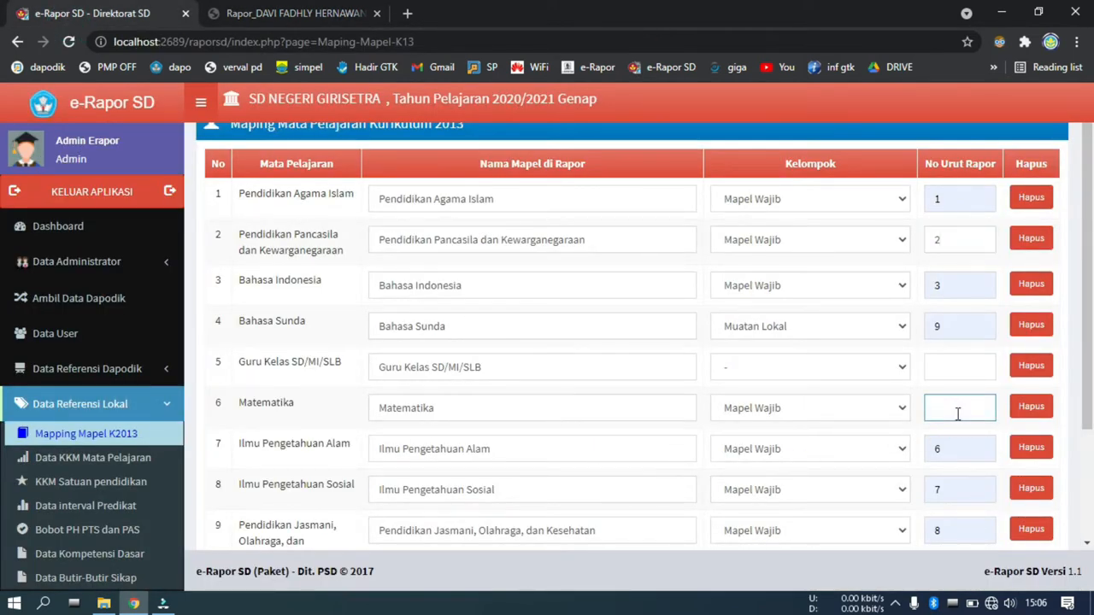
# - Check the remaining subjects' order on page 2 of the student's report PDF and close it
pyautogui.click(288, 11)
pyautogui.scroll(-5, 535, 459)
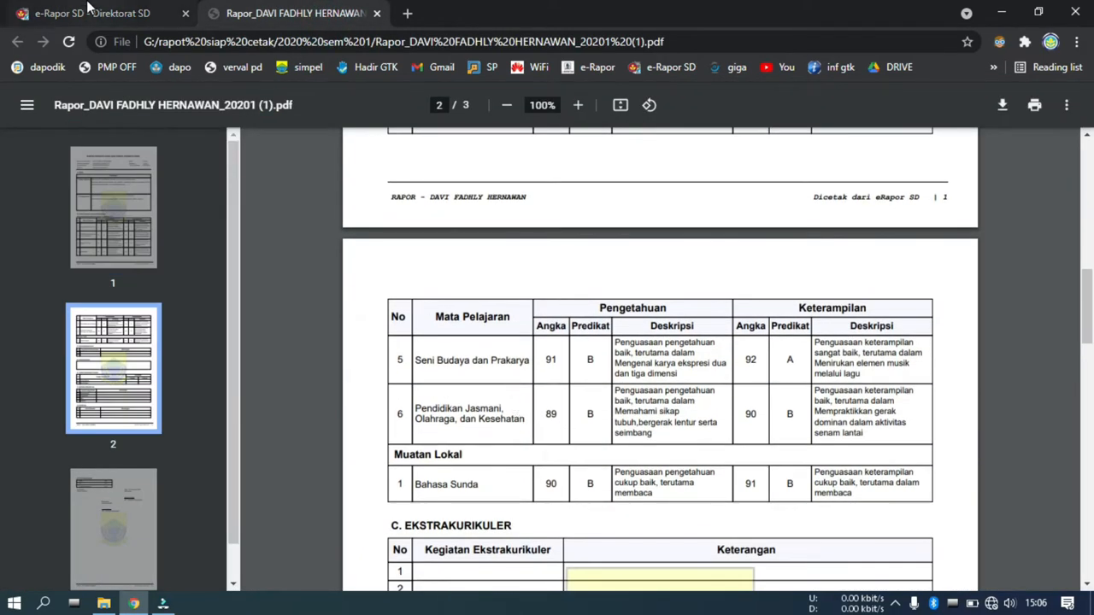
pyautogui.click(378, 14)
# - Open the report file Rapor_Kelas 6_20202 from the "2020 sem 2" folder in "rapot siap cetak"
pyautogui.click(103, 604)
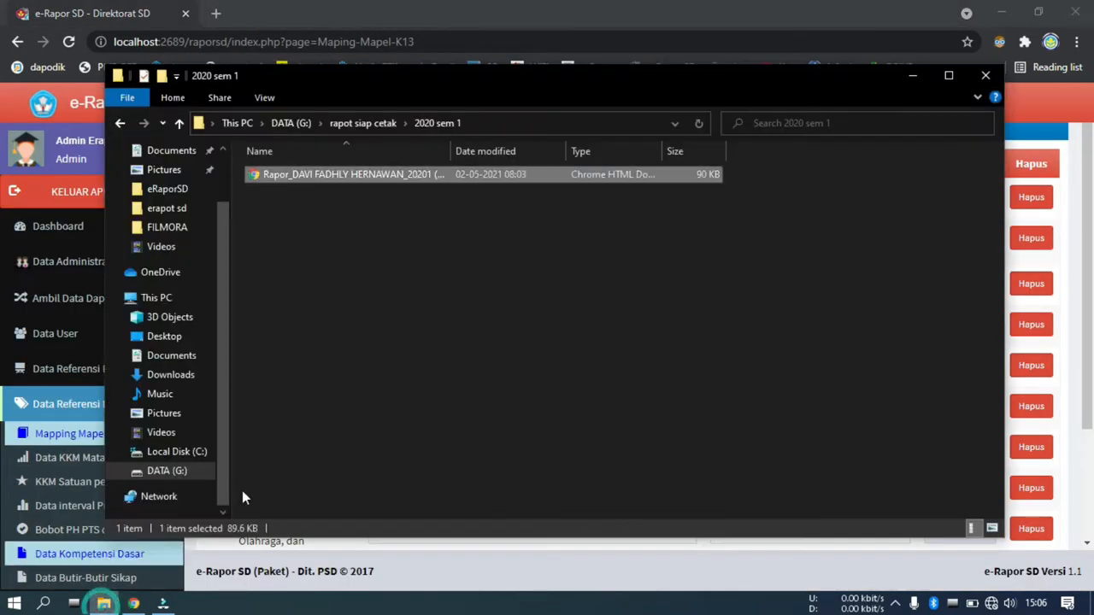
pyautogui.click(124, 122)
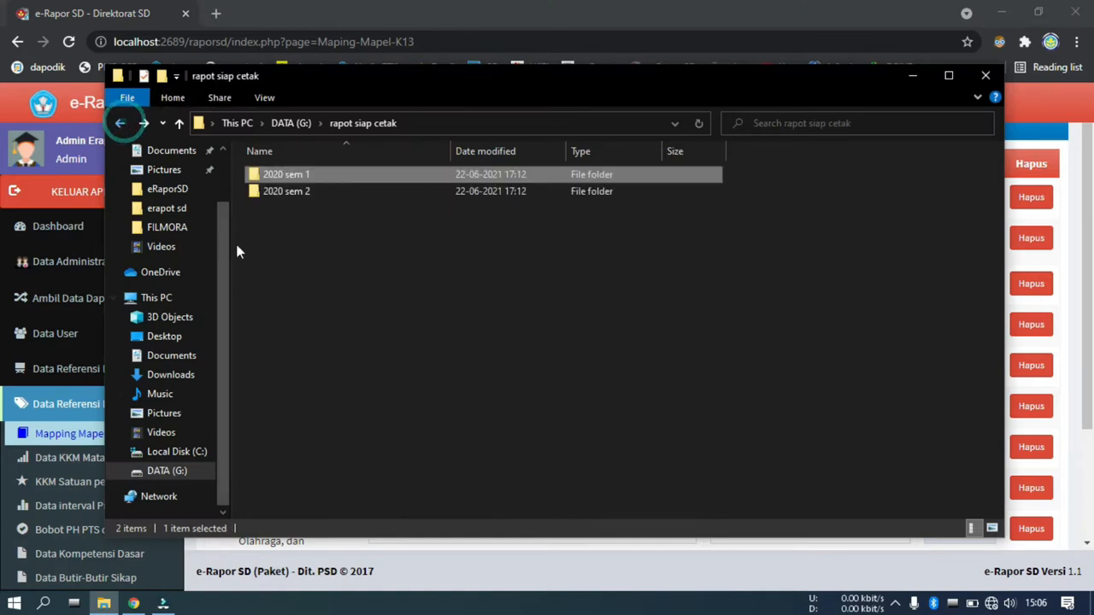
pyautogui.doubleClick(290, 194)
pyautogui.click(290, 258)
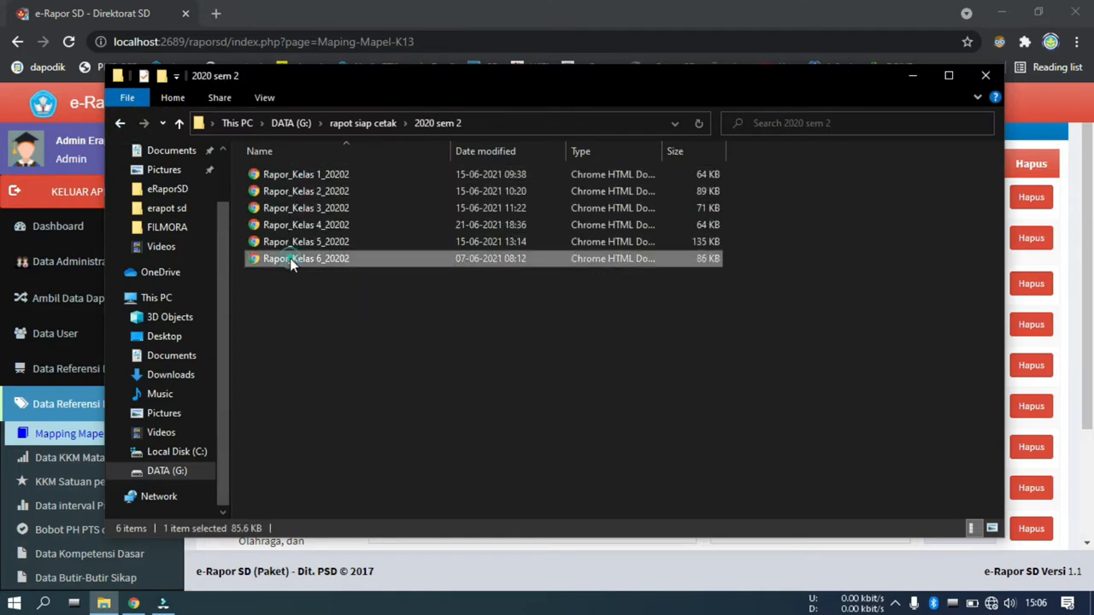
pyautogui.doubleClick(290, 258)
# - Check the subject order in the Kelas 6 report and set Matematika's report order number to 4 in e-Rapor SD
pyautogui.scroll(-5, 410, 418)
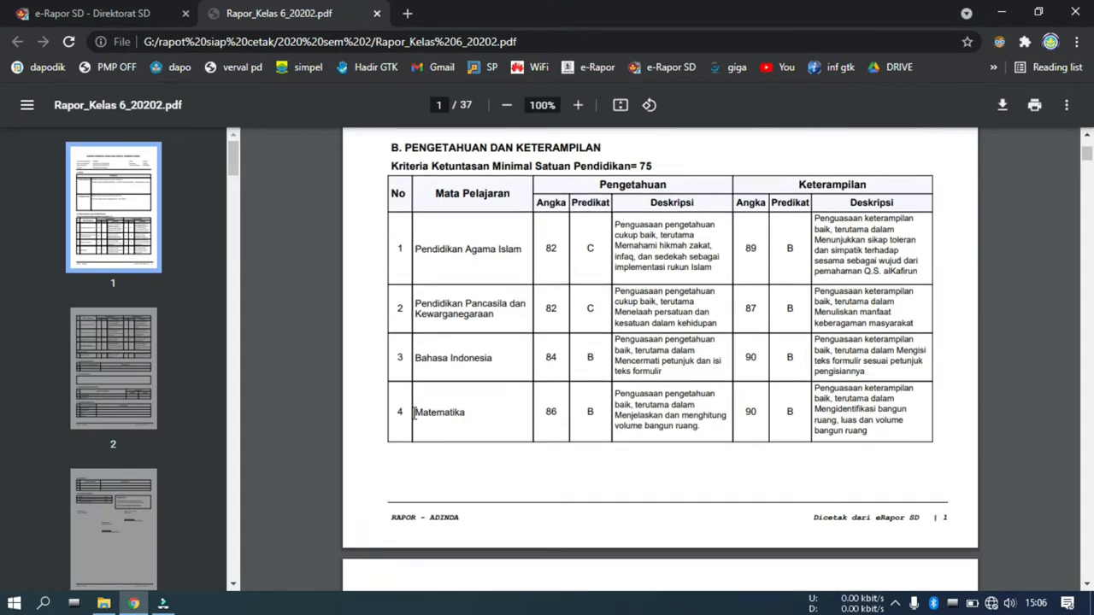
pyautogui.scroll(-8, 417, 408)
pyautogui.scroll(5, 419, 404)
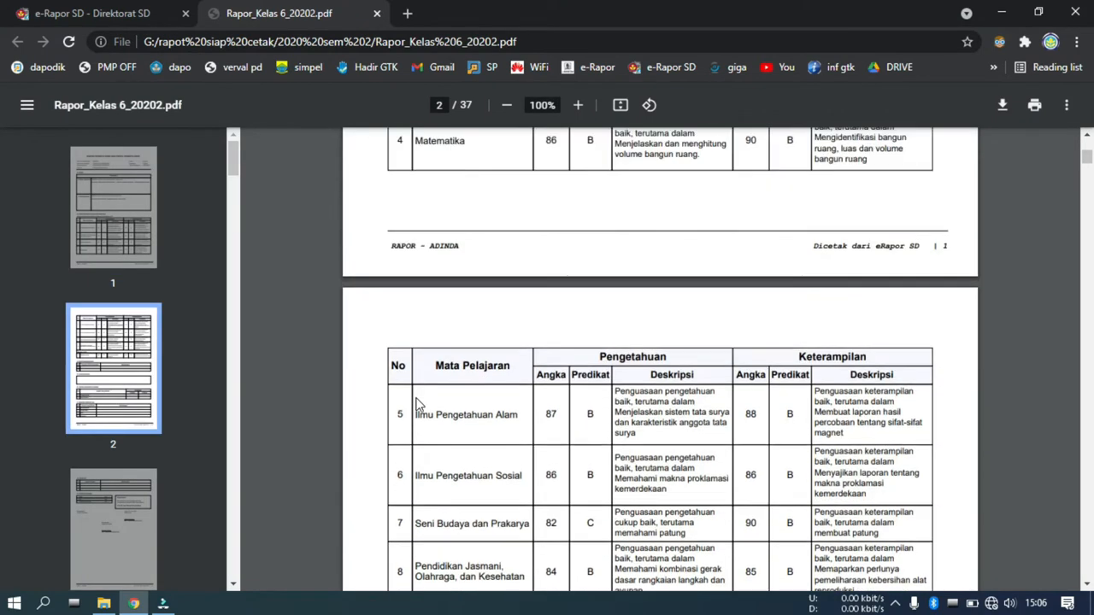
pyautogui.scroll(3, 418, 403)
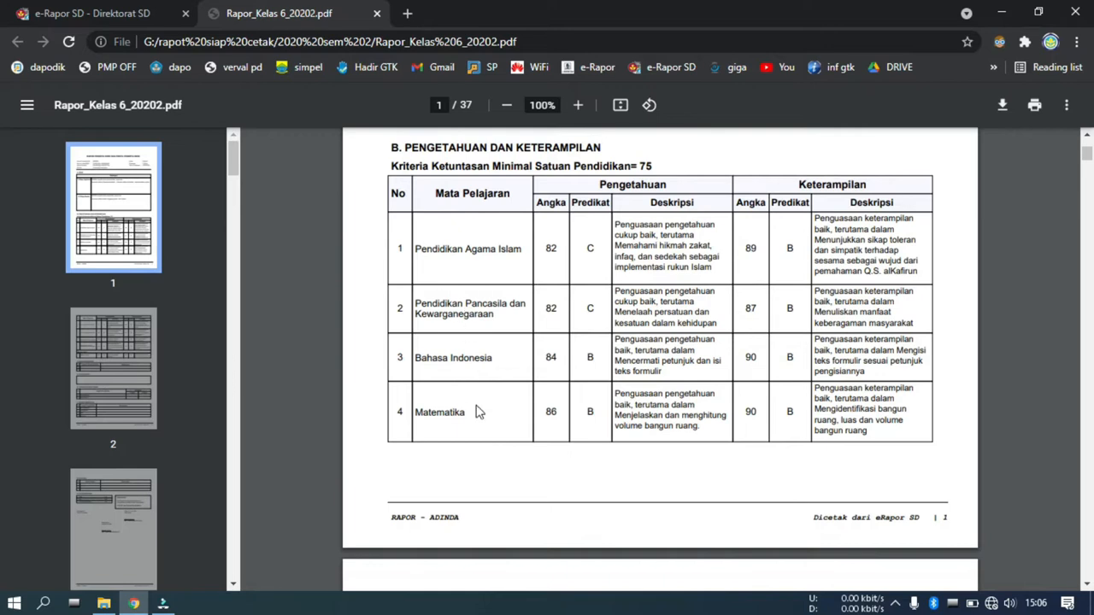
pyautogui.scroll(-4, 478, 405)
pyautogui.scroll(-1, 461, 359)
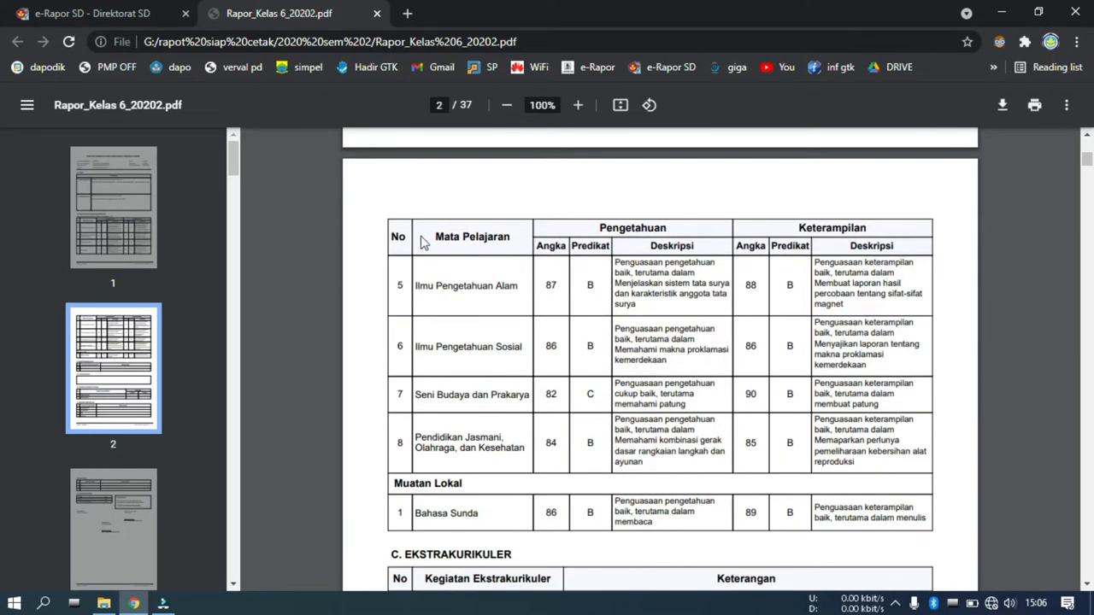
pyautogui.click(64, 15)
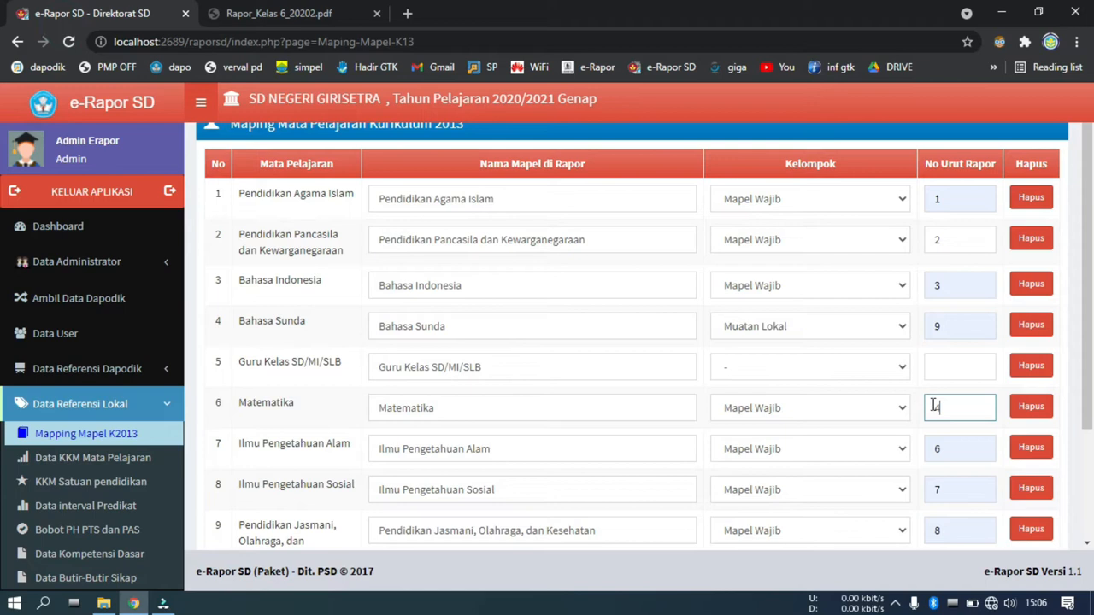
# - Set the report order numbers to 5 for Ilmu Pengetahuan Alam and 6 for Ilmu Pengetahuan Sosial, following the Kelas 6 report
pyautogui.click(953, 451)
pyautogui.press('BackSpace')
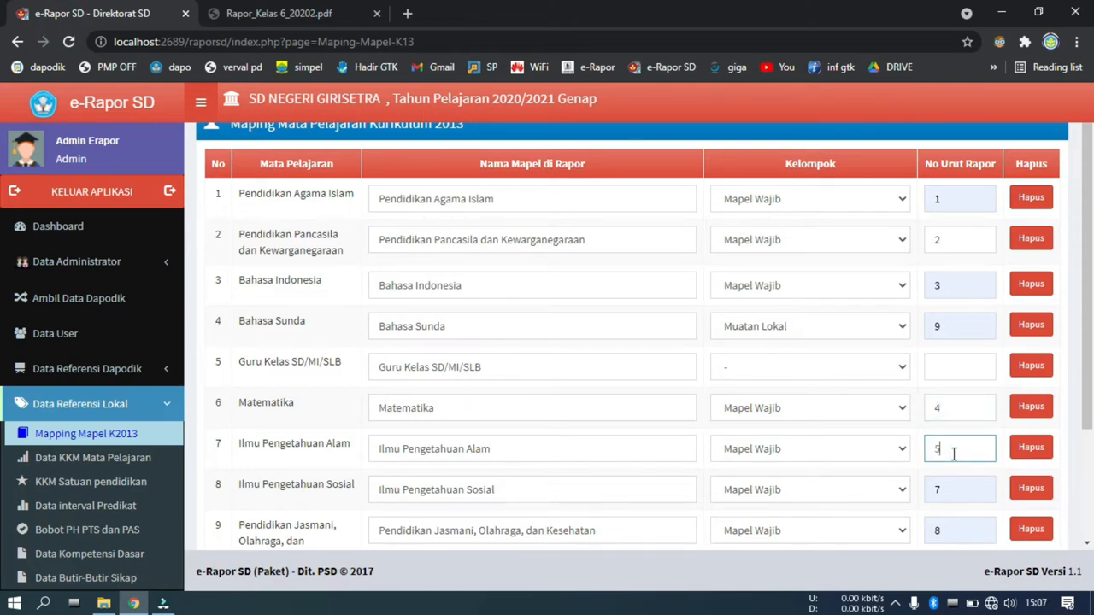
pyautogui.click(299, 12)
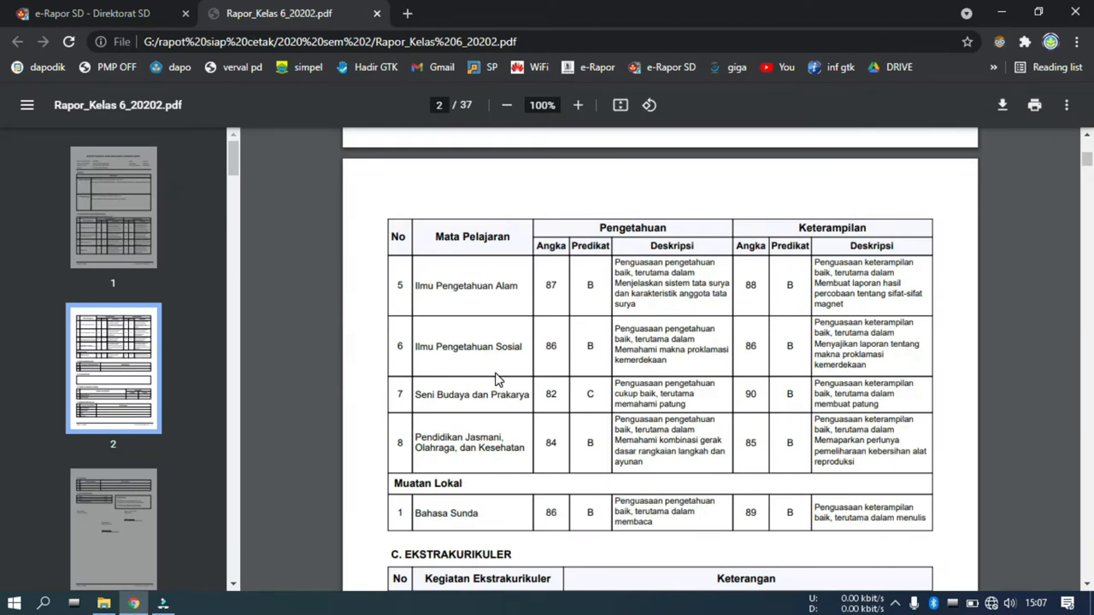
pyautogui.click(107, 10)
pyautogui.write('5')
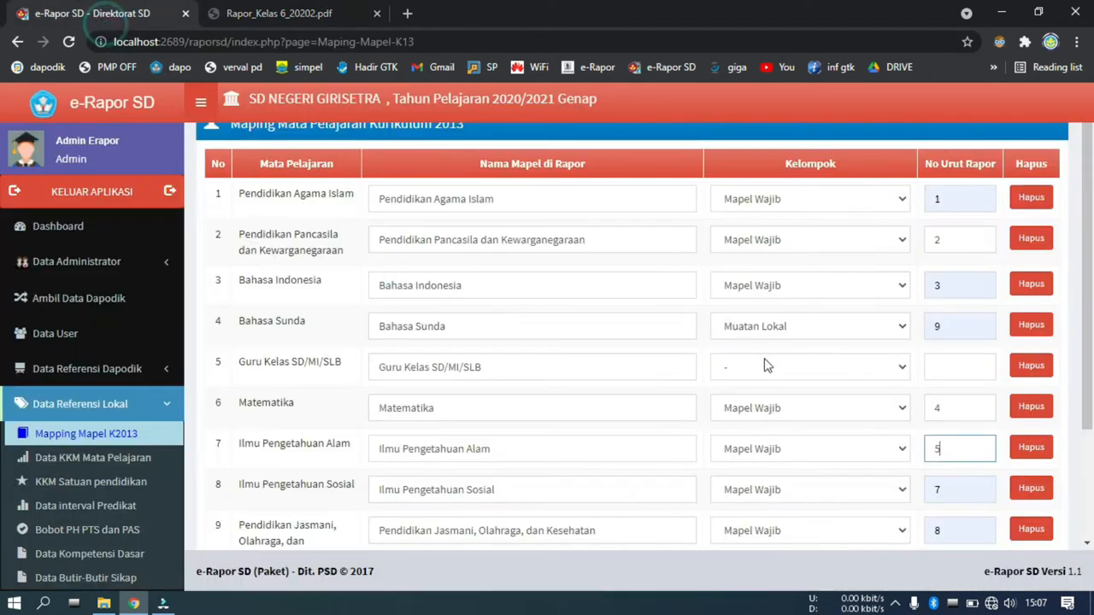
pyautogui.click(960, 488)
pyautogui.press('BackSpace')
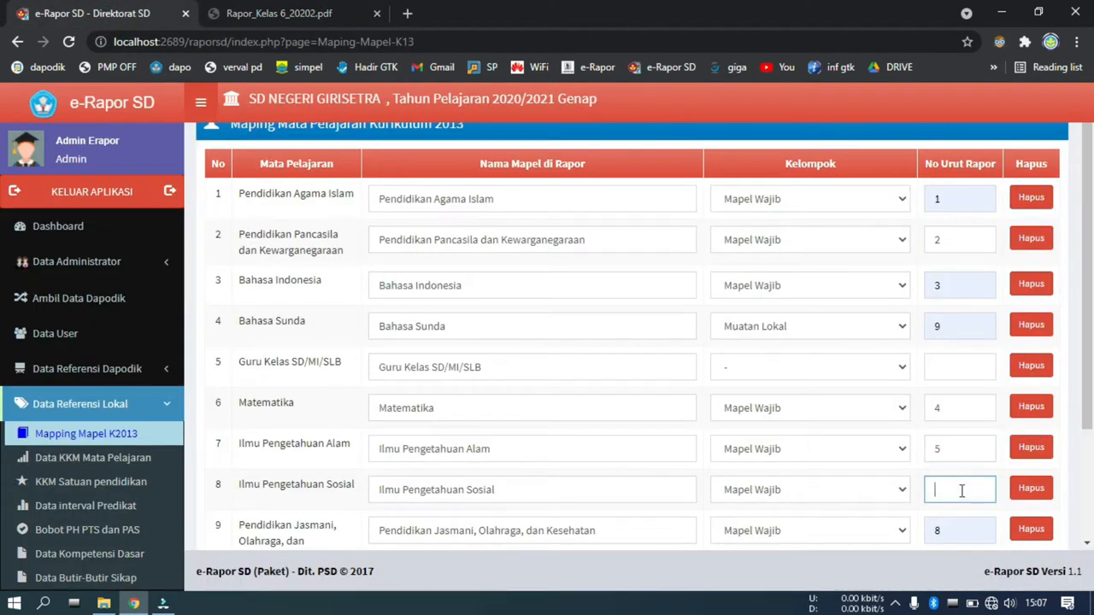
pyautogui.write('6')
# - Check the Kelas 6 report for Seni Budaya dan Prakarya and set its report order number to 7
pyautogui.scroll(-2, 455, 417)
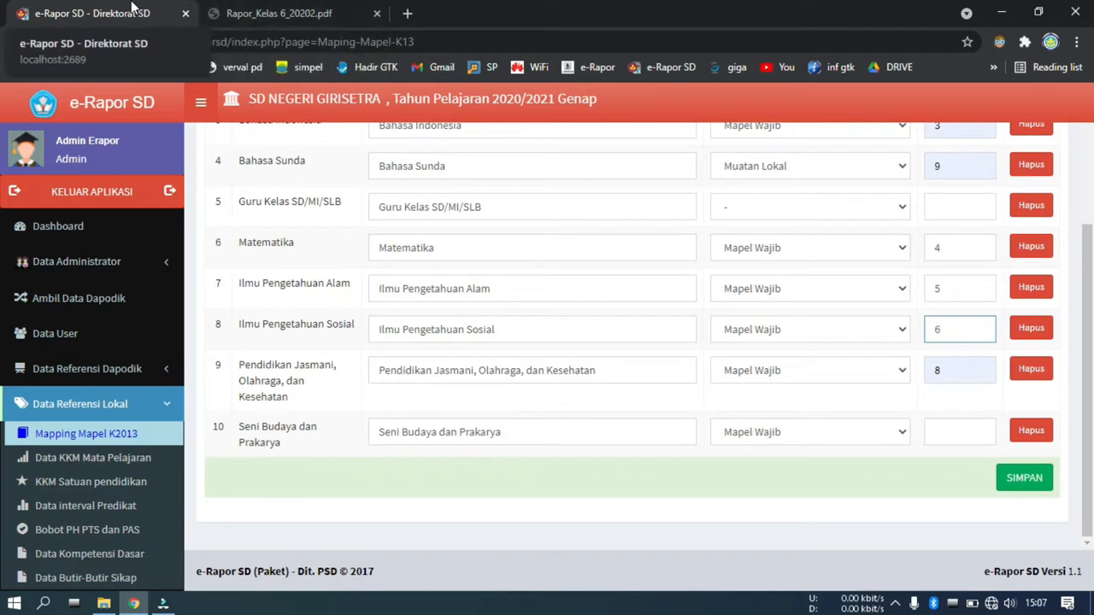
pyautogui.click(282, 10)
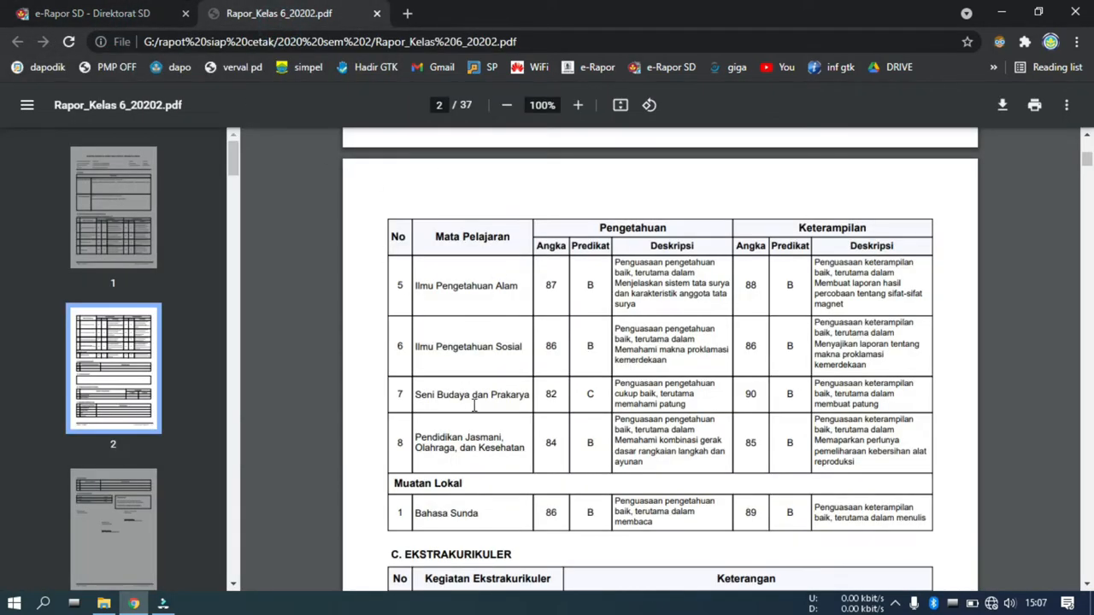
pyautogui.click(128, 10)
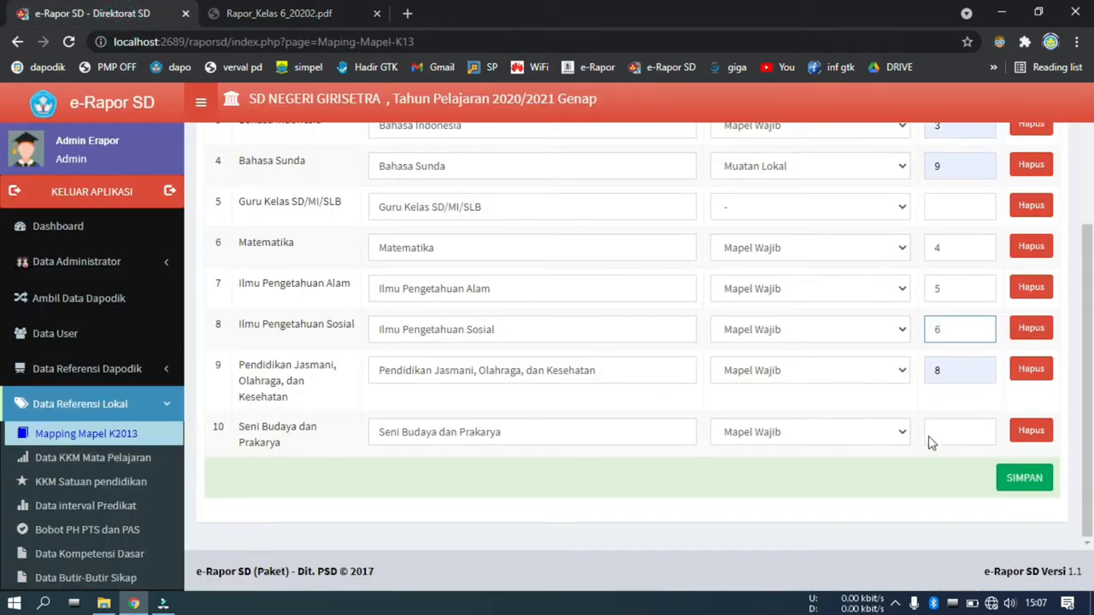
pyautogui.click(953, 436)
pyautogui.click(955, 472)
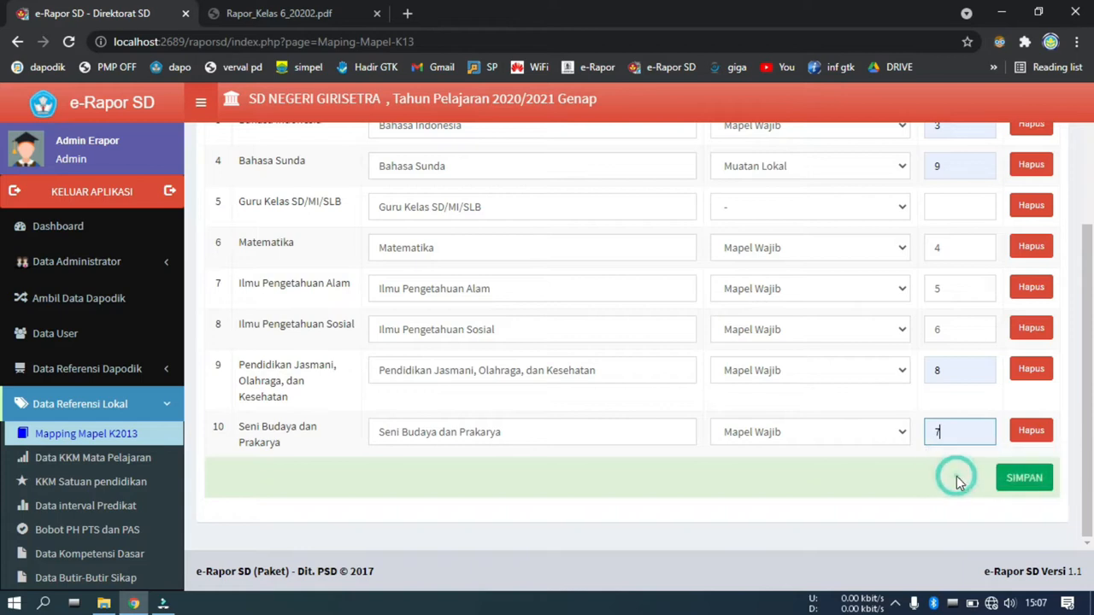
# - Review the K2013 subject mapping, save it, and close the Kelas 6 report PDF
pyautogui.scroll(1, 956, 380)
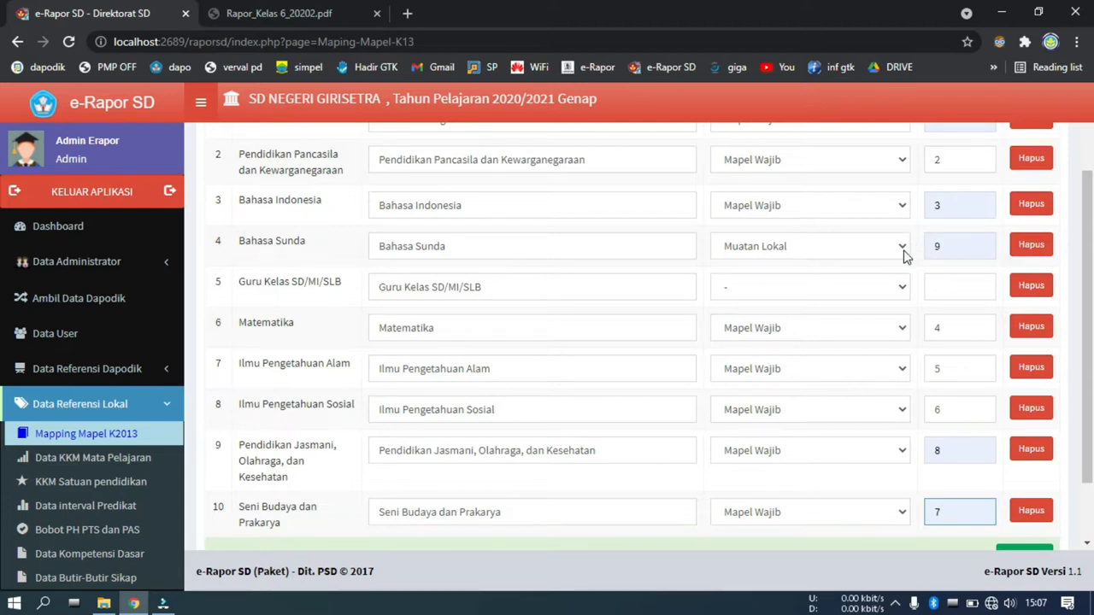
pyautogui.scroll(2, 921, 300)
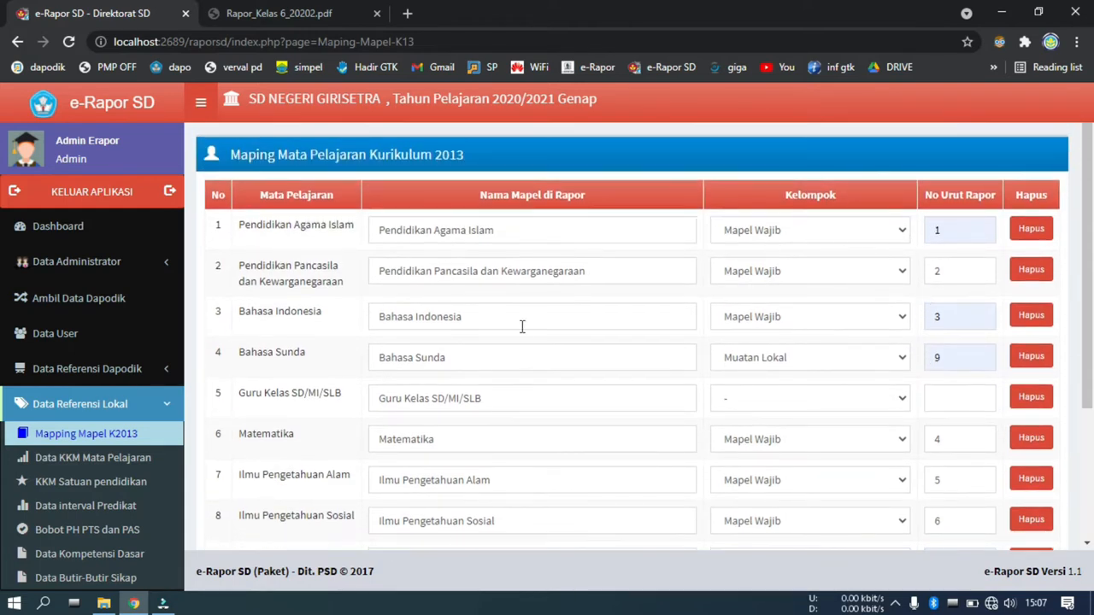
pyautogui.scroll(-3, 521, 325)
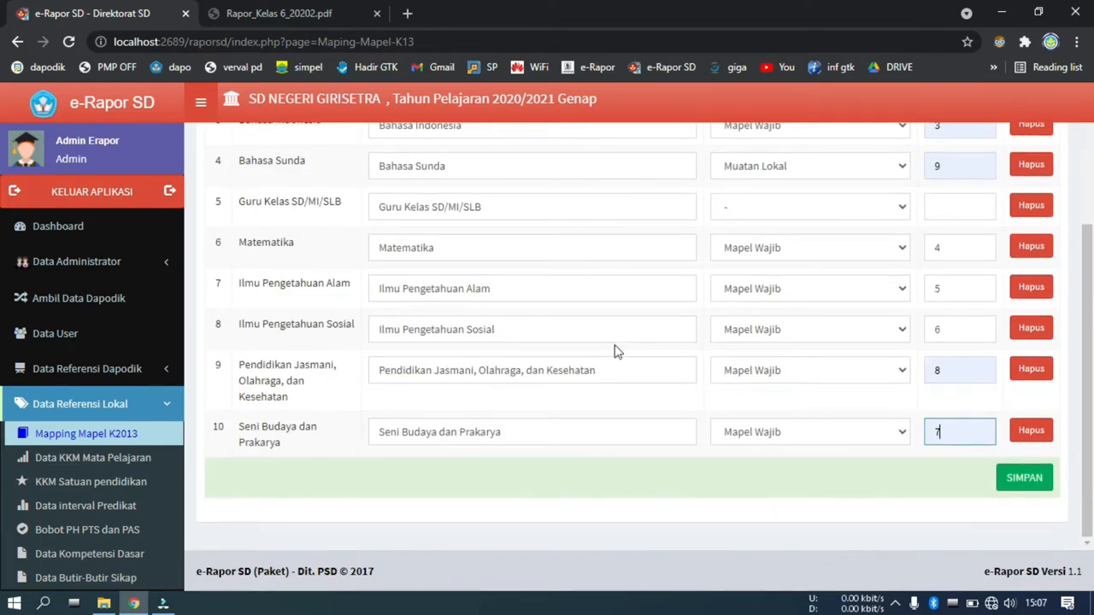
pyautogui.click(1034, 479)
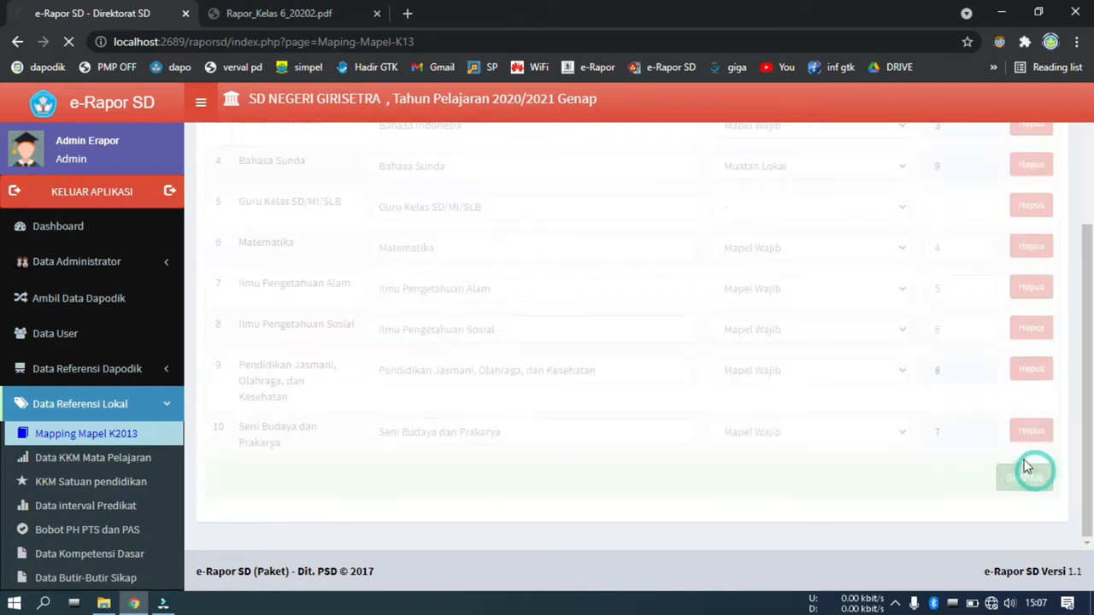
pyautogui.click(361, 17)
pyautogui.click(376, 14)
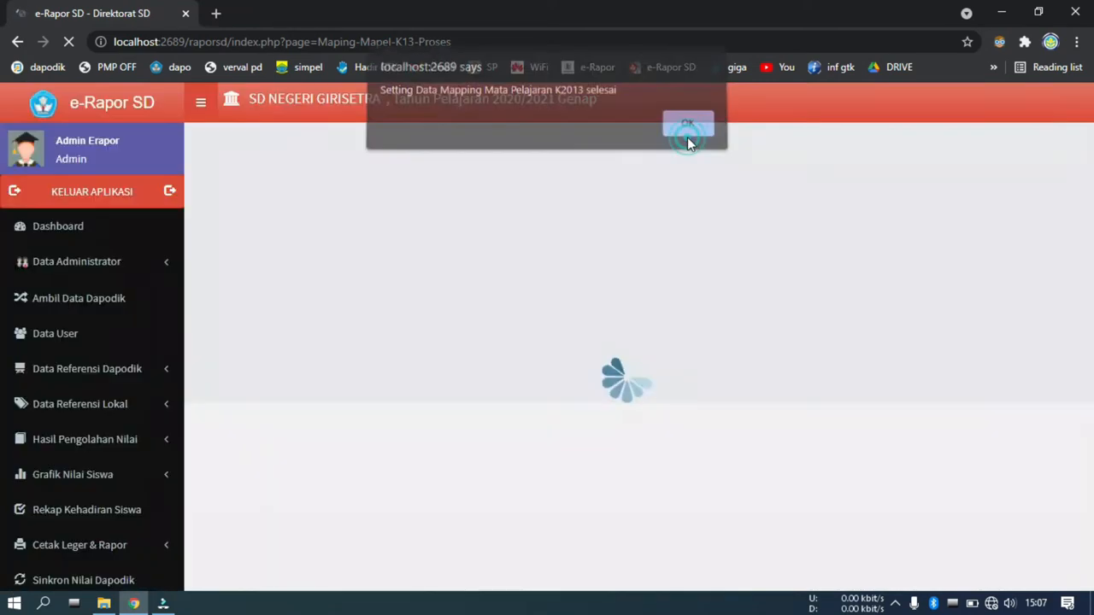
pyautogui.click(687, 135)
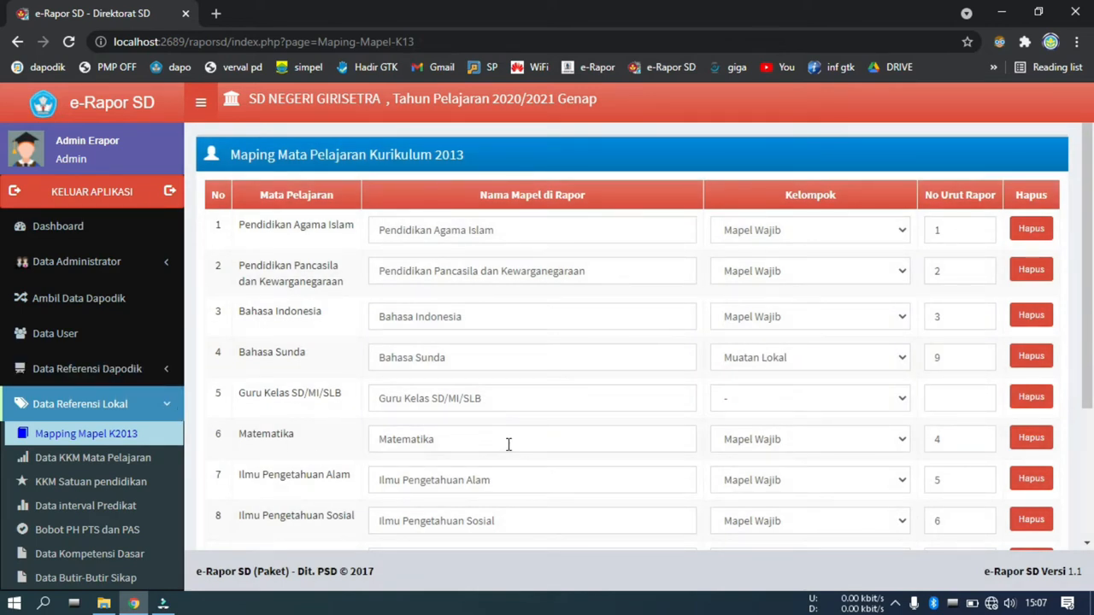
# - Open the subject KKM data, view the manual KKM input form, and return to the KKM list
pyautogui.click(83, 462)
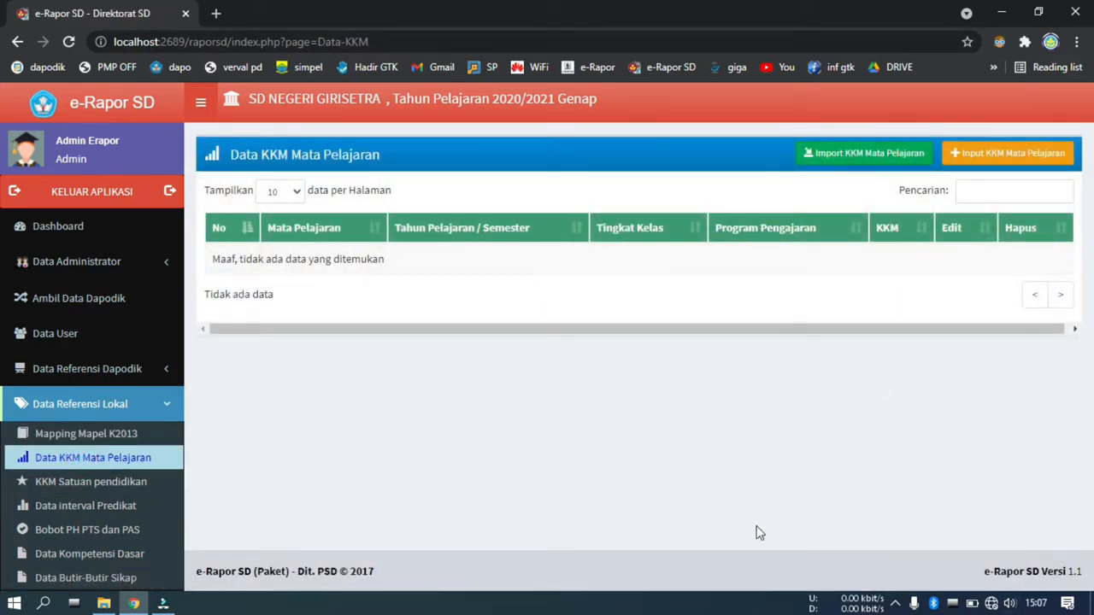
pyautogui.click(991, 153)
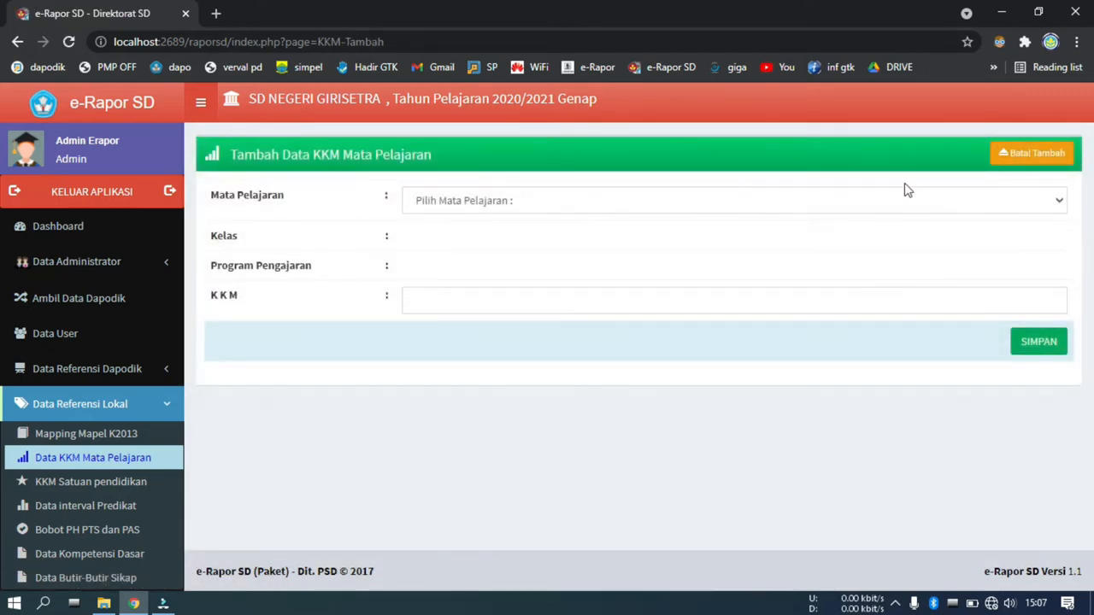
pyautogui.click(1007, 156)
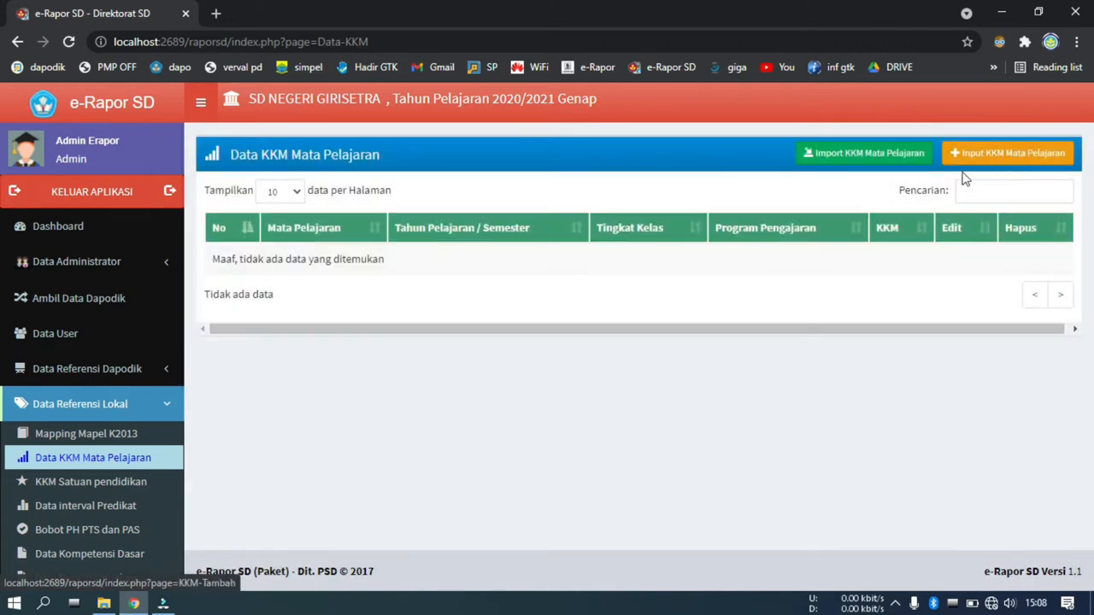
# - Download the subject KKM import format and save it as F_KKM_20202 in Downloads
pyautogui.click(834, 158)
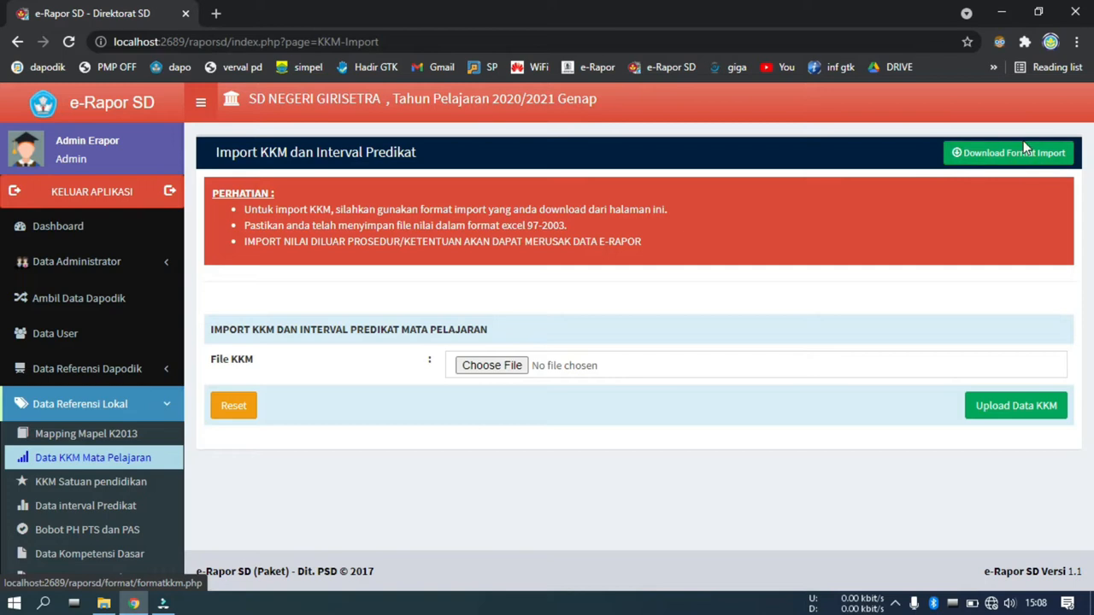
pyautogui.click(971, 150)
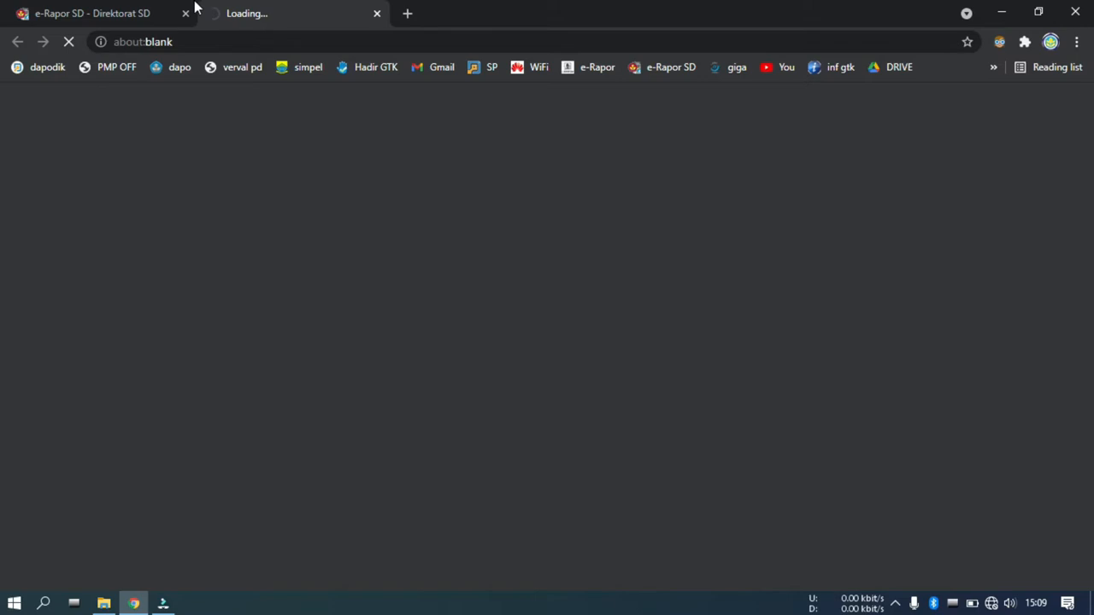
pyautogui.click(73, 10)
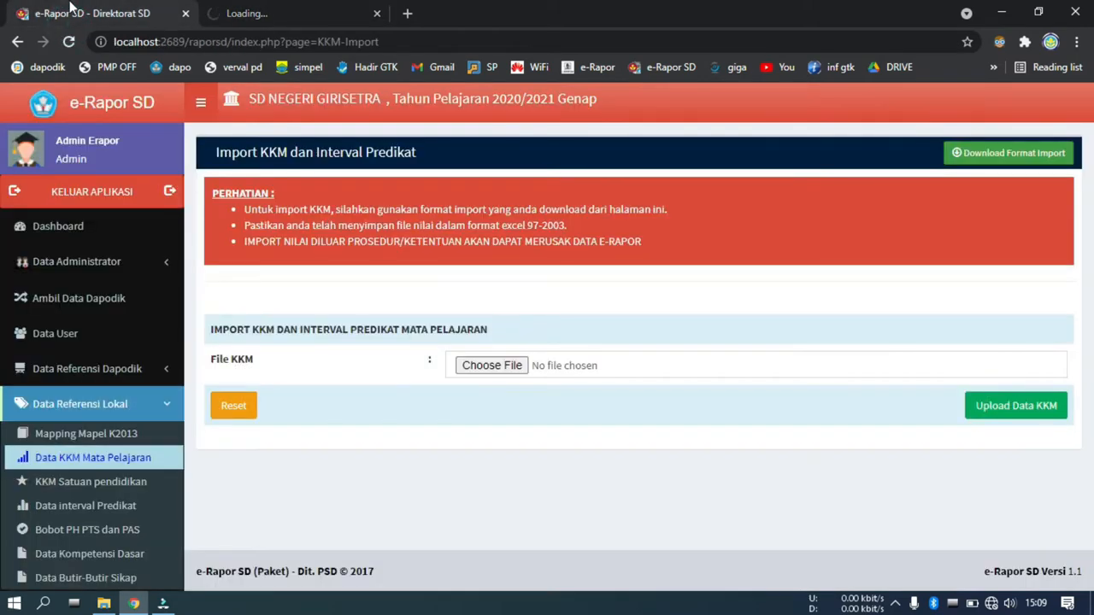
pyautogui.click(280, 9)
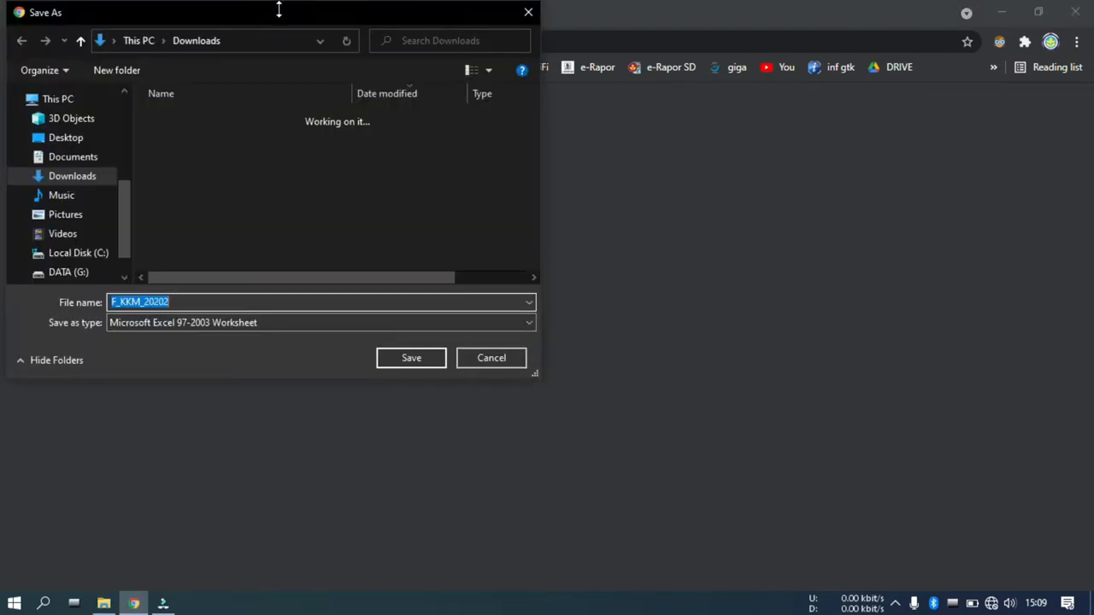
pyautogui.click(406, 360)
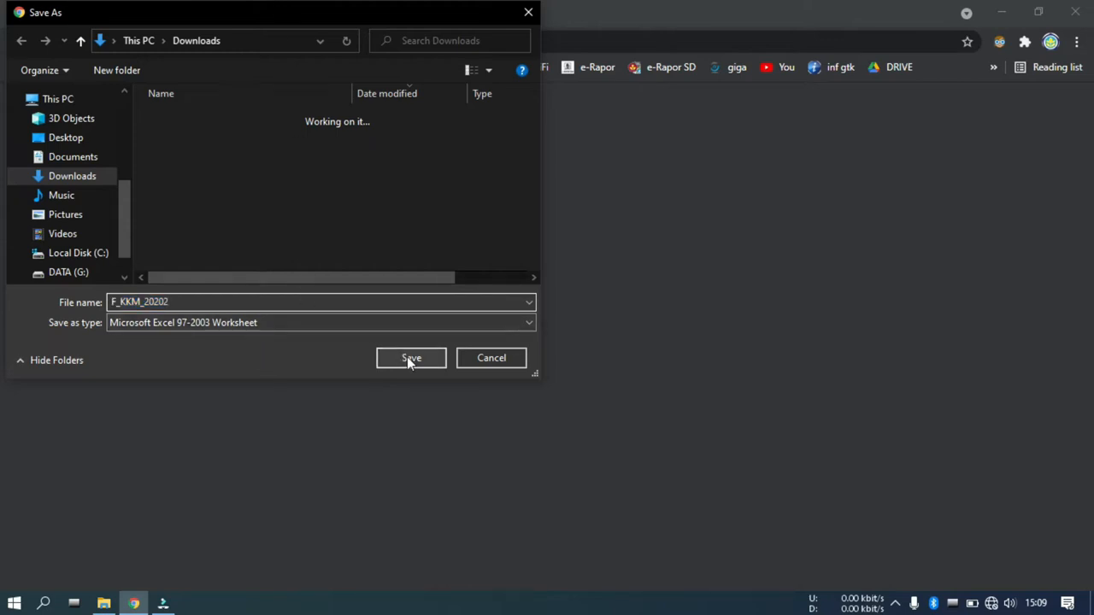
# - Open the downloaded F_KKM_20202 workbook in Excel and look through its subject rows for every grade level
pyautogui.click(96, 565)
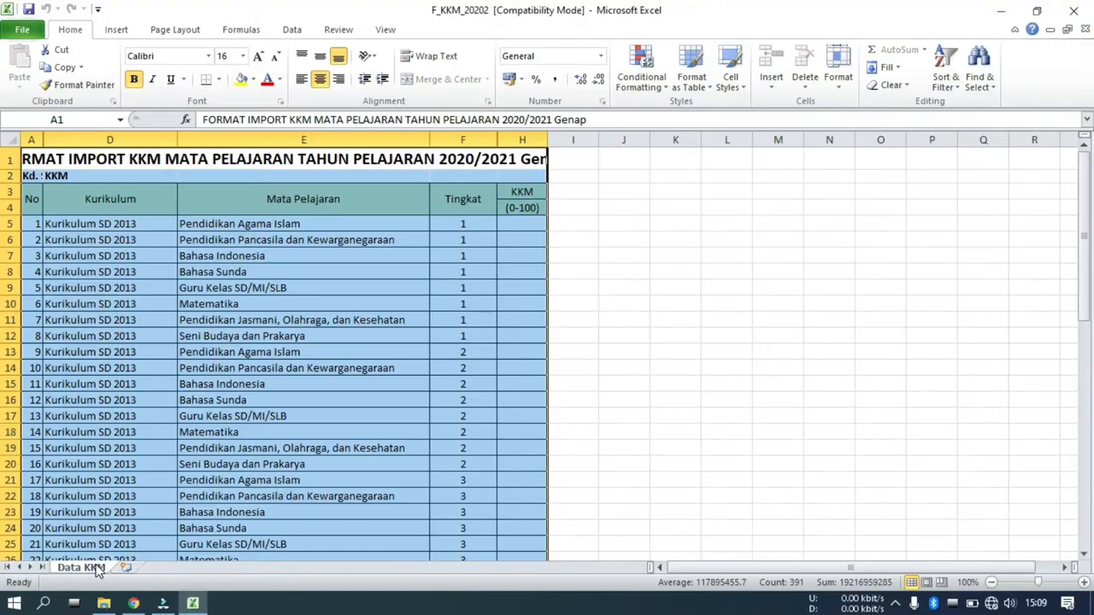
pyautogui.click(620, 294)
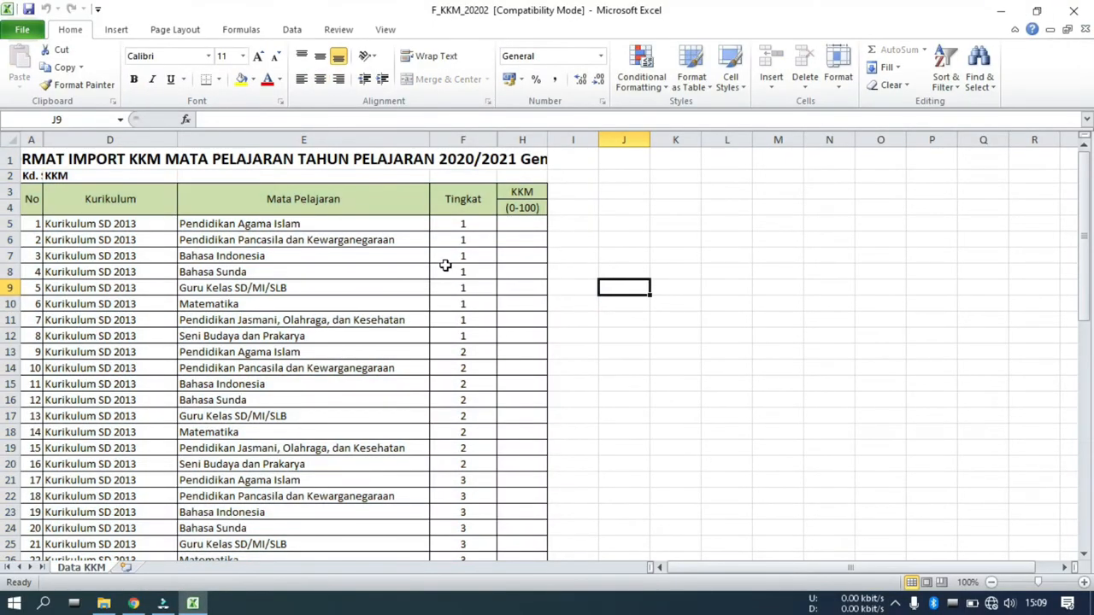
pyautogui.scroll(-6, 453, 359)
pyautogui.scroll(-9, 463, 386)
pyautogui.scroll(15, 453, 386)
# - Enter a KKM of 75 in H5 and fill it down to H58 for all subjects and grade levels
pyautogui.click(521, 235)
pyautogui.click(520, 225)
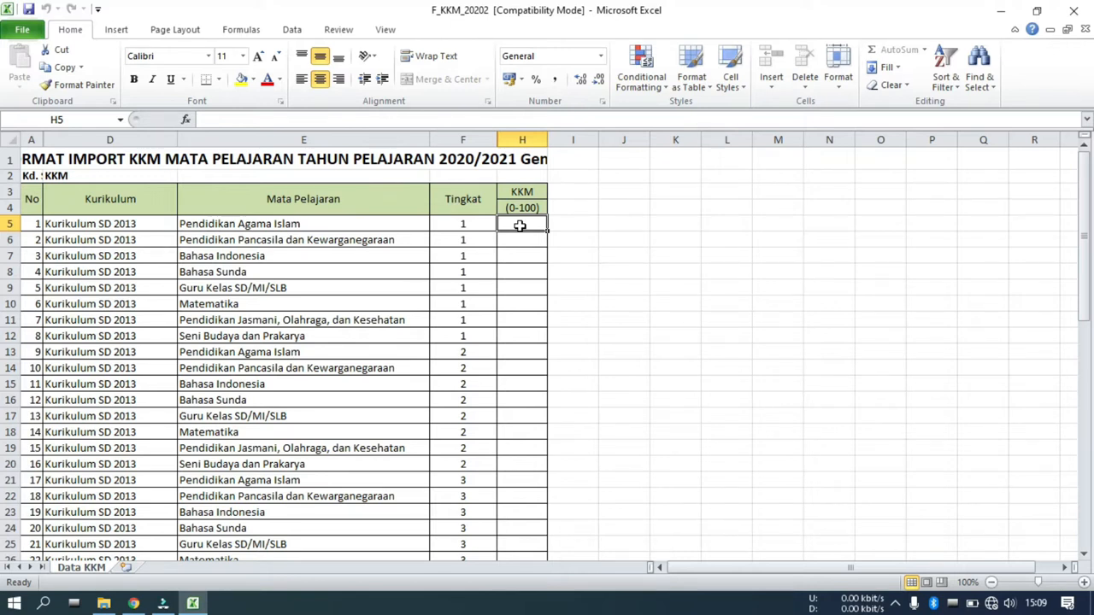
pyautogui.write('75')
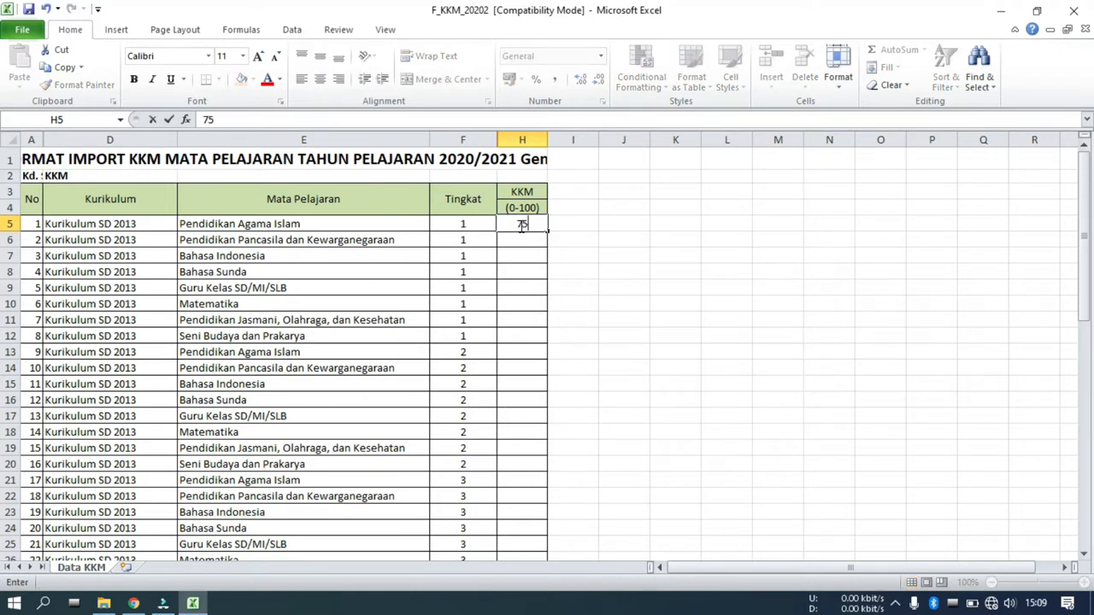
pyautogui.press('Return')
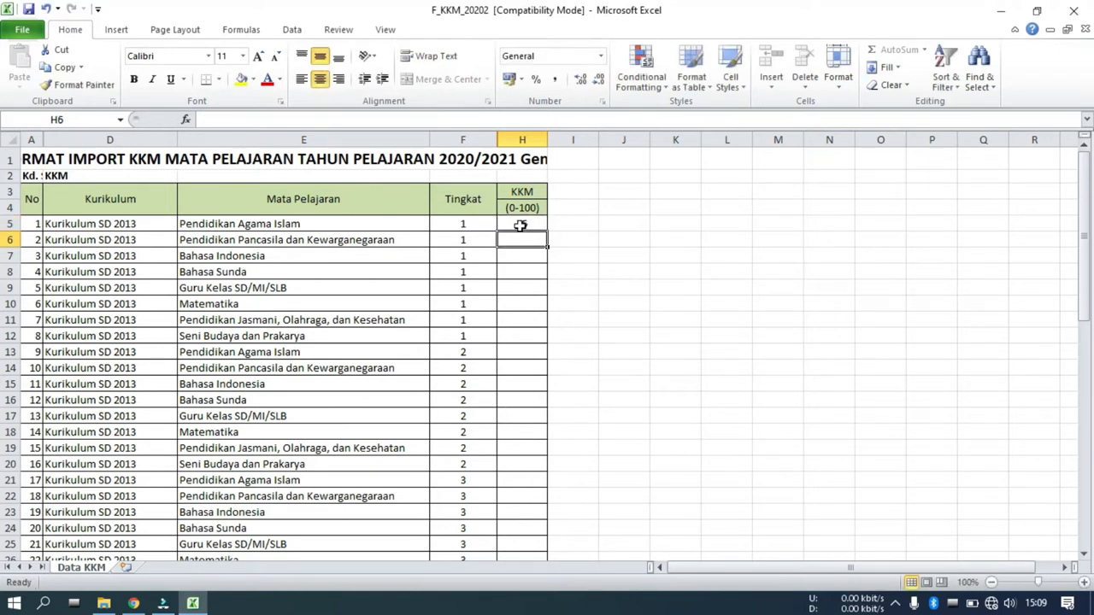
pyautogui.click(520, 225)
pyautogui.moveTo(546, 229); pyautogui.dragTo(524, 530)
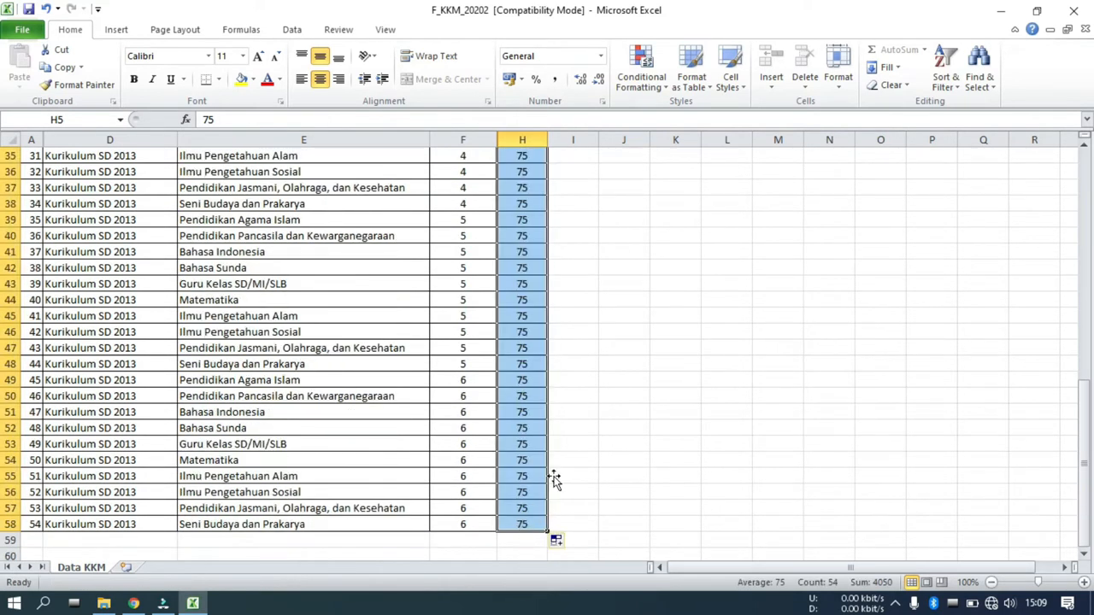
# - Check the filled KKM column and close the F_KKM_20202 workbook with its changes saved
pyautogui.click(620, 377)
pyautogui.scroll(12, 623, 378)
pyautogui.scroll(-6, 625, 378)
pyautogui.scroll(-8, 626, 378)
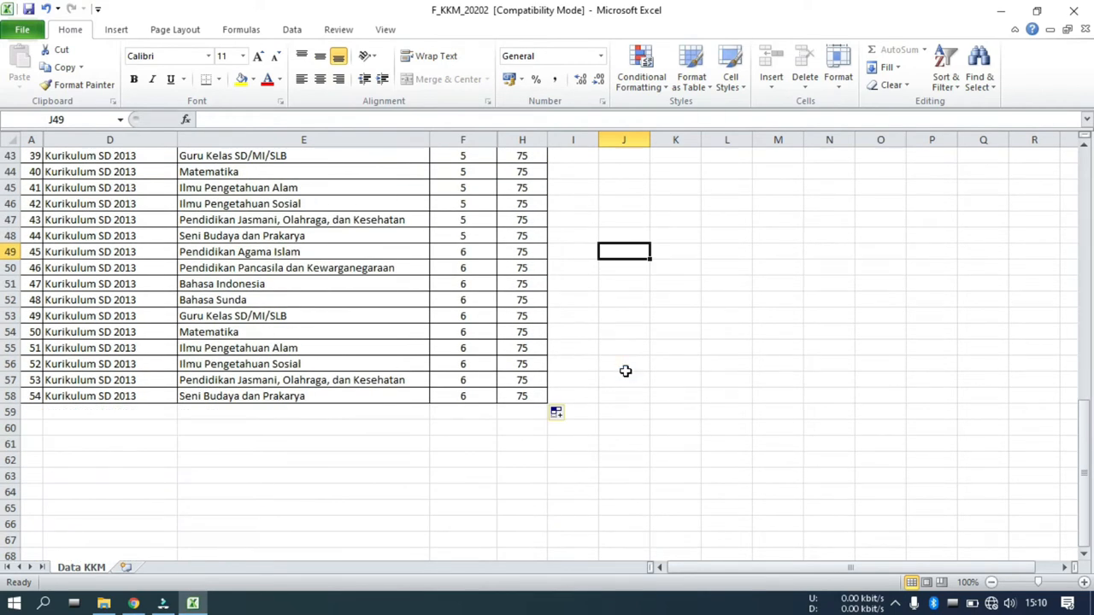
pyautogui.click(1074, 10)
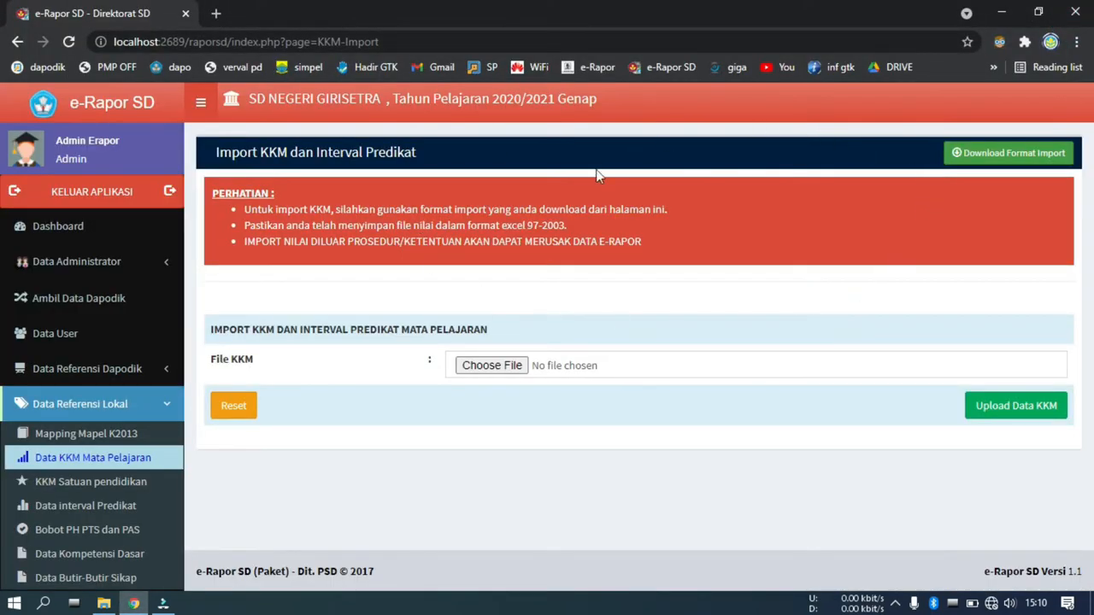
# - Try to upload F_KKM_20202.xls from Downloads as the KKM import file in e-Rapor SD
pyautogui.click(483, 364)
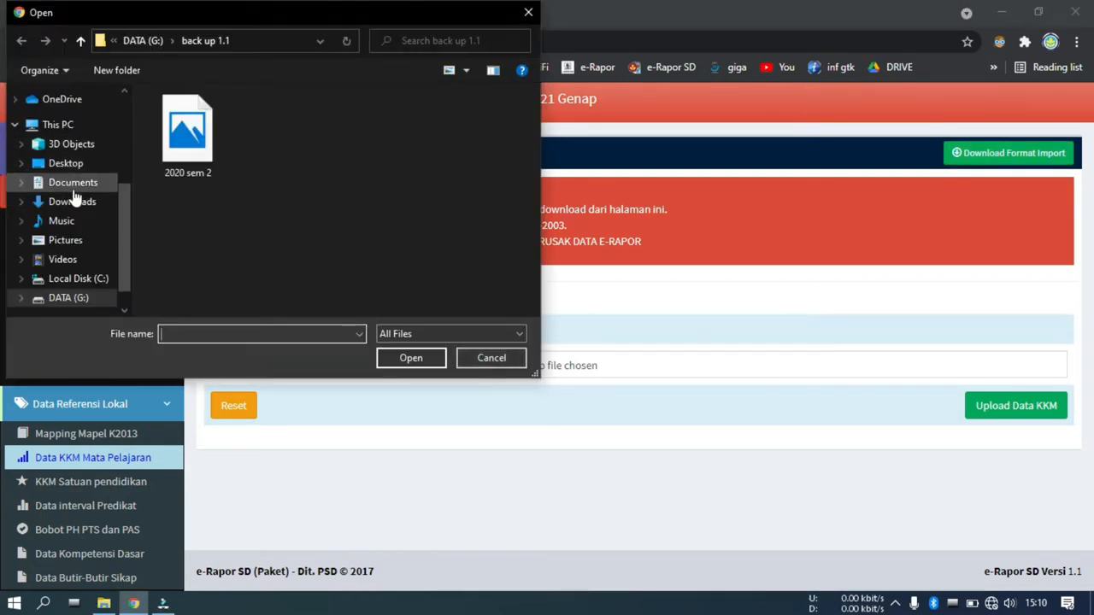
pyautogui.click(74, 190)
pyautogui.scroll(1, 77, 188)
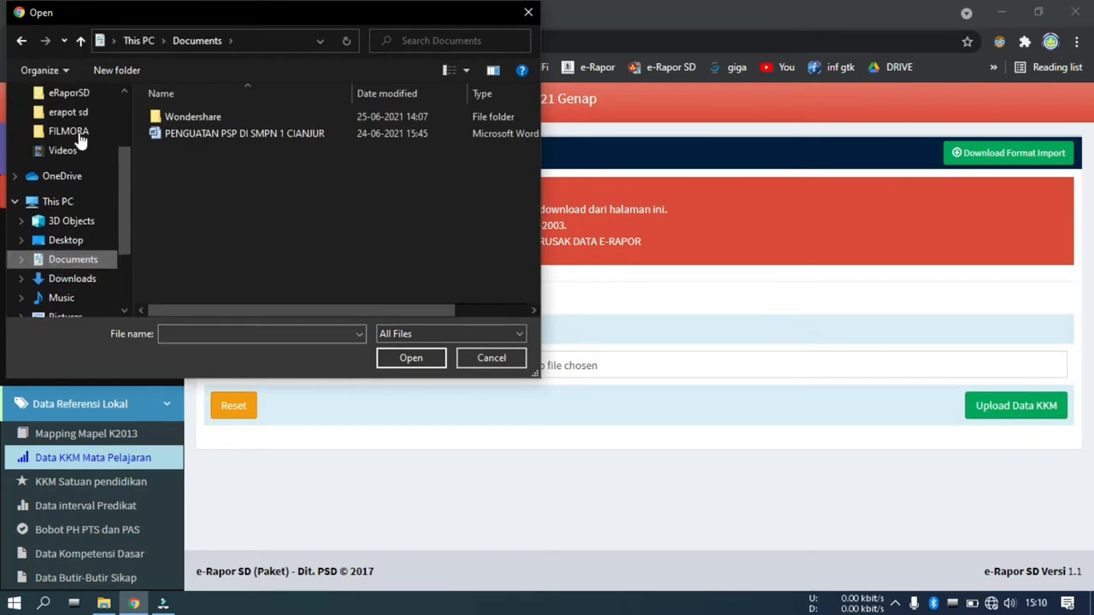
pyautogui.scroll(2, 80, 139)
pyautogui.click(76, 112)
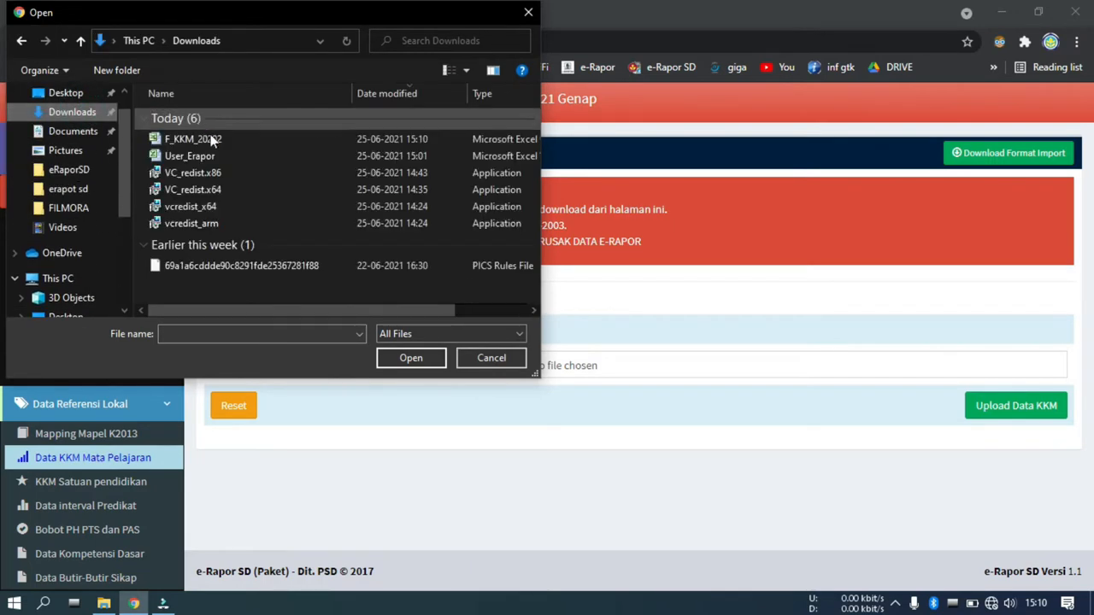
pyautogui.click(214, 142)
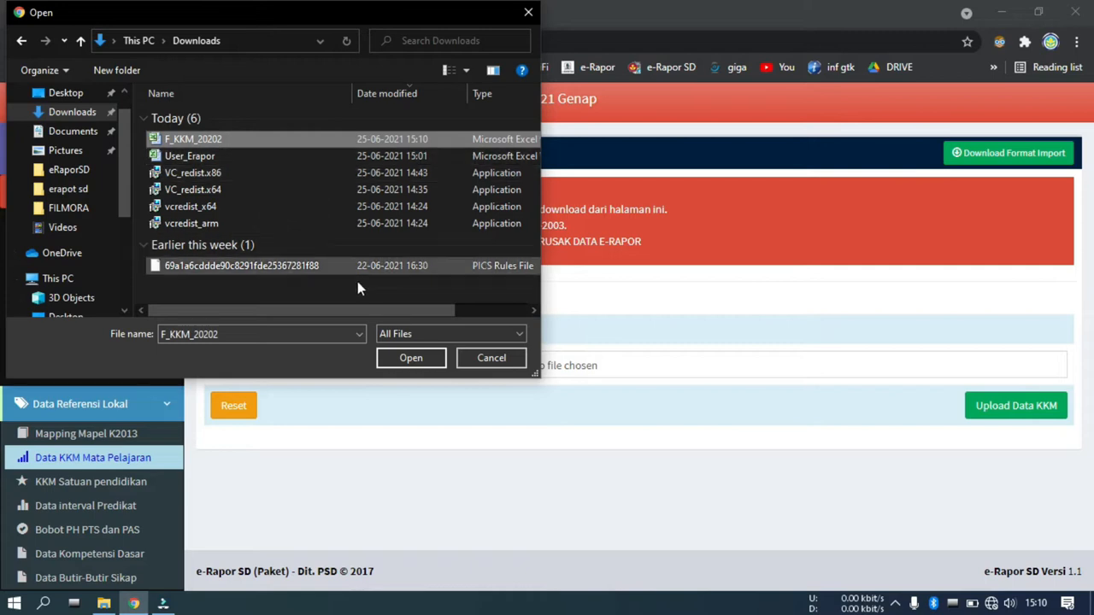
pyautogui.click(422, 363)
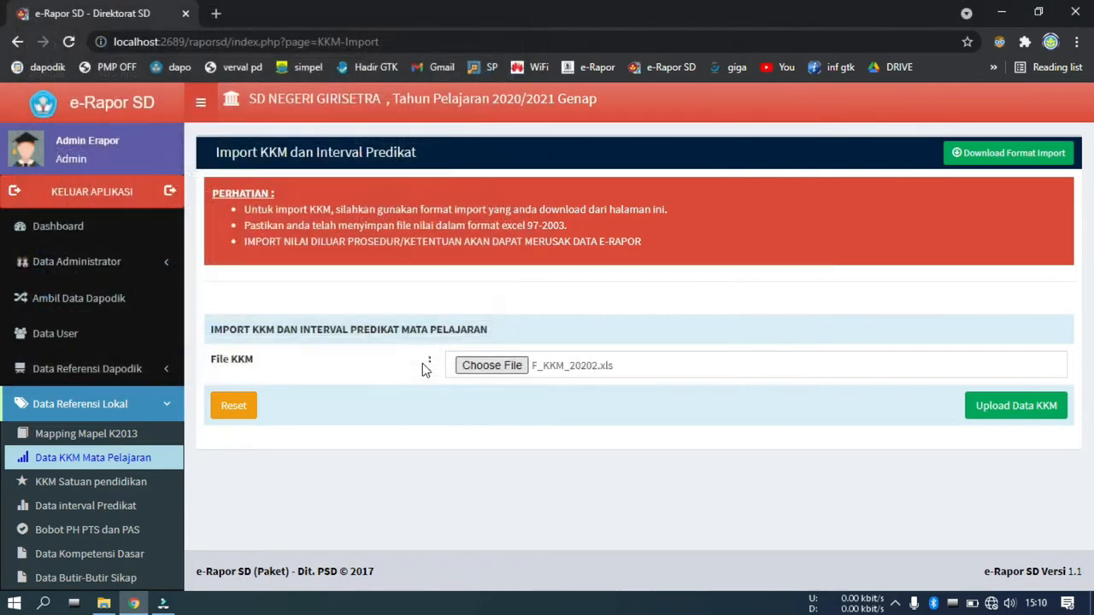
pyautogui.click(1017, 405)
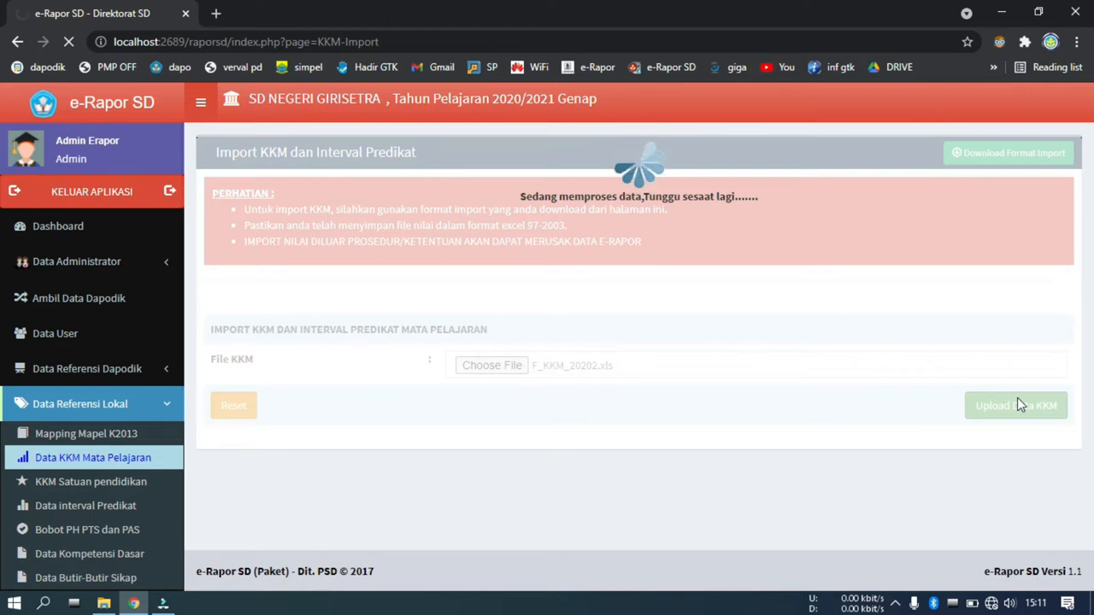
pyautogui.tripleClick(788, 346)
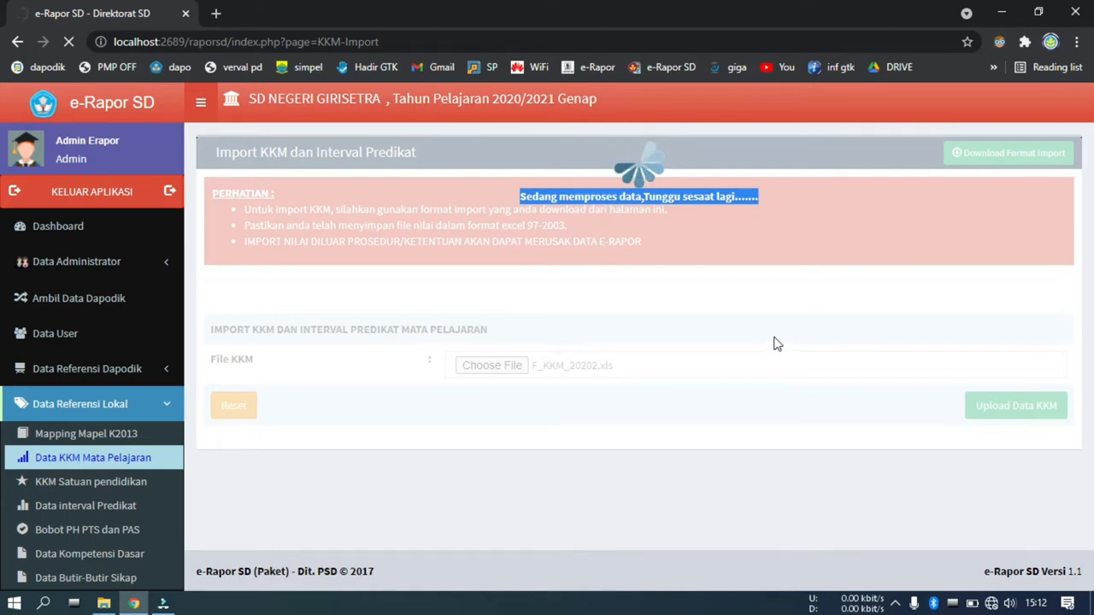
pyautogui.click(463, 266)
pyautogui.click(476, 341)
pyautogui.click(534, 437)
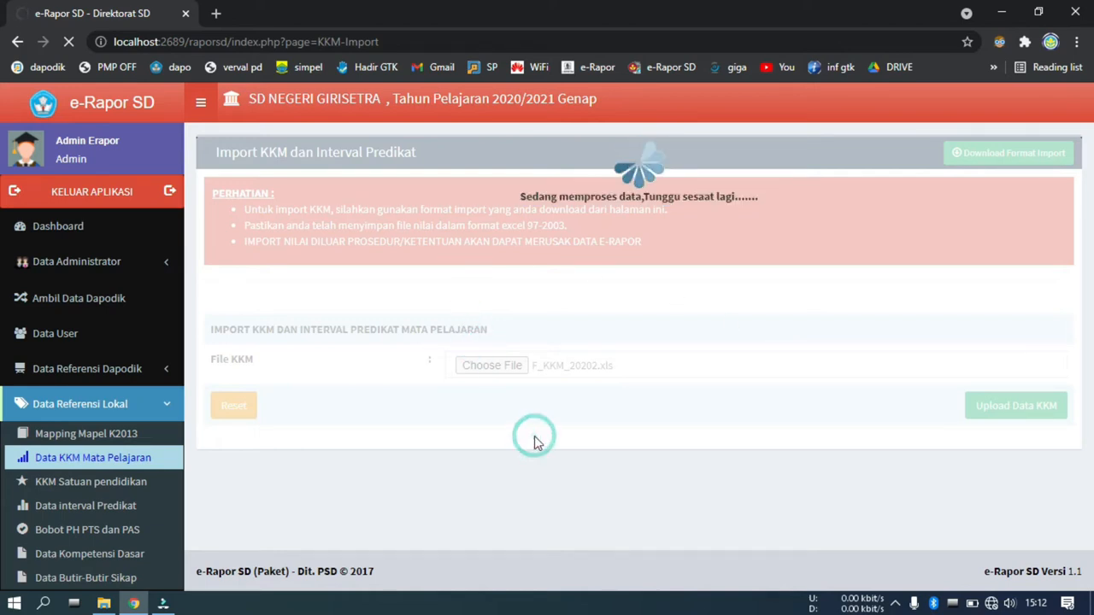
# - Reopen the subject KKM import and upload F_KKM_20202.xls from Downloads again
pyautogui.click(139, 461)
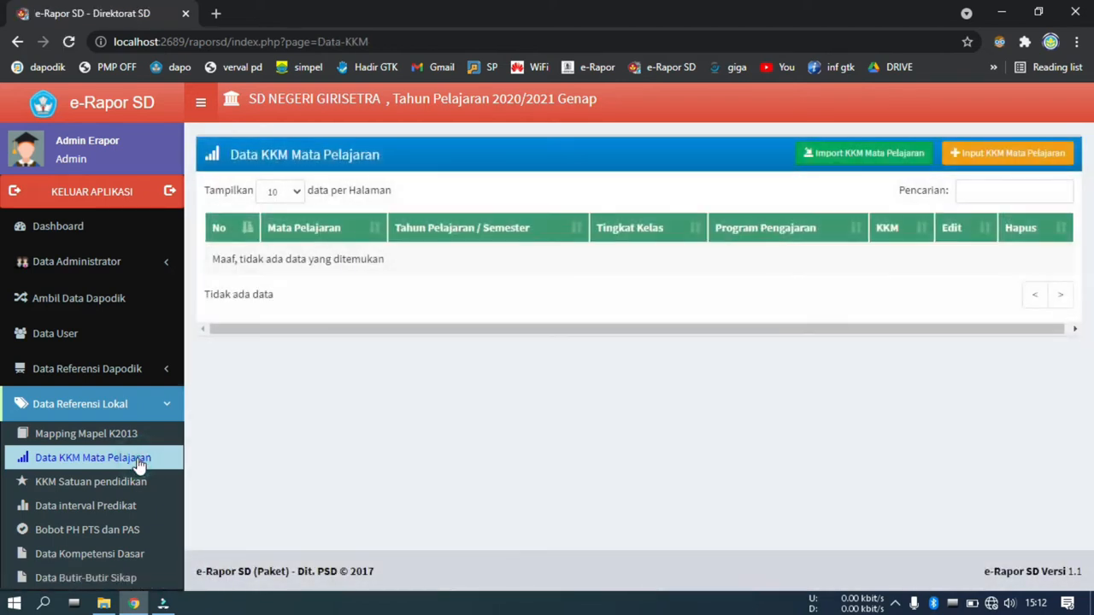
pyautogui.click(874, 151)
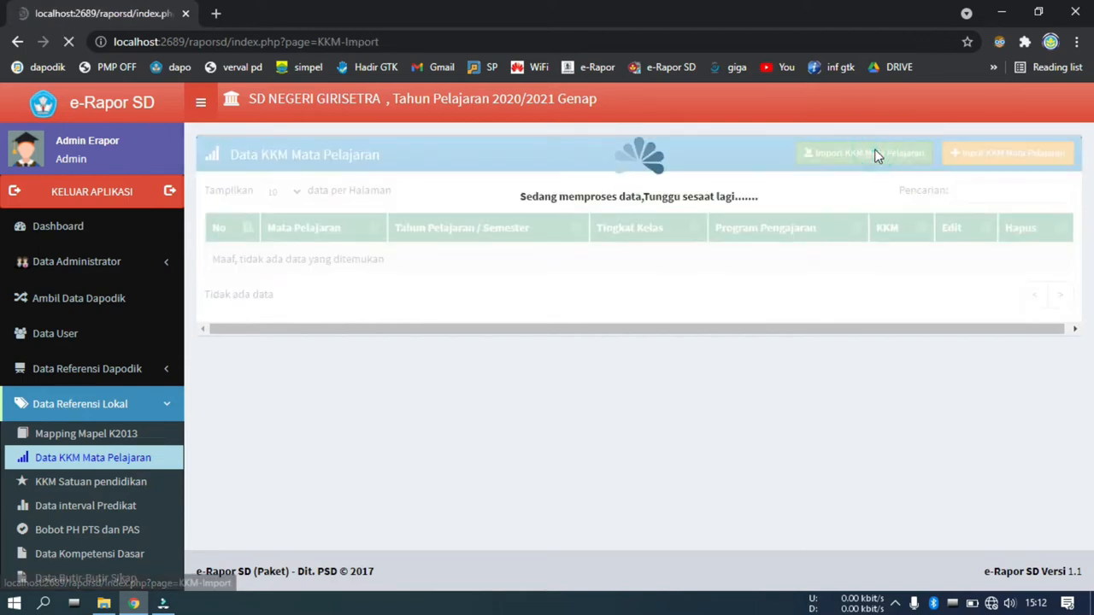
pyautogui.click(496, 366)
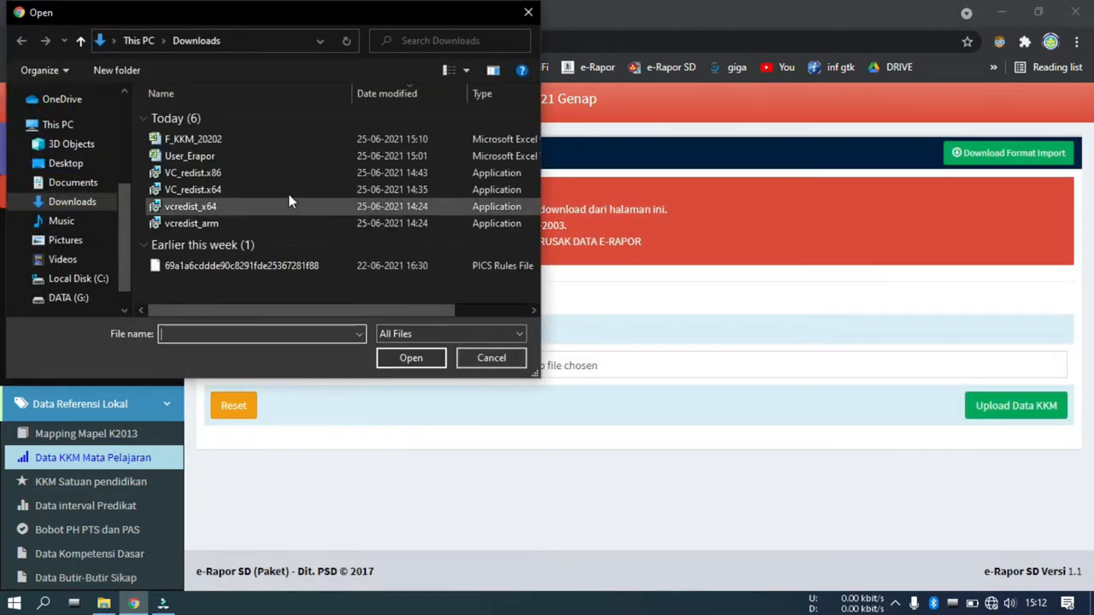
pyautogui.click(194, 140)
pyautogui.click(430, 365)
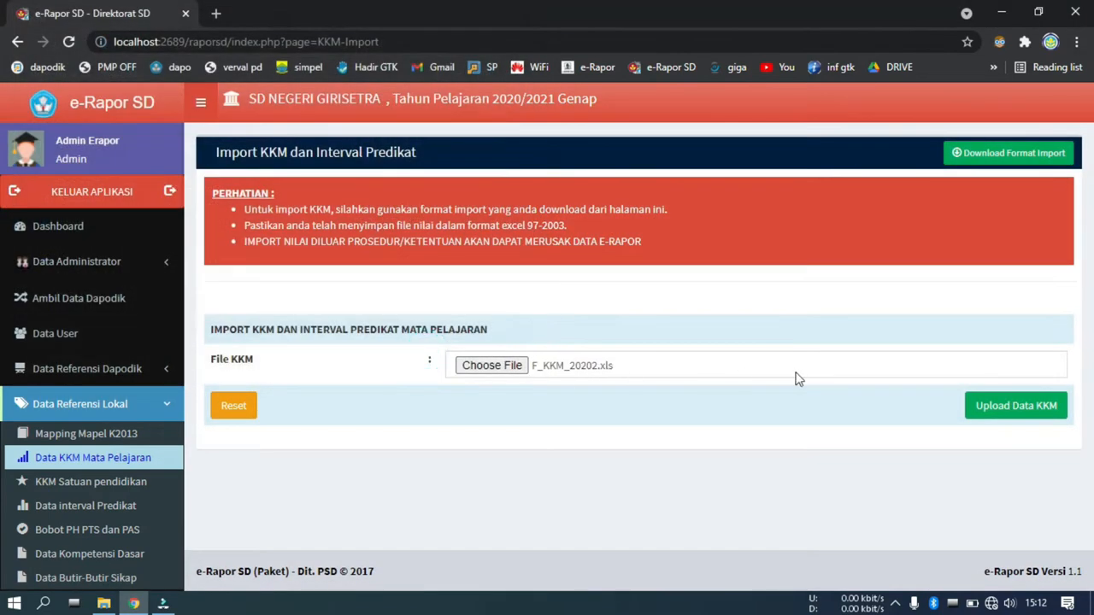
pyautogui.click(1006, 409)
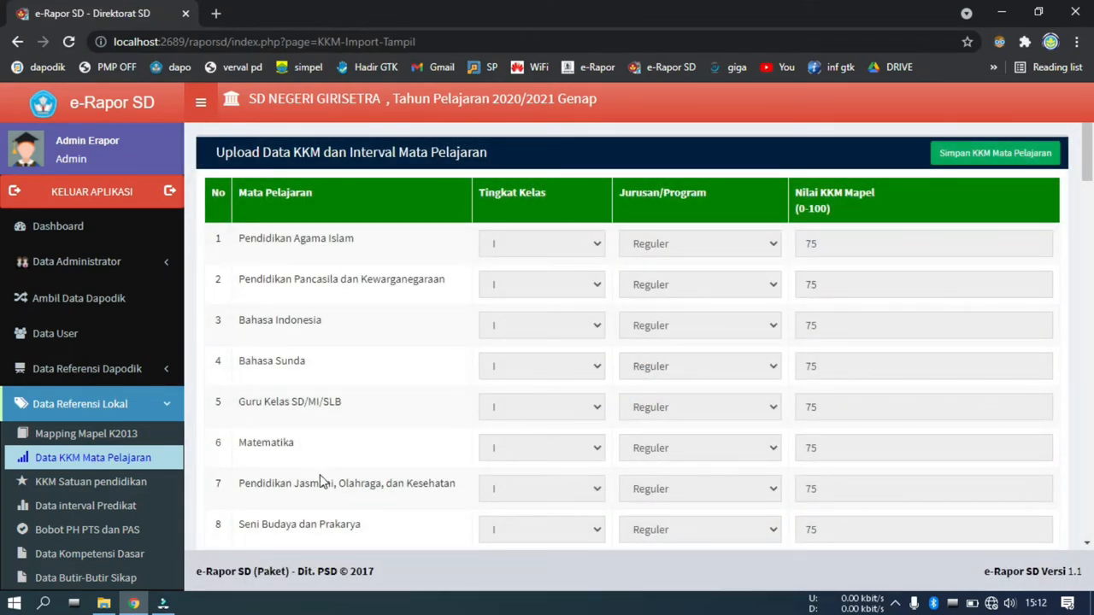
# - Review the uploaded KKM values for all grade levels and save the subject KKM data
pyautogui.scroll(-6, 318, 477)
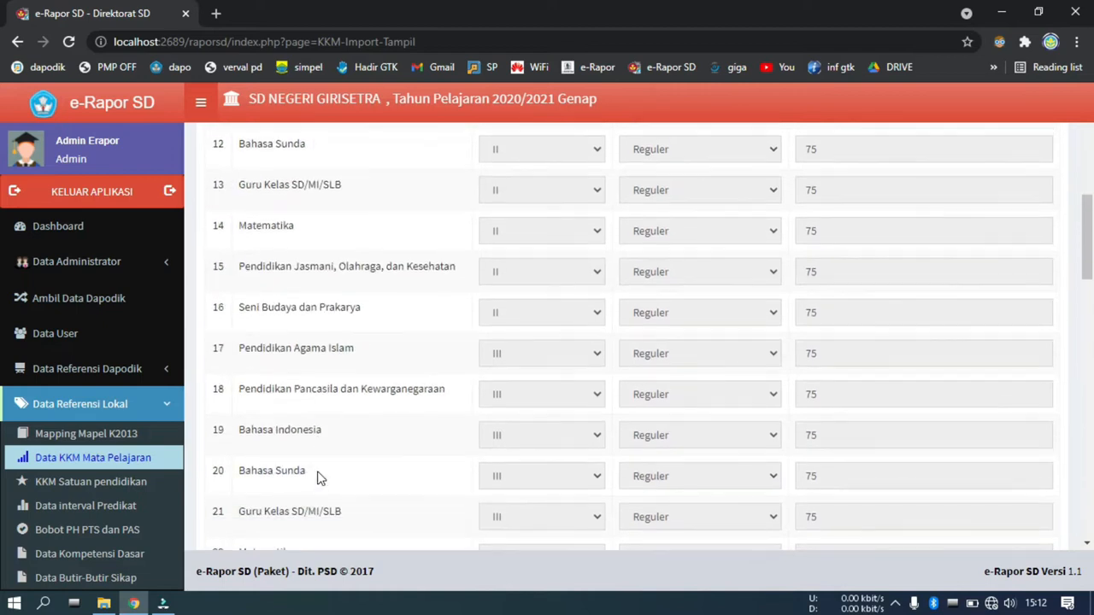
pyautogui.scroll(4, 318, 477)
pyautogui.scroll(2, 317, 475)
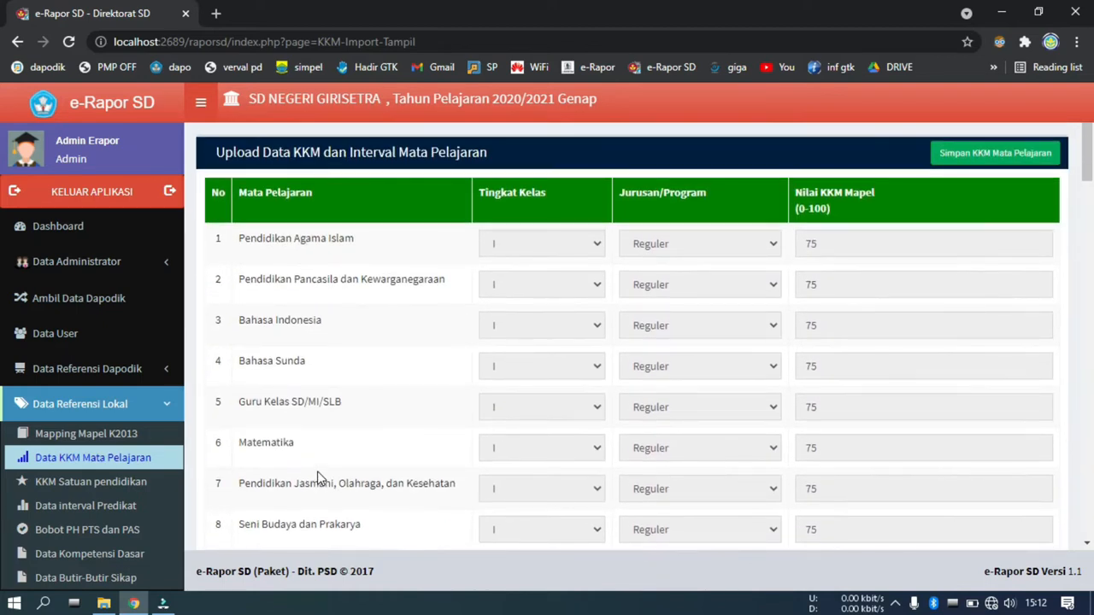
pyautogui.scroll(-4, 408, 430)
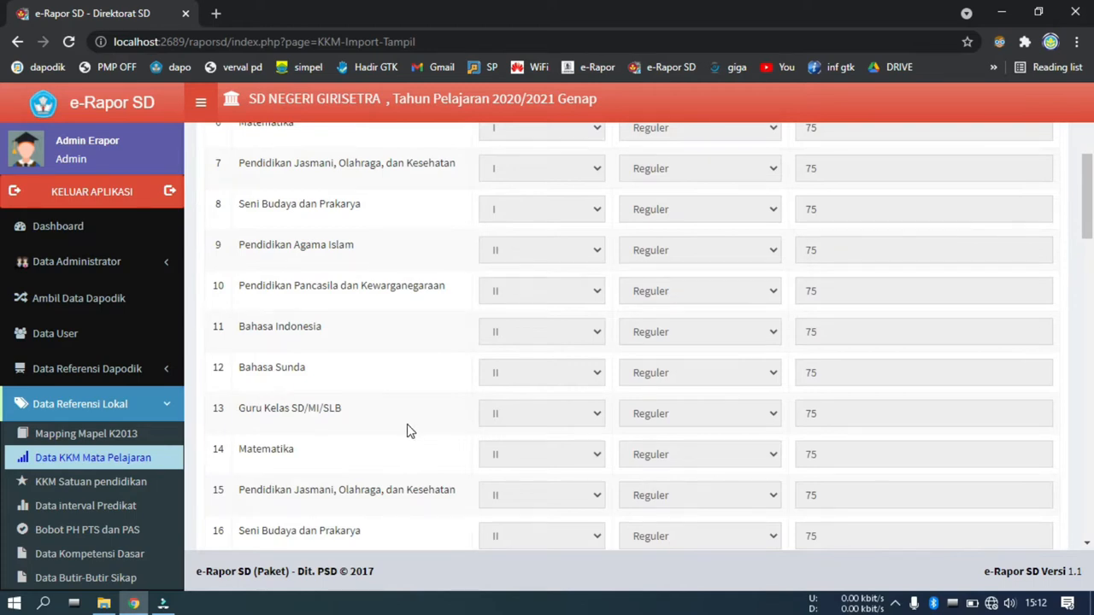
pyautogui.scroll(4, 432, 428)
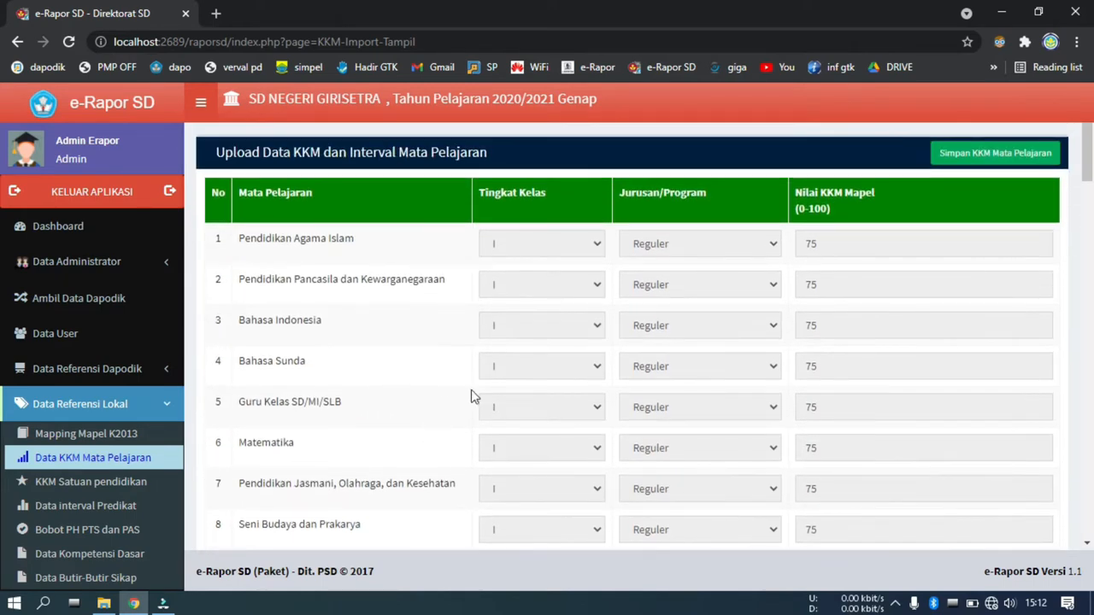
pyautogui.click(976, 153)
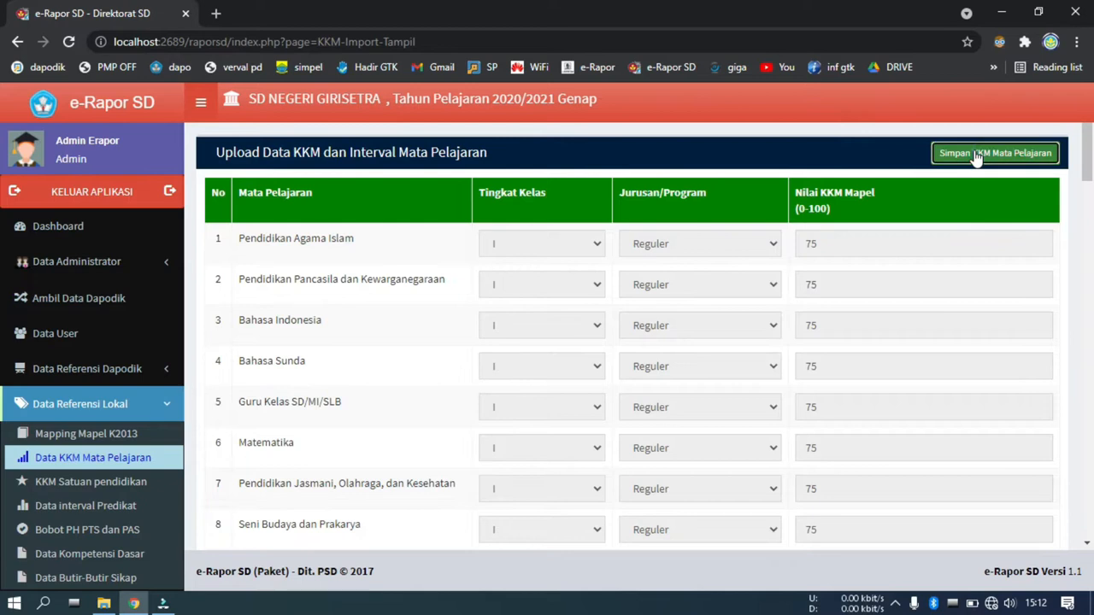
pyautogui.click(702, 132)
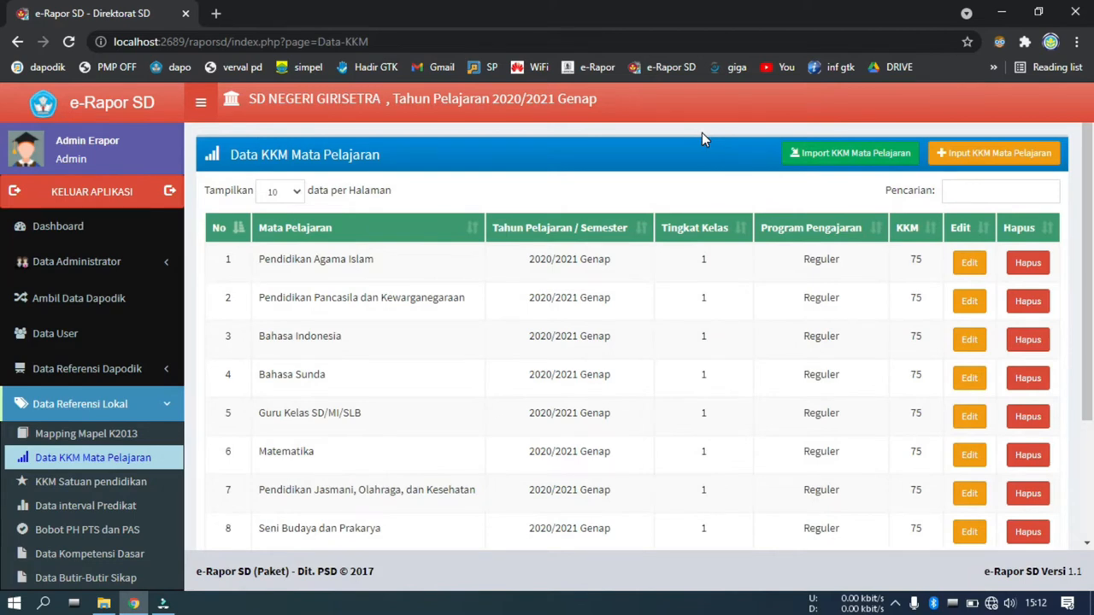
# - Check the KKM Satuan Pendidikan values and the Data Interval Predikat for each grade level
pyautogui.click(94, 483)
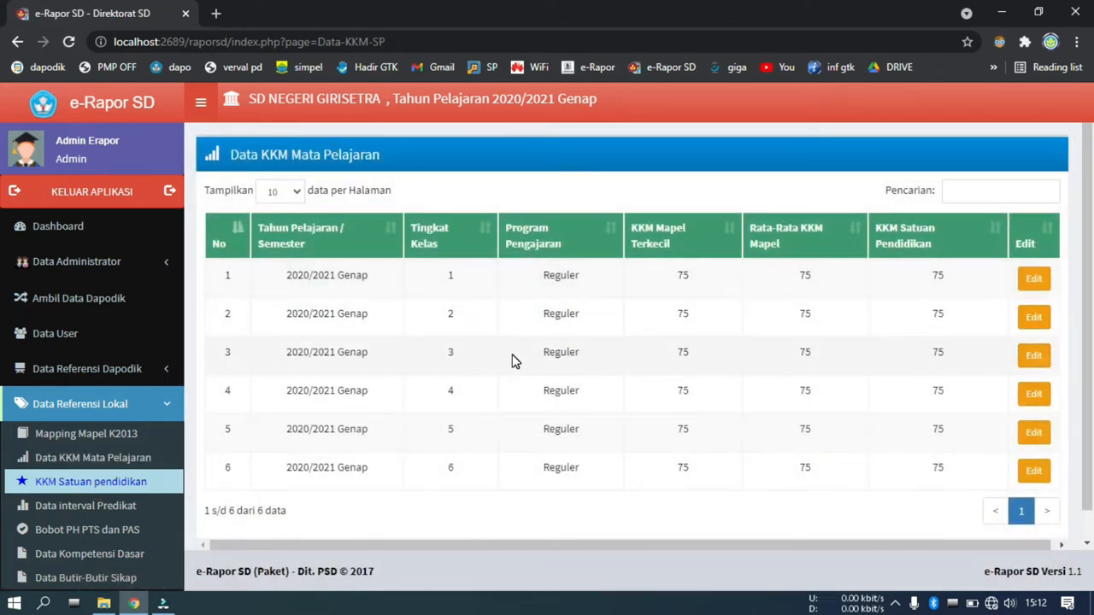
pyautogui.scroll(-1, 513, 363)
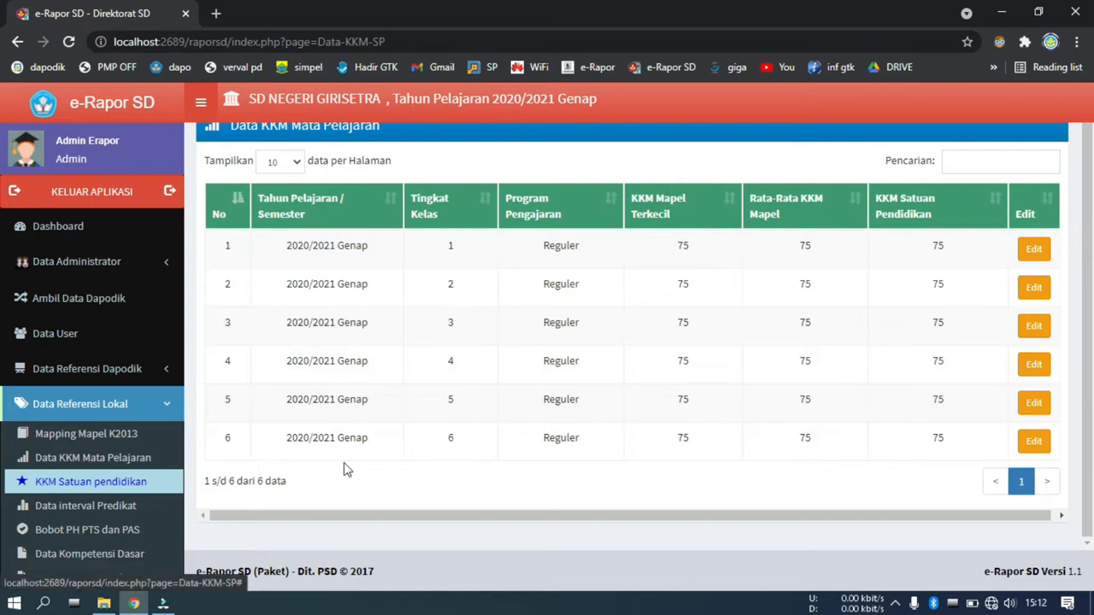
pyautogui.click(97, 508)
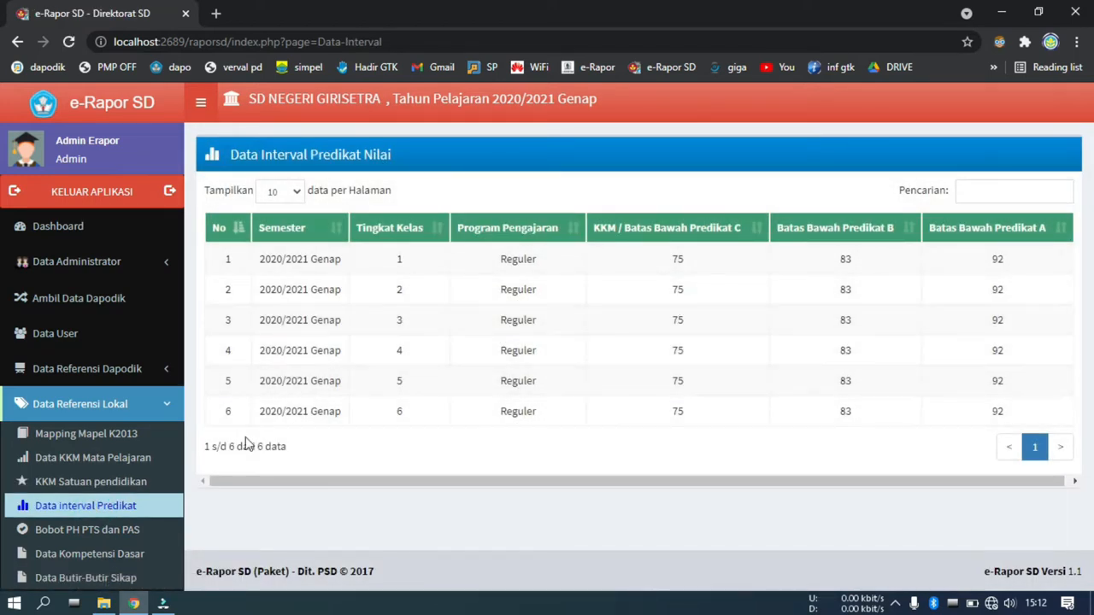
# - Set the Bobot Penilaian Harian (PH) to 1 for all nine Kelas I subjects and save the assessment weights
pyautogui.click(107, 531)
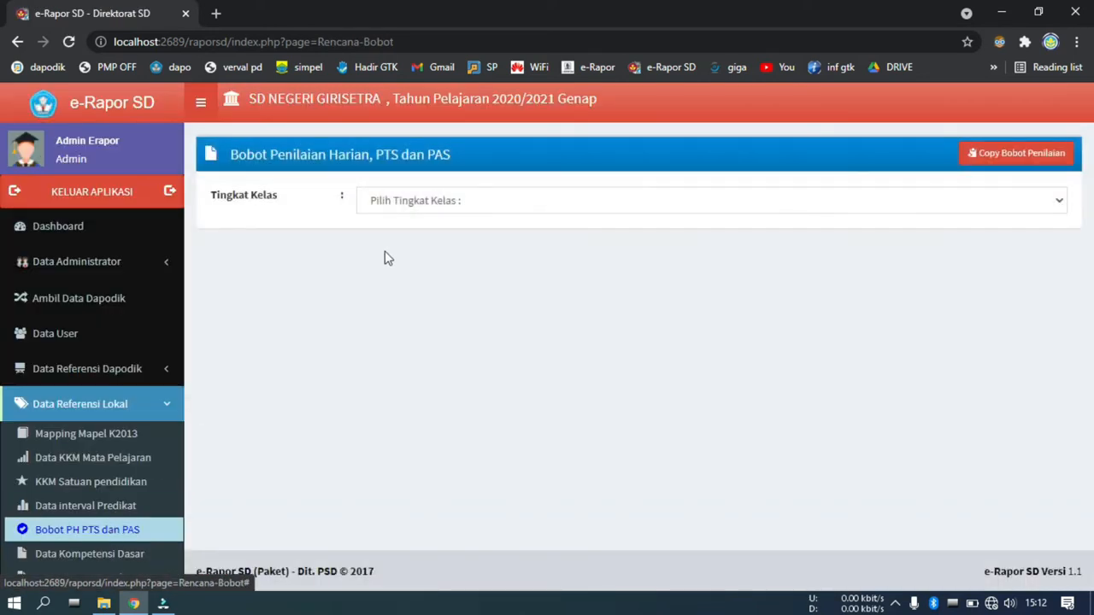
pyautogui.click(422, 205)
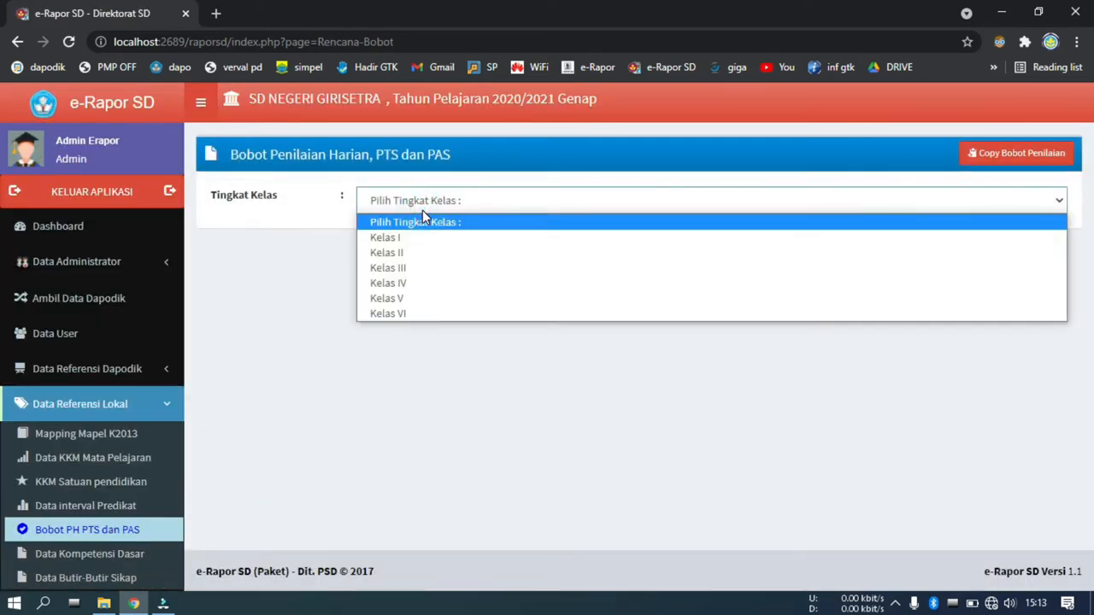
pyautogui.click(389, 239)
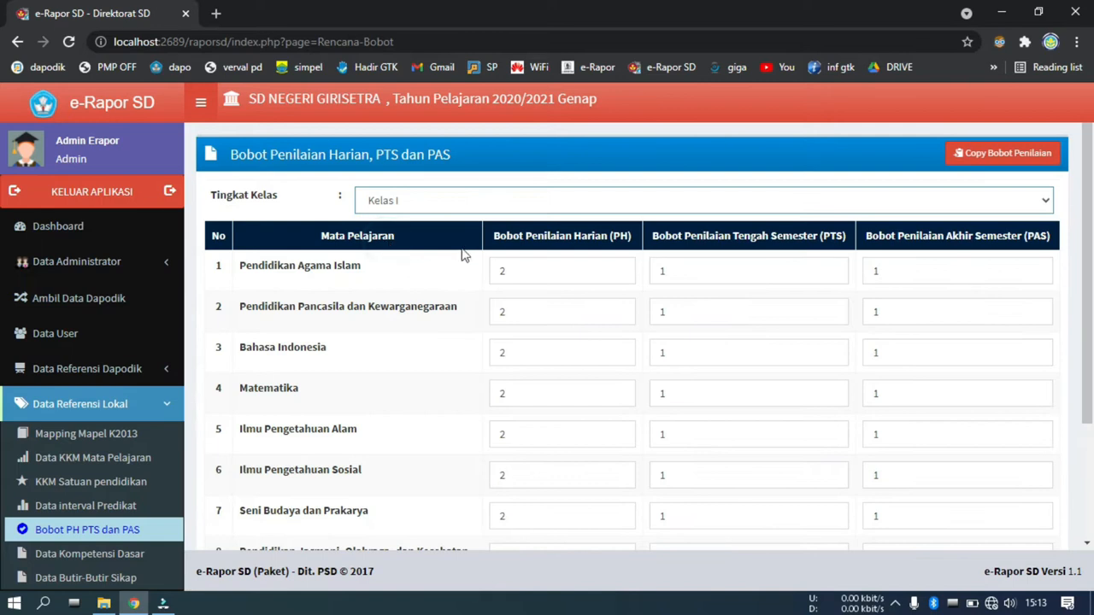
pyautogui.scroll(-3, 457, 391)
pyautogui.scroll(3, 456, 390)
pyautogui.moveTo(518, 275); pyautogui.dragTo(490, 283)
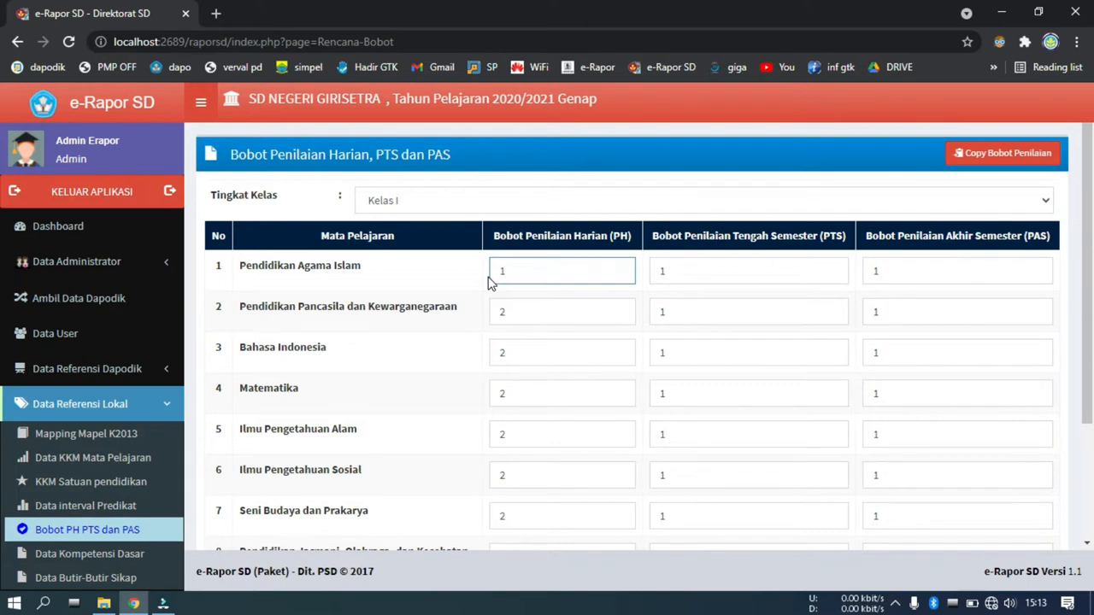
pyautogui.press('Tab')
pyautogui.press('Tab')
pyautogui.press('Tab')
pyautogui.write('1')
pyautogui.press('Tab')
pyautogui.press('Tab')
pyautogui.press('Tab')
pyautogui.write('1')
pyautogui.press('Tab')
pyautogui.press('Tab')
pyautogui.press('Tab')
pyautogui.write('1')
pyautogui.press('Tab')
pyautogui.press('Tab')
pyautogui.press('Tab')
pyautogui.write('1')
pyautogui.press('Tab')
pyautogui.press('Tab')
pyautogui.press('Tab')
pyautogui.write('1')
pyautogui.press('Tab')
pyautogui.press('Tab')
pyautogui.press('Tab')
pyautogui.write('1')
pyautogui.press('Tab')
pyautogui.press('Tab')
pyautogui.press('Tab')
pyautogui.write('1')
pyautogui.press('Tab')
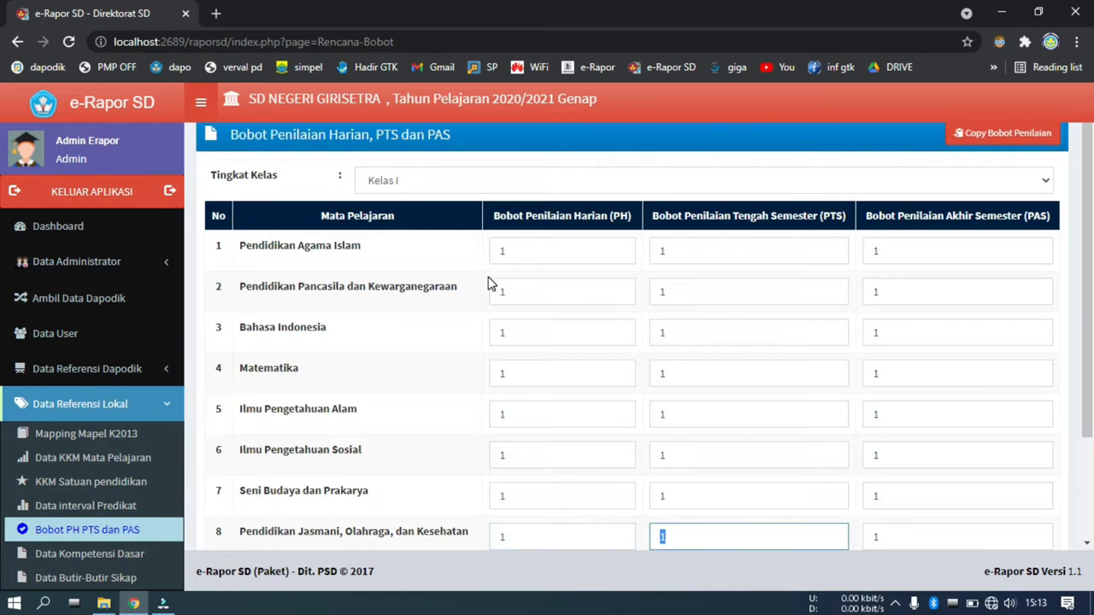
pyautogui.press('Tab')
pyautogui.press('Tab')
pyautogui.write('1')
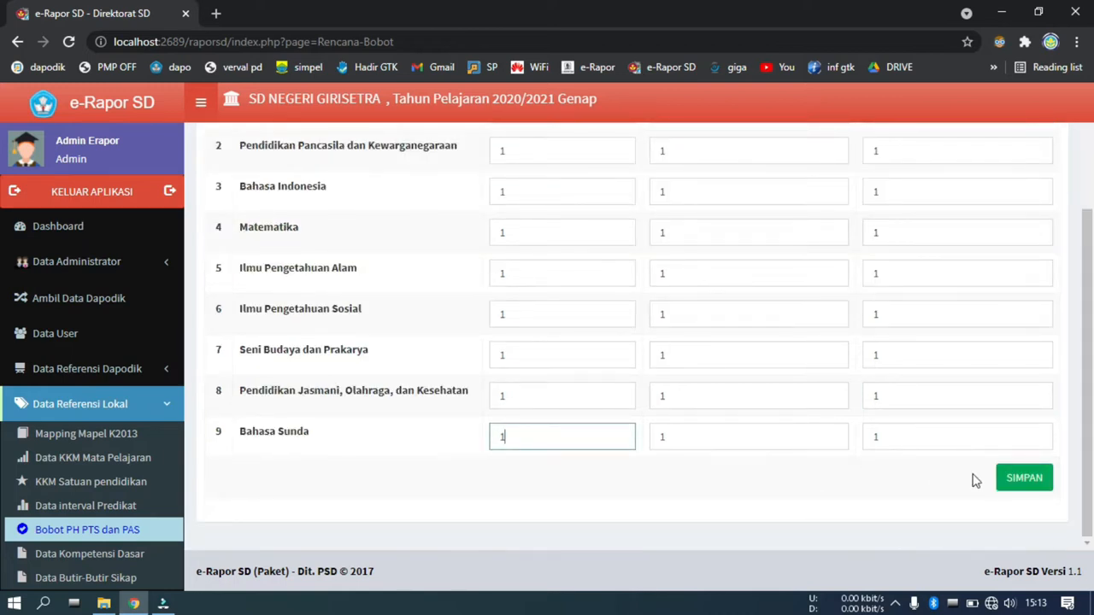
pyautogui.click(1017, 478)
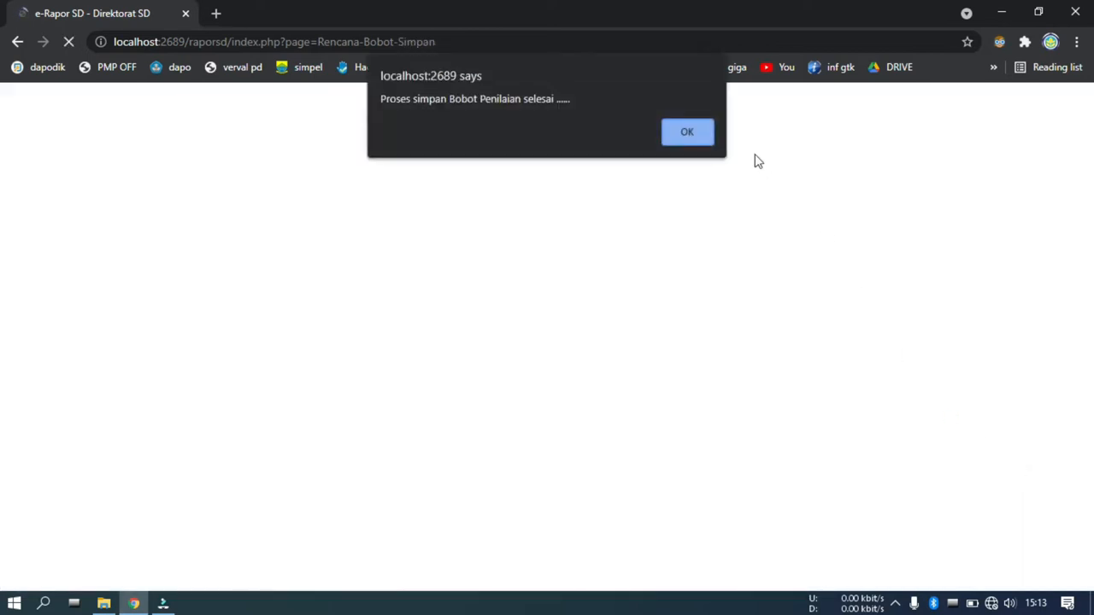
pyautogui.click(687, 133)
# - Copy the PH, PTS and PAS assessment weights from Kelas I to Kelas II
pyautogui.click(552, 200)
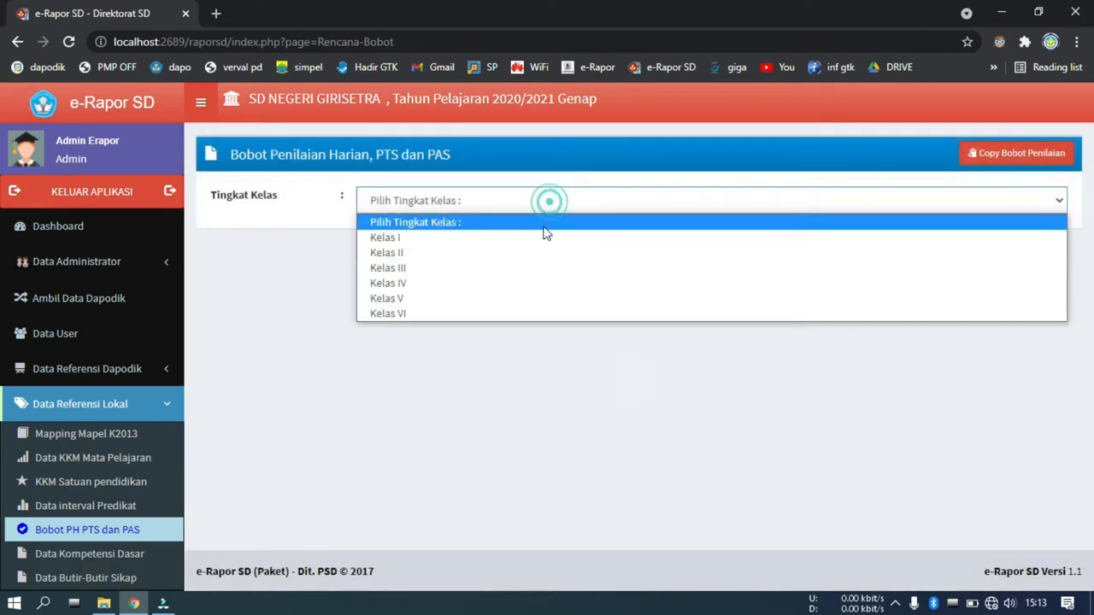
pyautogui.click(1018, 153)
pyautogui.click(512, 206)
pyautogui.click(507, 238)
pyautogui.click(475, 239)
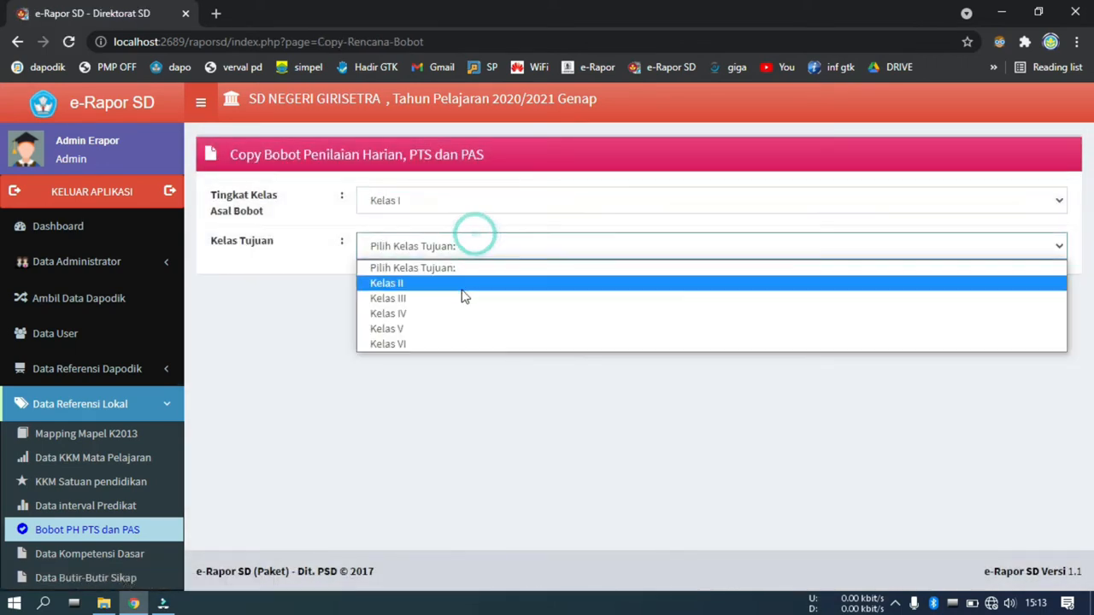
pyautogui.click(459, 284)
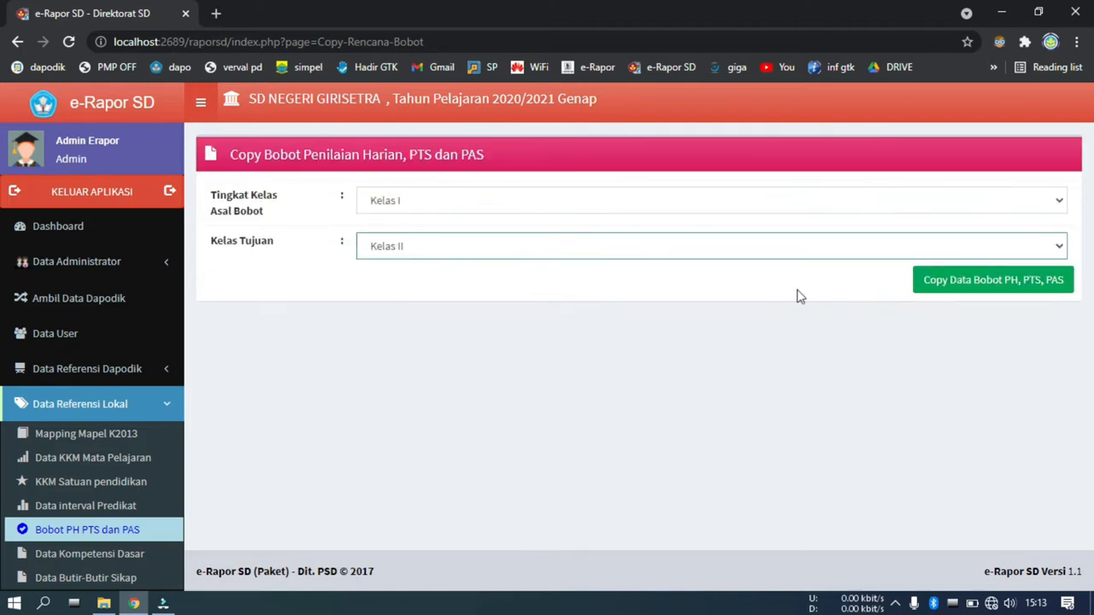
pyautogui.click(974, 279)
pyautogui.click(622, 127)
pyautogui.click(675, 137)
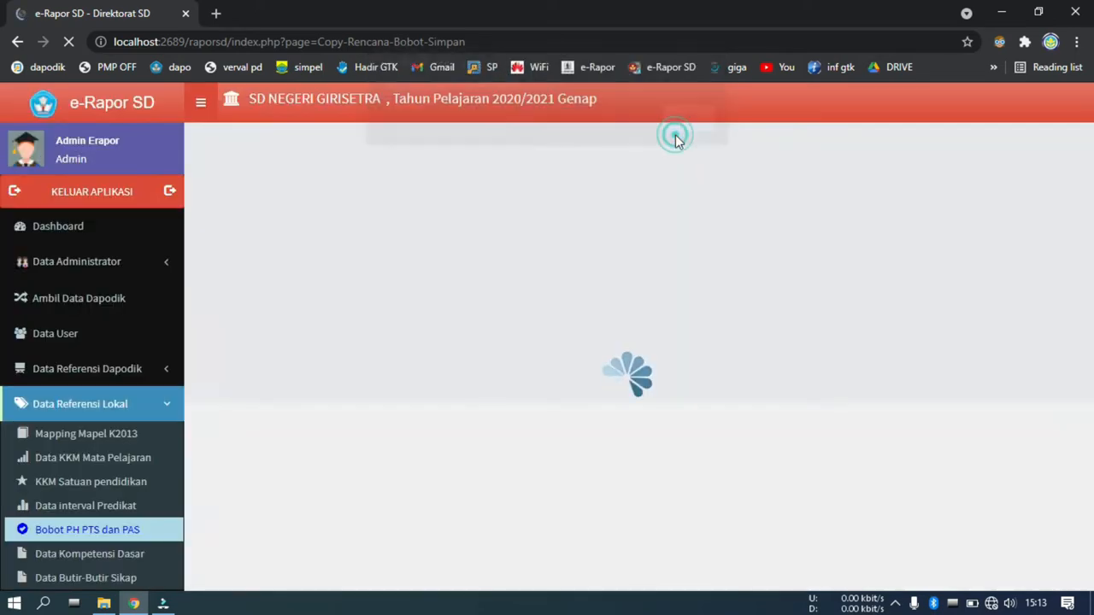
# - Copy the PH, PTS and PAS assessment weights from Kelas II to Kelas III
pyautogui.click(474, 199)
pyautogui.click(469, 252)
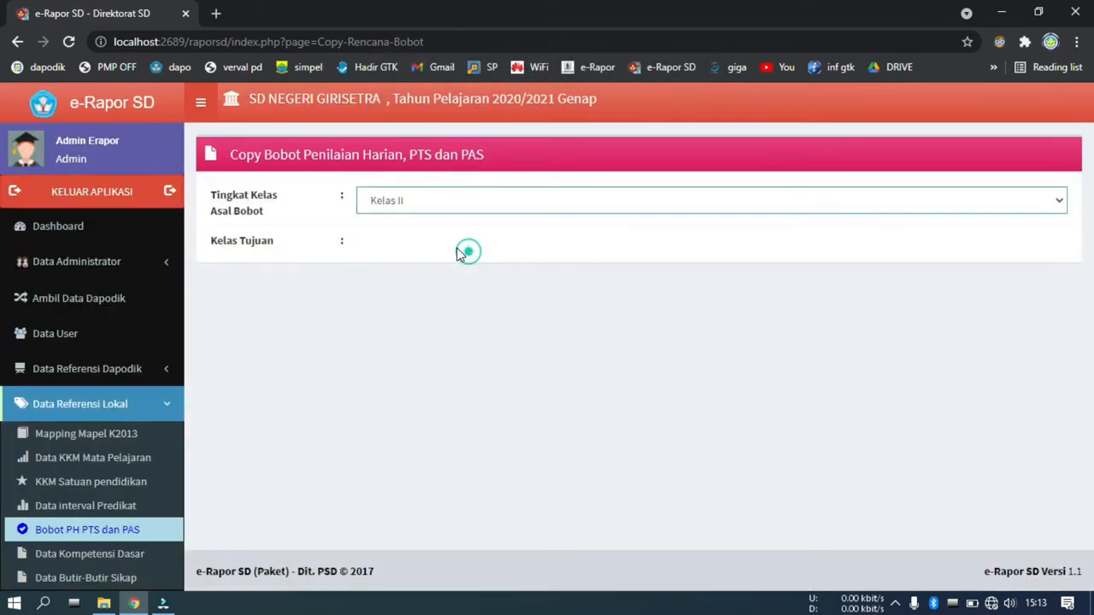
pyautogui.click(447, 246)
pyautogui.click(436, 305)
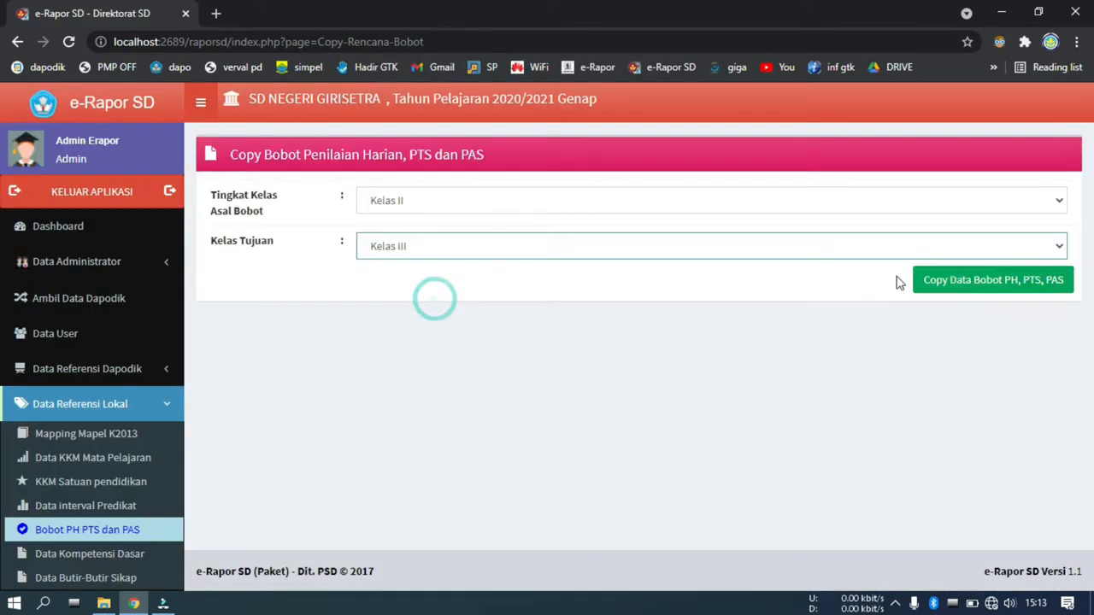
pyautogui.click(969, 278)
pyautogui.click(625, 132)
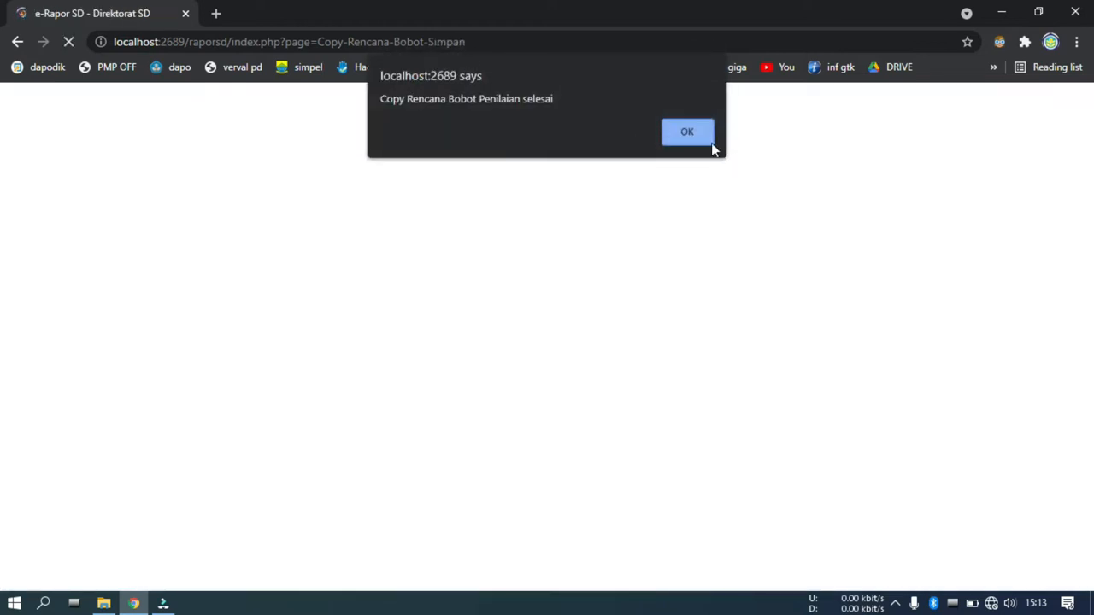
pyautogui.click(708, 135)
# - Copy the PH, PTS and PAS assessment weights from Kelas III to Kelas IV
pyautogui.click(489, 197)
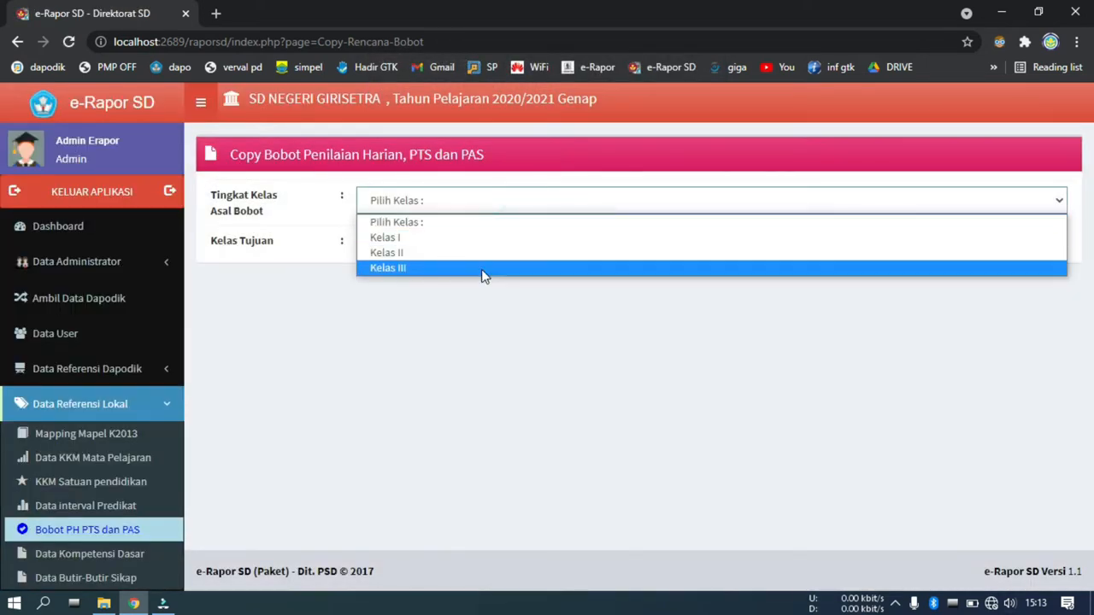
pyautogui.click(484, 268)
pyautogui.click(444, 245)
pyautogui.click(433, 316)
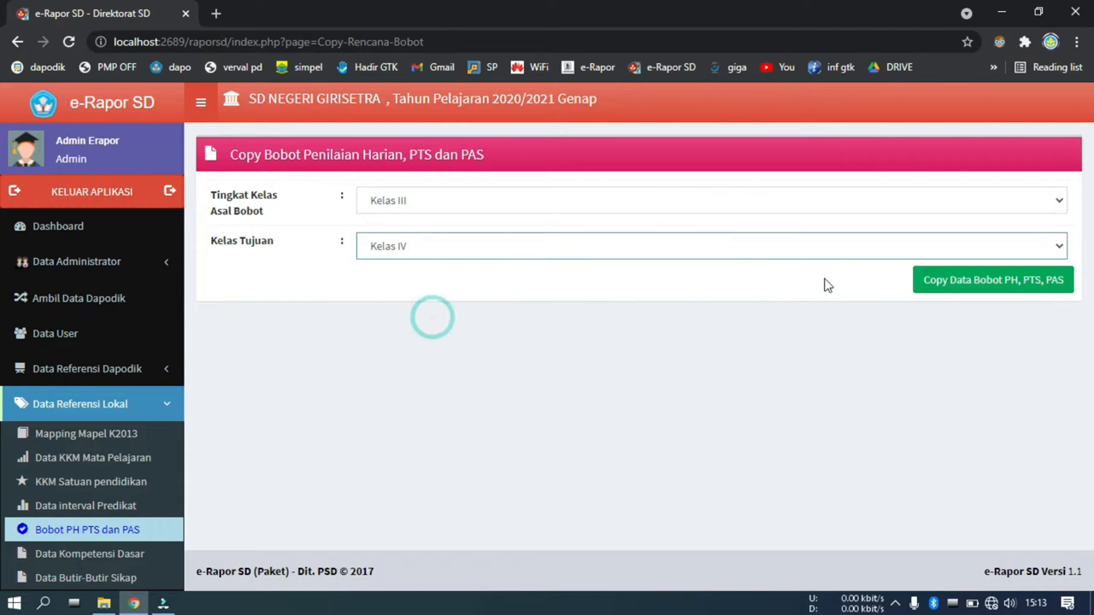
pyautogui.click(970, 279)
pyautogui.click(613, 137)
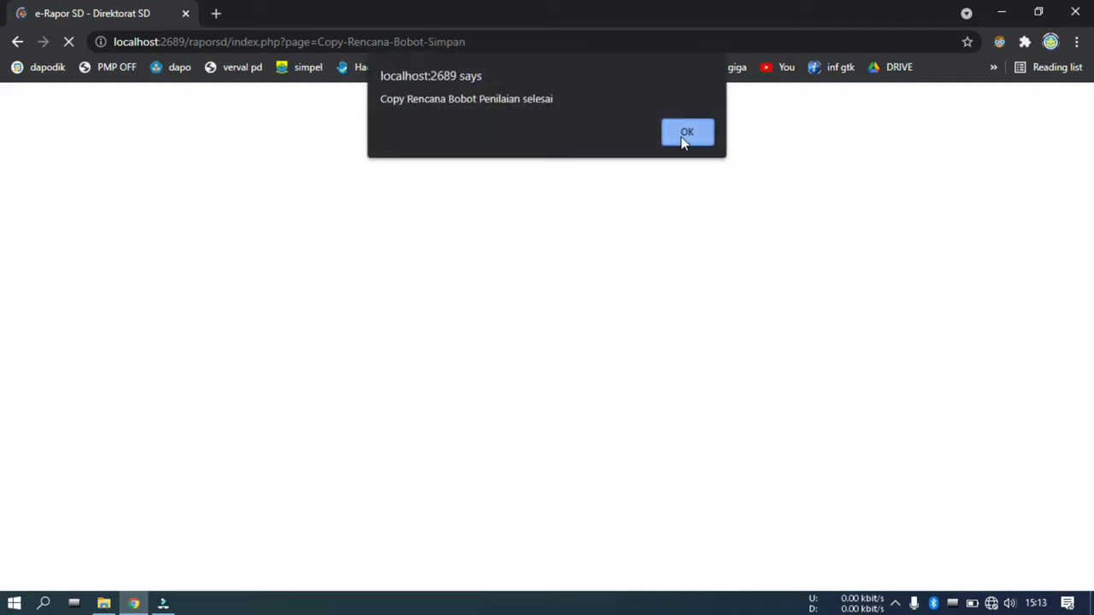
pyautogui.click(684, 135)
# - Copy the PH, PTS and PAS assessment weights from Kelas IV to Kelas V
pyautogui.click(417, 204)
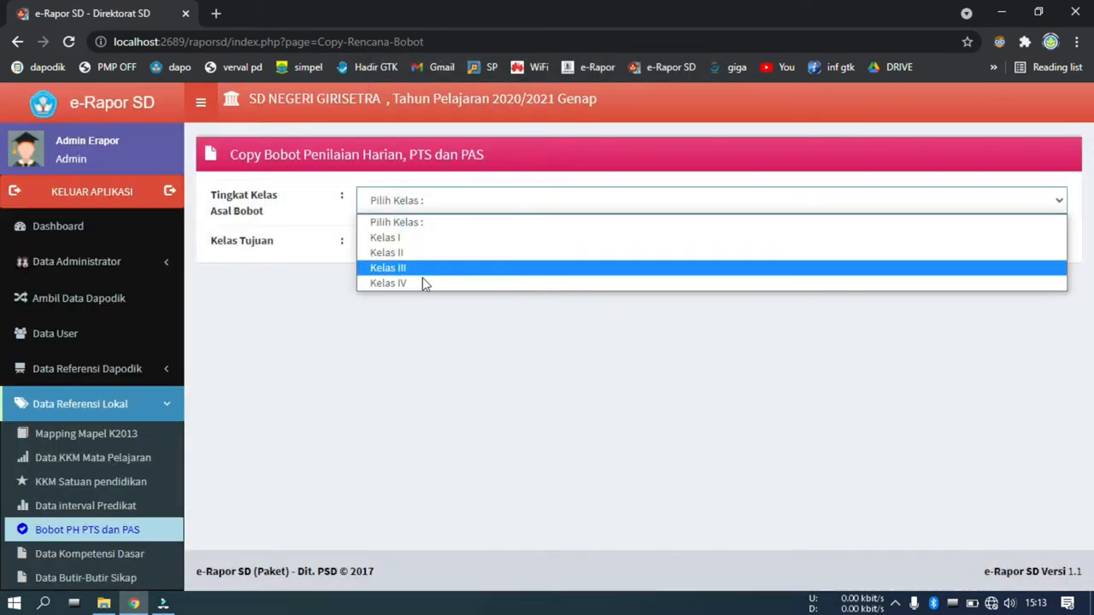
pyautogui.click(422, 270)
pyautogui.click(413, 246)
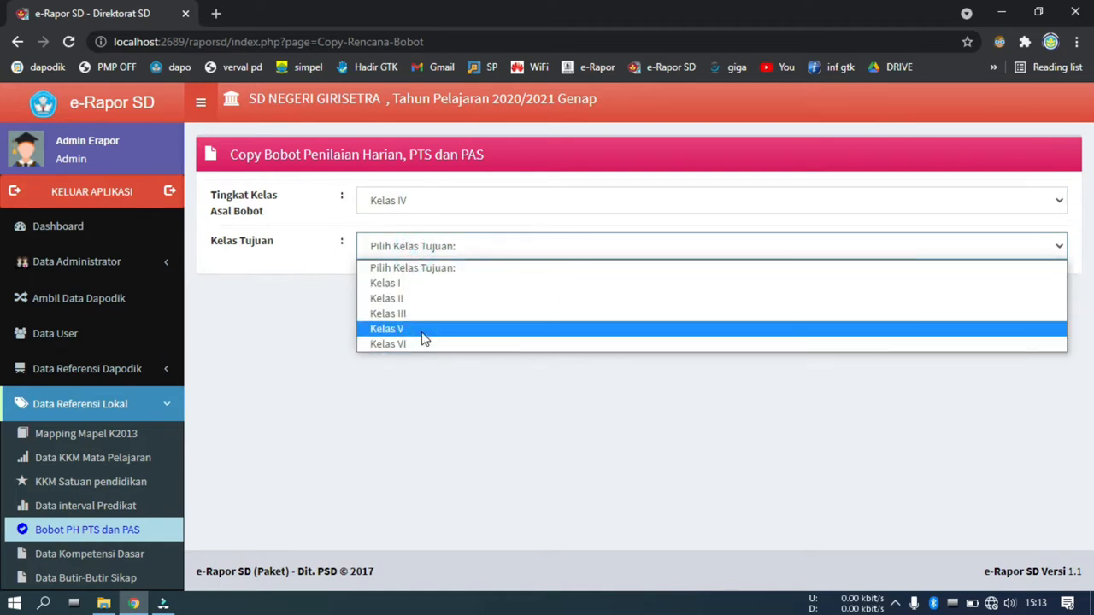
pyautogui.click(423, 329)
pyautogui.click(968, 280)
pyautogui.click(630, 131)
pyautogui.click(687, 133)
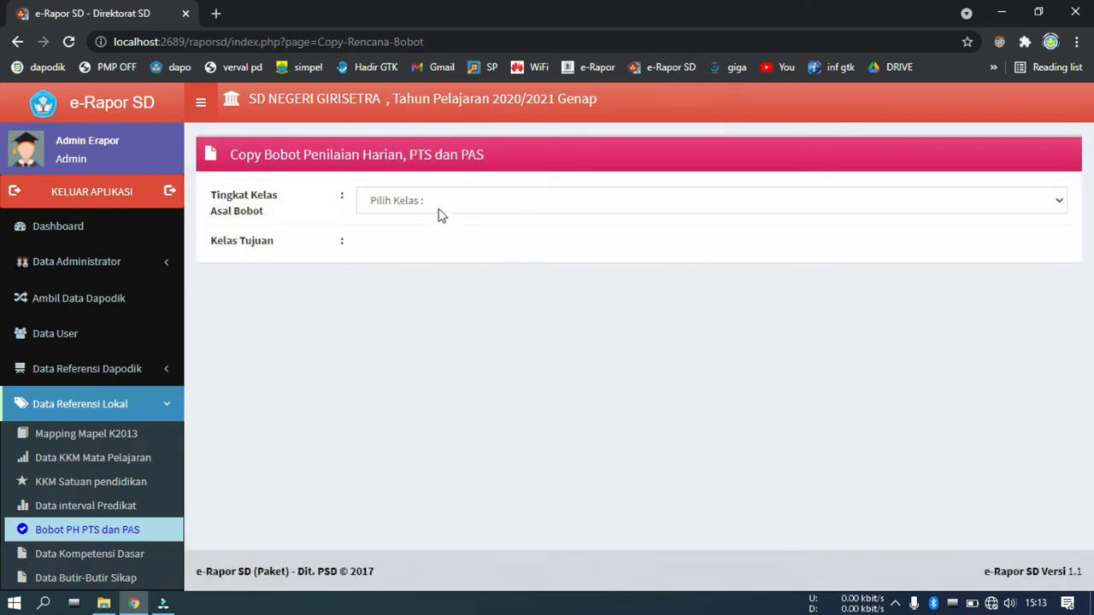
# - Copy the PH, PTS and PAS assessment weights from Kelas V to Kelas VI
pyautogui.click(437, 203)
pyautogui.click(428, 306)
pyautogui.click(410, 249)
pyautogui.click(415, 333)
pyautogui.click(947, 294)
pyautogui.click(630, 132)
pyautogui.click(675, 134)
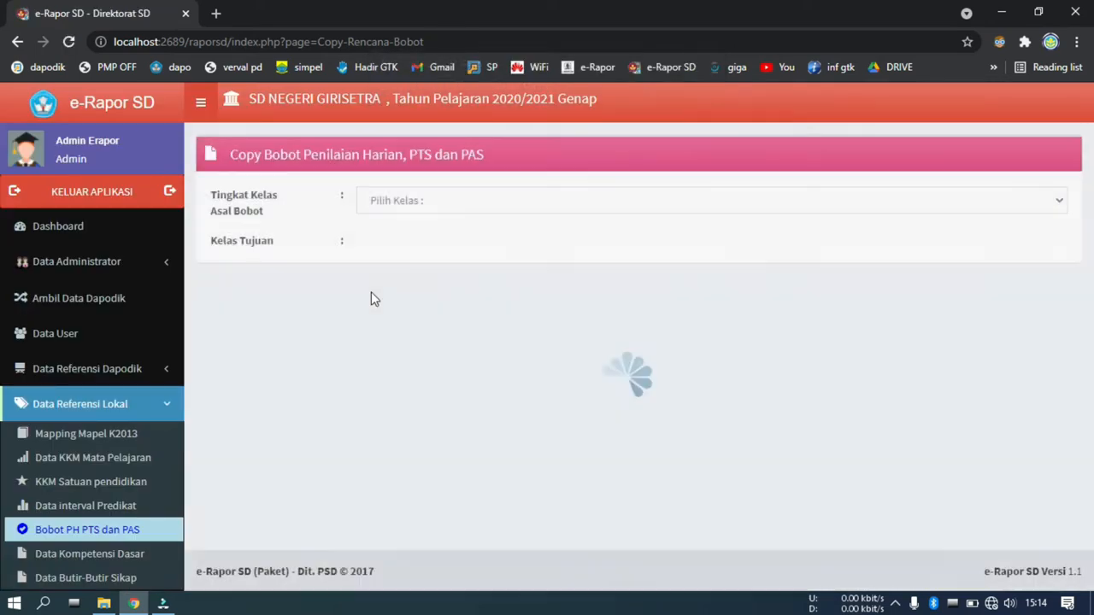
# - Check the Kompetensi Dasar data for Bahasa Sunda and open the Kompetensi Dasar import page
pyautogui.scroll(-3, 111, 444)
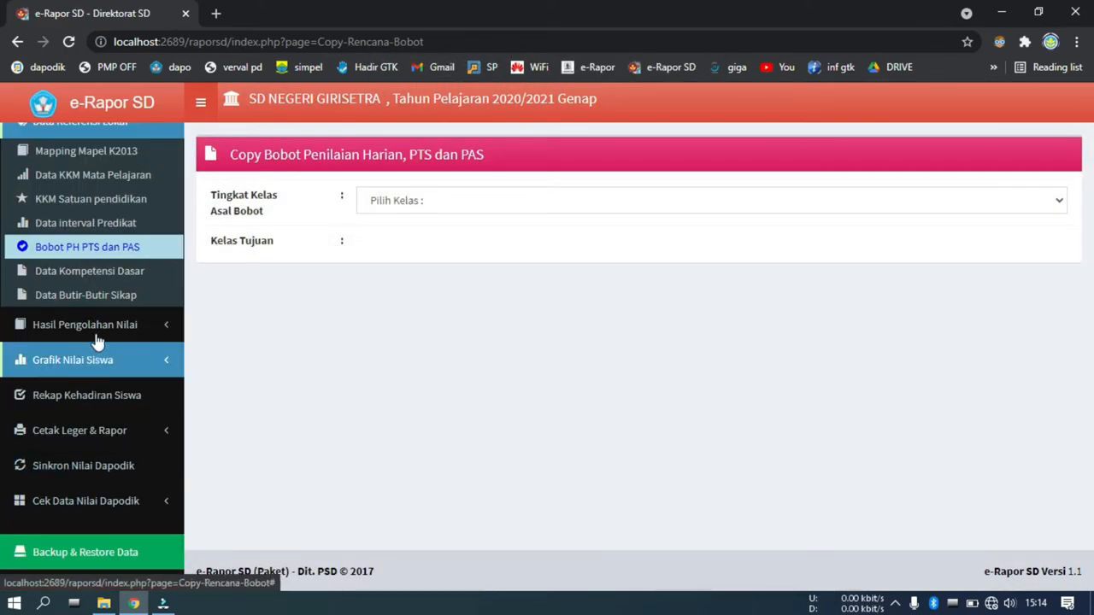
pyautogui.click(89, 271)
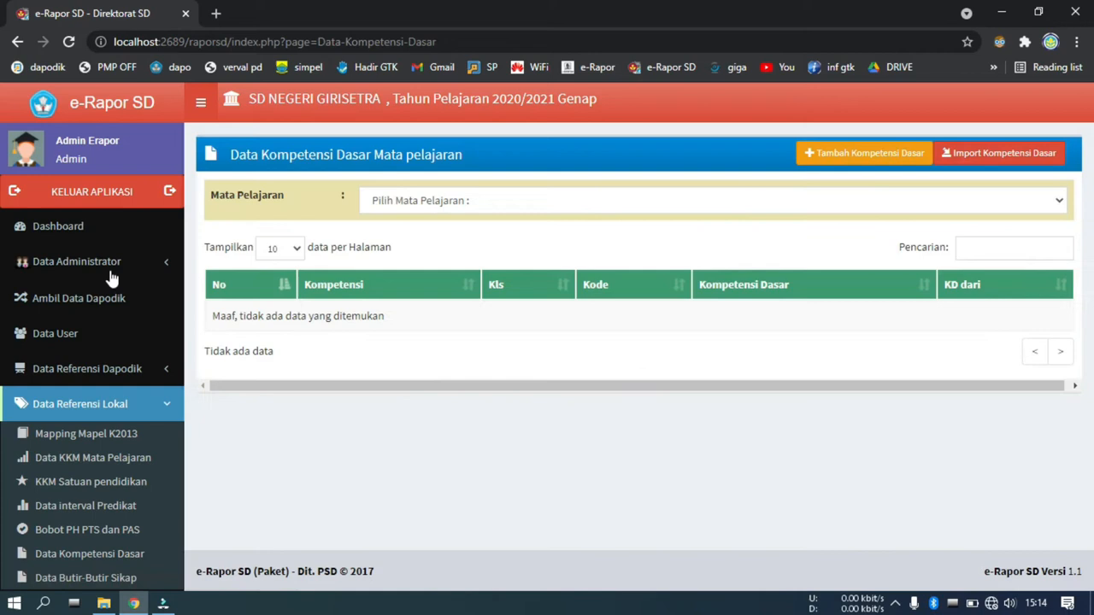
pyautogui.click(444, 200)
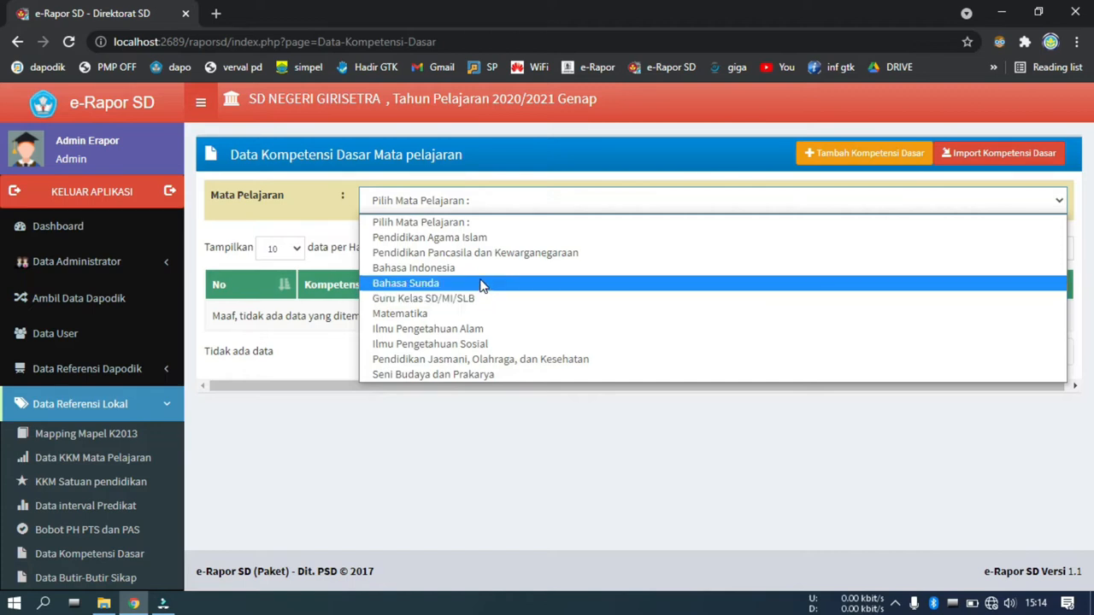
pyautogui.click(411, 285)
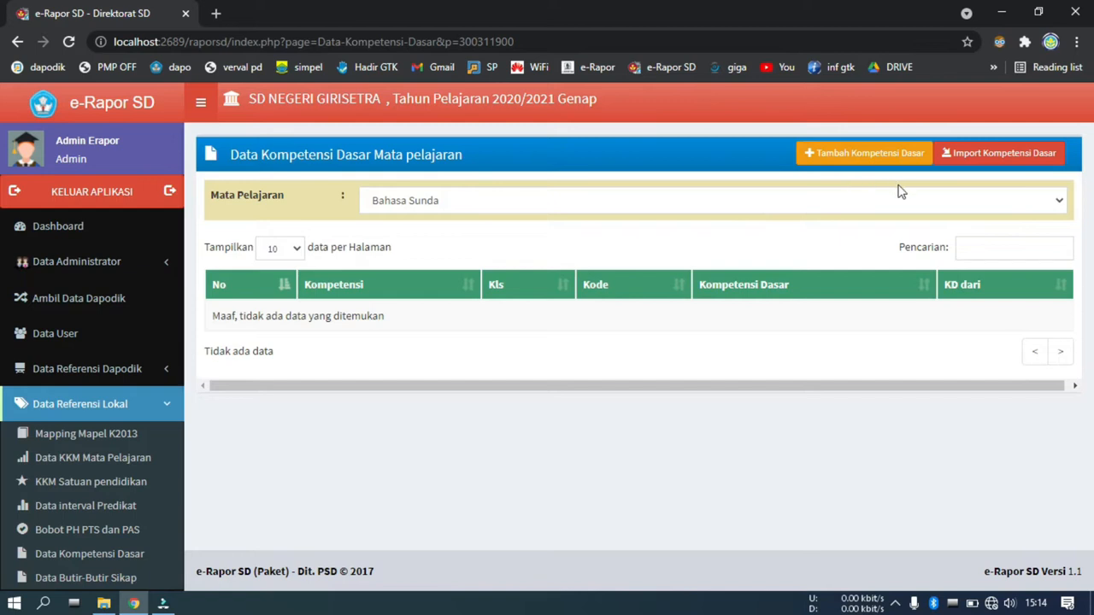
pyautogui.click(993, 156)
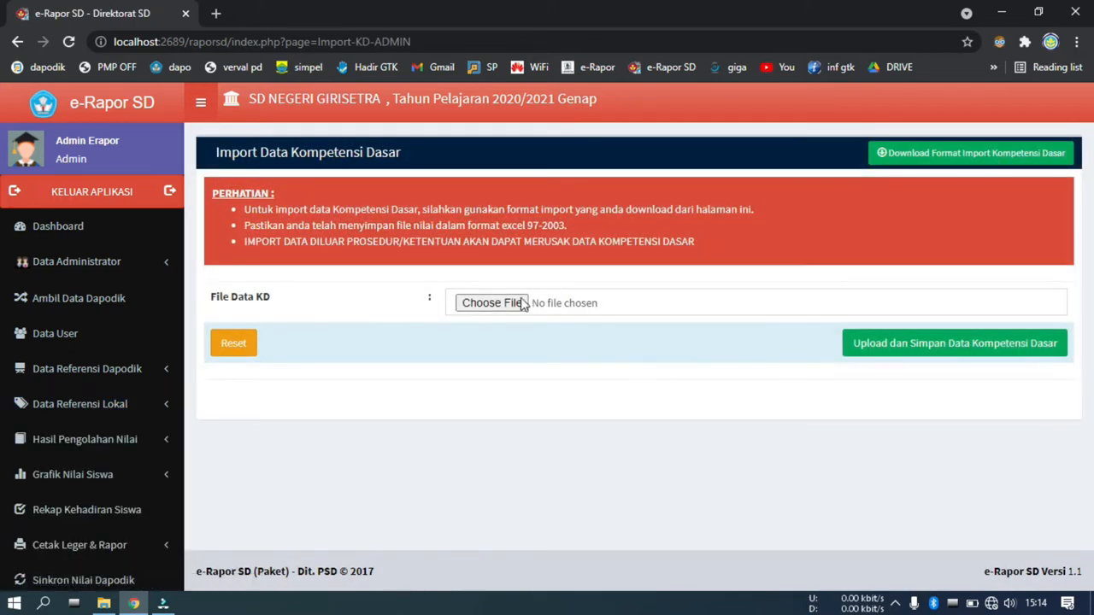
# - Download the Kompetensi Dasar import format for Bahasa Sunda as F_KD_300311900 in Downloads and open the file in Excel
pyautogui.click(915, 163)
pyautogui.click(443, 303)
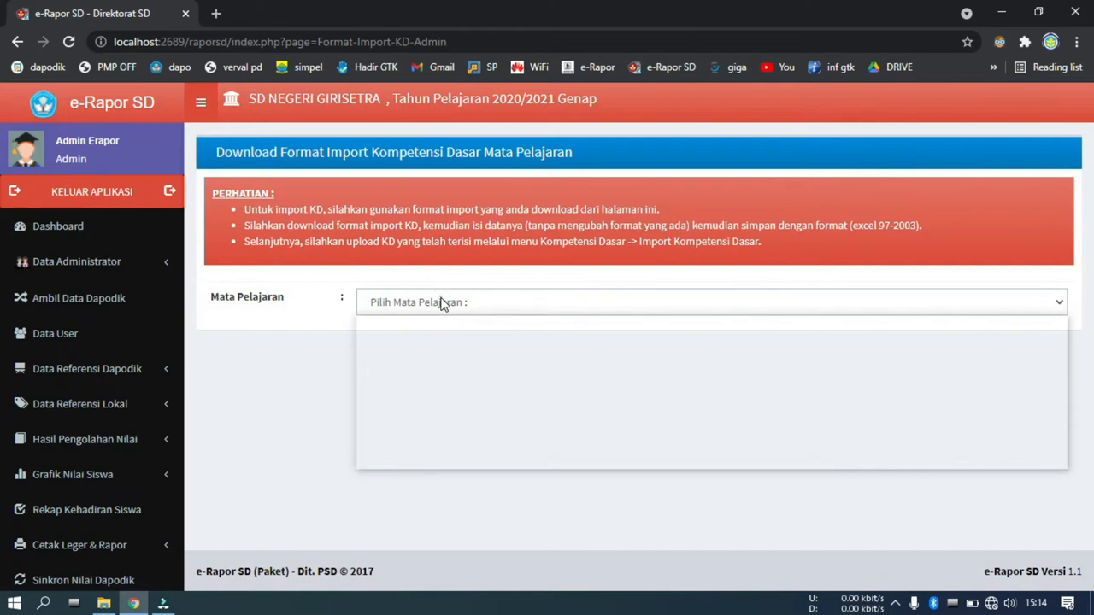
pyautogui.click(458, 389)
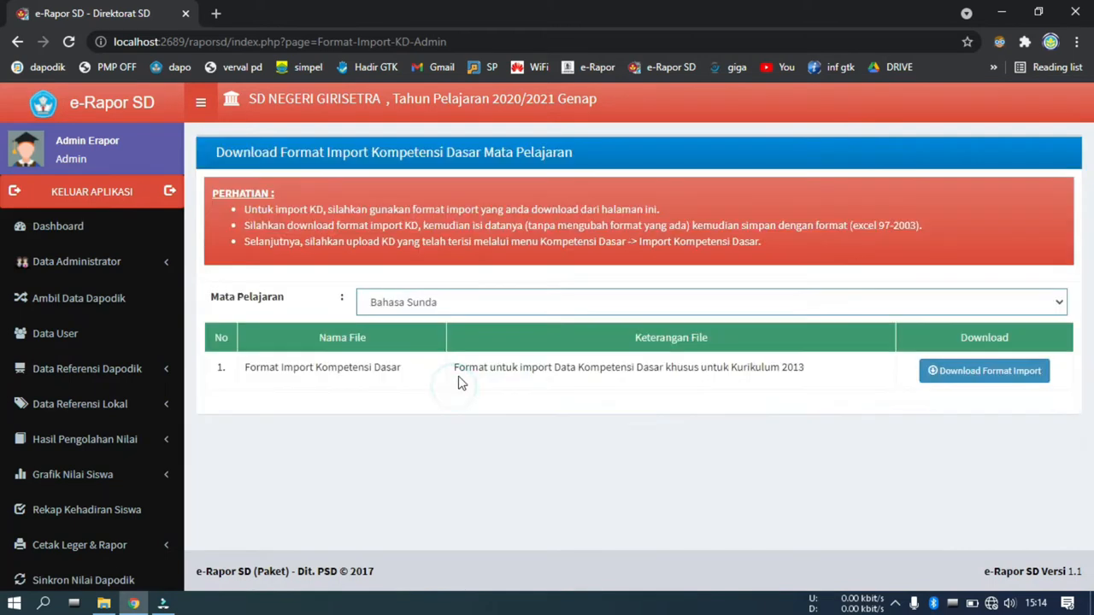
pyautogui.click(943, 386)
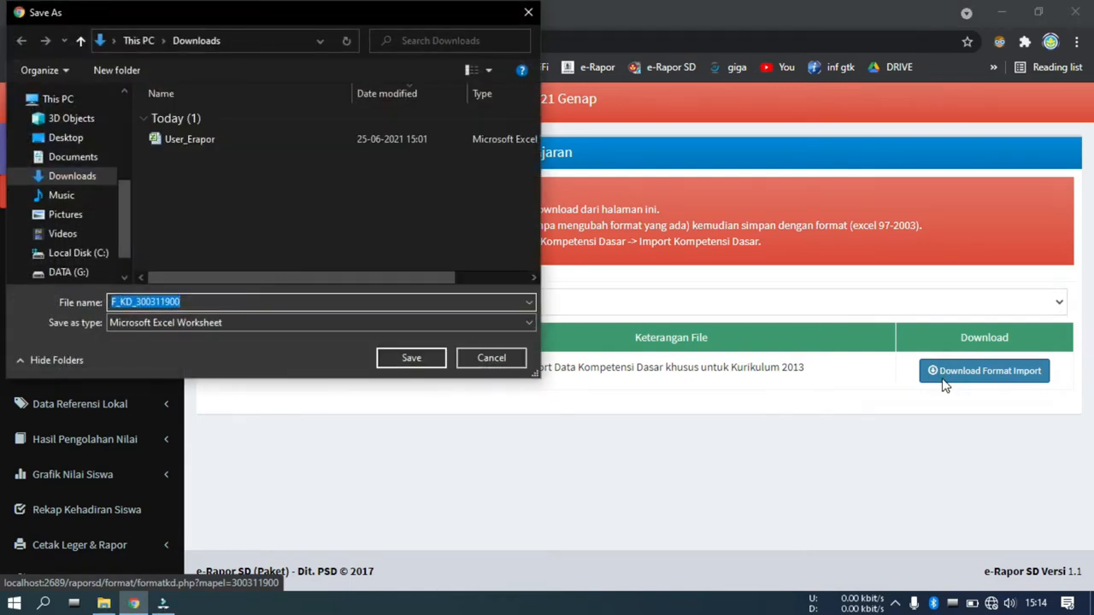
pyautogui.click(408, 358)
pyautogui.click(124, 569)
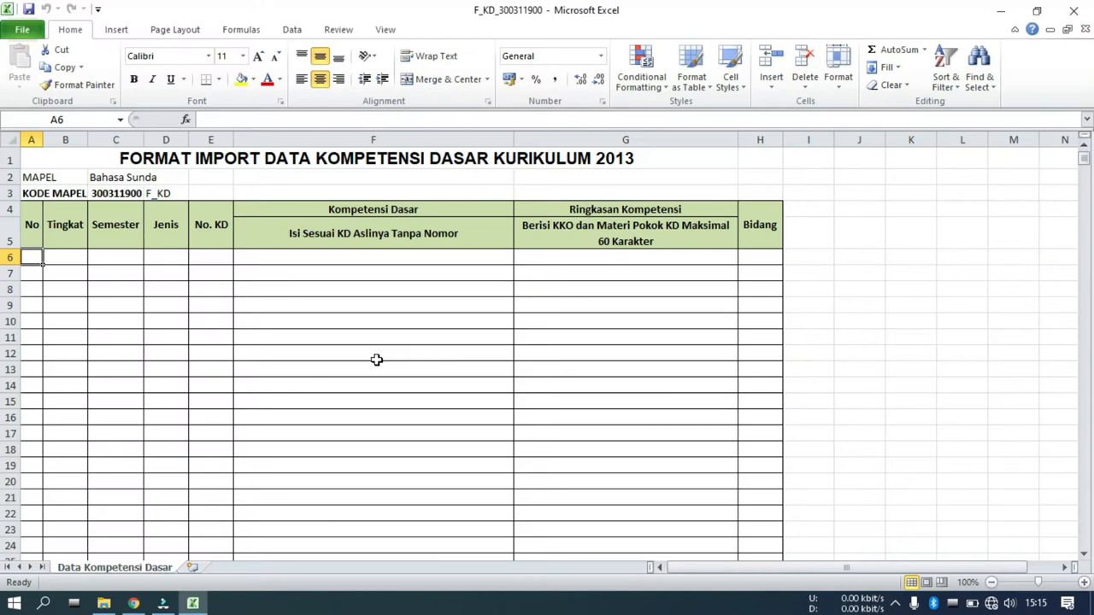
# - Check which values the Semester cell in row 6 of the import template accepts
pyautogui.doubleClick(132, 256)
pyautogui.press('Return')
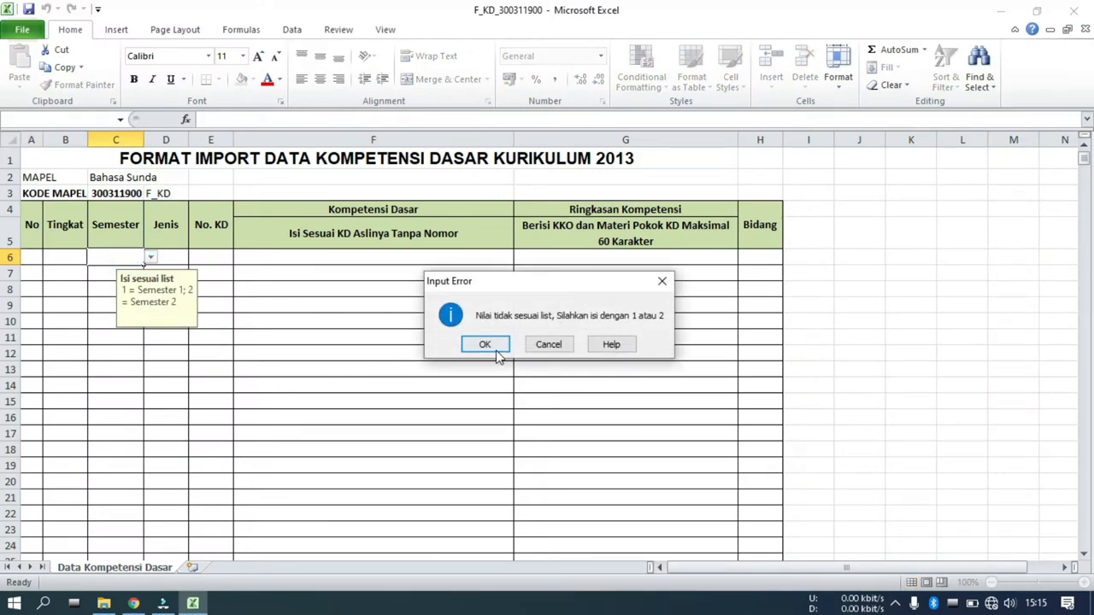
pyautogui.click(487, 345)
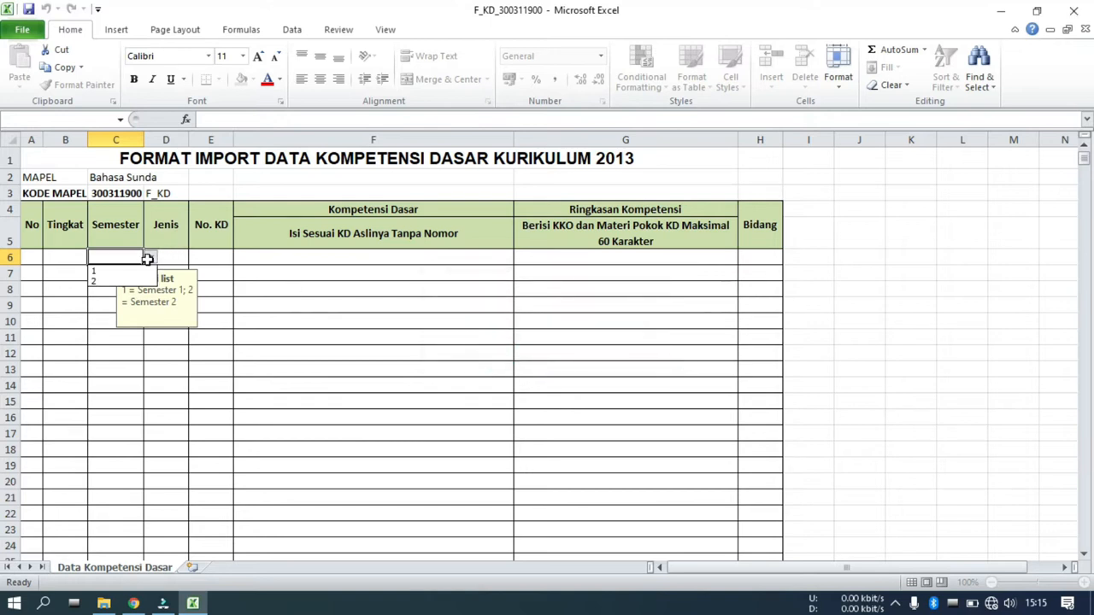
pyautogui.click(228, 279)
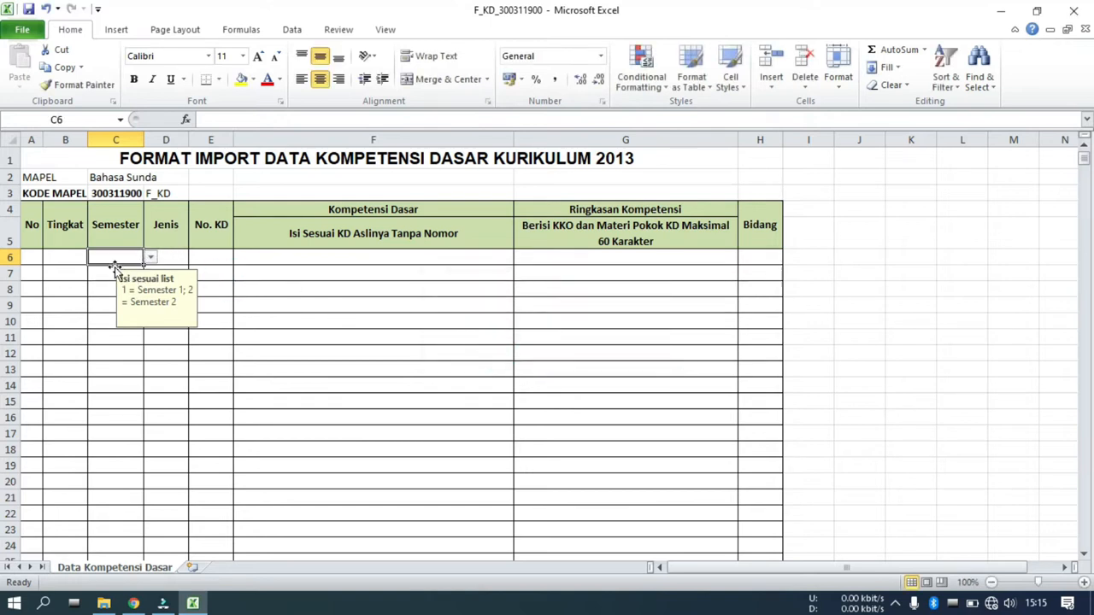
pyautogui.click(36, 259)
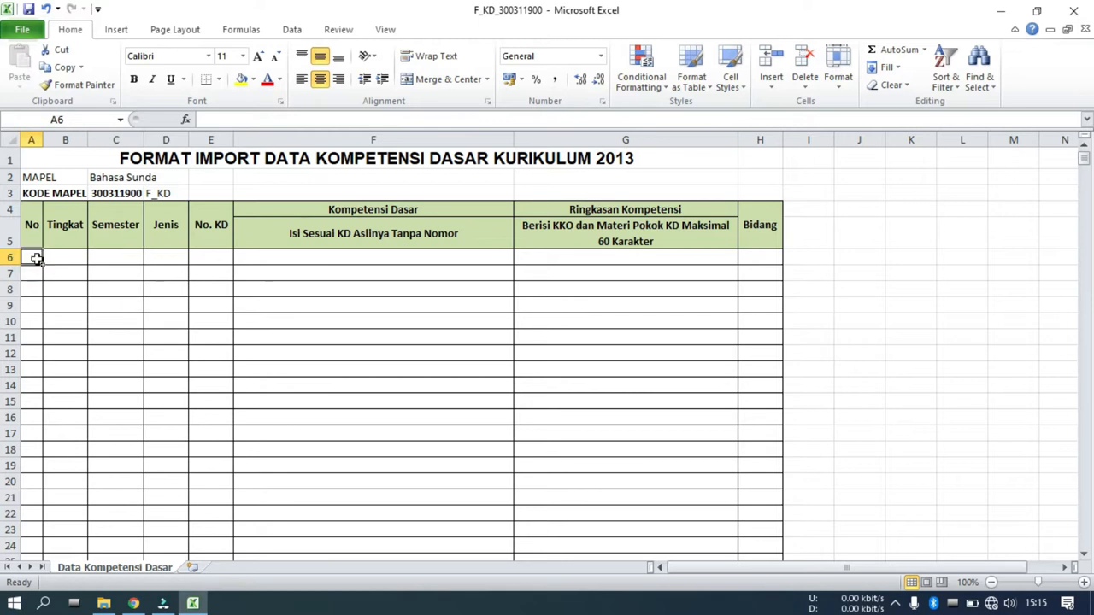
# - Check the level choices for row 6 and enter 1 as its Tingkat, accepting the value outside the list
pyautogui.click(64, 259)
pyautogui.click(94, 258)
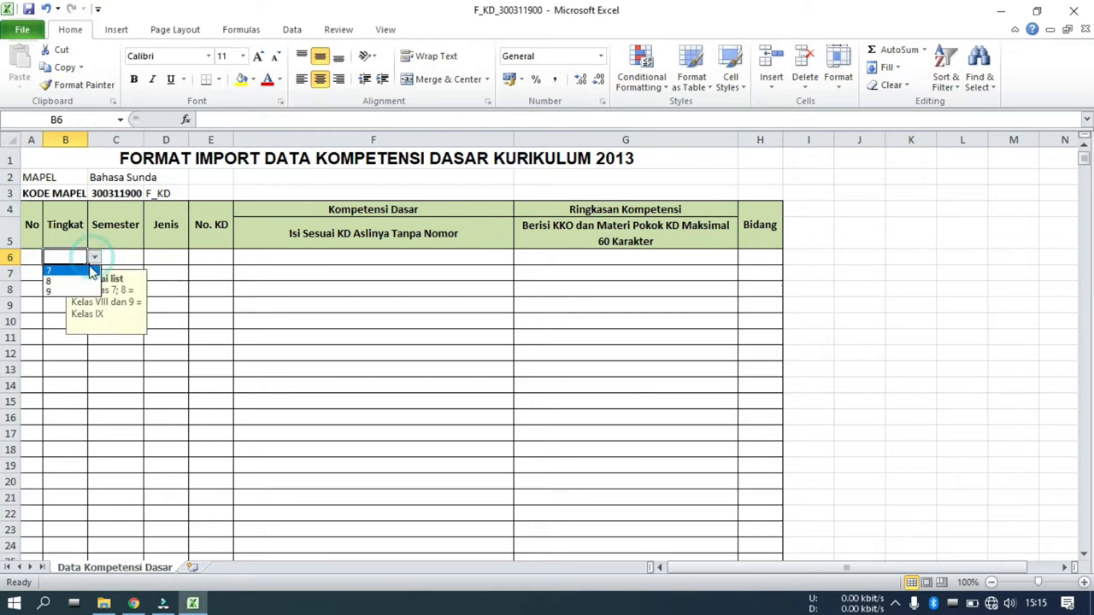
pyautogui.click(75, 256)
pyautogui.doubleClick(74, 256)
pyautogui.write('1')
pyautogui.press('Return')
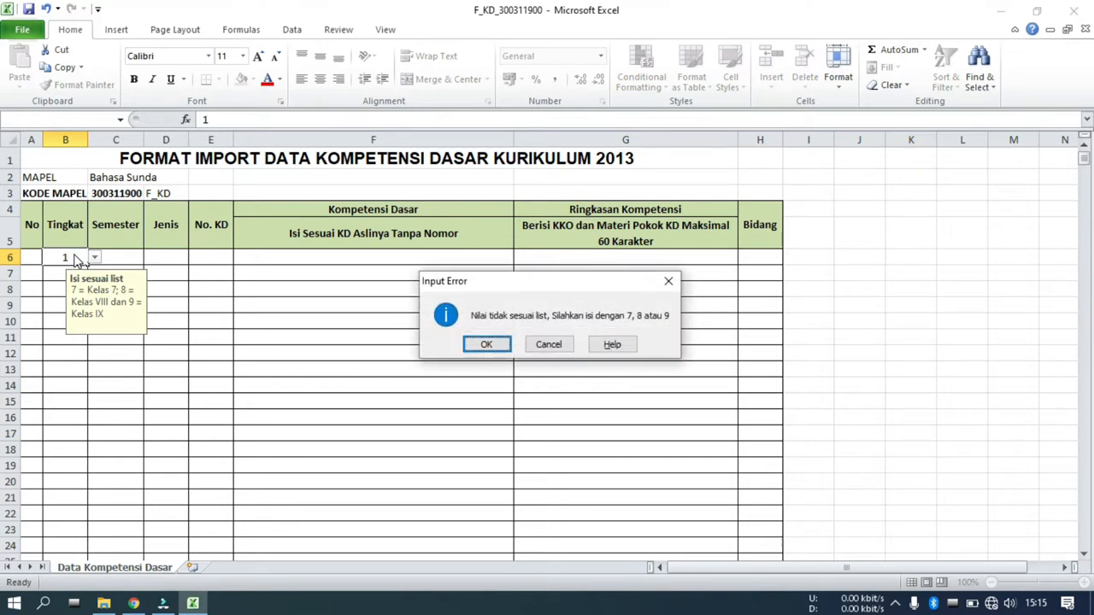
pyautogui.press('Return')
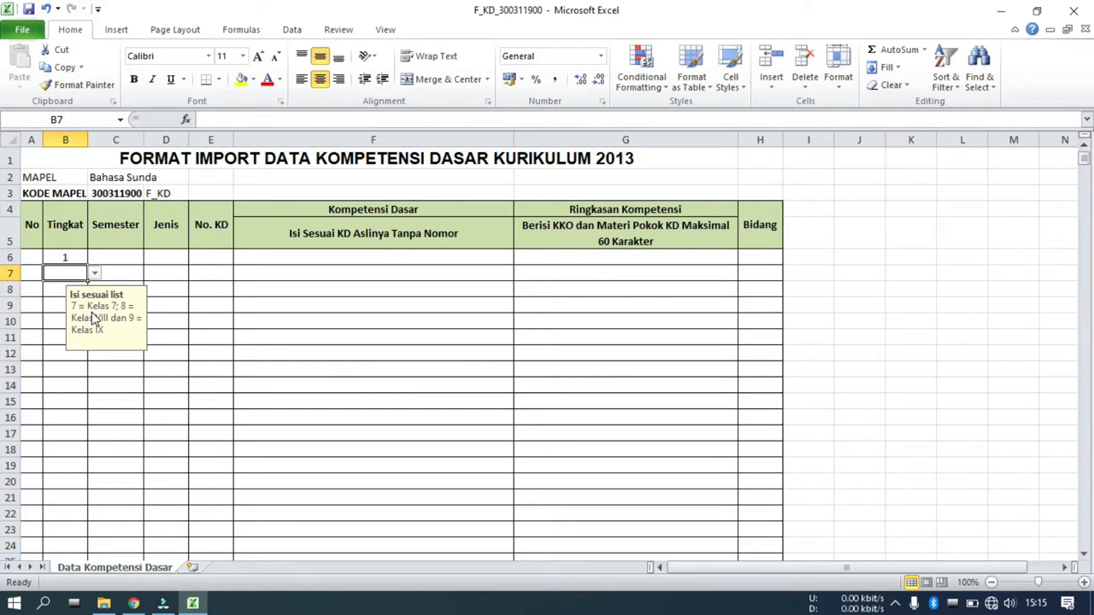
# - Enter 1 as the Tingkat in rows 7 and 8 as well
pyautogui.click(94, 274)
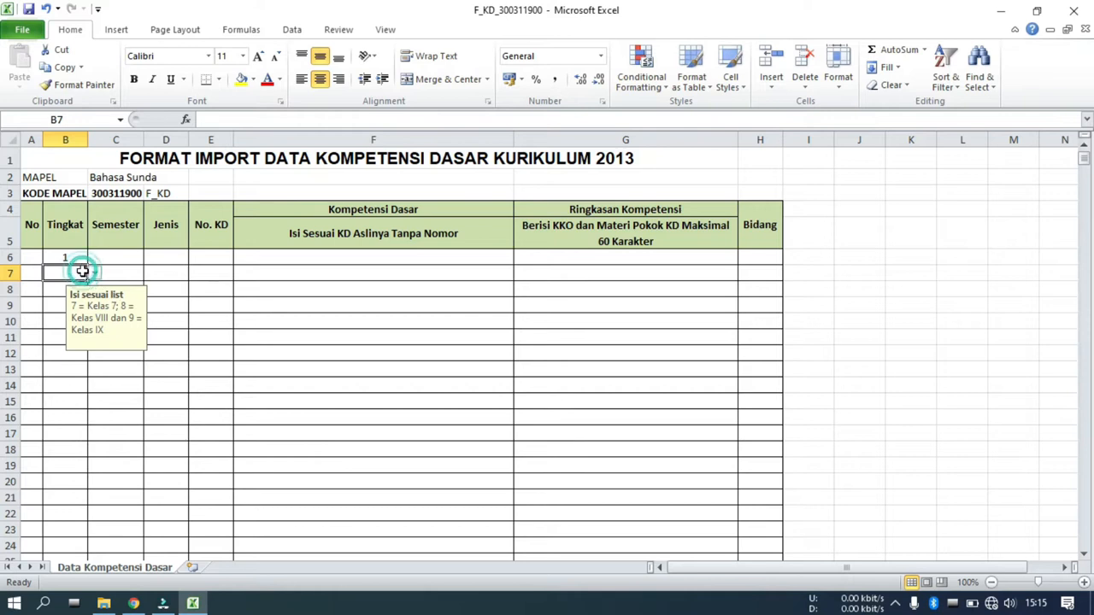
pyautogui.click(77, 275)
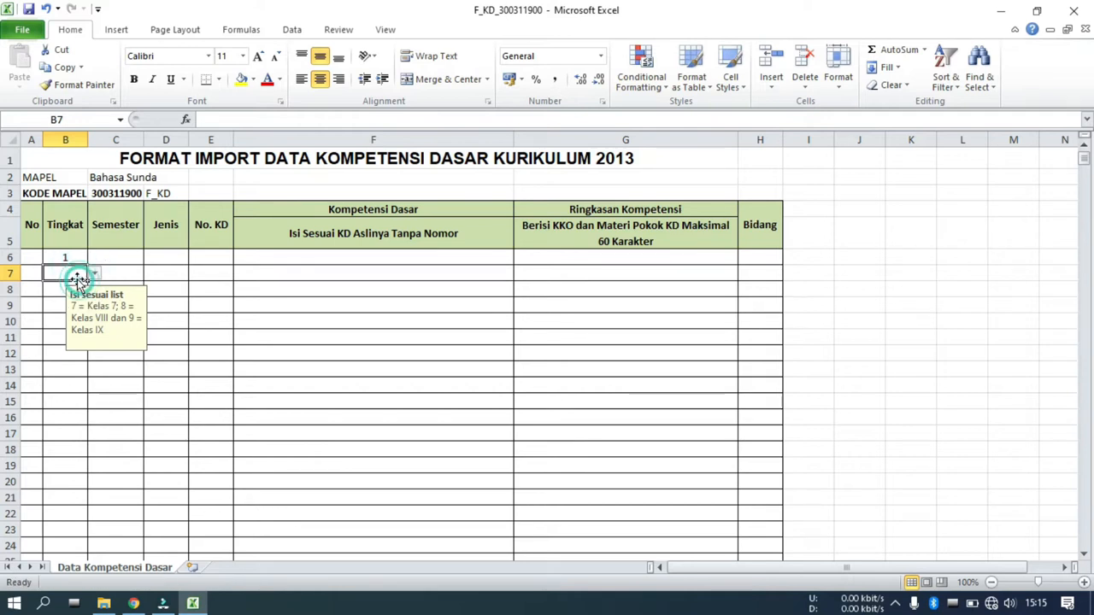
pyautogui.write('1')
pyautogui.press('Return')
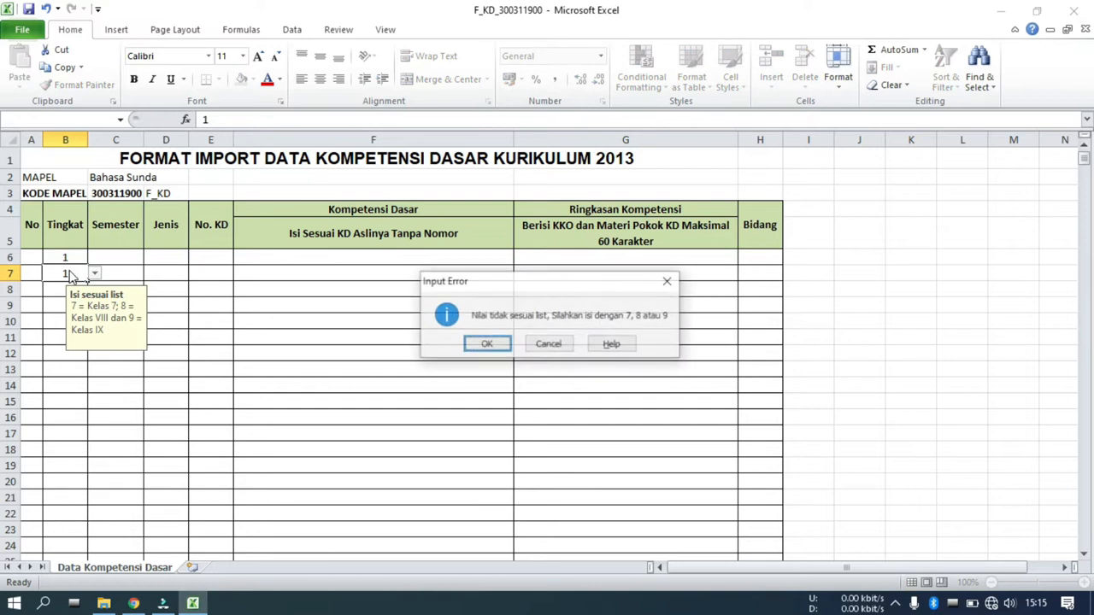
pyautogui.press('Escape')
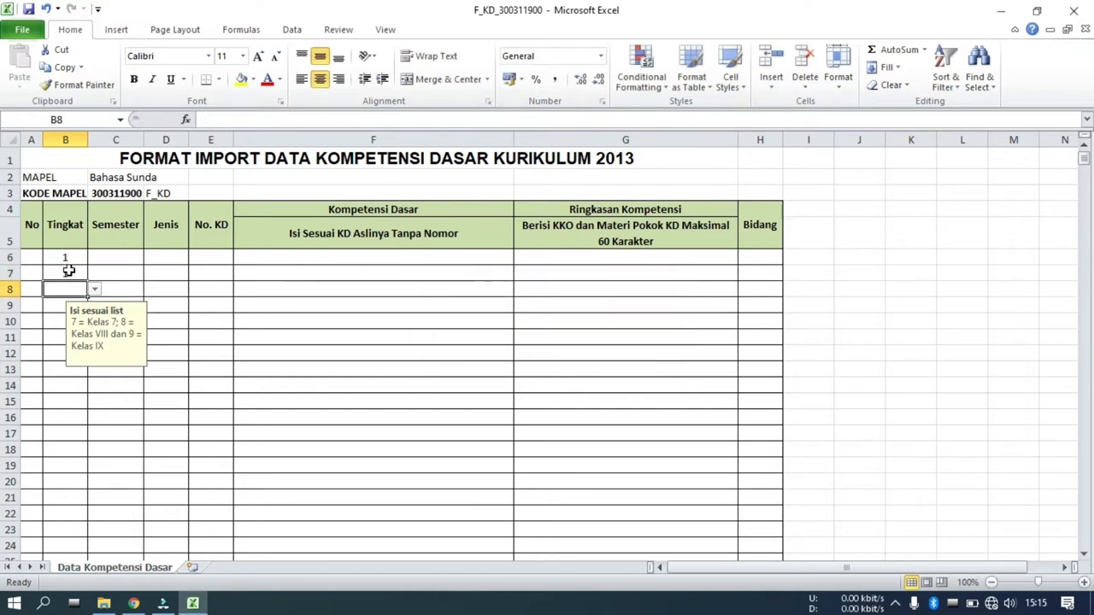
pyautogui.write('1')
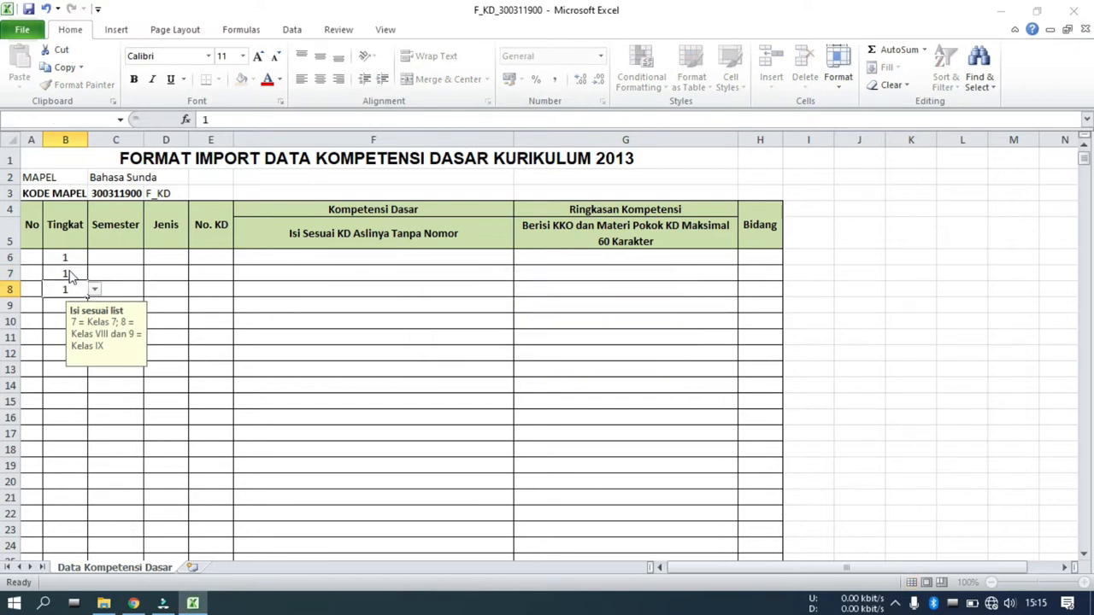
pyautogui.press('Return')
pyautogui.press('Return')
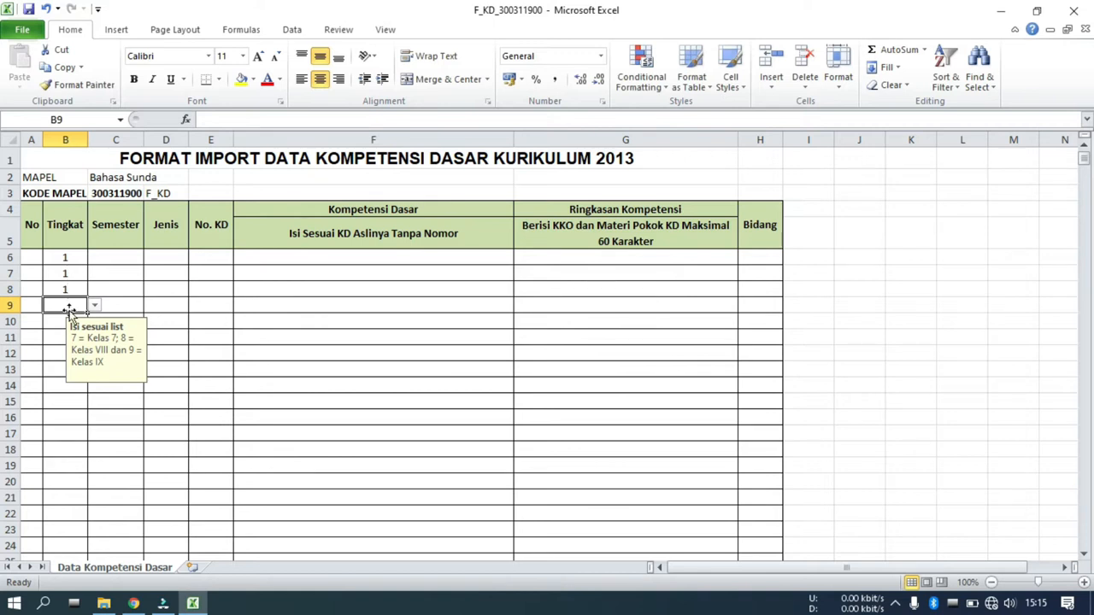
# - Set the Semester in row 6 to 1 and show the Semester choices for row 7
pyautogui.click(78, 272)
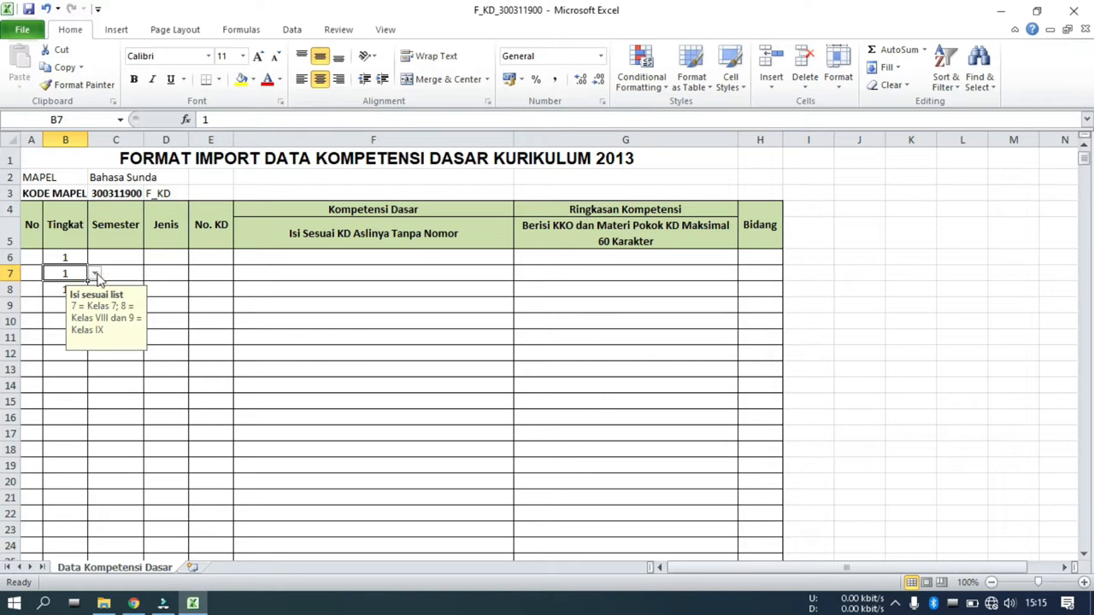
pyautogui.click(108, 256)
pyautogui.click(152, 259)
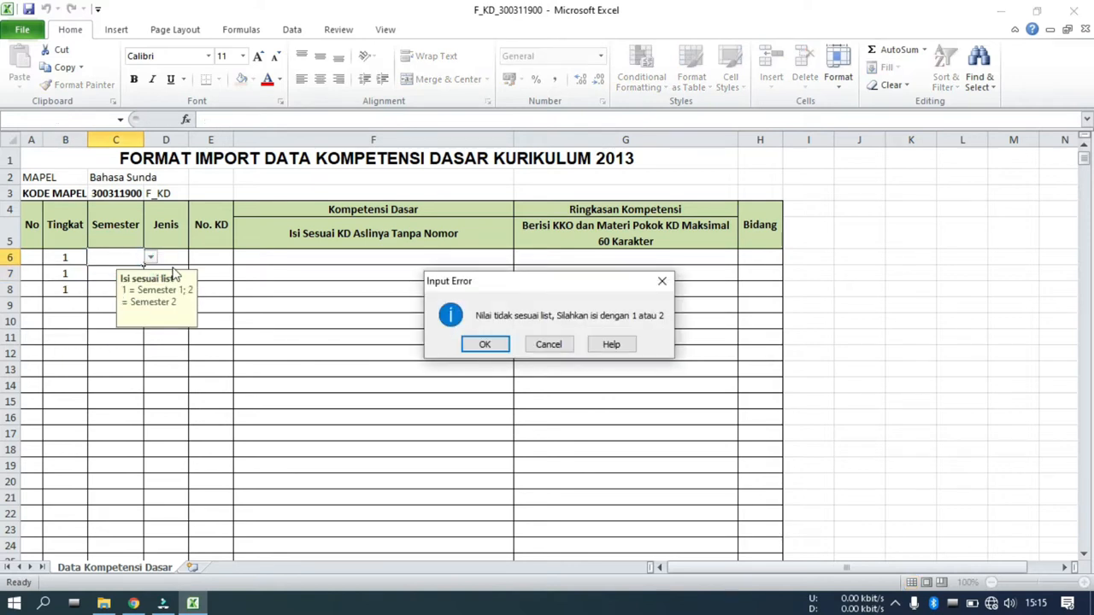
pyautogui.click(494, 342)
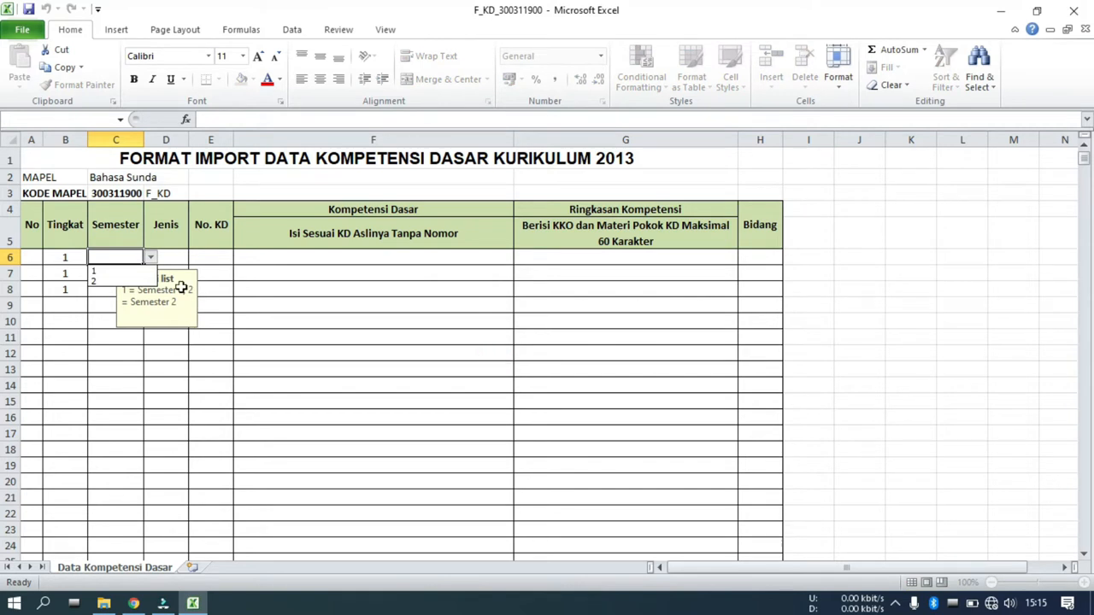
pyautogui.click(134, 271)
pyautogui.click(113, 272)
pyautogui.click(151, 272)
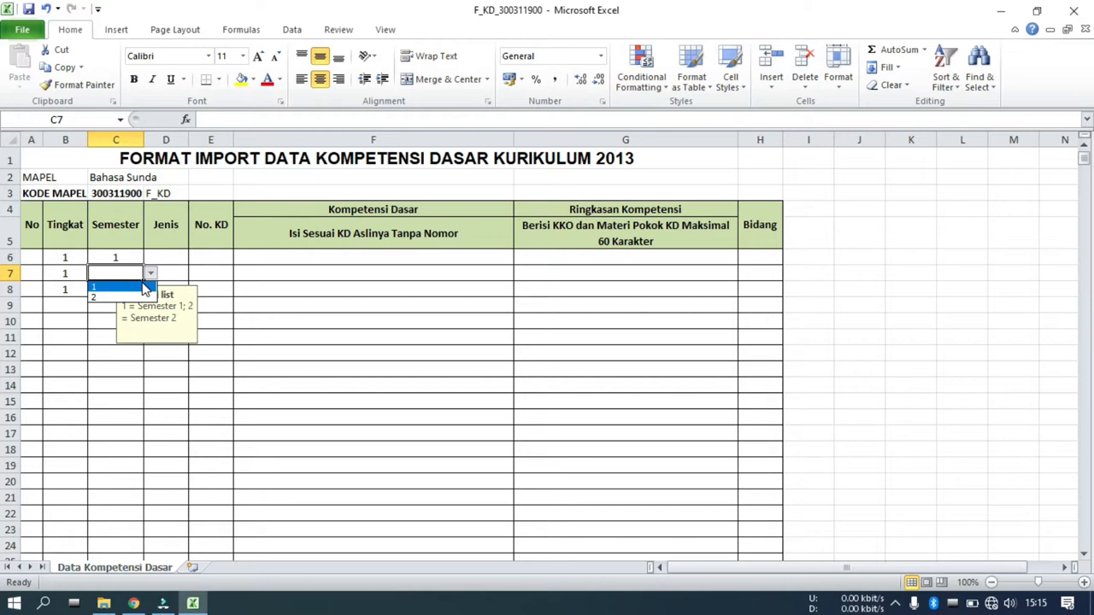
# - Look over the remaining template rows and close the workbook without saving the changes
pyautogui.scroll(-15, 305, 356)
pyautogui.scroll(7, 306, 353)
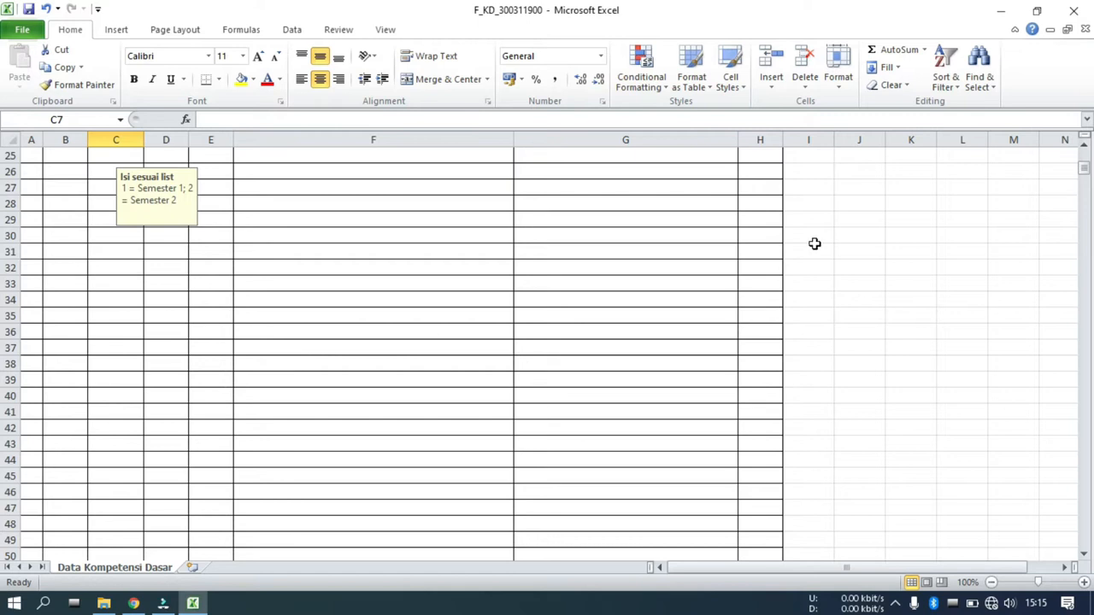
pyautogui.click(1073, 10)
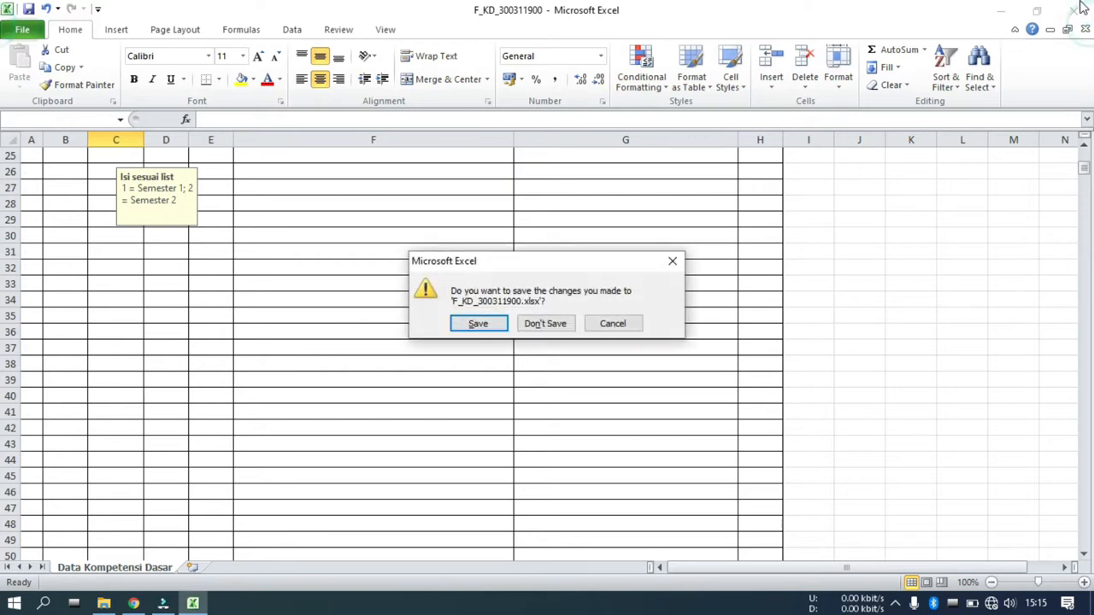
pyautogui.click(554, 324)
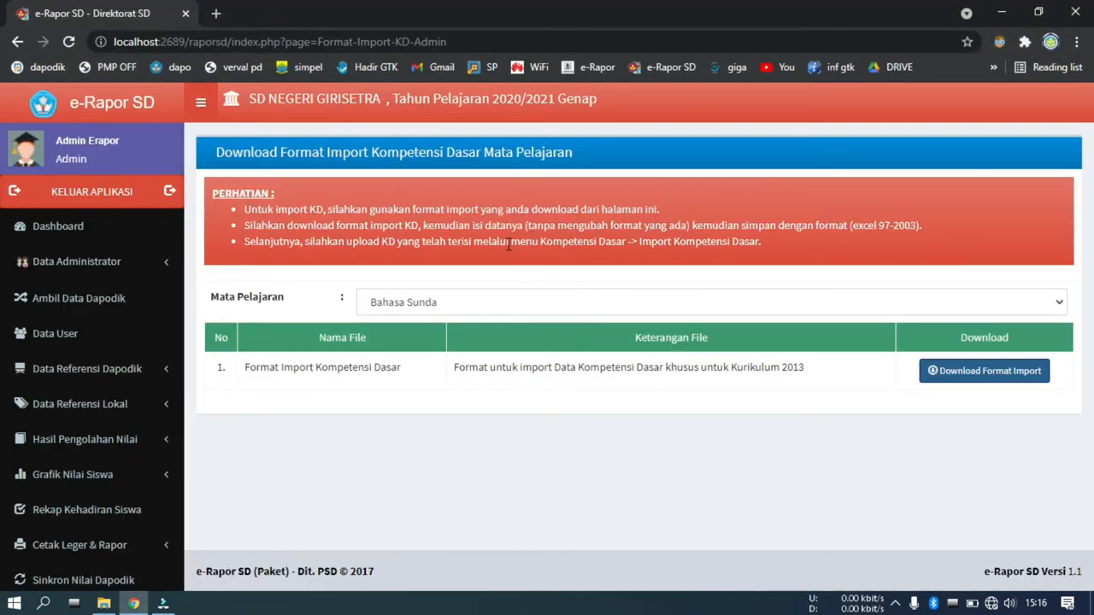
# - Return to the Data Kompetensi Dasar page and open the form for adding a Kompetensi Dasar manually
pyautogui.click(17, 41)
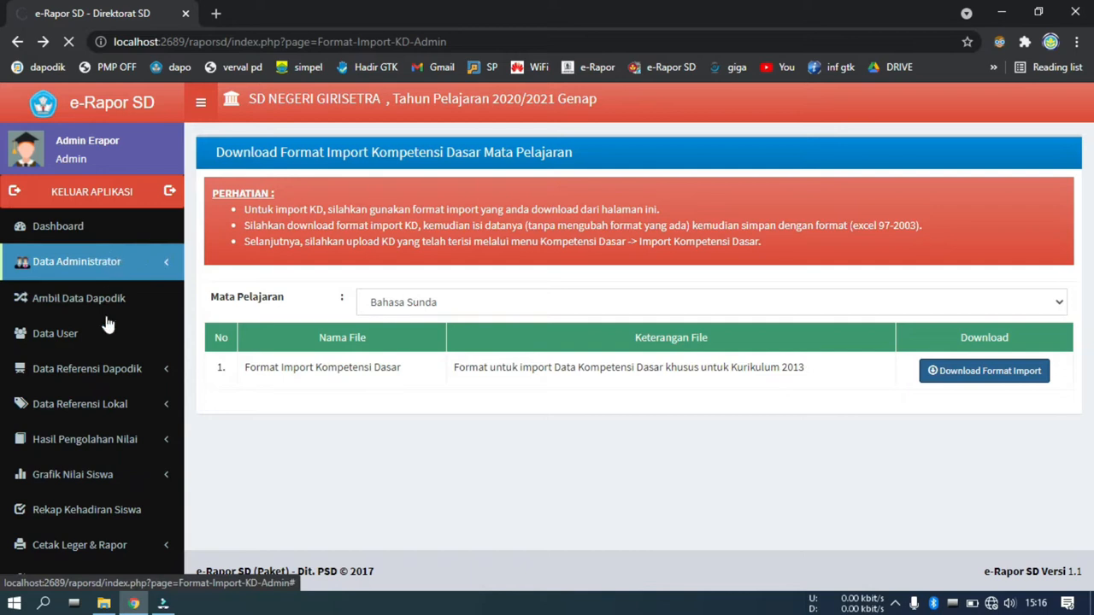
pyautogui.scroll(-2, 101, 461)
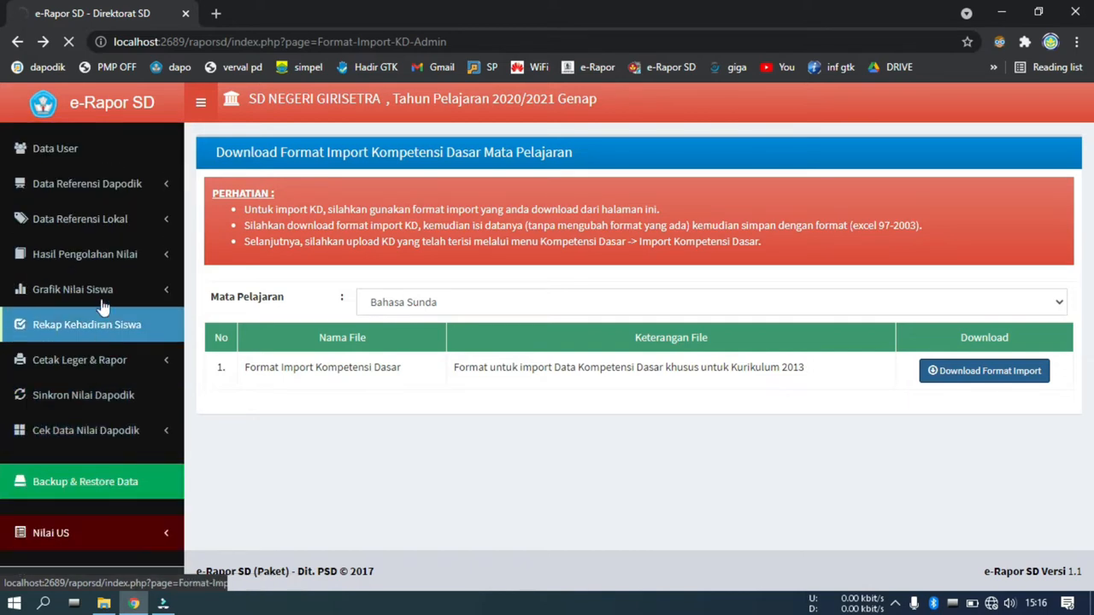
pyautogui.click(108, 215)
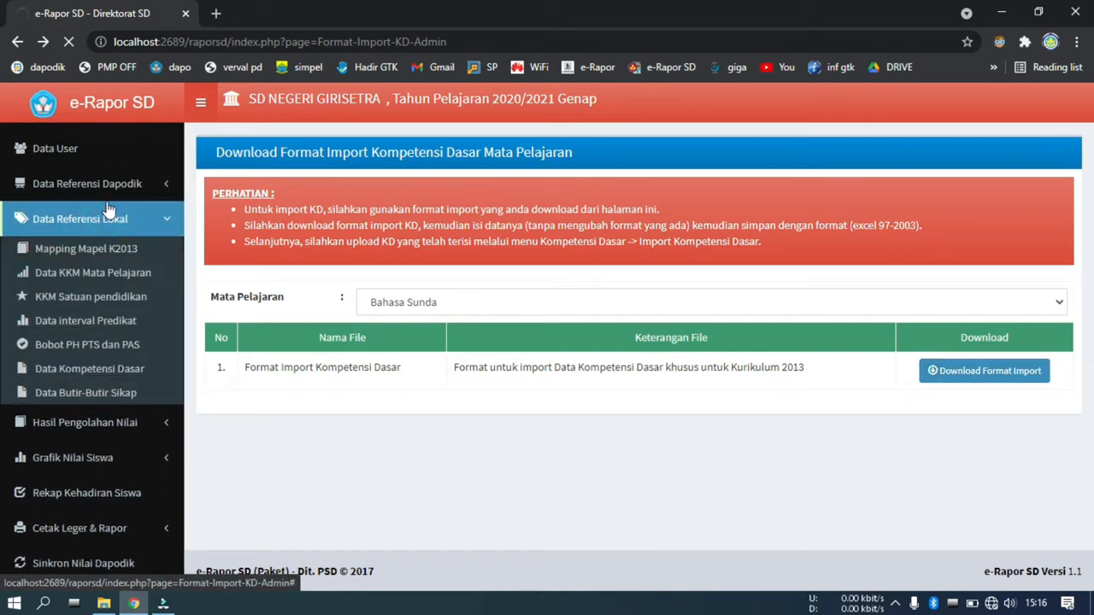
pyautogui.click(98, 368)
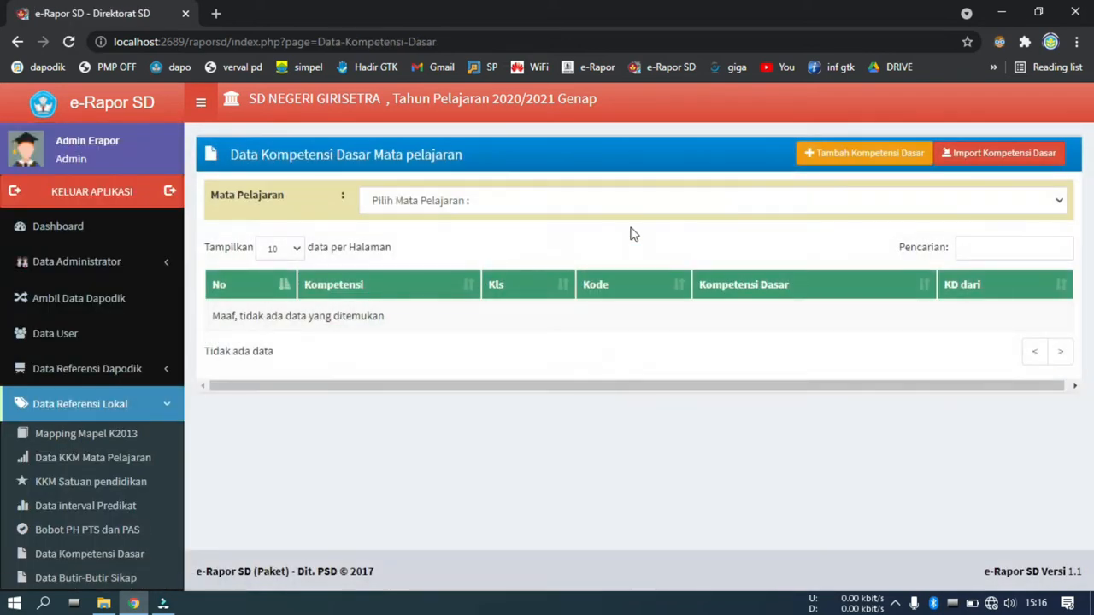
pyautogui.click(827, 153)
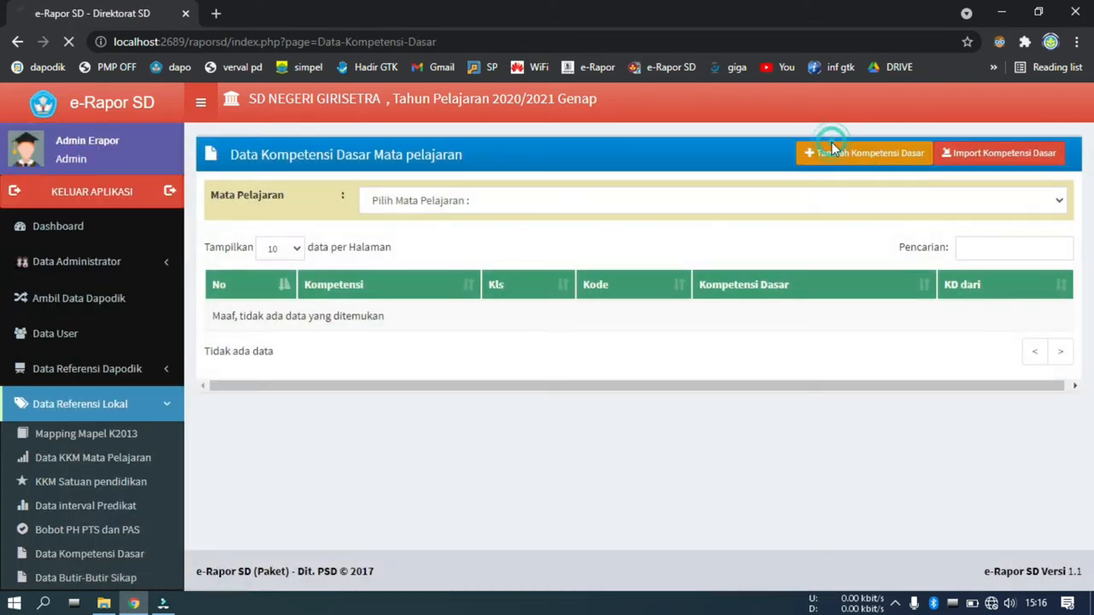
# - Set the new entry's subject to Bahasa Sunda, its education level to I and its type to Pengetahuan
pyautogui.click(403, 303)
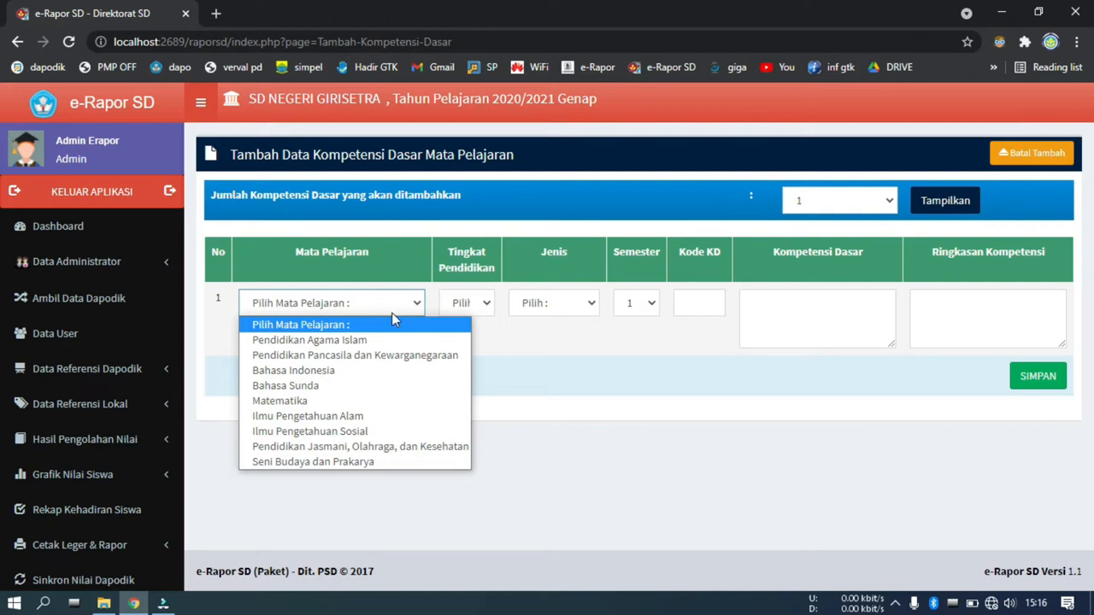
pyautogui.click(360, 384)
pyautogui.click(467, 305)
pyautogui.click(462, 342)
pyautogui.click(530, 307)
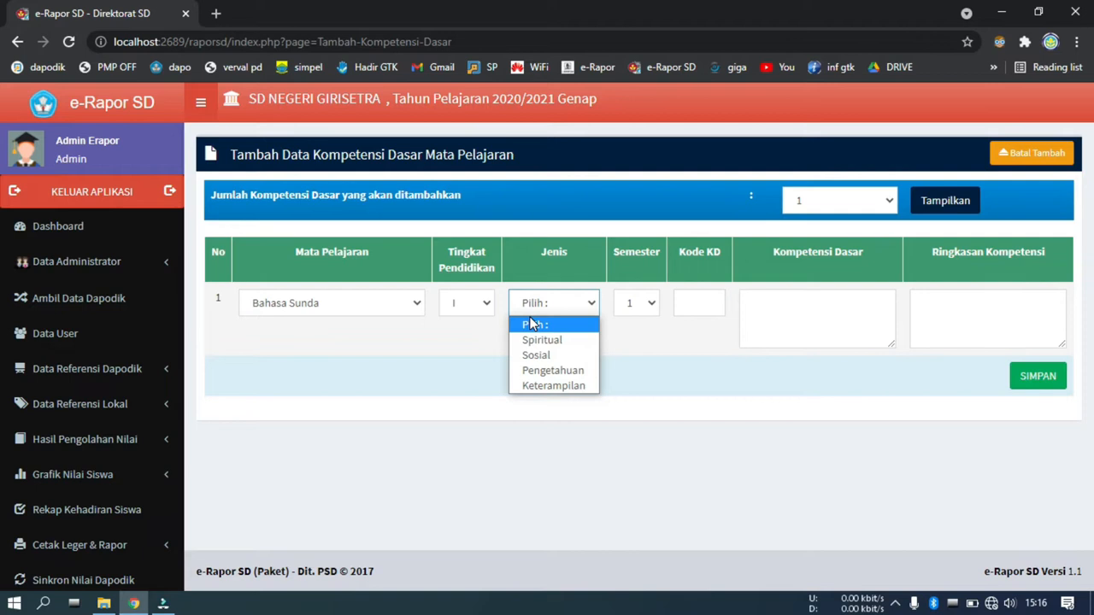
pyautogui.click(545, 373)
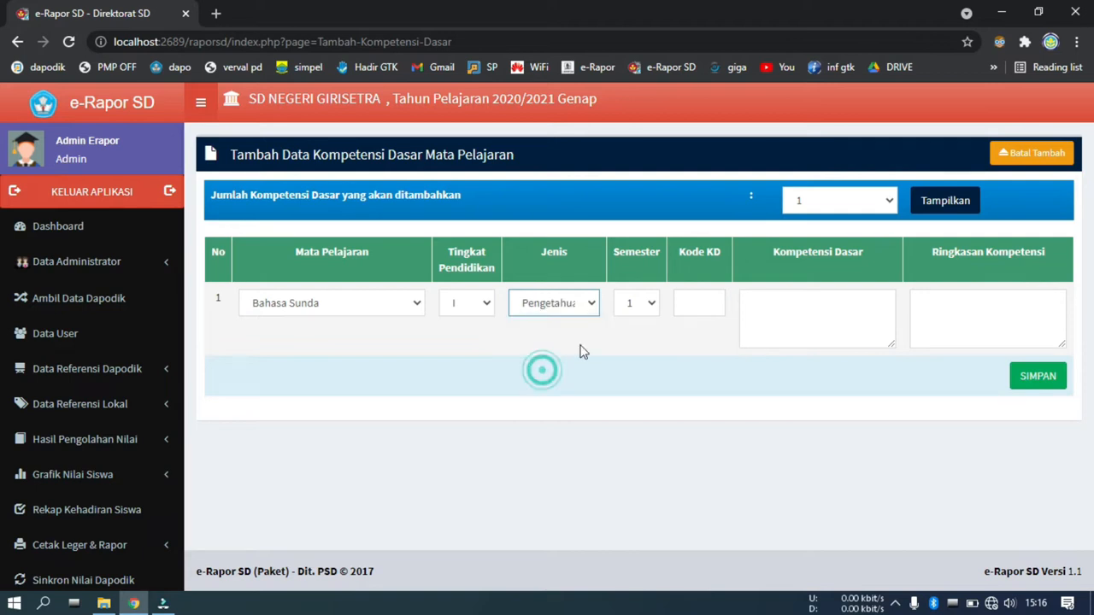
# - Set the entry's semester to 2 and its Kode KD to 3.1, and place the cursor in the Kompetensi Dasar description
pyautogui.click(641, 303)
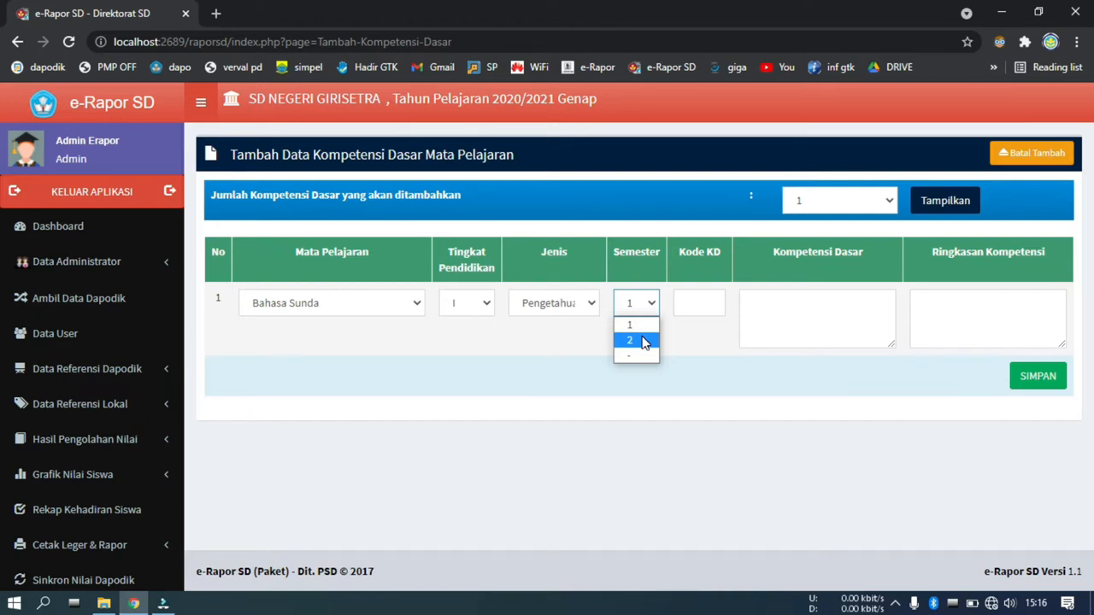
pyautogui.click(643, 341)
pyautogui.click(705, 293)
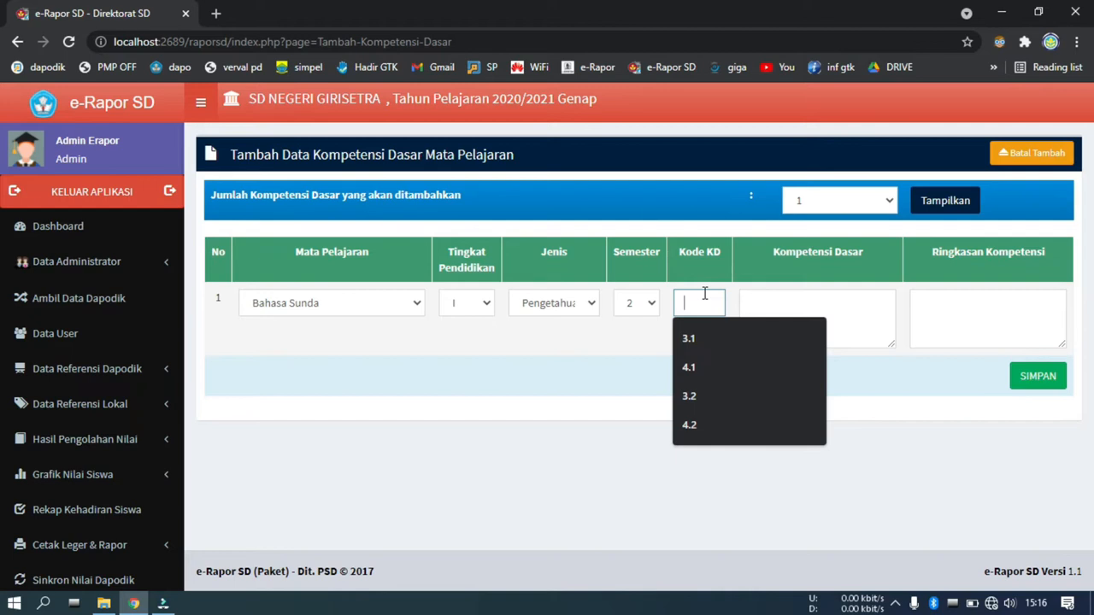
pyautogui.click(750, 337)
pyautogui.click(794, 305)
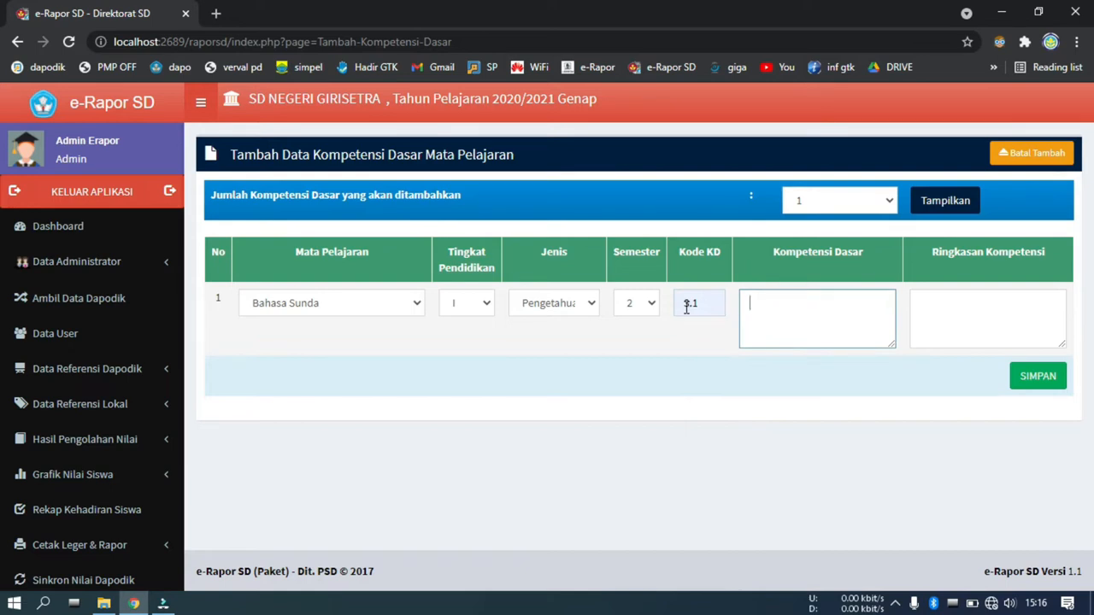
# - Enter "membaca" as both the Kompetensi Dasar description and the Ringkasan Kompetensi, and save the new entry
pyautogui.click(800, 319)
pyautogui.write('membaca')
pyautogui.press('Tab')
pyautogui.write('membaca')
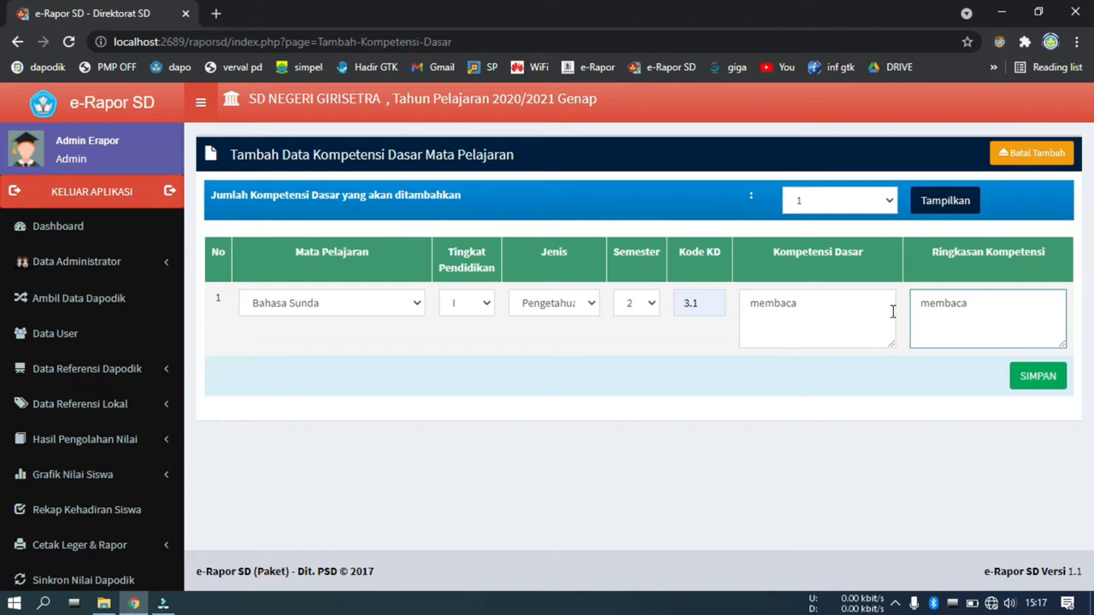
pyautogui.click(1034, 375)
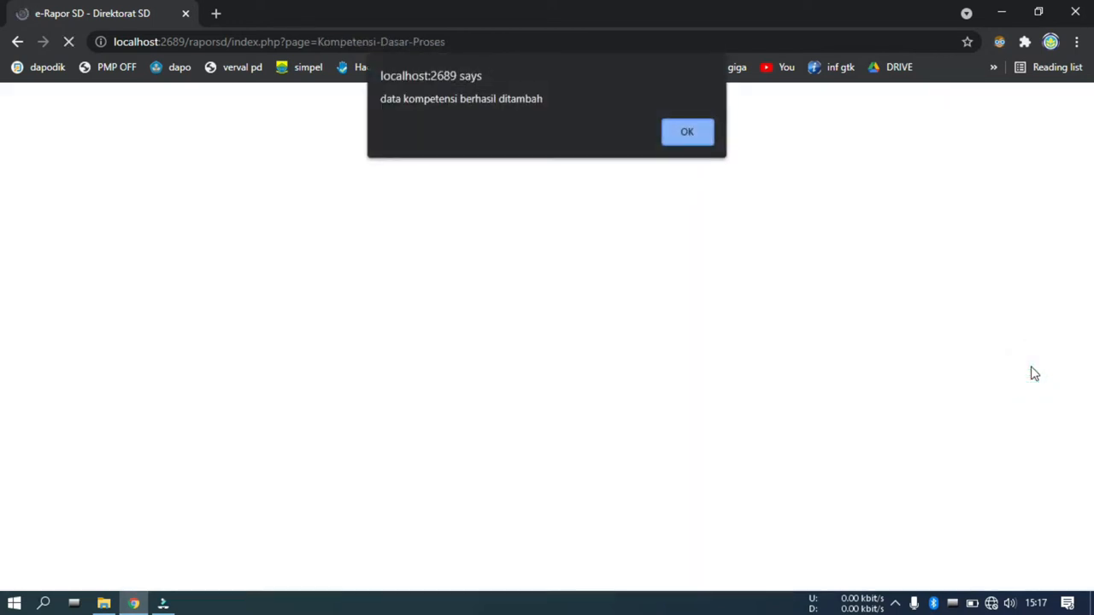
pyautogui.click(691, 139)
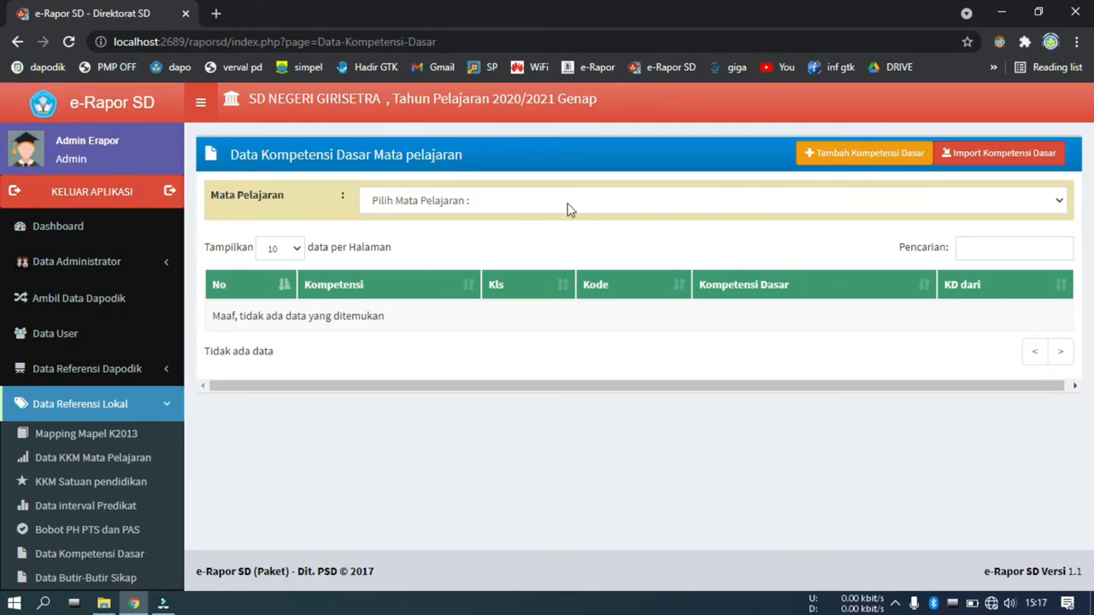
# - Show the Kompetensi Dasar list for Bahasa Sunda and check it for the new entry
pyautogui.click(474, 203)
pyautogui.click(447, 285)
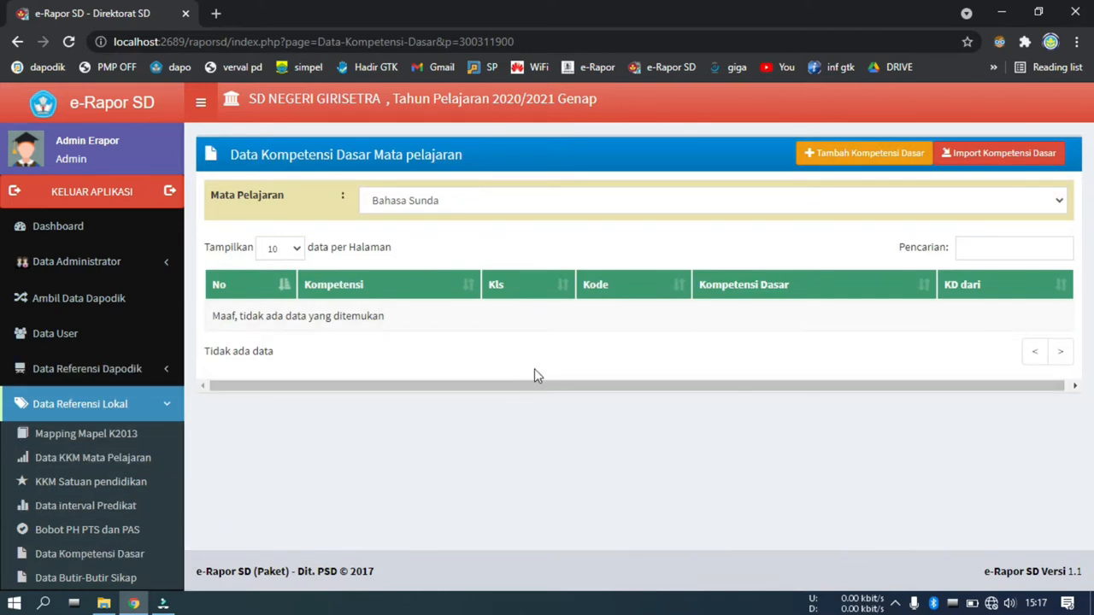
pyautogui.click(683, 209)
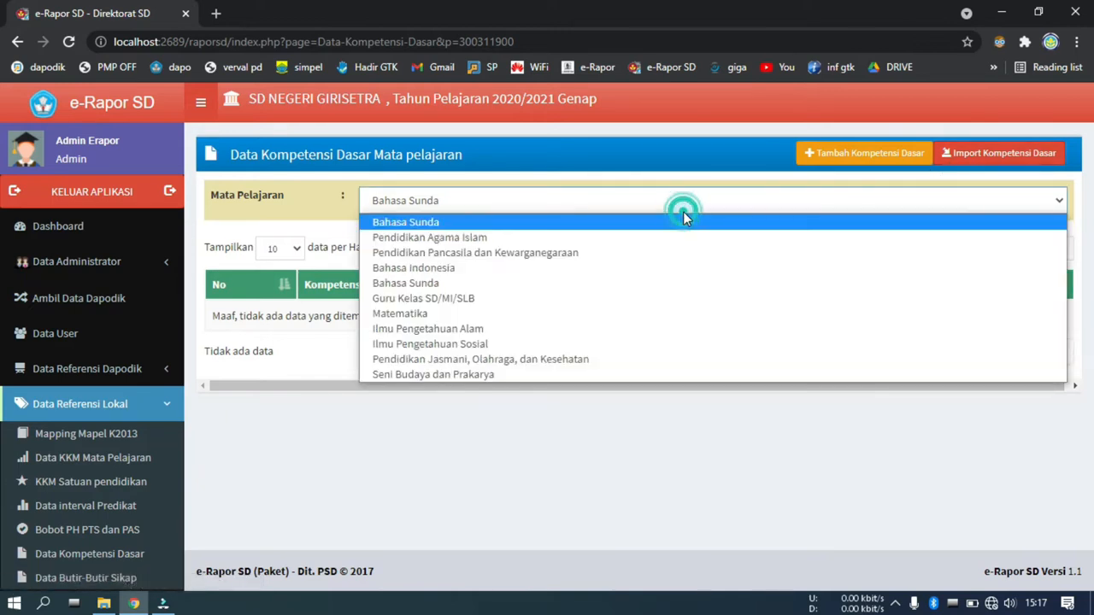
pyautogui.click(683, 215)
pyautogui.click(330, 464)
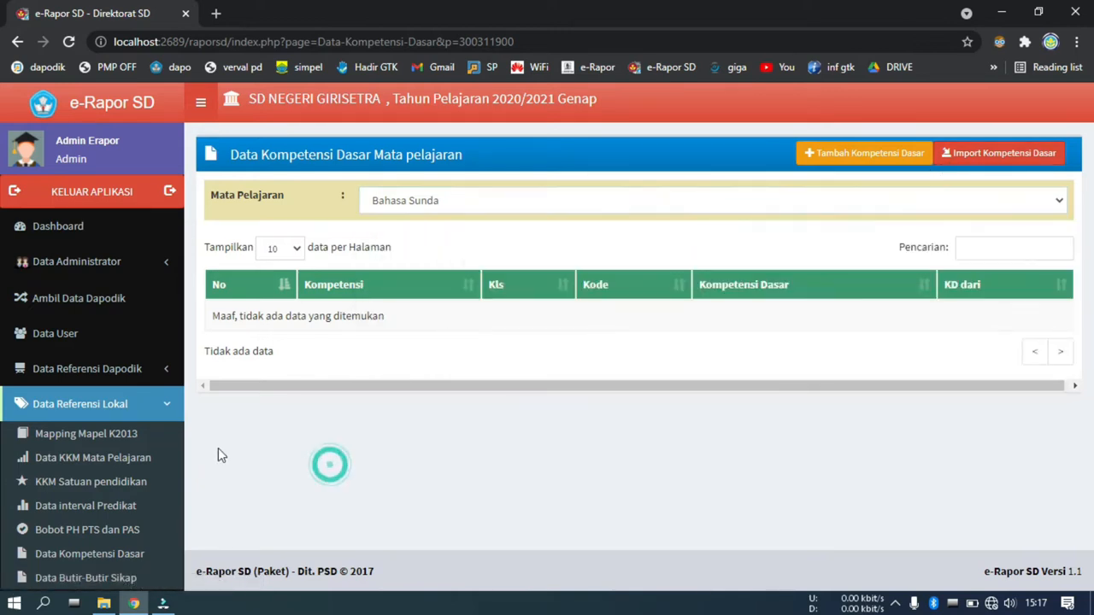
# - Open the Data Butir-Butir Sikap page to review the attitude items, and view the options under Hasil Pengolahan Nilai
pyautogui.scroll(-5, 130, 436)
pyautogui.scroll(3, 137, 428)
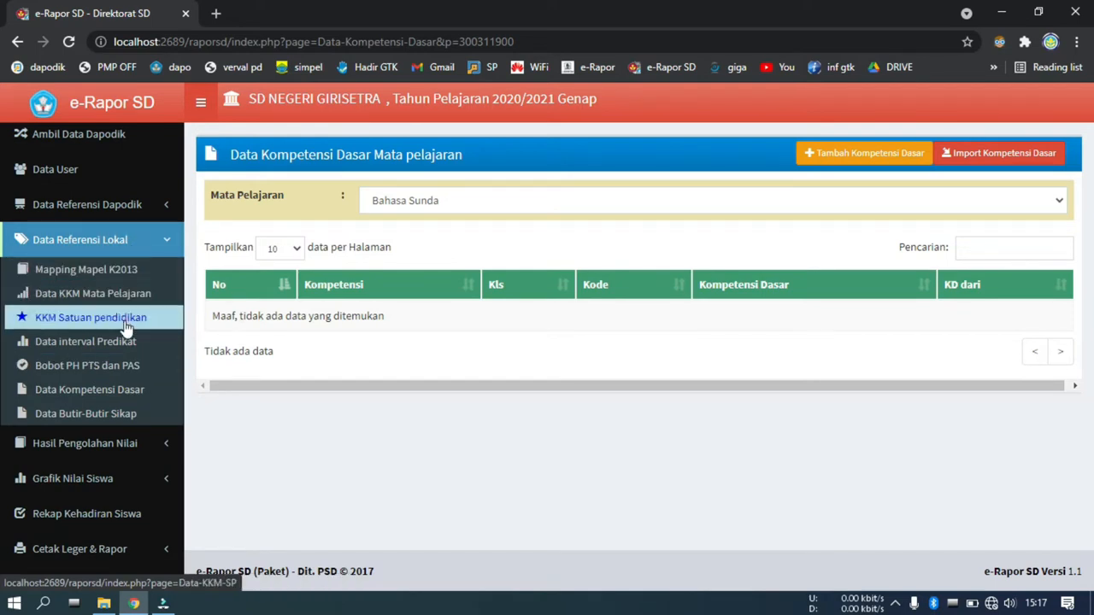
pyautogui.click(124, 409)
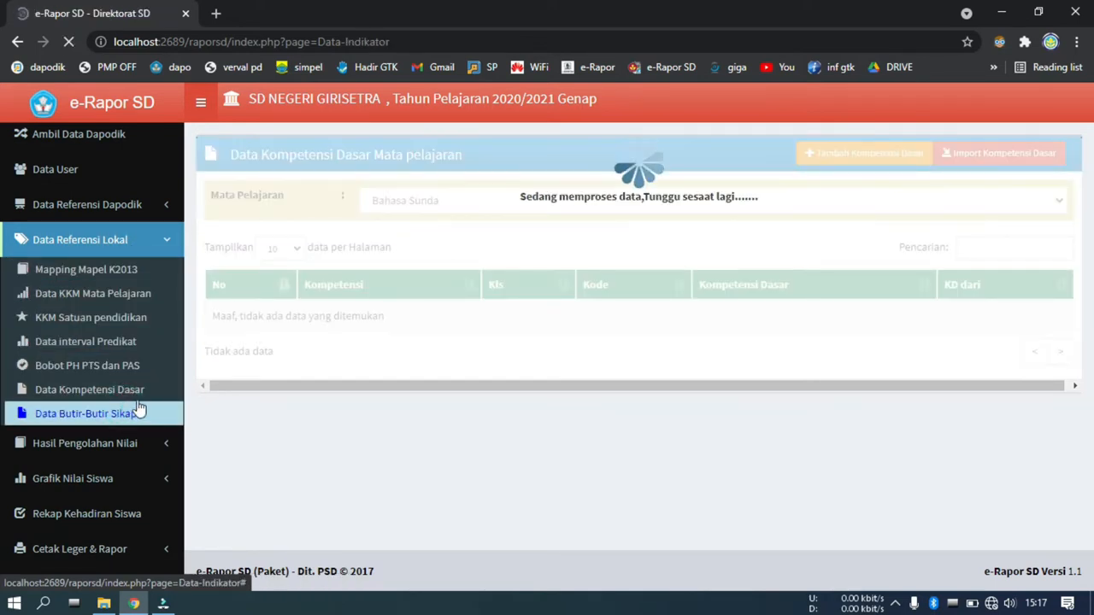
pyautogui.scroll(-2, 315, 366)
pyautogui.scroll(-4, 113, 400)
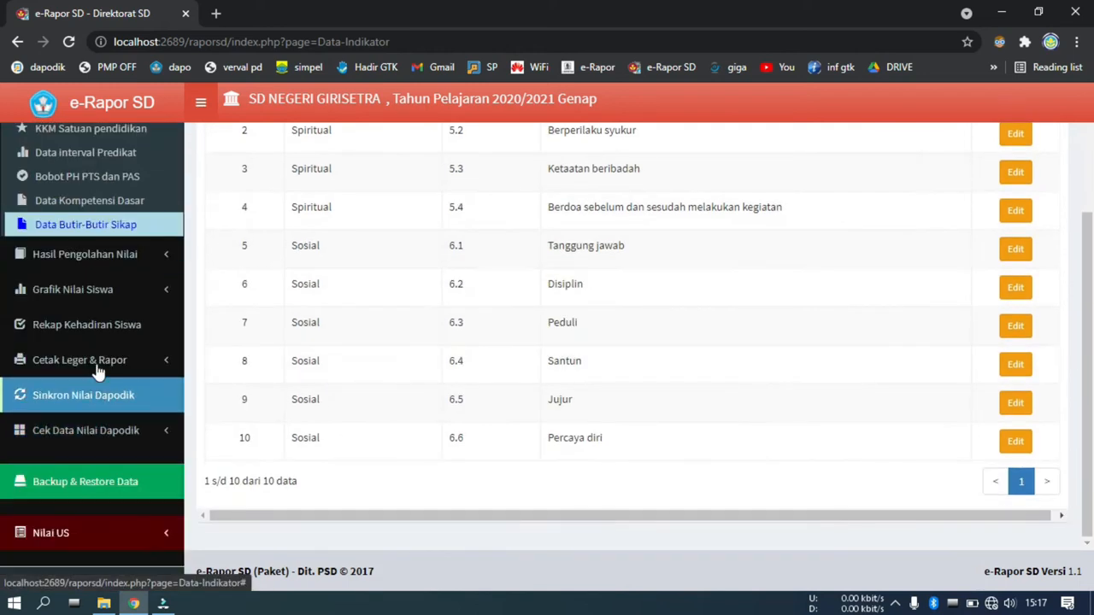
pyautogui.click(115, 257)
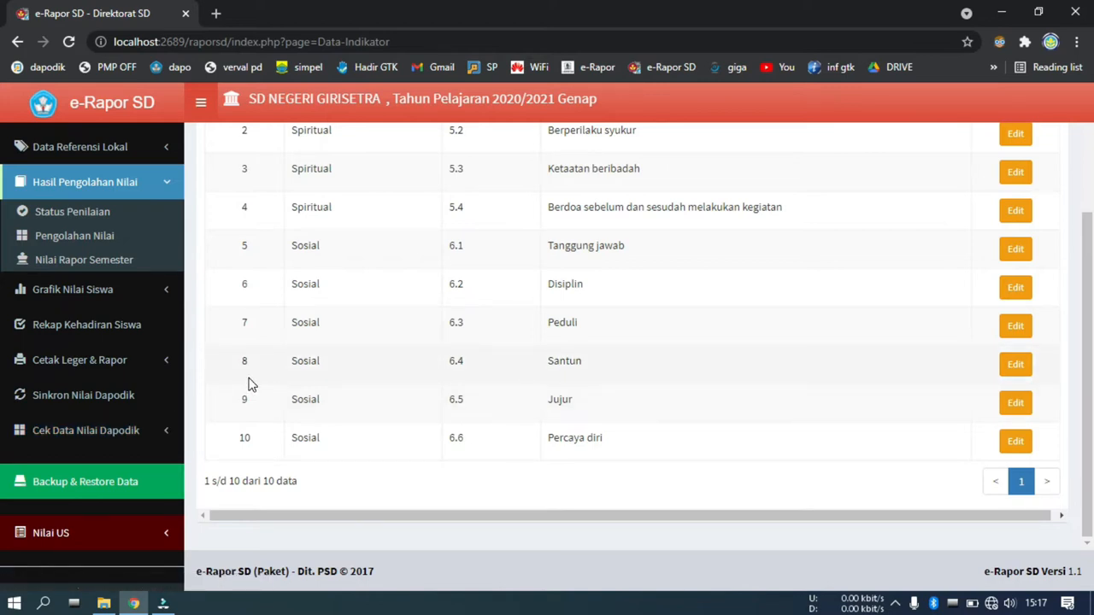
pyautogui.scroll(3, 156, 445)
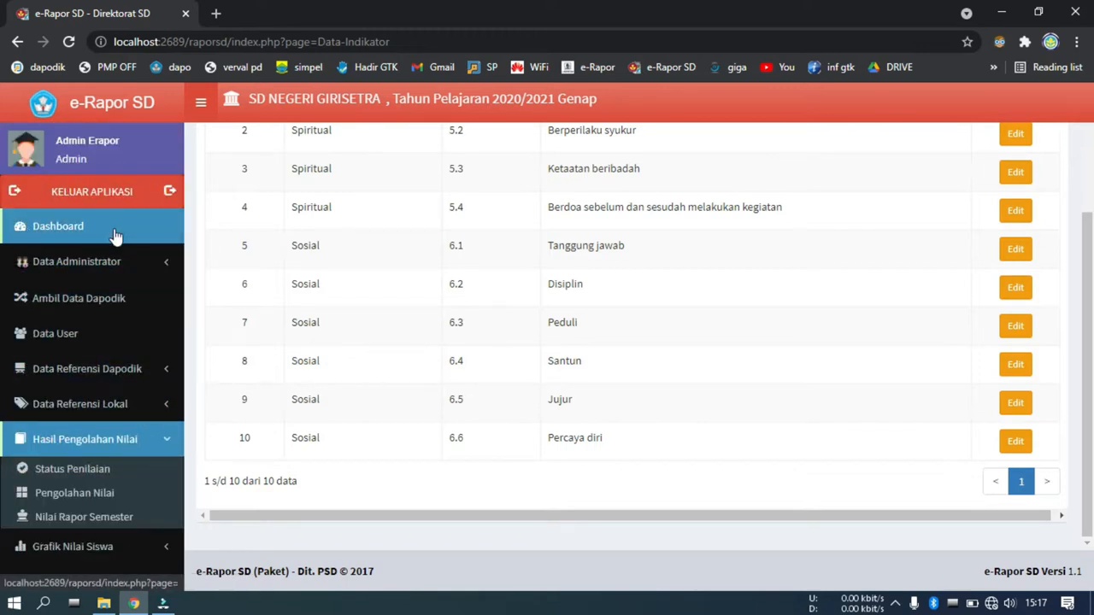
# - Log out of the admin account, fill in the teacher's saved username and password, and make the password visible
pyautogui.click(127, 166)
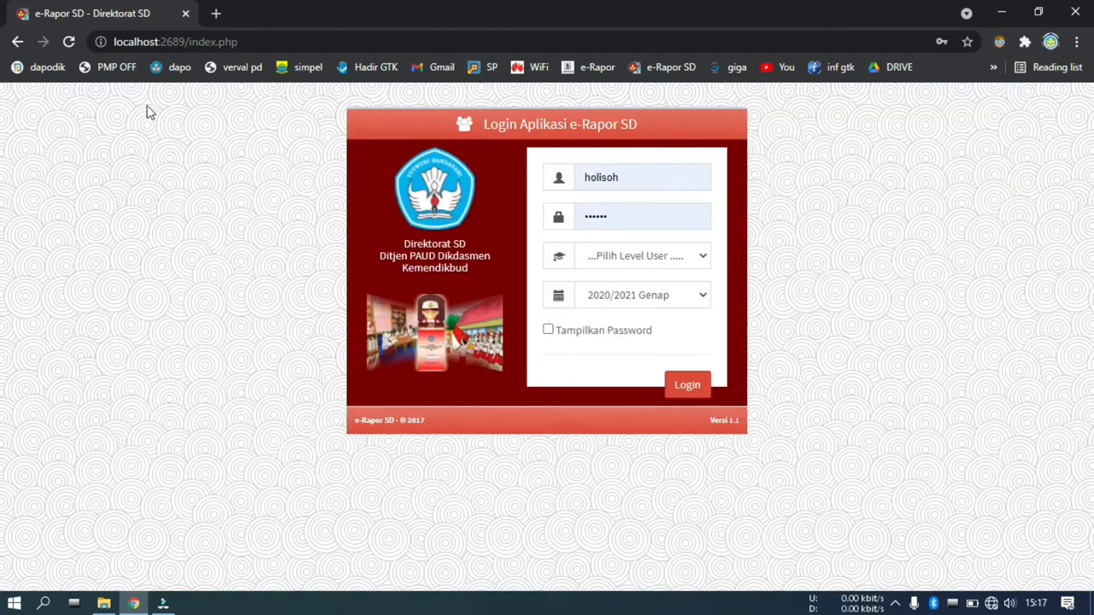
pyautogui.click(650, 177)
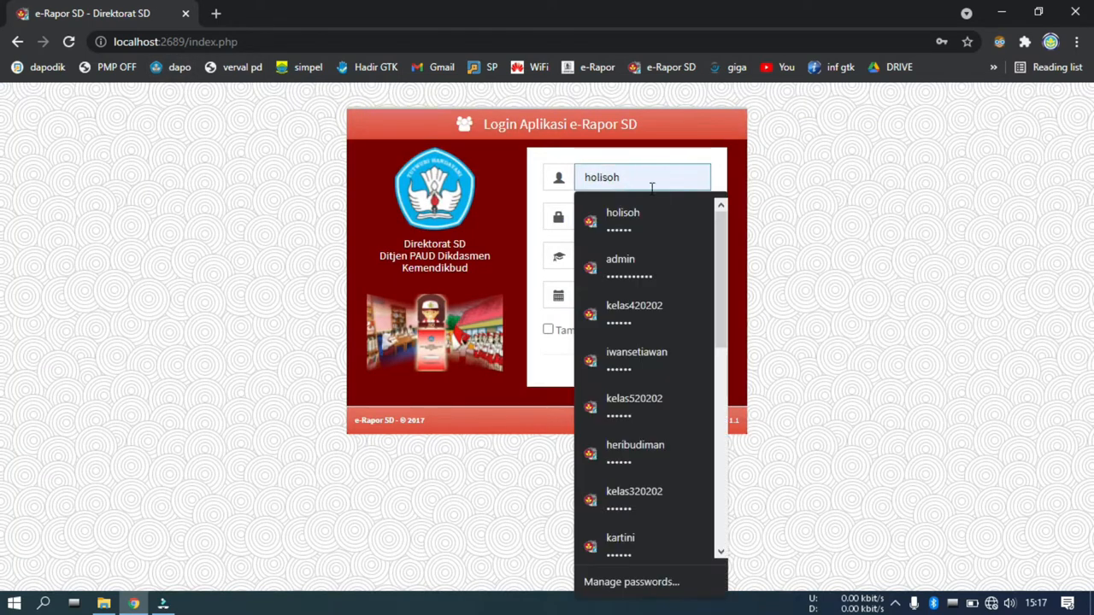
pyautogui.click(681, 219)
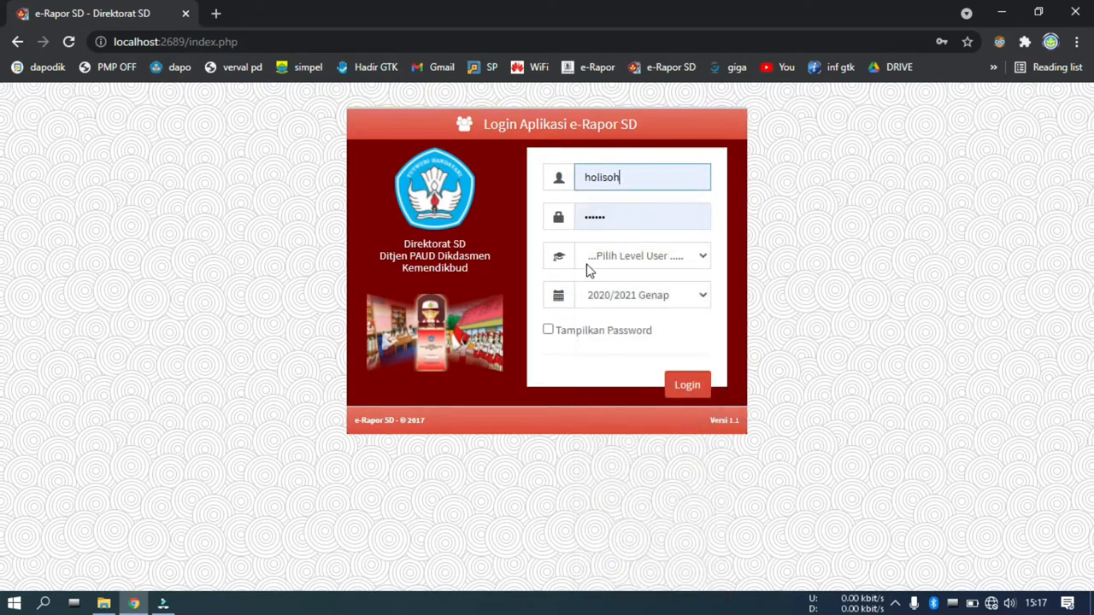
pyautogui.click(549, 331)
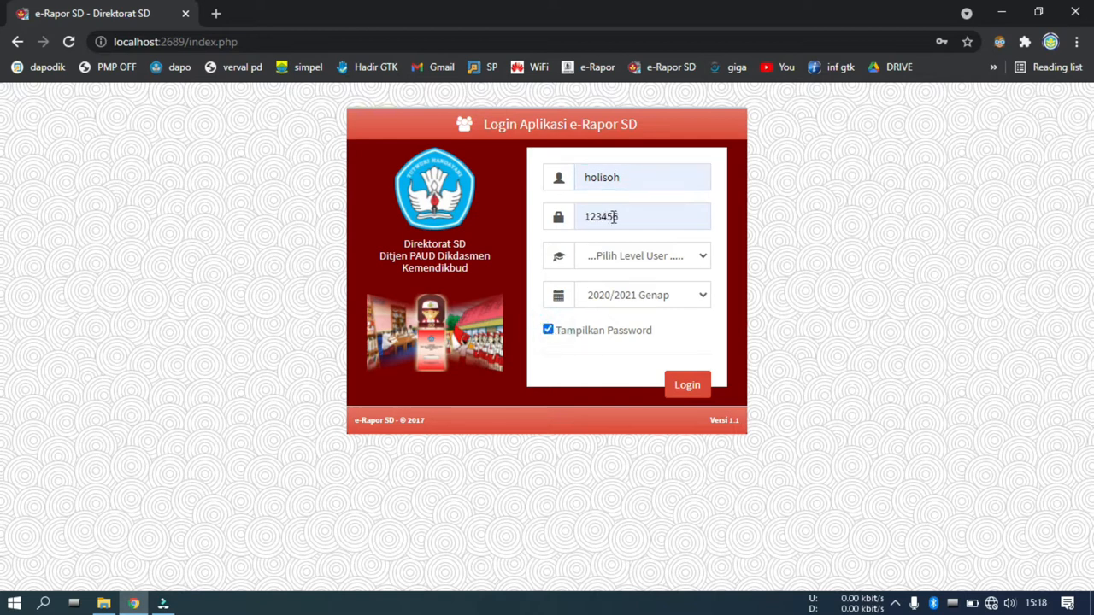
# - Set the user level to Guru and log in
pyautogui.click(629, 252)
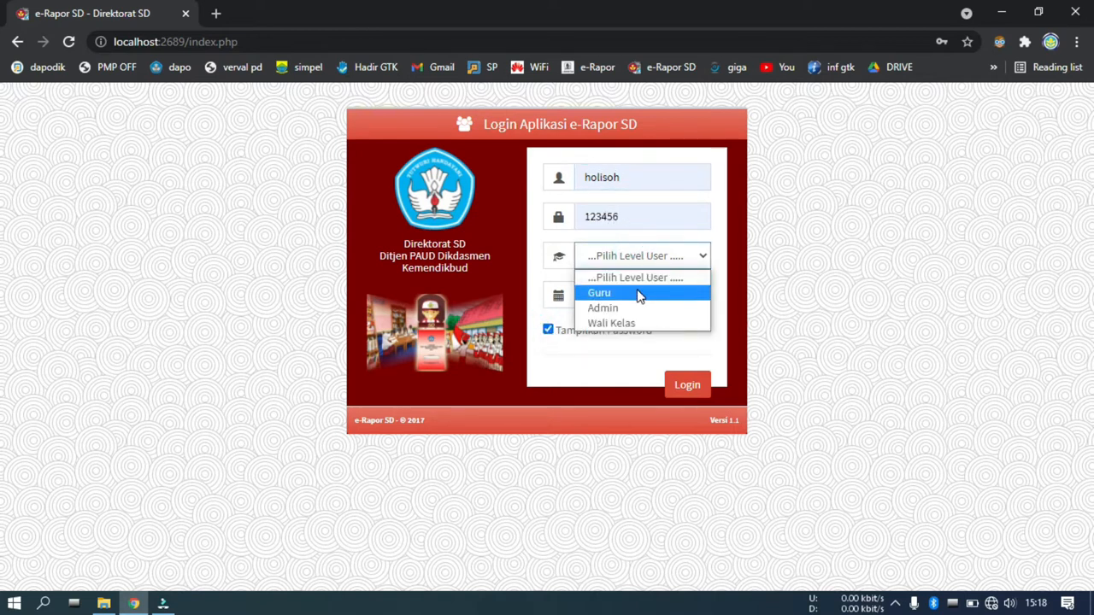
pyautogui.click(640, 295)
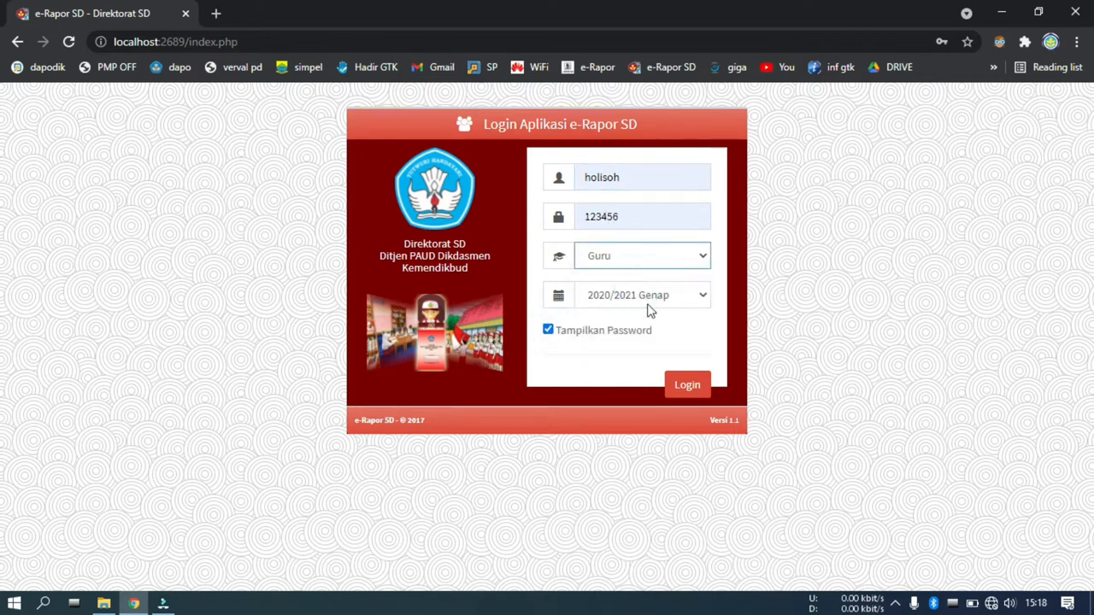
pyautogui.click(688, 393)
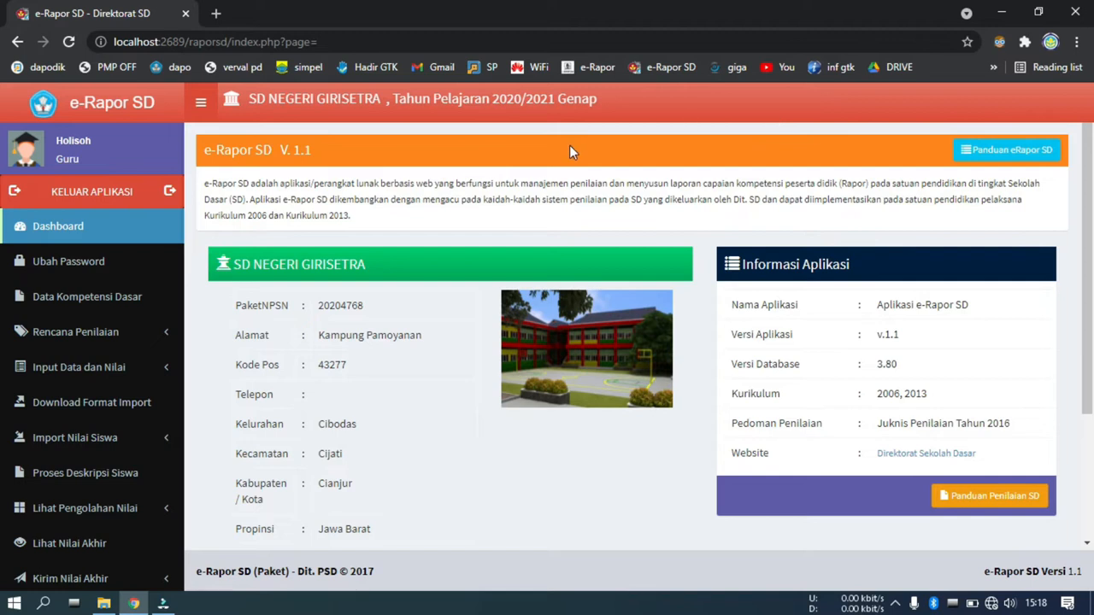
# - Open the knowledge assessment plan (Rencana Nilai Pengetahuan) for Kelas 1, Pendidikan Jasmani, Olahraga, dan Kesehatan, with 1 Penilaian Harian
pyautogui.click(83, 334)
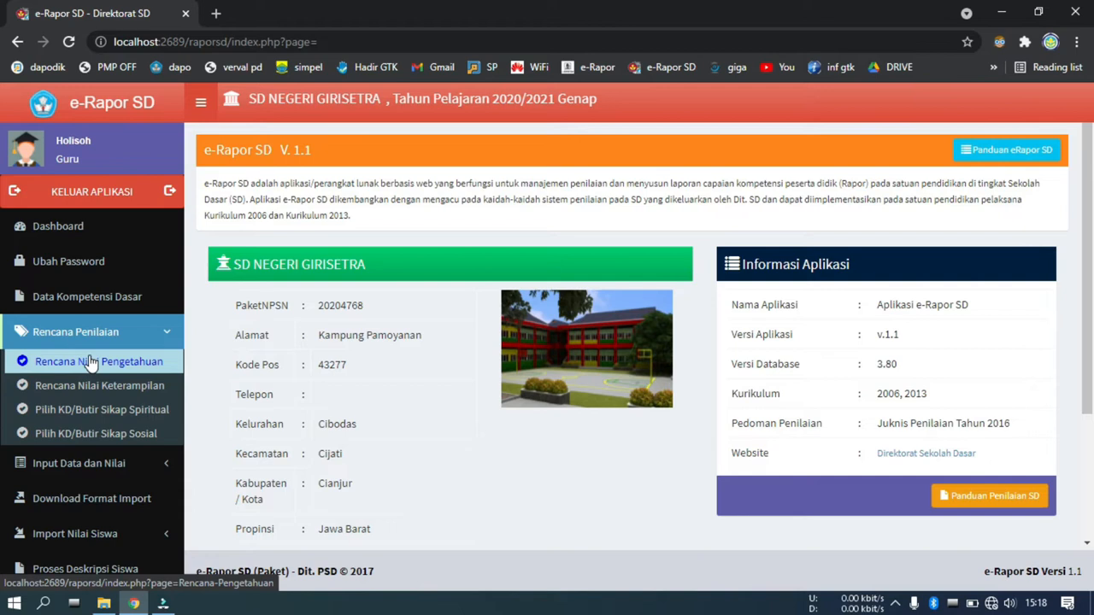
pyautogui.click(92, 361)
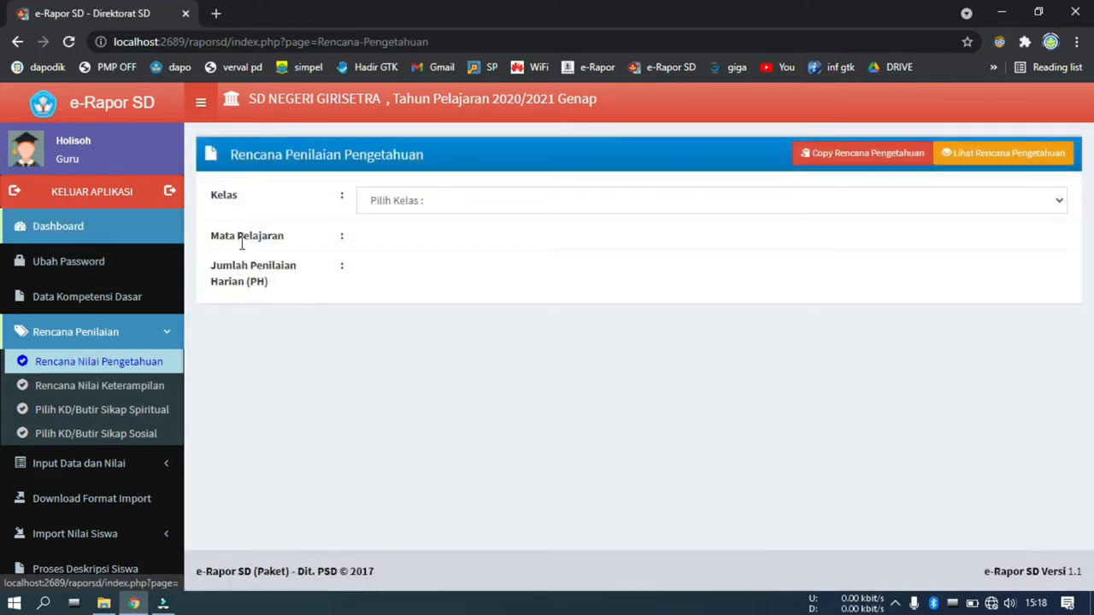
pyautogui.click(401, 212)
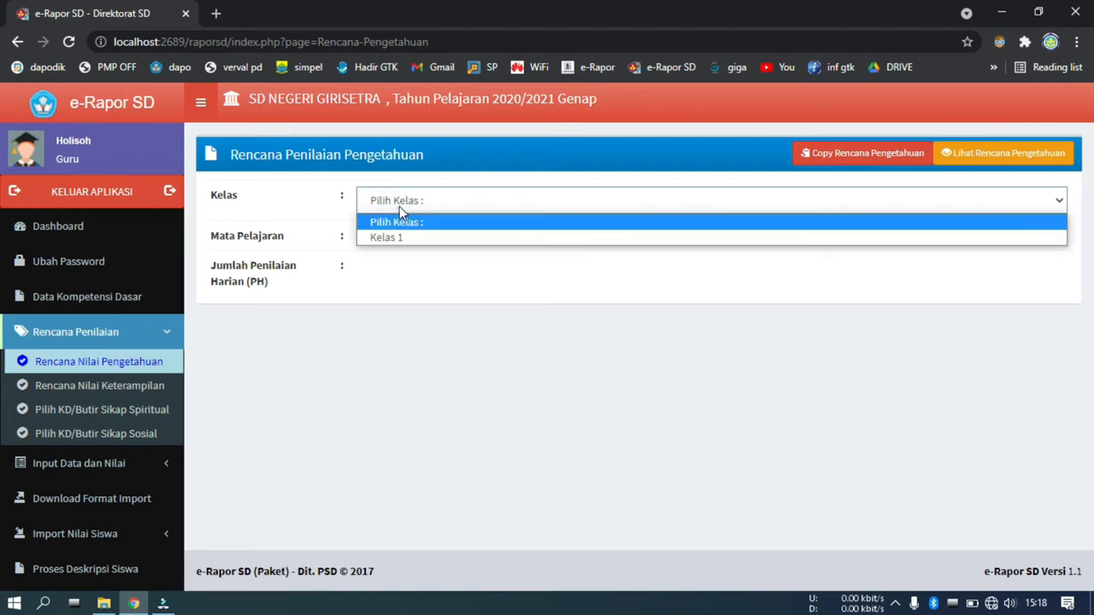
pyautogui.click(401, 239)
pyautogui.click(400, 243)
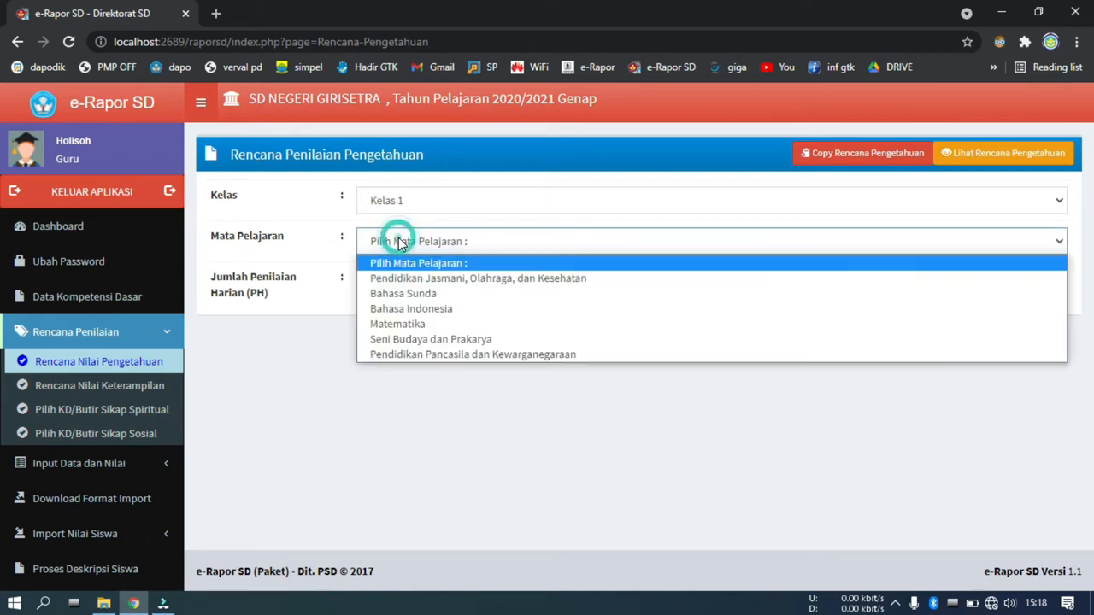
pyautogui.click(408, 282)
pyautogui.click(407, 282)
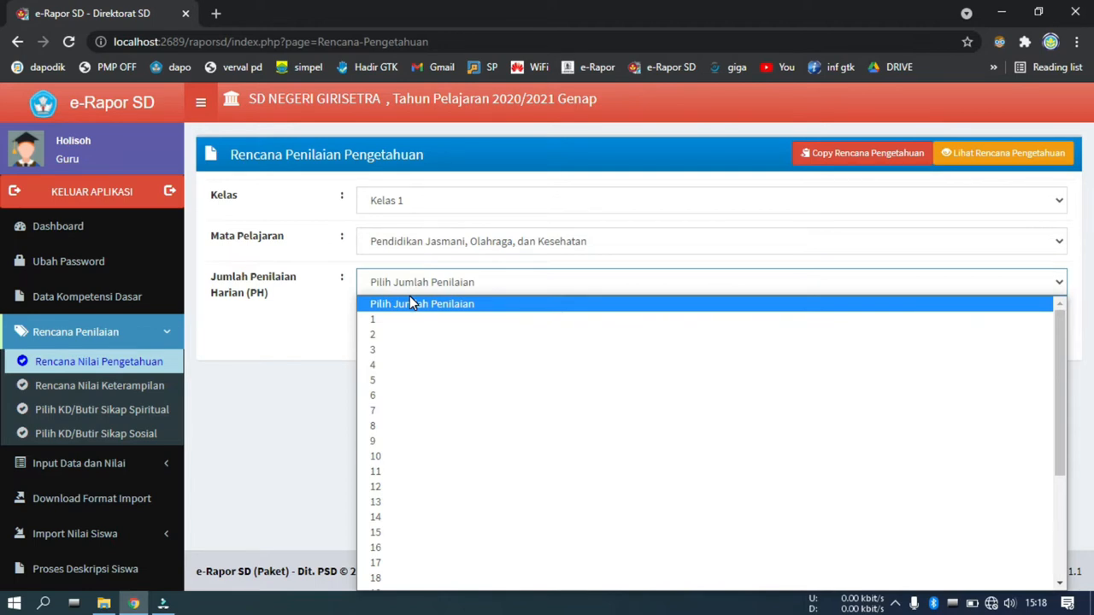
pyautogui.click(417, 319)
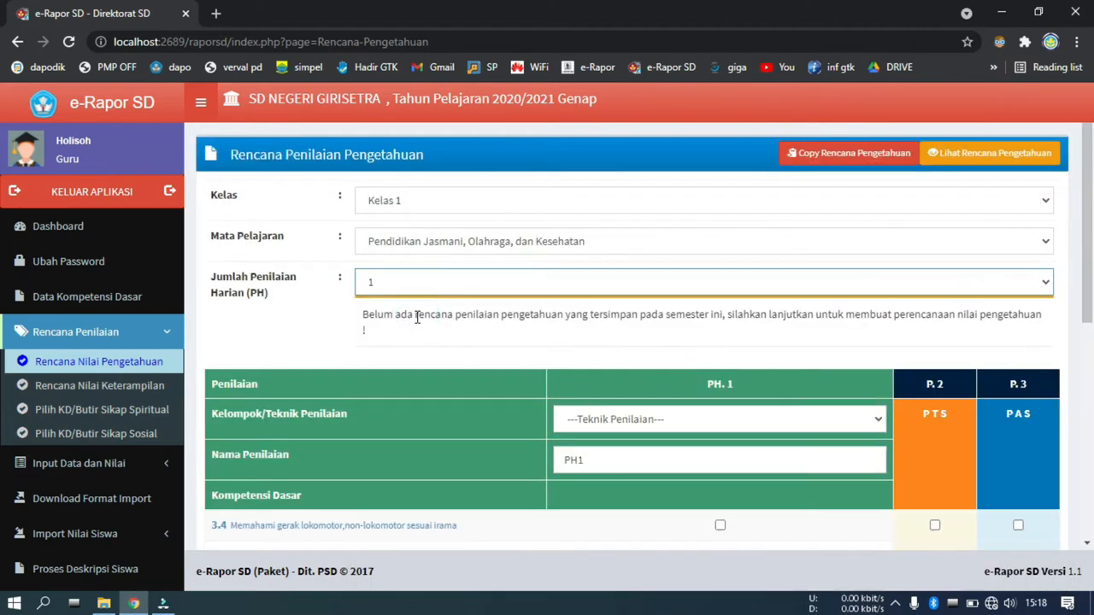
# - Look over the plan's competency table and set the assessment technique of PH. 1 to Tes Tulis
pyautogui.scroll(-3, 433, 337)
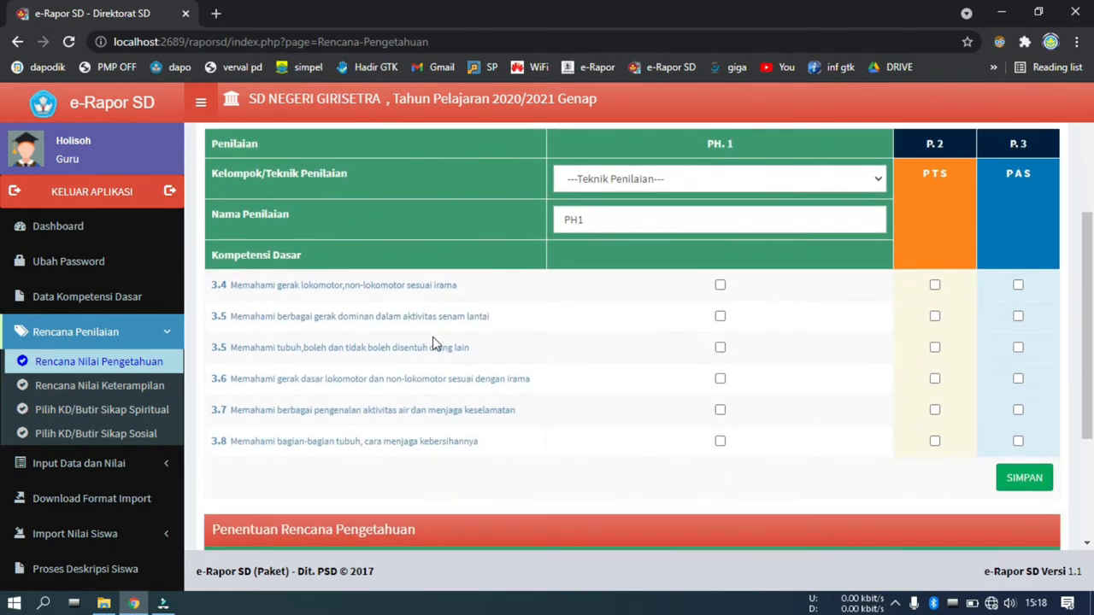
pyautogui.scroll(3, 433, 338)
pyautogui.scroll(1, 427, 313)
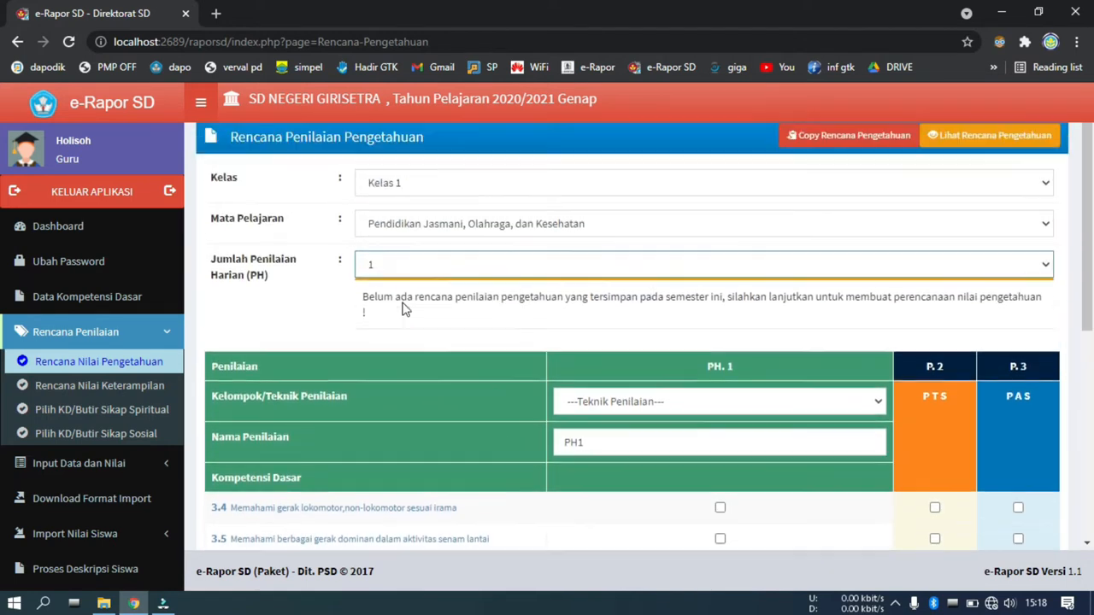
pyautogui.scroll(-1, 308, 355)
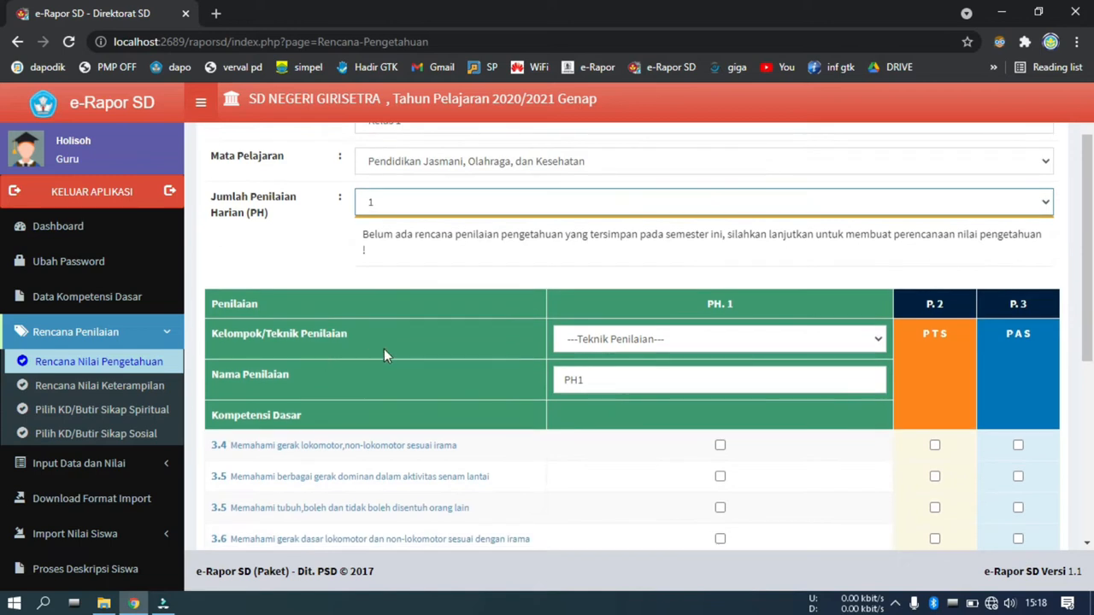
pyautogui.click(577, 336)
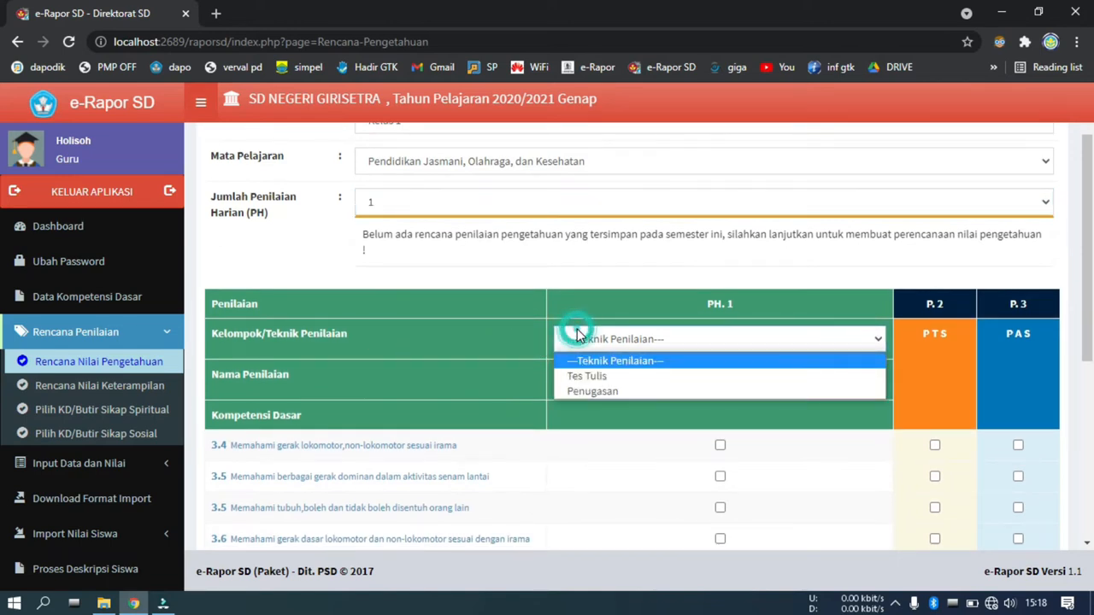
pyautogui.click(594, 381)
pyautogui.click(592, 376)
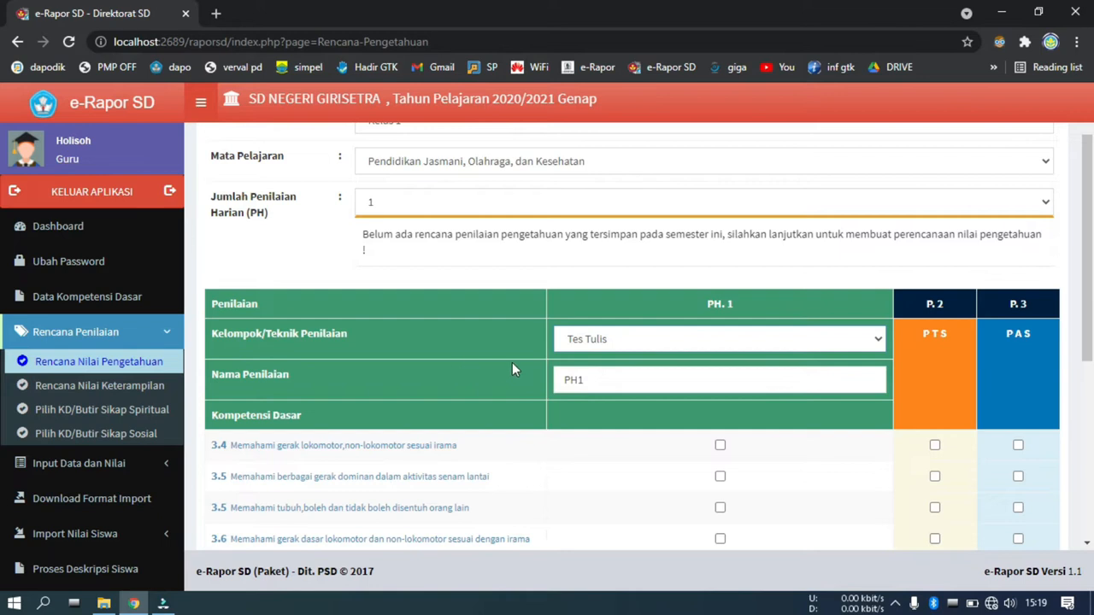
# - Include competency 3.4 and both 3.5 competencies in PH. 1, PTS and PAS
pyautogui.scroll(-2, 513, 365)
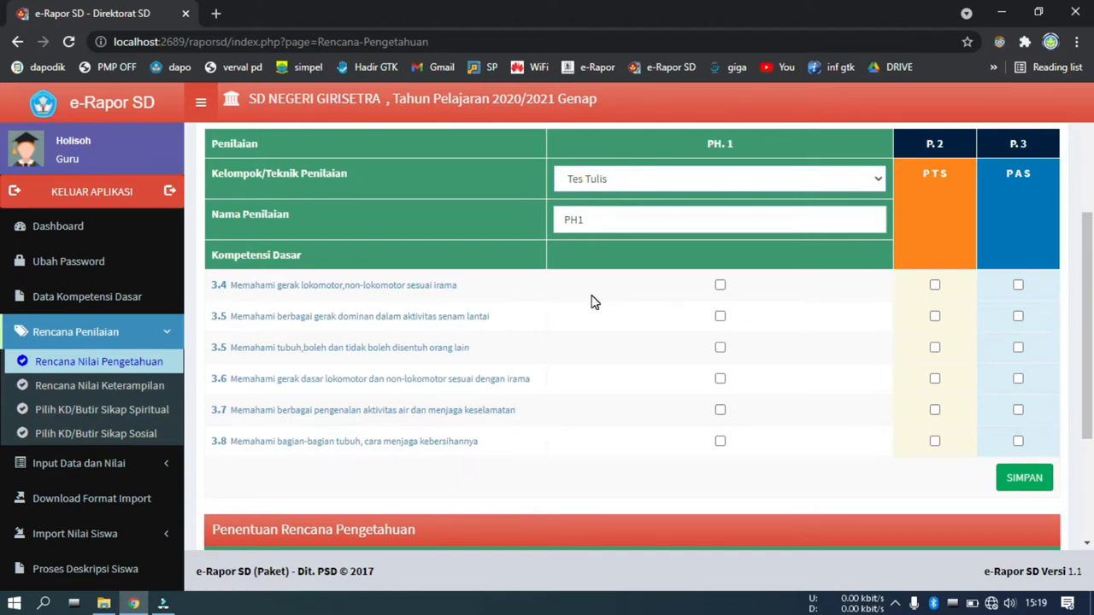
pyautogui.click(720, 286)
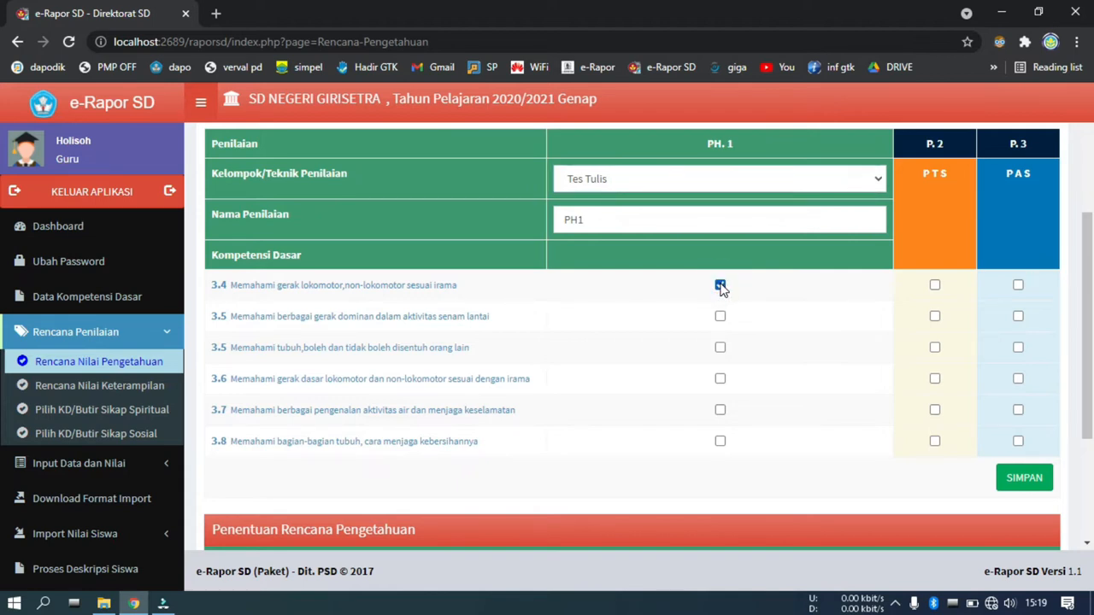
pyautogui.press('Tab')
pyautogui.press('space')
pyautogui.press('Tab')
pyautogui.press('Tab')
pyautogui.press('space')
pyautogui.press('Tab')
pyautogui.press('Tab')
pyautogui.press('space')
pyautogui.press('Tab')
pyautogui.press('space')
pyautogui.press('Tab')
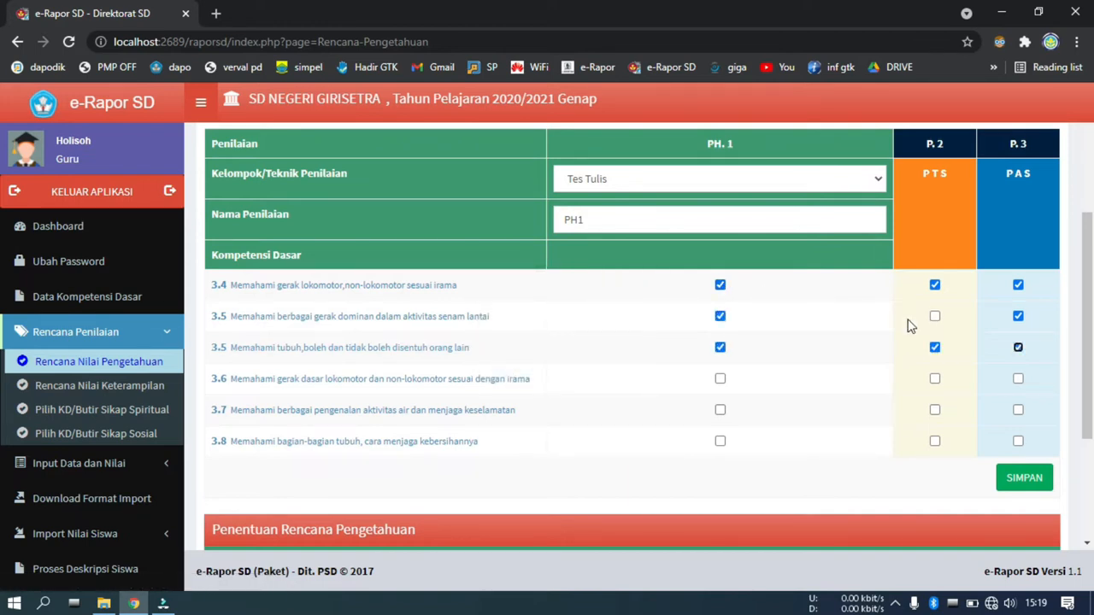
pyautogui.click(935, 316)
# - Save the knowledge assessment plan and accept the overwrite warning and the completion message
pyautogui.click(1030, 481)
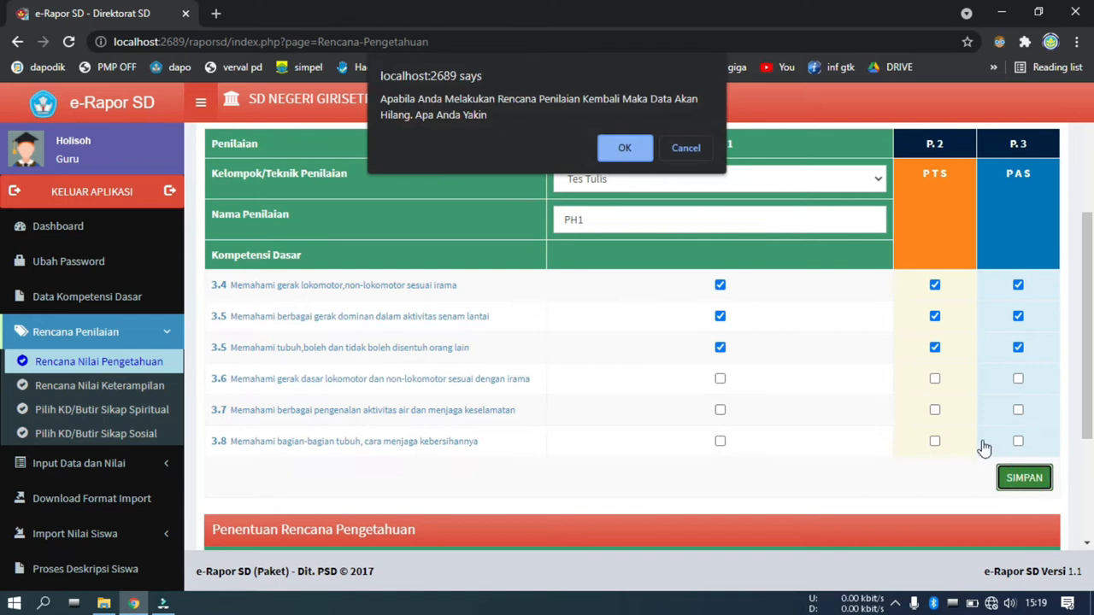
pyautogui.click(610, 150)
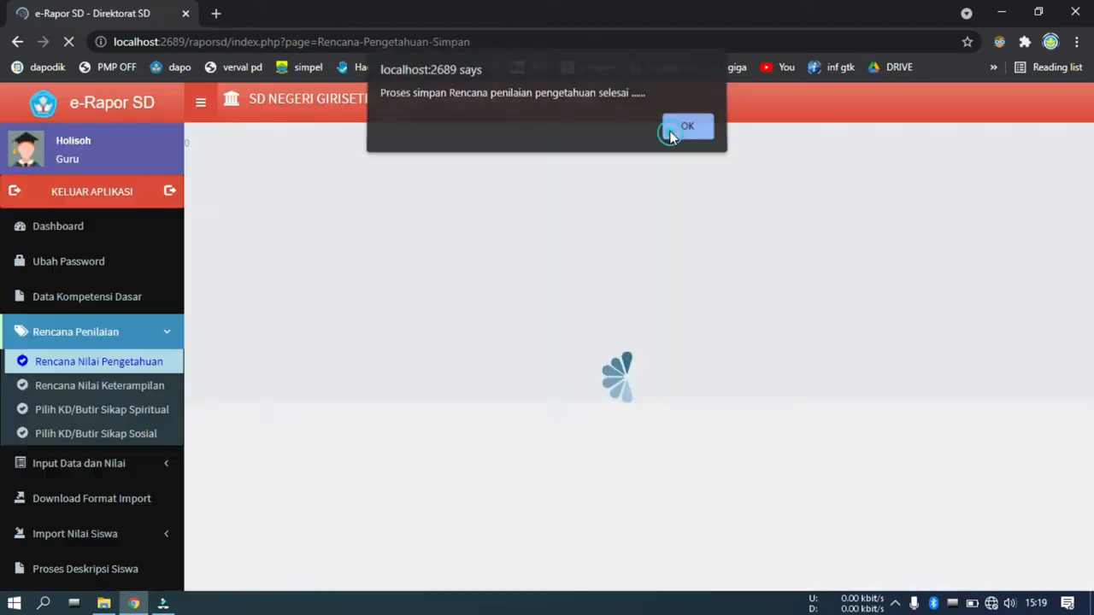
pyautogui.click(671, 140)
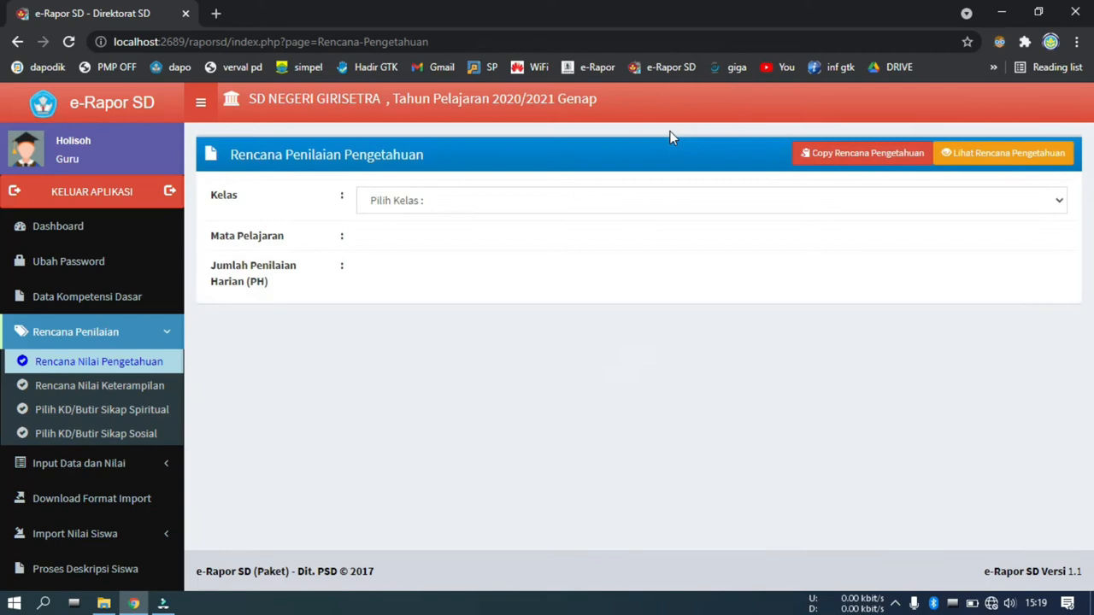
# - Open the knowledge assessment plan for Kelas 1, Bahasa Sunda, with 1 Penilaian Harian and check its competency table
pyautogui.click(631, 197)
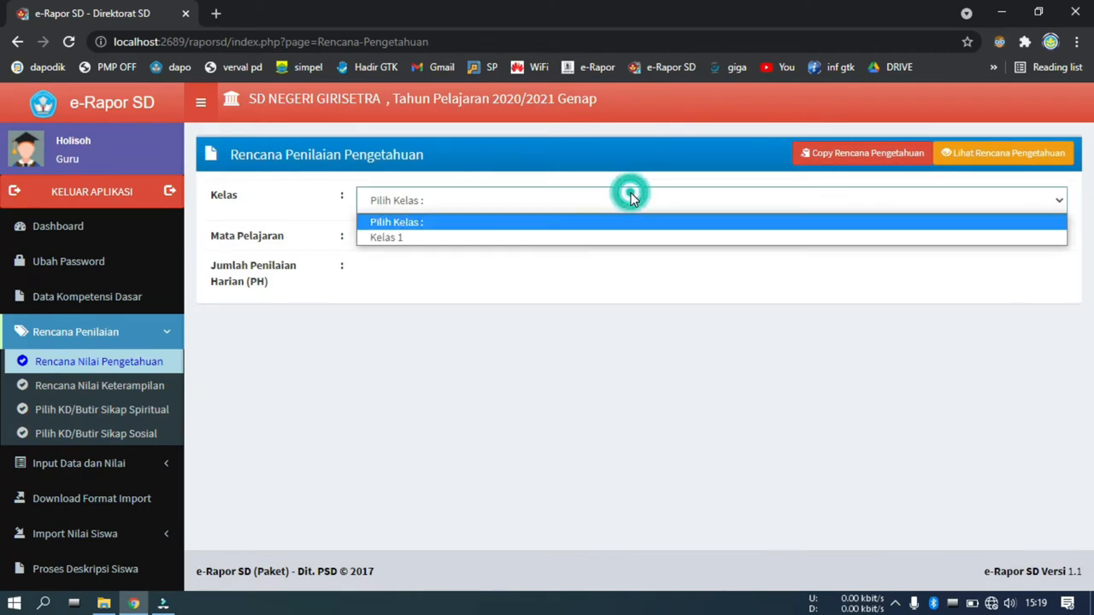
pyautogui.click(621, 236)
pyautogui.click(615, 242)
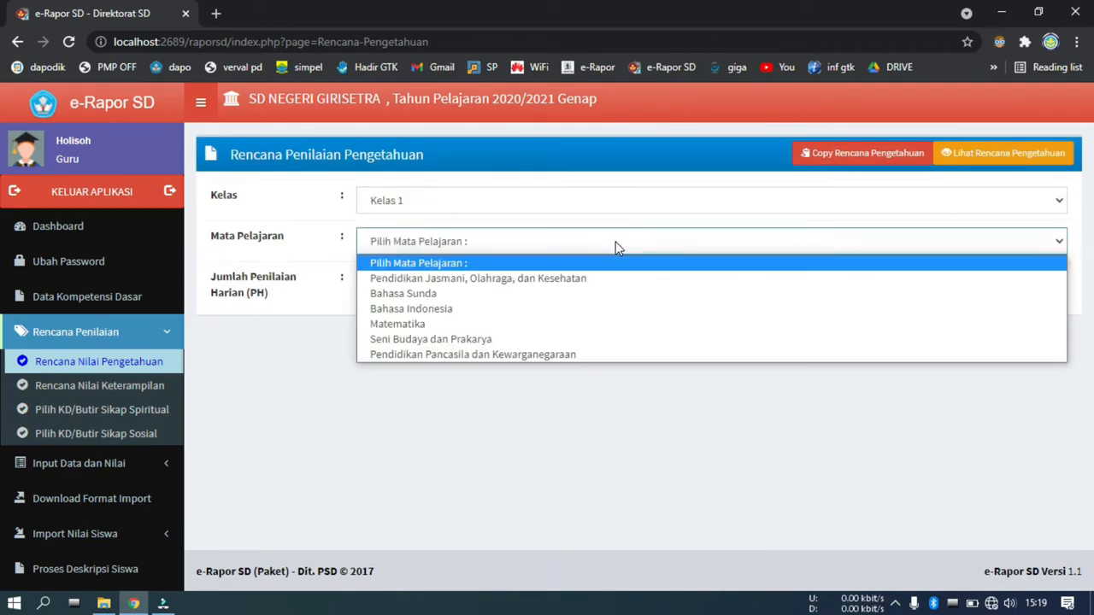
pyautogui.click(594, 294)
pyautogui.click(553, 282)
pyautogui.click(540, 316)
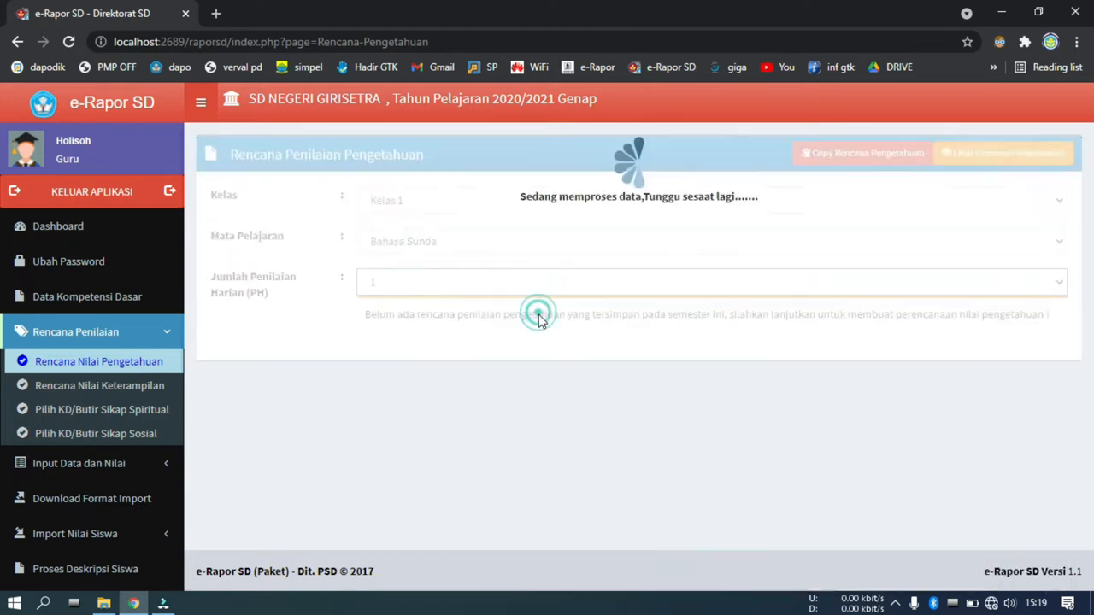
pyautogui.scroll(-3, 617, 431)
pyautogui.scroll(2, 619, 424)
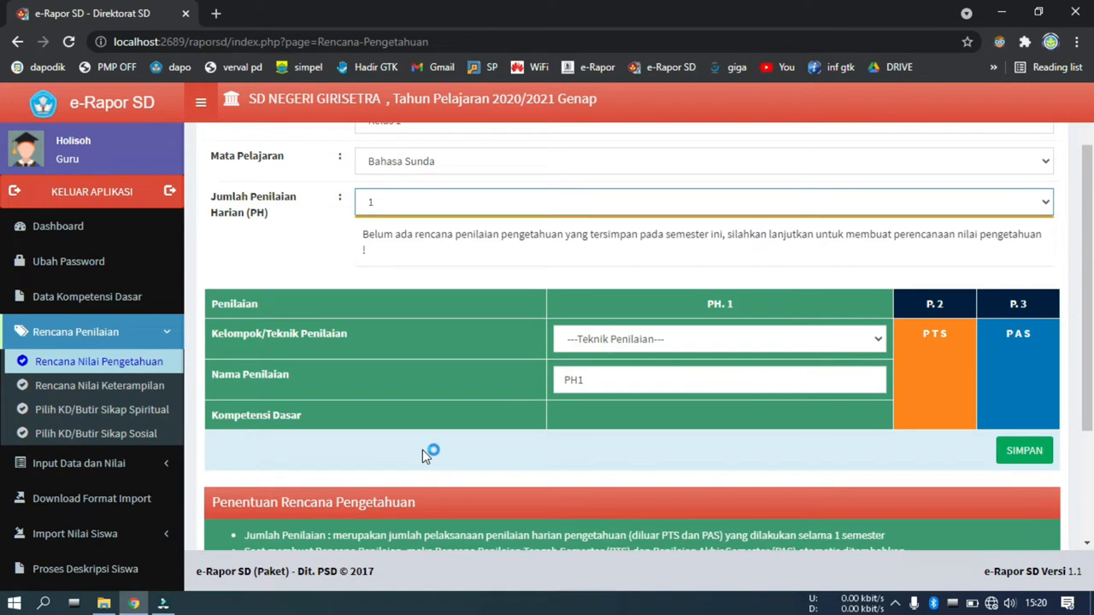
pyautogui.scroll(2, 422, 449)
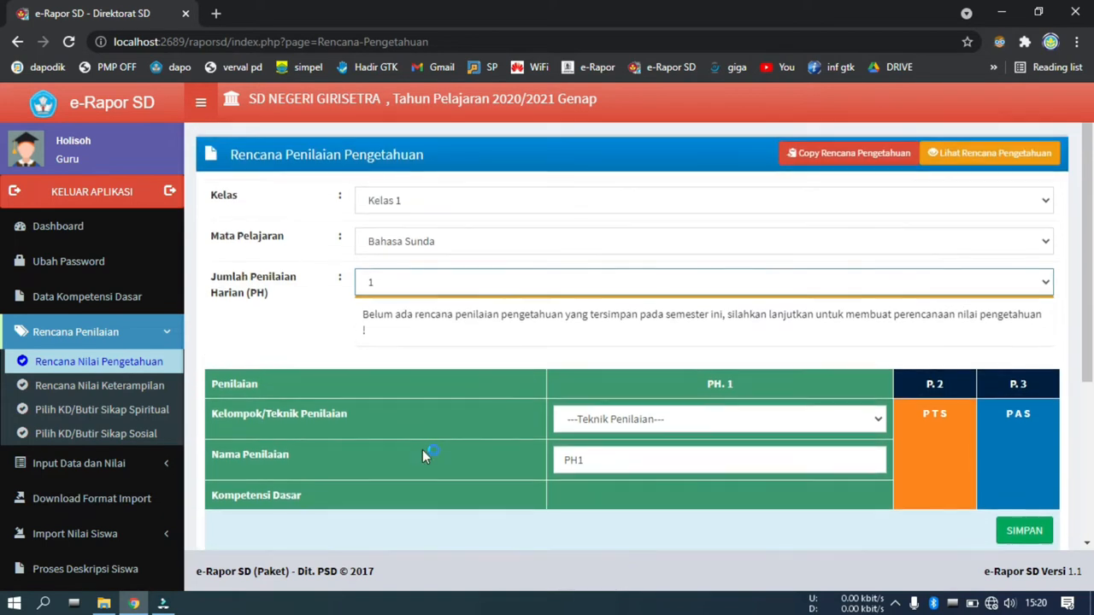
# - Switch the plan to Bahasa Indonesia with 1 Penilaian Harian and set the assessment technique of PH. 1 to Tes Tulis
pyautogui.click(399, 247)
pyautogui.click(391, 308)
pyautogui.click(405, 285)
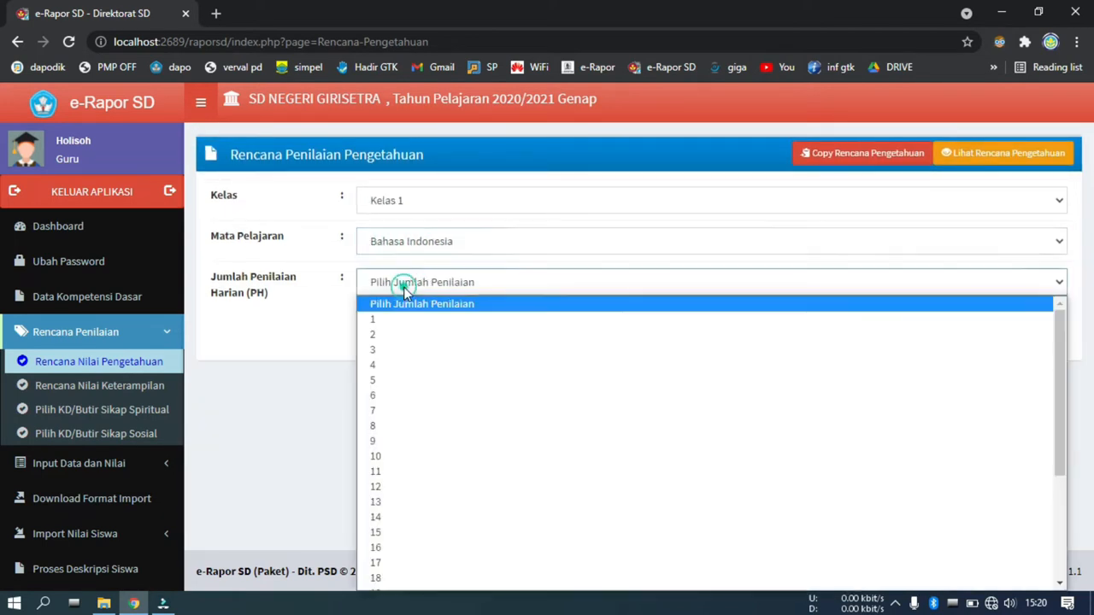
pyautogui.click(408, 321)
pyautogui.scroll(-2, 627, 332)
pyautogui.click(644, 263)
pyautogui.click(642, 296)
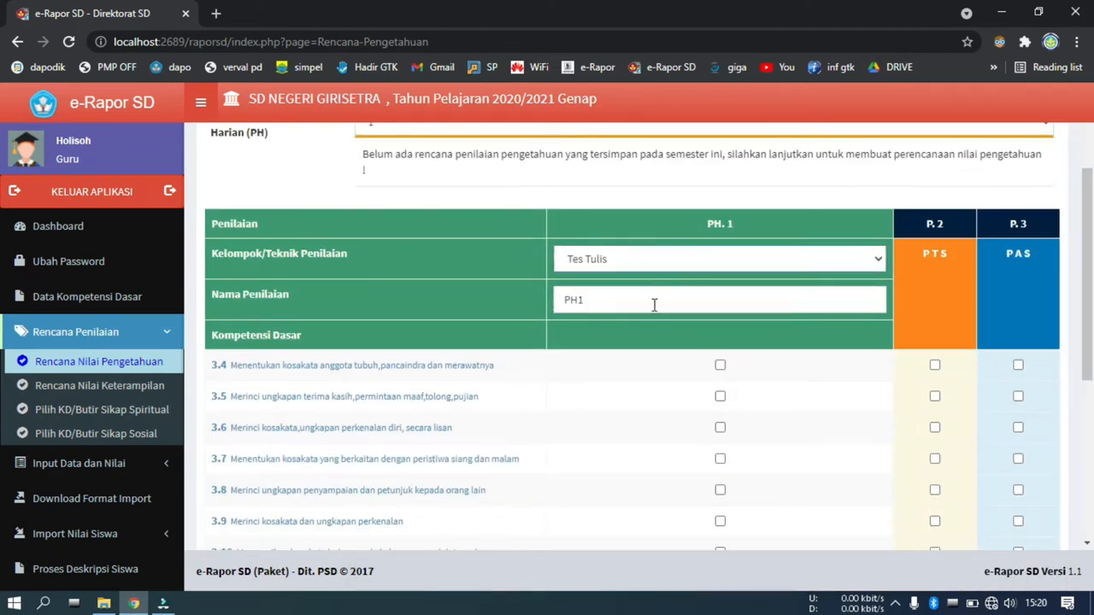
# - Include Bahasa Indonesia competencies 3.4, 3.5 and 3.6 in PH. 1, PTS and PAS
pyautogui.scroll(-1, 675, 304)
pyautogui.click(720, 286)
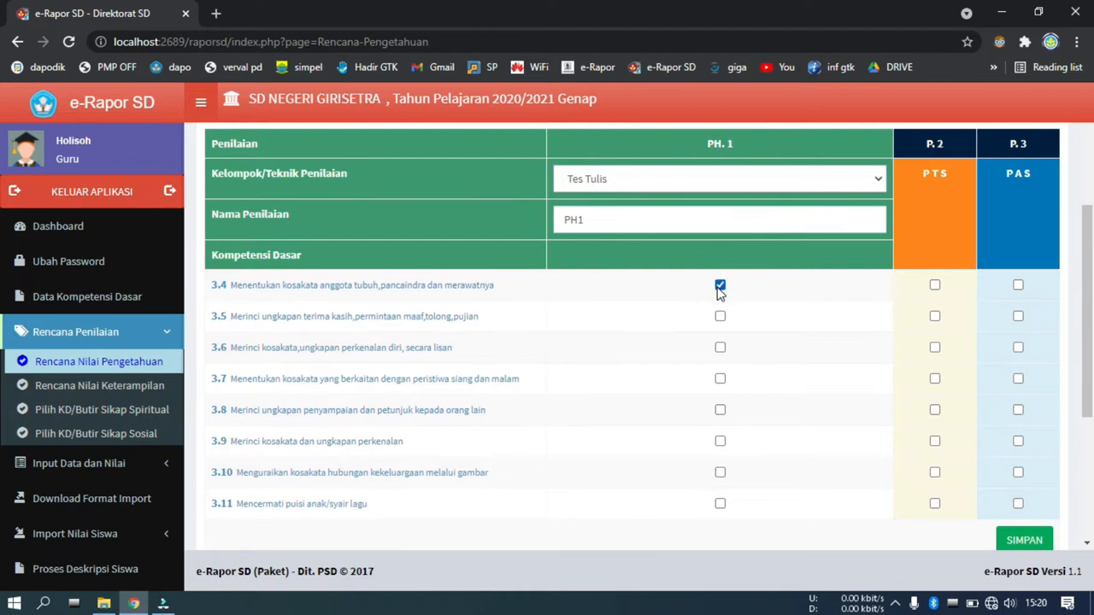
pyautogui.press('Tab')
pyautogui.press('space')
pyautogui.press('Tab')
pyautogui.press('Tab')
pyautogui.press('space')
pyautogui.press('Tab')
pyautogui.press('Tab')
pyautogui.press('space')
pyautogui.press('Tab')
pyautogui.press('space')
pyautogui.press('Tab')
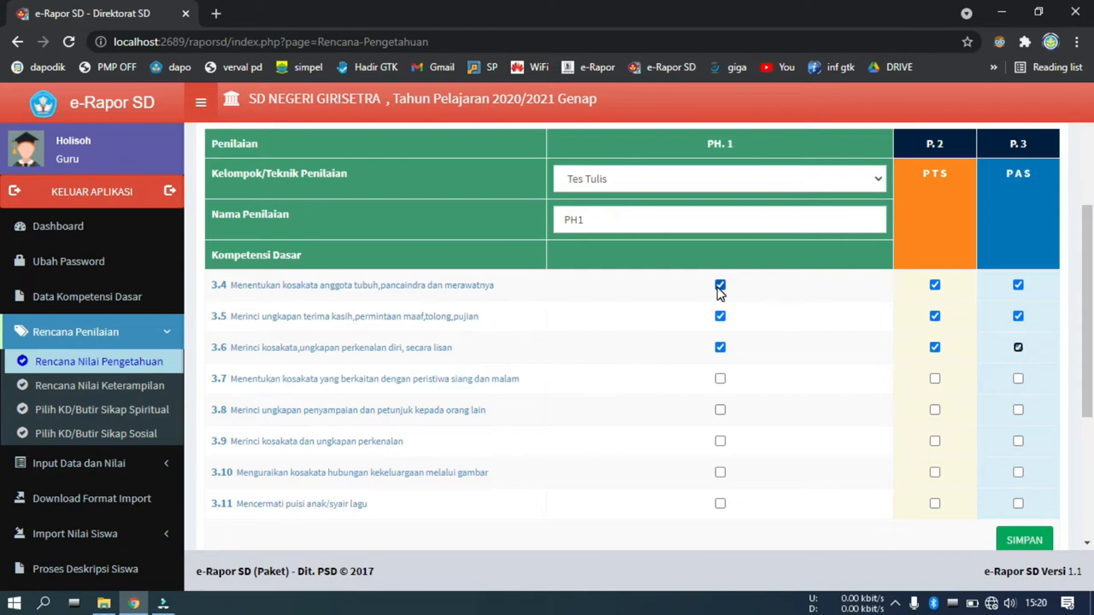
# - Save the Bahasa Indonesia knowledge assessment plan and accept the overwrite warning and the completion message
pyautogui.click(1025, 542)
pyautogui.click(631, 147)
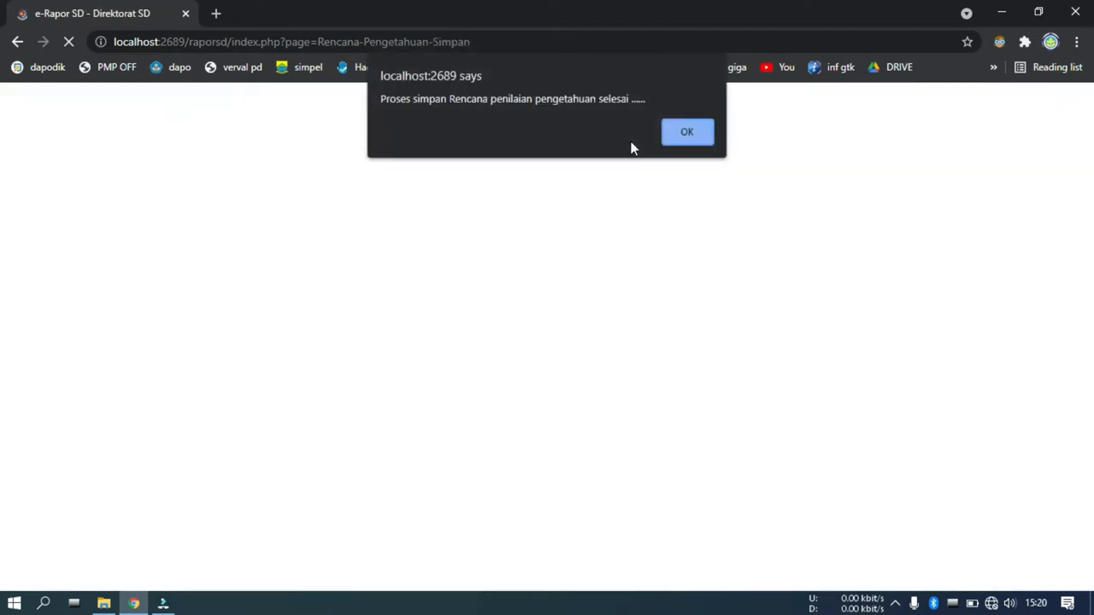
pyautogui.click(678, 128)
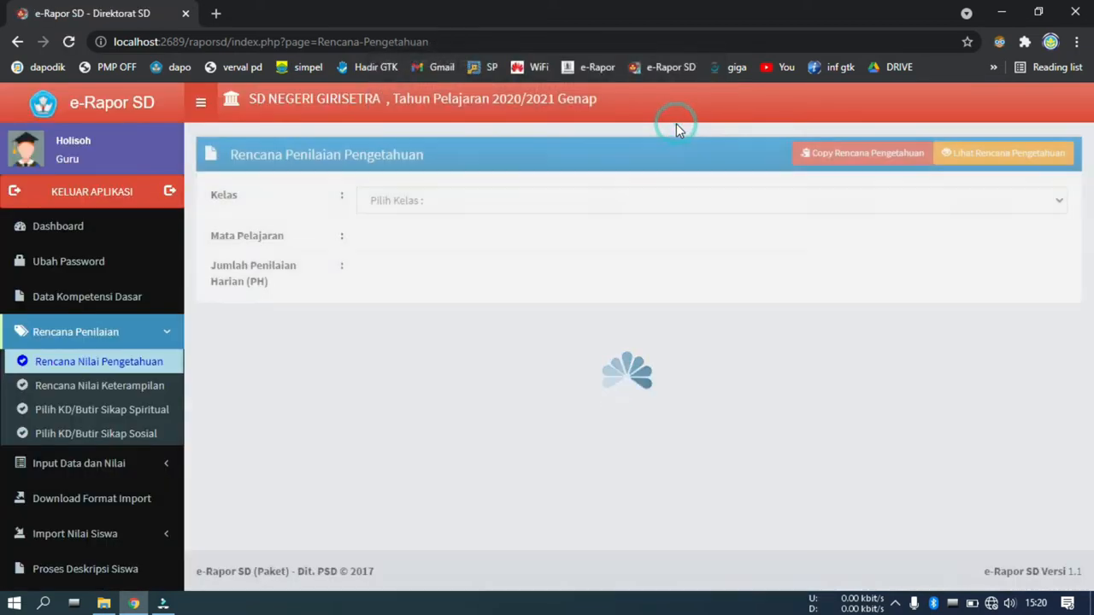
# - Open the knowledge plan for Kelas 1, Matematika, with 1 Penilaian Harian and set the technique of PH. 1 to Tes Tulis
pyautogui.click(549, 200)
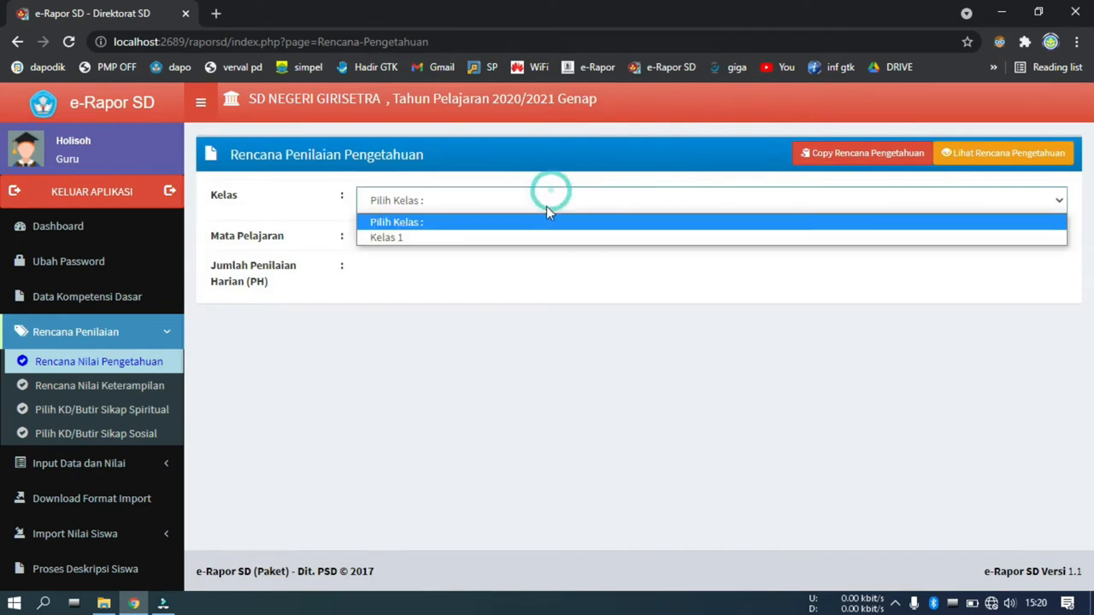
pyautogui.click(542, 235)
pyautogui.click(542, 244)
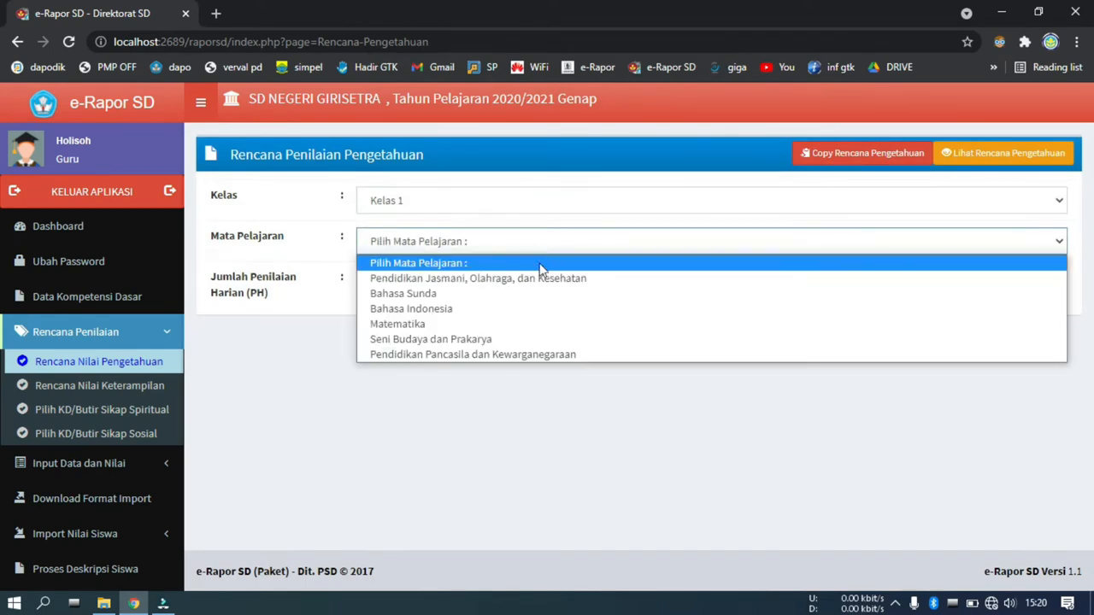
pyautogui.click(528, 324)
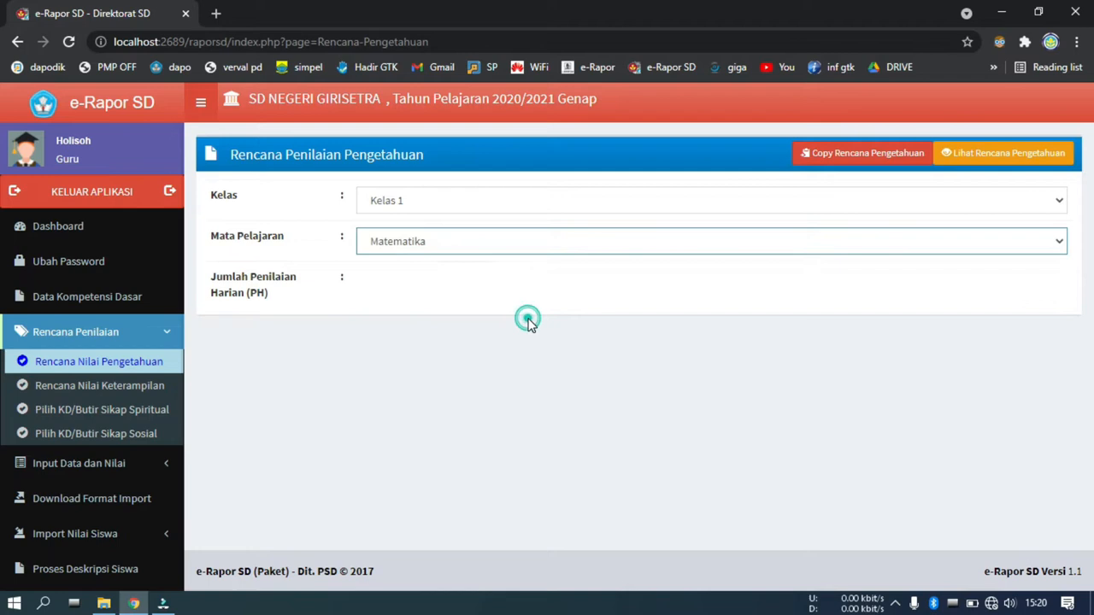
pyautogui.click(490, 287)
pyautogui.click(491, 318)
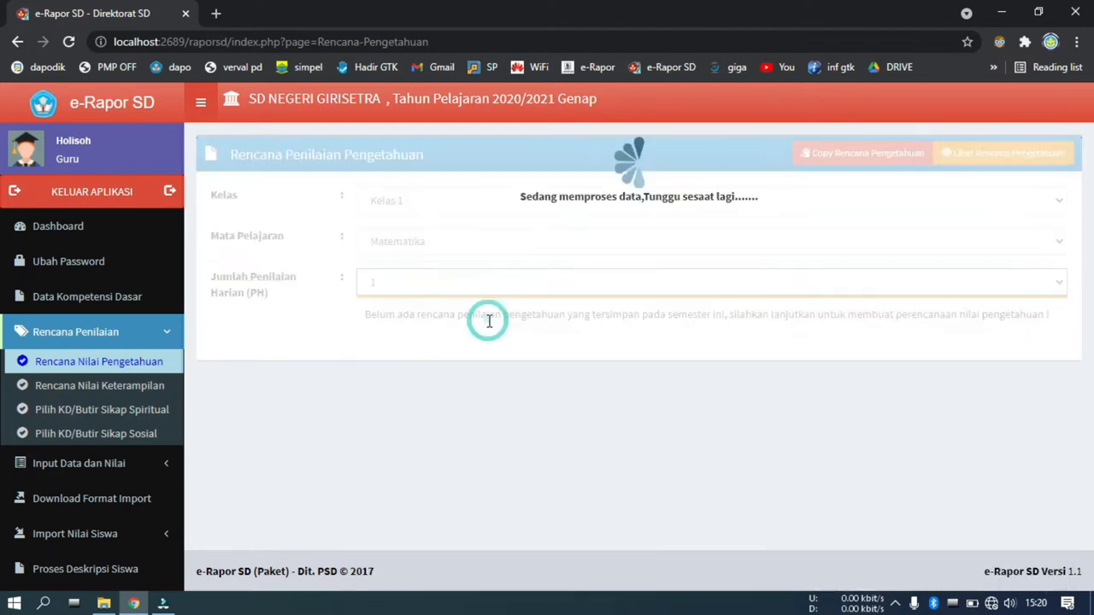
pyautogui.scroll(-2, 569, 342)
pyautogui.click(596, 259)
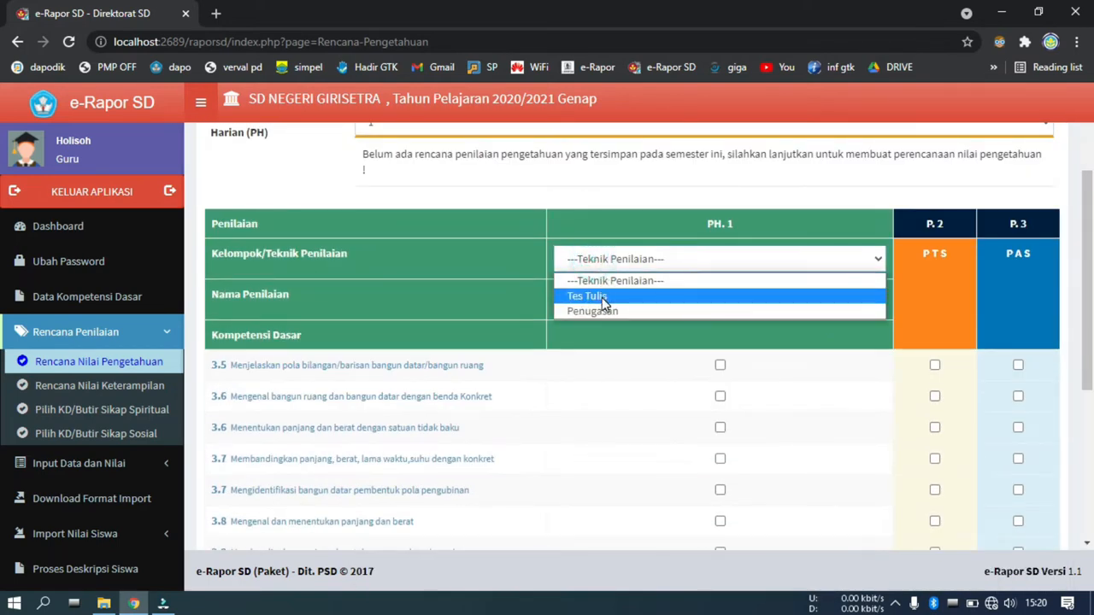
pyautogui.click(596, 295)
# - Include Matematika competency 3.5 and both 3.6 competencies in PH. 1, PTS and PAS
pyautogui.scroll(-1, 720, 354)
pyautogui.click(720, 286)
pyautogui.press('Tab')
pyautogui.press('space')
pyautogui.press('Tab')
pyautogui.press('space')
pyautogui.press('Tab')
pyautogui.press('Tab')
pyautogui.press('space')
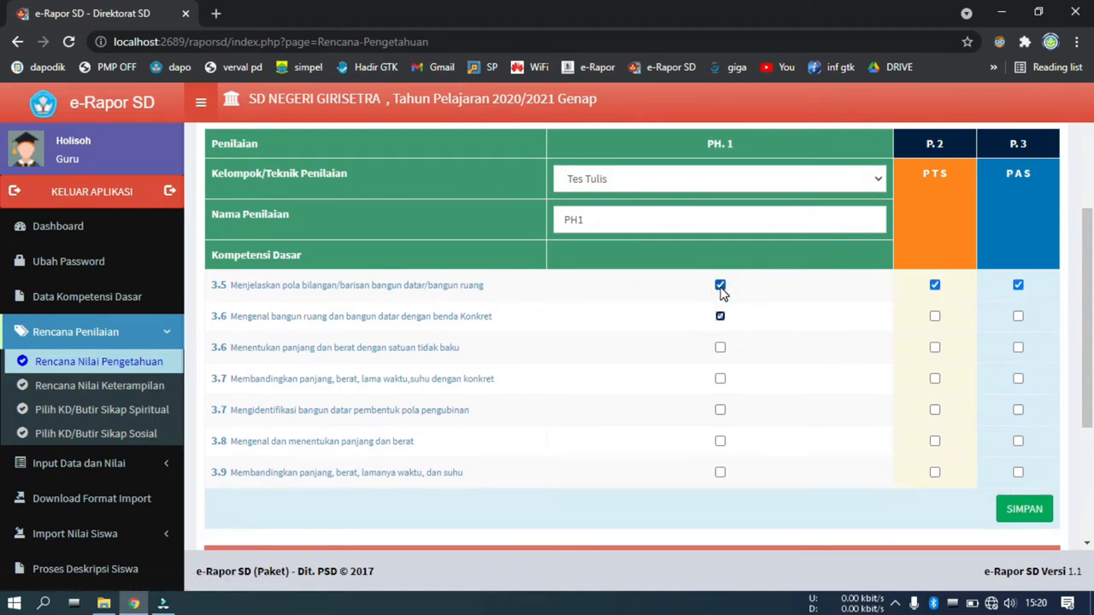
pyautogui.press('space')
pyautogui.press('Tab')
pyautogui.press('space')
pyautogui.press('Tab')
pyautogui.press('Tab')
pyautogui.press('space')
pyautogui.press('Tab')
pyautogui.press('space')
pyautogui.press('Tab')
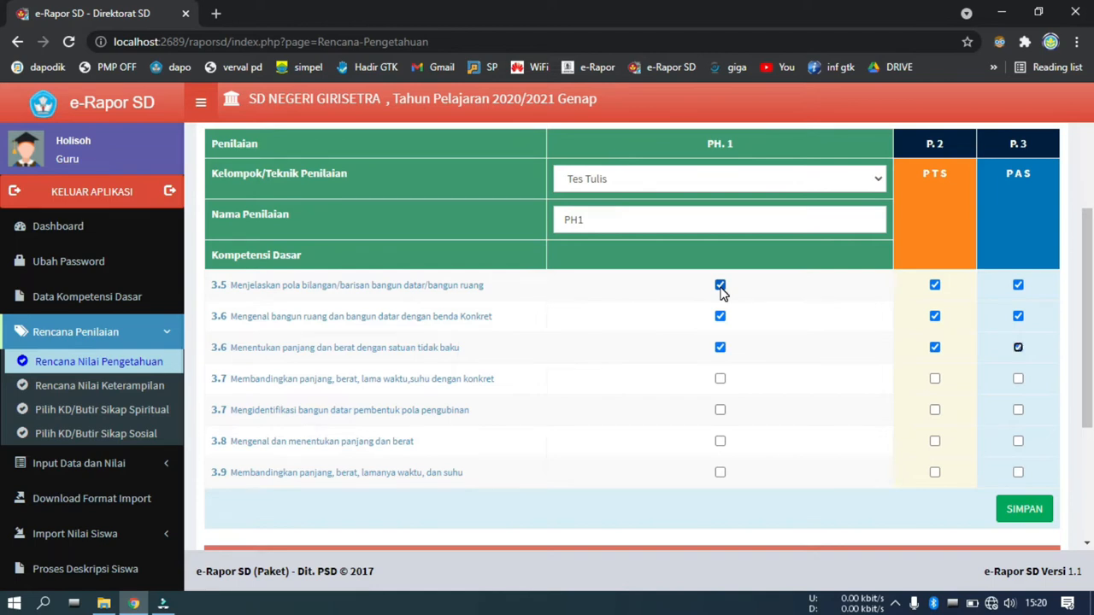
# - Save the Matematika knowledge assessment plan and accept the overwrite warning and the completion message
pyautogui.click(997, 512)
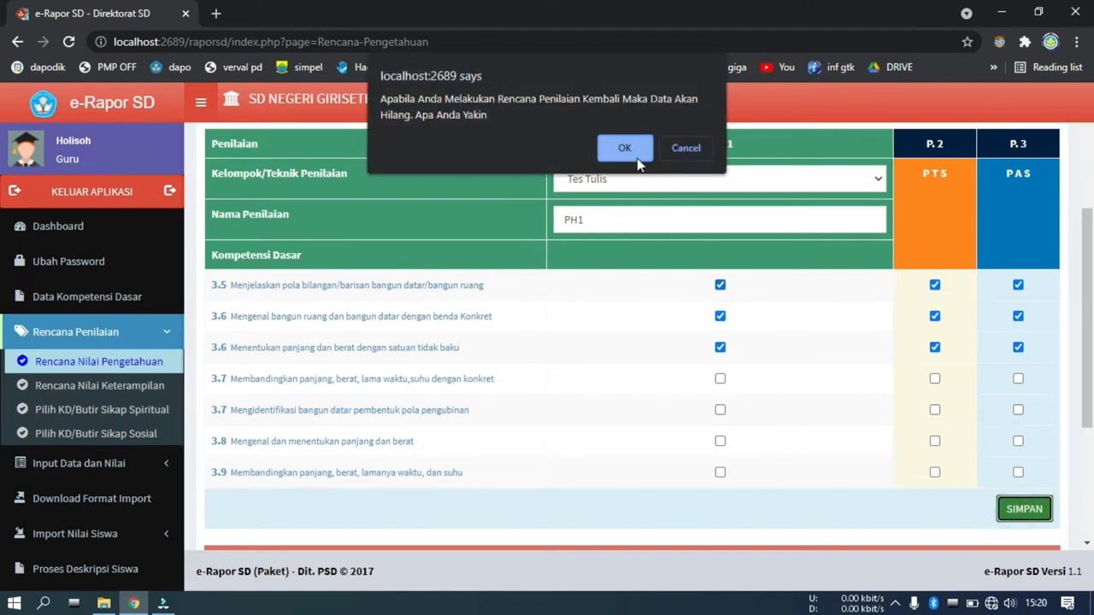
pyautogui.click(637, 158)
pyautogui.click(686, 136)
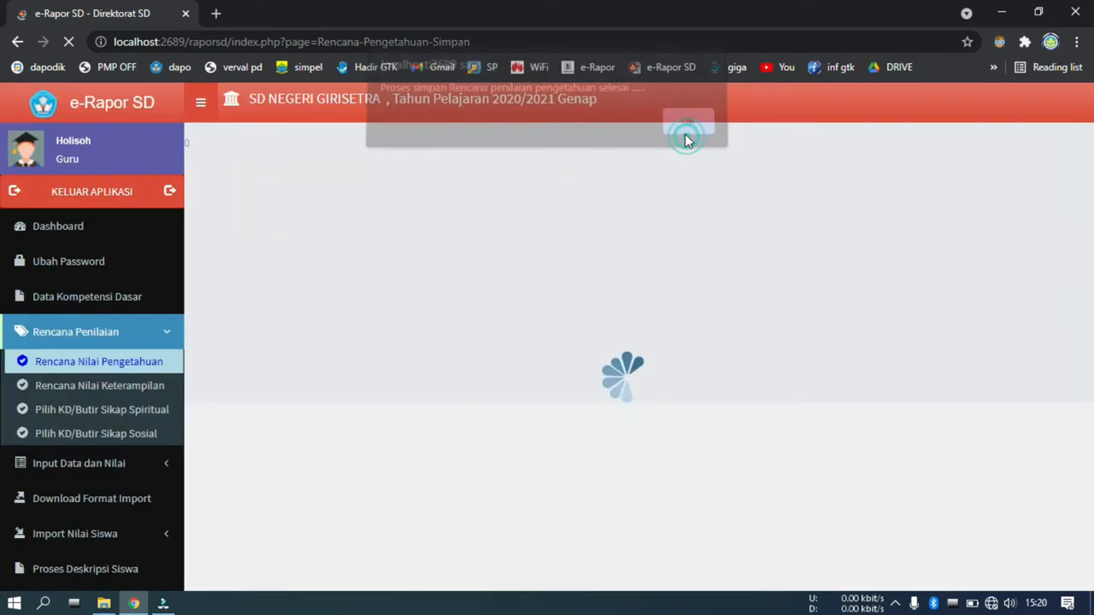
# - Open the knowledge plan for Kelas 1, Seni Budaya dan Prakarya, with 1 Penilaian Harian and set PH. 1's technique to Tes Tulis
pyautogui.click(534, 195)
pyautogui.click(535, 236)
pyautogui.click(507, 242)
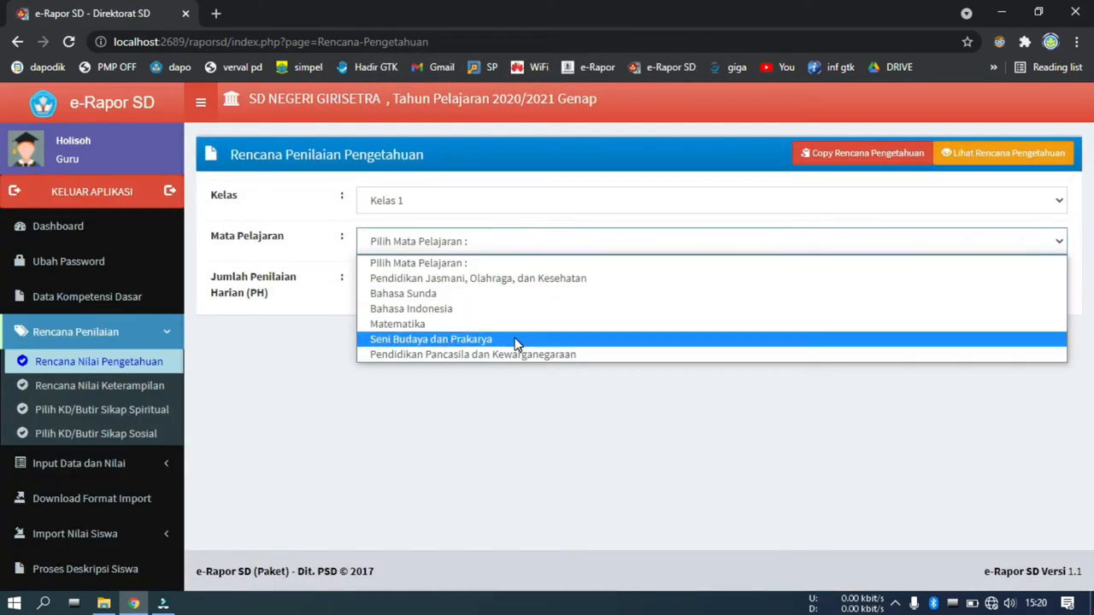
pyautogui.click(514, 338)
pyautogui.click(513, 288)
pyautogui.click(518, 317)
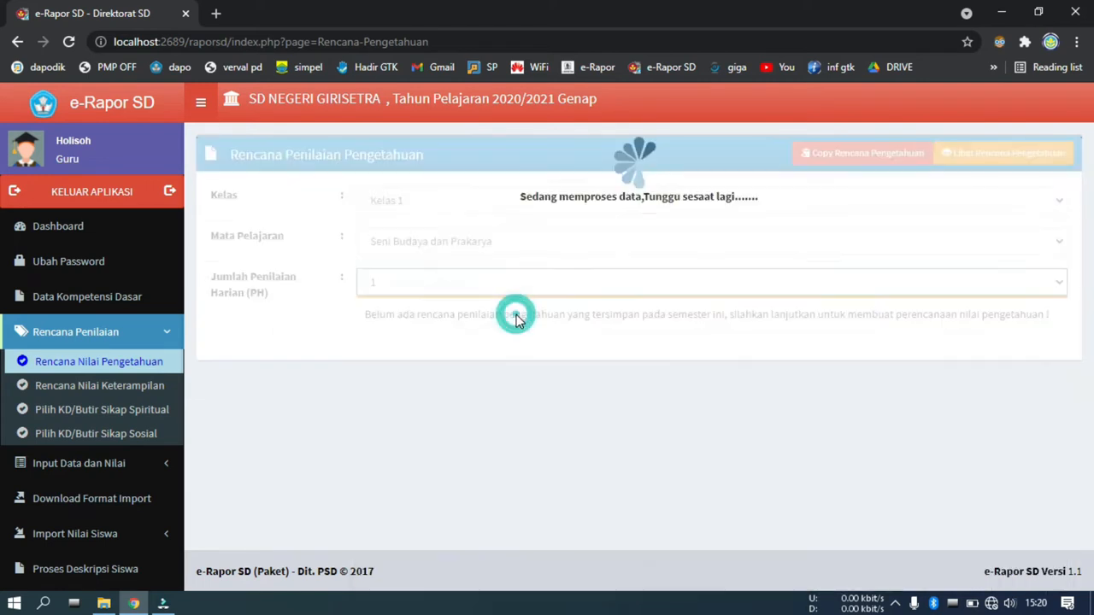
pyautogui.scroll(-3, 514, 335)
pyautogui.click(561, 262)
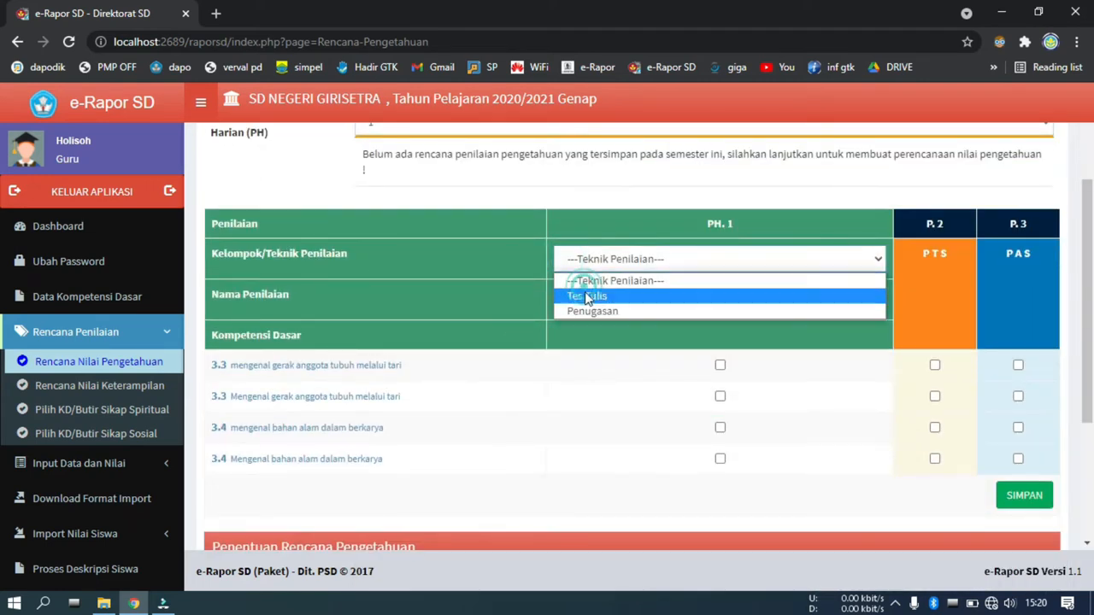
pyautogui.click(585, 293)
# - Include both 3.3 competencies and the first 3.4 competency of Seni Budaya dan Prakarya in PH. 1, PTS and PAS
pyautogui.click(716, 369)
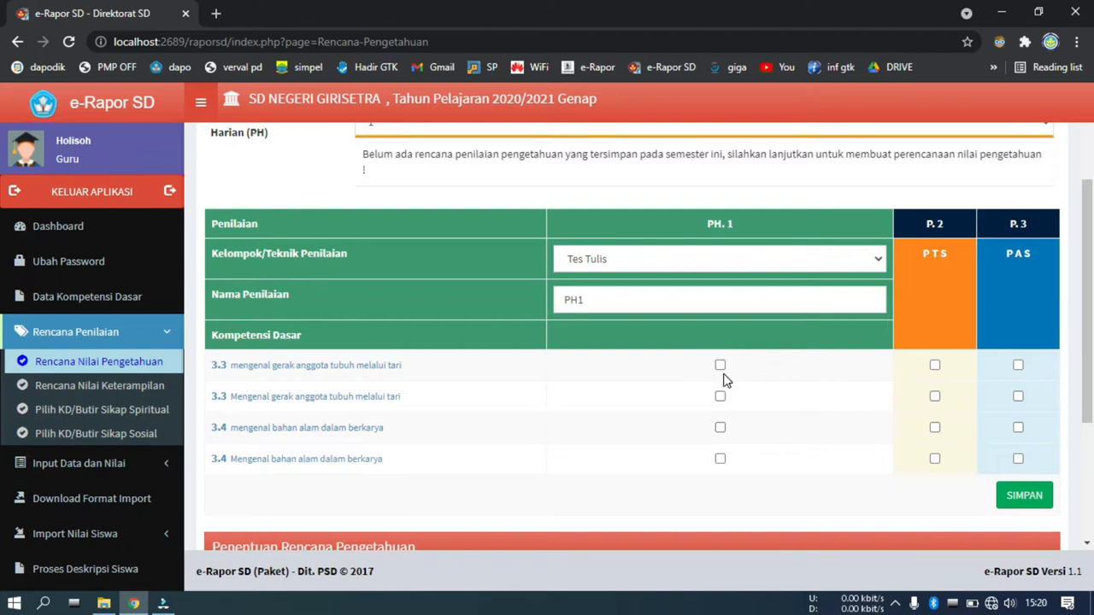
pyautogui.click(719, 367)
pyautogui.press('space')
pyautogui.press('Tab')
pyautogui.press('Tab')
pyautogui.press('space')
pyautogui.press('Tab')
pyautogui.press('space')
pyautogui.press('Tab')
pyautogui.press('Tab')
pyautogui.press('space')
pyautogui.press('Tab')
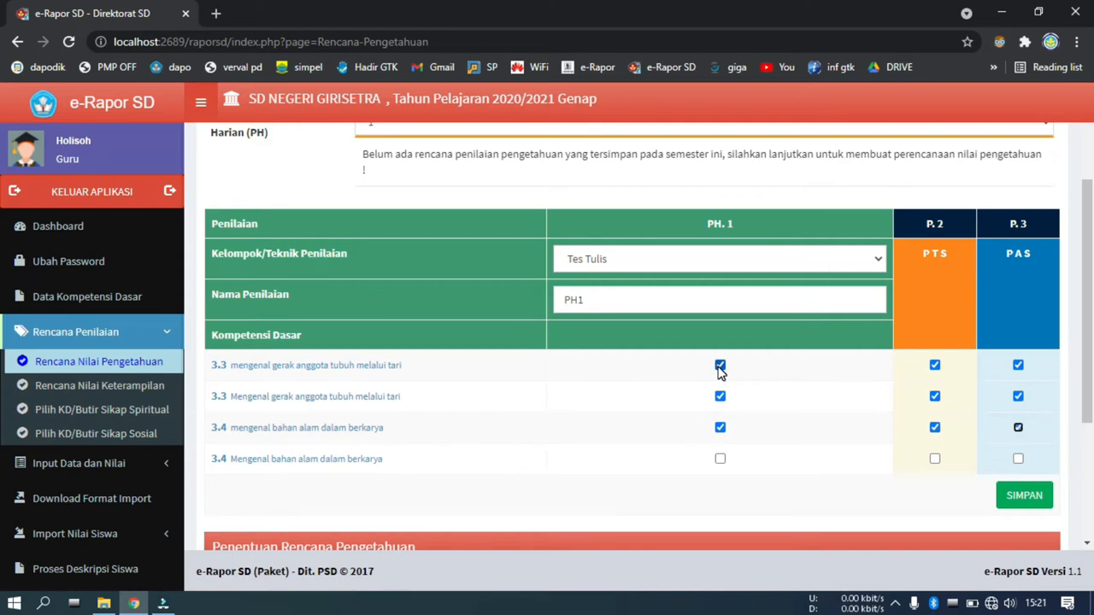
# - Save the Seni Budaya dan Prakarya knowledge assessment plan and accept the overwrite warning and the completion message
pyautogui.click(1024, 497)
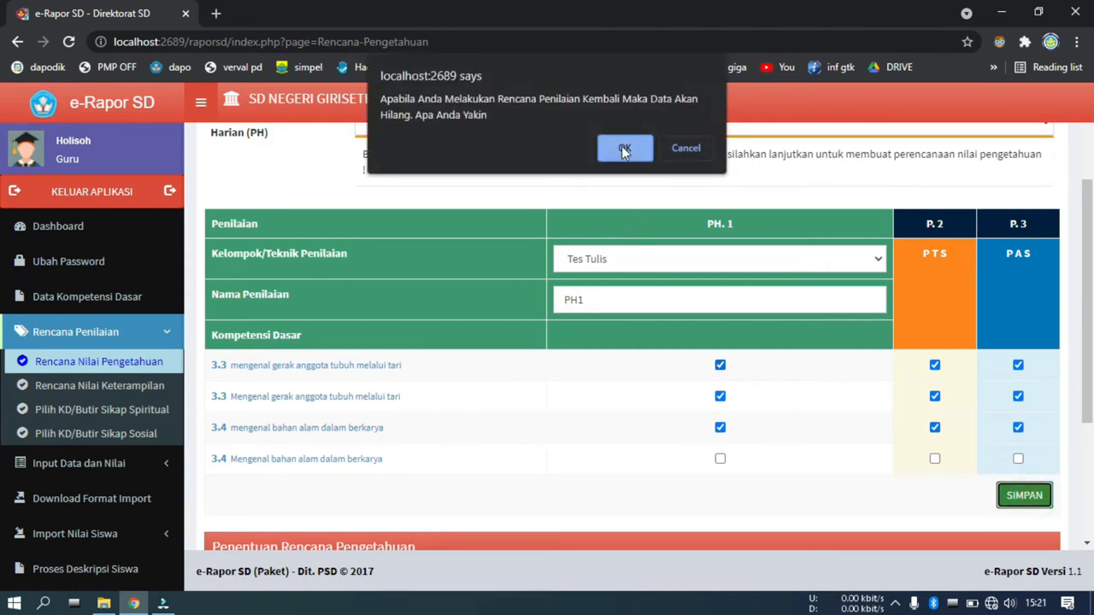
pyautogui.click(621, 148)
pyautogui.click(670, 135)
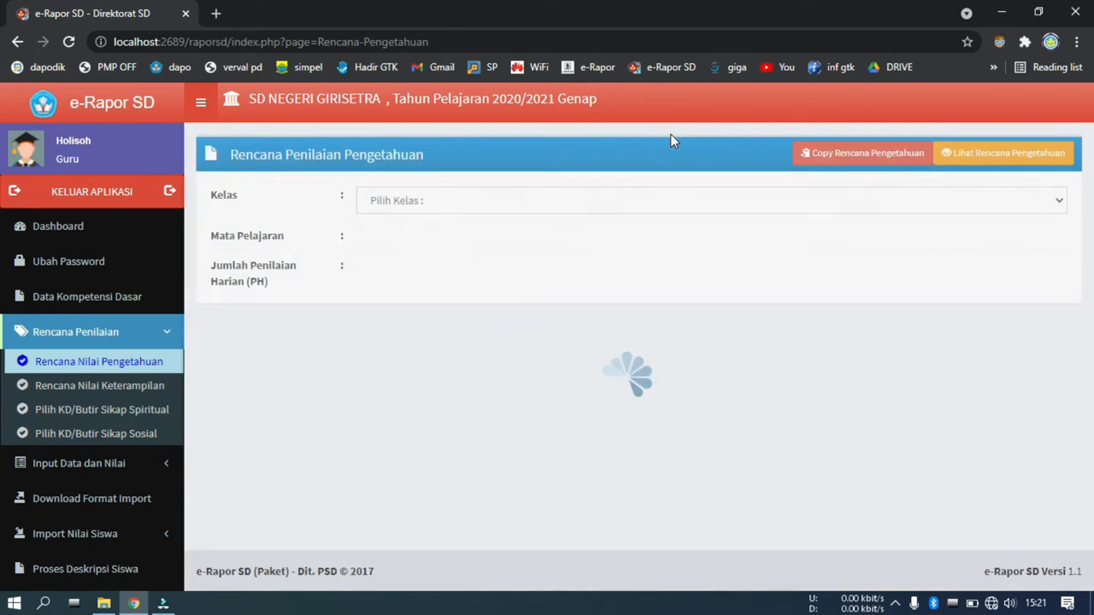
# - Open the knowledge plan for Kelas 1, Pendidikan Pancasila dan Kewarganegaraan, with 1 Penilaian Harian and set PH. 1's technique to Tes Tulis
pyautogui.click(527, 204)
pyautogui.click(525, 236)
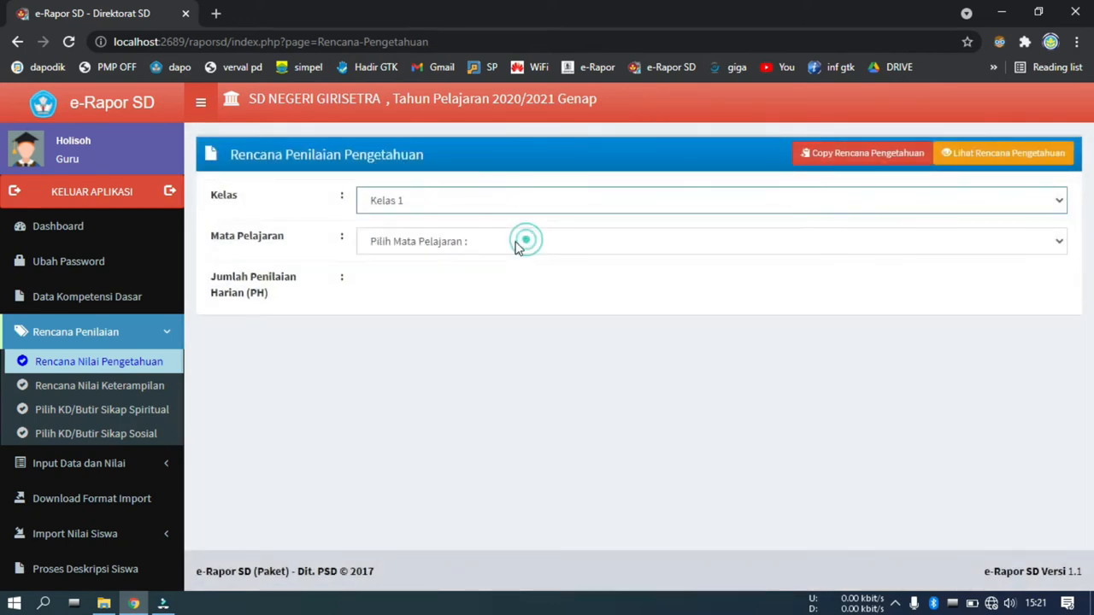
pyautogui.click(509, 243)
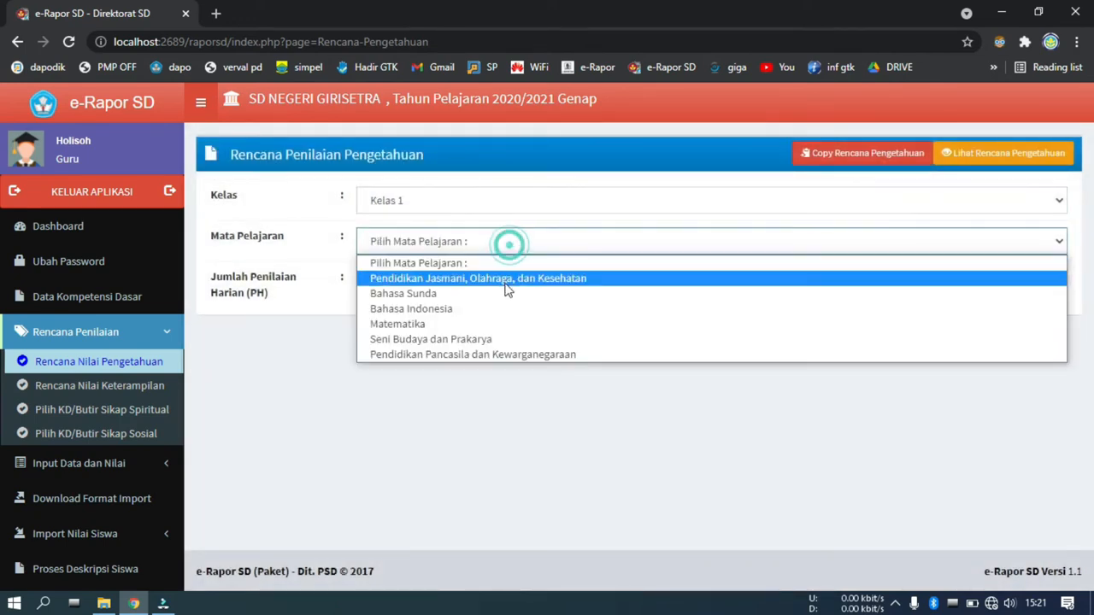
pyautogui.click(499, 354)
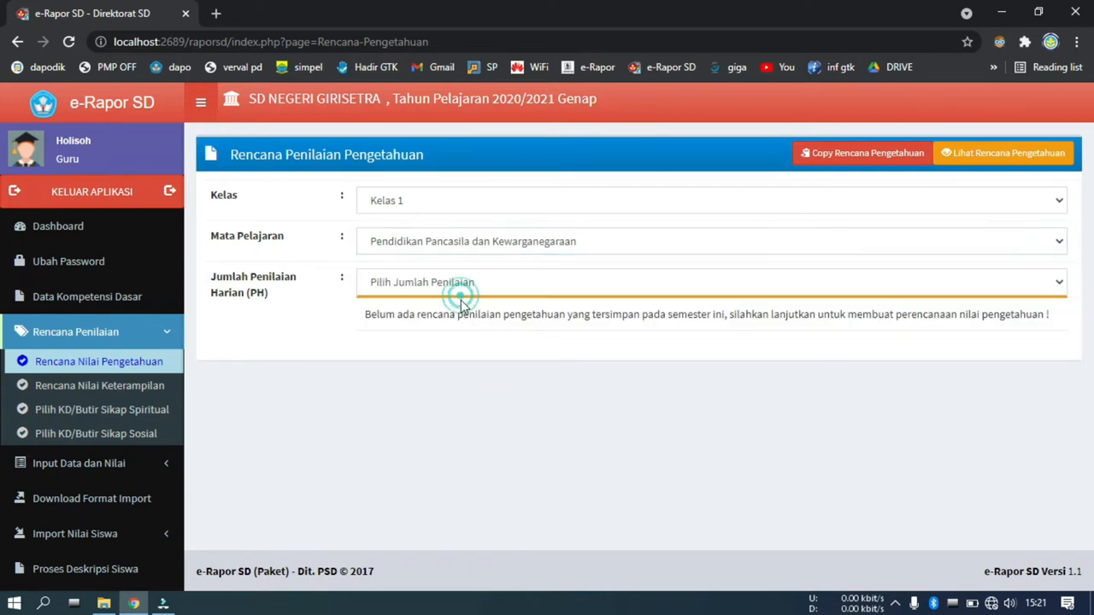
pyautogui.click(464, 281)
pyautogui.click(475, 319)
pyautogui.click(623, 419)
pyautogui.click(642, 456)
# - Include both 3.3 competencies in PH. 1, PTS and PAS, and the first 3.4 competency in PH. 1
pyautogui.scroll(-2, 675, 427)
pyautogui.click(720, 365)
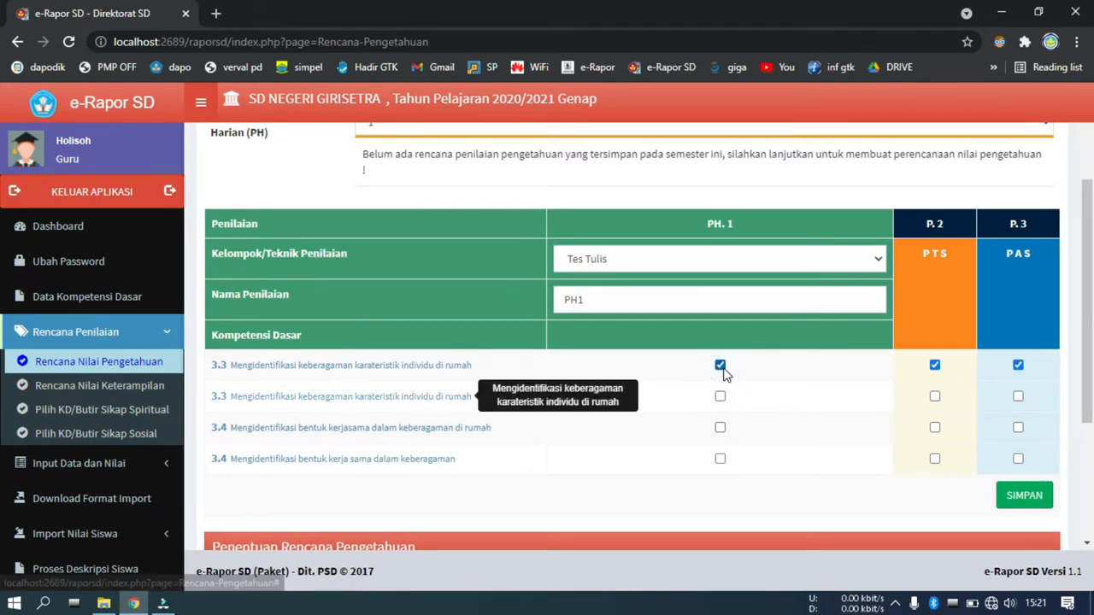
pyautogui.press('Tab')
pyautogui.press('space')
pyautogui.press('Tab')
pyautogui.press('Tab')
pyautogui.press('space')
pyautogui.press('Tab')
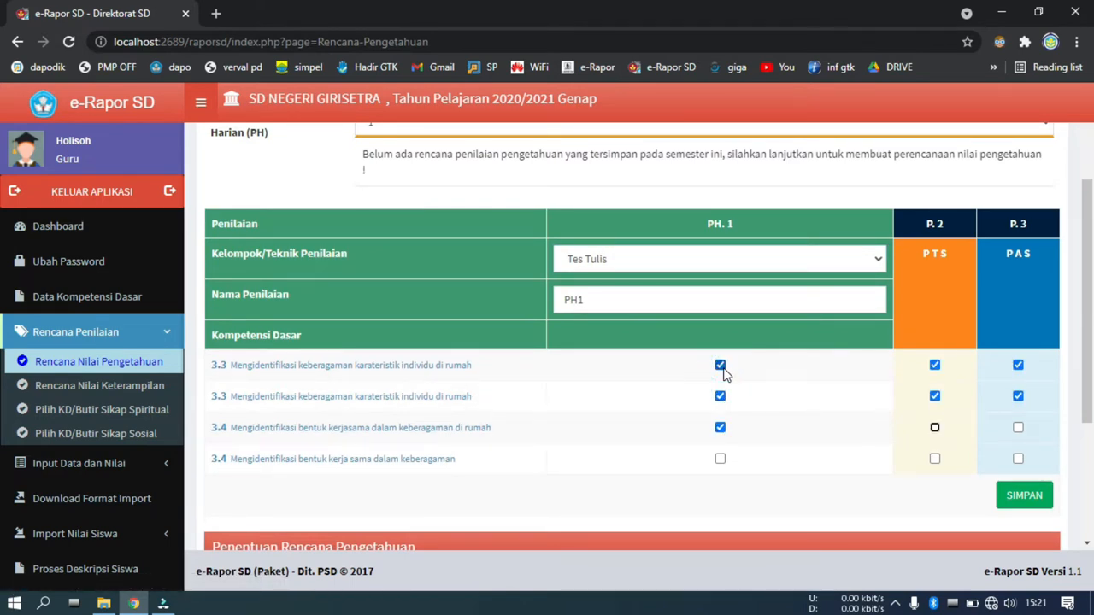
# - Save the Pendidikan Pancasila dan Kewarganegaraan knowledge assessment plan and accept the overwrite warning and the completion message
pyautogui.click(1006, 496)
pyautogui.click(635, 151)
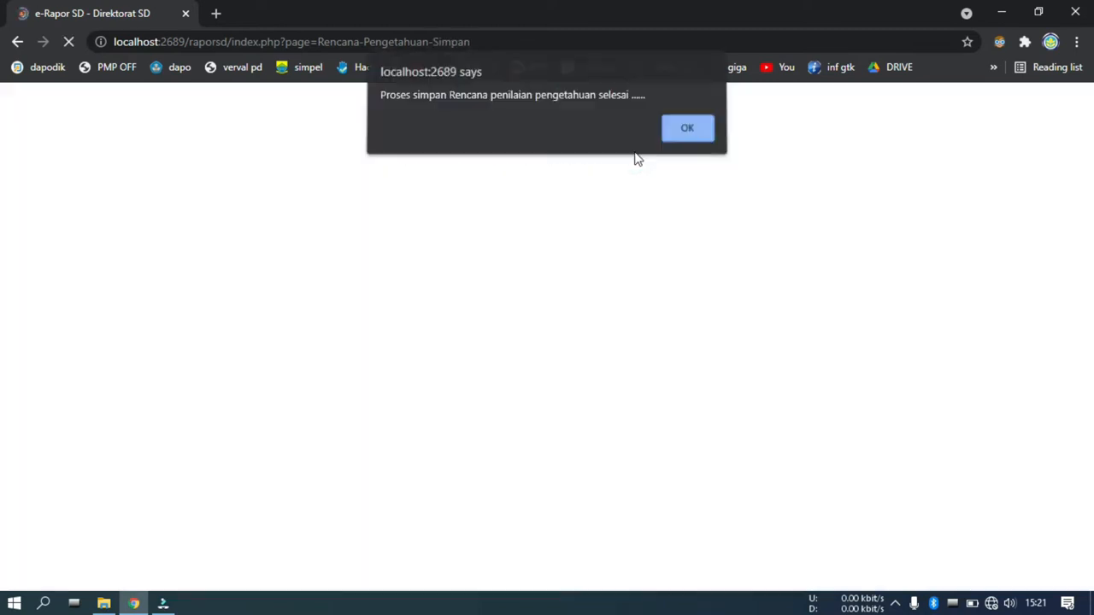
pyautogui.click(671, 130)
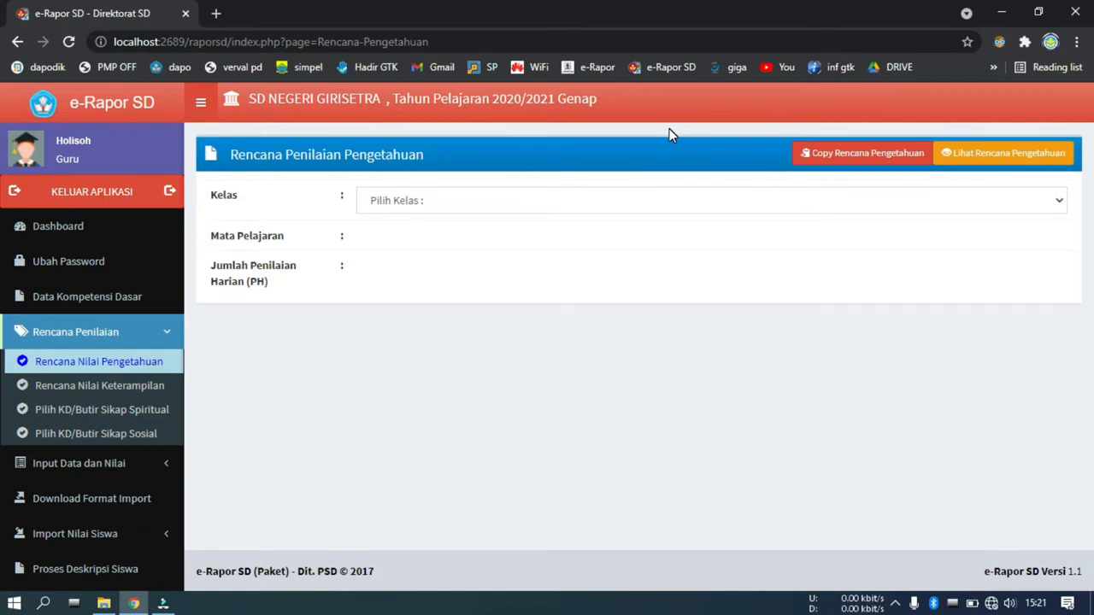
# - Open the basic competency data and compare the Kurikulum Nasional, Penyederhanaan Balitbang and Penyederhanaan Mandiri sets
pyautogui.click(71, 297)
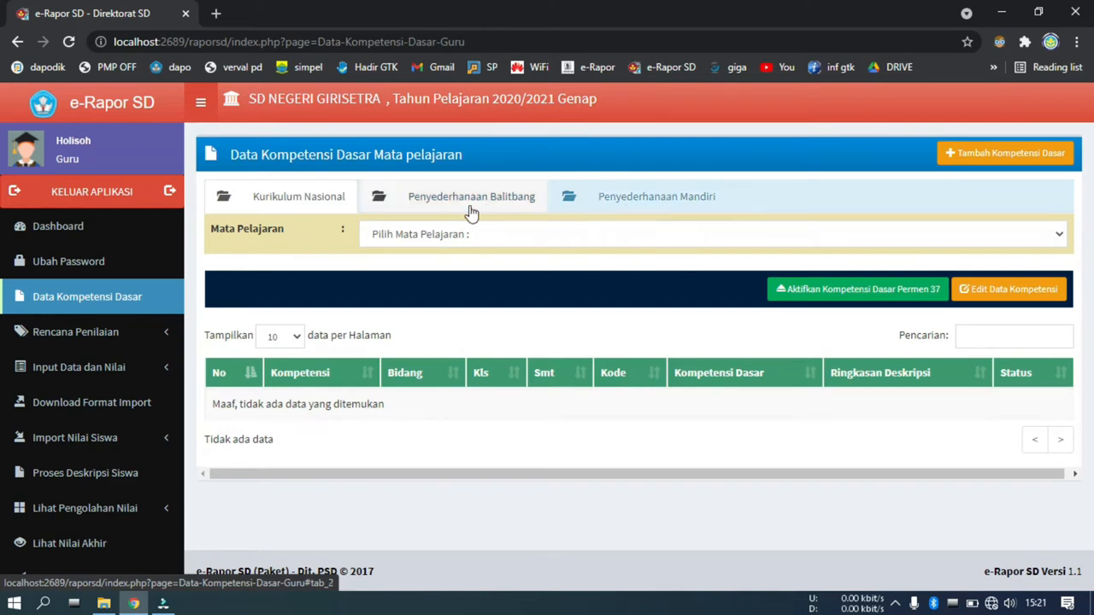
pyautogui.click(437, 205)
pyautogui.click(306, 205)
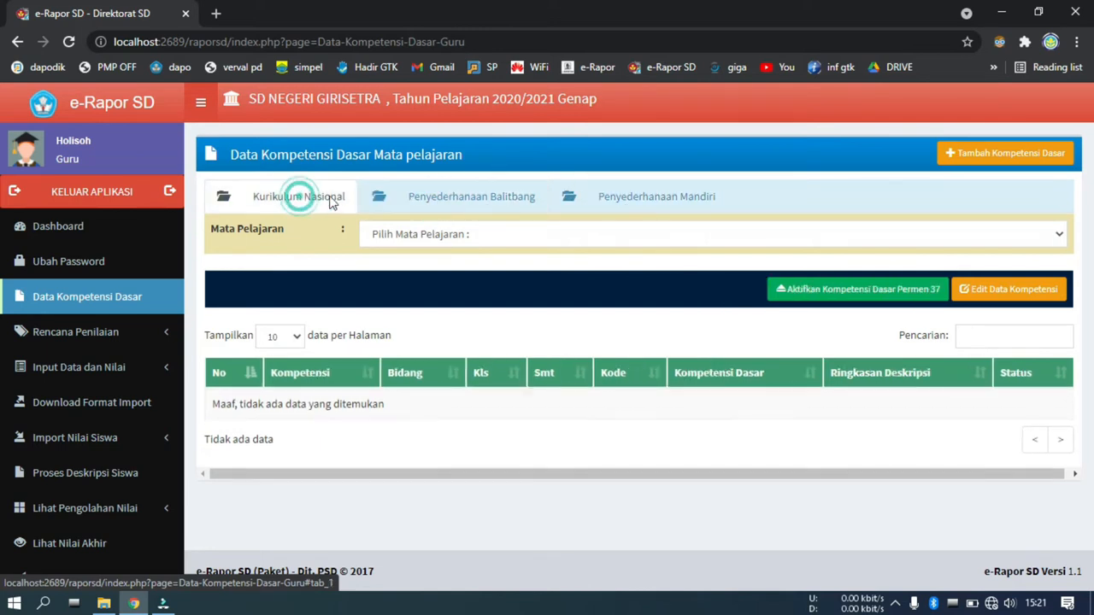
pyautogui.click(406, 204)
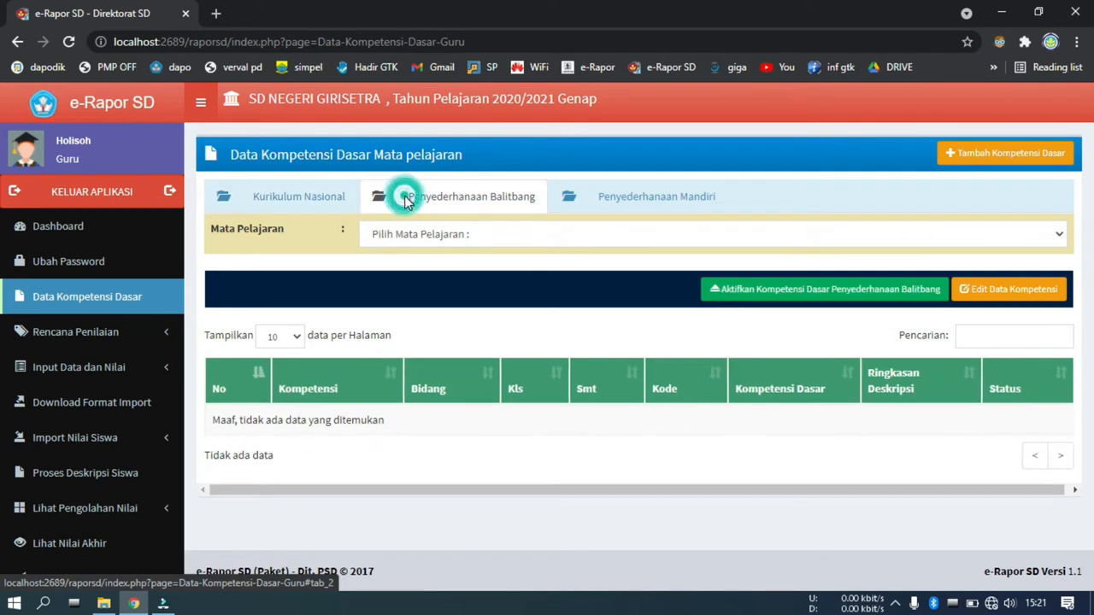
pyautogui.click(596, 199)
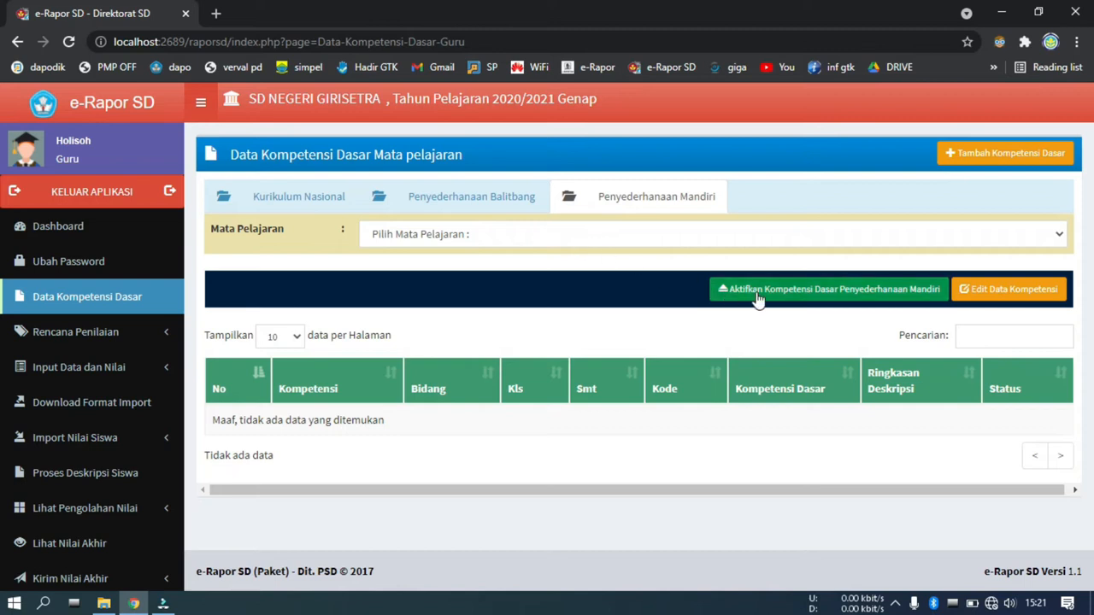
pyautogui.click(479, 199)
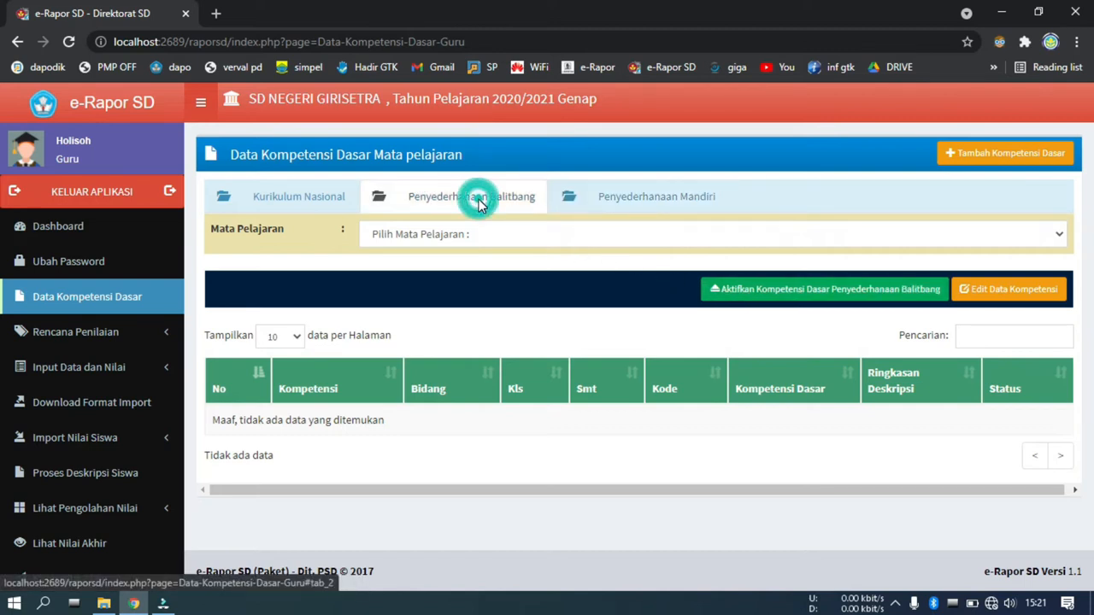
pyautogui.click(350, 198)
pyautogui.click(625, 193)
# - Display the basic competencies for Bahasa Sunda, then view the form for adding competencies and return to the list
pyautogui.click(598, 233)
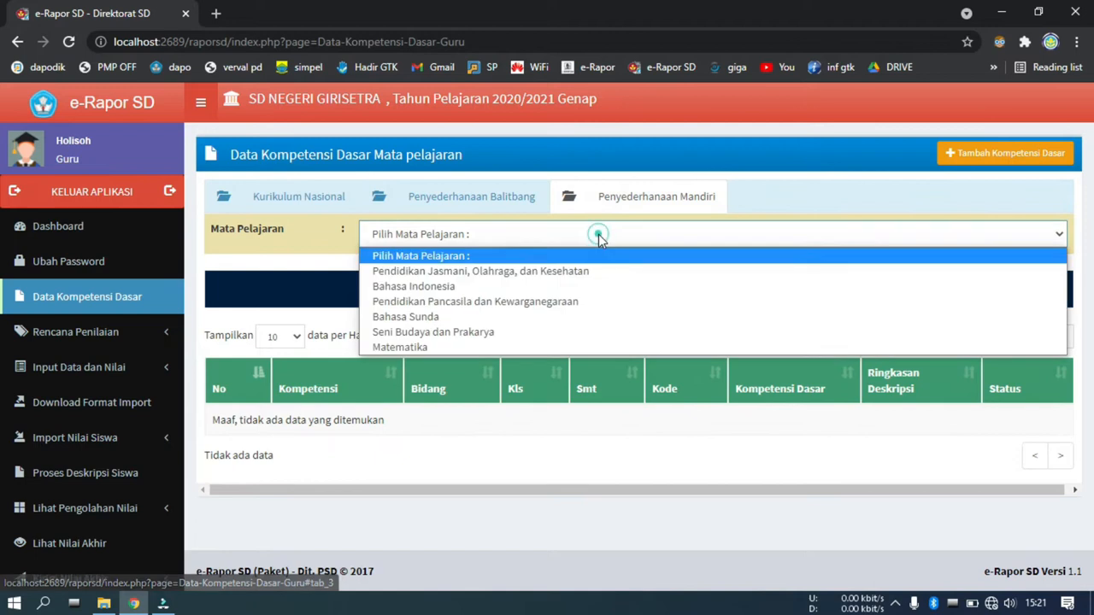
pyautogui.click(583, 318)
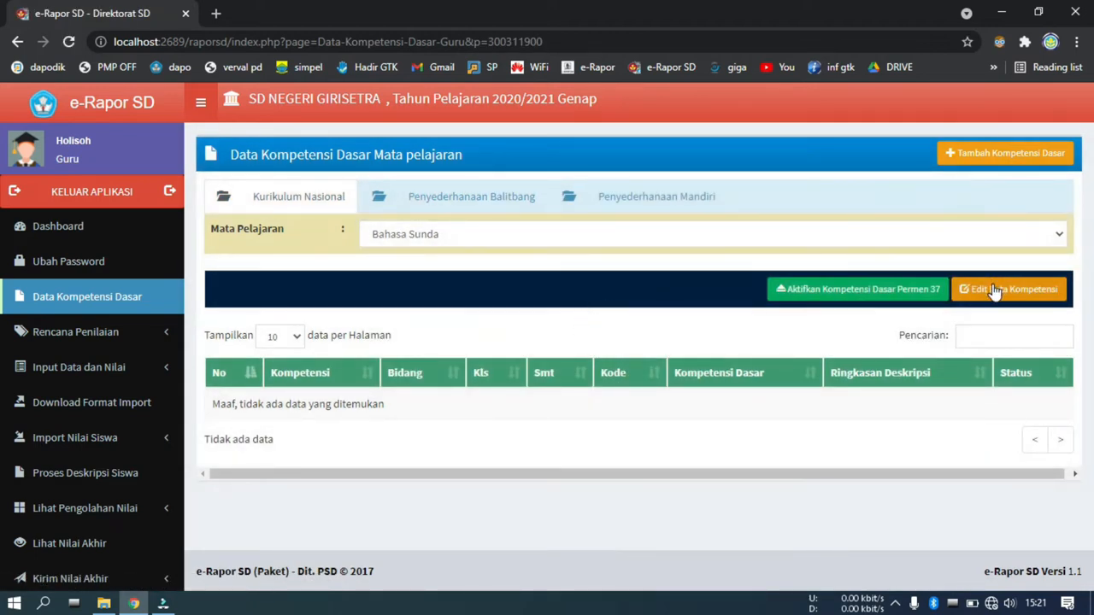
pyautogui.click(972, 153)
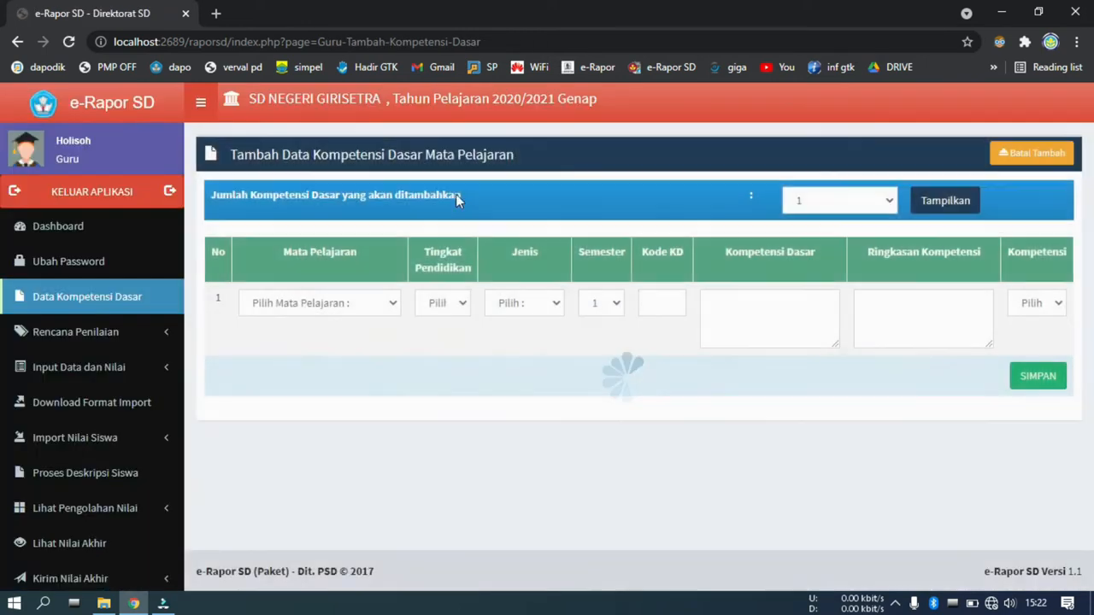
pyautogui.click(17, 43)
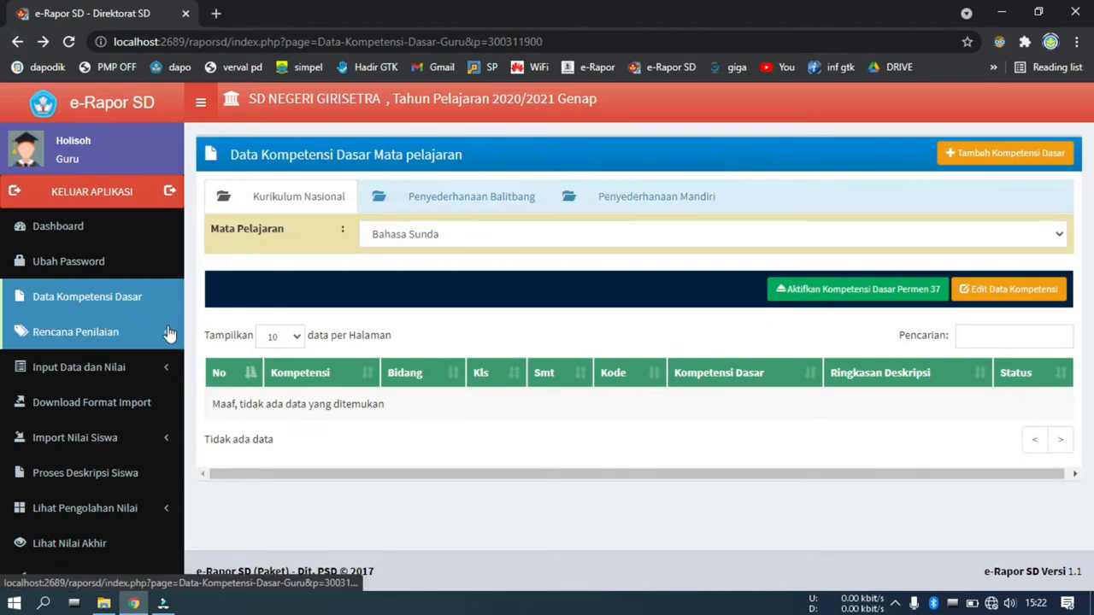
# - Open the knowledge score entry for Kelas 1, Pendidikan Jasmani, Olahraga, dan Kesehatan, assessment P. 1 ; PH1, and review its student score grid
pyautogui.click(144, 363)
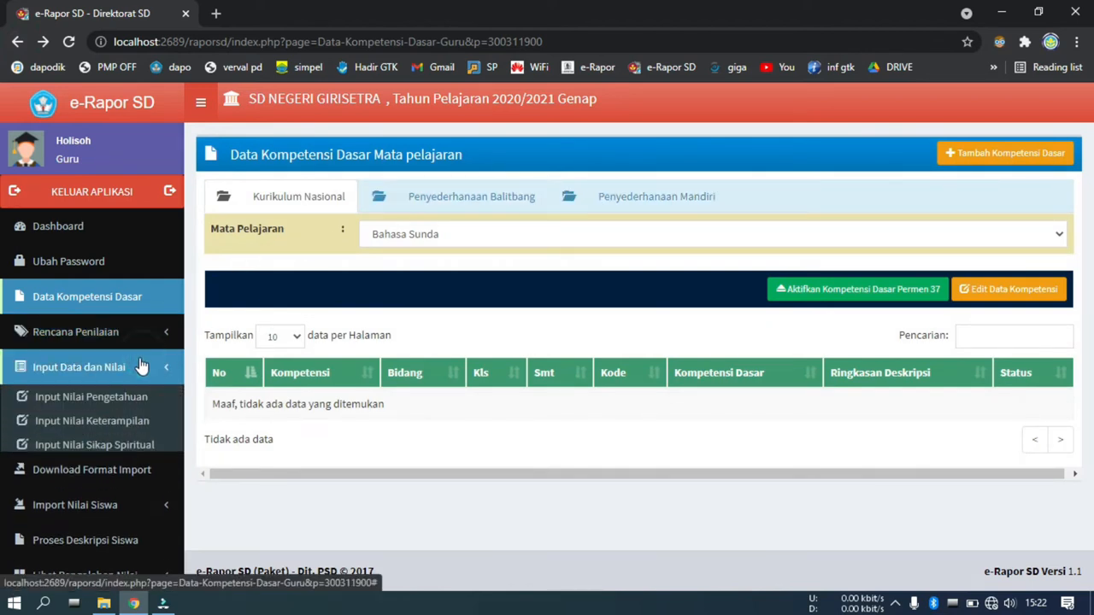
pyautogui.click(111, 395)
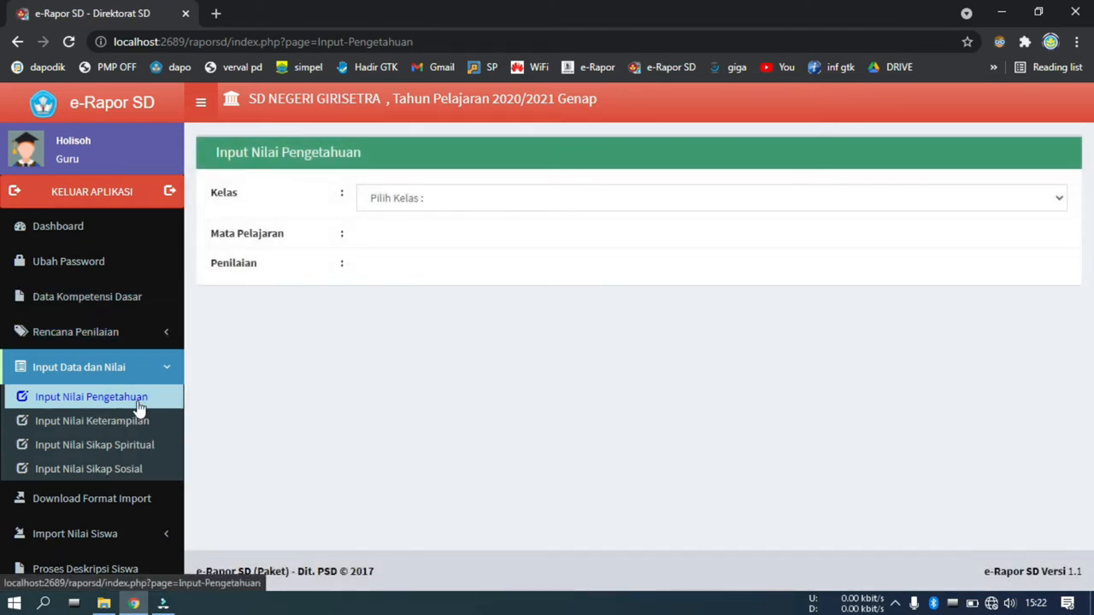
pyautogui.click(140, 399)
pyautogui.click(412, 197)
pyautogui.click(414, 234)
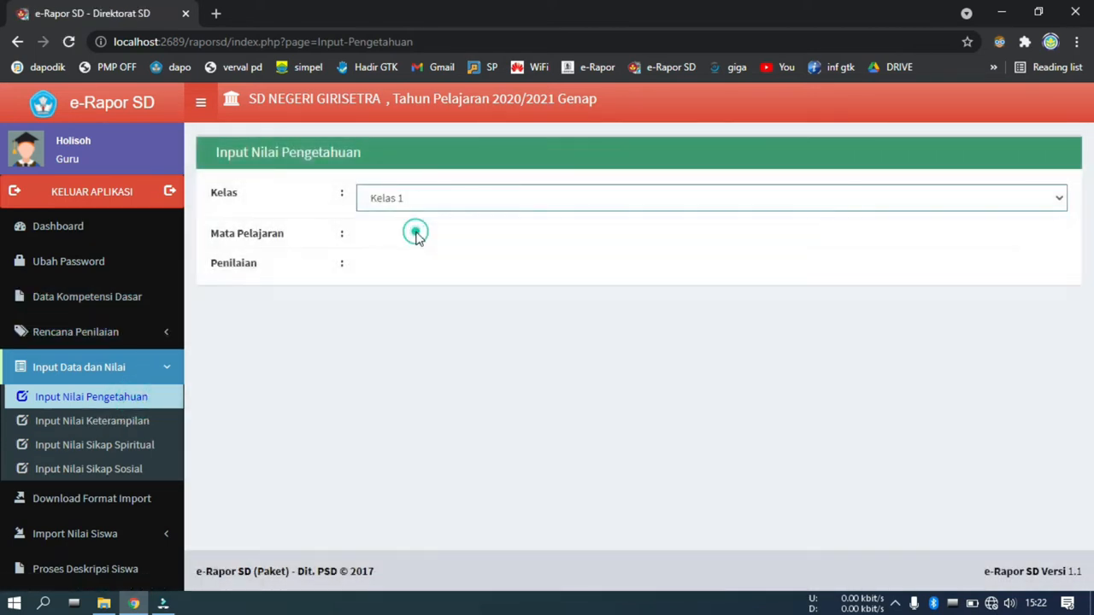
pyautogui.click(412, 238)
pyautogui.click(414, 278)
pyautogui.click(413, 282)
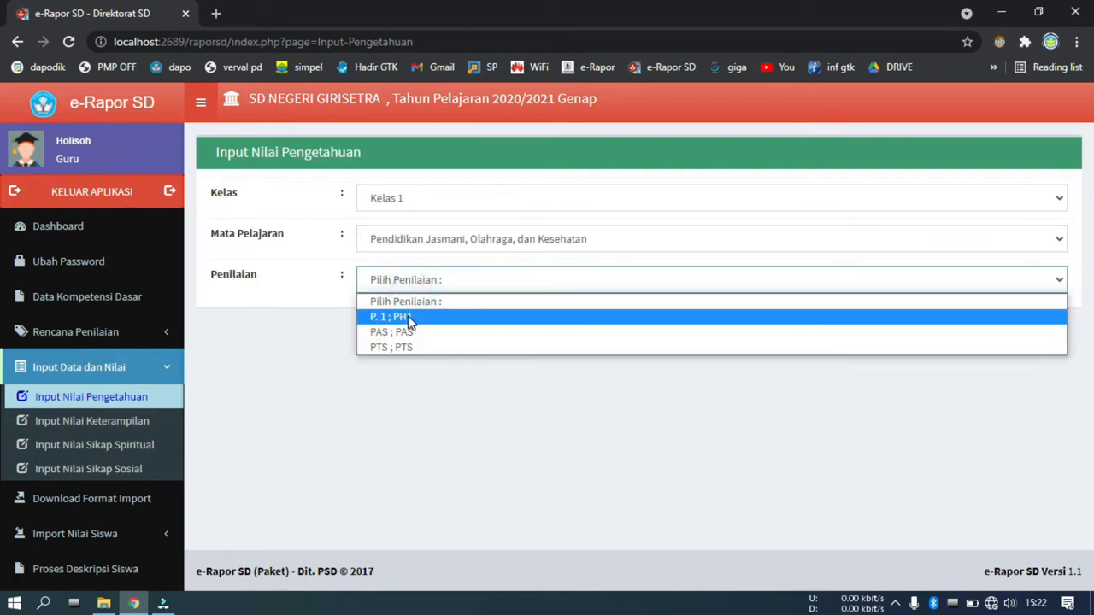
pyautogui.click(398, 317)
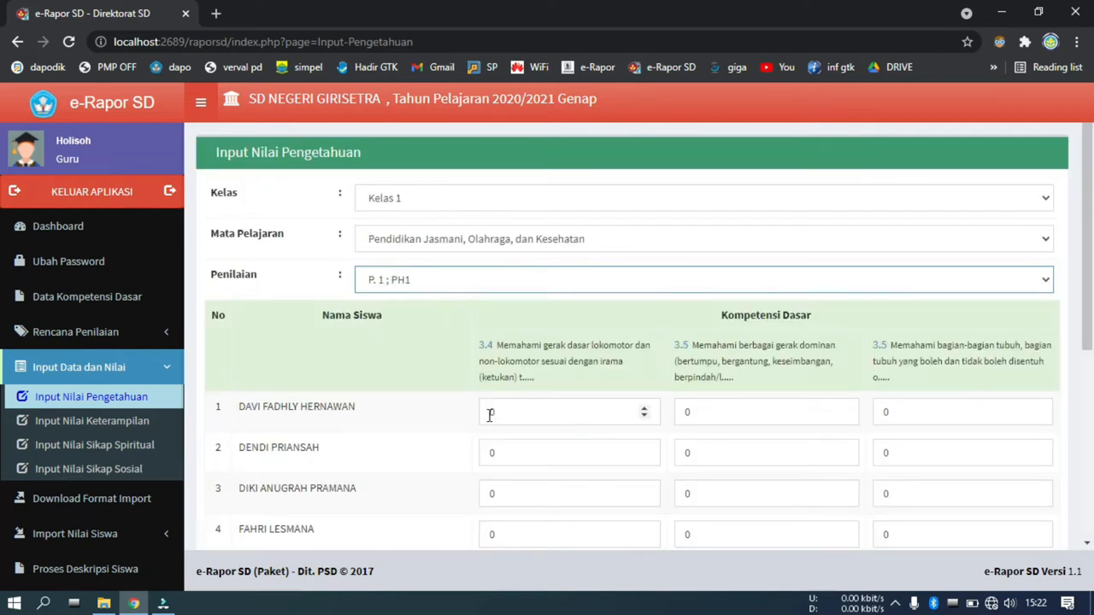
pyautogui.scroll(-3, 490, 415)
pyautogui.scroll(3, 479, 406)
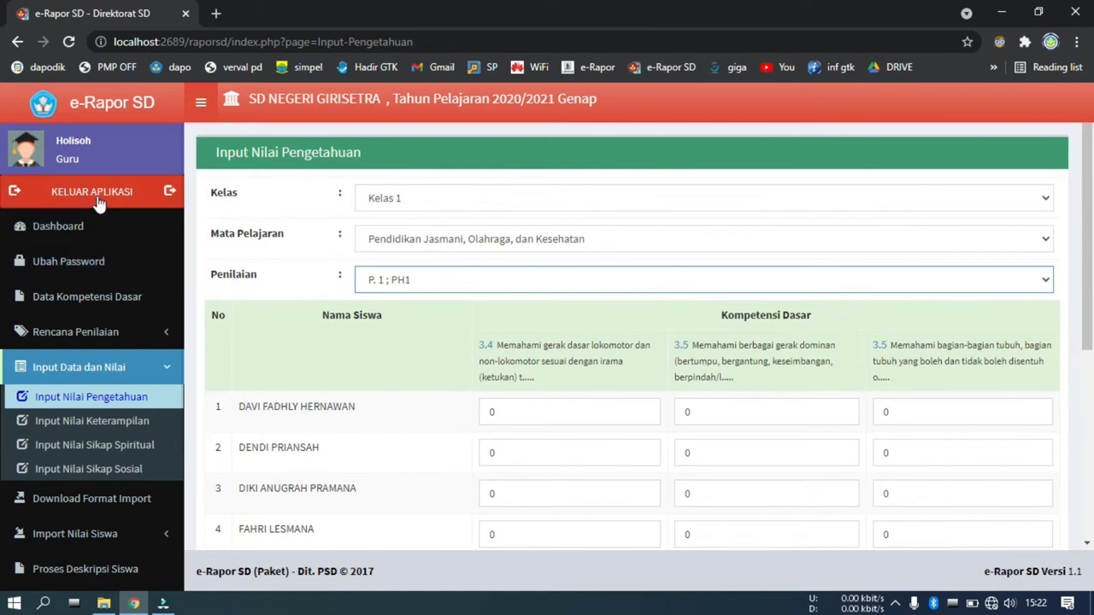
# - Return to the basic competency data and display the competencies for Pendidikan Jasmani, Olahraga, dan Kesehatan
pyautogui.click(86, 296)
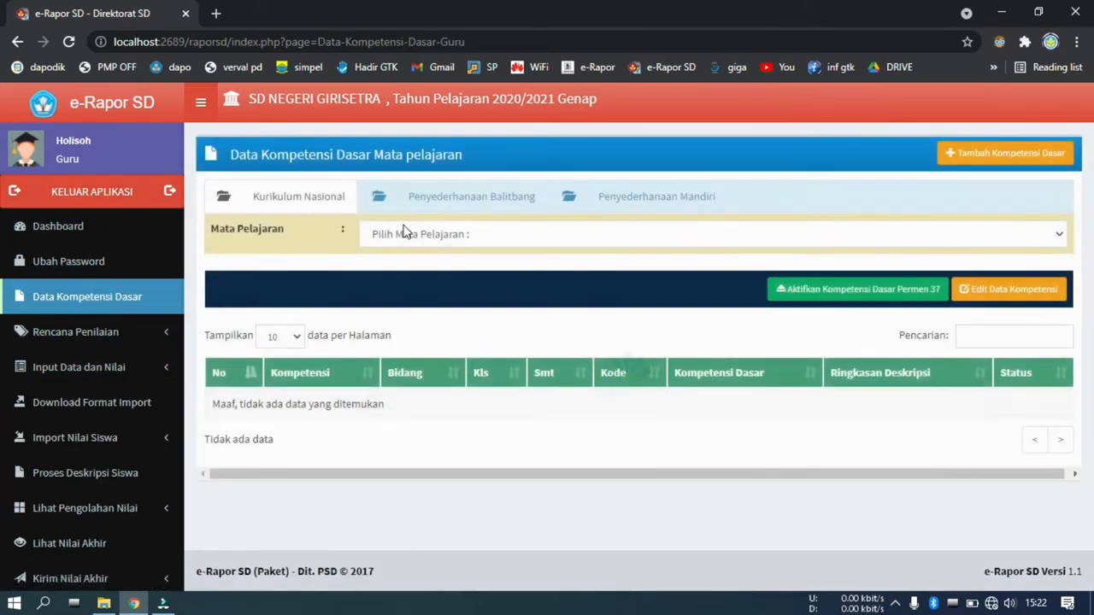
pyautogui.click(563, 237)
pyautogui.click(267, 190)
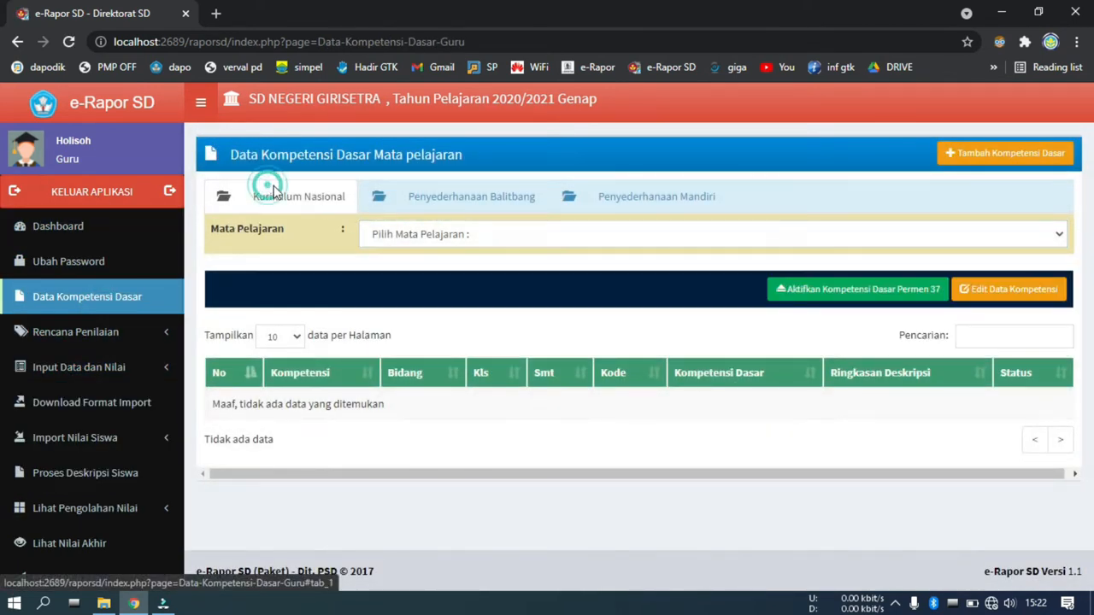
pyautogui.click(435, 189)
pyautogui.click(615, 198)
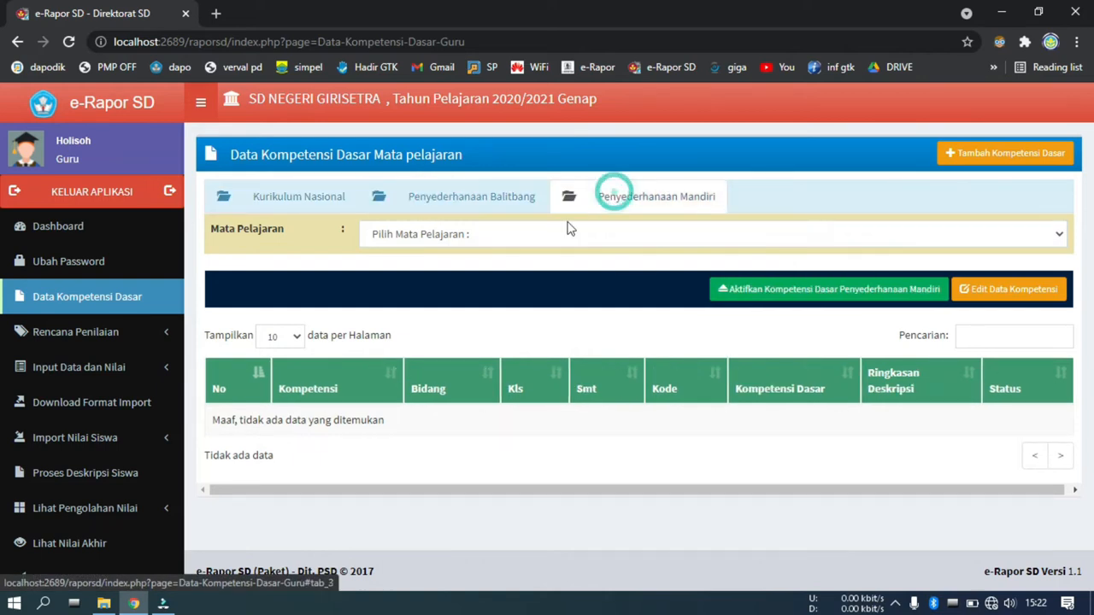
pyautogui.click(484, 272)
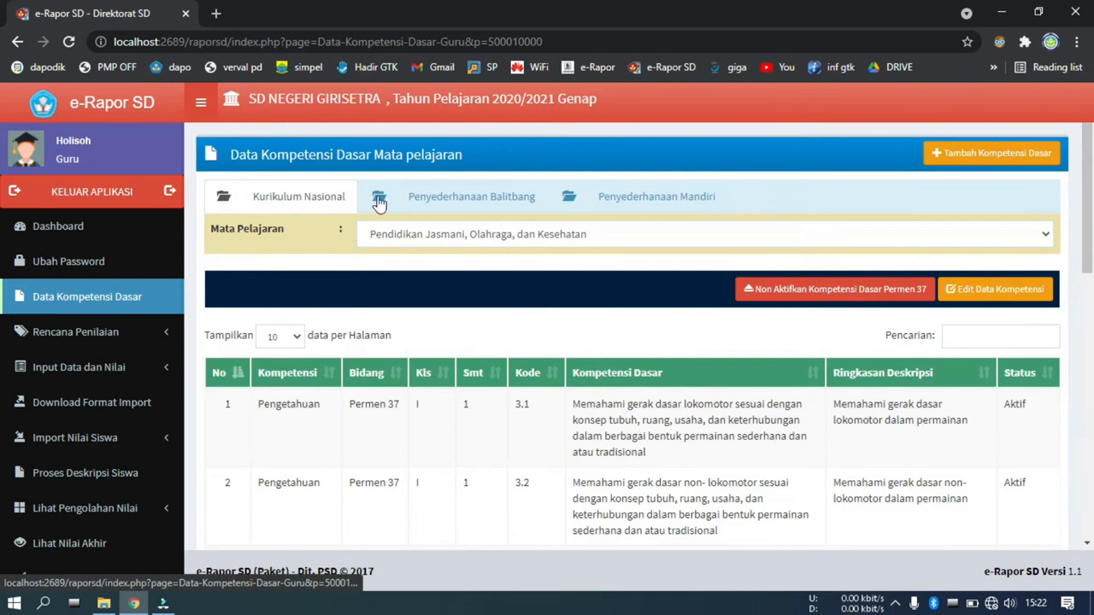
# - Compare the subject's Penyederhanaan Balitbang competencies with its Kurikulum Nasional competencies
pyautogui.click(492, 208)
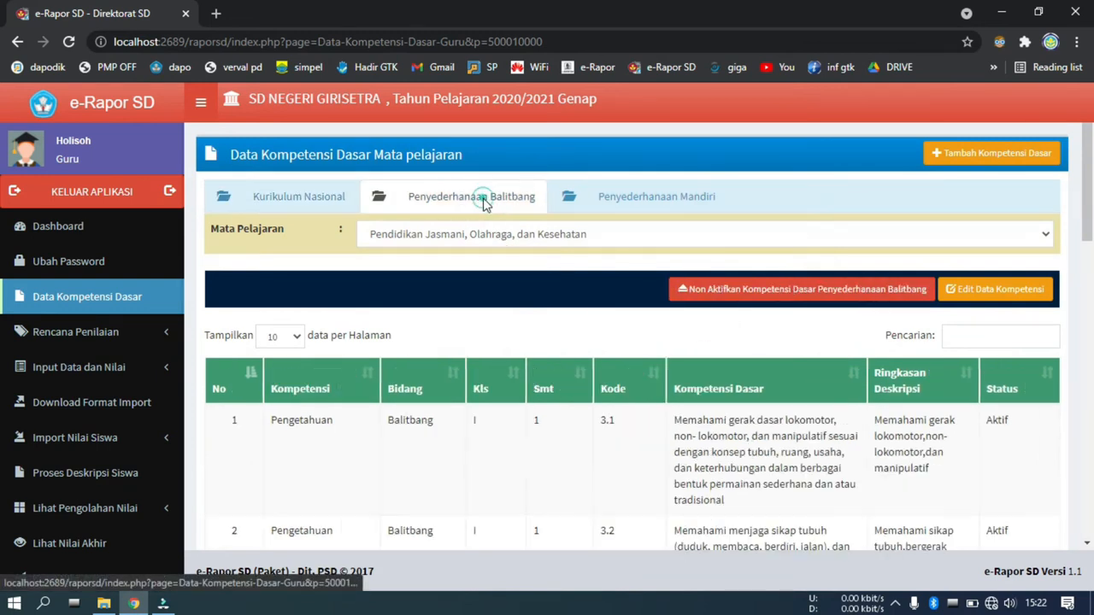
pyautogui.scroll(-2, 441, 298)
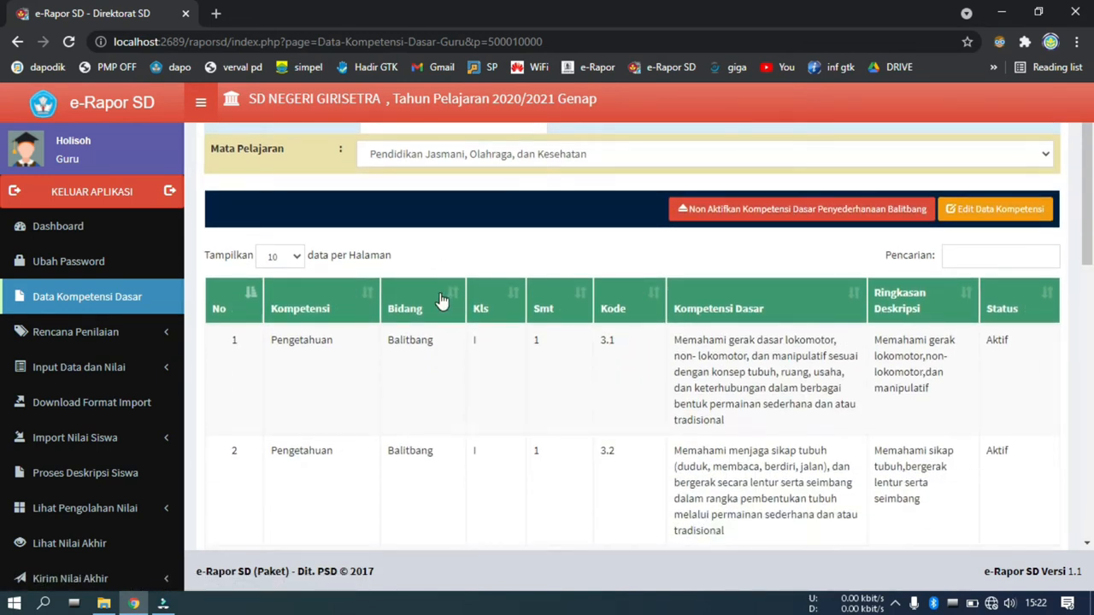
pyautogui.scroll(-1, 441, 300)
pyautogui.scroll(2, 415, 254)
pyautogui.click(319, 199)
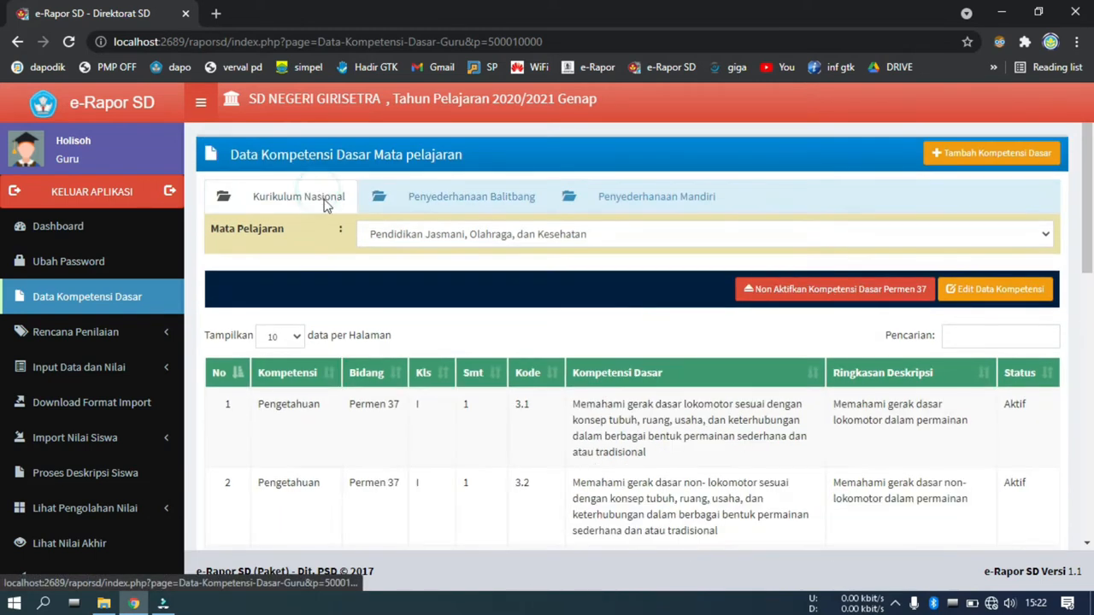
pyautogui.scroll(-3, 419, 343)
pyautogui.scroll(2, 419, 344)
pyautogui.scroll(1, 419, 344)
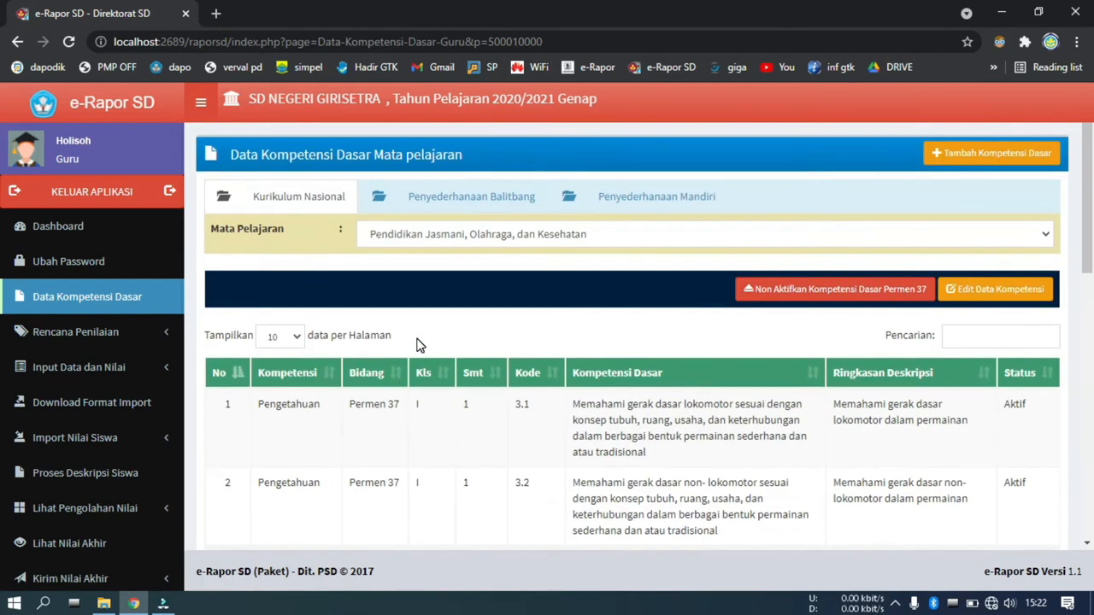
pyautogui.click(458, 206)
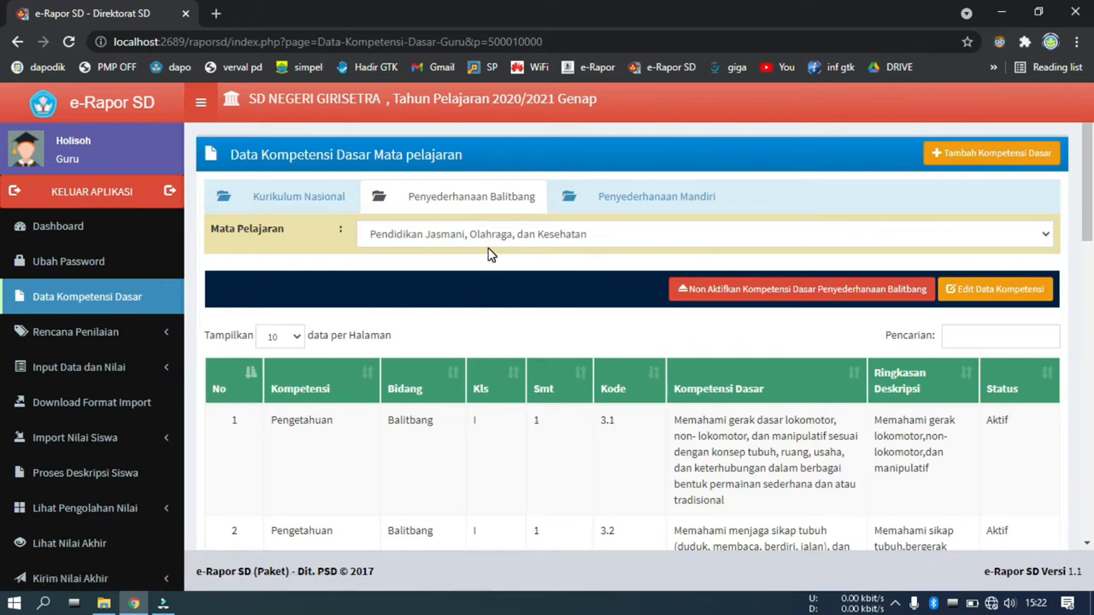
pyautogui.click(310, 198)
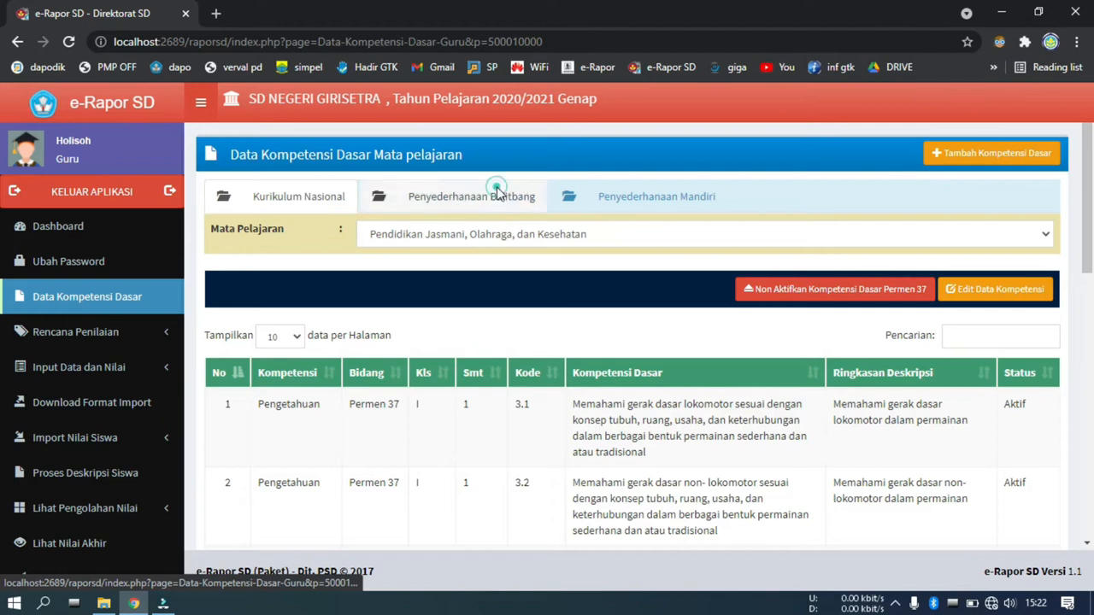
pyautogui.click(503, 193)
pyautogui.click(342, 199)
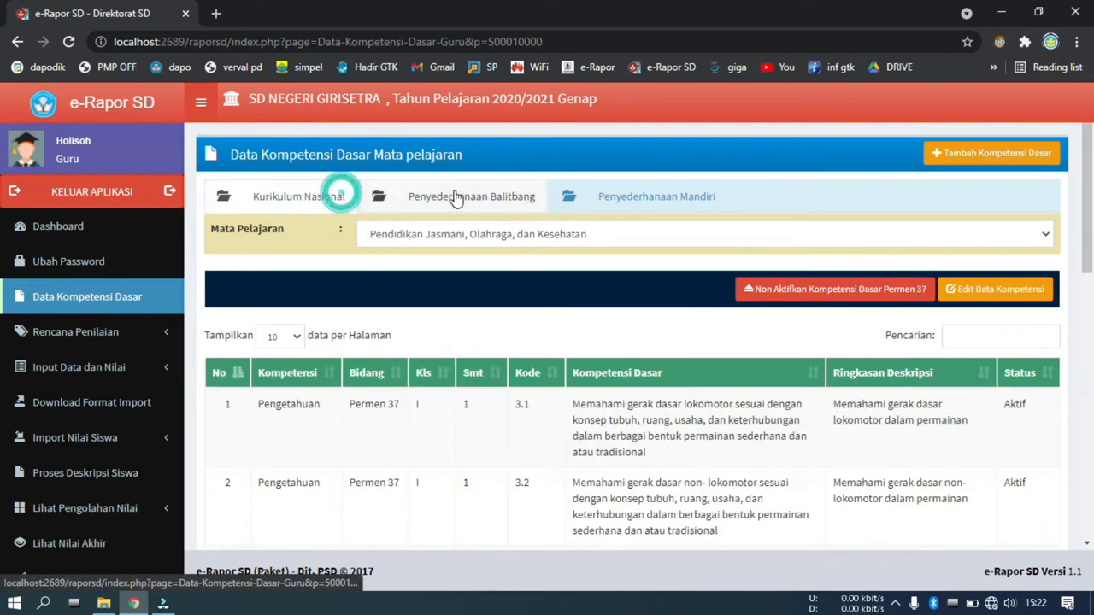
# - Deactivate the Penyederhanaan Balitbang competencies for Pendidikan Jasmani, Olahraga, dan Kesehatan, accept the message and display the subject's competencies again
pyautogui.click(455, 194)
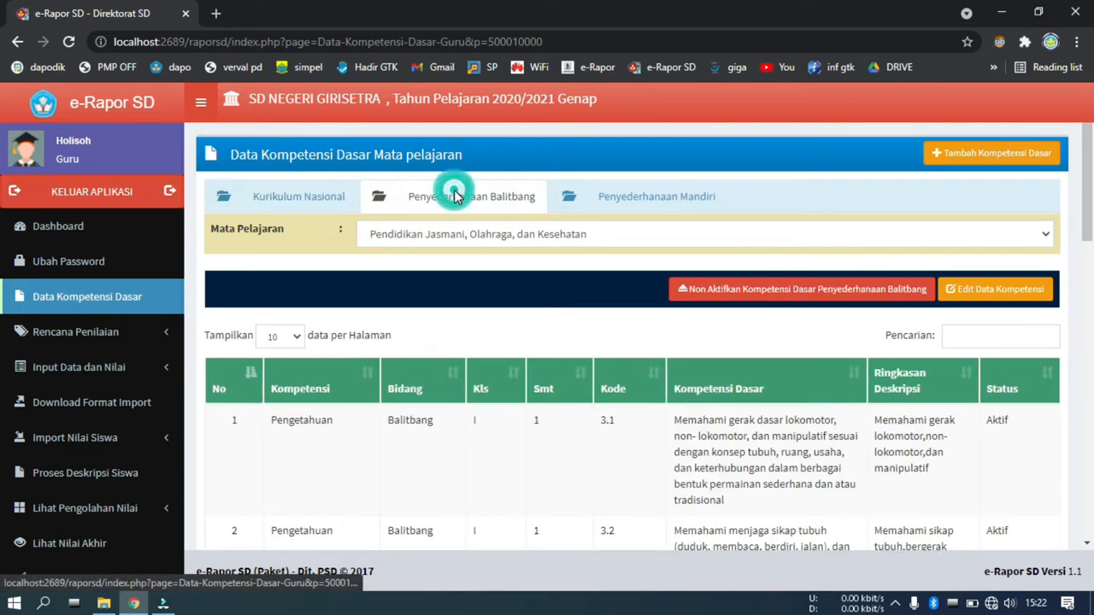
pyautogui.click(784, 292)
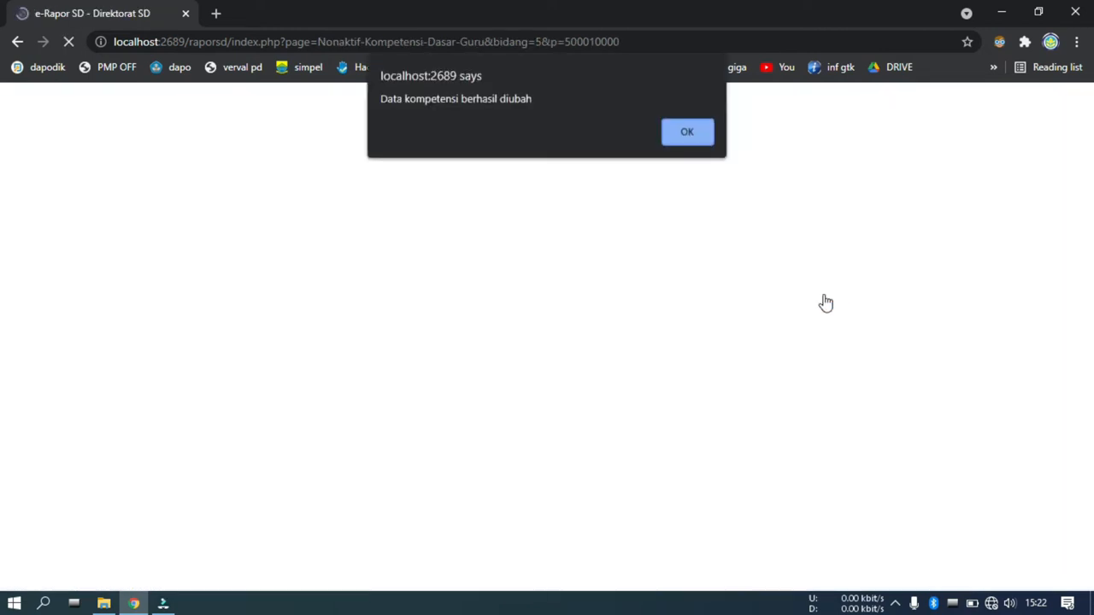
pyautogui.click(688, 133)
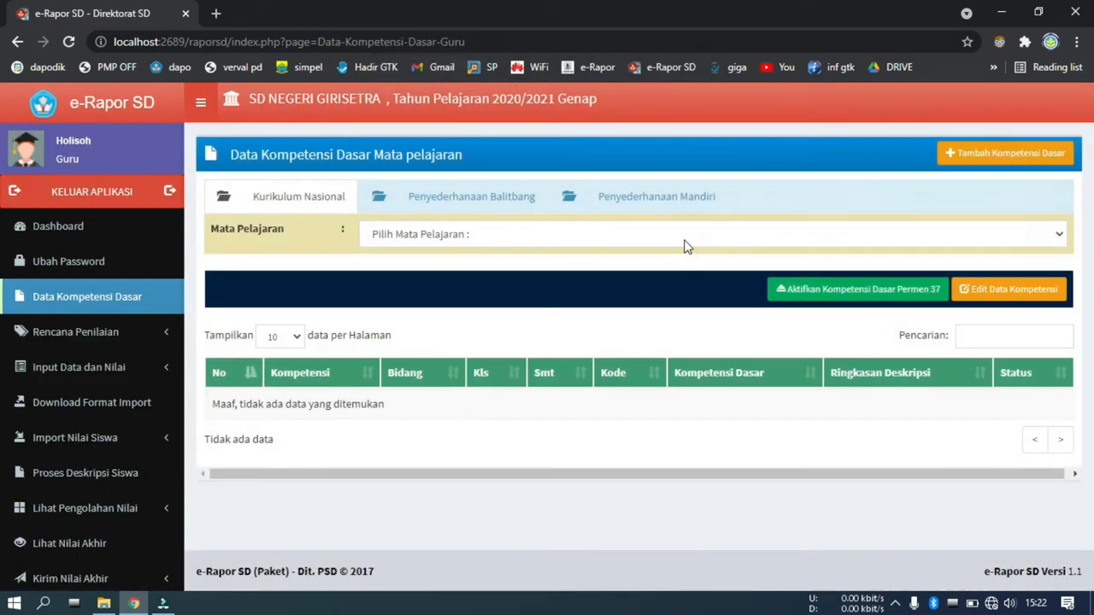
pyautogui.click(493, 237)
pyautogui.click(488, 270)
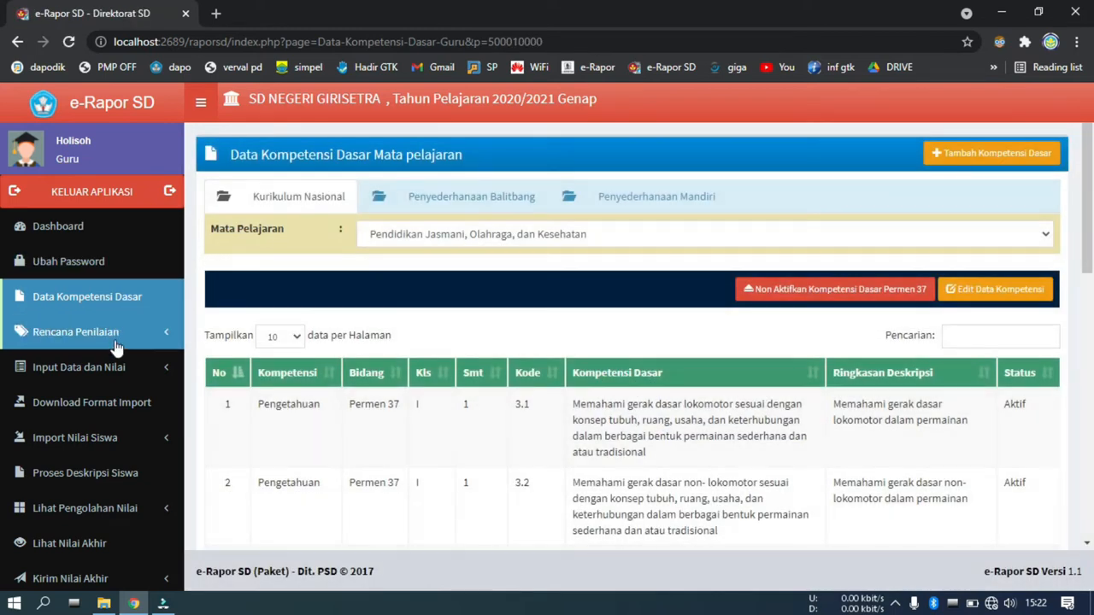
# - Open the knowledge assessment plan for Kelas 1, Pendidikan Jasmani, Olahraga, dan Kesehatan, and check its Jumlah Penilaian Harian choices
pyautogui.click(115, 334)
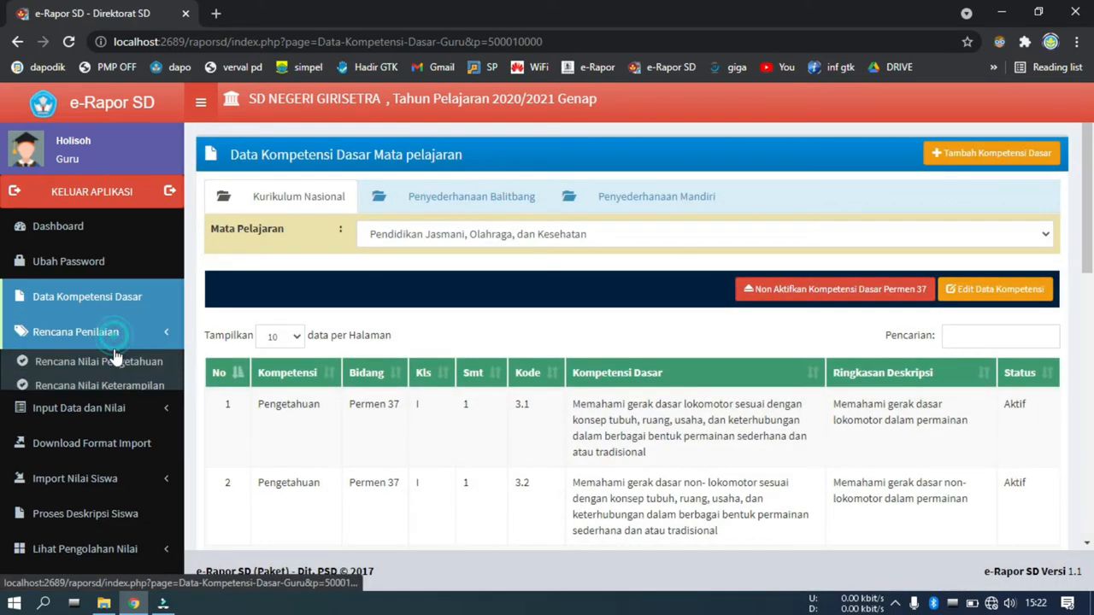
pyautogui.click(115, 365)
pyautogui.click(420, 206)
pyautogui.click(418, 244)
pyautogui.click(418, 243)
pyautogui.click(415, 280)
pyautogui.click(412, 286)
pyautogui.click(294, 341)
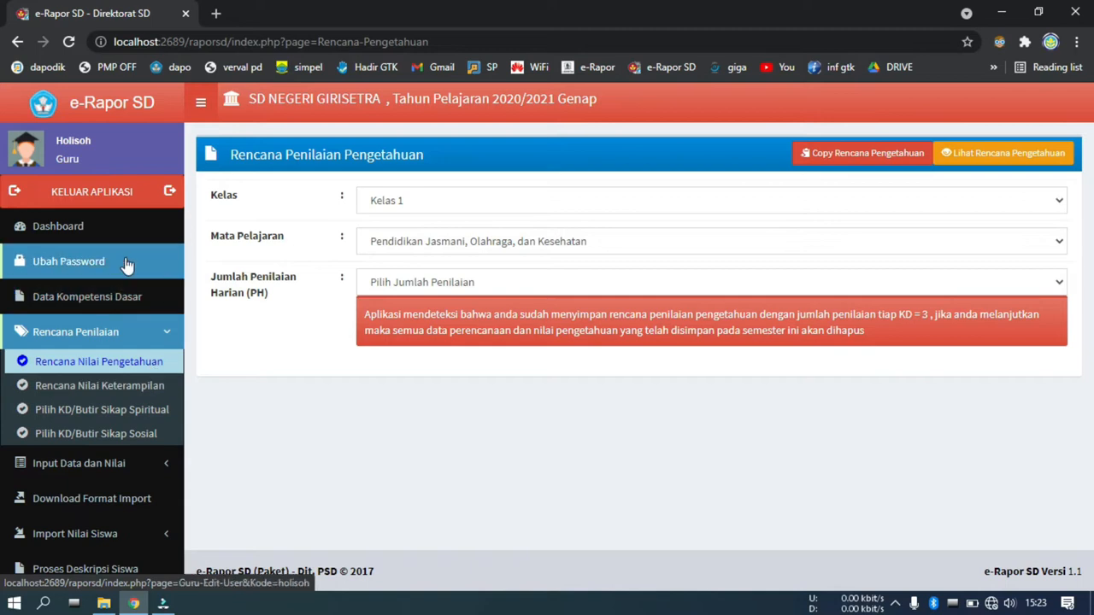
# - Return to the basic competency data and display the Kurikulum Nasional competencies for Bahasa Sunda
pyautogui.click(135, 298)
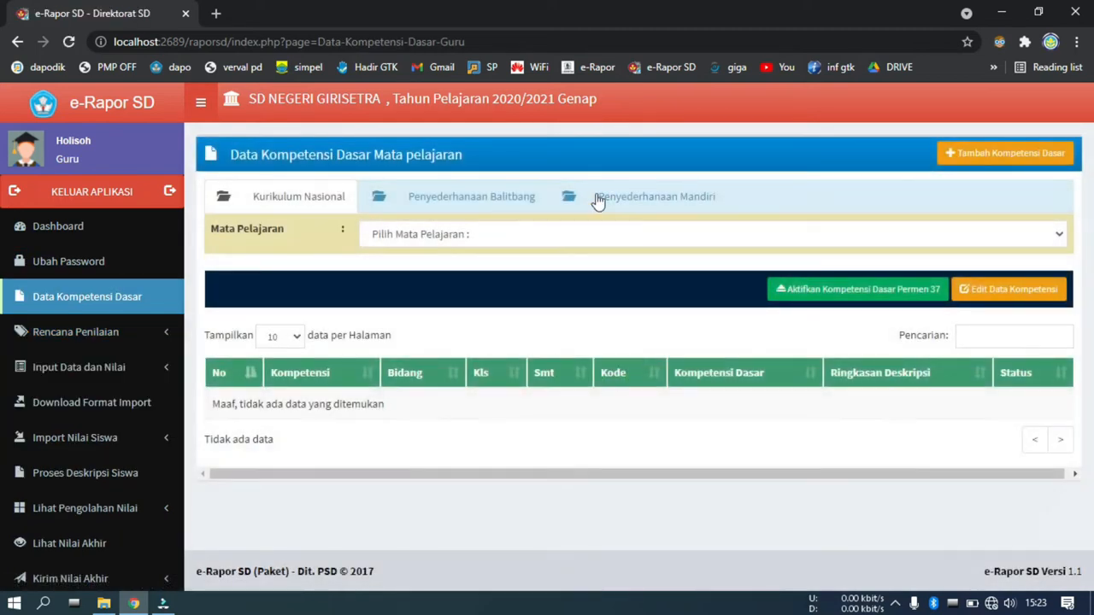
pyautogui.click(596, 201)
pyautogui.click(324, 198)
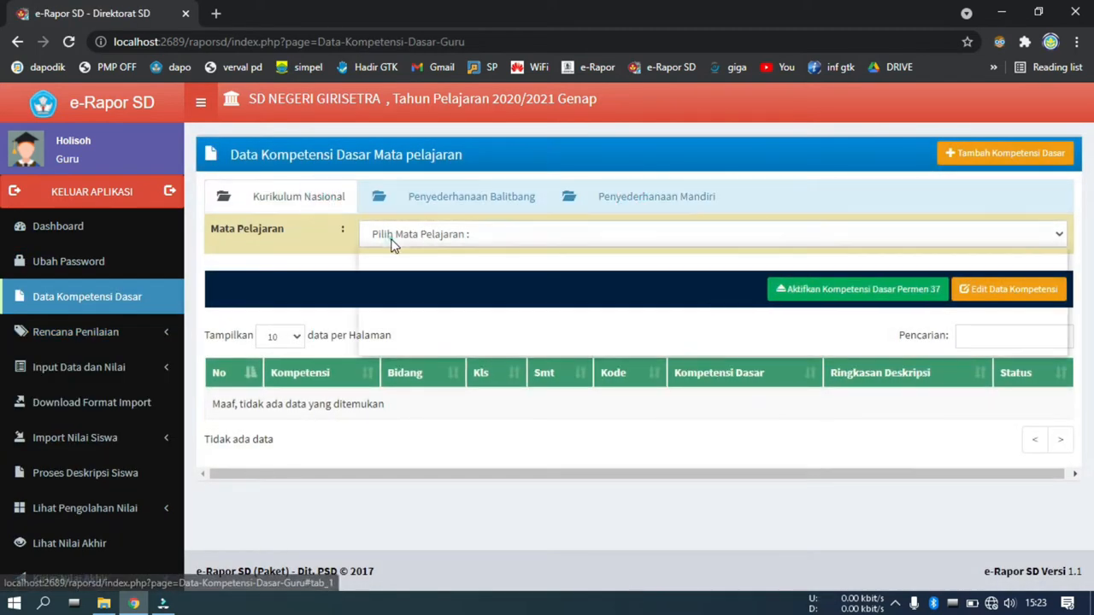
pyautogui.click(419, 236)
pyautogui.click(417, 318)
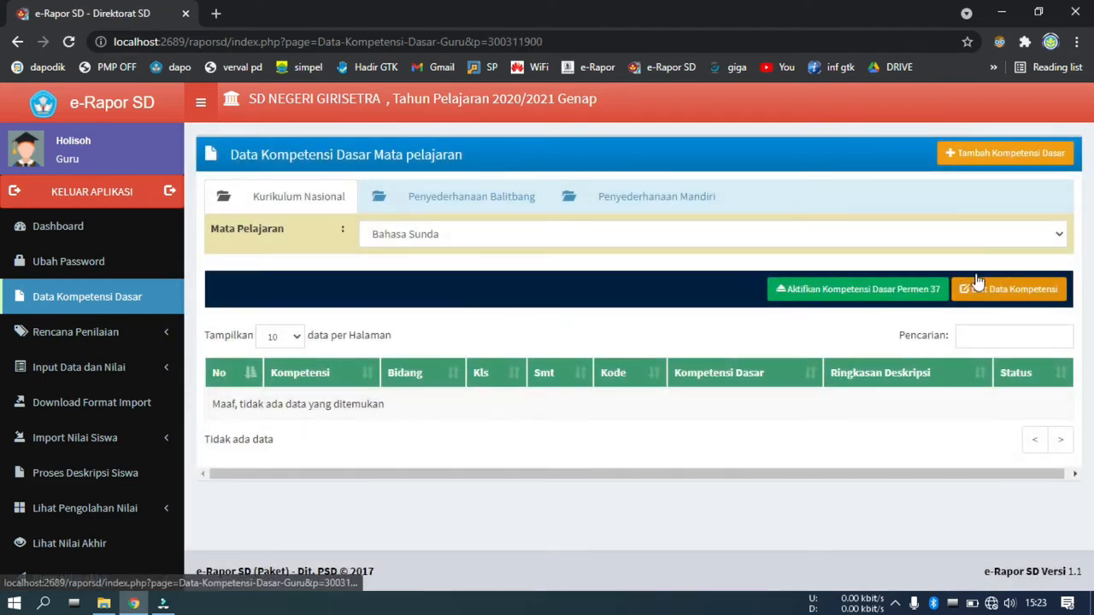
# - Start a new basic competency for Bahasa Sunda with level I, type Pengetahuan, semester 2 and Kode KD 3.1
pyautogui.click(966, 151)
pyautogui.click(359, 303)
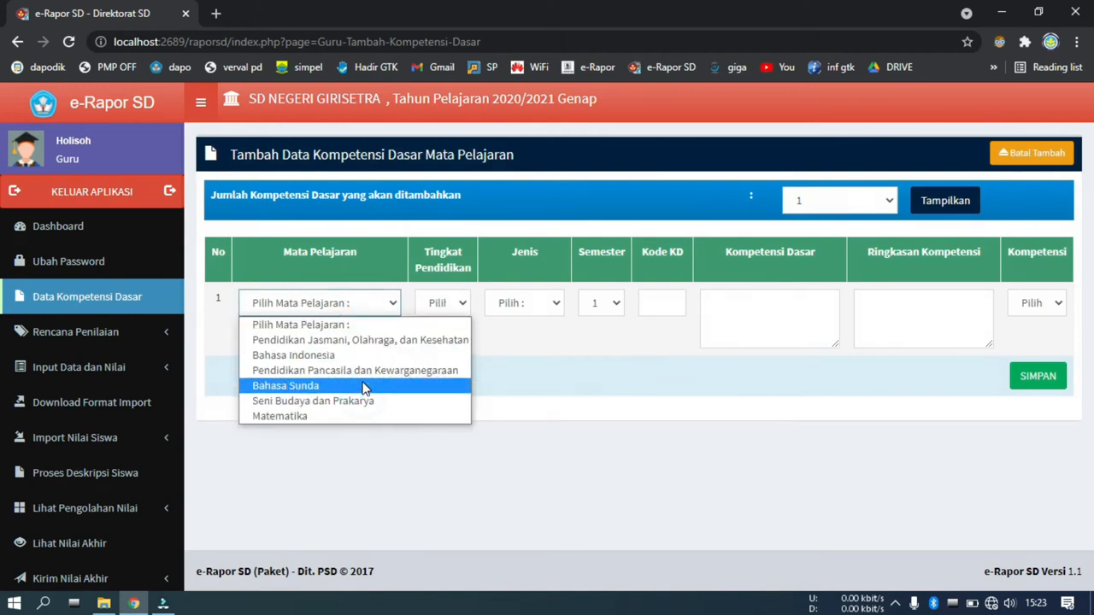
pyautogui.click(365, 386)
pyautogui.click(432, 308)
pyautogui.click(465, 342)
pyautogui.click(521, 303)
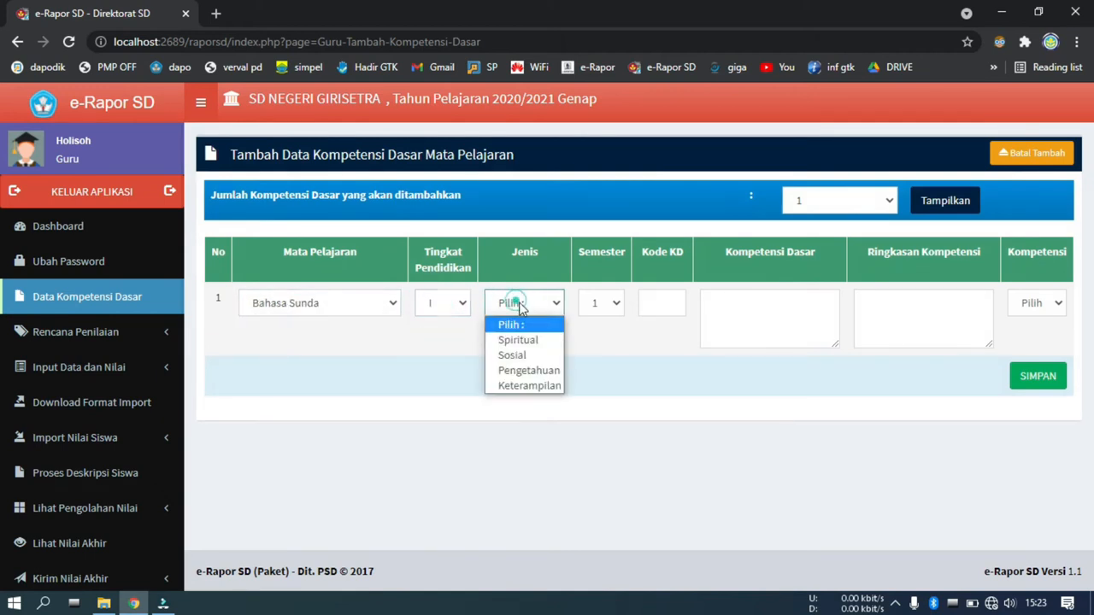
pyautogui.click(536, 372)
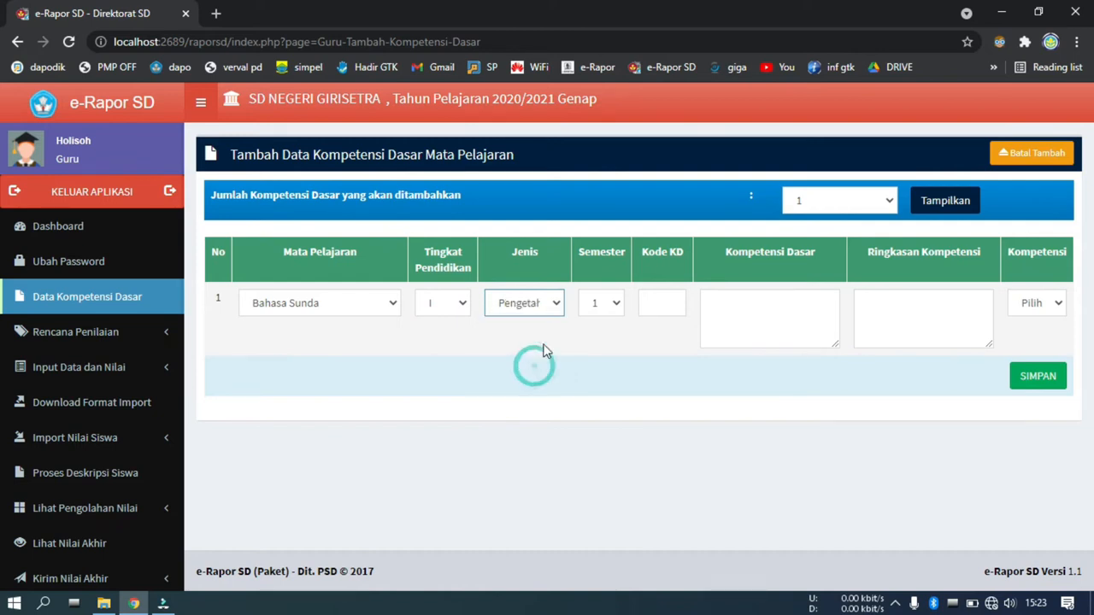
pyautogui.click(598, 305)
pyautogui.click(598, 342)
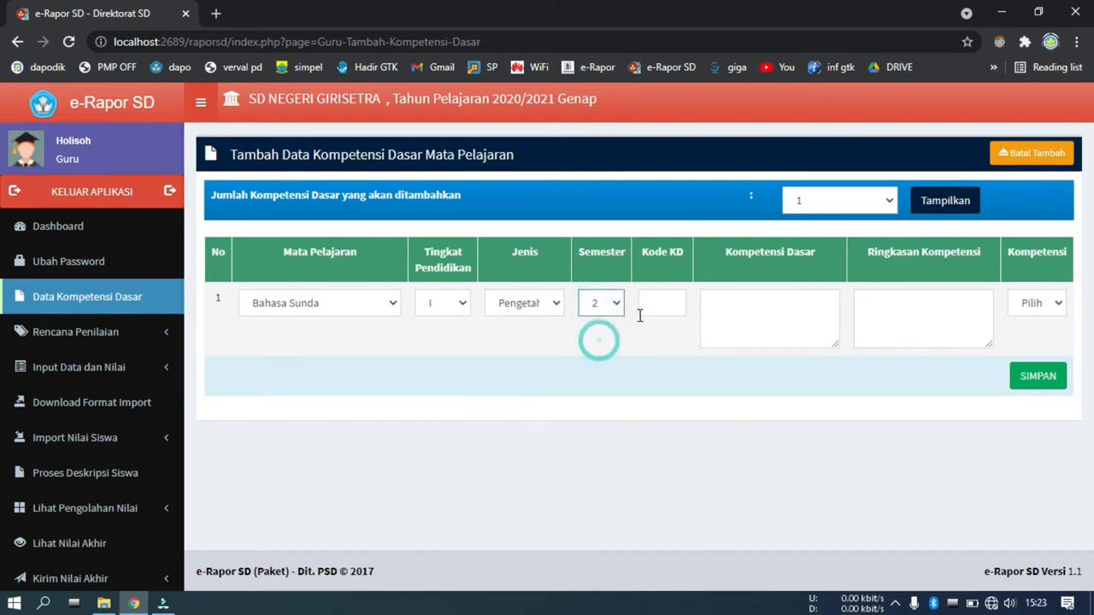
pyautogui.click(643, 311)
pyautogui.click(660, 333)
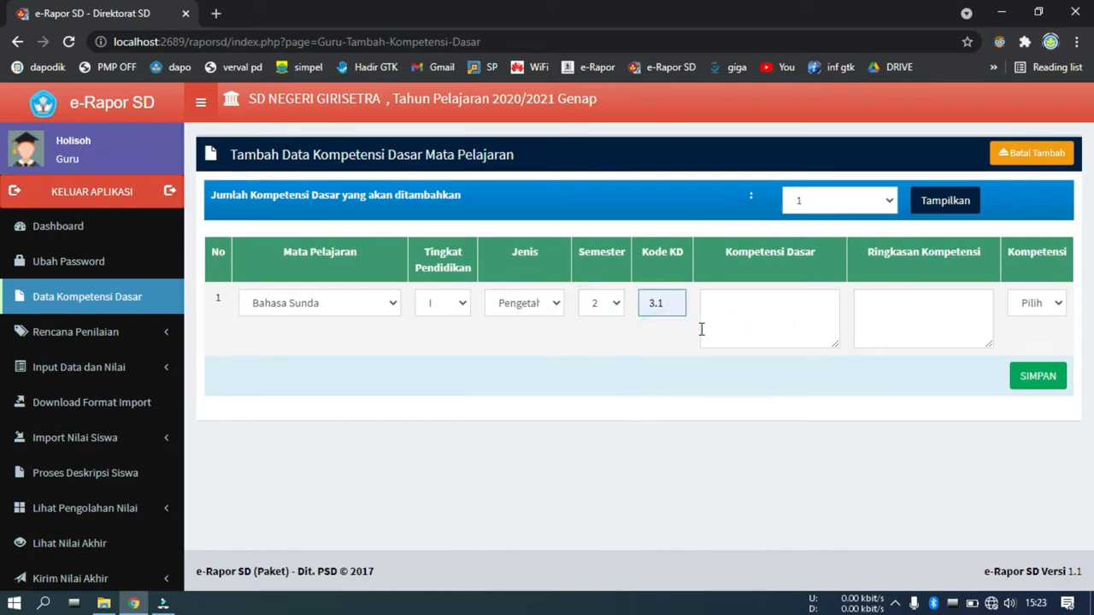
# - Enter "membaca" as both competency 3.1's description and summary, assign it to Permen 37, save it and accept the message
pyautogui.click(782, 308)
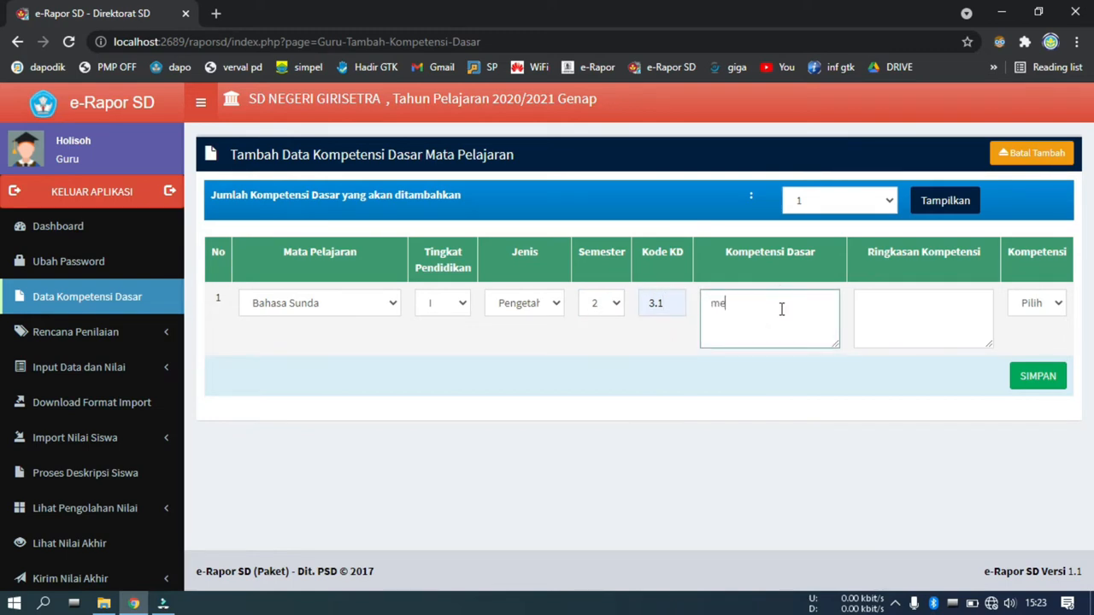
pyautogui.write('membaca')
pyautogui.press('Tab')
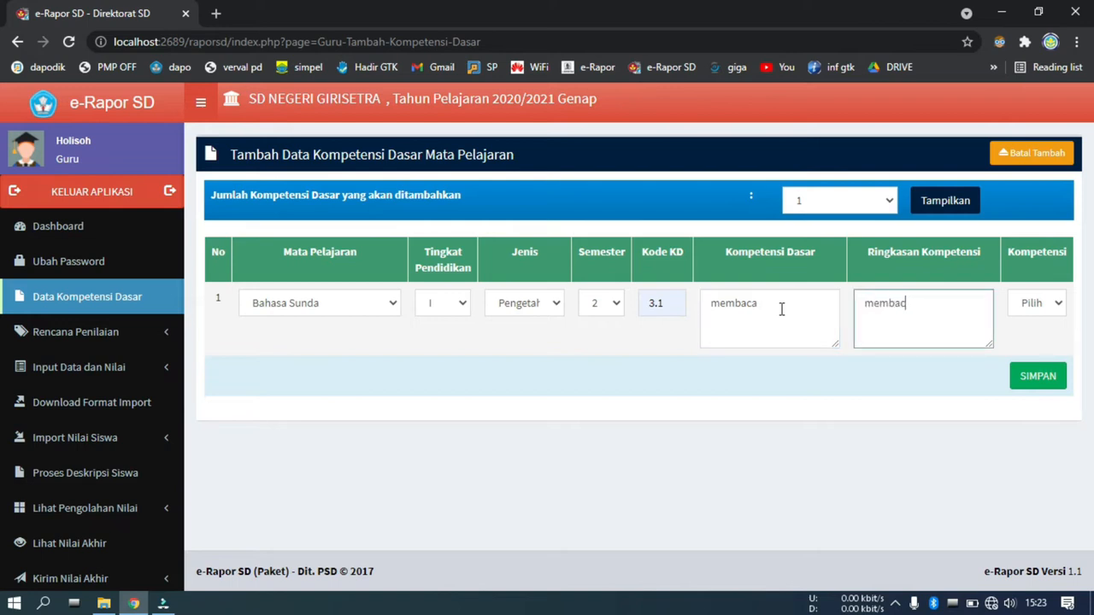
pyautogui.click(1026, 305)
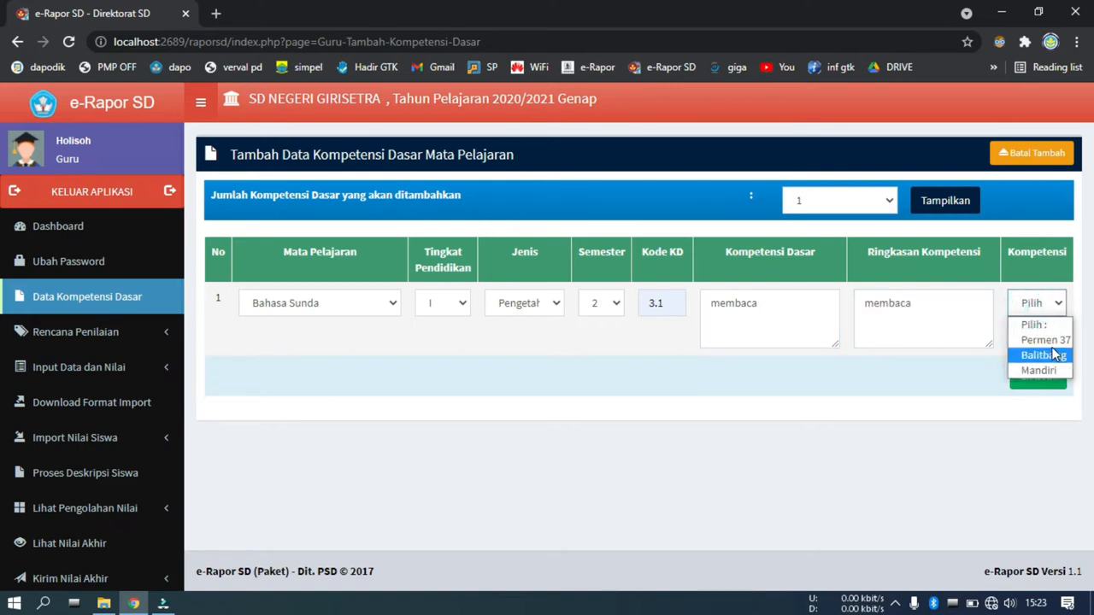
pyautogui.click(1047, 342)
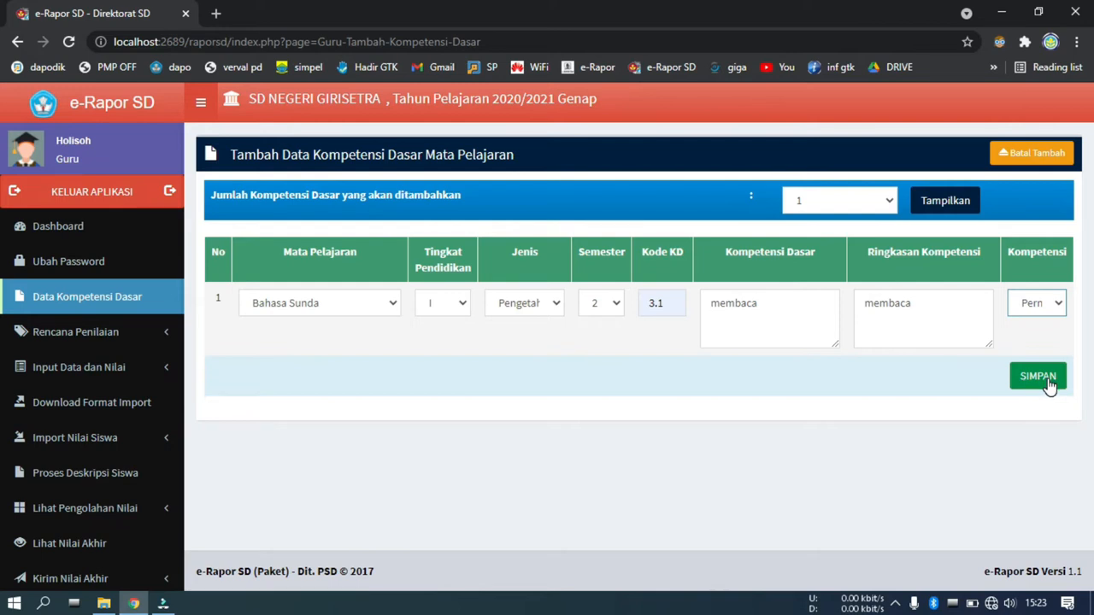
pyautogui.click(1038, 377)
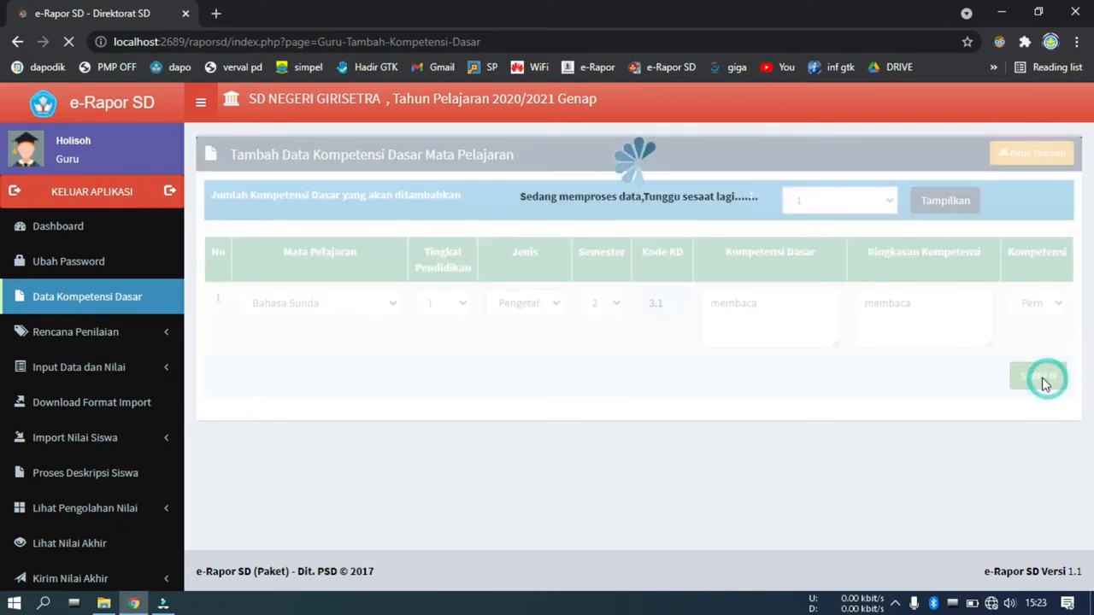
pyautogui.click(687, 132)
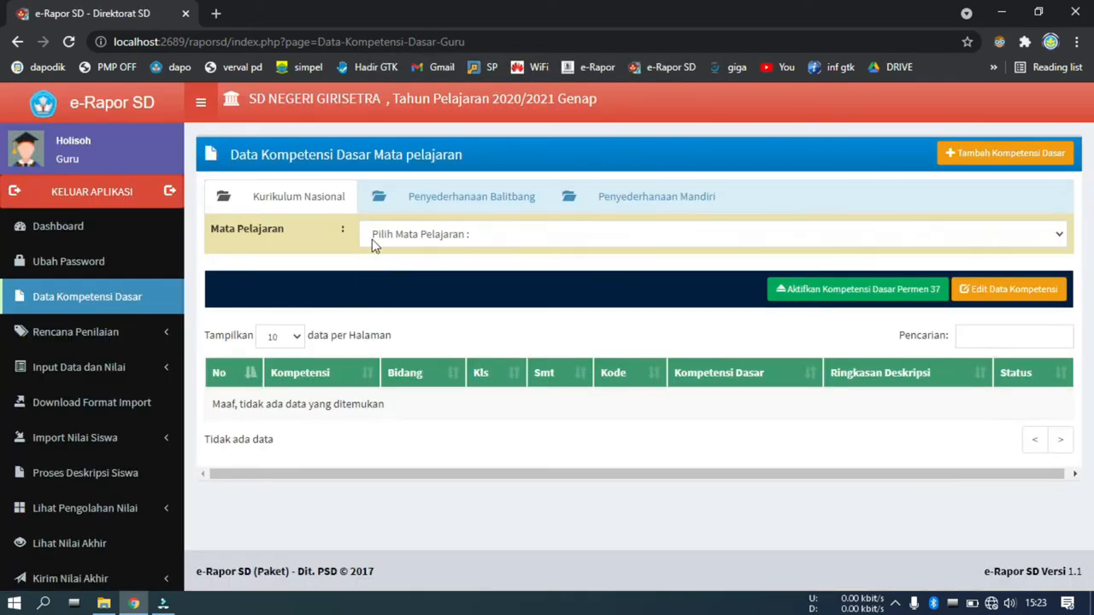
# - Start another Bahasa Sunda competency with level I, type Pengetahuan, semester 2 and Kode KD 3.2
pyautogui.click(1005, 153)
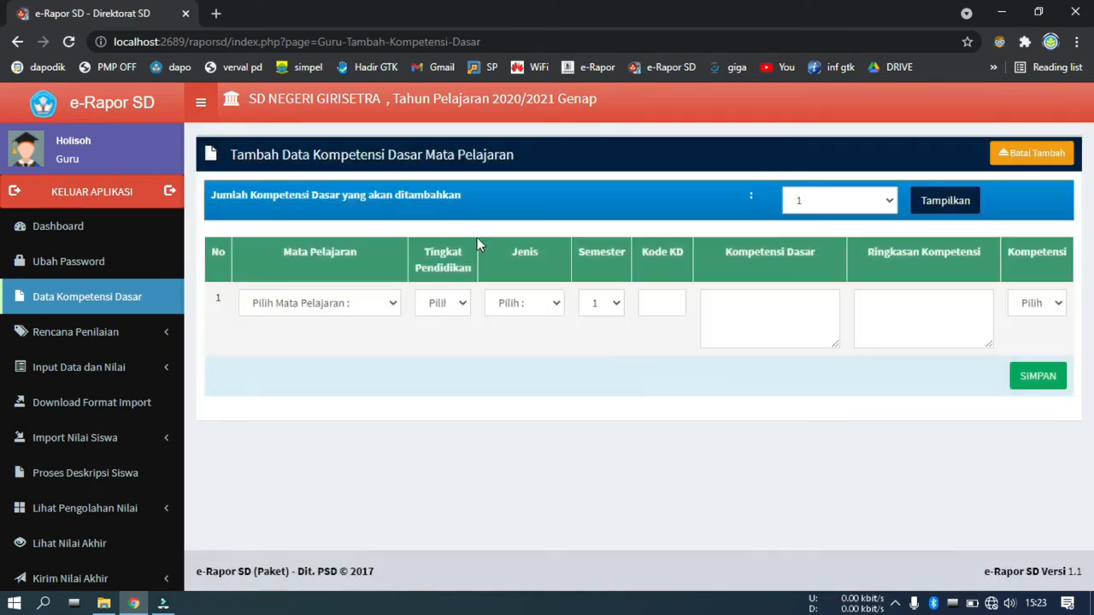
pyautogui.click(355, 306)
pyautogui.click(354, 383)
pyautogui.click(445, 304)
pyautogui.click(432, 340)
pyautogui.click(531, 303)
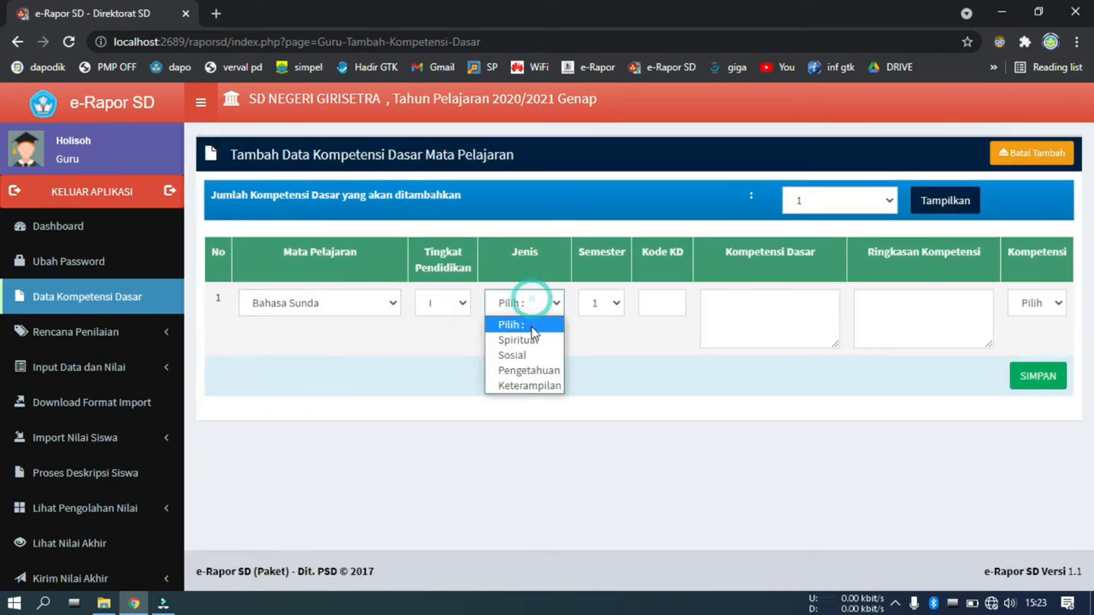
pyautogui.click(540, 377)
pyautogui.click(598, 303)
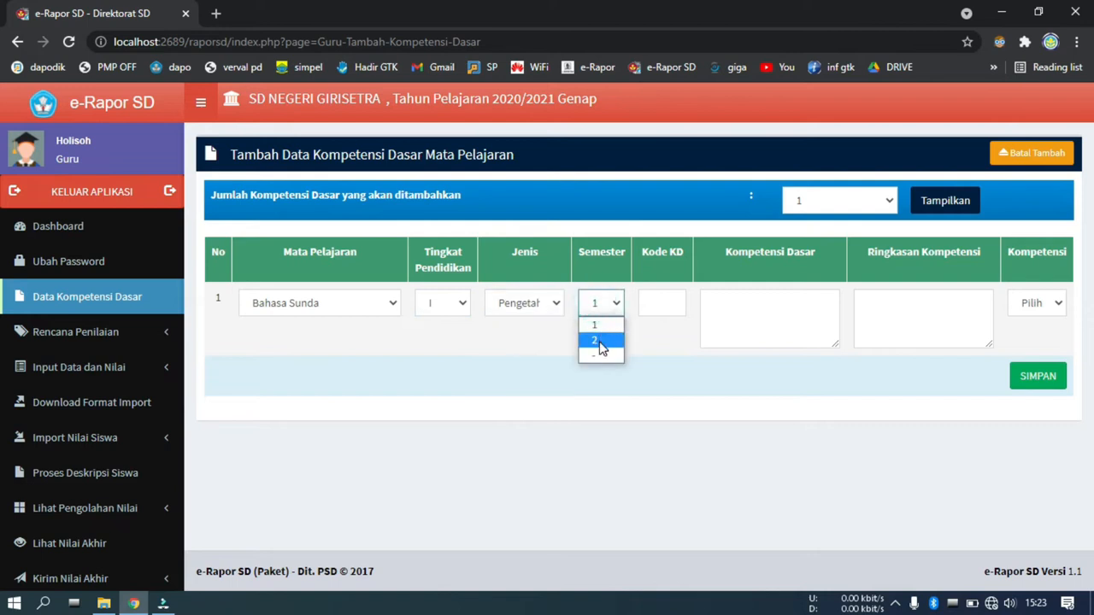
pyautogui.click(603, 342)
pyautogui.click(655, 307)
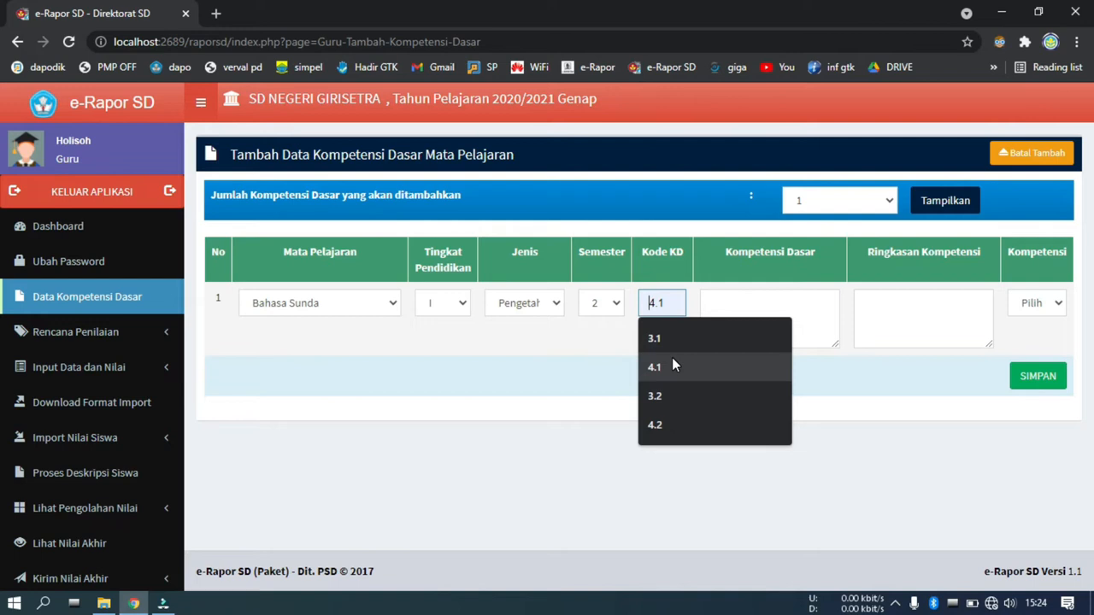
pyautogui.click(681, 396)
# - Enter "menulis" as both competency 3.2's description and summary, assign it to Permen 37, save it and accept the message
pyautogui.click(739, 313)
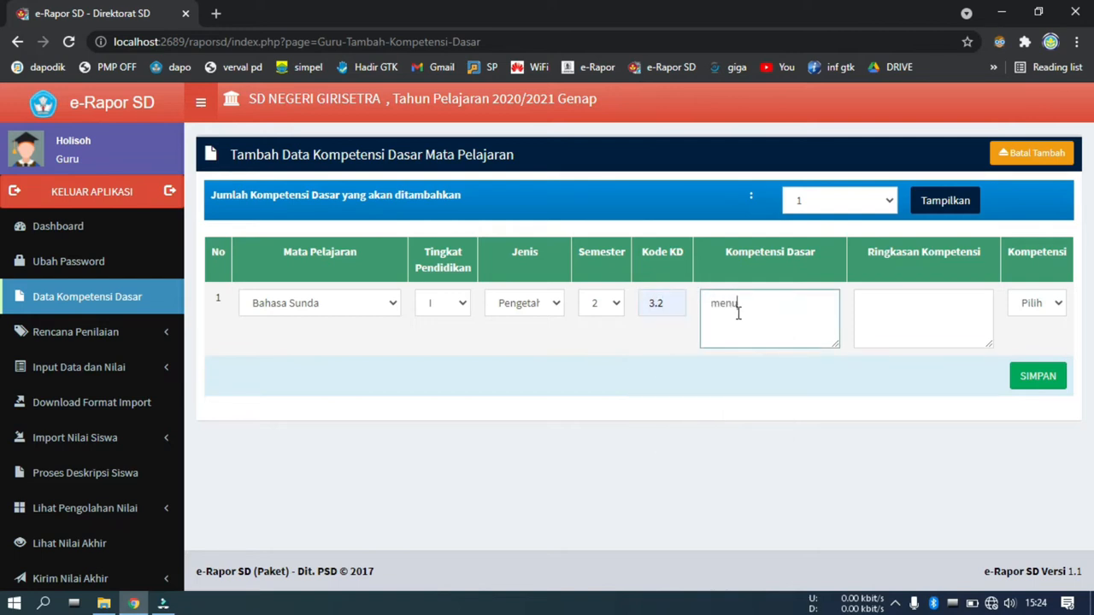
pyautogui.press('Tab')
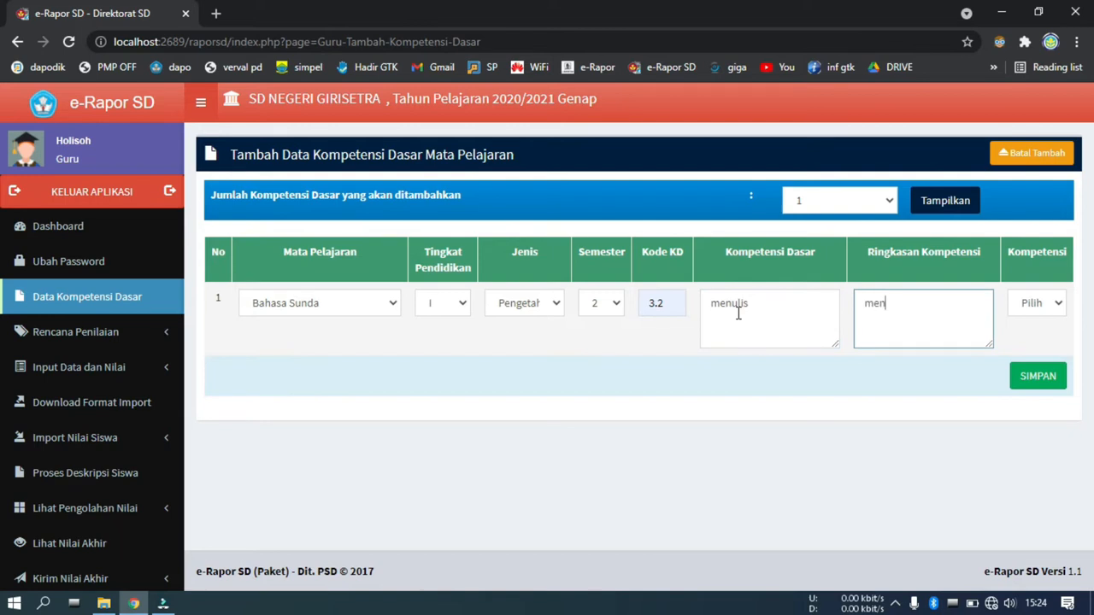
pyautogui.click(1029, 301)
pyautogui.click(1033, 336)
pyautogui.click(1040, 376)
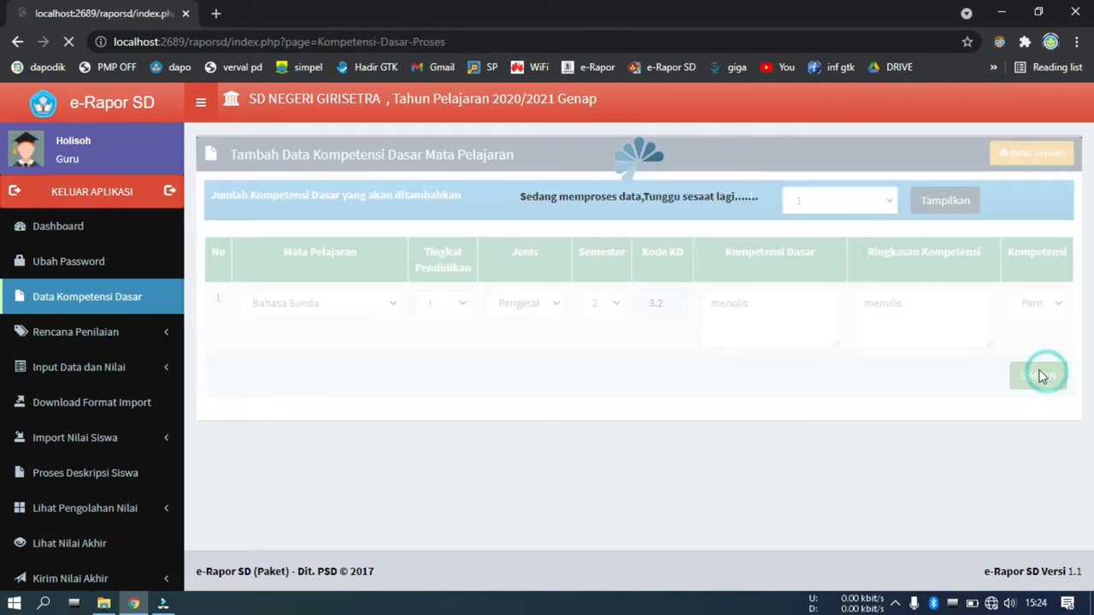
pyautogui.click(687, 130)
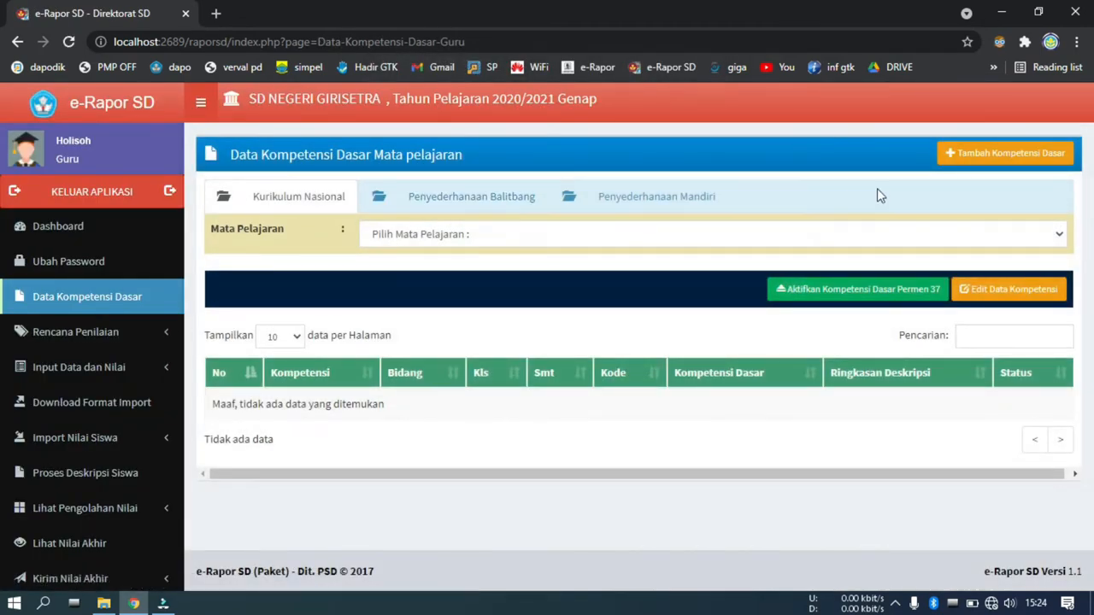
# - Start a Bahasa Sunda skills competency with level I, type Keterampilan, semester 2 and Kode KD 4.1
pyautogui.click(1005, 153)
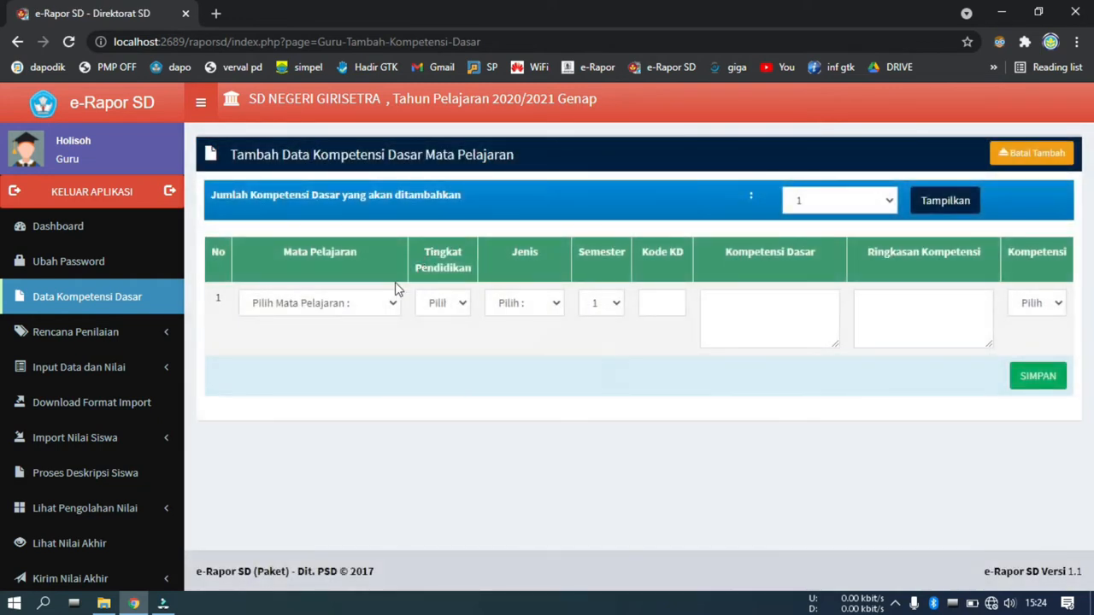
pyautogui.click(360, 305)
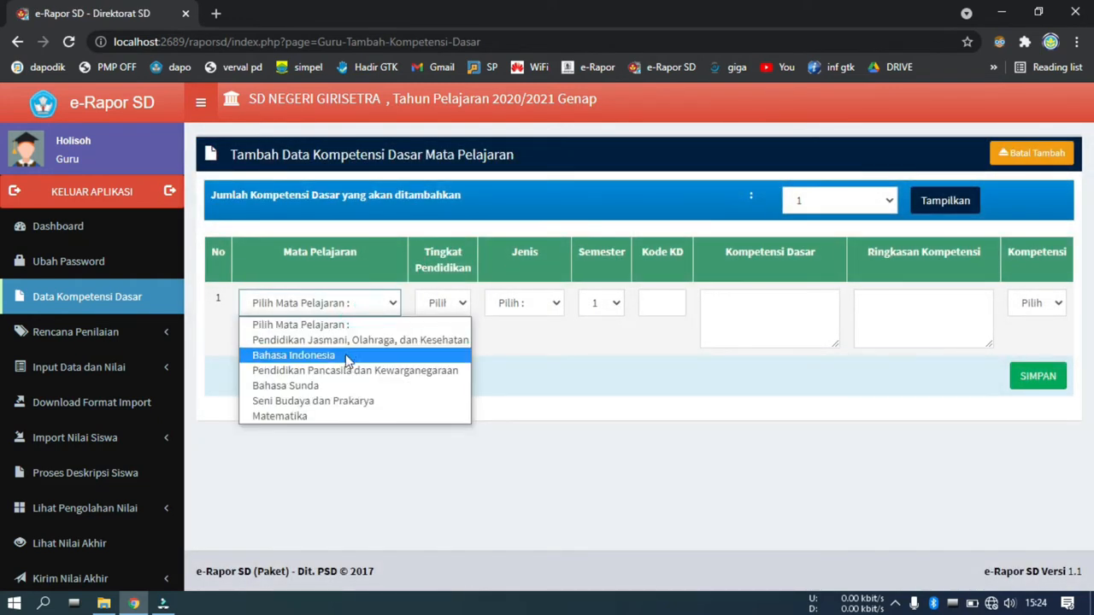
pyautogui.click(344, 384)
pyautogui.click(453, 304)
pyautogui.click(444, 343)
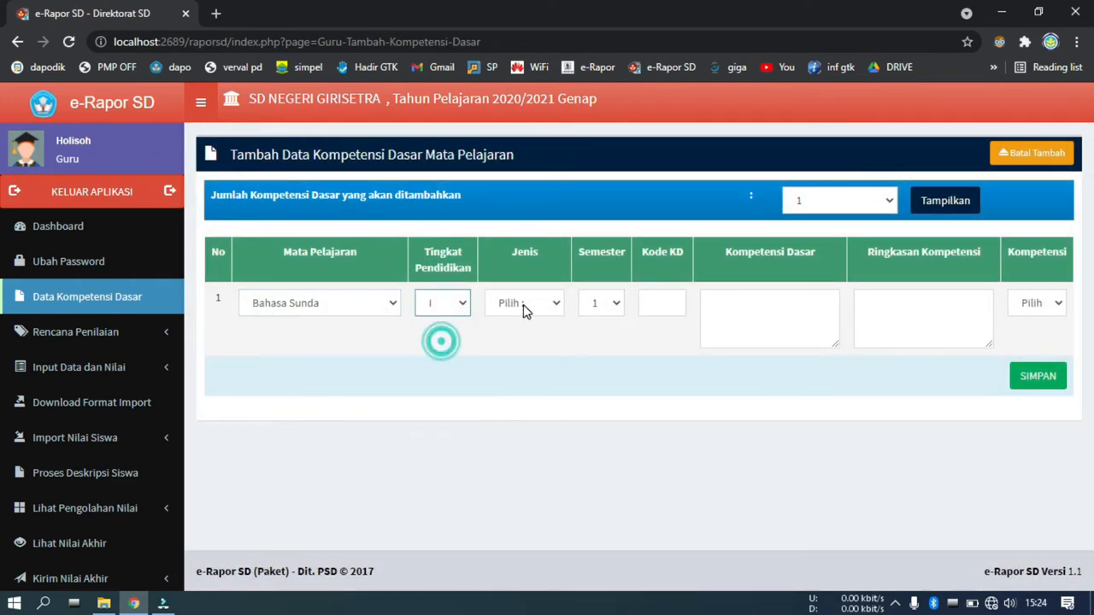
pyautogui.click(524, 306)
pyautogui.click(528, 385)
pyautogui.click(601, 304)
pyautogui.click(599, 339)
pyautogui.click(657, 299)
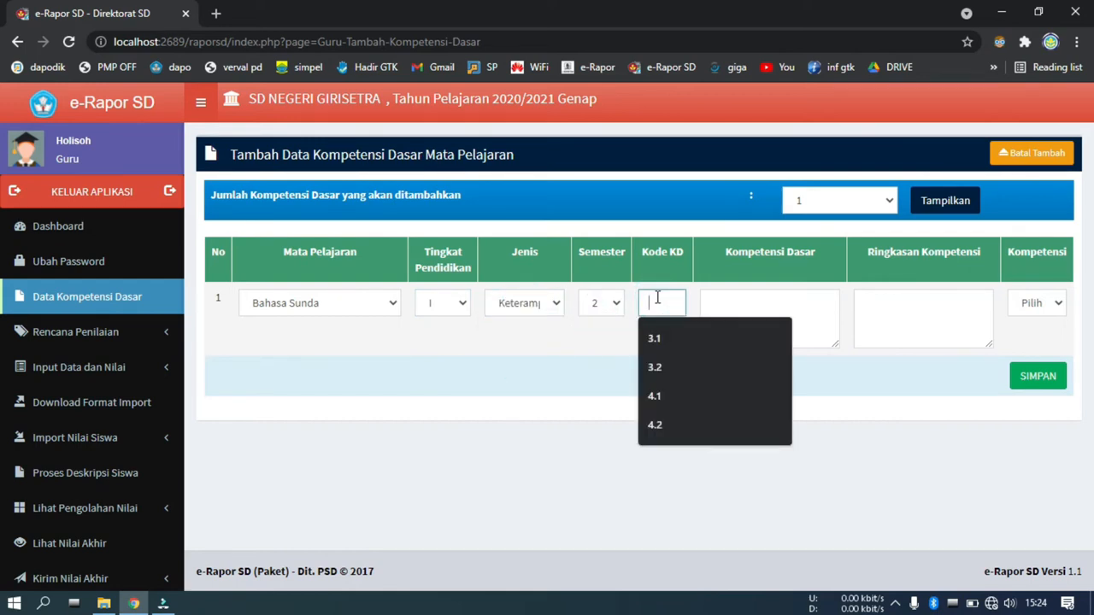
pyautogui.click(689, 396)
pyautogui.click(691, 395)
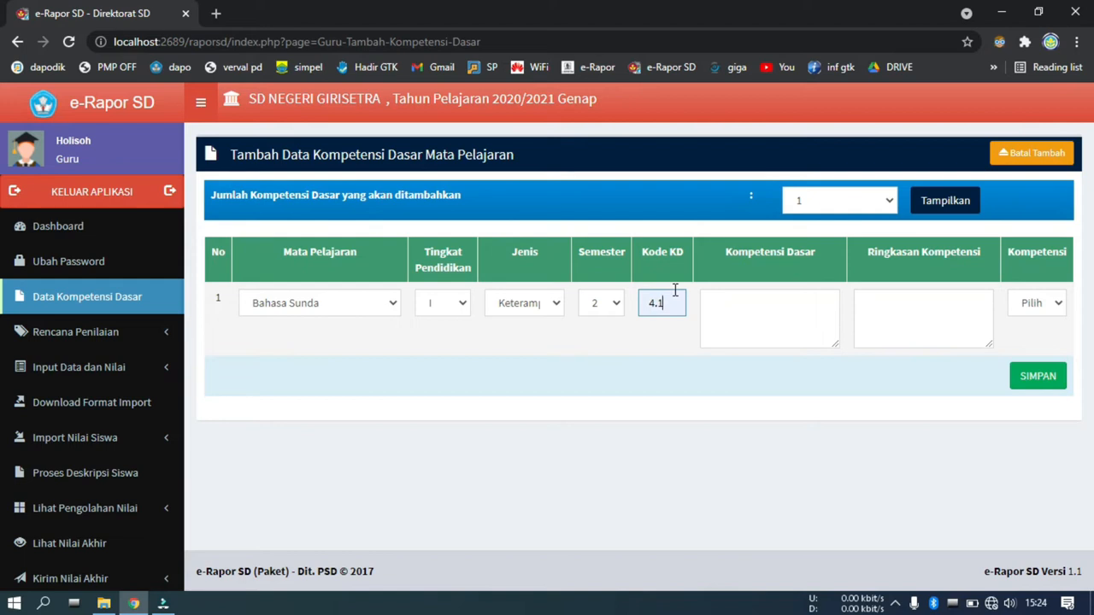
# - Enter "membaca" as competency 4.1's description and "menulis" as its summary, assign it to Permen 37, save it and accept the message
pyautogui.click(729, 306)
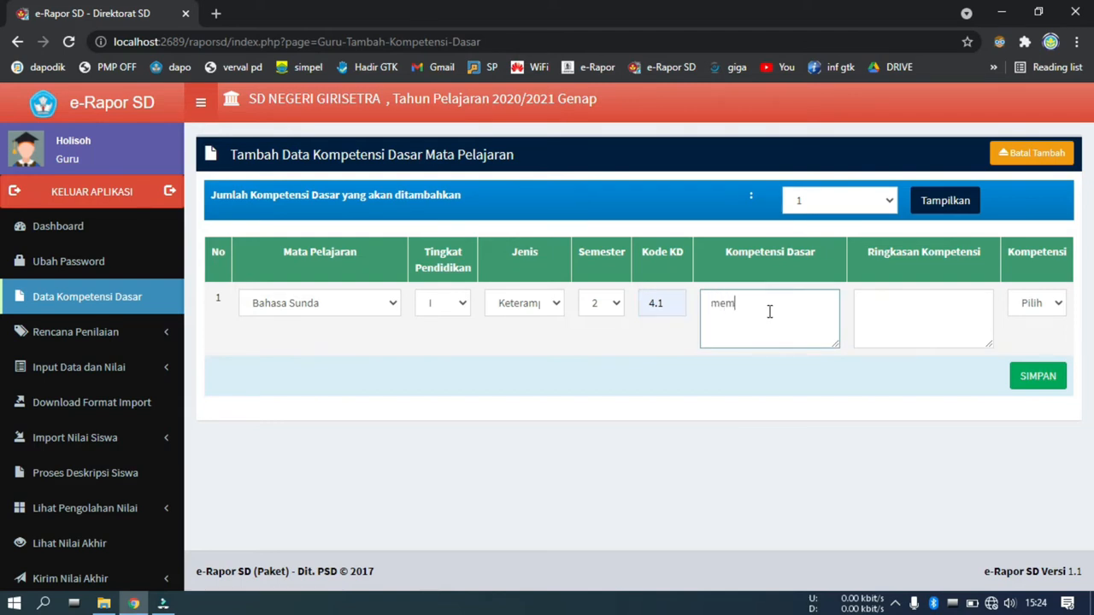
pyautogui.press('Tab')
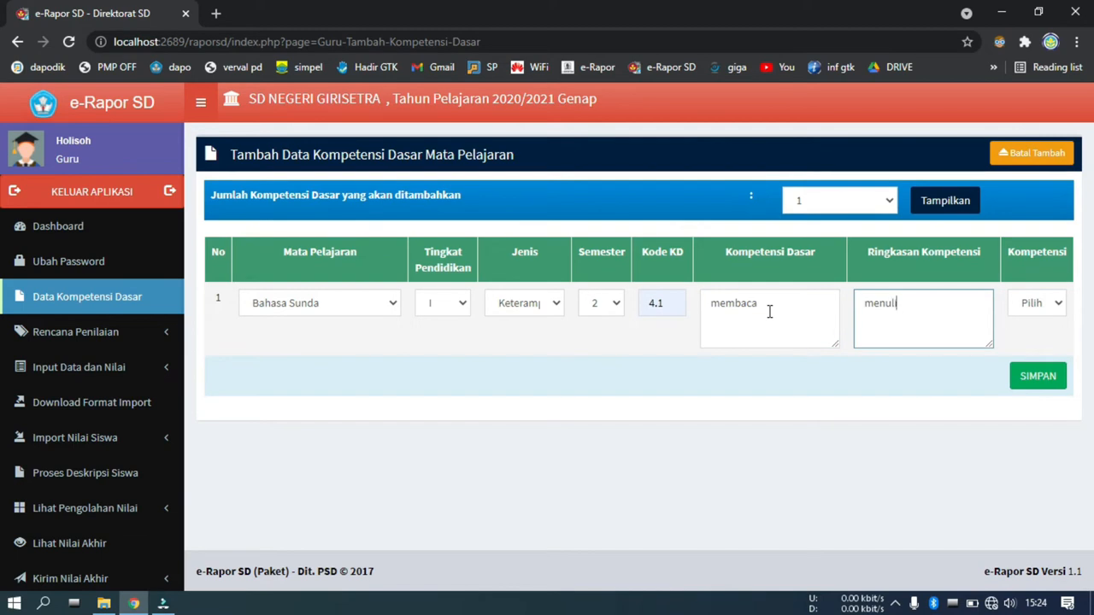
pyautogui.click(1037, 304)
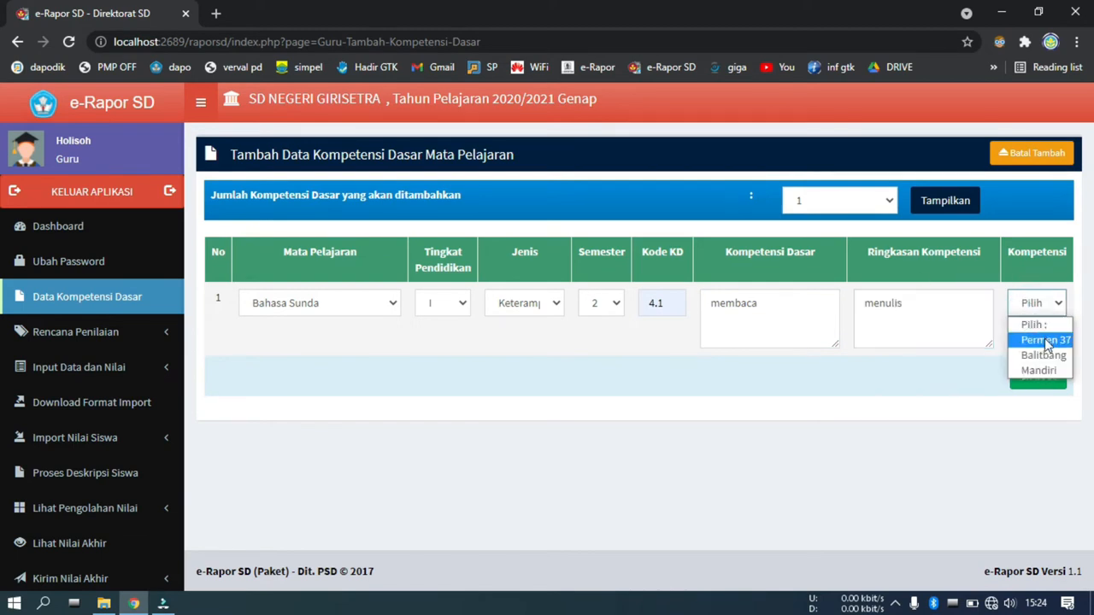
pyautogui.click(1029, 339)
pyautogui.click(1044, 381)
pyautogui.click(697, 132)
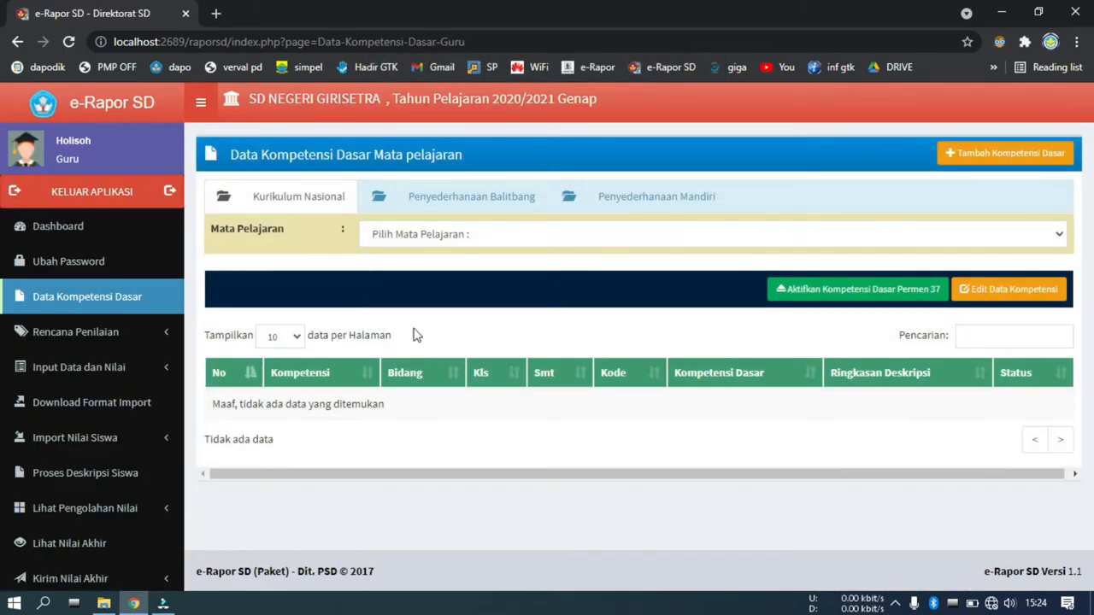
# - Start another Bahasa Sunda skills competency with level I, type Keterampilan, semester 2 and Kode KD 4.2
pyautogui.click(981, 152)
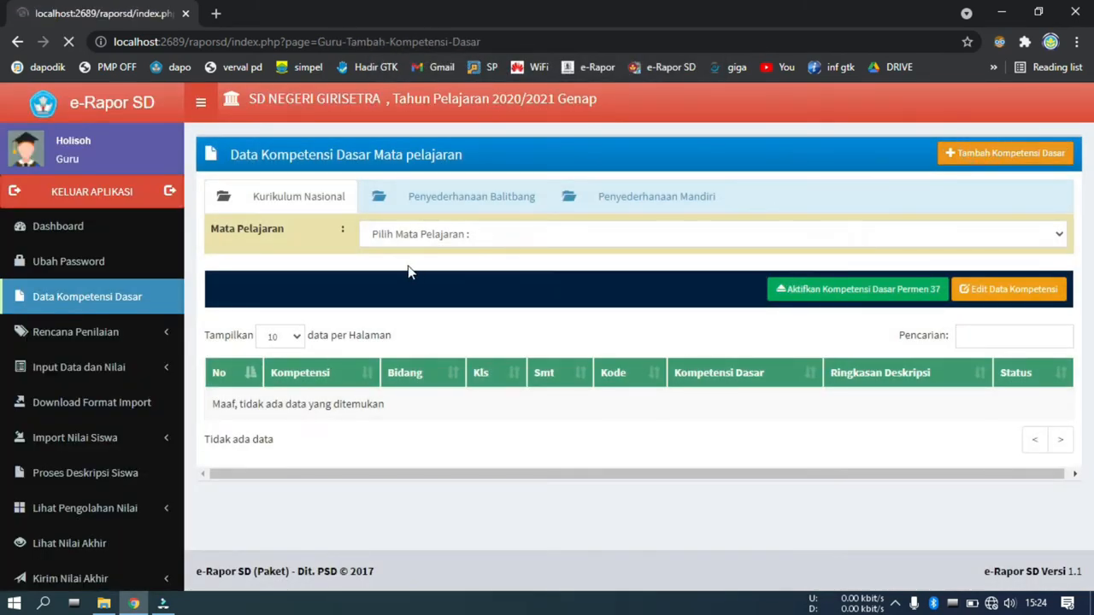
pyautogui.click(347, 302)
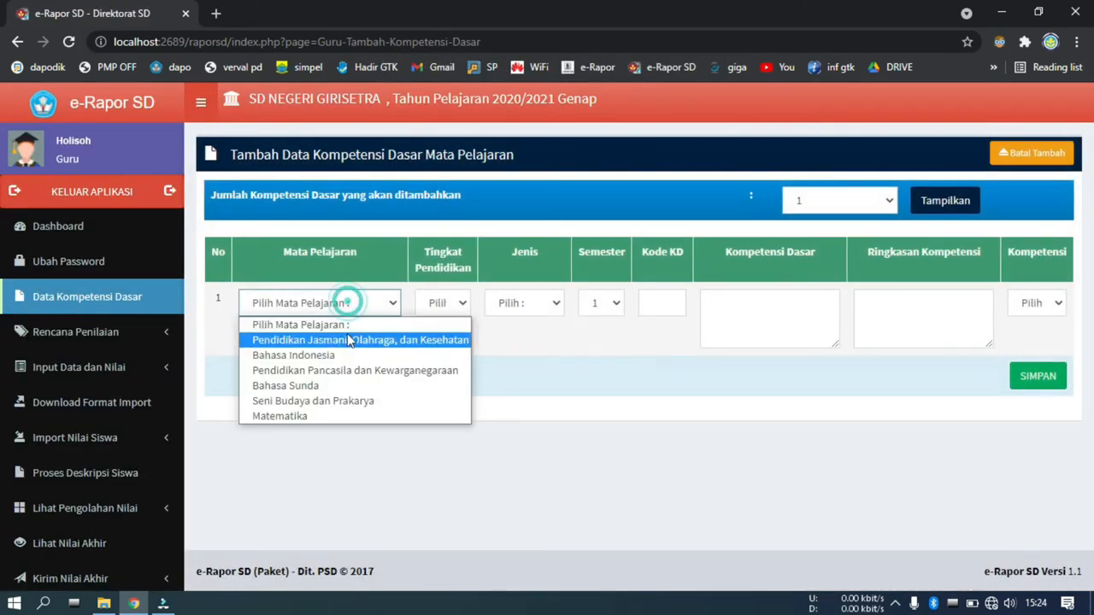
pyautogui.click(354, 385)
pyautogui.click(444, 302)
pyautogui.click(447, 341)
pyautogui.click(523, 303)
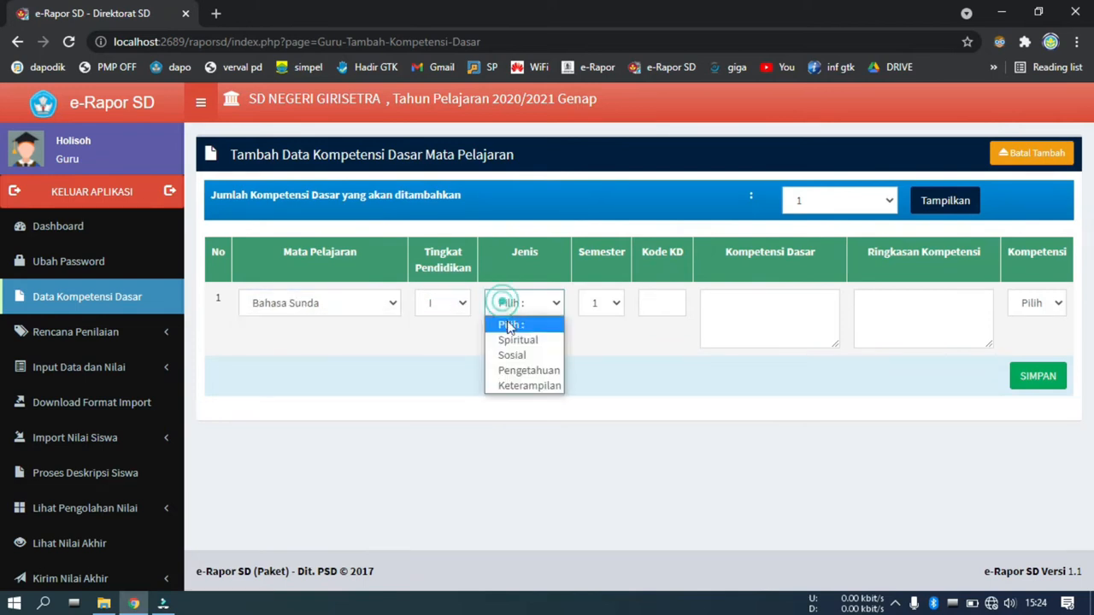
pyautogui.click(523, 388)
pyautogui.click(598, 302)
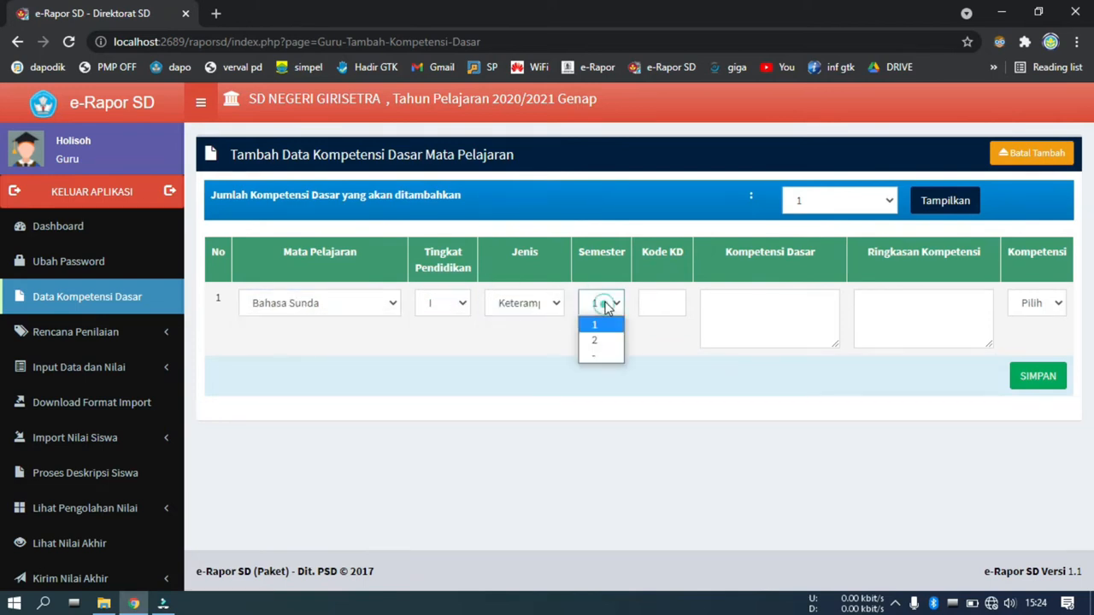
pyautogui.click(601, 342)
pyautogui.click(655, 302)
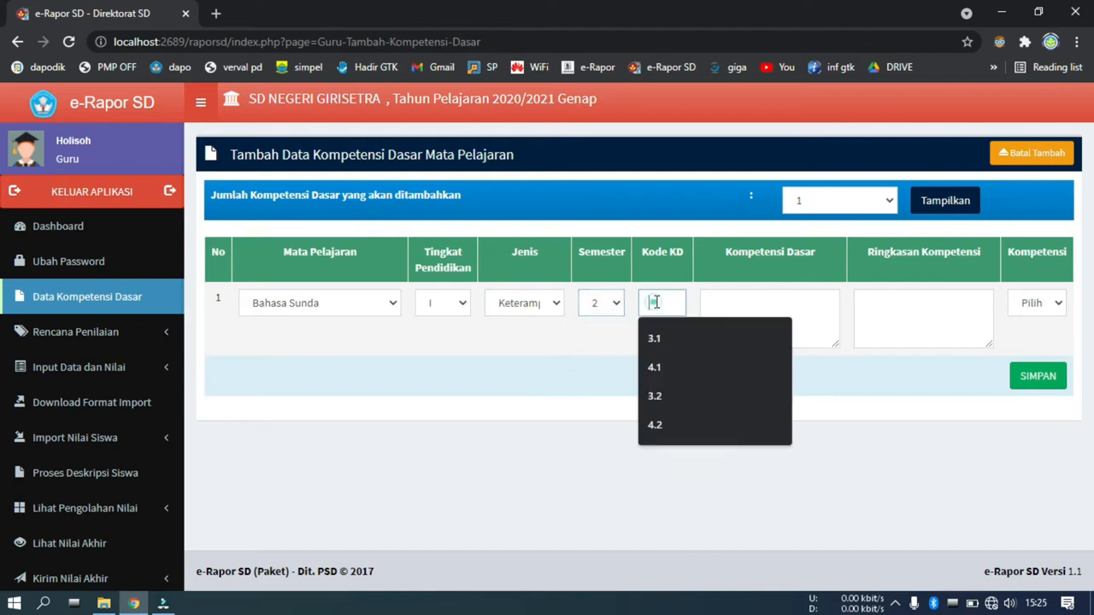
pyautogui.click(685, 425)
# - Enter "menulis" as competency 4.2's description, fill in the matching summary, assign it to Permen 37, save it and accept the message
pyautogui.click(727, 290)
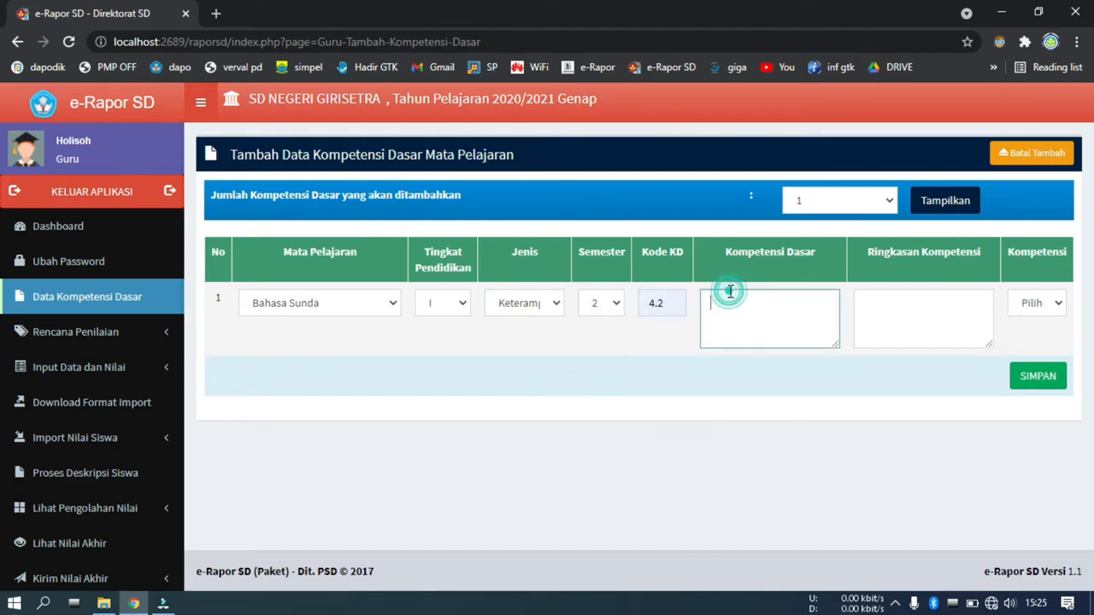
pyautogui.press('Tab')
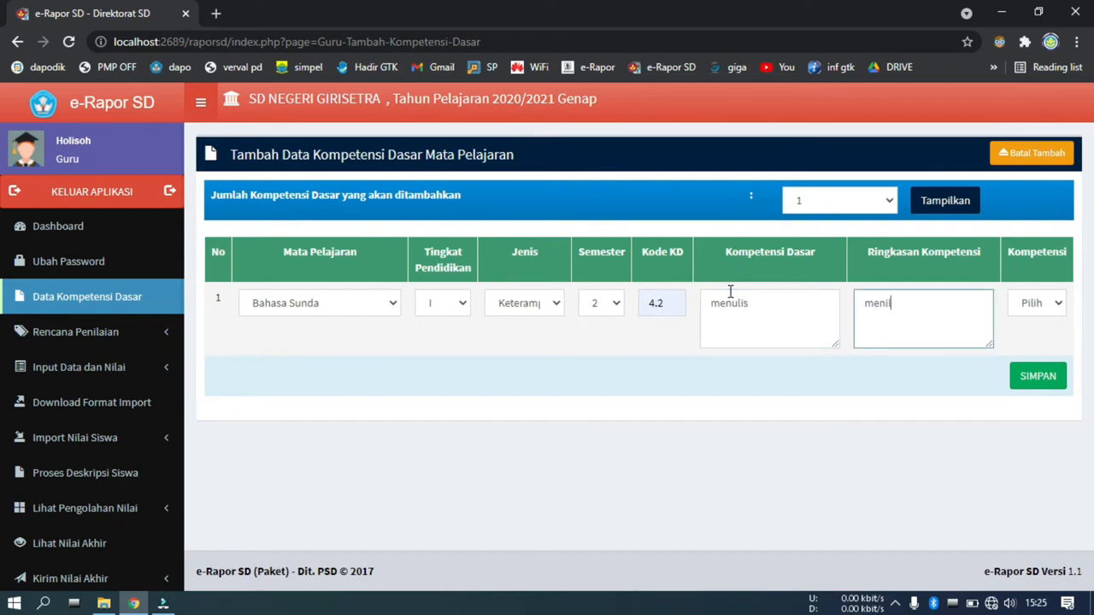
pyautogui.click(1058, 303)
pyautogui.click(1037, 340)
pyautogui.click(1041, 376)
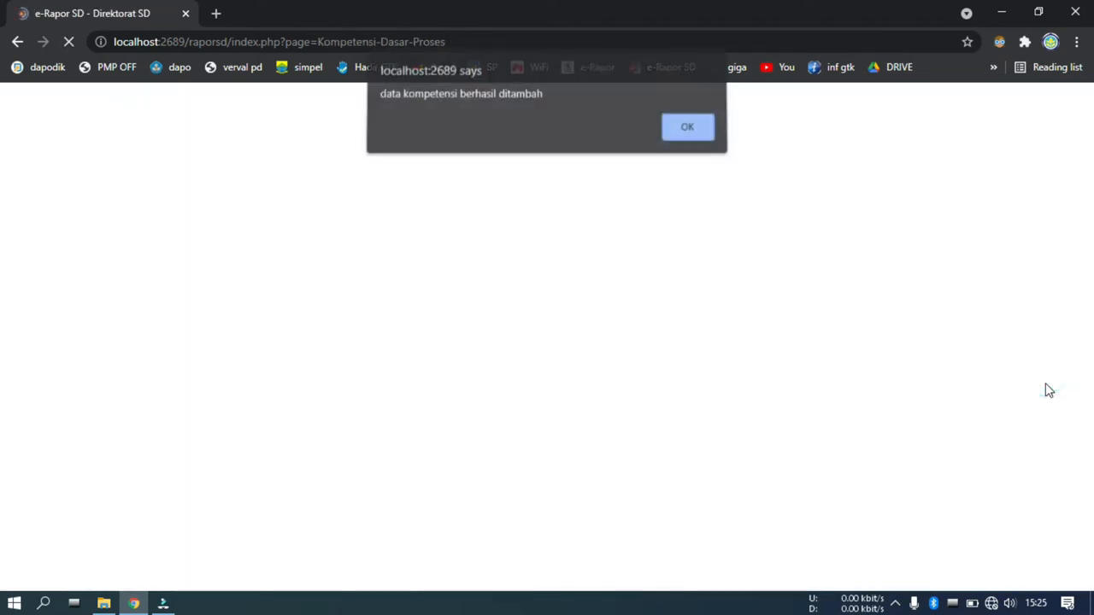
pyautogui.click(686, 135)
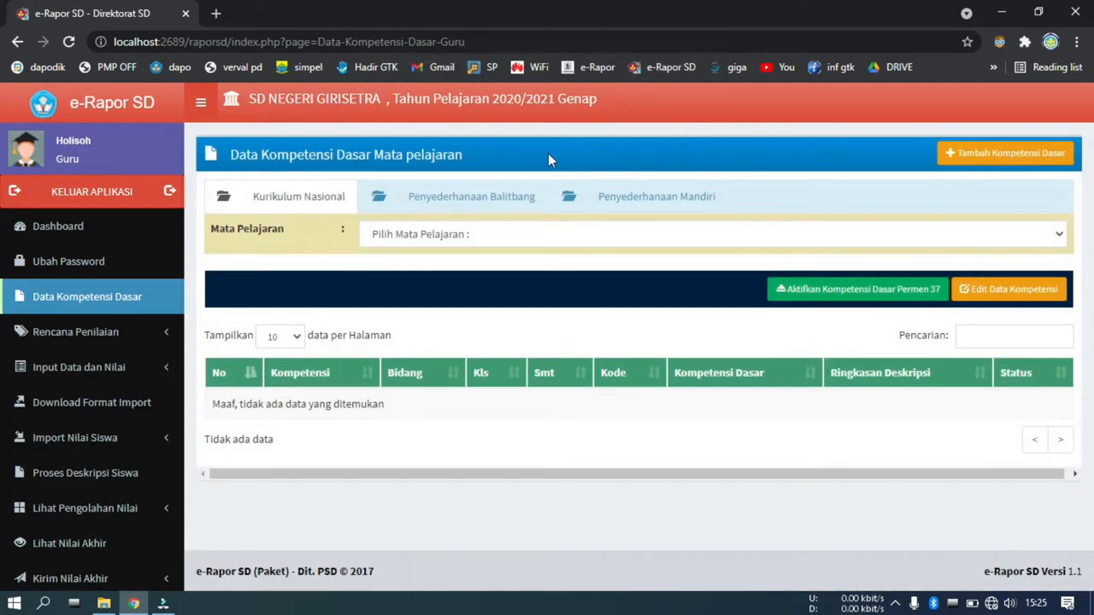
# - Open the knowledge assessment plan (Rencana Nilai Pengetahuan) for Kelas 1, Bahasa Sunda, with 1 daily assessment
pyautogui.click(86, 344)
pyautogui.click(90, 355)
pyautogui.click(477, 202)
pyautogui.click(477, 237)
pyautogui.click(473, 241)
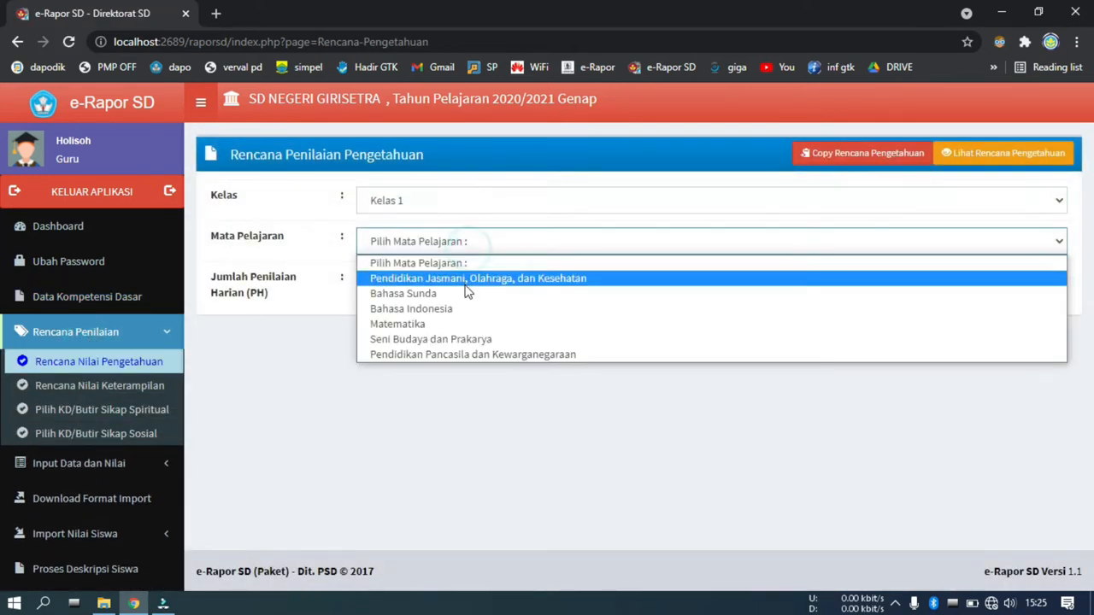
pyautogui.click(466, 293)
pyautogui.click(465, 318)
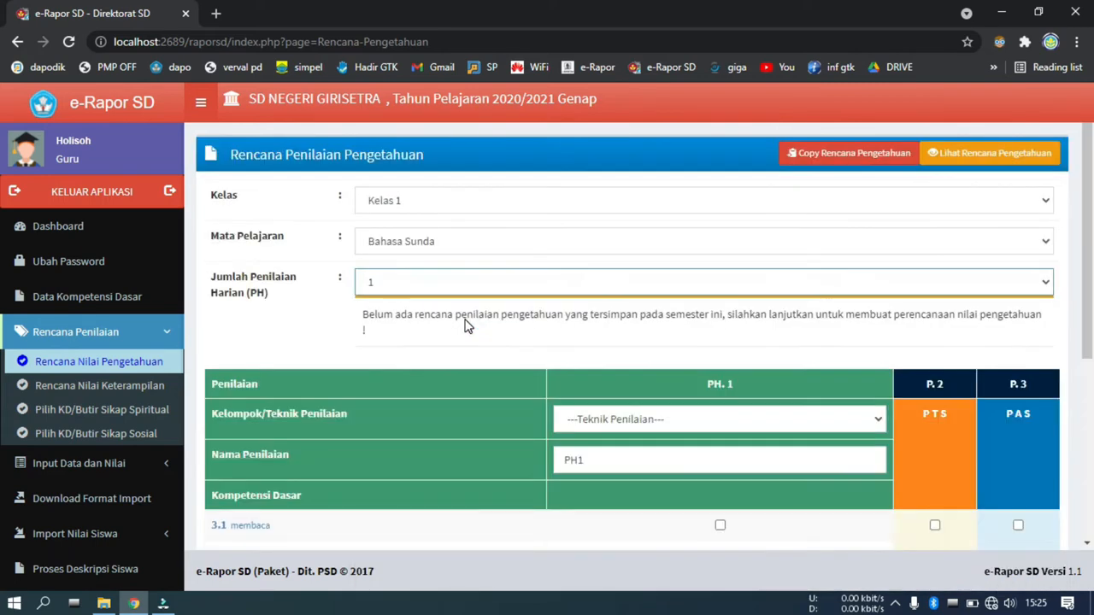
# - Try to save the Bahasa Sunda knowledge plan with competencies 3.1 and 3.2 assigned to PH1, PTS and PAS, without choosing an assessment technique
pyautogui.scroll(-3, 565, 354)
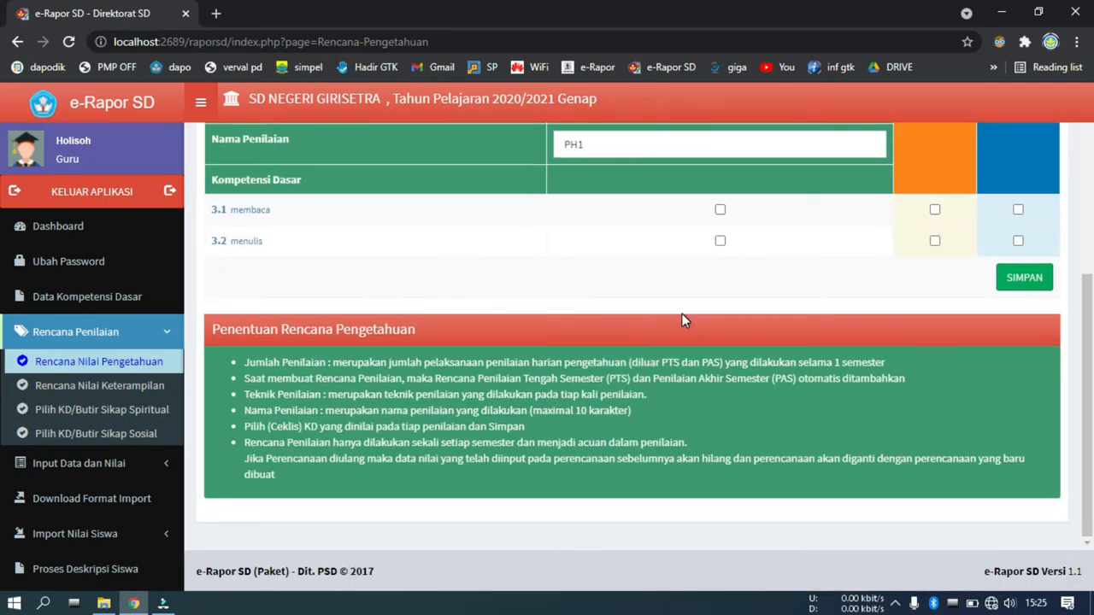
pyautogui.scroll(1, 682, 316)
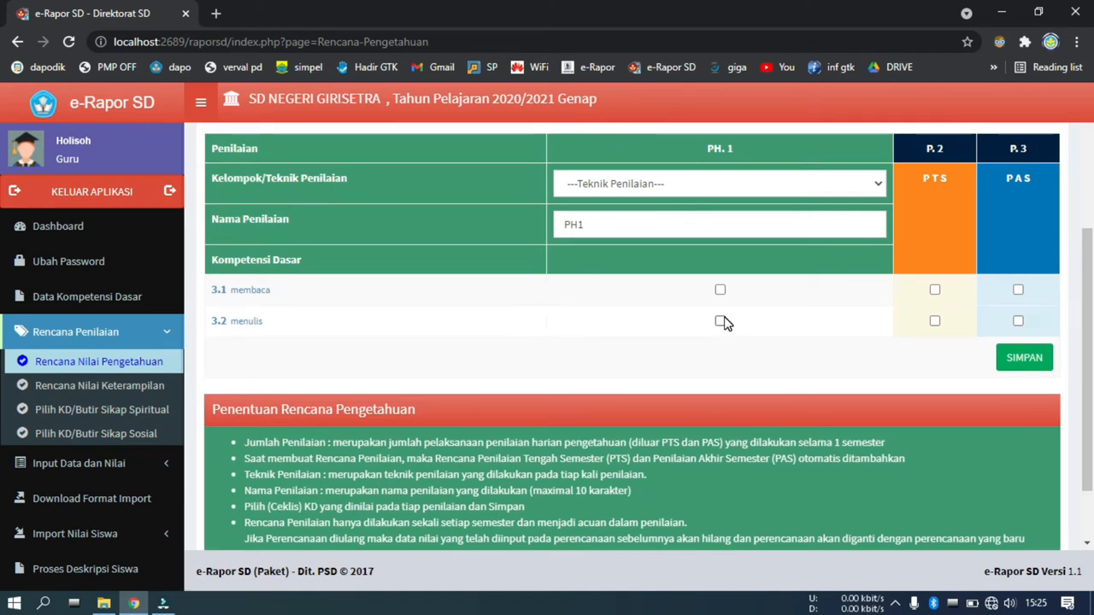
pyautogui.click(721, 290)
pyautogui.click(1036, 361)
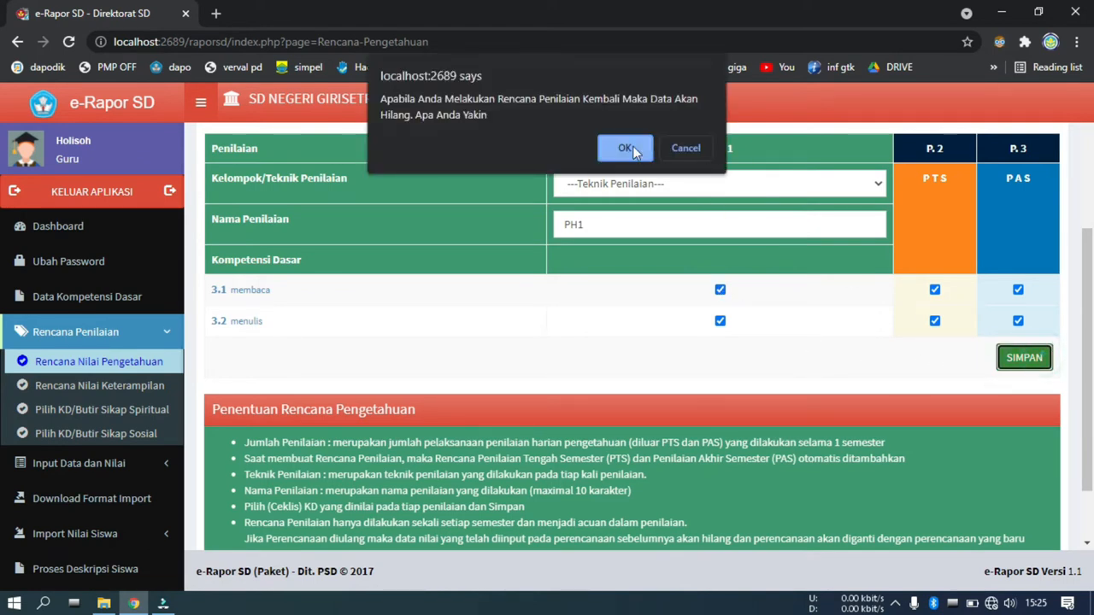
pyautogui.click(611, 150)
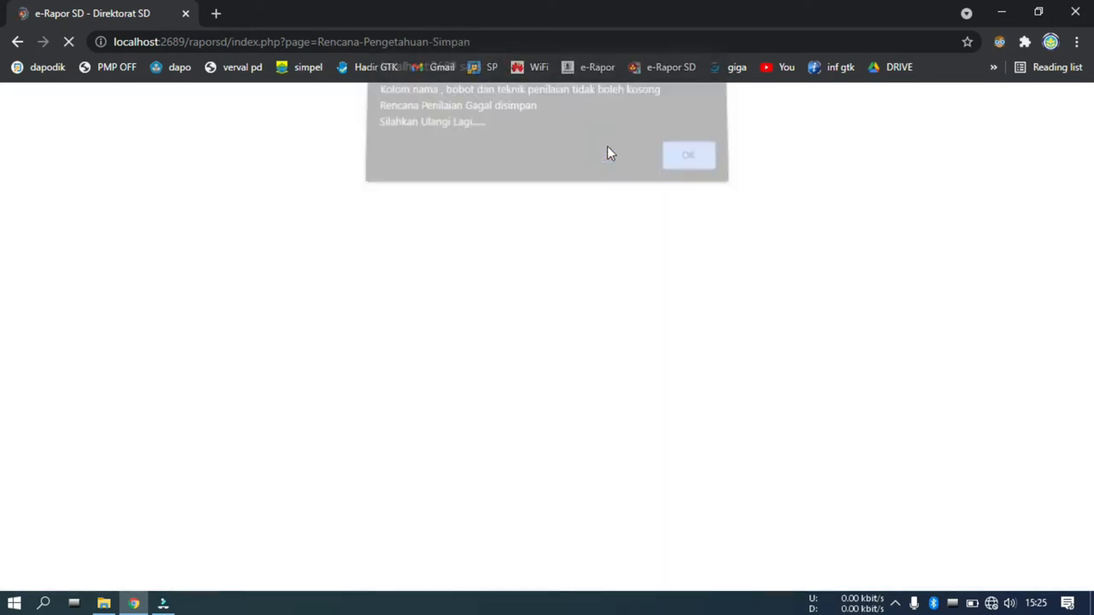
pyautogui.click(693, 166)
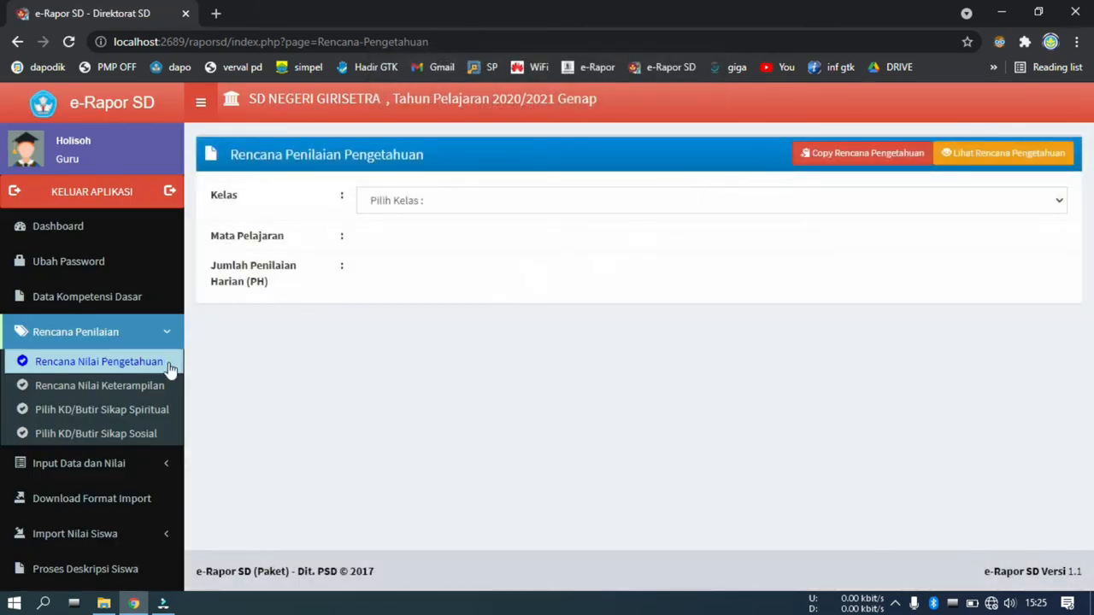
# - Restart the knowledge assessment plan by choosing Kelas 1 as its class
pyautogui.click(447, 202)
pyautogui.click(444, 237)
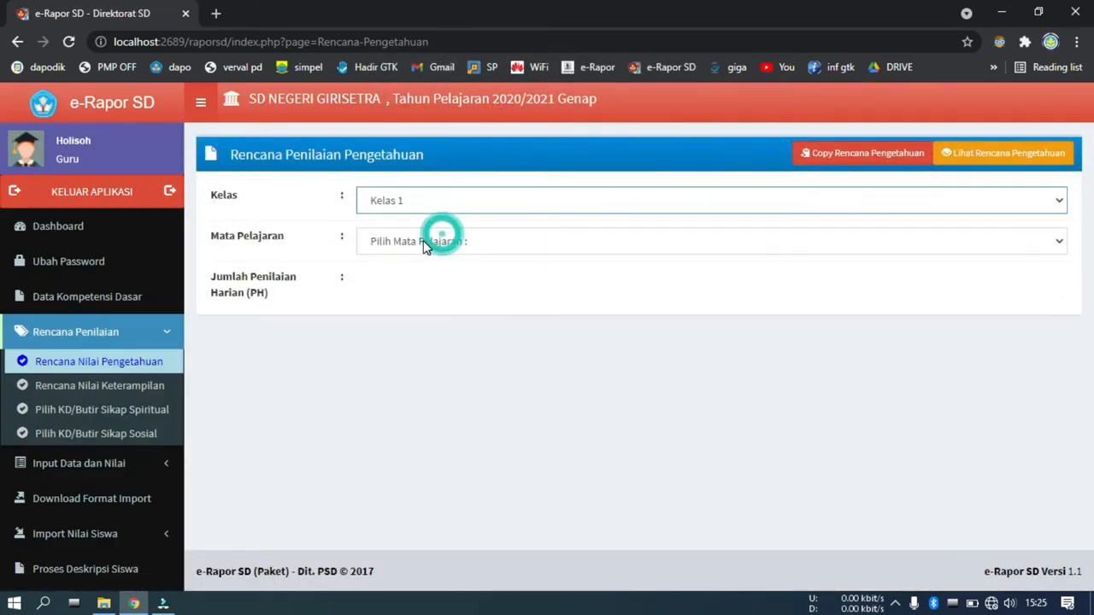
# - Check the Kelas 1 knowledge assessment plan for the subject Pendidikan Jasmani, Olahraga, dan Kesehatan
pyautogui.click(423, 241)
pyautogui.click(418, 281)
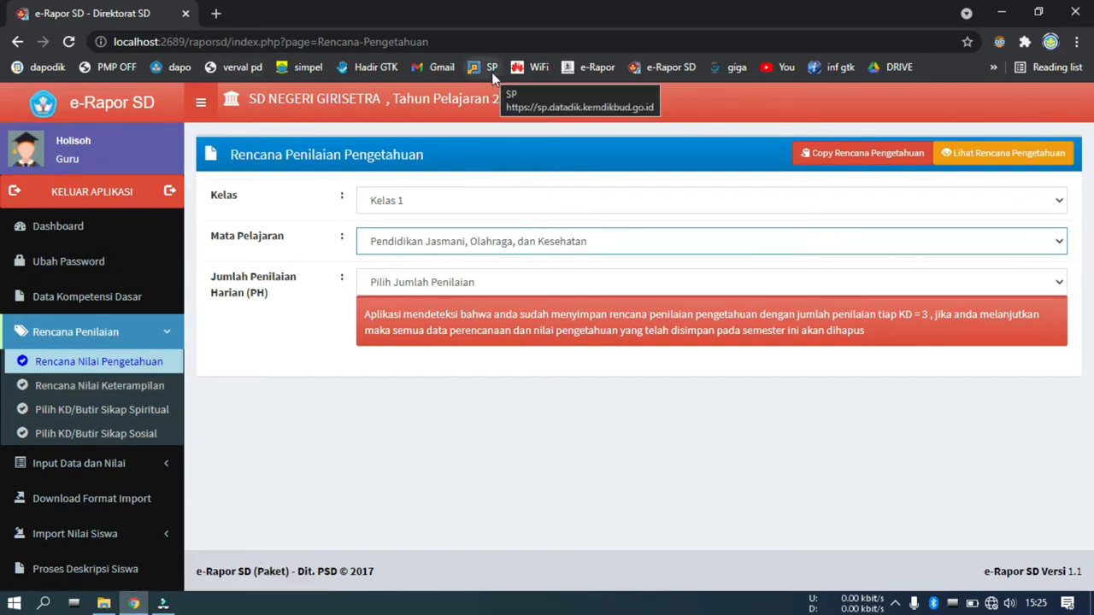
pyautogui.hotkey('ctrl', 'shift', 'n')
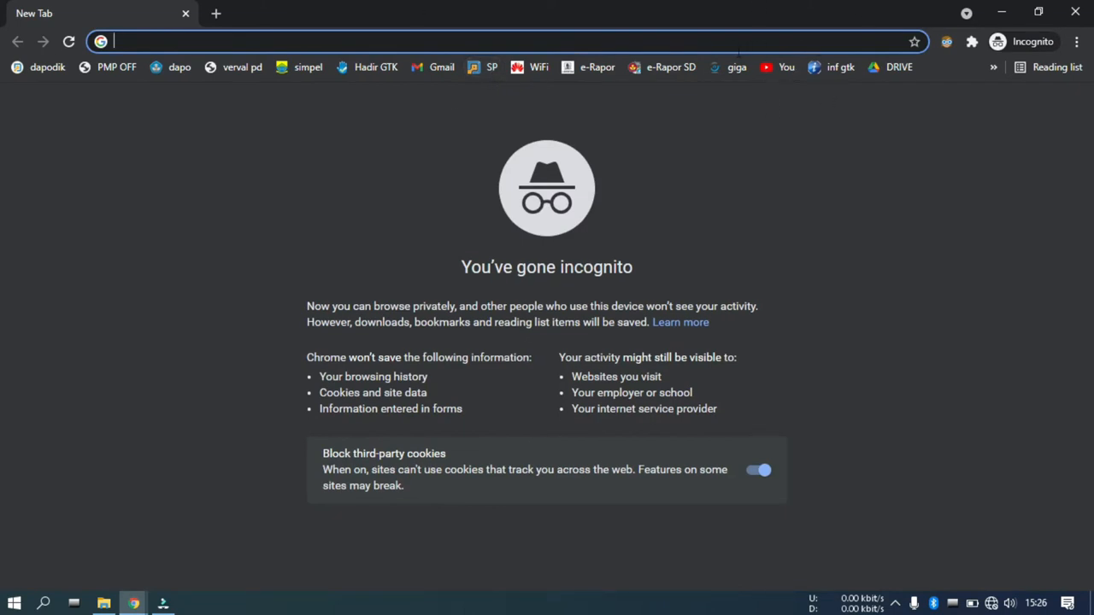
pyautogui.click(652, 66)
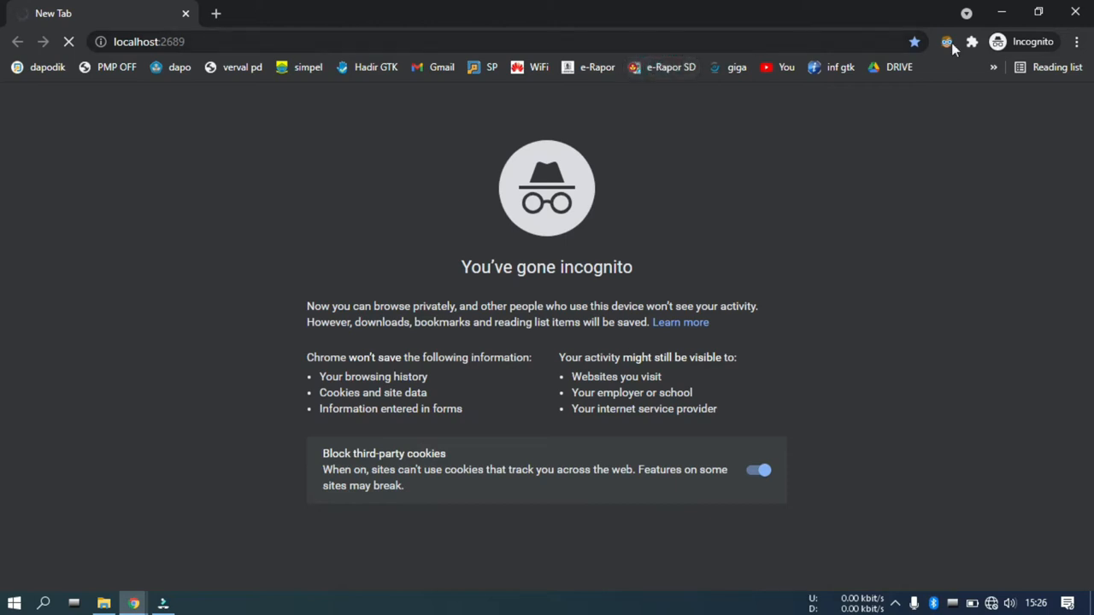
pyautogui.click(1086, 12)
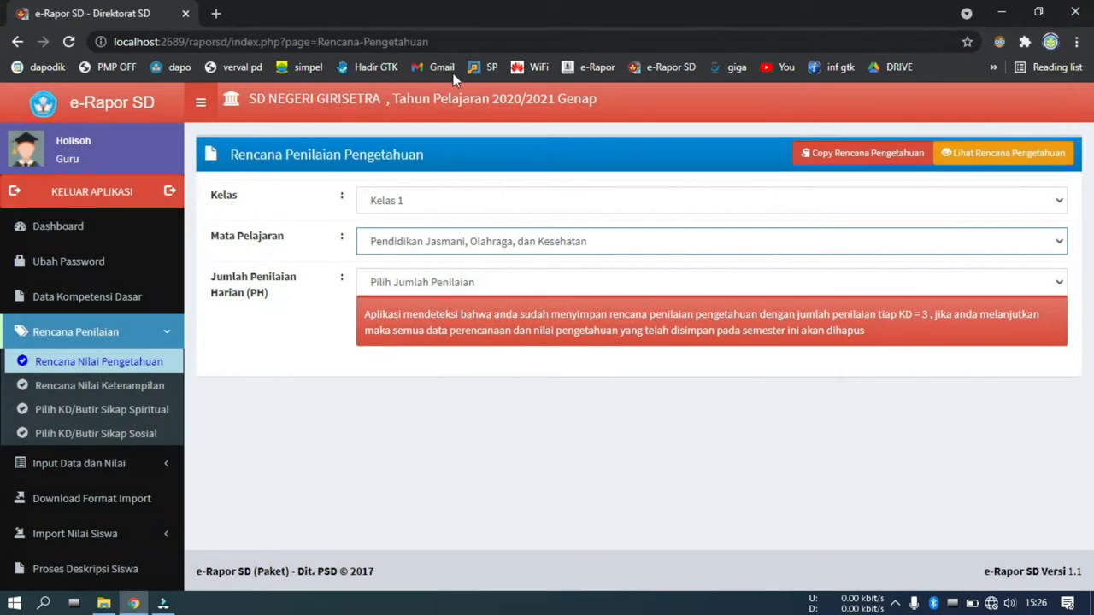
# - Log out of the teacher account and sign in with the saved admin username and password at user level Admin
pyautogui.click(256, 436)
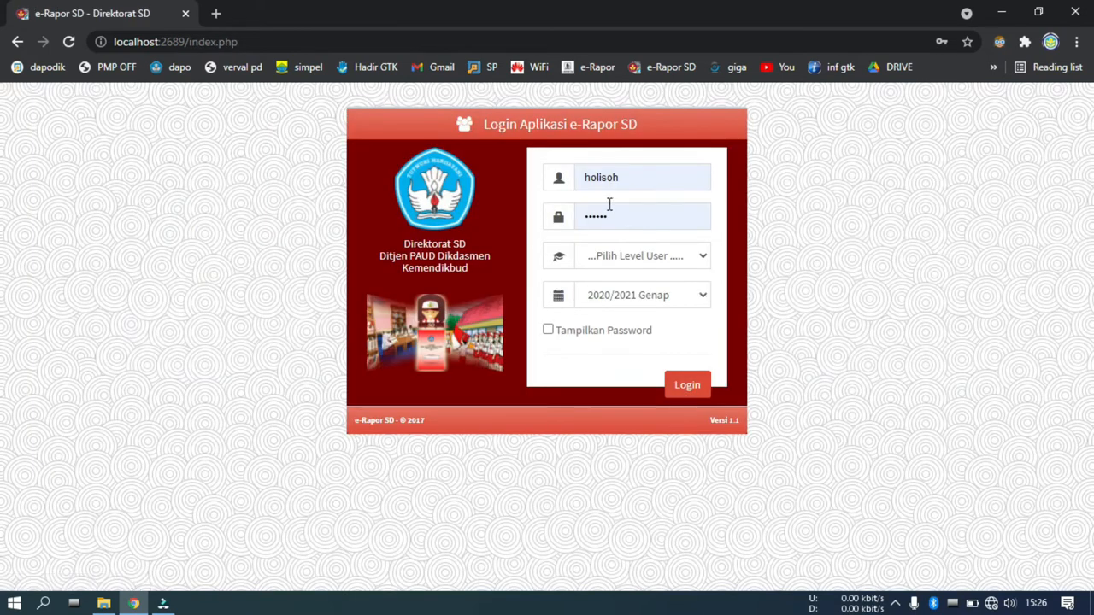
pyautogui.click(658, 182)
pyautogui.click(644, 260)
pyautogui.click(634, 256)
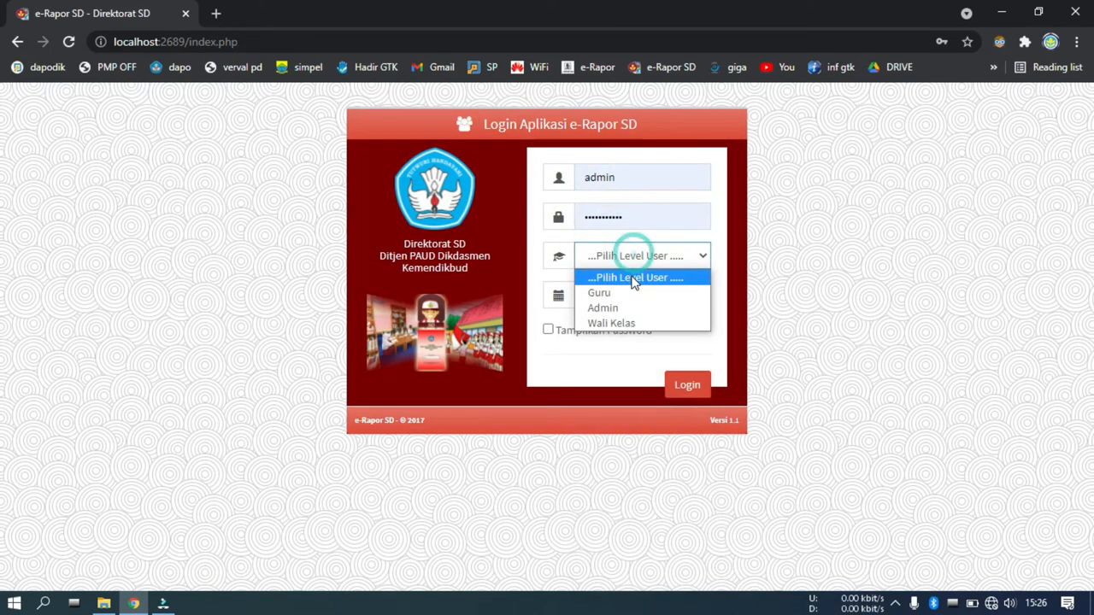
pyautogui.click(630, 294)
pyautogui.click(623, 264)
pyautogui.click(618, 308)
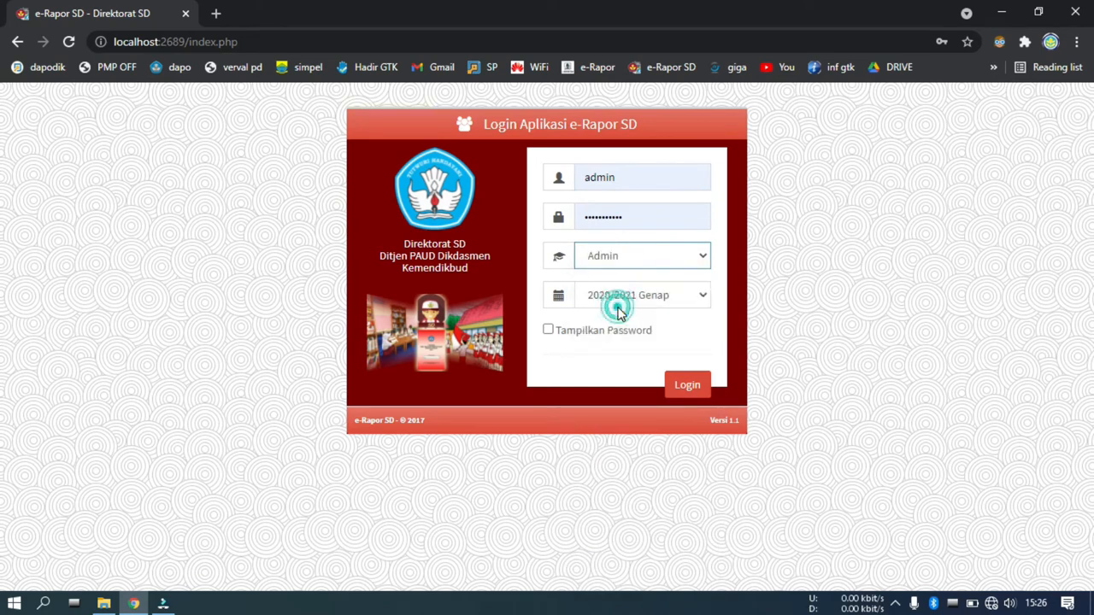
pyautogui.click(681, 383)
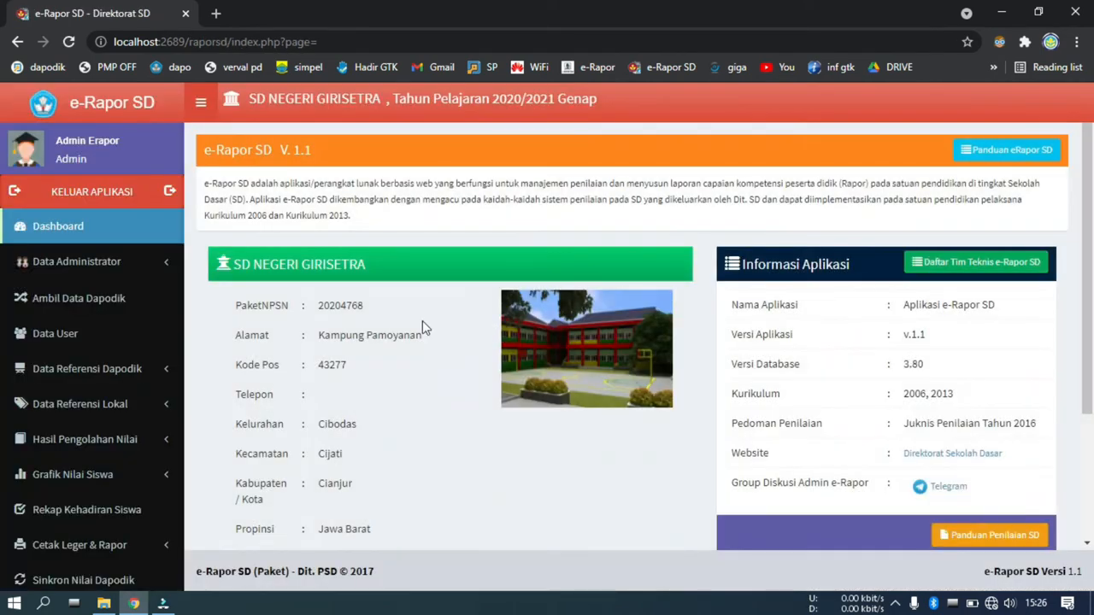
# - Open the local reference data for PH, PTS and PAS weights and display the weights of Kelas I
pyautogui.scroll(-2, 105, 479)
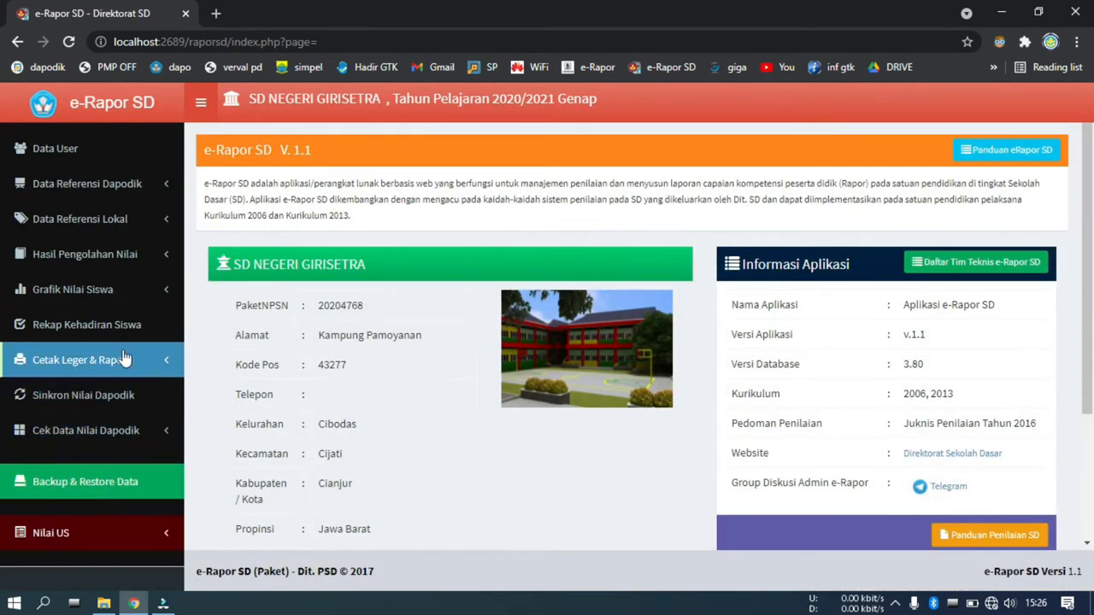
pyautogui.click(115, 257)
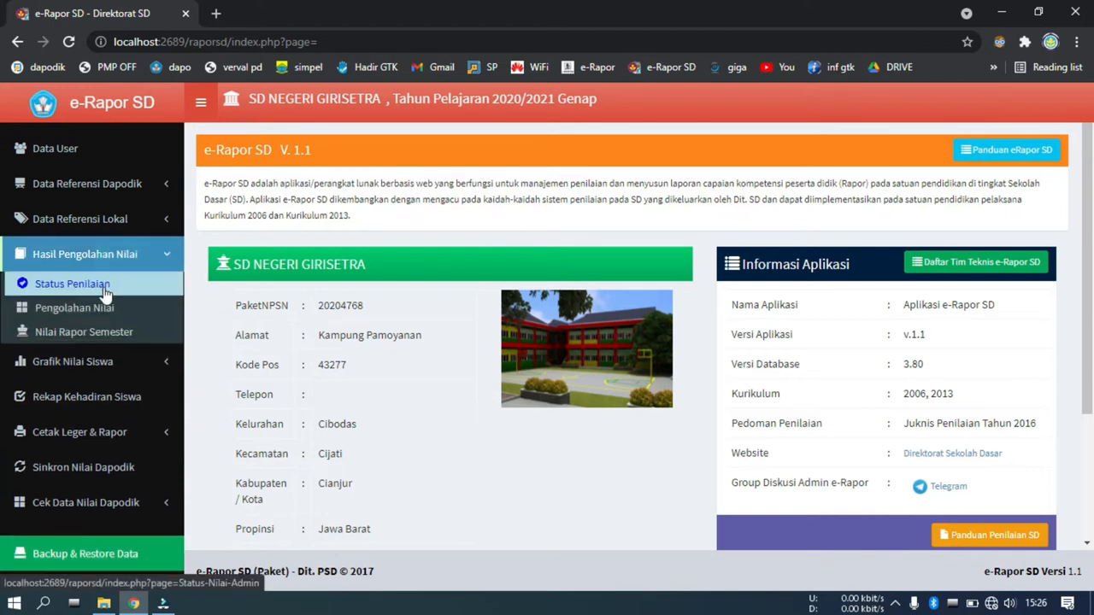
pyautogui.click(86, 219)
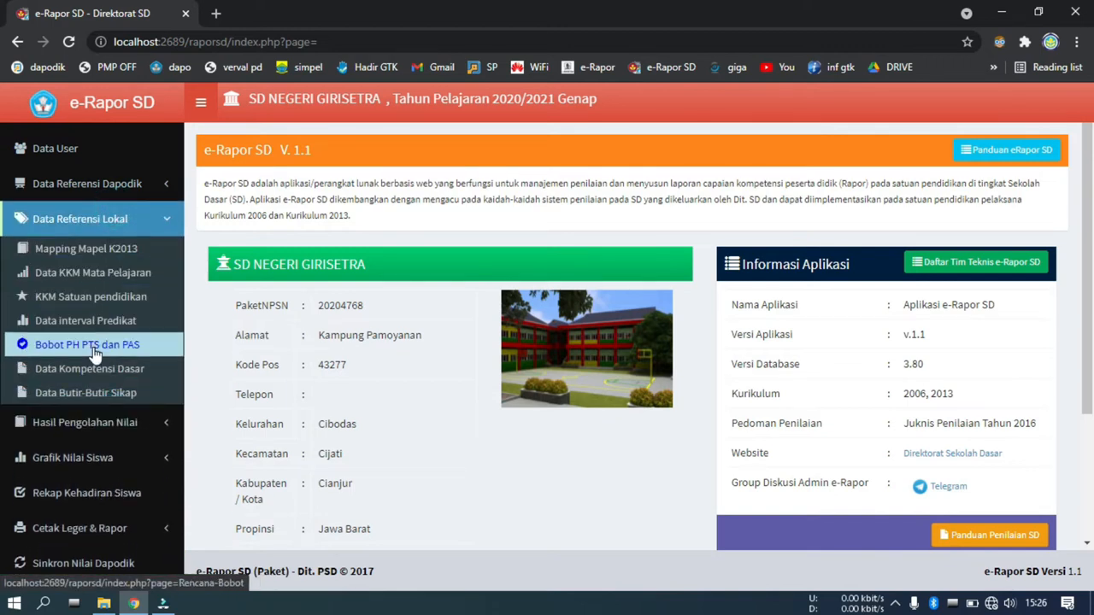
pyautogui.click(88, 344)
pyautogui.click(518, 197)
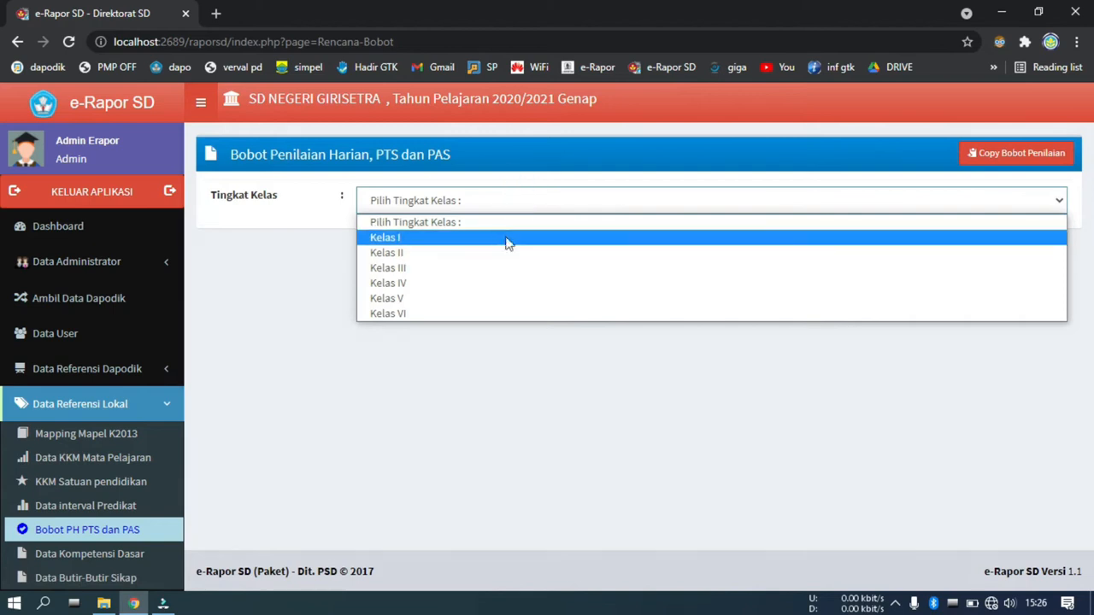
pyautogui.click(505, 236)
# - Review the PH, PTS and PAS weights for all Kelas I subjects and save them
pyautogui.scroll(-3, 457, 324)
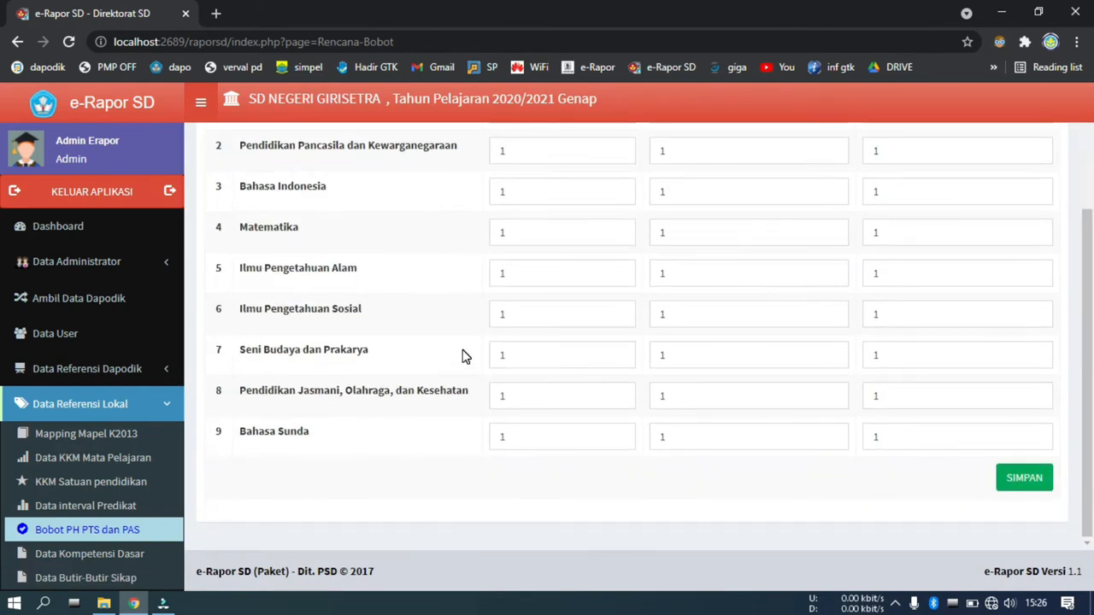
pyautogui.scroll(3, 923, 496)
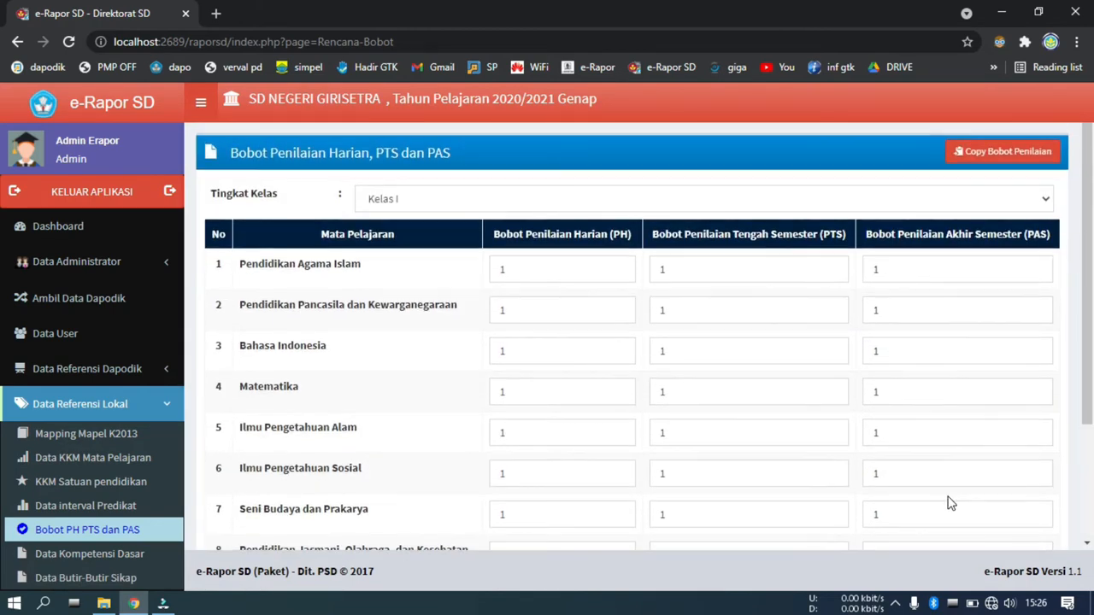
pyautogui.scroll(-3, 950, 501)
pyautogui.click(1002, 482)
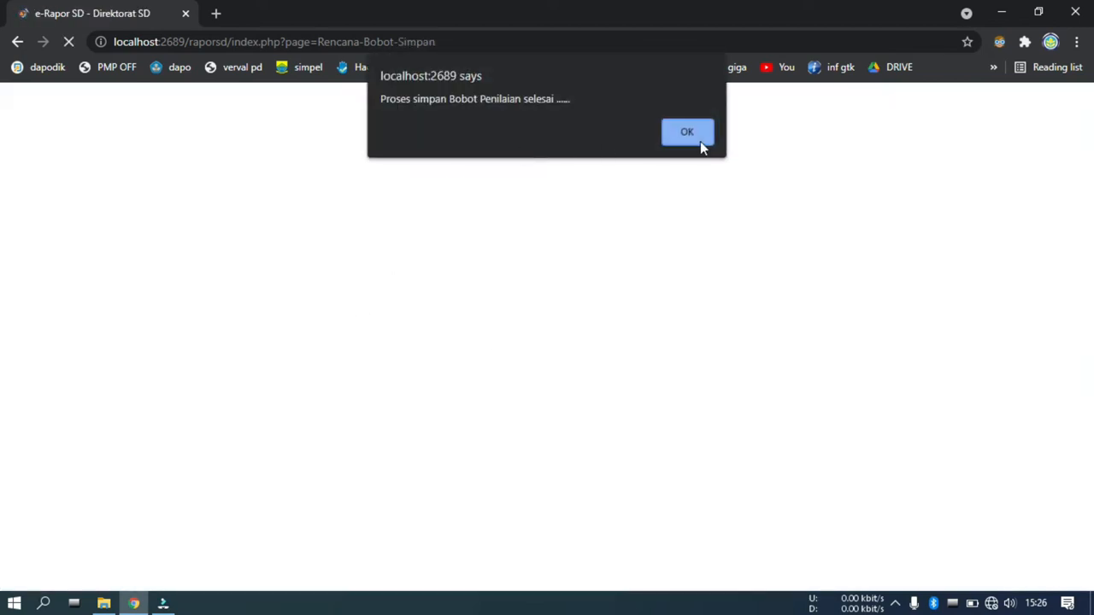
pyautogui.click(700, 139)
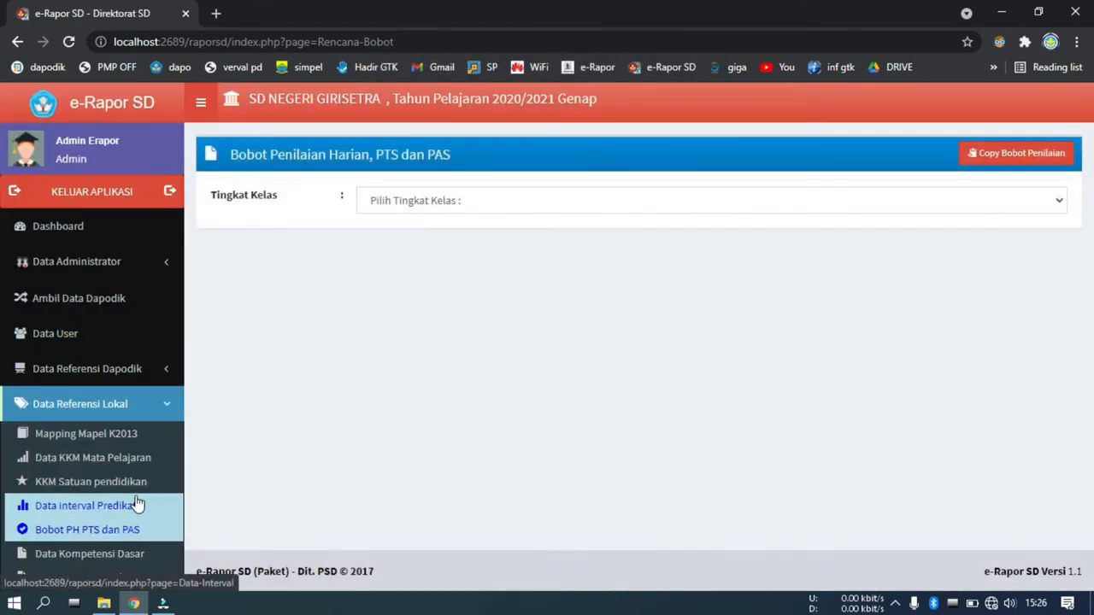
# - Display the basic competency data (Kompetensi Dasar) for the subject Bahasa Sunda
pyautogui.scroll(-1, 137, 505)
pyautogui.click(94, 461)
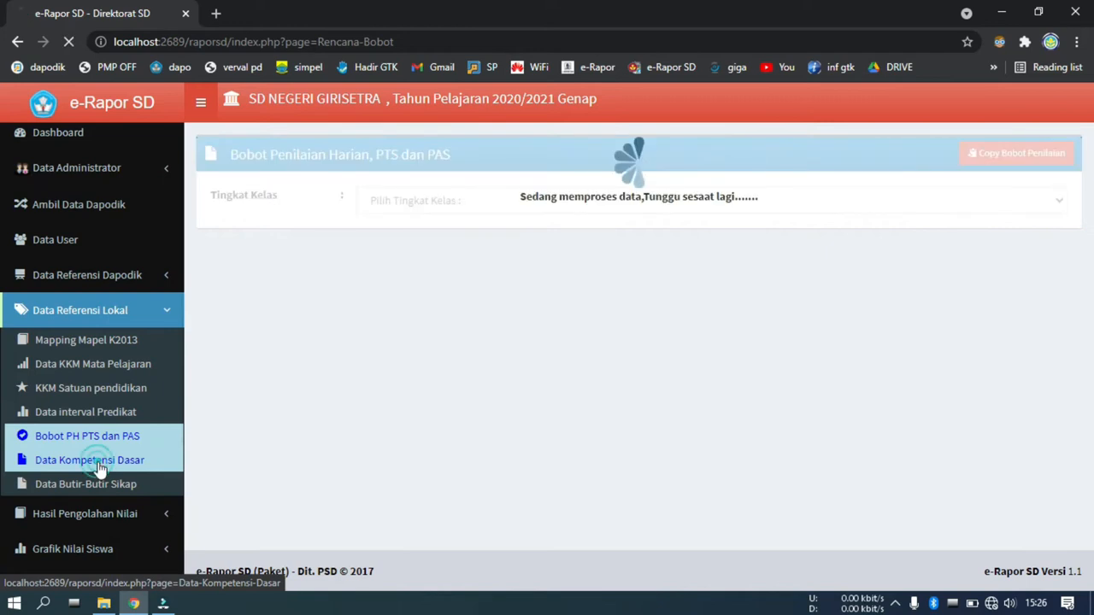
pyautogui.click(419, 207)
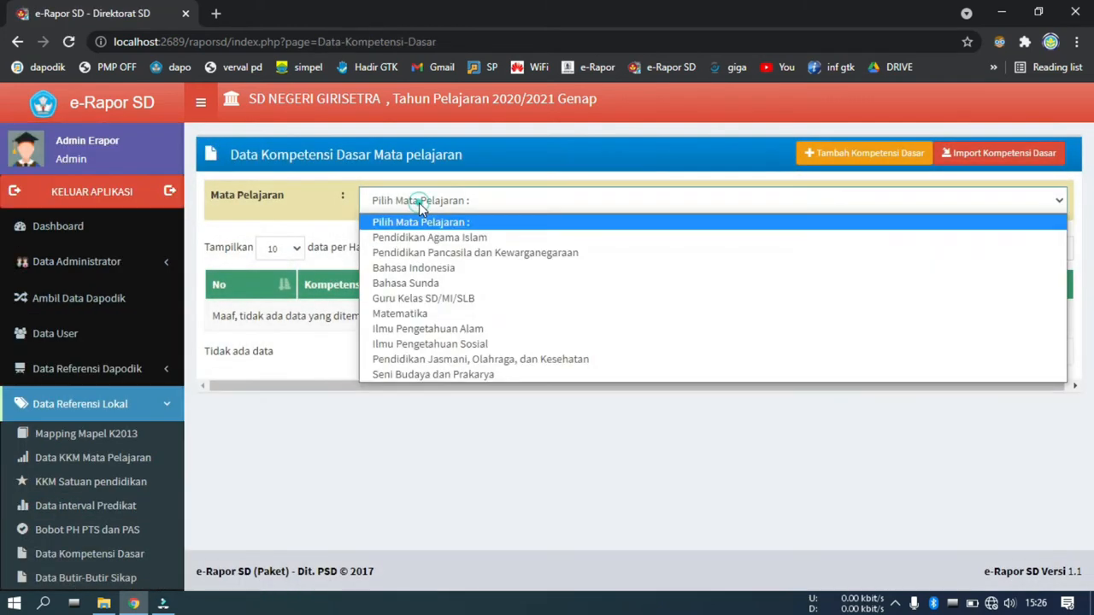
pyautogui.click(408, 284)
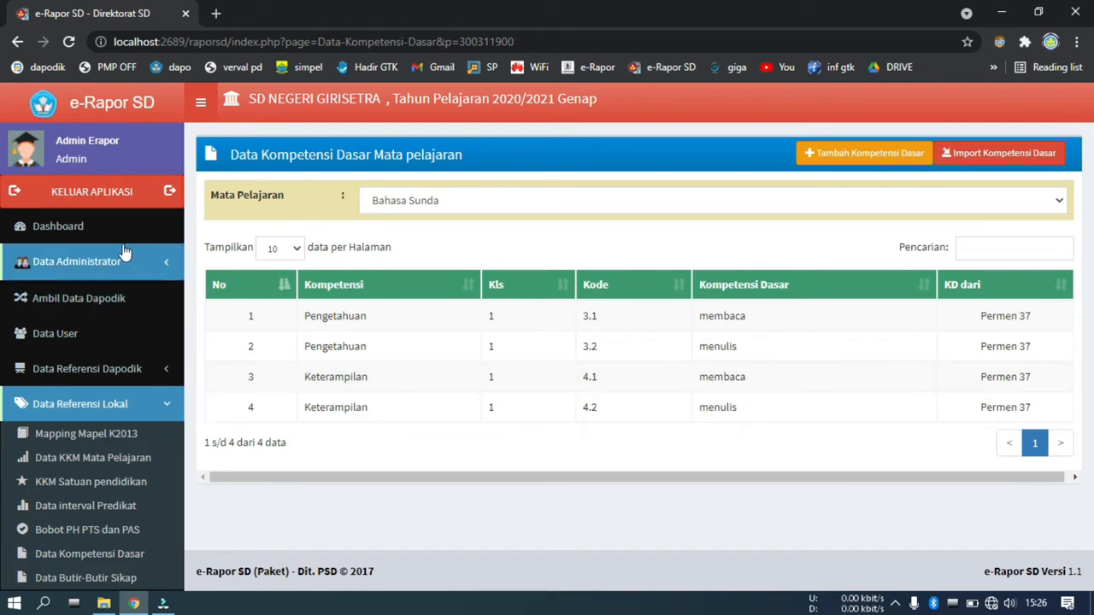
# - Log out of the admin account and sign in with the teacher's saved username and password at user level Guru
pyautogui.click(107, 192)
pyautogui.click(640, 180)
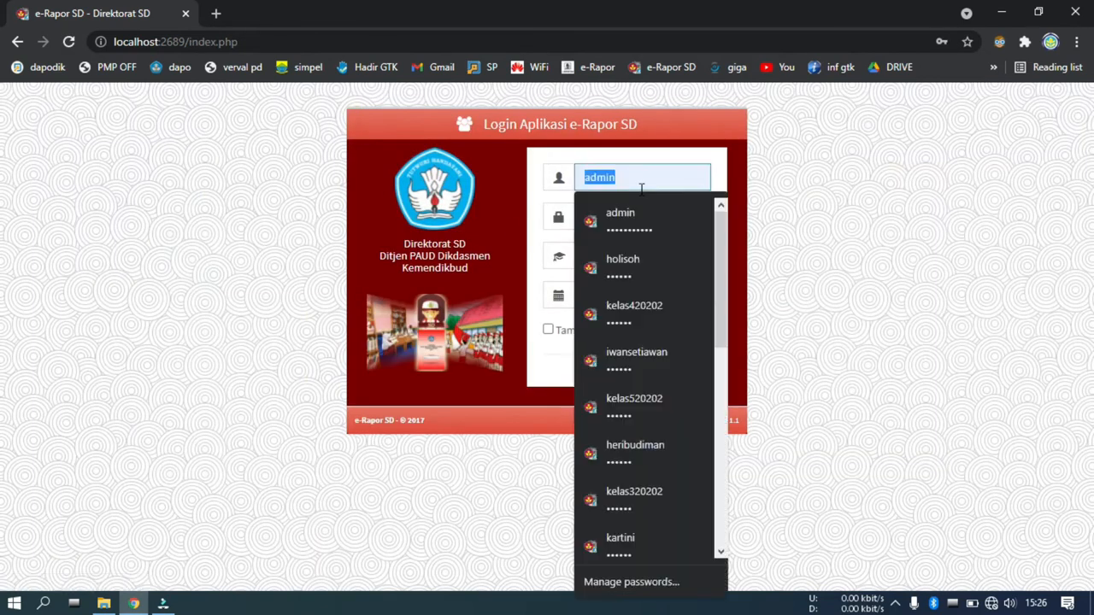
pyautogui.click(627, 265)
pyautogui.click(610, 255)
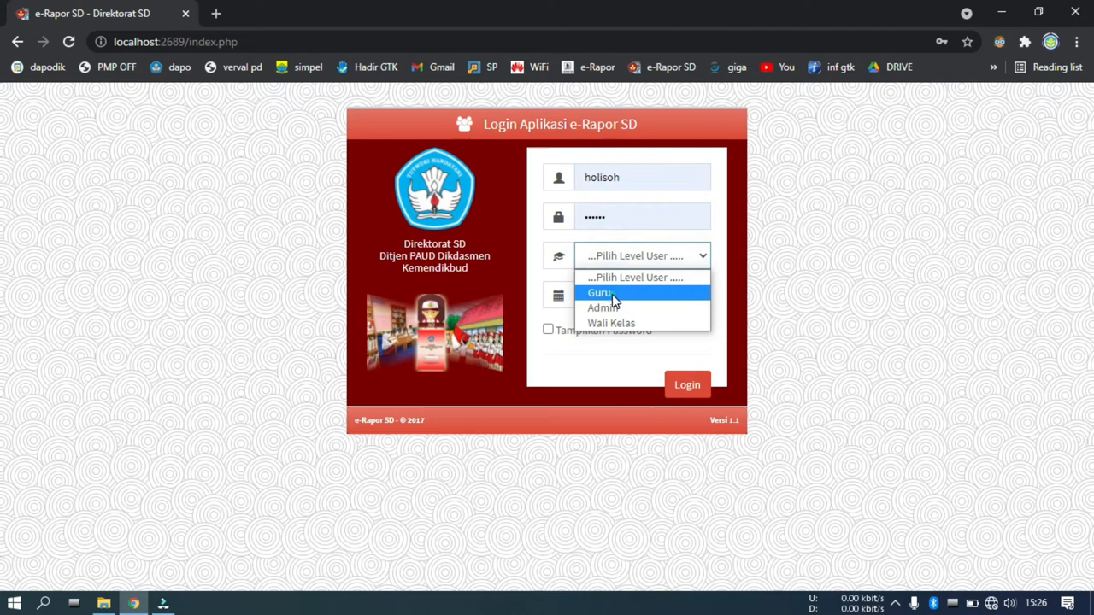
pyautogui.click(612, 293)
pyautogui.click(688, 385)
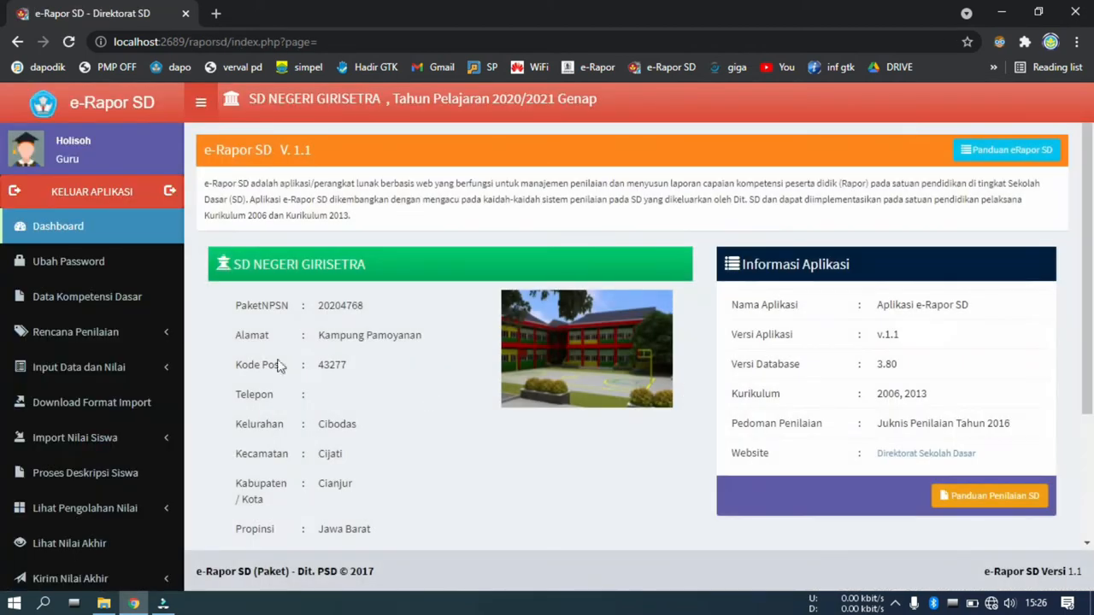
# - Set up a knowledge assessment plan for Kelas 1, subject Bahasa Sunda, with 1 daily assessment
pyautogui.click(106, 367)
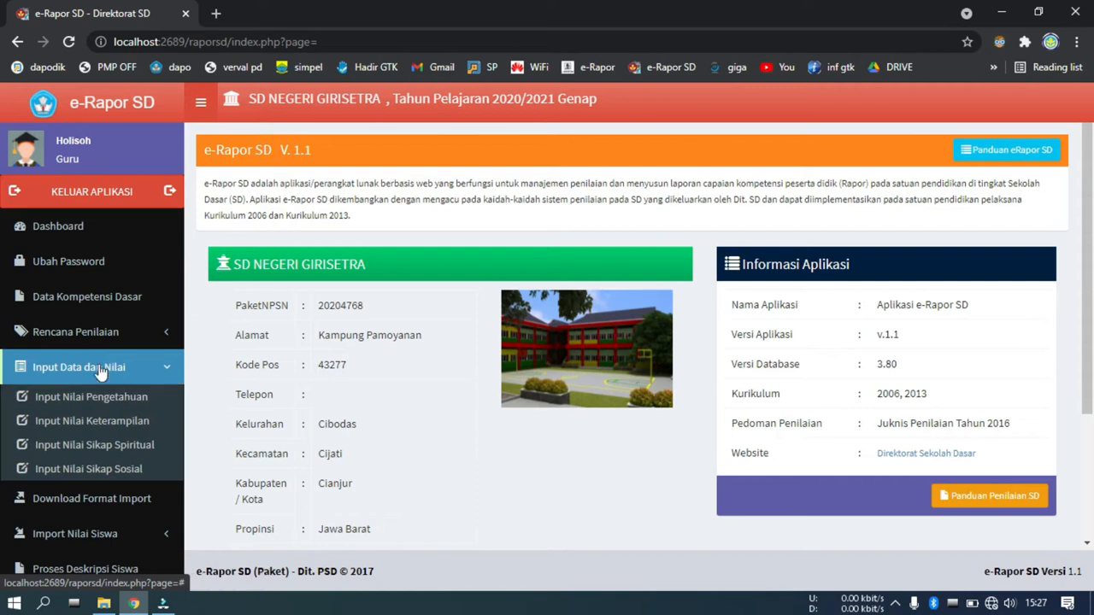
pyautogui.click(75, 332)
pyautogui.click(99, 359)
pyautogui.click(445, 203)
pyautogui.click(441, 236)
pyautogui.click(440, 238)
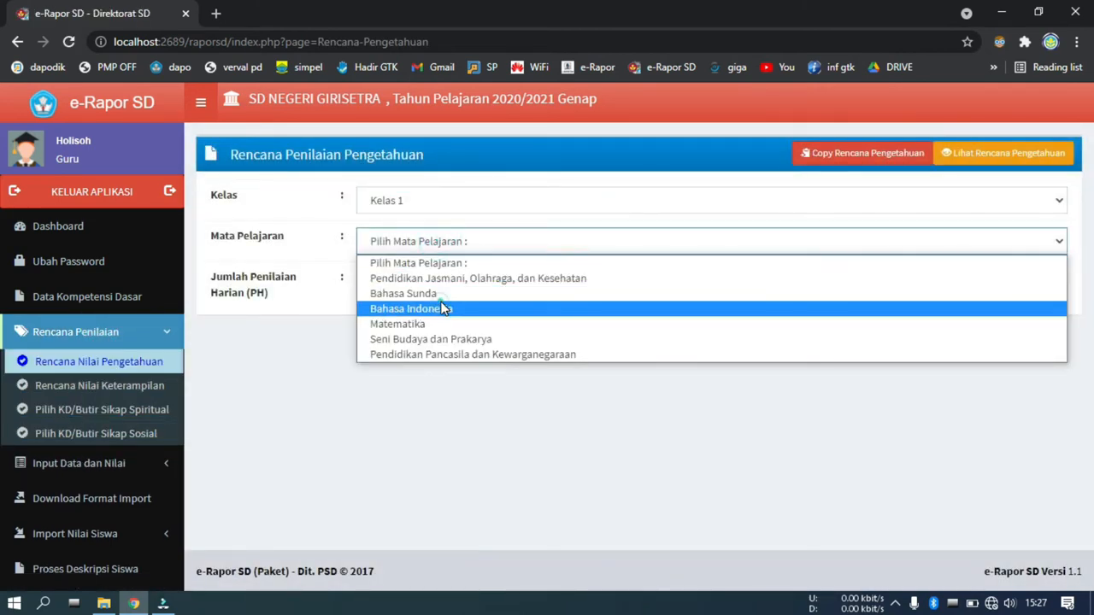
pyautogui.click(437, 293)
pyautogui.click(440, 282)
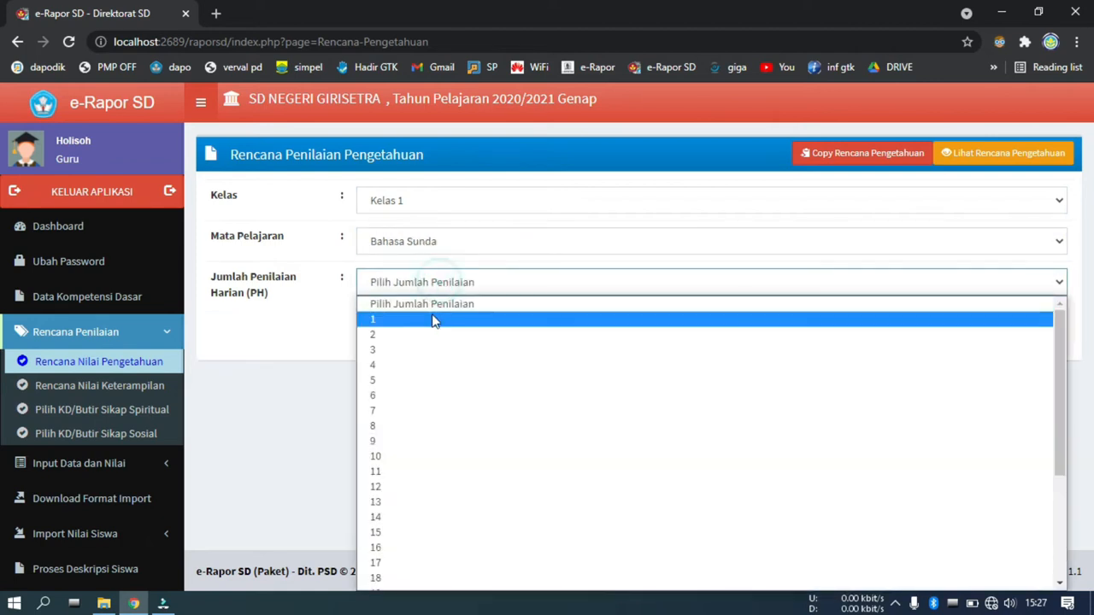
pyautogui.click(432, 317)
# - Set the PH.1 technique to Tes Tulis and mark competencies 3.1 and 3.2 for PH.1, PTS and PAS
pyautogui.scroll(-2, 546, 362)
pyautogui.click(617, 267)
pyautogui.click(618, 297)
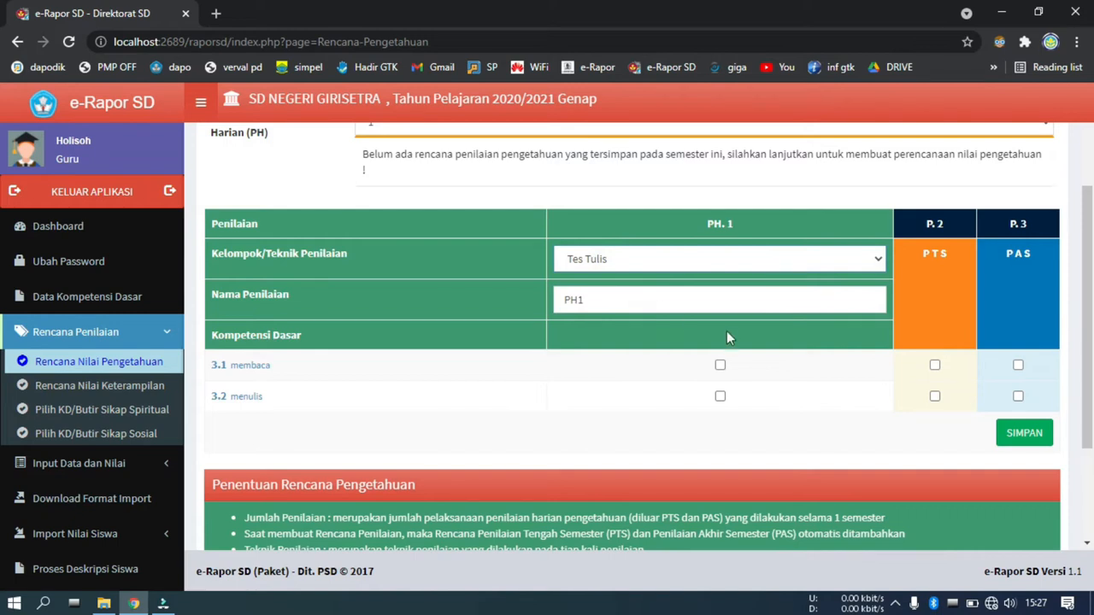
pyautogui.click(719, 368)
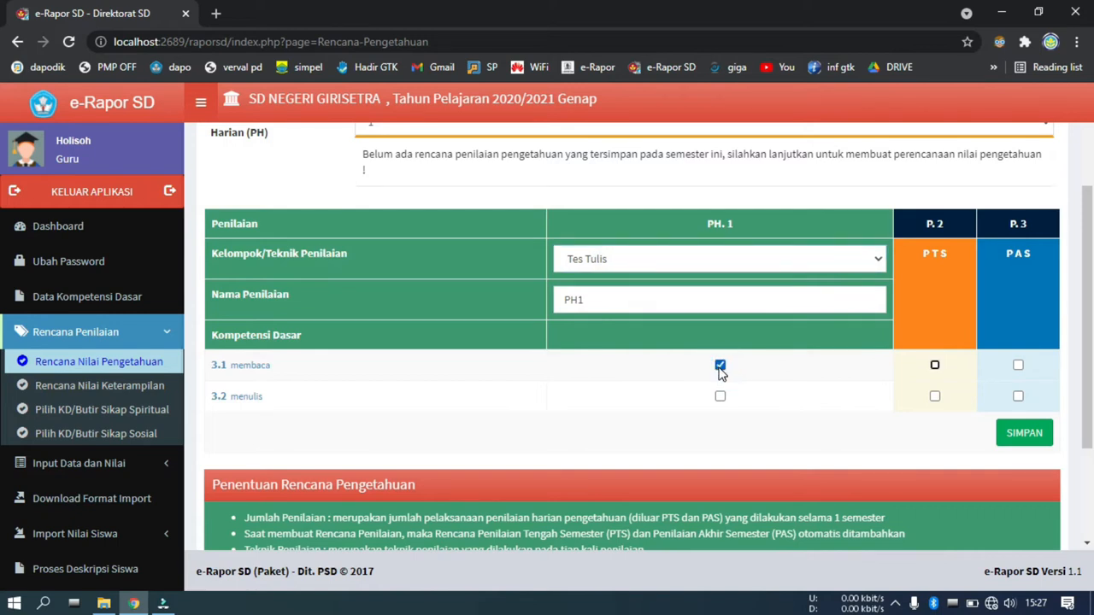
pyautogui.press('Tab')
pyautogui.press('space')
pyautogui.press('Tab')
pyautogui.press('space')
pyautogui.press('Tab')
pyautogui.press('space')
pyautogui.press('Tab')
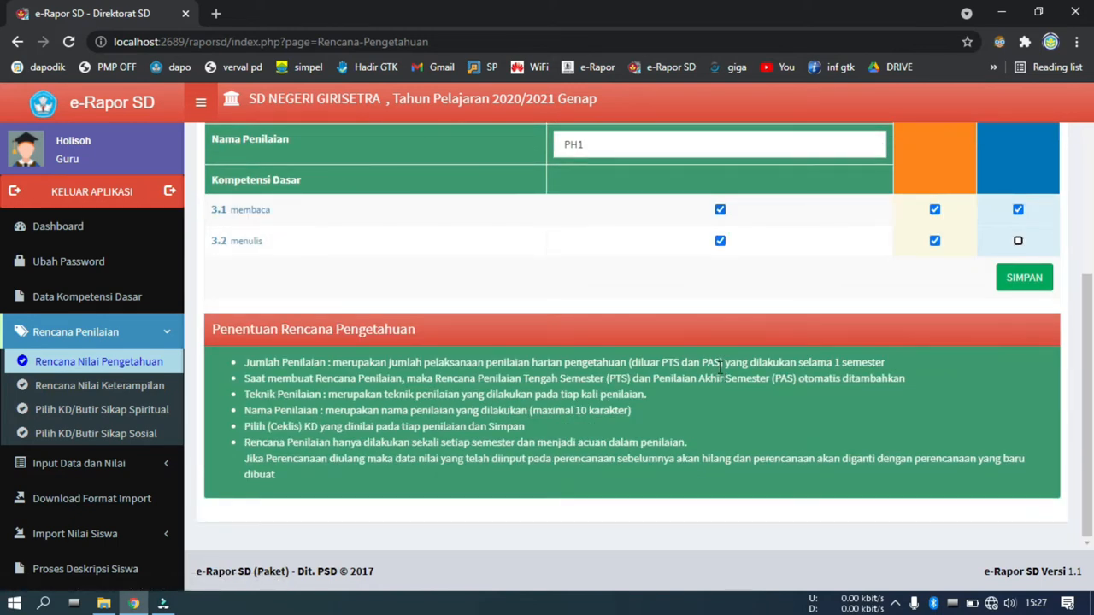
# - Save the Bahasa Sunda knowledge assessment plan and accept the confirmation dialogs
pyautogui.press('Tab')
pyautogui.press('Return')
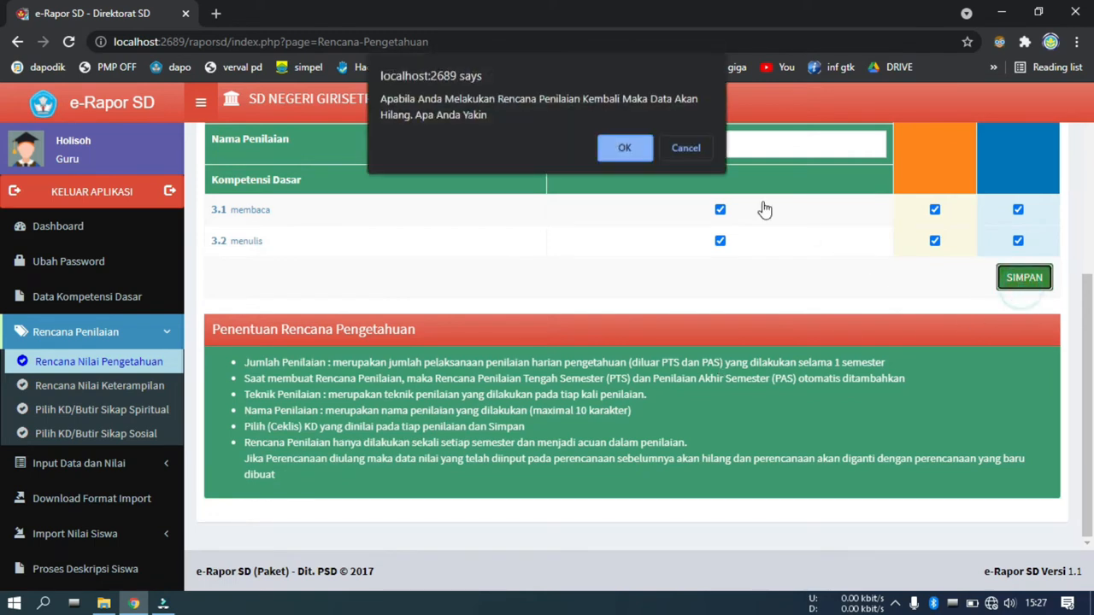
pyautogui.click(631, 152)
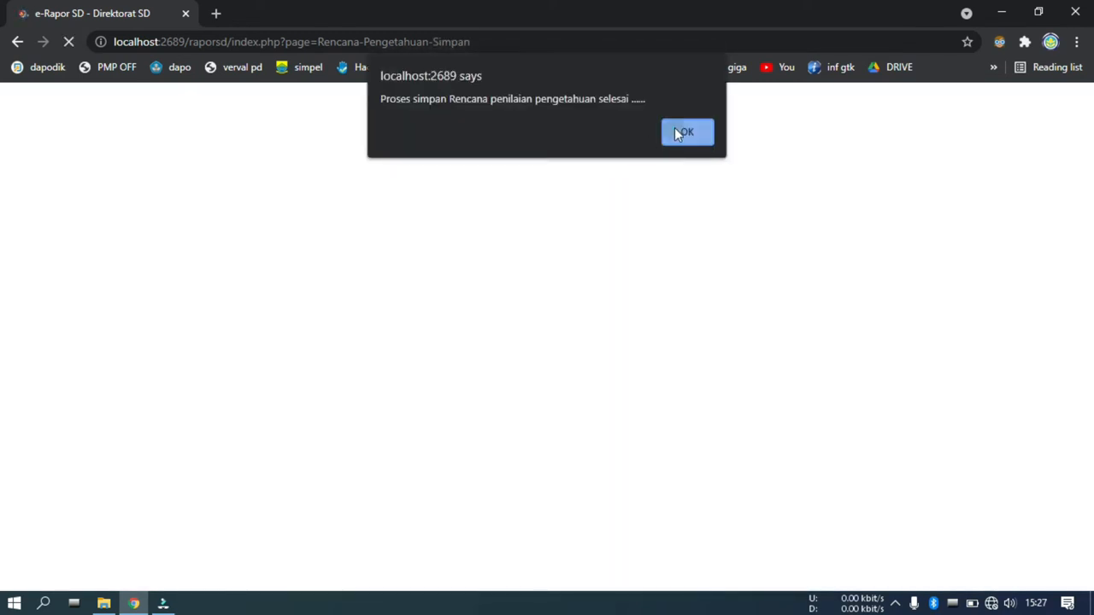
pyautogui.click(676, 132)
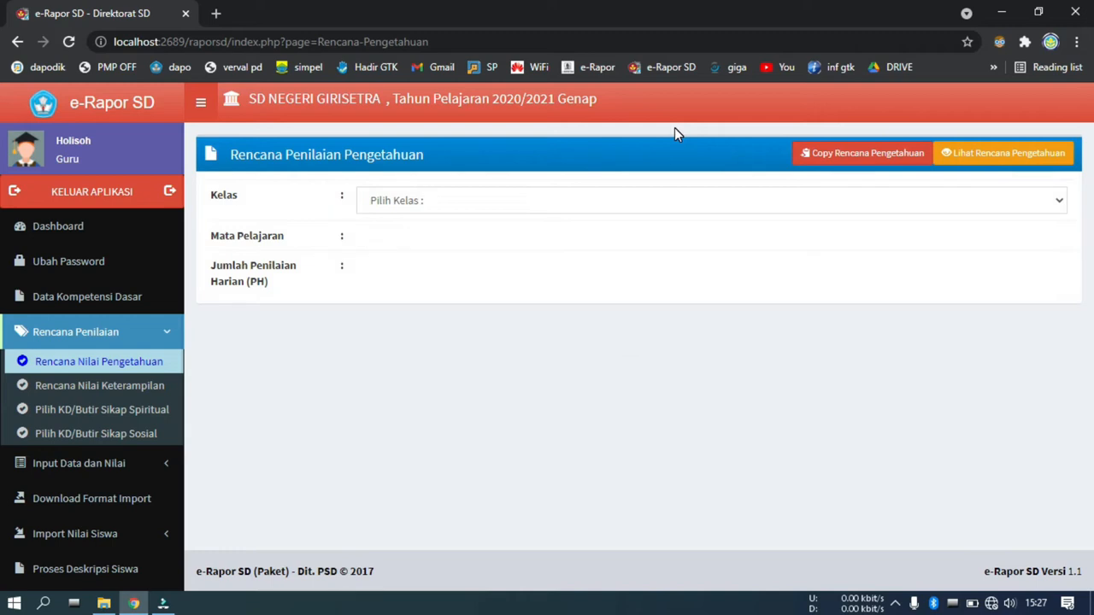
# - Check the knowledge assessment plan form for Kelas 1, Bahasa Sunda with 1 daily assessment and review its technique options
pyautogui.click(444, 202)
pyautogui.click(444, 245)
pyautogui.click(424, 205)
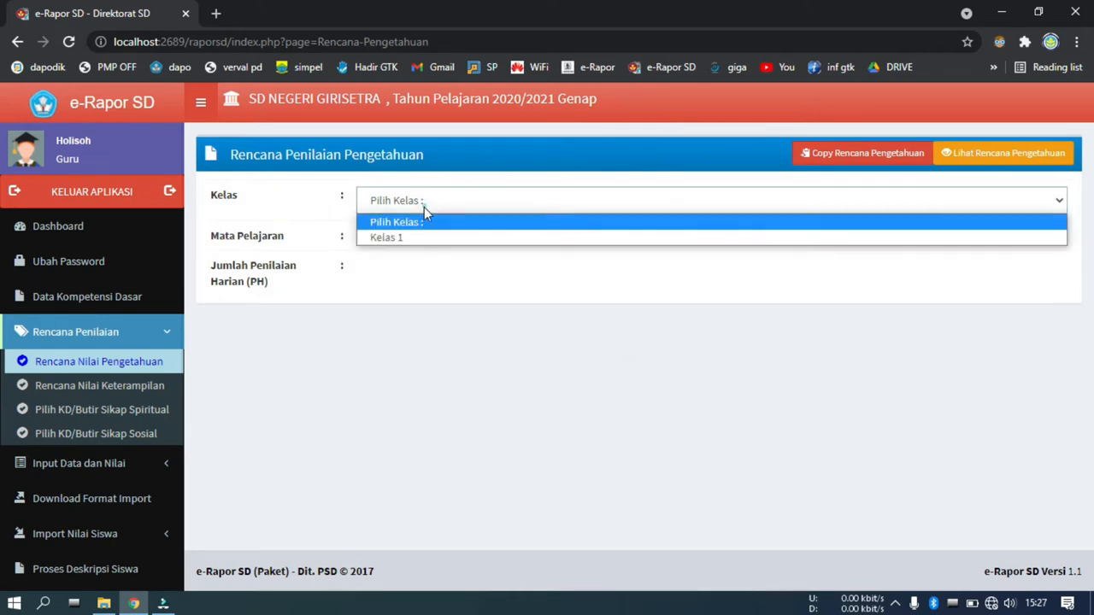
pyautogui.click(419, 237)
pyautogui.click(416, 244)
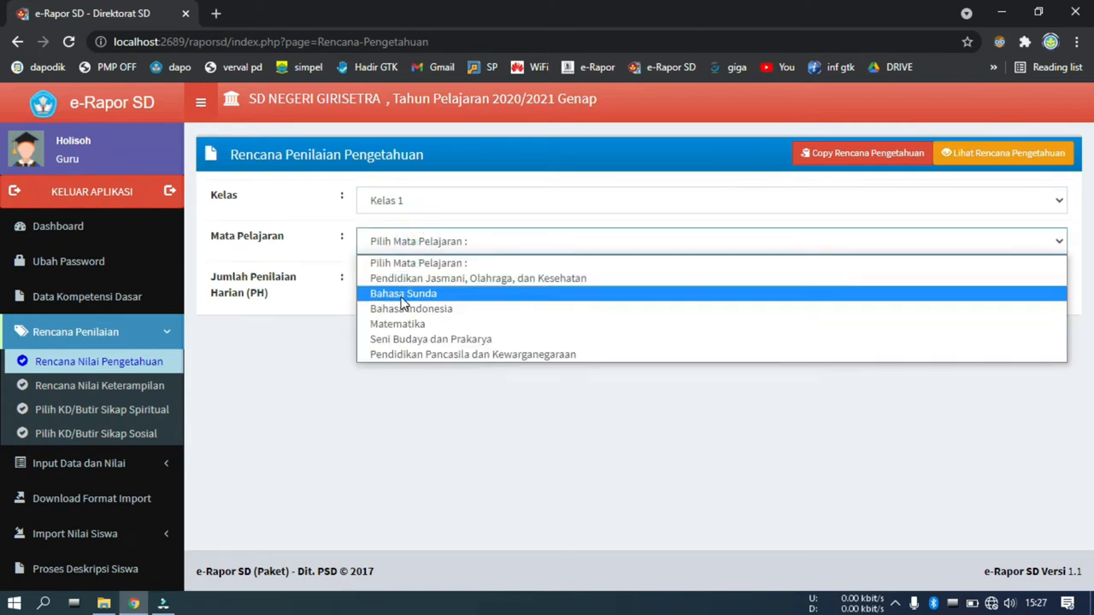
pyautogui.click(402, 296)
pyautogui.click(408, 285)
pyautogui.click(402, 318)
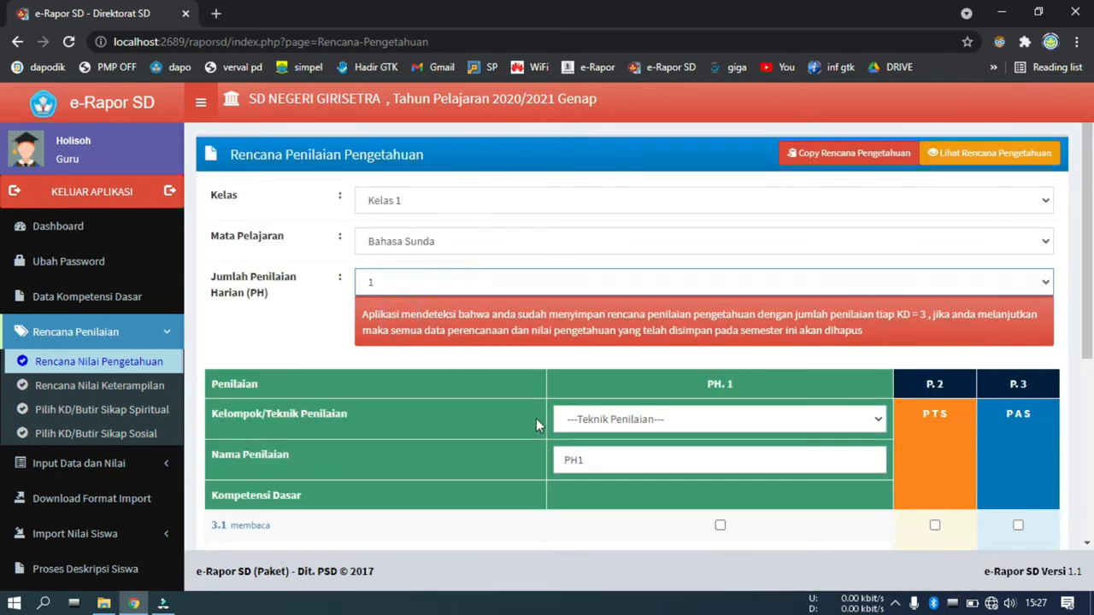
pyautogui.click(620, 421)
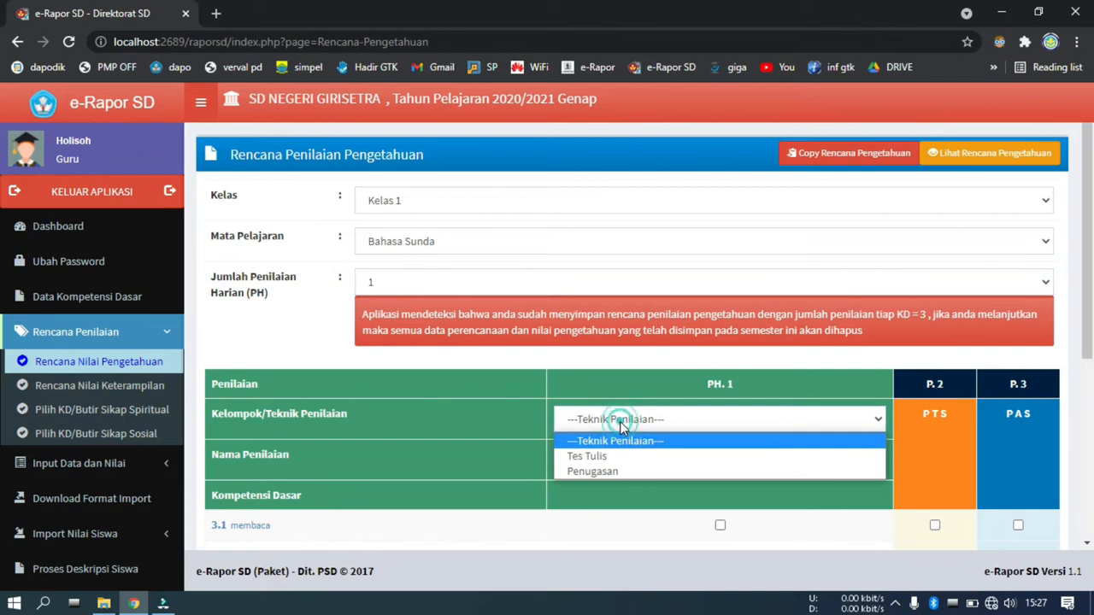
pyautogui.click(619, 430)
pyautogui.scroll(-2, 451, 293)
pyautogui.scroll(2, 427, 278)
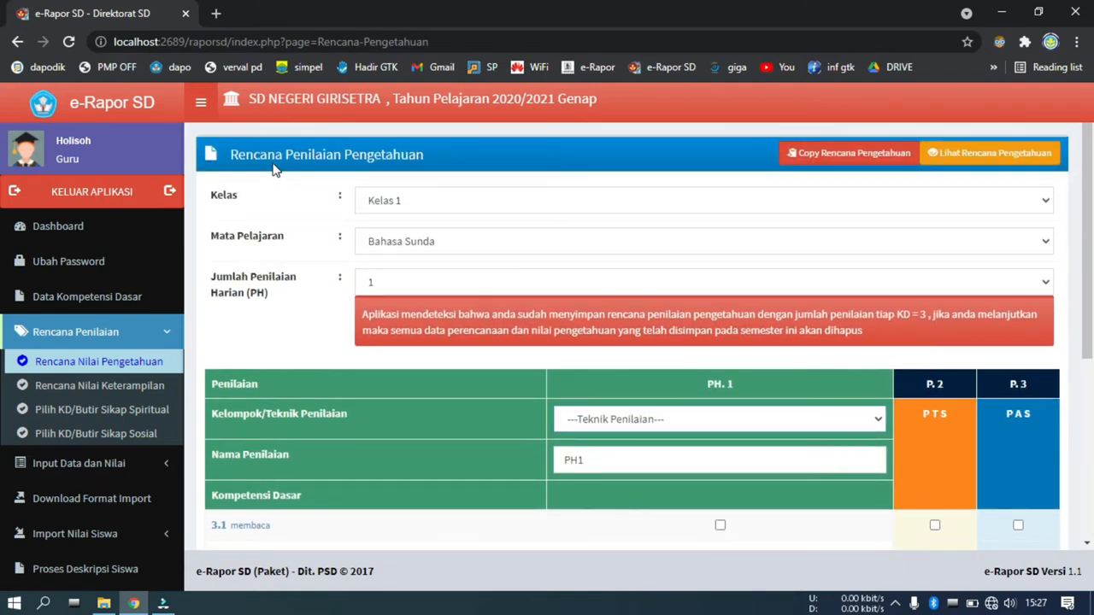
# - Check the Kelas 1 knowledge plans for Bahasa Indonesia, Matematika, Seni Budaya dan Prakarya, and Pendidikan Pancasila dan Kewarganegaraan
pyautogui.click(375, 241)
pyautogui.click(398, 310)
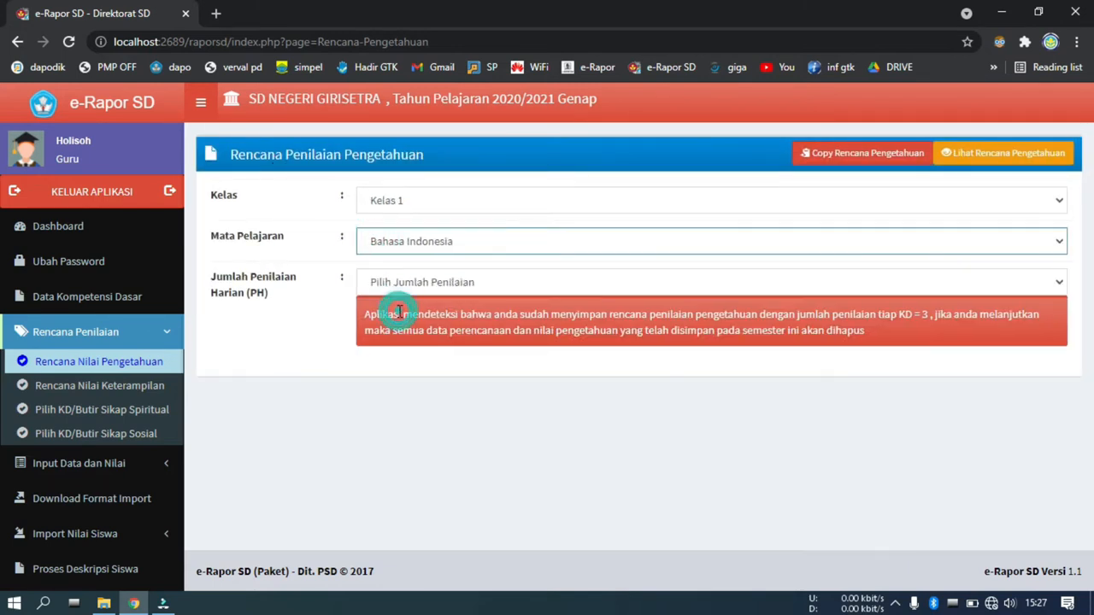
pyautogui.click(396, 280)
pyautogui.click(398, 316)
pyautogui.click(401, 242)
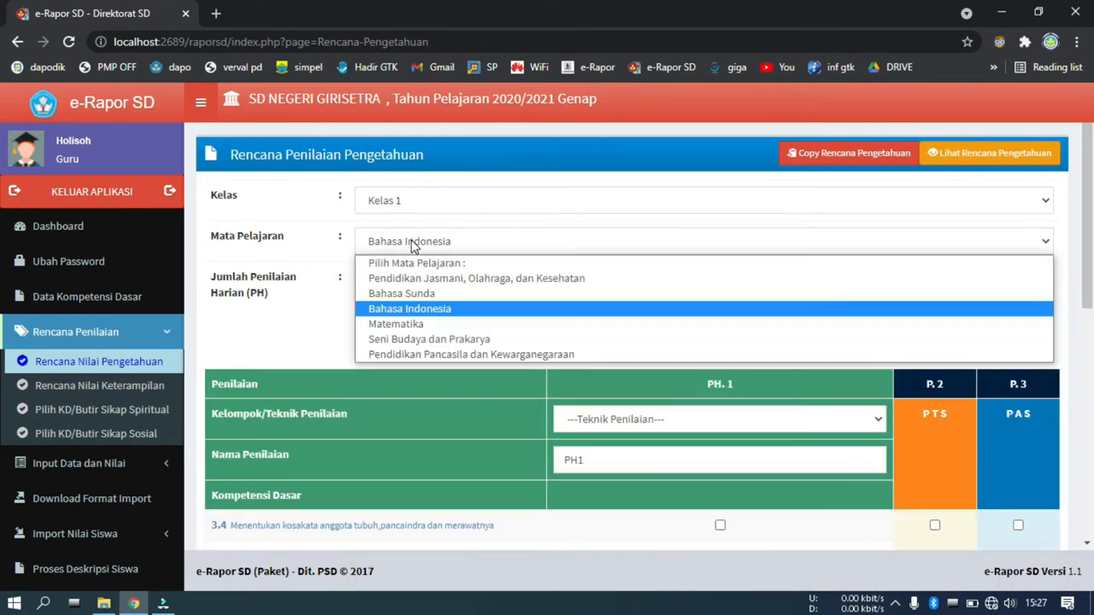
pyautogui.click(412, 325)
pyautogui.click(418, 241)
pyautogui.click(410, 339)
pyautogui.click(424, 240)
pyautogui.click(425, 344)
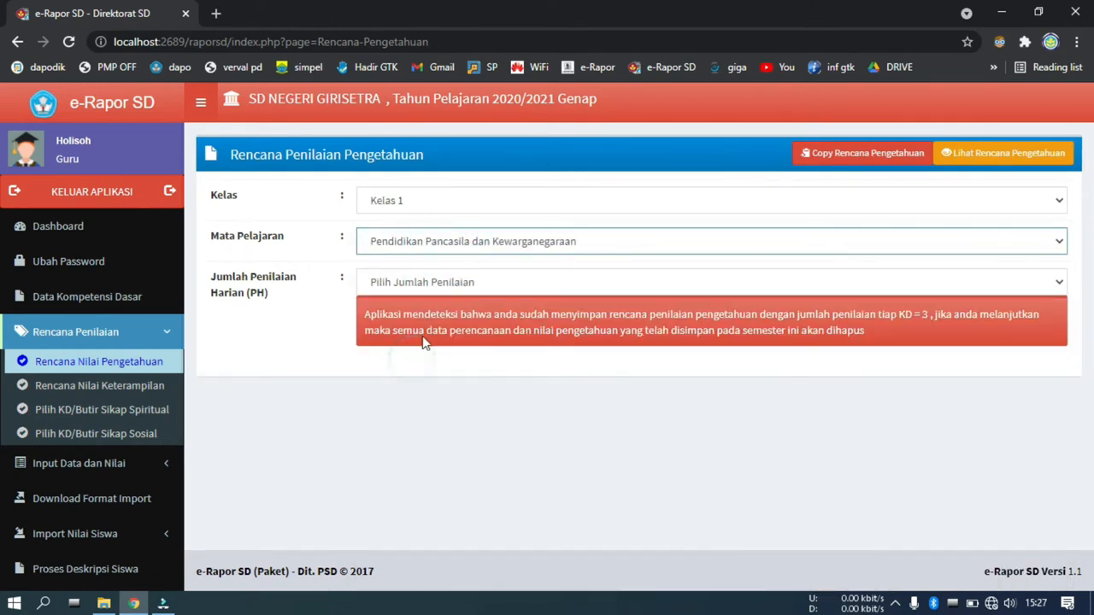
# - Set up a skills assessment plan for Kelas 1, subject Pendidikan Jasmani, Olahraga, dan Kesehatan, with 1 assessment
pyautogui.click(148, 389)
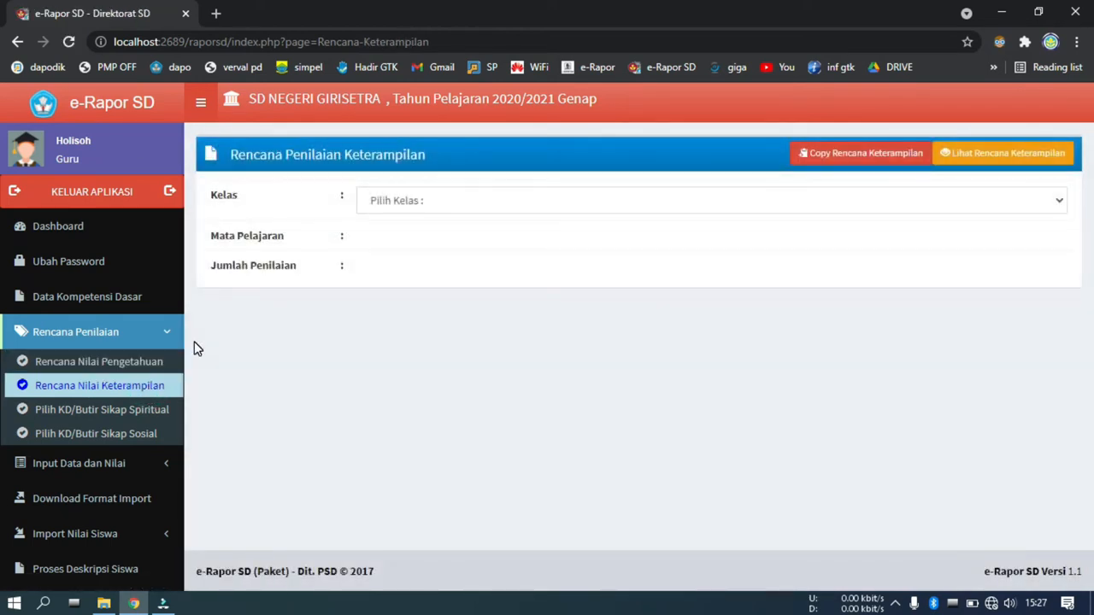
pyautogui.click(469, 216)
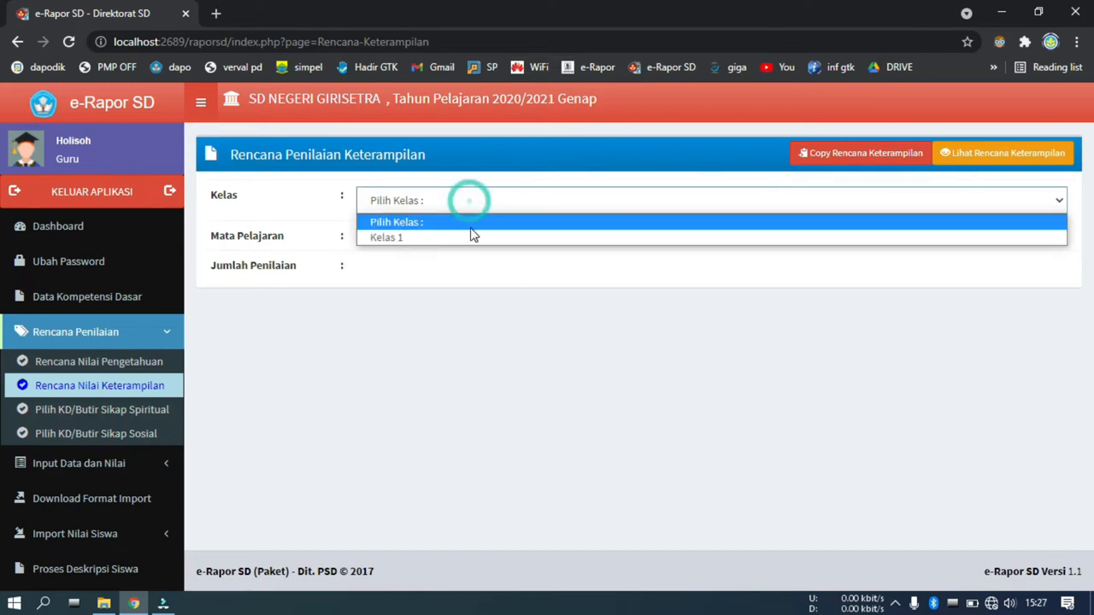
pyautogui.click(471, 234)
pyautogui.click(469, 241)
pyautogui.click(471, 279)
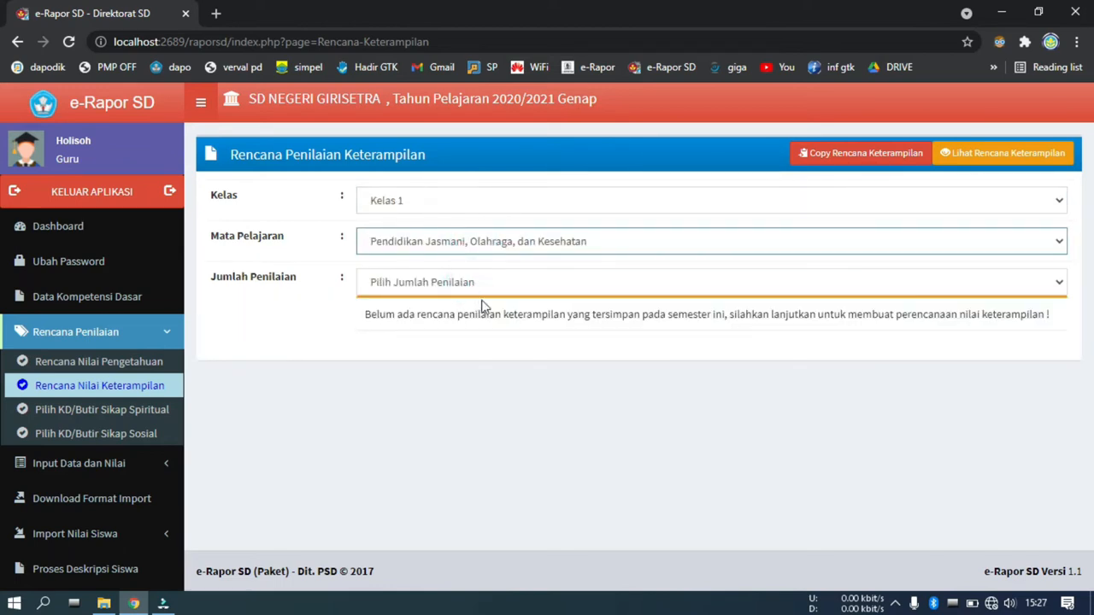
pyautogui.click(484, 284)
pyautogui.click(484, 318)
# - Set the P.1 technique to Praktek and mark competency 4.5 and further competencies below it for physical education
pyautogui.scroll(-3, 569, 364)
pyautogui.click(598, 178)
pyautogui.scroll(3, 427, 323)
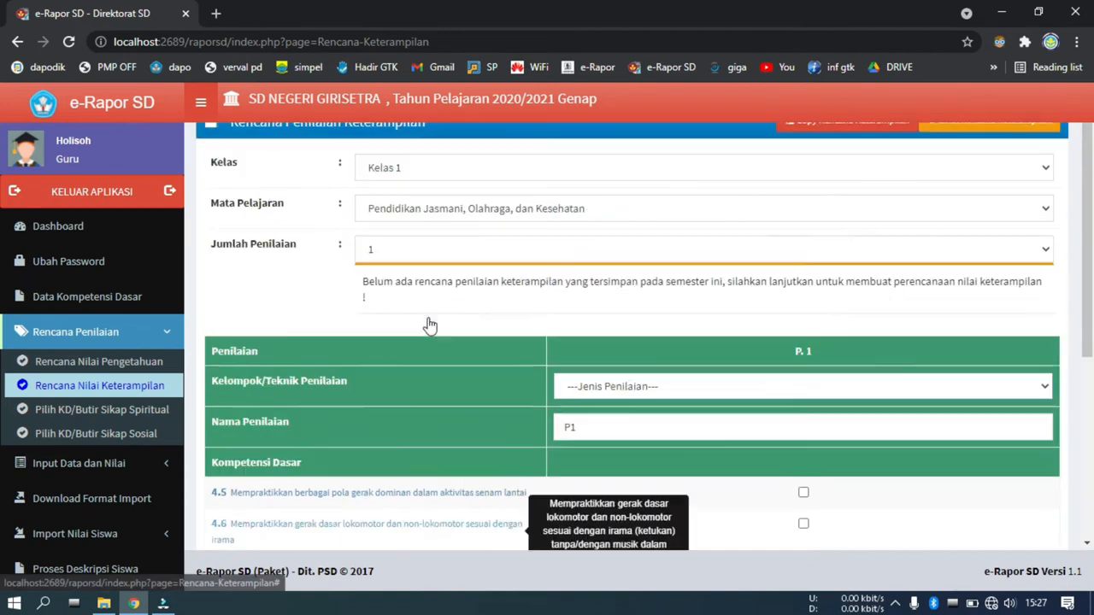
pyautogui.click(575, 416)
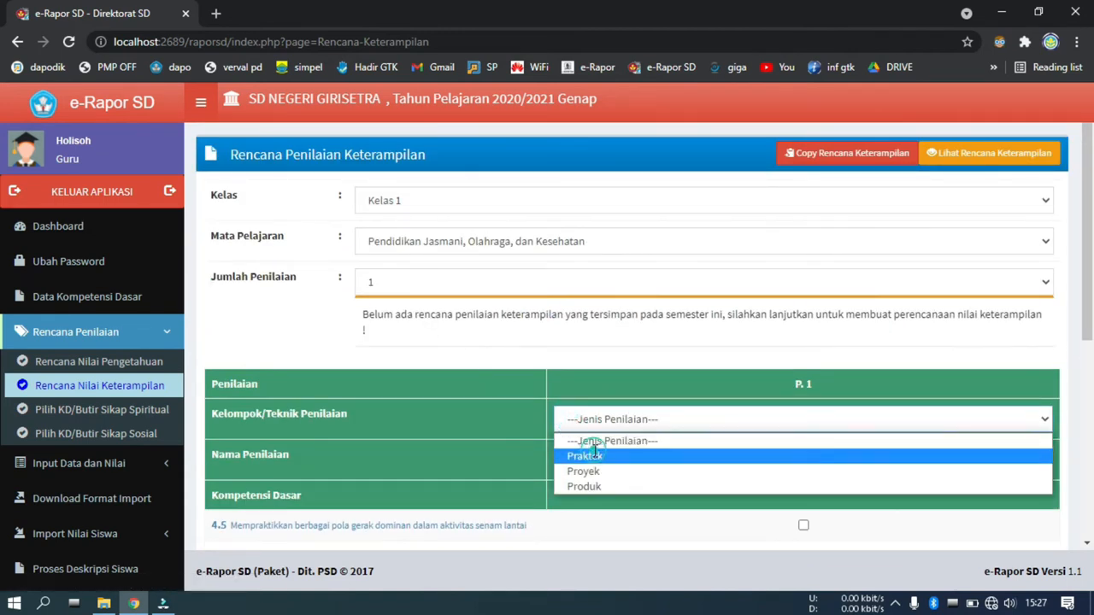
pyautogui.click(584, 456)
pyautogui.scroll(-3, 587, 415)
pyautogui.click(804, 286)
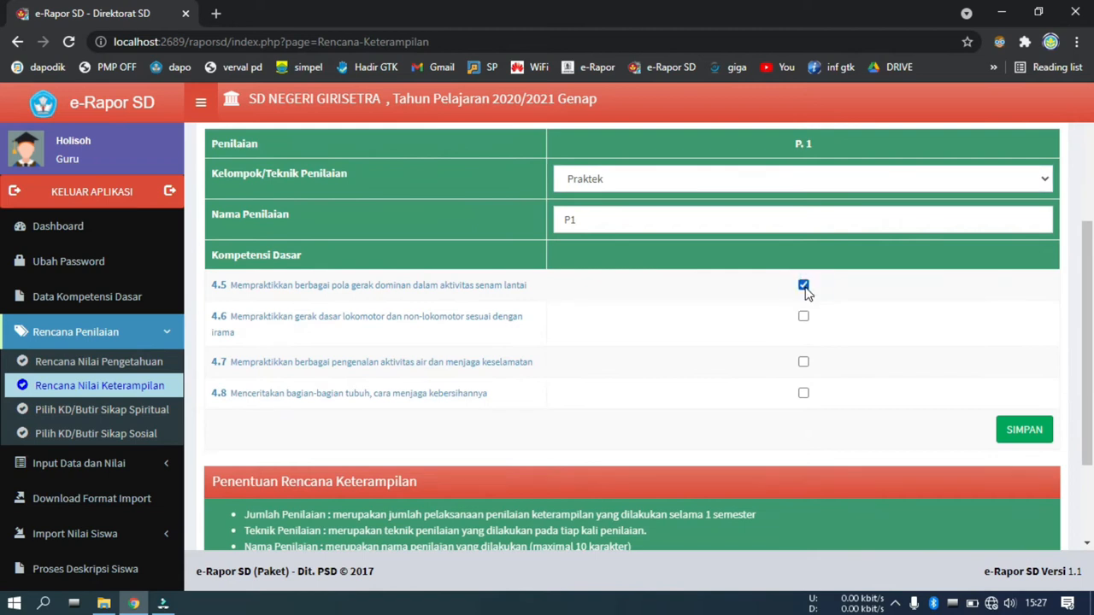
pyautogui.scroll(1, 808, 292)
pyautogui.press('Tab')
pyautogui.press('space')
pyautogui.press('Tab')
pyautogui.press('space')
pyautogui.press('Tab')
pyautogui.press('Tab')
pyautogui.press('space')
# - Save the physical education skills assessment plan and accept the confirmation dialogs
pyautogui.press('Return')
pyautogui.press('Return')
pyautogui.press('Return')
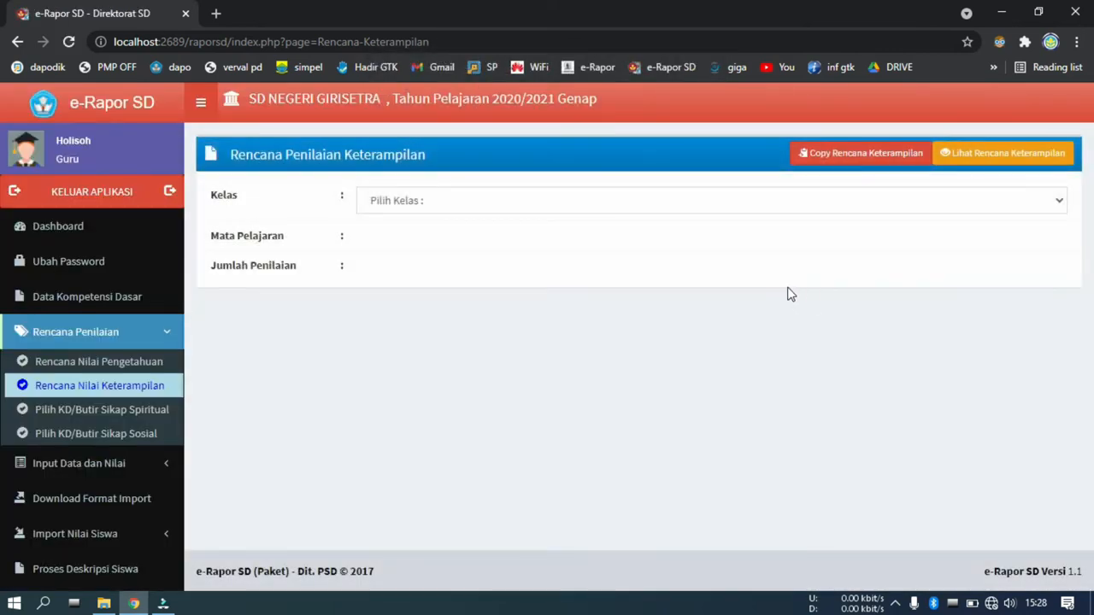
# - Set up a skills assessment plan for Kelas 1, subject Bahasa Sunda, with 1 assessment
pyautogui.click(447, 205)
pyautogui.click(433, 238)
pyautogui.click(433, 241)
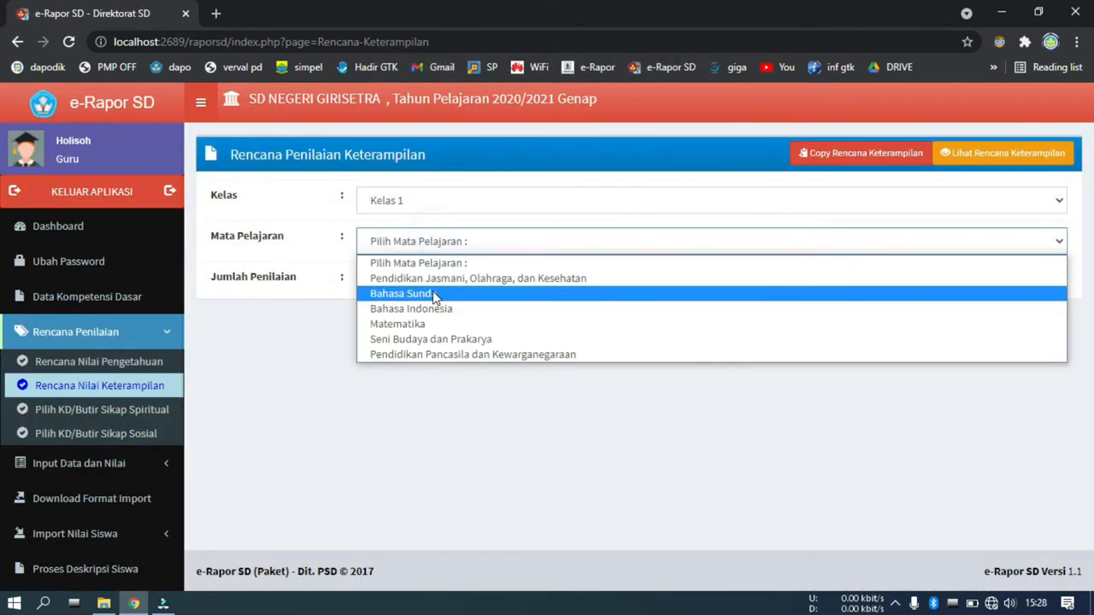
pyautogui.click(434, 293)
pyautogui.click(449, 284)
pyautogui.click(450, 319)
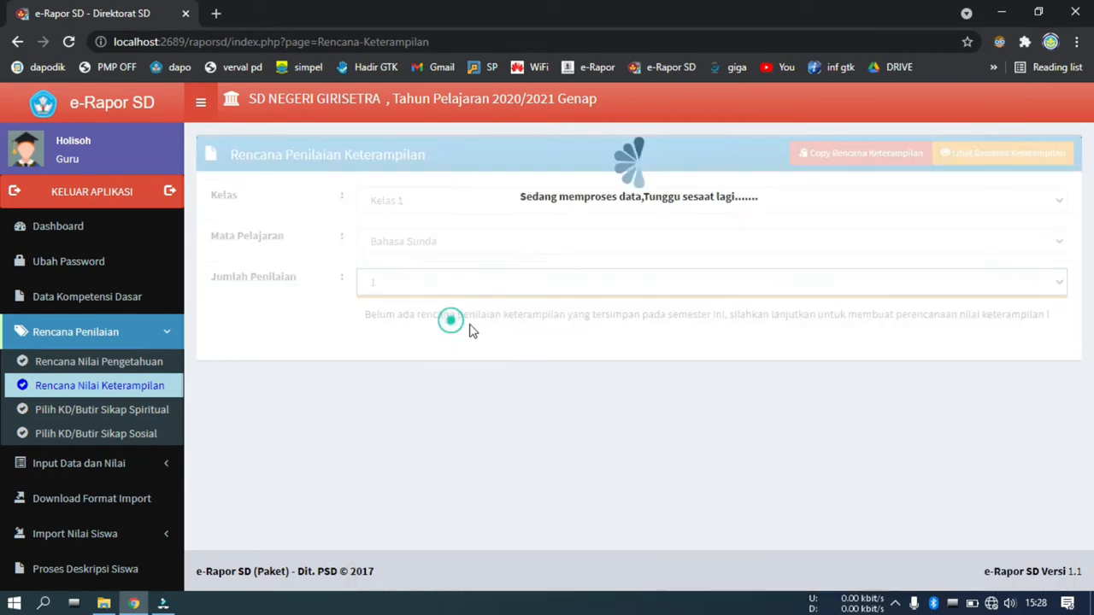
# - Set the Bahasa Sunda P.1 technique to Praktek and mark competencies 4.1 and 4.2
pyautogui.click(660, 418)
pyautogui.click(658, 455)
pyautogui.scroll(-2, 809, 425)
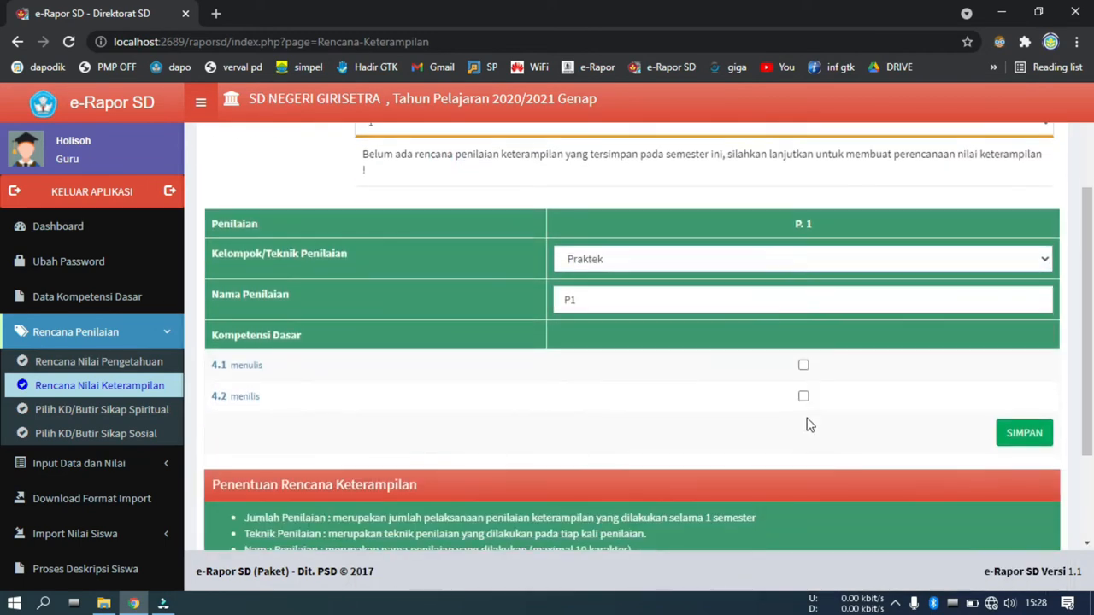
pyautogui.click(803, 366)
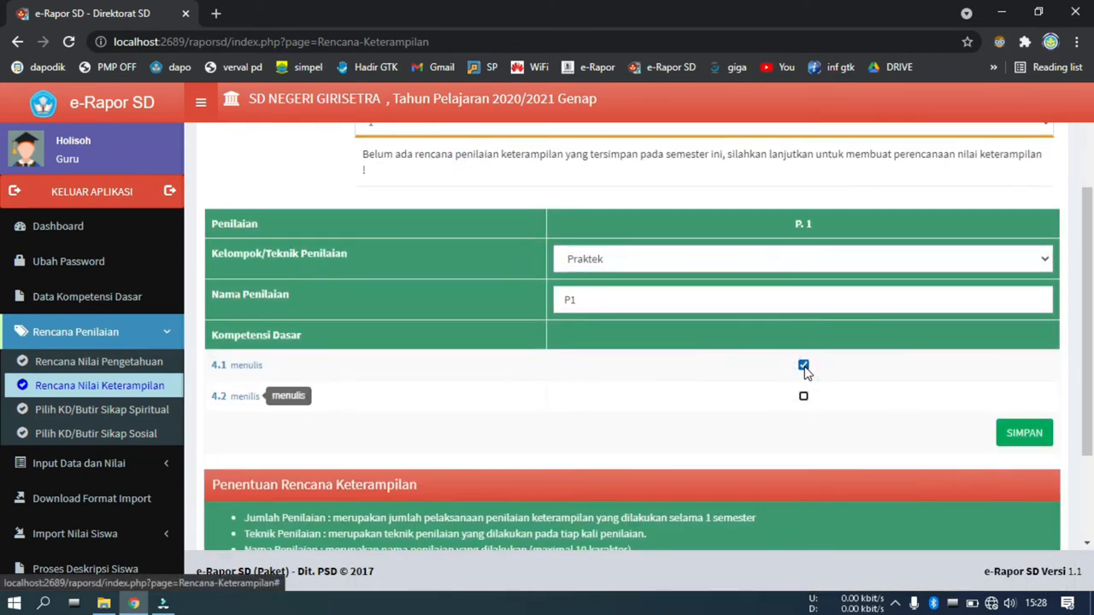
# - Save the Bahasa Sunda skills assessment plan and accept the confirmation dialogs
pyautogui.press('Return')
pyautogui.press('Return')
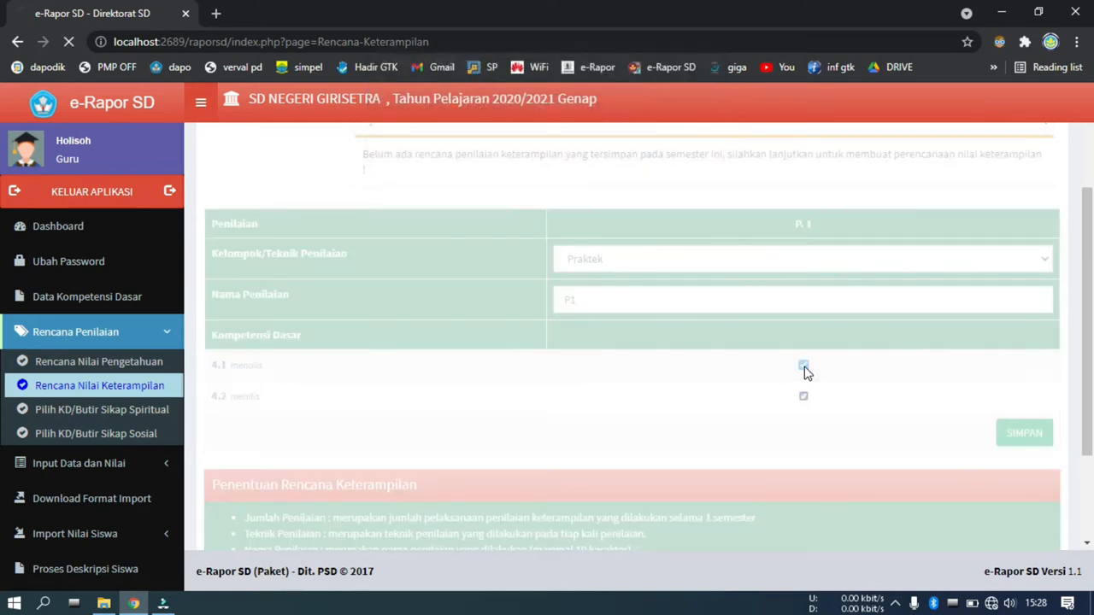
pyautogui.press('Return')
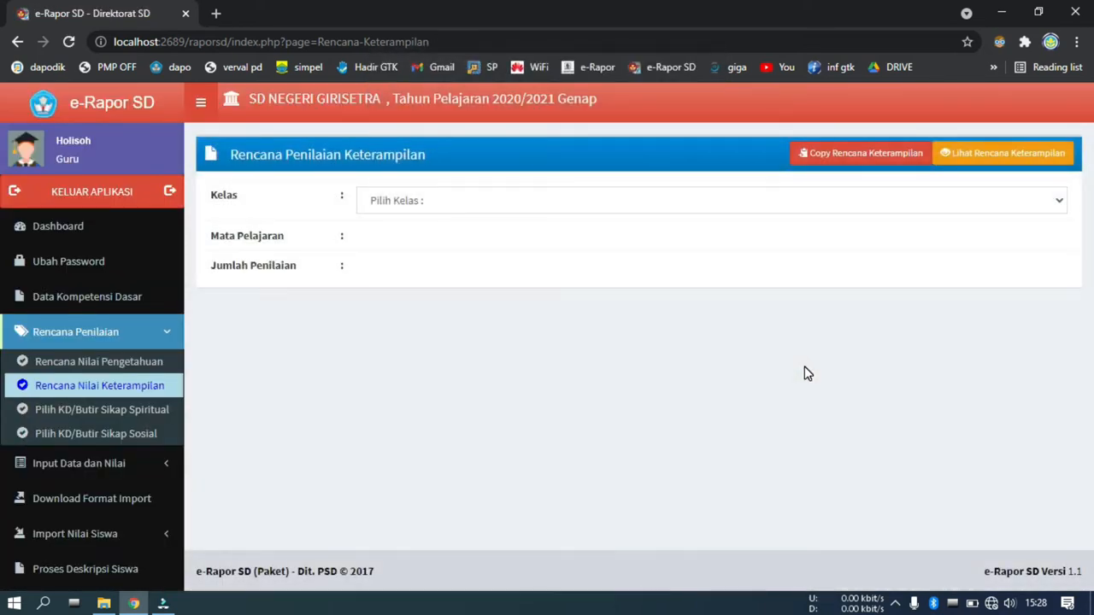
# - Set up a skills assessment plan for Kelas 1, subject Bahasa Indonesia, with 1 assessment
pyautogui.click(421, 200)
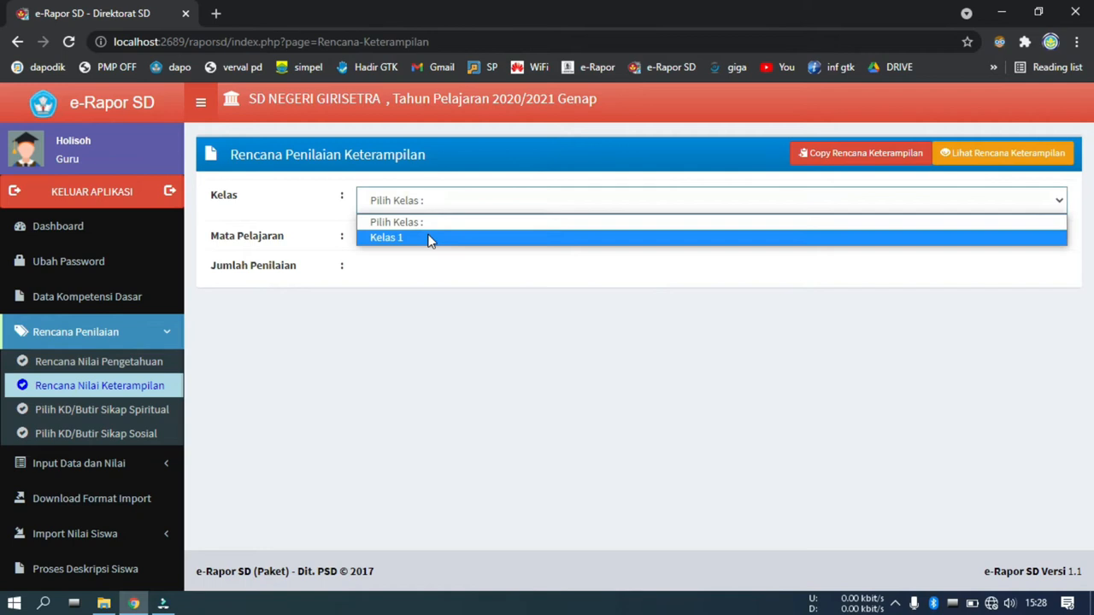
pyautogui.click(427, 237)
pyautogui.click(421, 246)
pyautogui.click(422, 309)
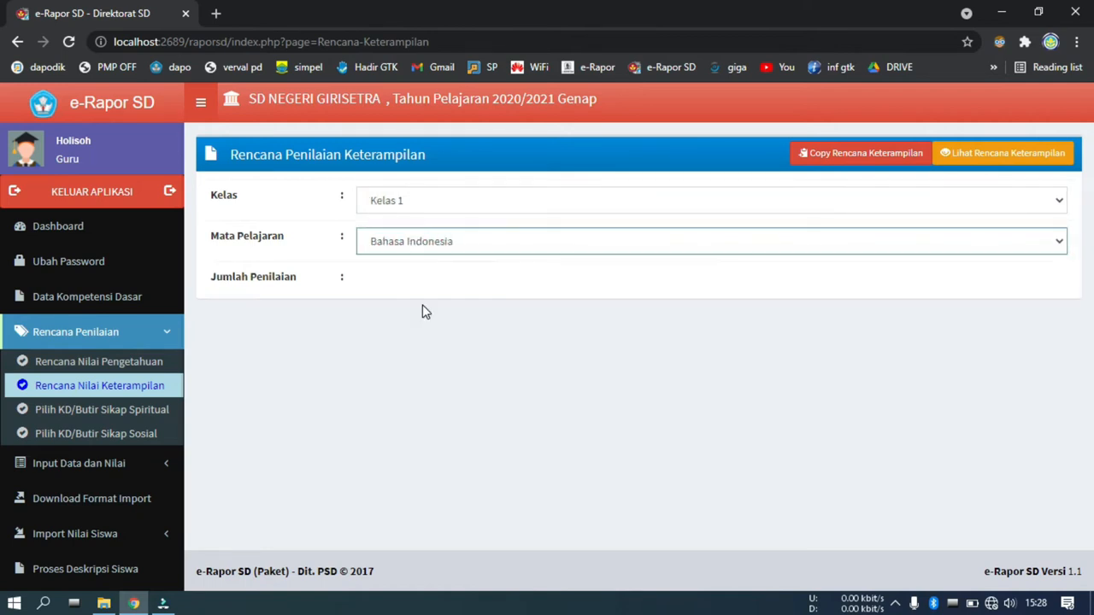
pyautogui.click(482, 289)
pyautogui.click(485, 319)
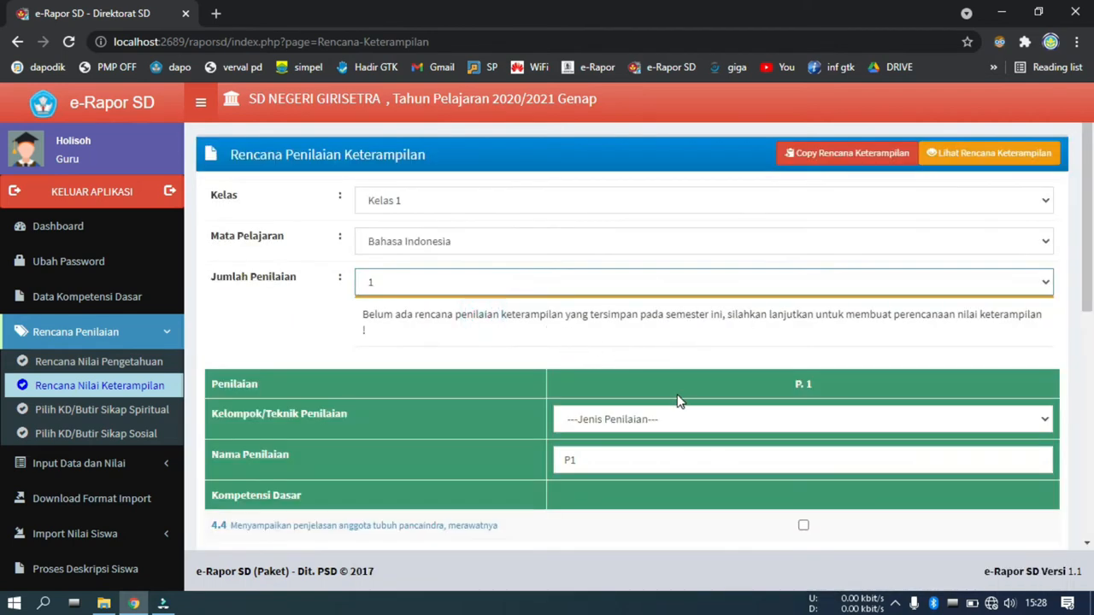
# - Set the Bahasa Indonesia P.1 technique to Praktek and mark competencies 4.4 and 4.6
pyautogui.scroll(-1, 678, 401)
pyautogui.click(622, 344)
pyautogui.click(623, 374)
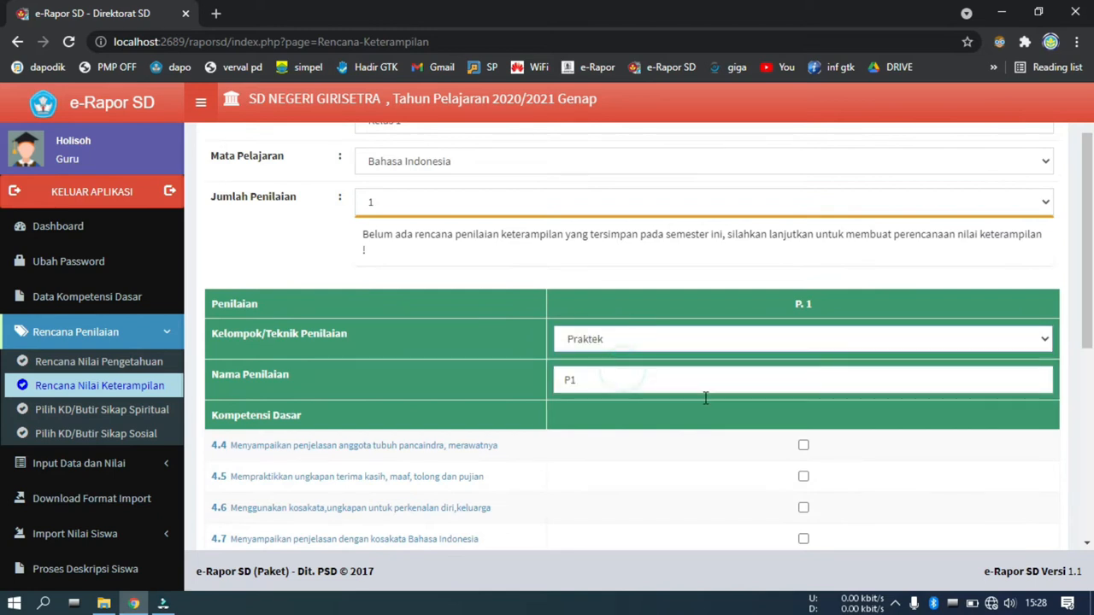
pyautogui.click(804, 446)
pyautogui.scroll(-2, 804, 446)
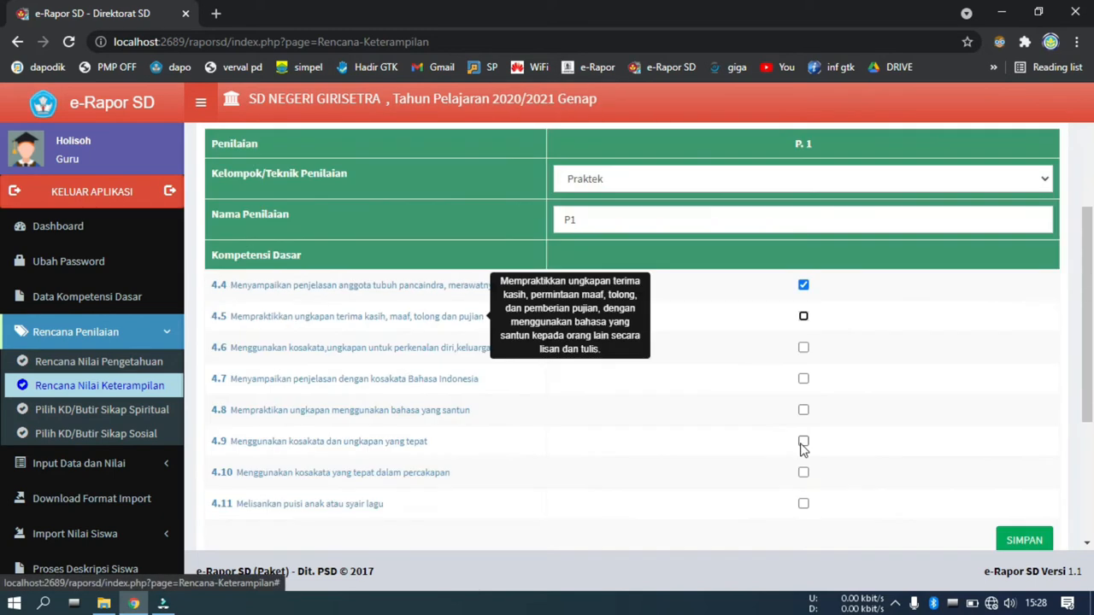
pyautogui.press('space')
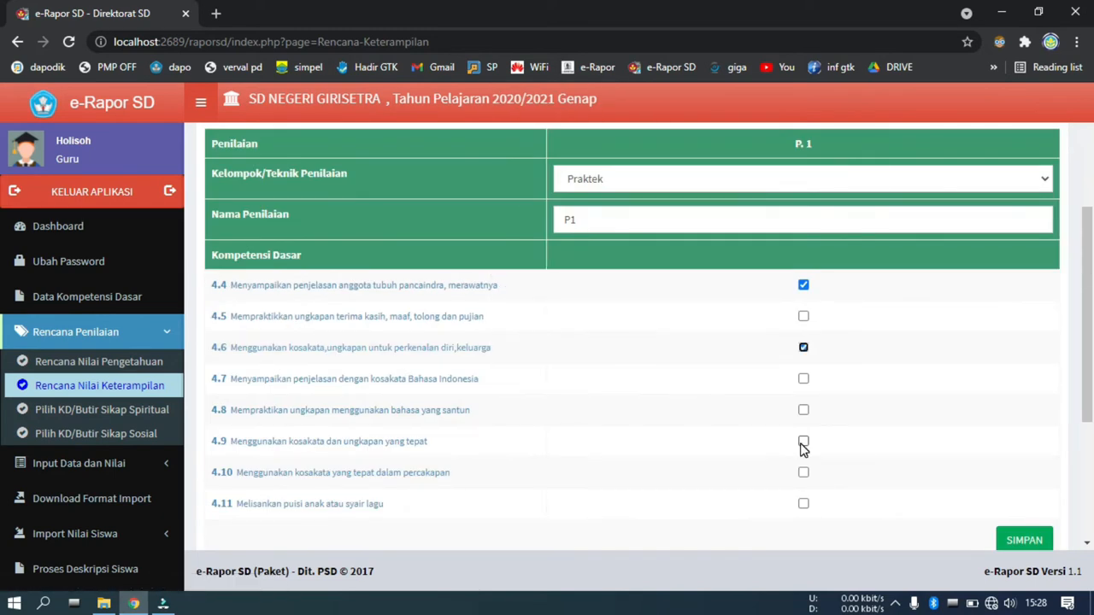
# - Save the Bahasa Indonesia skills assessment plan and accept the confirmation dialogs
pyautogui.press('Return')
pyautogui.press('Return')
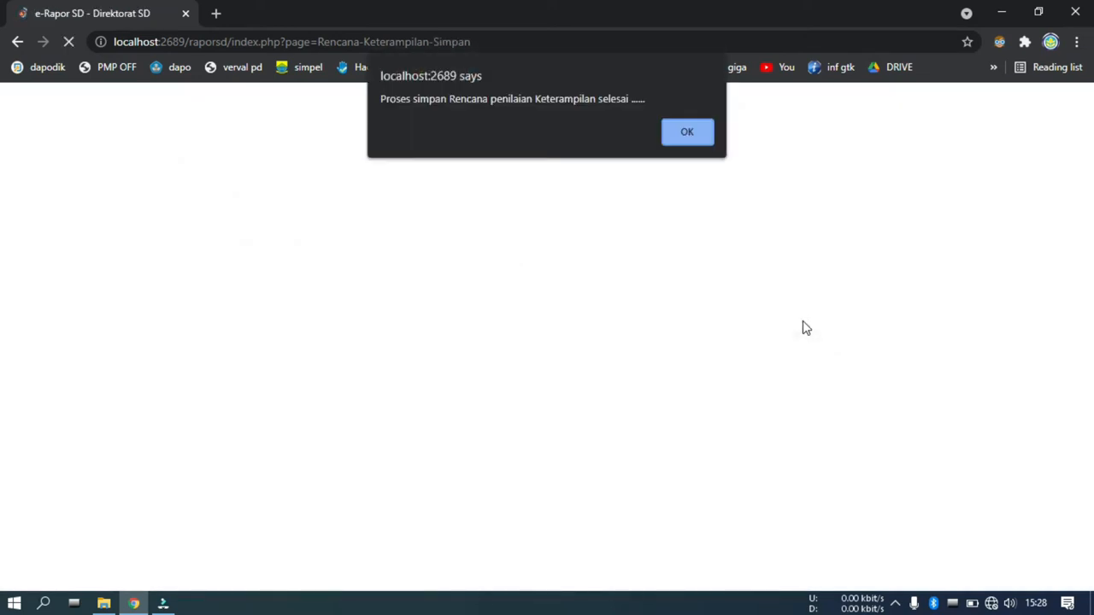
pyautogui.press('Return')
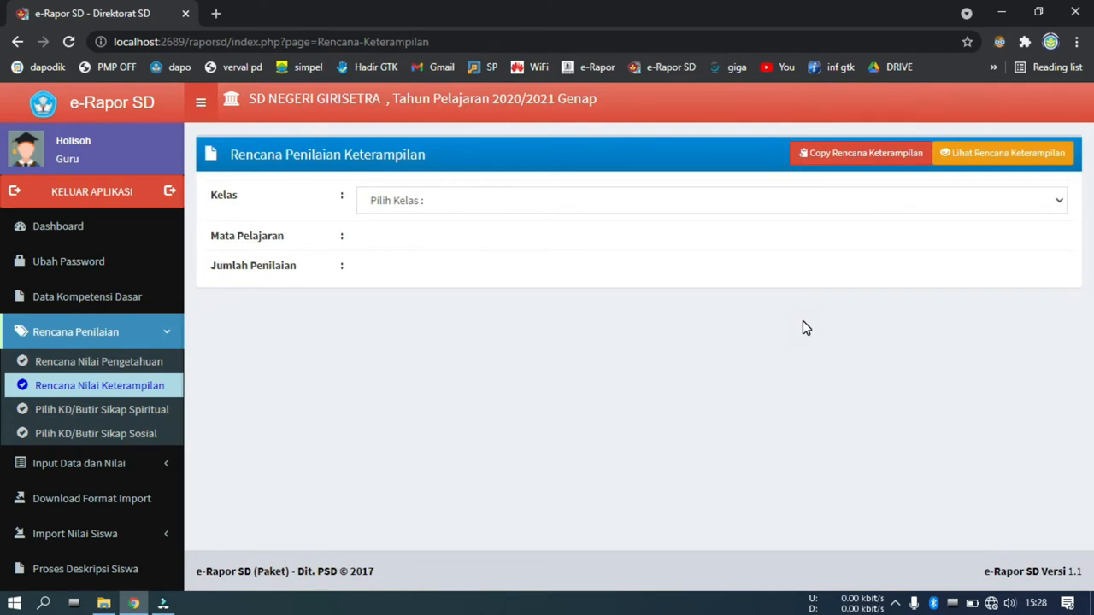
# - Set up a skills assessment plan for Kelas 1, subject Matematika, with 1 assessment
pyautogui.click(549, 197)
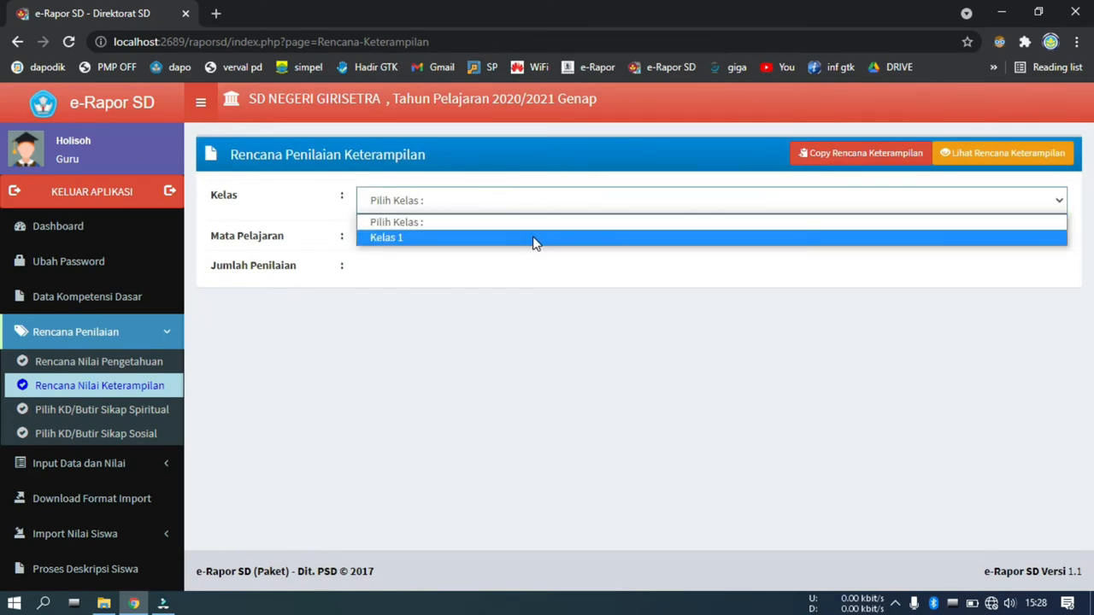
pyautogui.click(532, 239)
pyautogui.click(513, 244)
pyautogui.click(498, 330)
pyautogui.click(422, 291)
pyautogui.click(419, 317)
# - Set the Matematika P.1 technique to Proyek and mark competency 4.5 and both competencies numbered 4.6
pyautogui.click(587, 419)
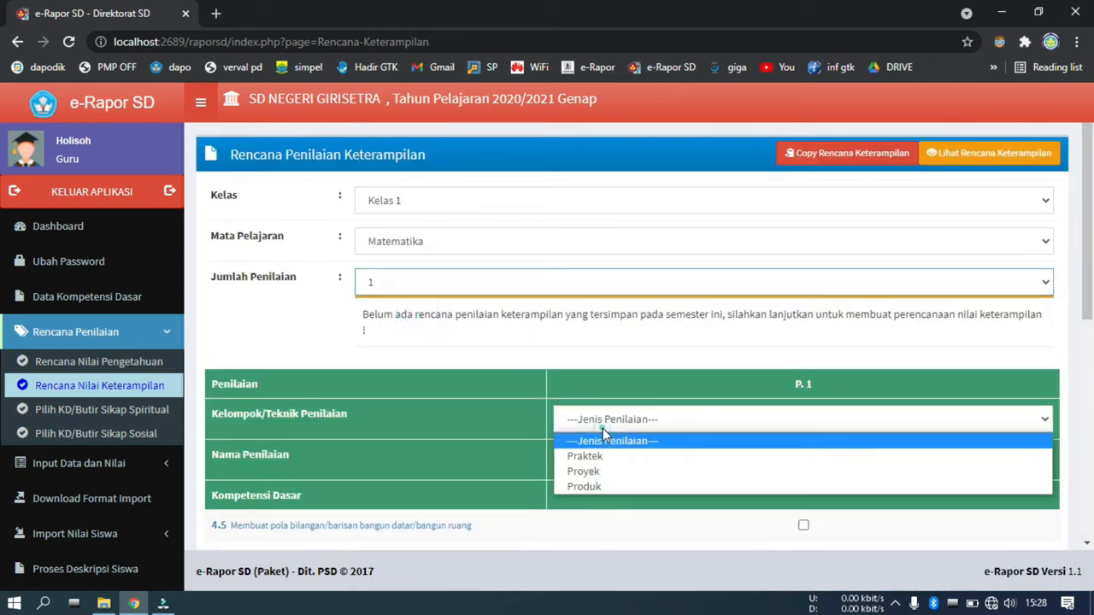
pyautogui.click(628, 478)
pyautogui.scroll(-3, 613, 457)
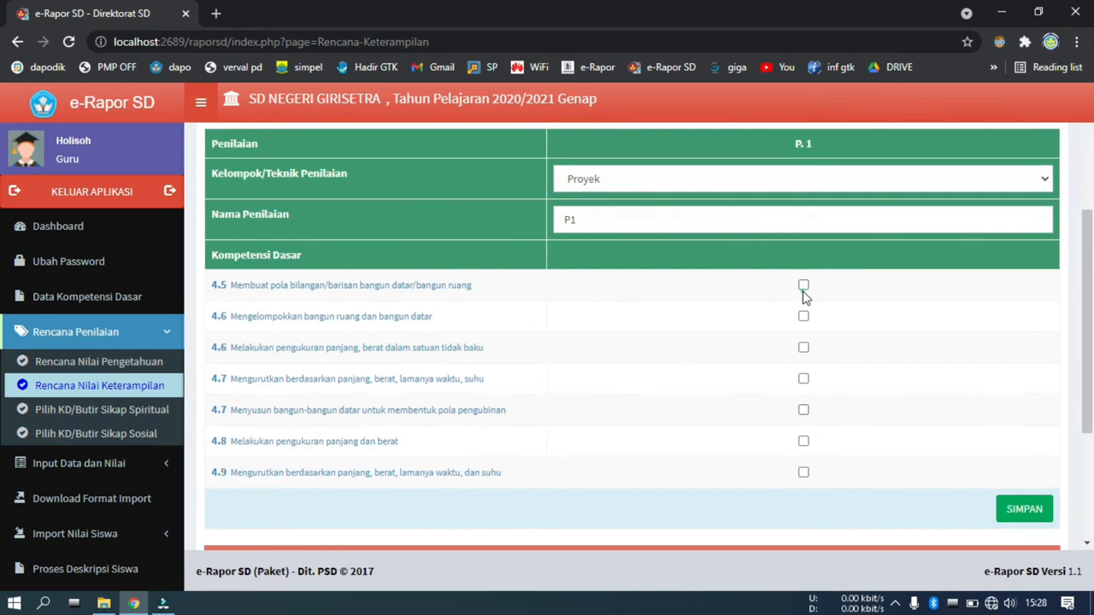
pyautogui.click(804, 316)
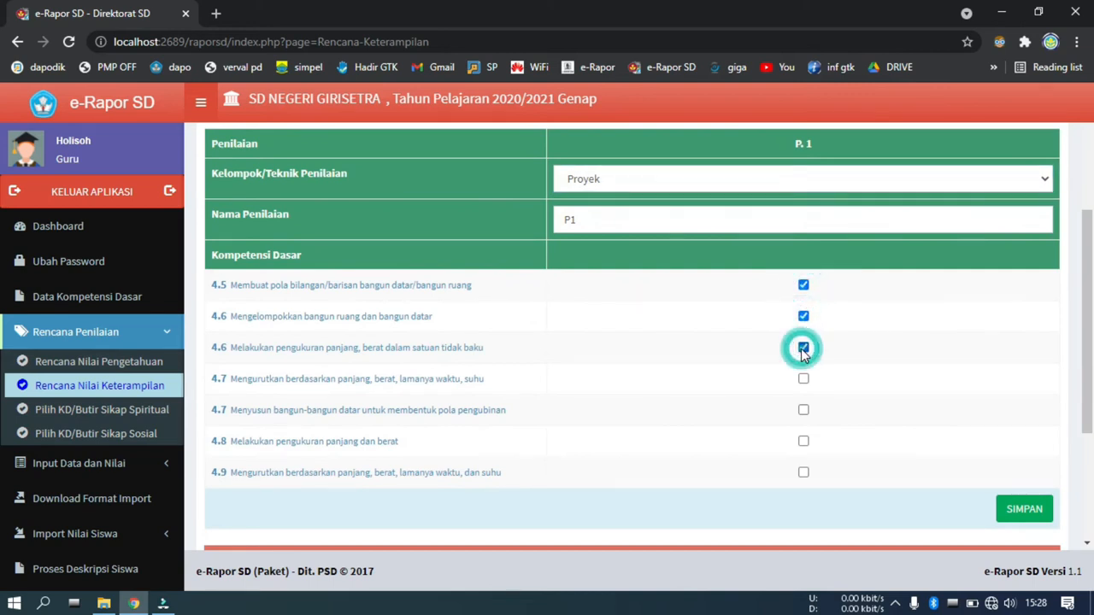
# - Save the Matematika skills assessment plan and accept the confirmation dialogs
pyautogui.press('Return')
pyautogui.press('Return')
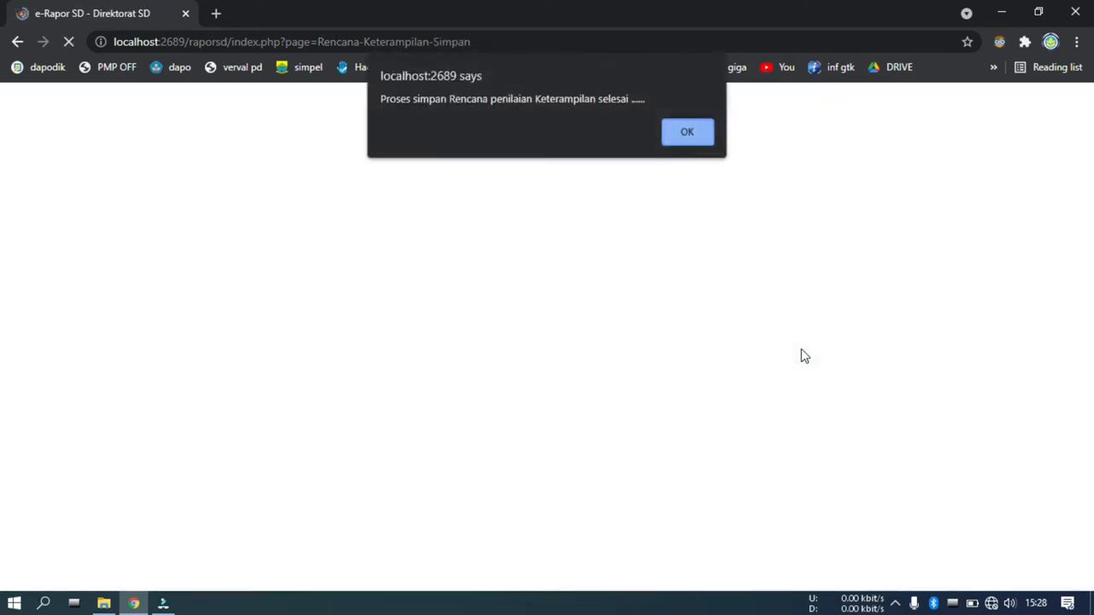
pyautogui.press('Return')
# - Set up a skills assessment plan for Kelas 1, subject Seni Budaya dan Prakarya, with 1 assessment
pyautogui.click(430, 205)
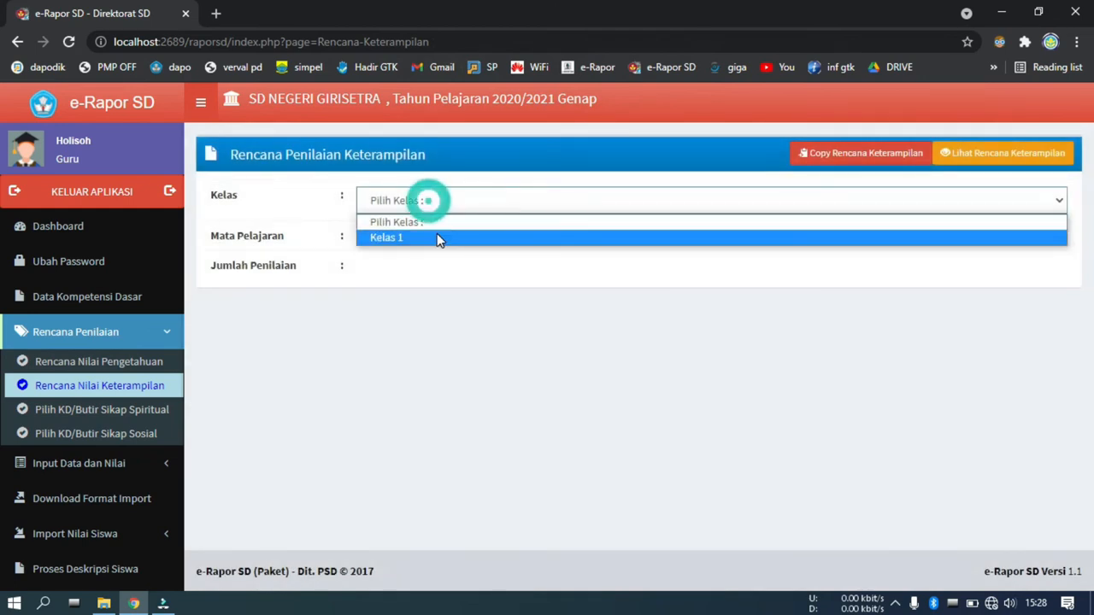
pyautogui.click(432, 237)
pyautogui.click(432, 241)
pyautogui.click(434, 339)
pyautogui.click(446, 286)
pyautogui.click(450, 318)
# - Set the Seni Budaya dan Prakarya P.1 technique to Praktek and mark both competencies numbered 4.3 and the first 4.4
pyautogui.click(684, 412)
pyautogui.click(687, 455)
pyautogui.scroll(-2, 859, 391)
pyautogui.click(805, 366)
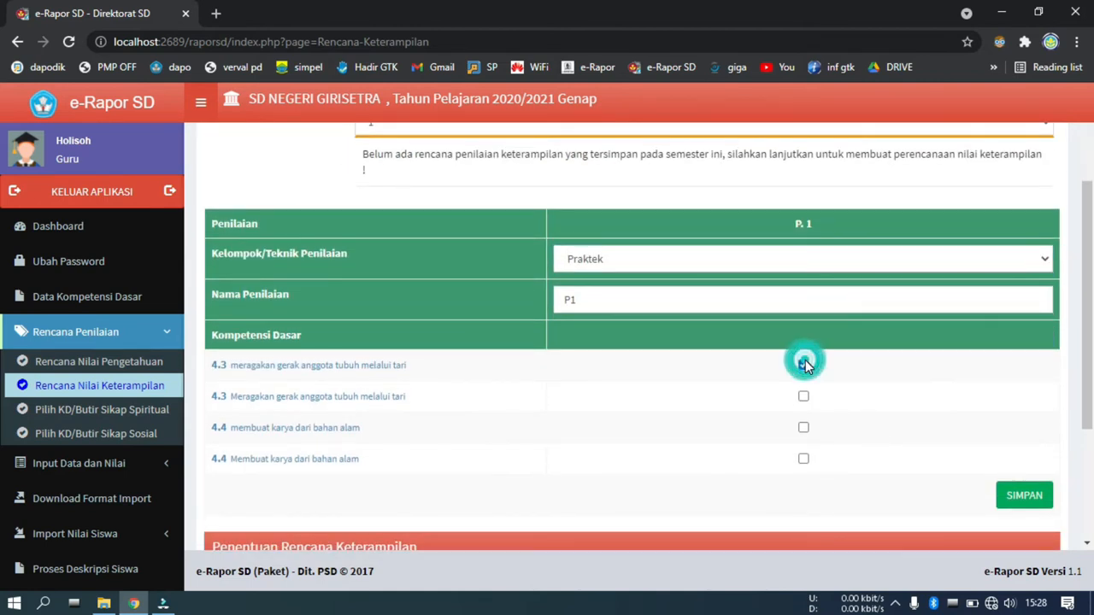
pyautogui.press('Tab')
pyautogui.press('Tab')
pyautogui.press('space')
pyautogui.press('Tab')
pyautogui.press('Tab')
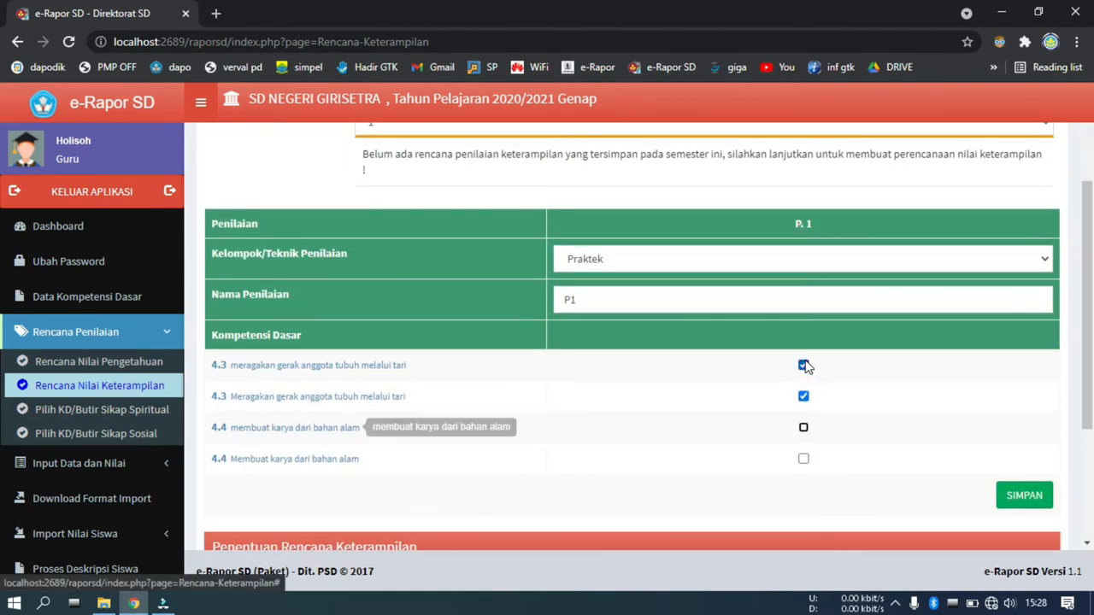
pyautogui.press('space')
# - Save the Seni Budaya dan Prakarya skills assessment plan and accept the confirmation dialogs
pyautogui.press('Return')
pyautogui.press('Return')
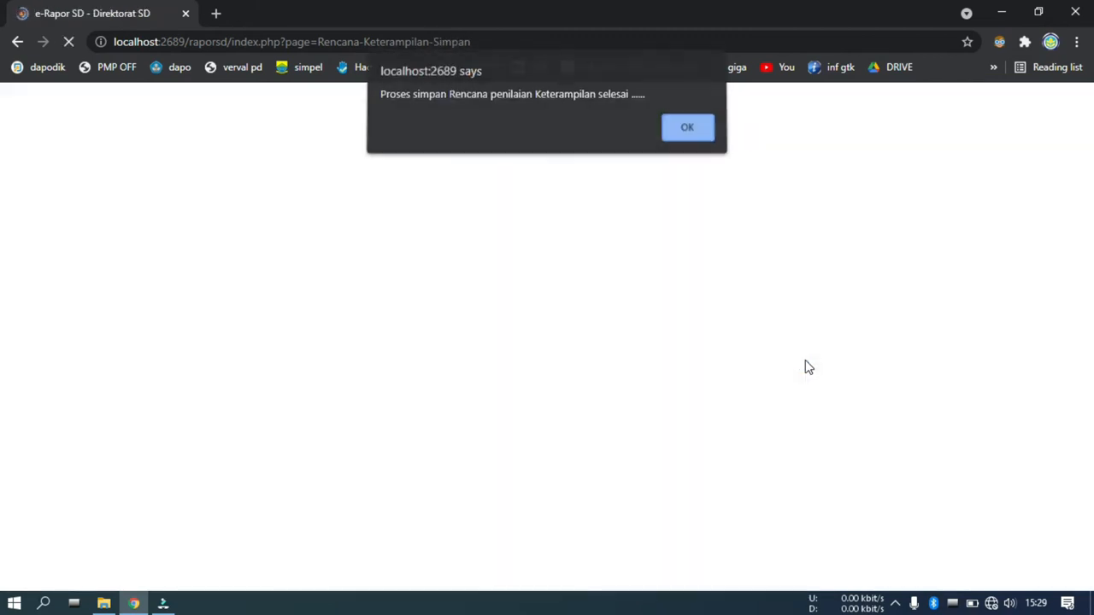
pyautogui.press('Return')
# - Set up a skills assessment plan for Kelas 1, subject Pendidikan Pancasila dan Kewarganegaraan, with 1 assessment
pyautogui.click(431, 206)
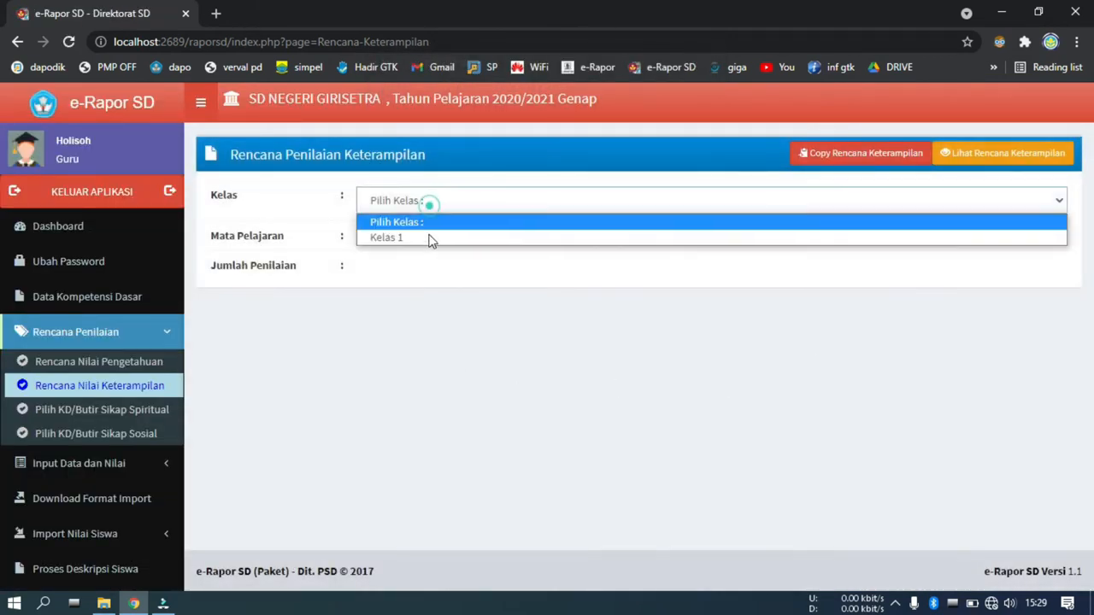
pyautogui.click(417, 239)
pyautogui.click(414, 235)
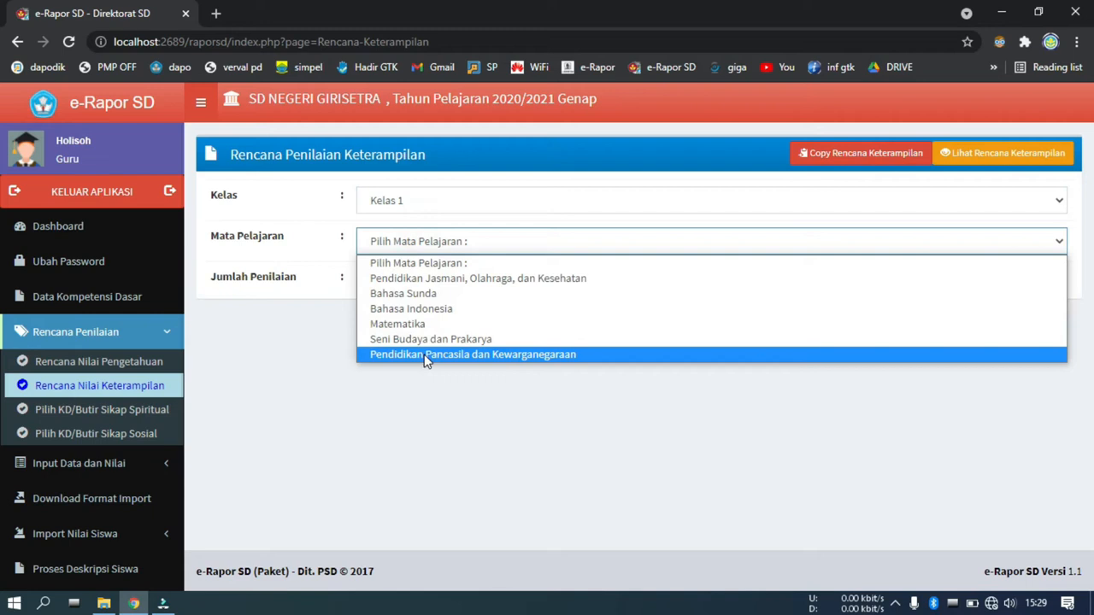
pyautogui.click(427, 355)
pyautogui.click(498, 282)
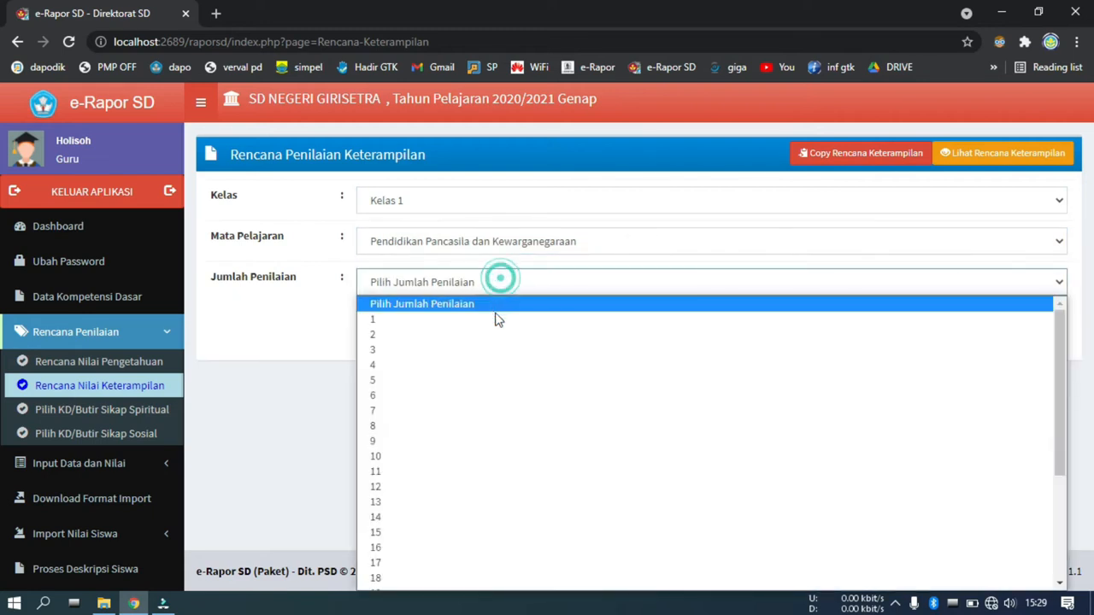
pyautogui.click(494, 319)
# - Set the Pendidikan Pancasila dan Kewarganegaraan P.1 technique to Praktek and mark both competencies numbered 4.3
pyautogui.scroll(-1, 630, 341)
pyautogui.click(622, 342)
pyautogui.click(623, 374)
pyautogui.scroll(-1, 810, 370)
pyautogui.click(803, 366)
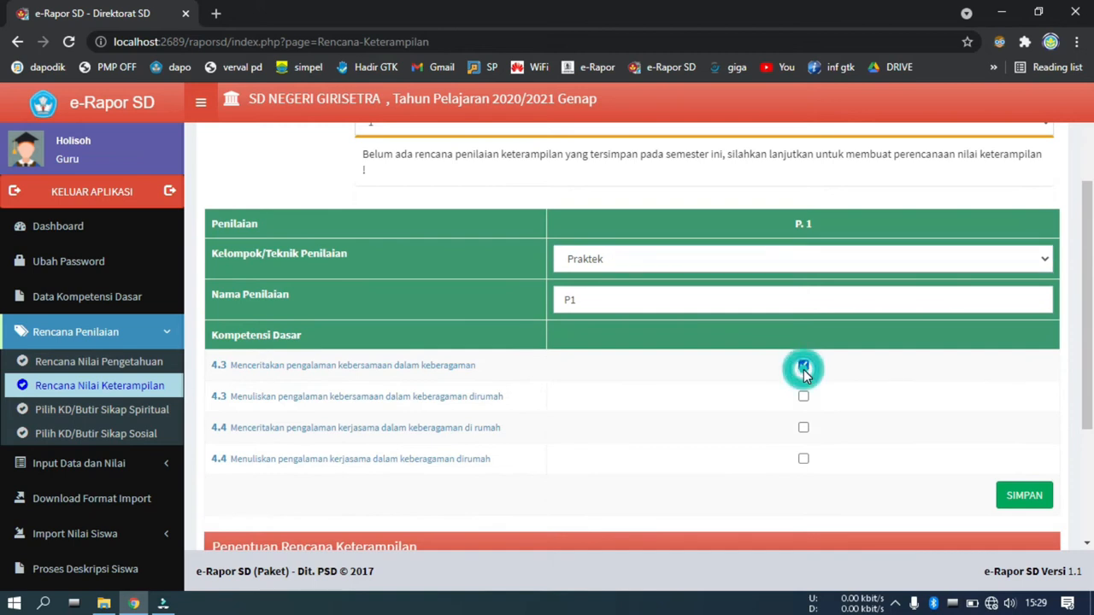
pyautogui.press('Tab')
pyautogui.press('space')
pyautogui.press('Tab')
# - Save the Pendidikan Pancasila dan Kewarganegaraan skills assessment plan and accept the confirmation dialogs
pyautogui.press('Return')
pyautogui.press('Return')
pyautogui.press('Return')
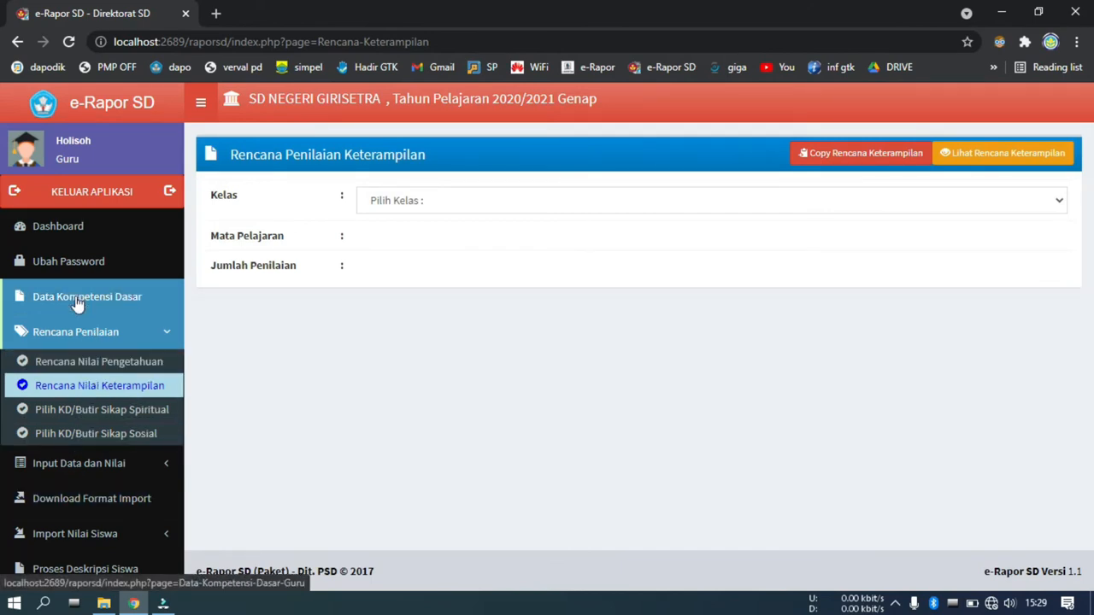
# - Open the spiritual attitude assessment plan for Kelas 1, subject Pendidikan Jasmani, Olahraga, dan Kesehatan
pyautogui.click(94, 409)
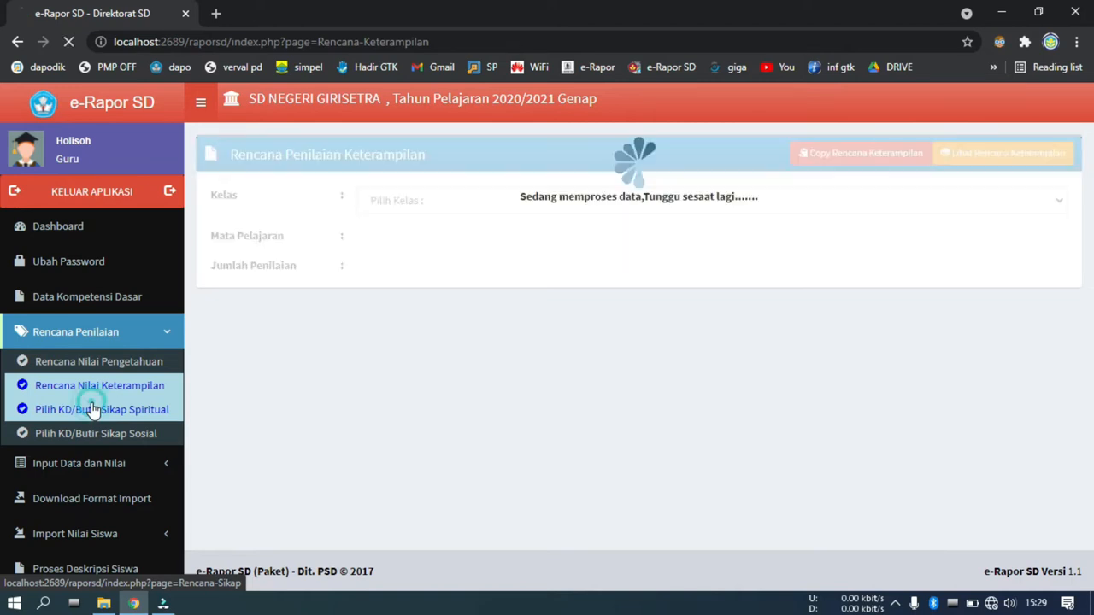
pyautogui.click(440, 200)
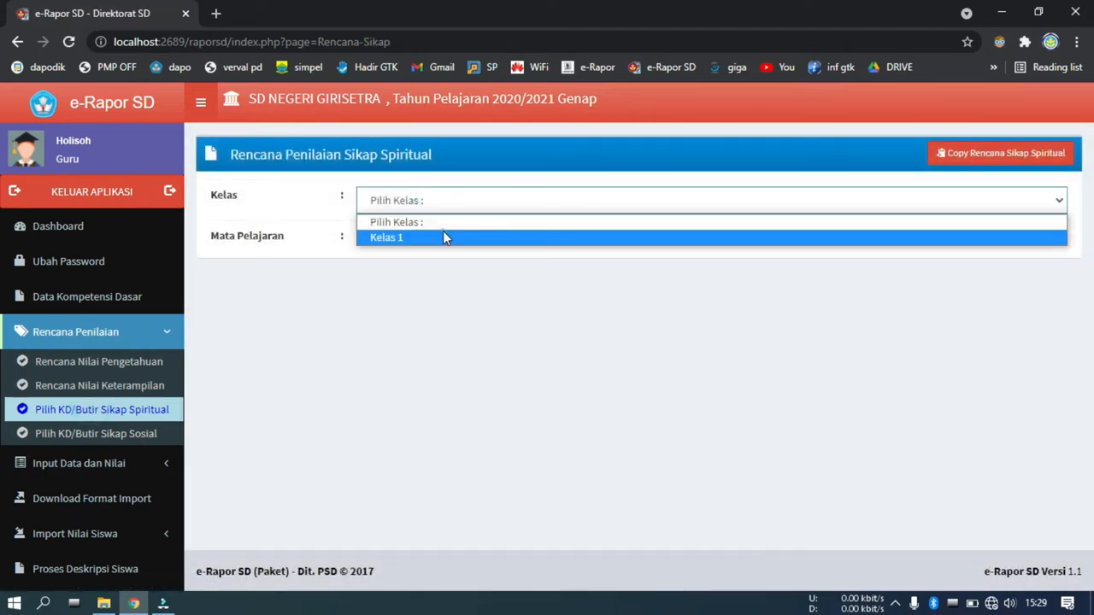
pyautogui.click(444, 236)
pyautogui.click(448, 240)
pyautogui.click(453, 279)
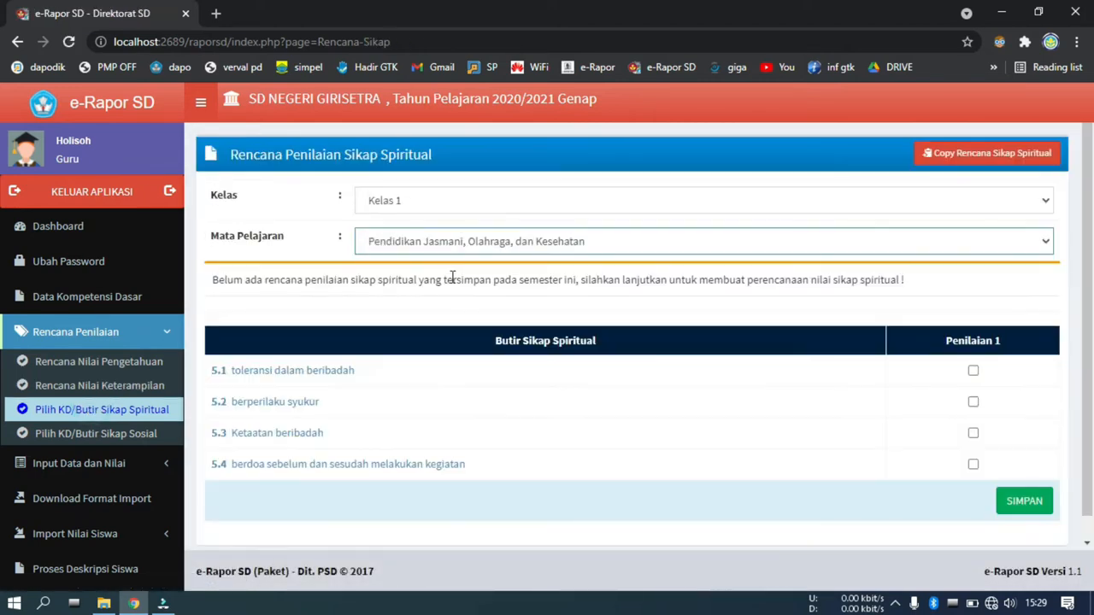
# - Mark spiritual attitude items 5.1, 5.2 and 5.3 for Pendidikan Jasmani, Olahraga, dan Kesehatan and save the plan, accepting the dialogs
pyautogui.click(973, 371)
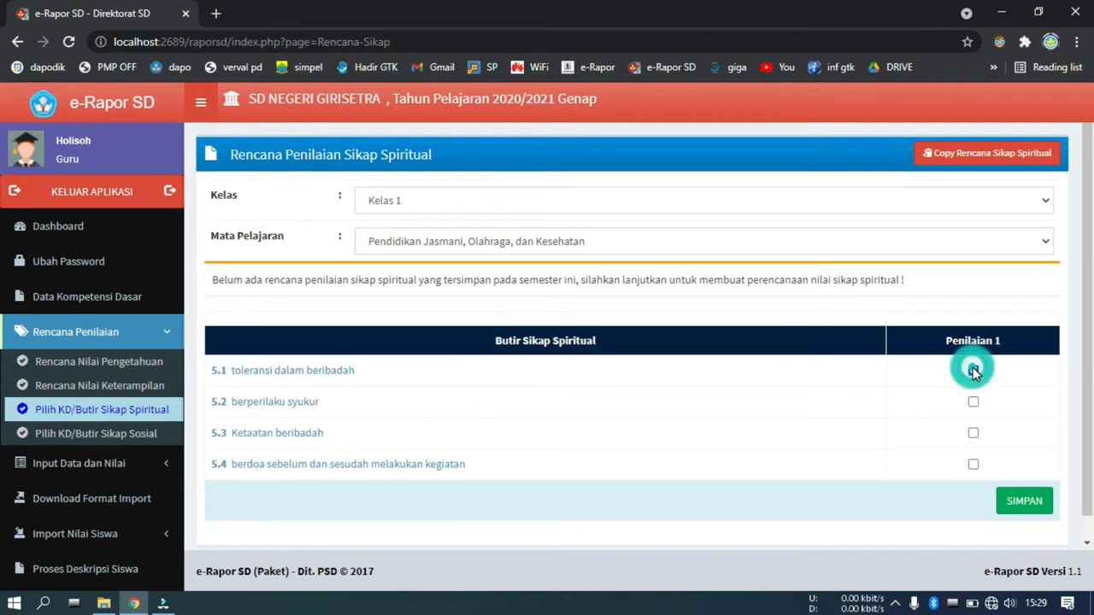
pyautogui.press('Tab')
pyautogui.press('Tab')
pyautogui.press('space')
pyautogui.press('Tab')
pyautogui.press('Tab')
pyautogui.press('space')
pyautogui.press('Return')
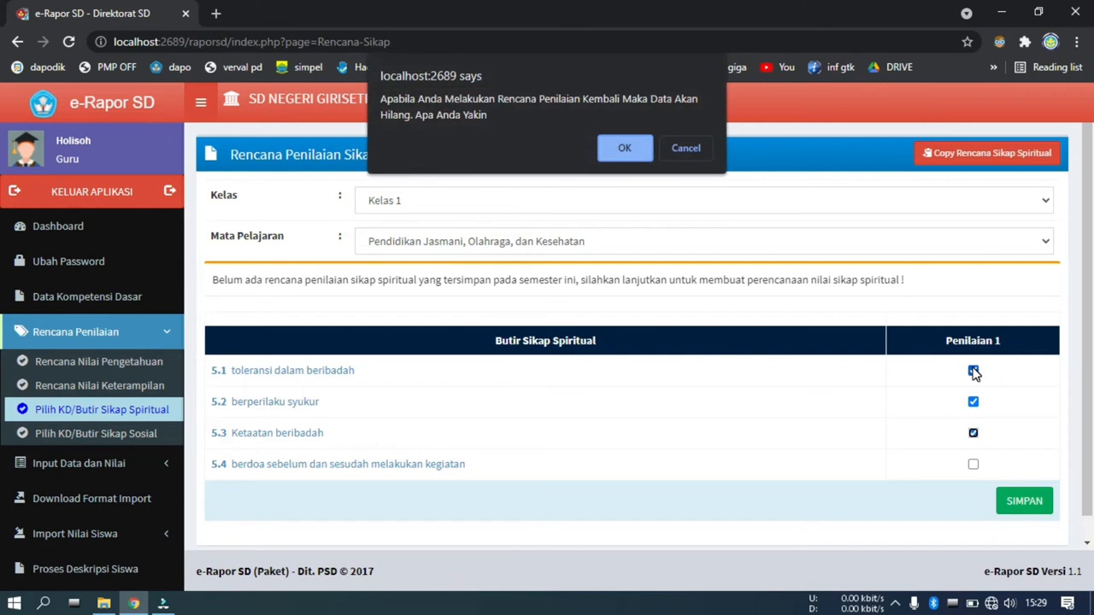
pyautogui.press('Return')
pyautogui.press('Return')
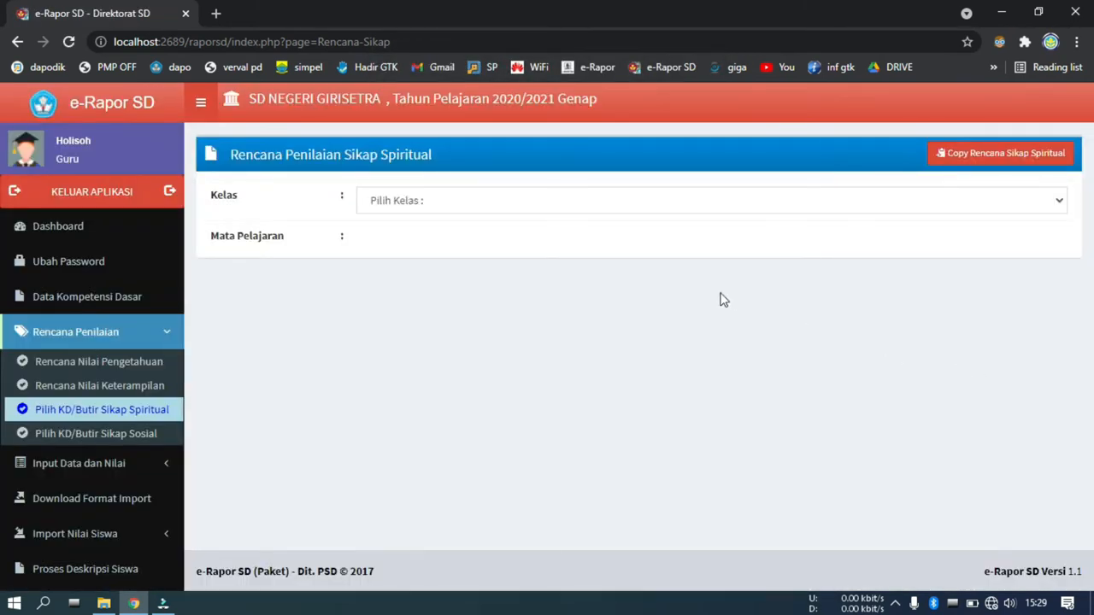
# - Open the spiritual attitude assessment plan for Kelas 1, subject Bahasa Sunda
pyautogui.click(386, 199)
pyautogui.click(401, 238)
pyautogui.click(402, 242)
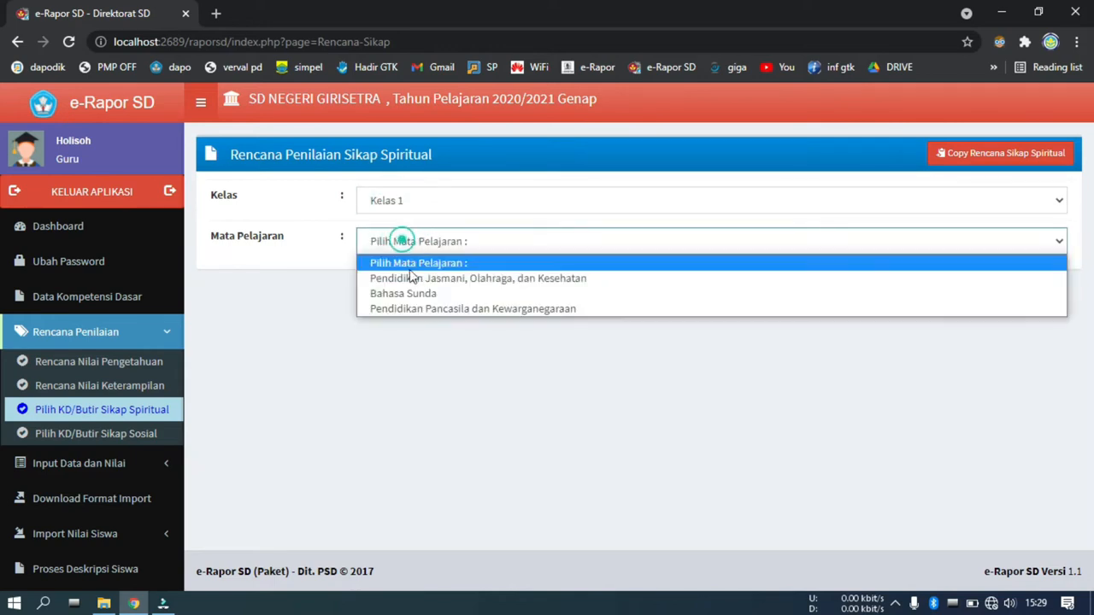
pyautogui.click(414, 280)
pyautogui.click(428, 243)
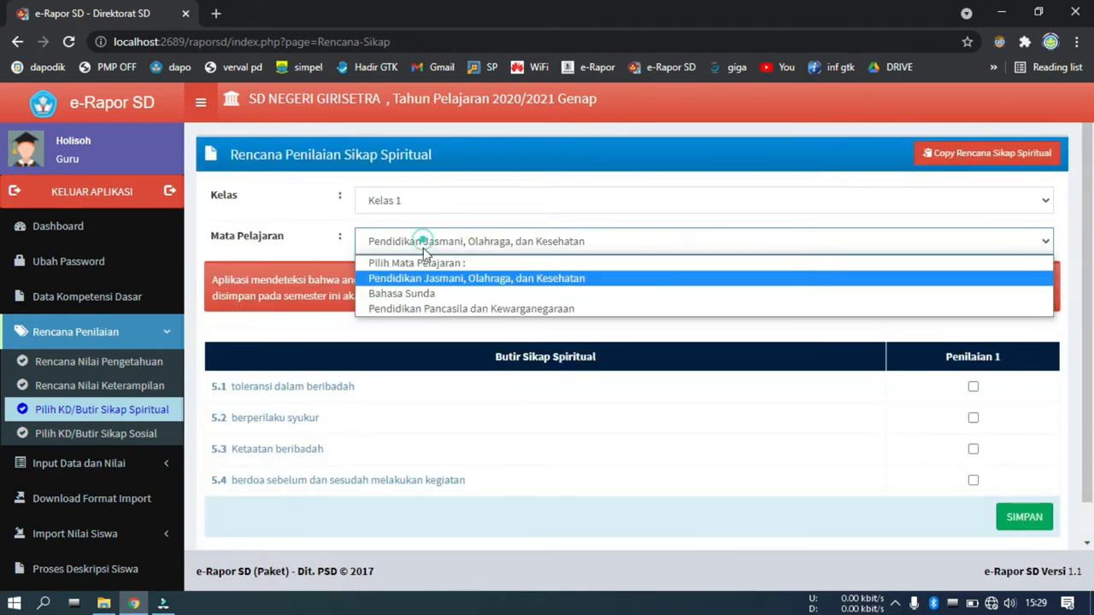
pyautogui.click(428, 293)
# - Mark spiritual attitude items 5.1, 5.2 and 5.3 for Bahasa Sunda and save the plan, accepting the dialogs
pyautogui.click(973, 370)
pyautogui.scroll(-1, 973, 377)
pyautogui.press('Tab')
pyautogui.press('space')
pyautogui.press('Tab')
pyautogui.press('Tab')
pyautogui.press('space')
pyautogui.press('Return')
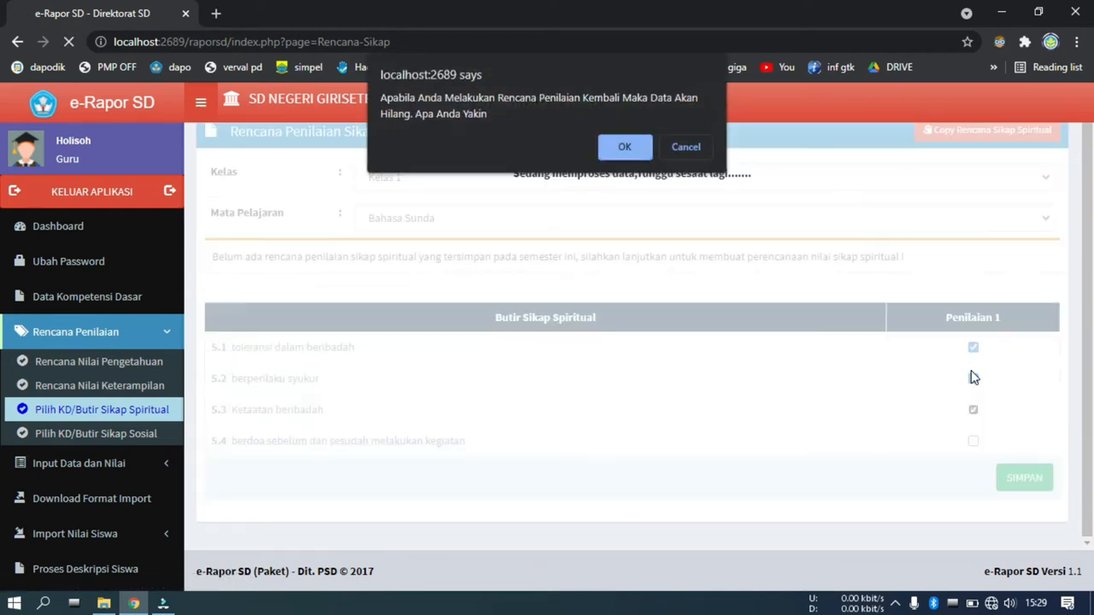
pyautogui.press('Return')
pyautogui.press('Return')
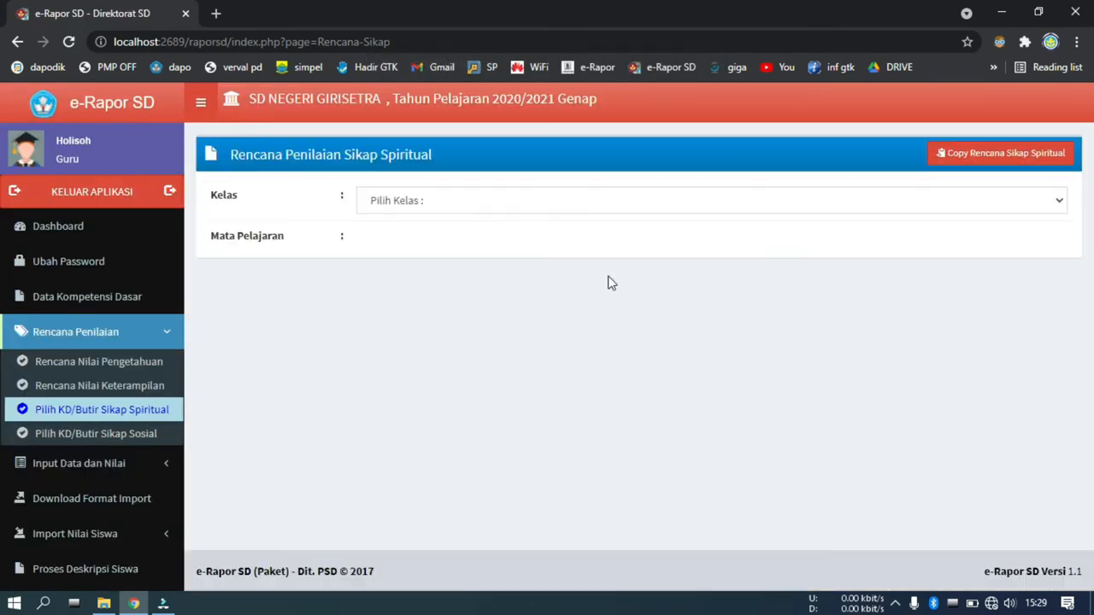
# - Open the spiritual attitude assessment plan for Kelas 1, subject Pendidikan Pancasila dan Kewarganegaraan
pyautogui.click(484, 199)
pyautogui.click(500, 231)
pyautogui.click(496, 236)
pyautogui.click(503, 306)
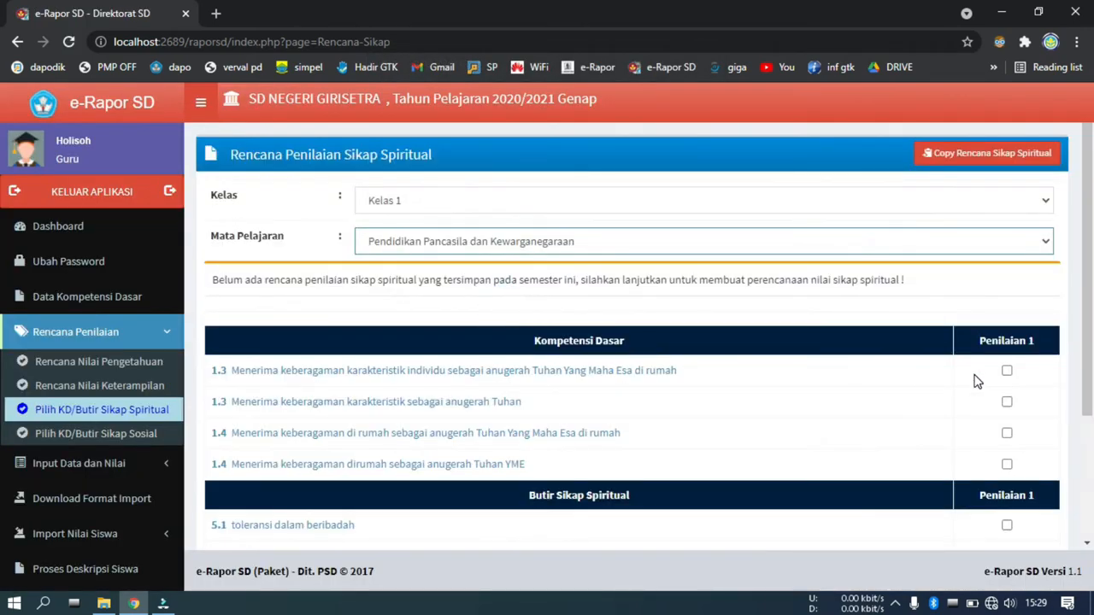
# - Mark both 1.3 competencies, the first 1.4 and spiritual items 5.2 and 5.3, and save the plan, accepting the dialogs
pyautogui.click(1006, 372)
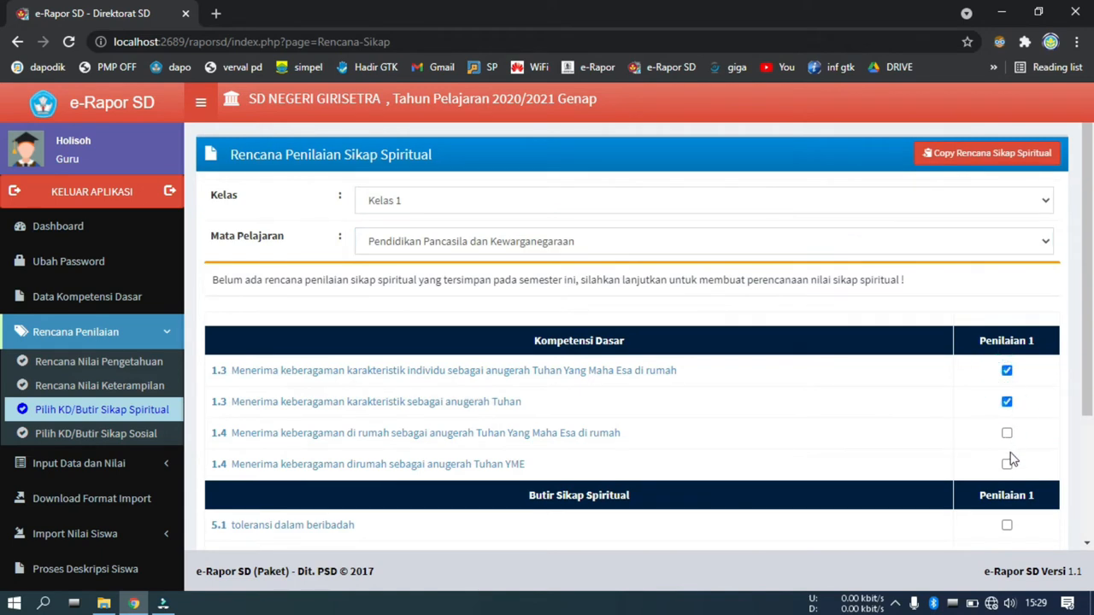
pyautogui.scroll(-2, 1009, 432)
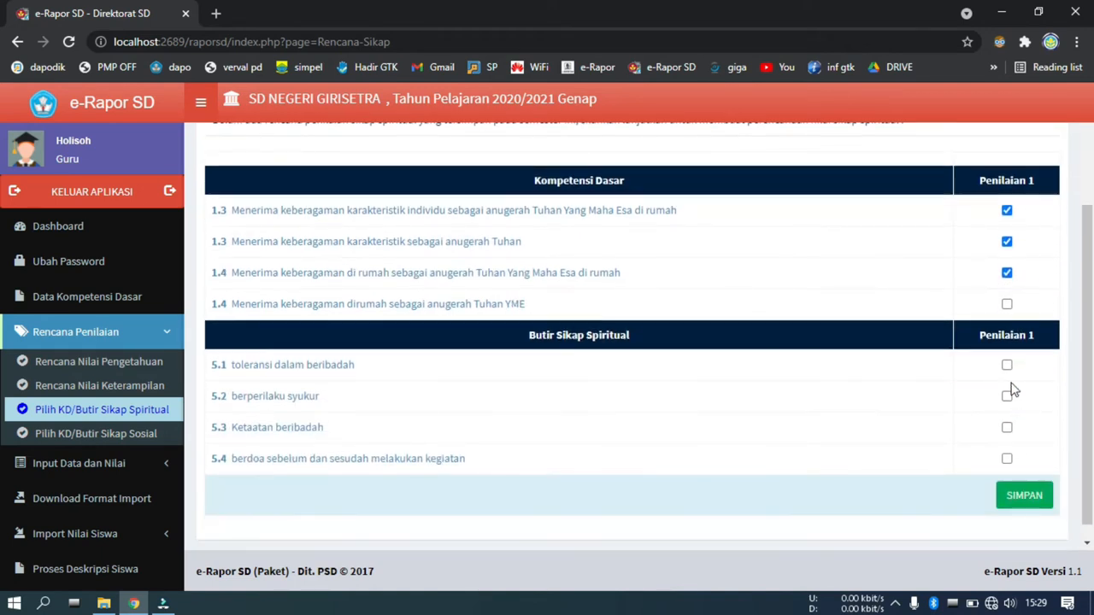
pyautogui.click(1007, 396)
pyautogui.click(1007, 427)
pyautogui.click(1016, 484)
pyautogui.press('Return')
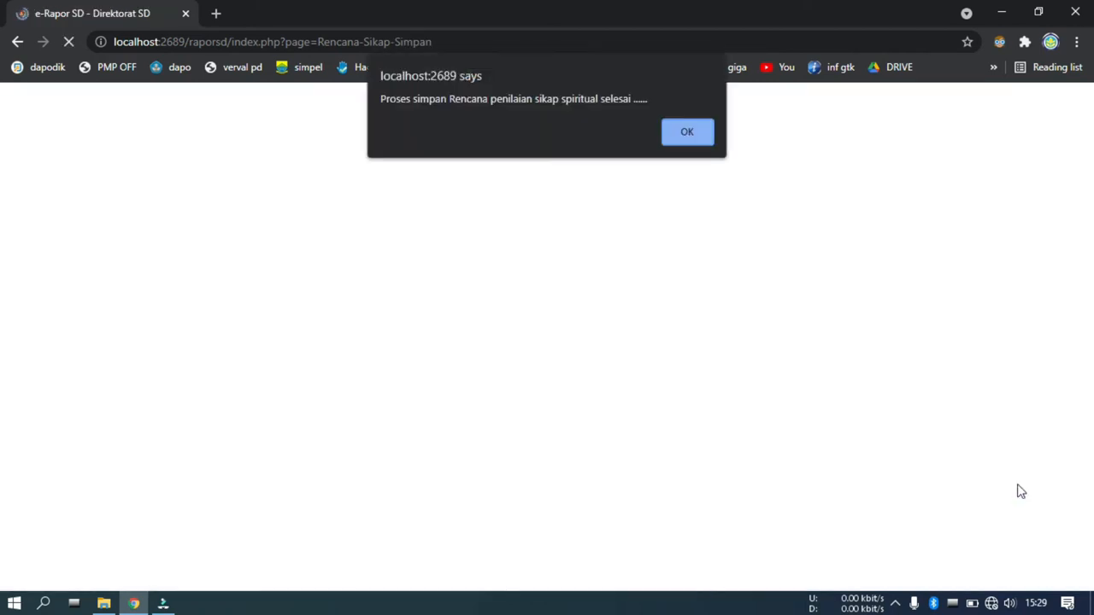
pyautogui.press('Return')
# - Open the social attitude assessment plan for Kelas 1, subject Pendidikan Jasmani, Olahraga, dan Kesehatan
pyautogui.click(367, 200)
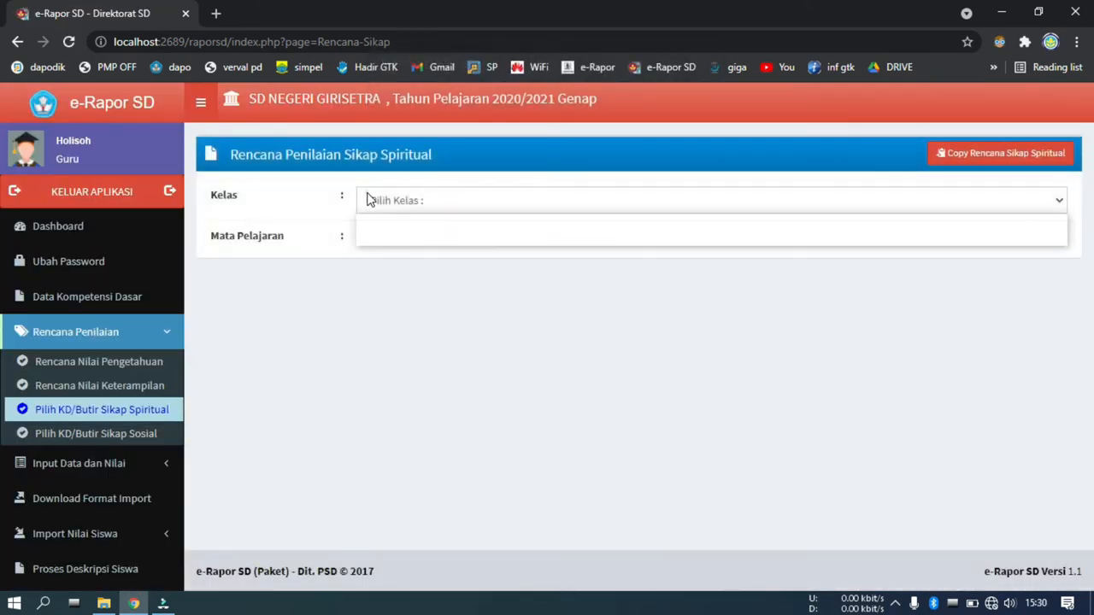
pyautogui.click(153, 432)
pyautogui.click(410, 199)
pyautogui.click(419, 234)
pyautogui.click(425, 241)
pyautogui.click(433, 278)
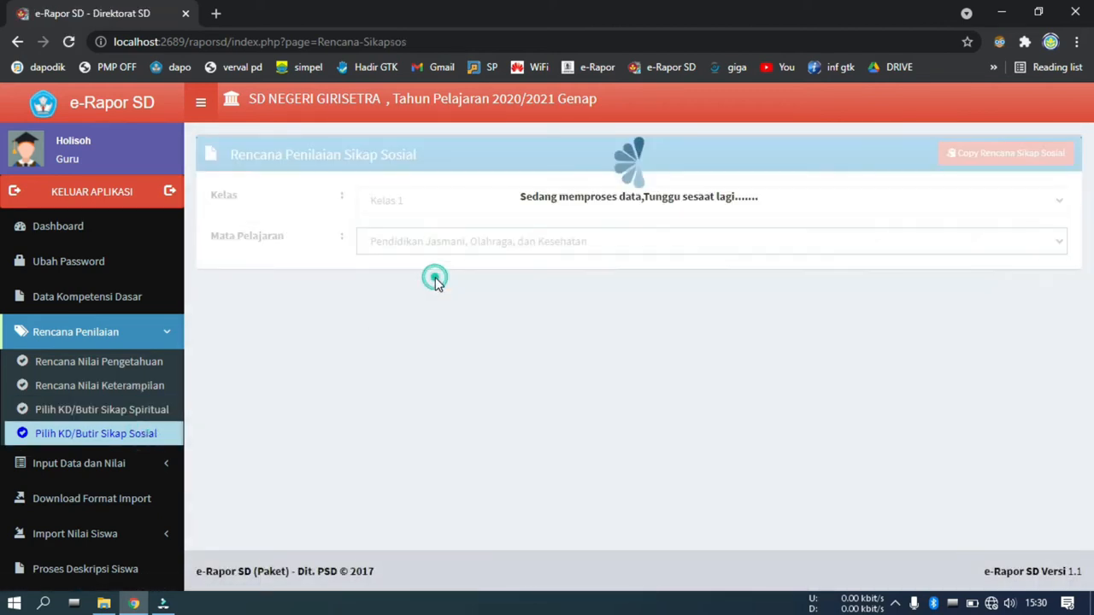
# - Mark social attitude items 6.1, 6.2 and 6.3 for Pendidikan Jasmani, Olahraga, dan Kesehatan and save the plan, accepting the dialogs
pyautogui.click(895, 372)
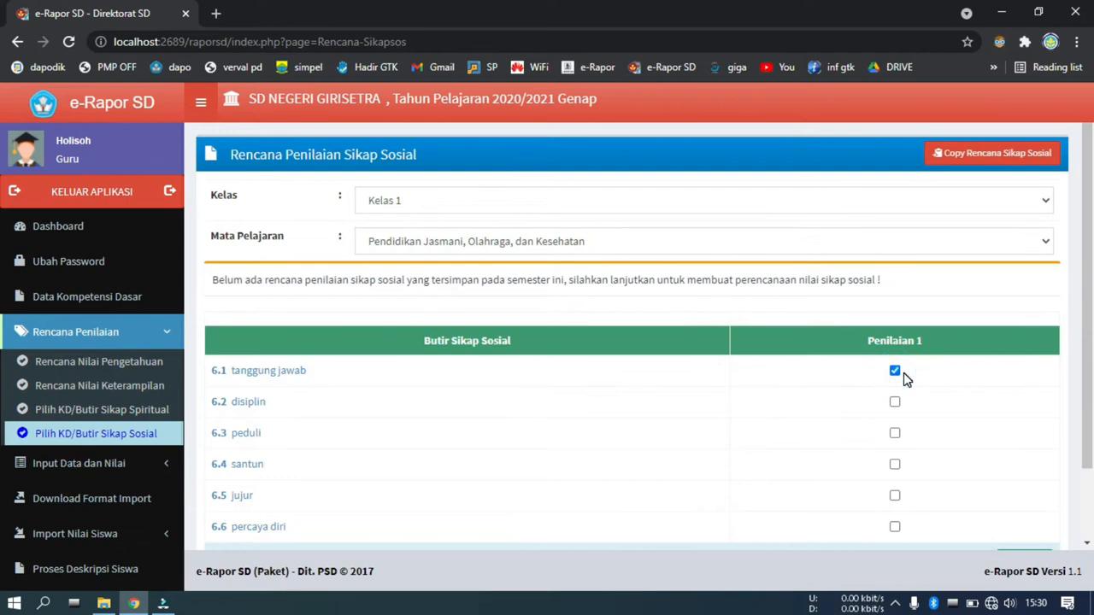
pyautogui.click(895, 402)
pyautogui.click(895, 433)
pyautogui.scroll(-2, 1025, 518)
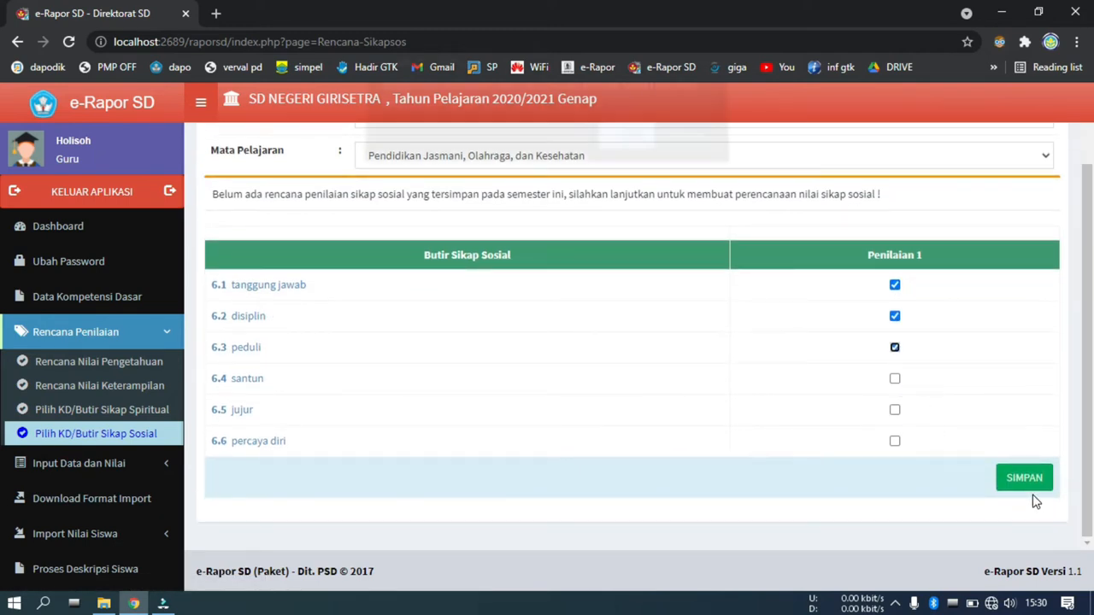
pyautogui.click(1032, 494)
pyautogui.press('Return')
pyautogui.press('Return')
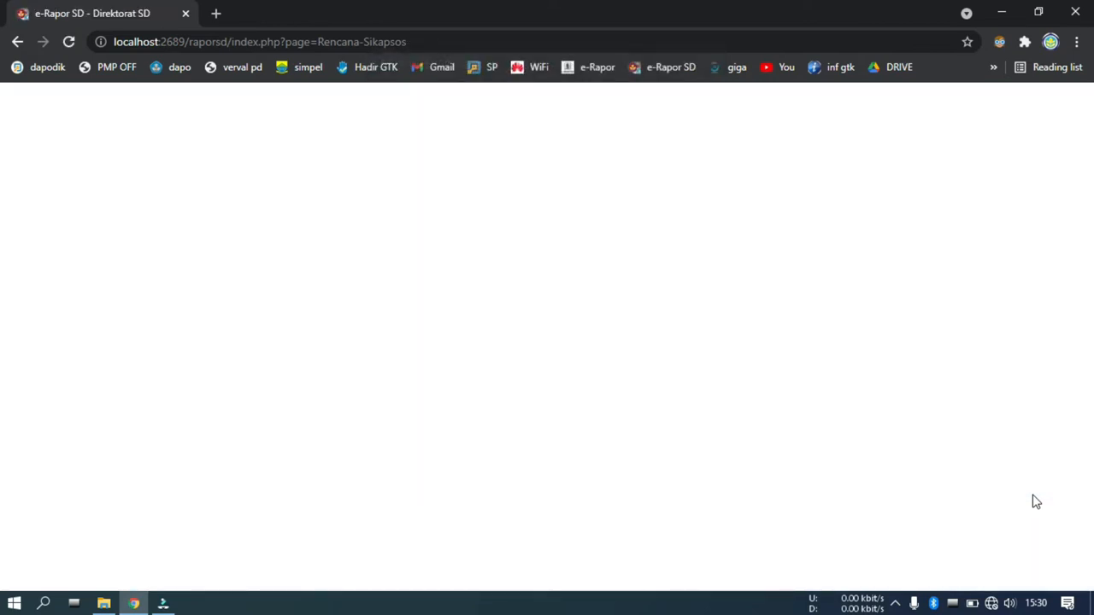
# - Open the social attitude assessment plan for Kelas 1, subject Bahasa Sunda
pyautogui.click(393, 197)
pyautogui.click(397, 237)
pyautogui.click(391, 240)
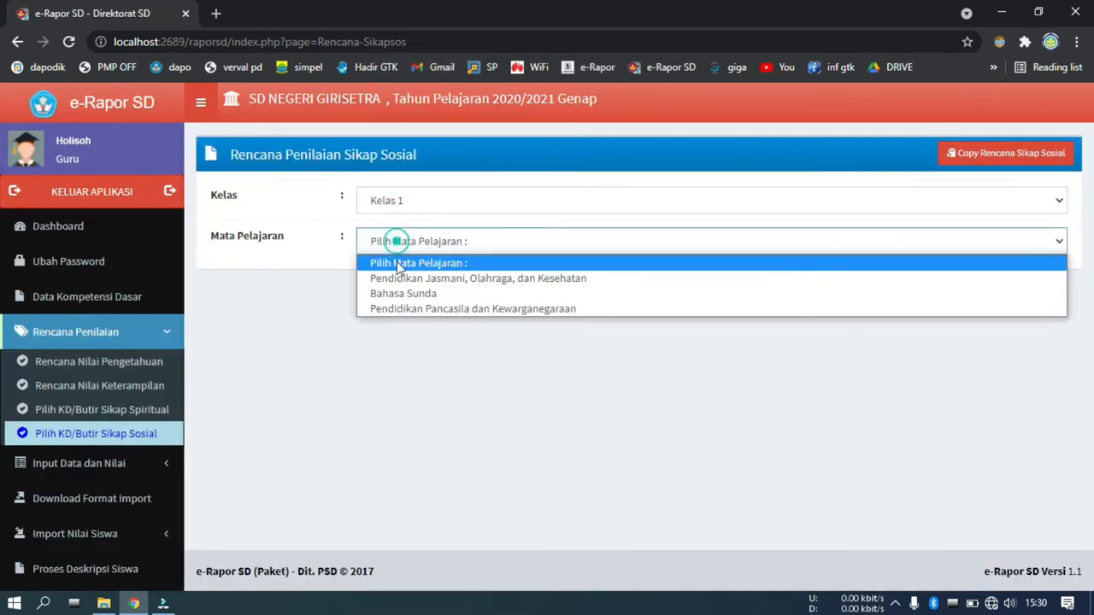
pyautogui.click(397, 294)
# - Mark social attitude items 6.1, 6.2 and 6.3 for Bahasa Sunda and save the plan, accepting the dialogs
pyautogui.click(894, 370)
pyautogui.click(894, 401)
pyautogui.click(894, 432)
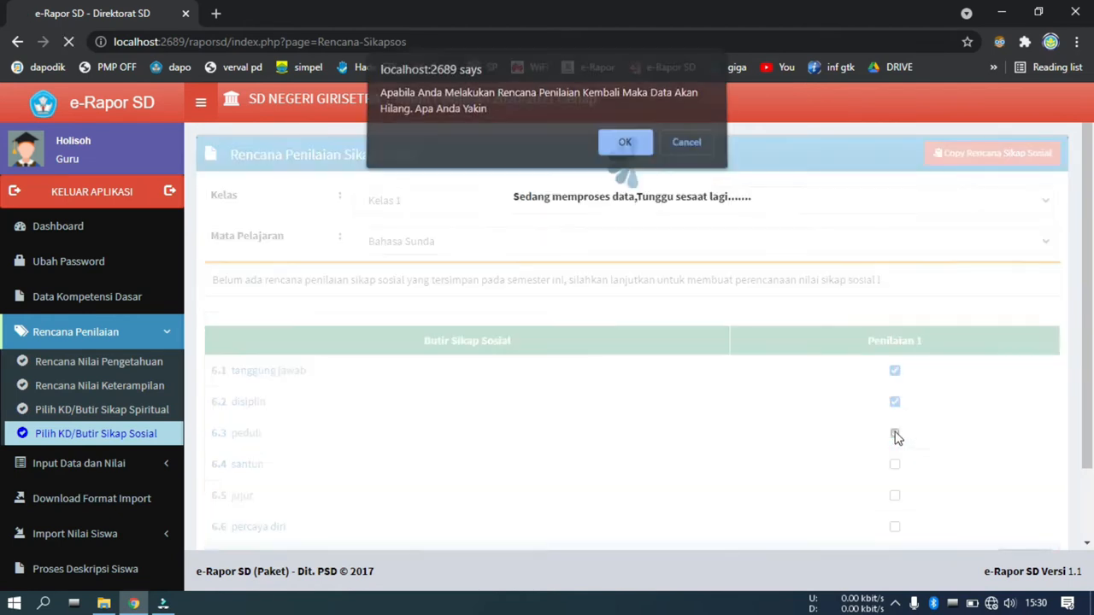
pyautogui.press('Return')
pyautogui.press('Return')
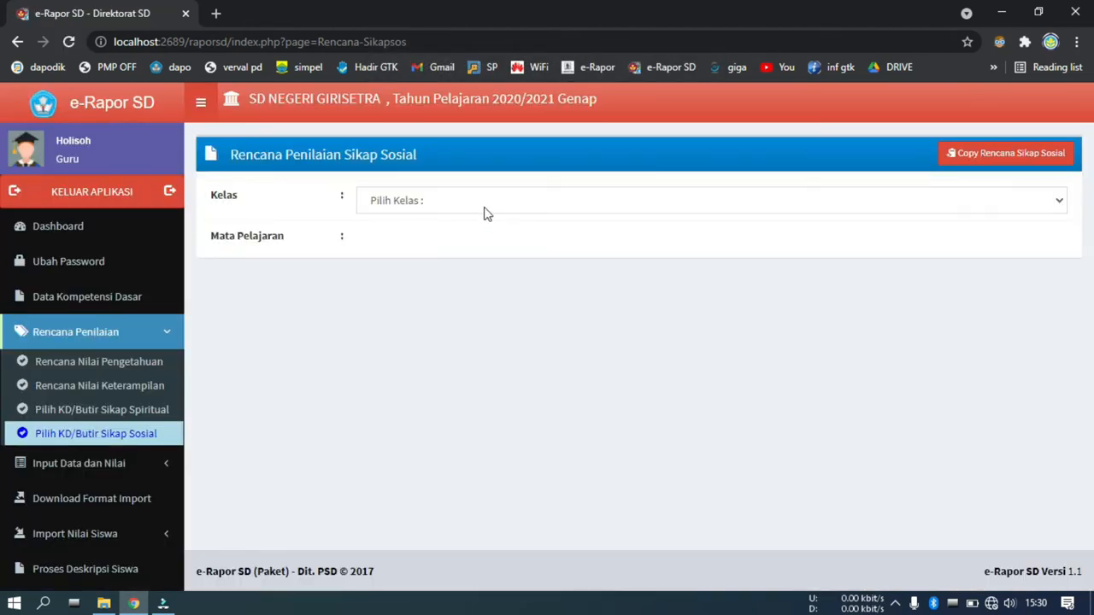
# - Open the social attitude assessment plan for Kelas 1, subject Pendidikan Pancasila dan Kewarganegaraan
pyautogui.click(481, 202)
pyautogui.click(474, 237)
pyautogui.click(471, 242)
pyautogui.click(467, 308)
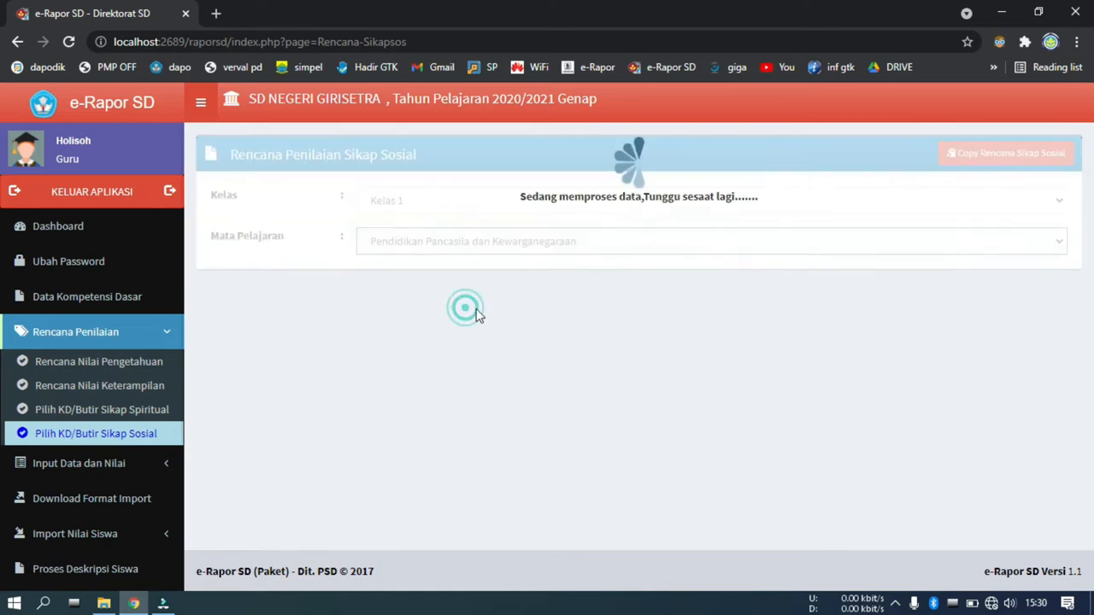
# - Mark both 2.3 competencies, the first 2.4, and social attitude items 6.1, 6.2 and 6.3 for Pendidikan Pancasila dan Kewarganegaraan
pyautogui.scroll(-1, 959, 354)
pyautogui.click(998, 289)
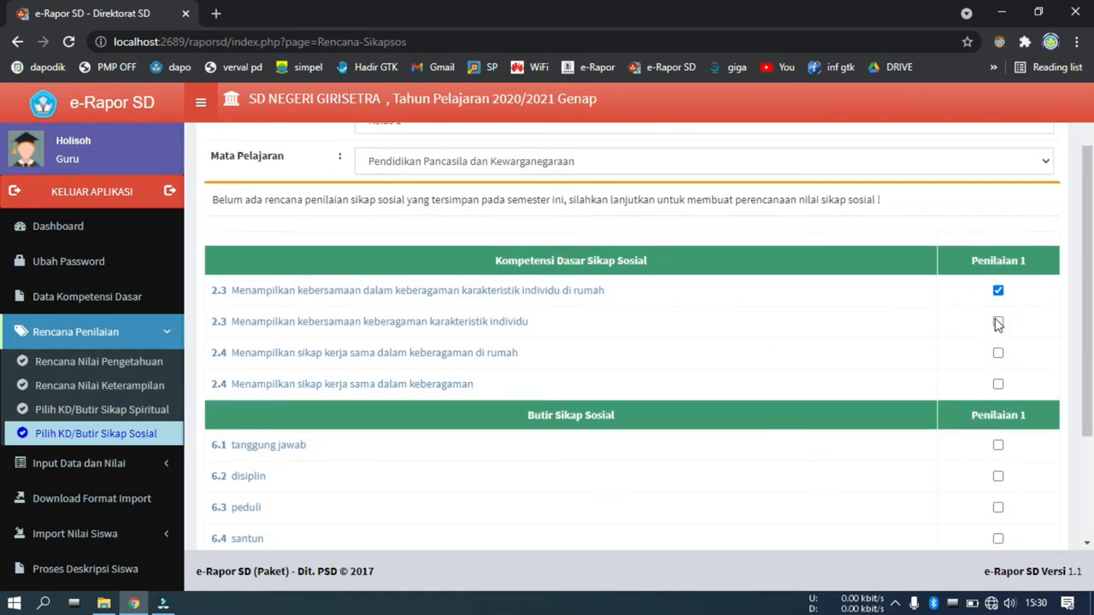
pyautogui.scroll(-1, 1000, 359)
pyautogui.click(999, 367)
pyautogui.click(998, 397)
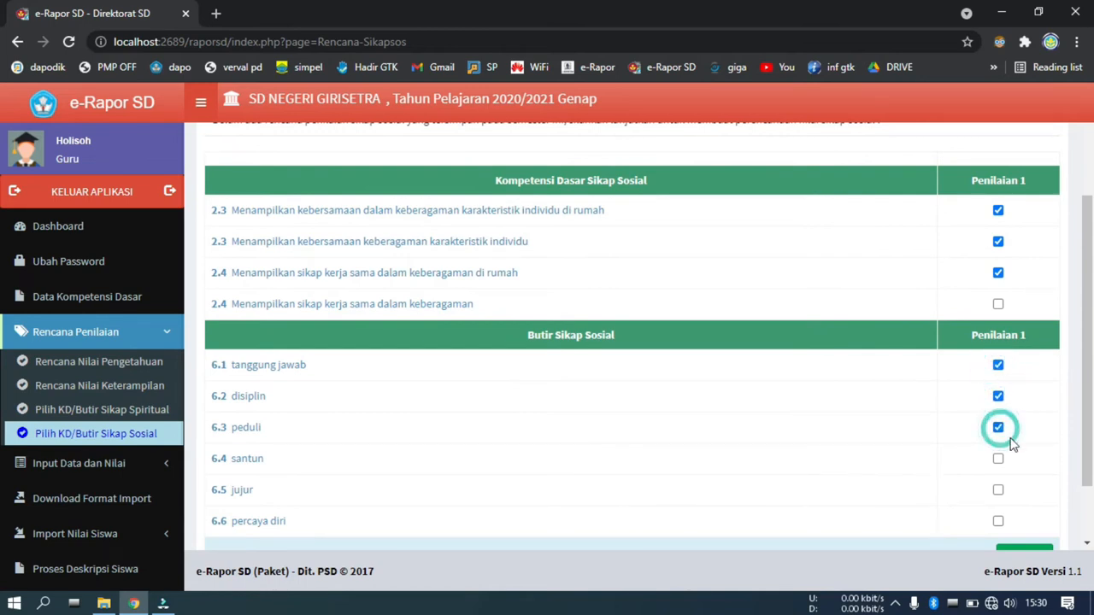
# - Save the Pendidikan Pancasila dan Kewarganegaraan social attitude assessment plan and accept the confirmation dialog
pyautogui.scroll(-1, 1017, 440)
pyautogui.press('Return')
pyautogui.press('Return')
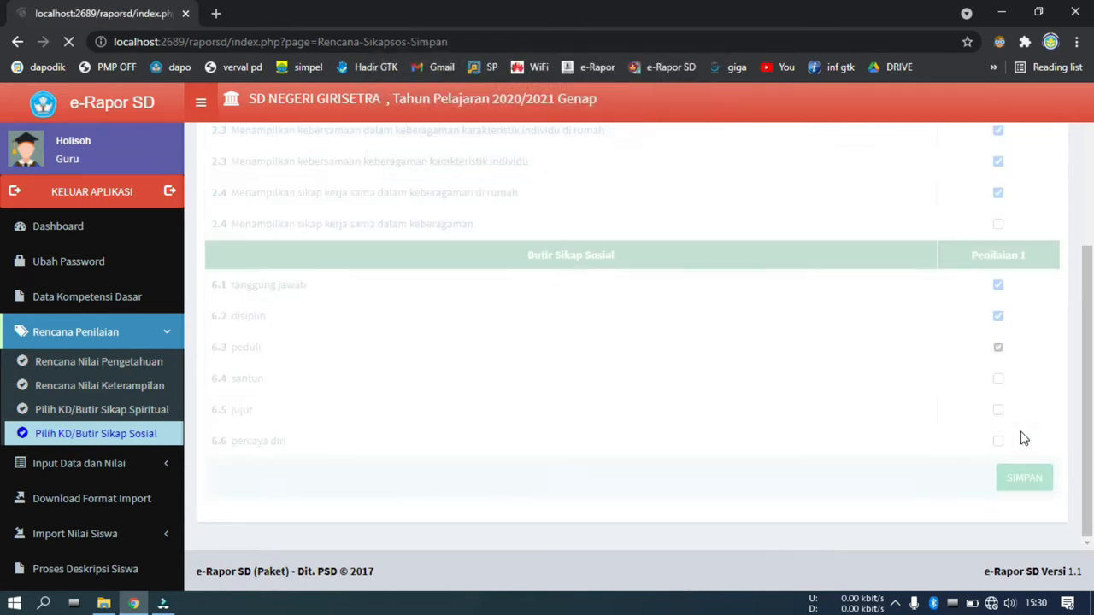
# - Accept the dialog for the saved social attitude plan and open the Download Format Import page
pyautogui.press('Return')
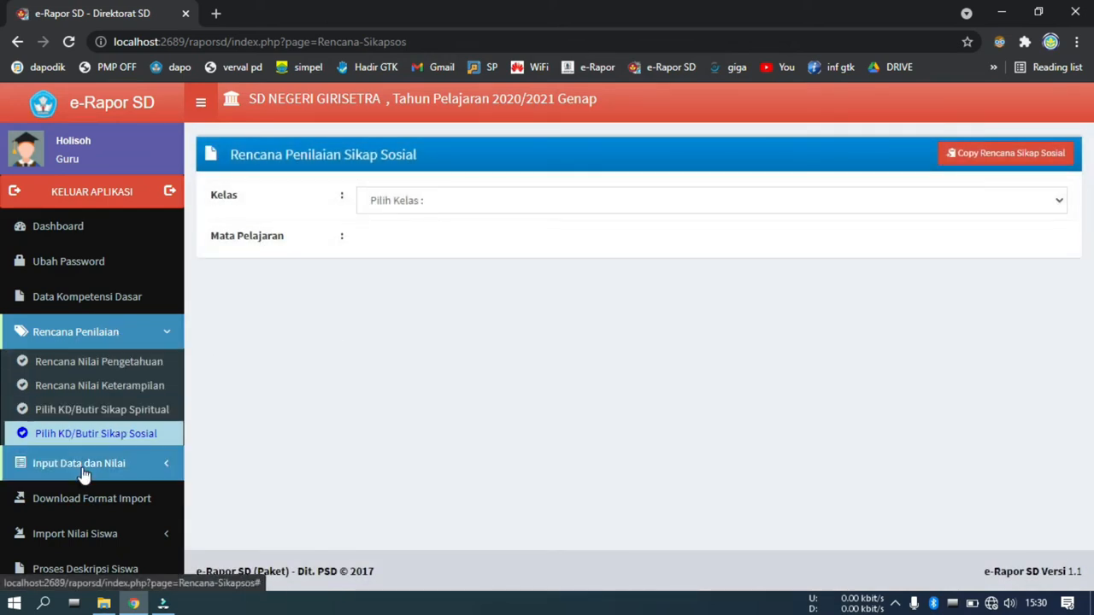
pyautogui.scroll(-2, 107, 453)
pyautogui.scroll(1, 118, 437)
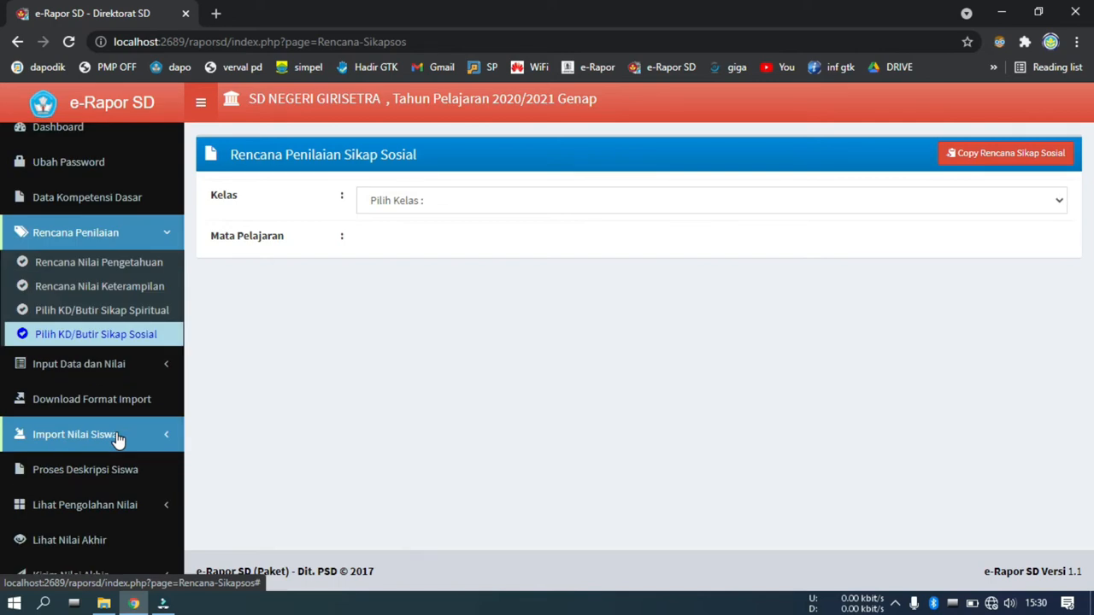
pyautogui.click(77, 363)
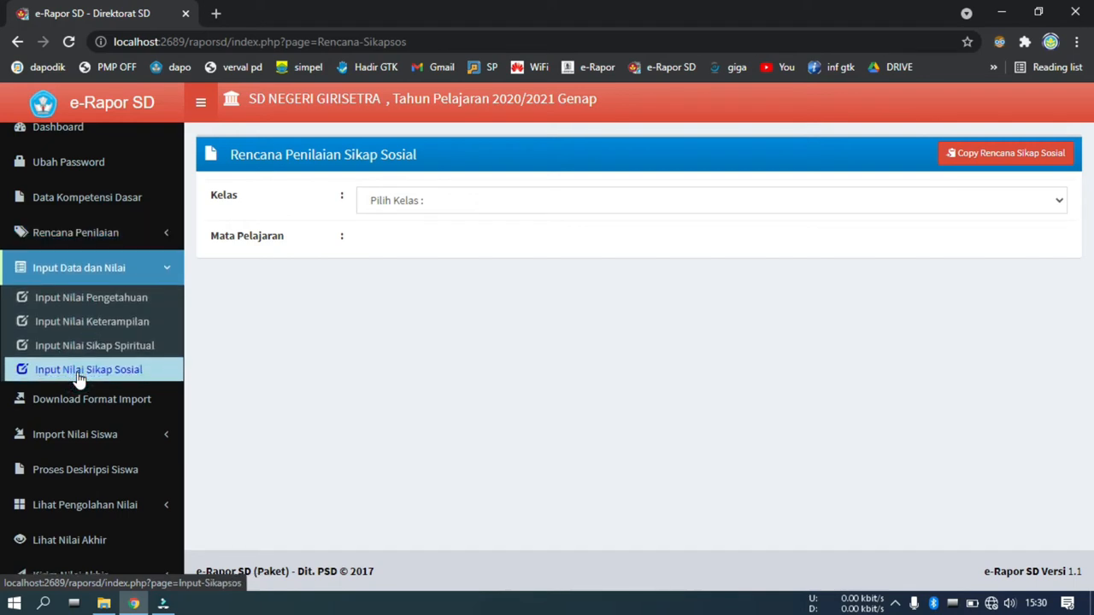
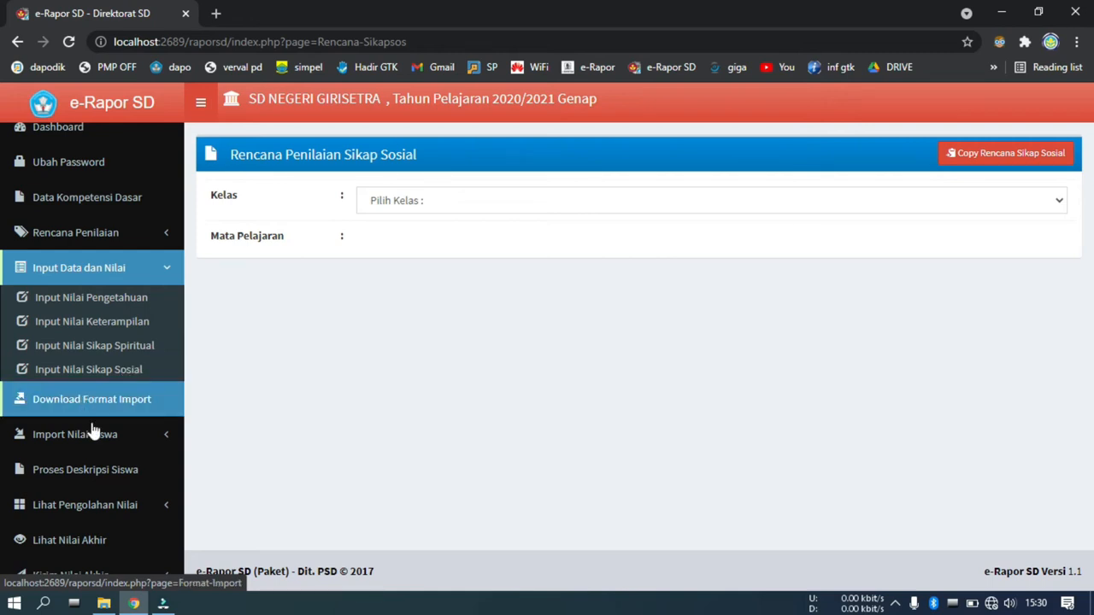
pyautogui.click(94, 399)
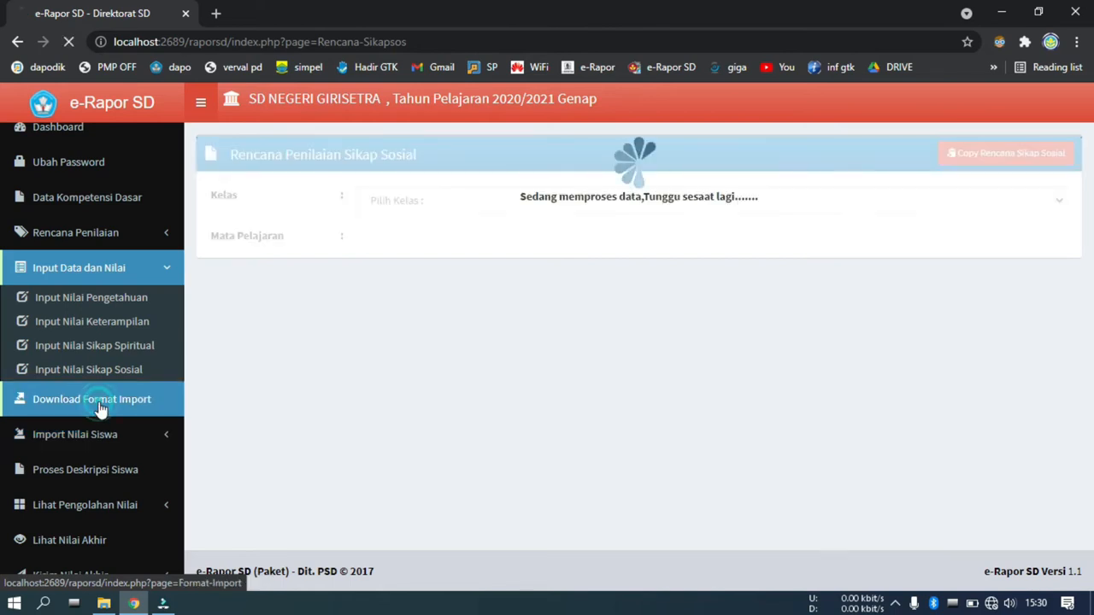
# - Download the blank daily knowledge and skills score formats for Kelas 1, subject Pendidikan Jasmani, Olahraga, dan Kesehatan, into Downloads
pyautogui.click(459, 324)
pyautogui.click(456, 361)
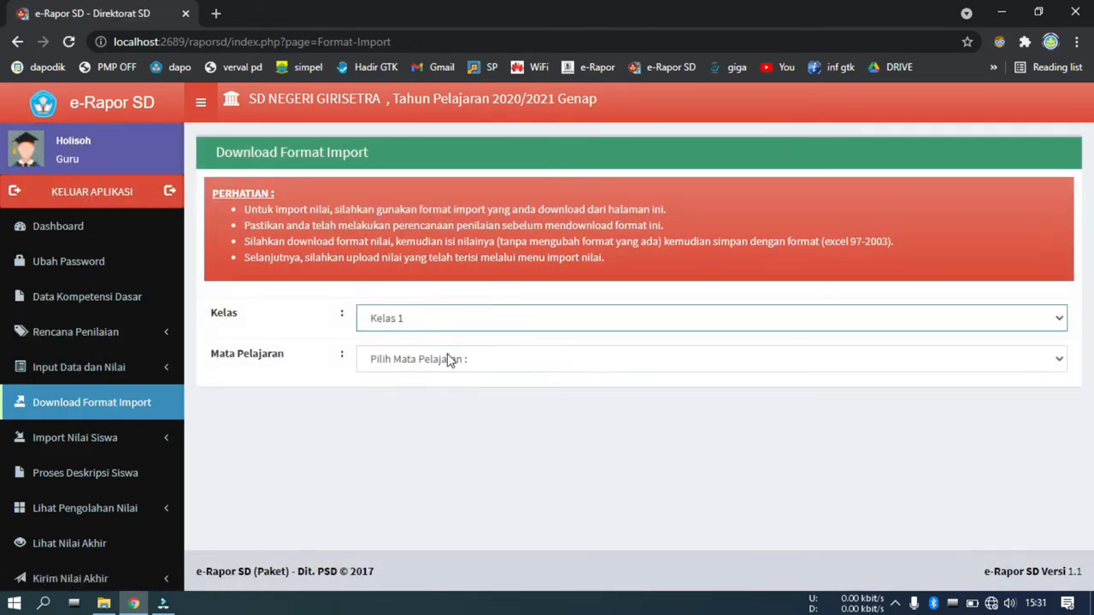
pyautogui.click(447, 359)
pyautogui.click(442, 399)
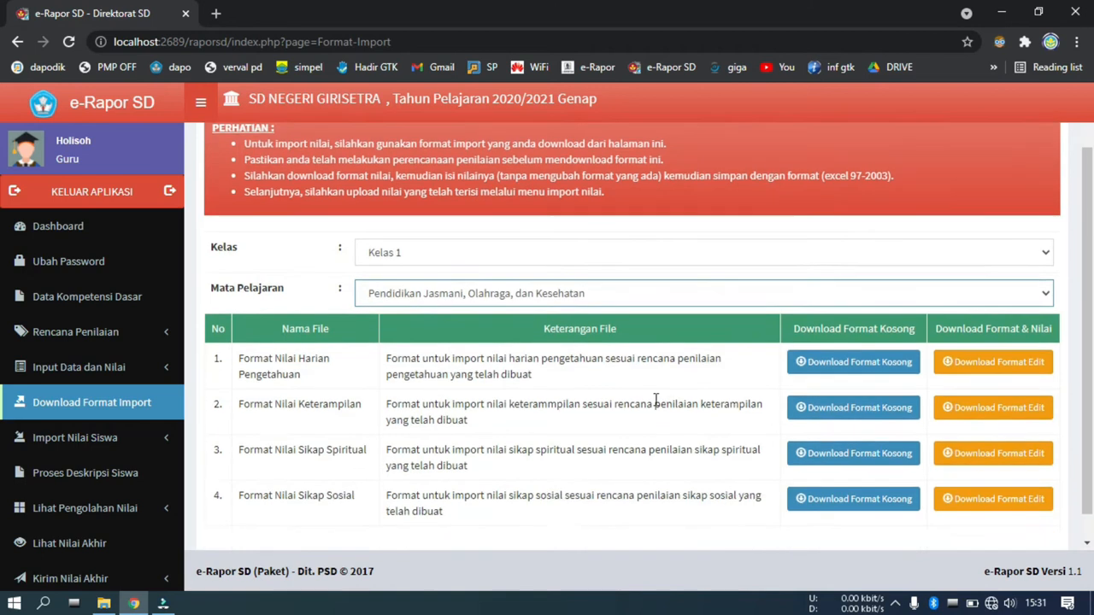
pyautogui.scroll(-1, 684, 376)
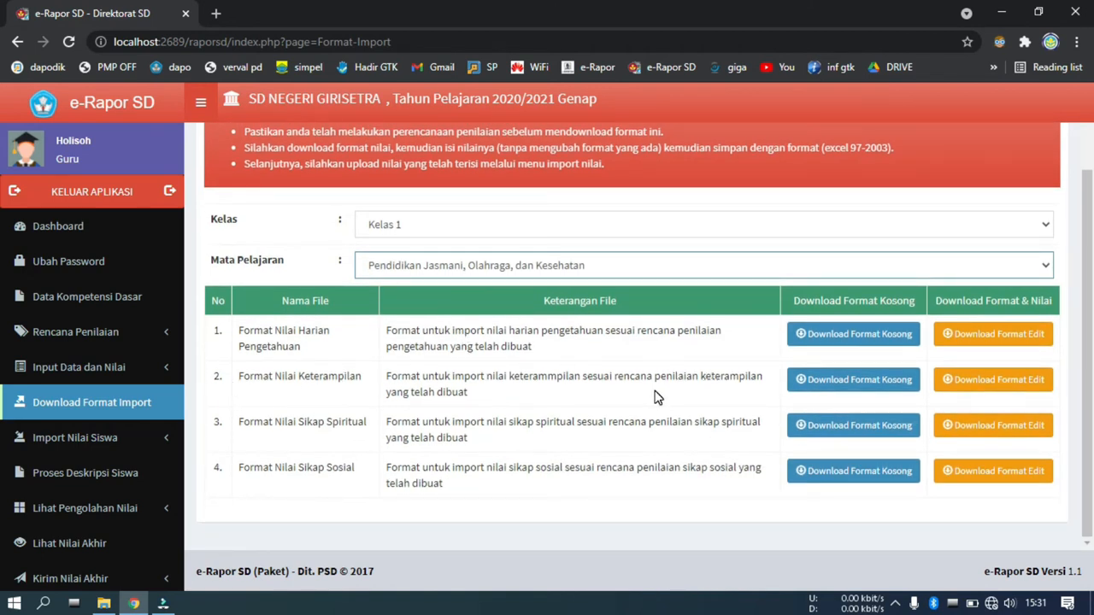
pyautogui.click(822, 345)
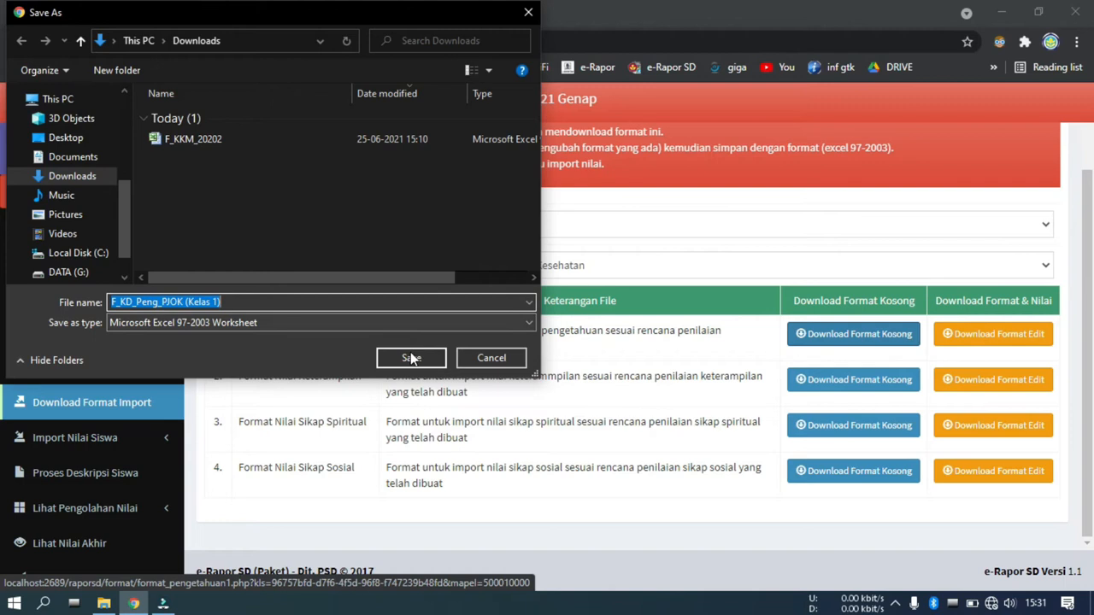
pyautogui.click(408, 359)
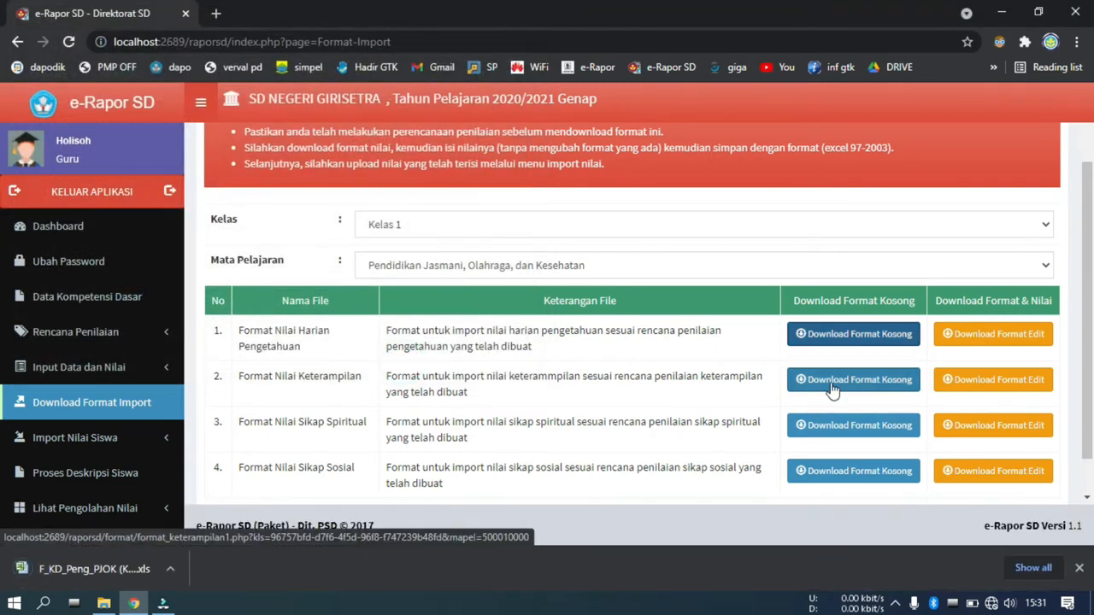
pyautogui.click(833, 388)
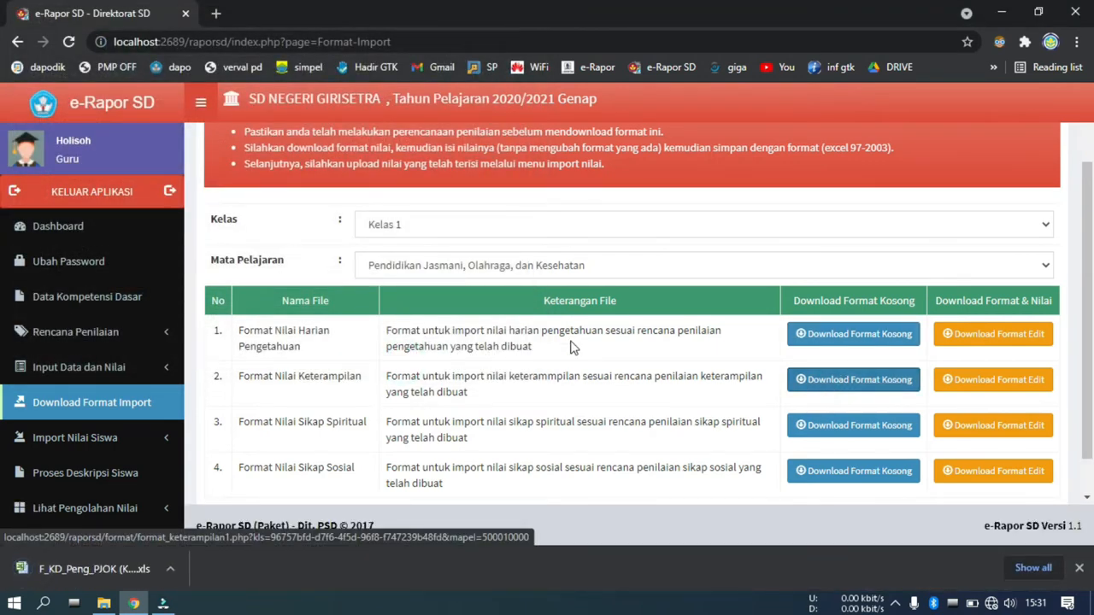
pyautogui.click(417, 362)
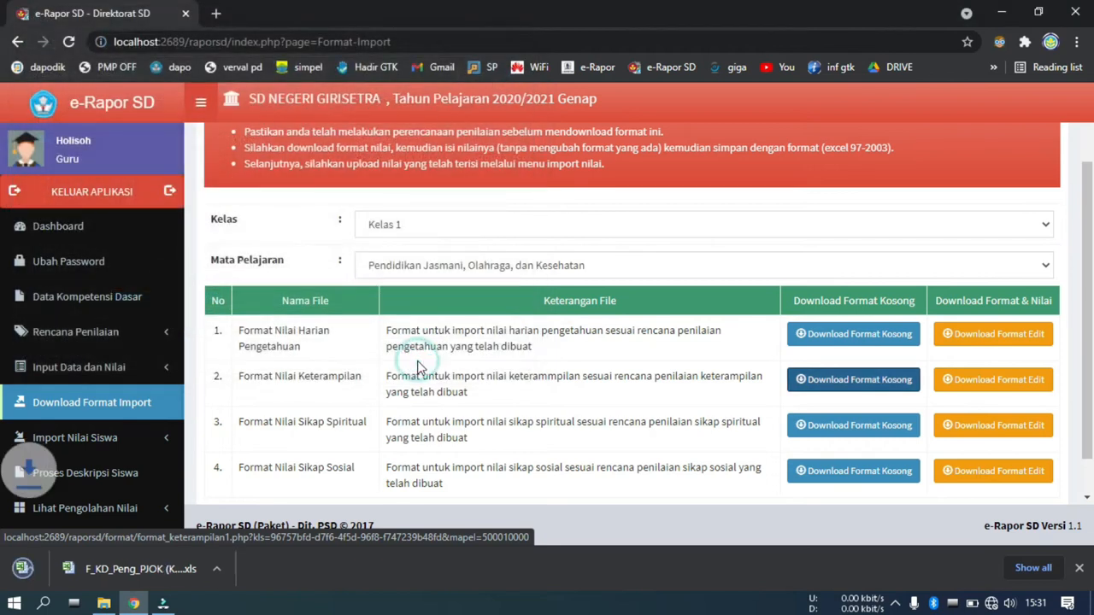
# - Download the blank daily knowledge and skills score formats for Bahasa Sunda, keeping the suggested file names
pyautogui.click(425, 265)
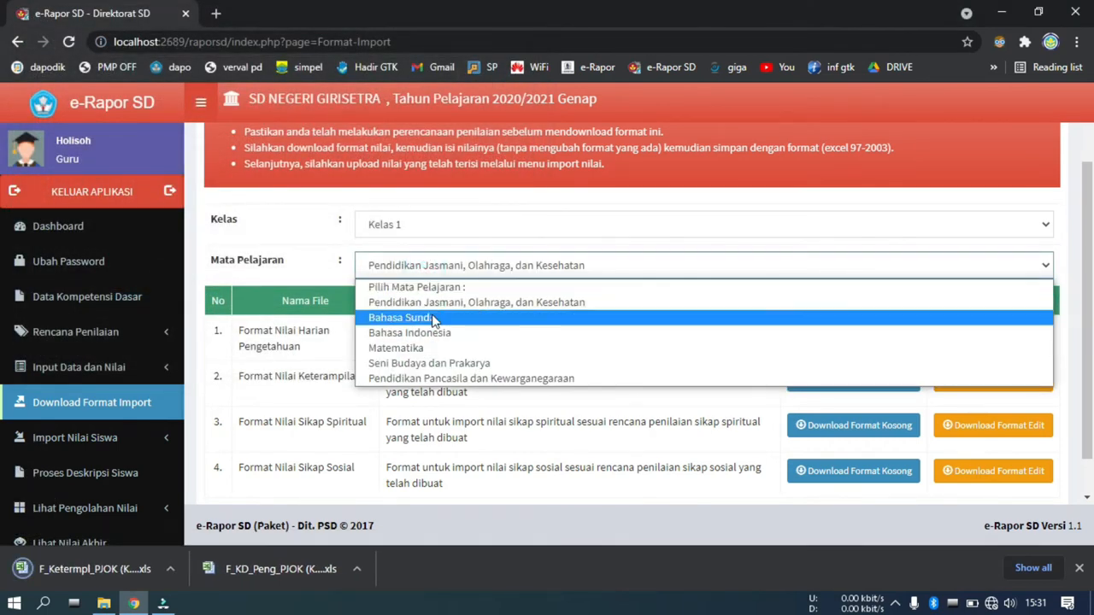
pyautogui.click(434, 318)
pyautogui.scroll(-1, 684, 329)
pyautogui.click(804, 293)
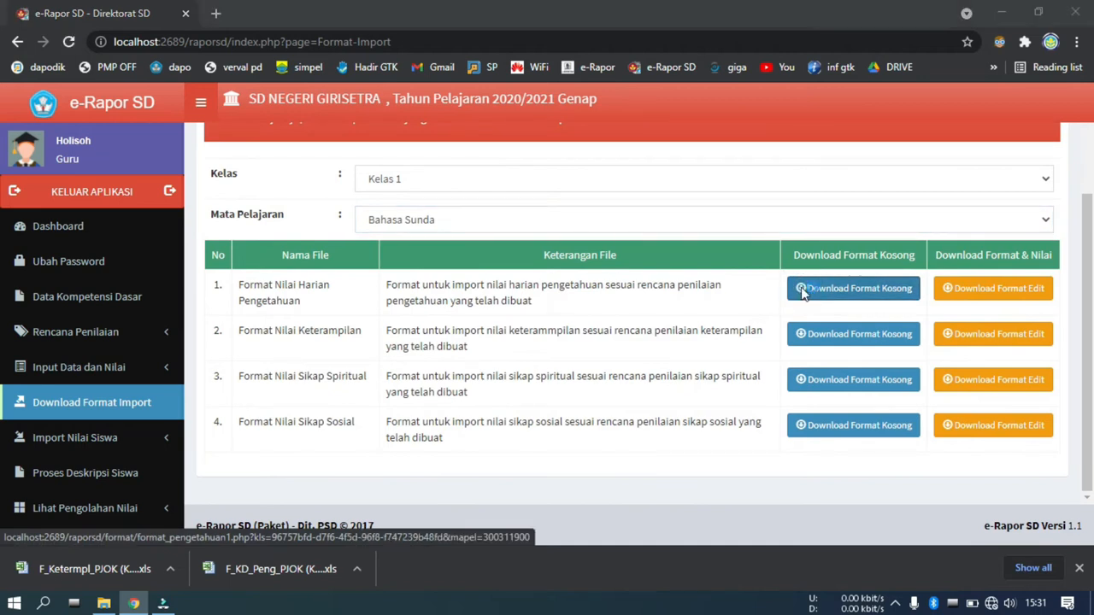
pyautogui.click(411, 358)
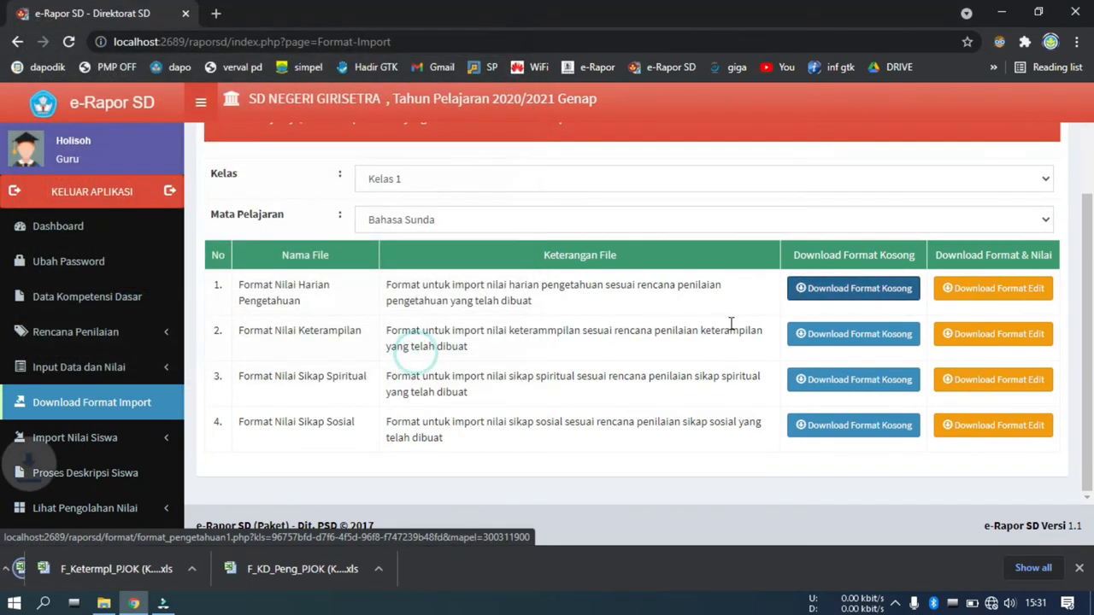
pyautogui.click(819, 337)
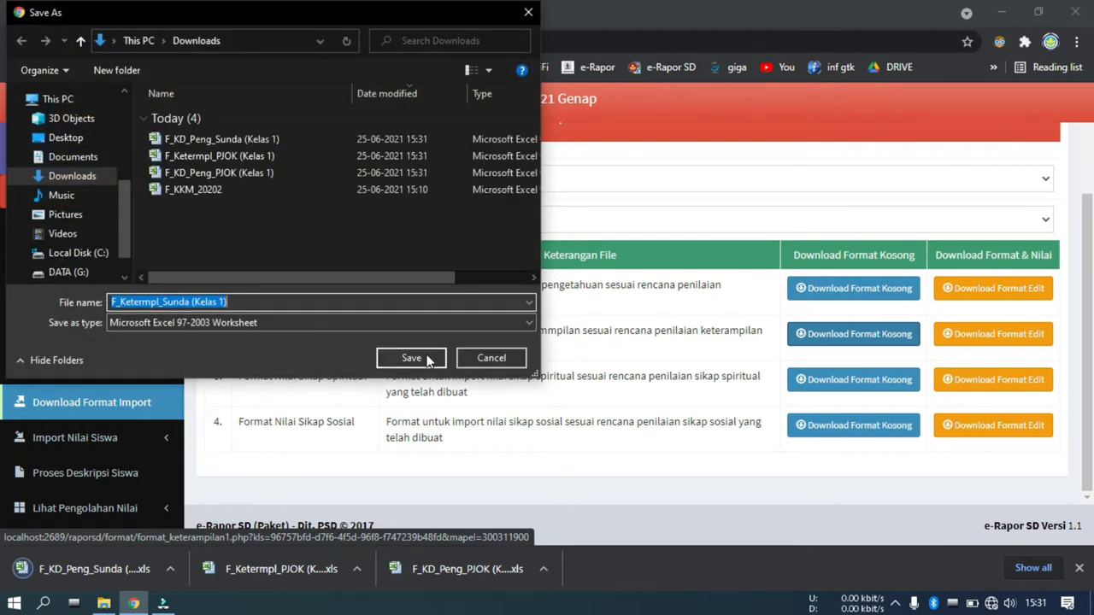
pyautogui.click(411, 358)
# - Download the blank daily knowledge and skills score formats for Bahasa Indonesia, keeping the suggested file names
pyautogui.click(446, 222)
pyautogui.click(448, 286)
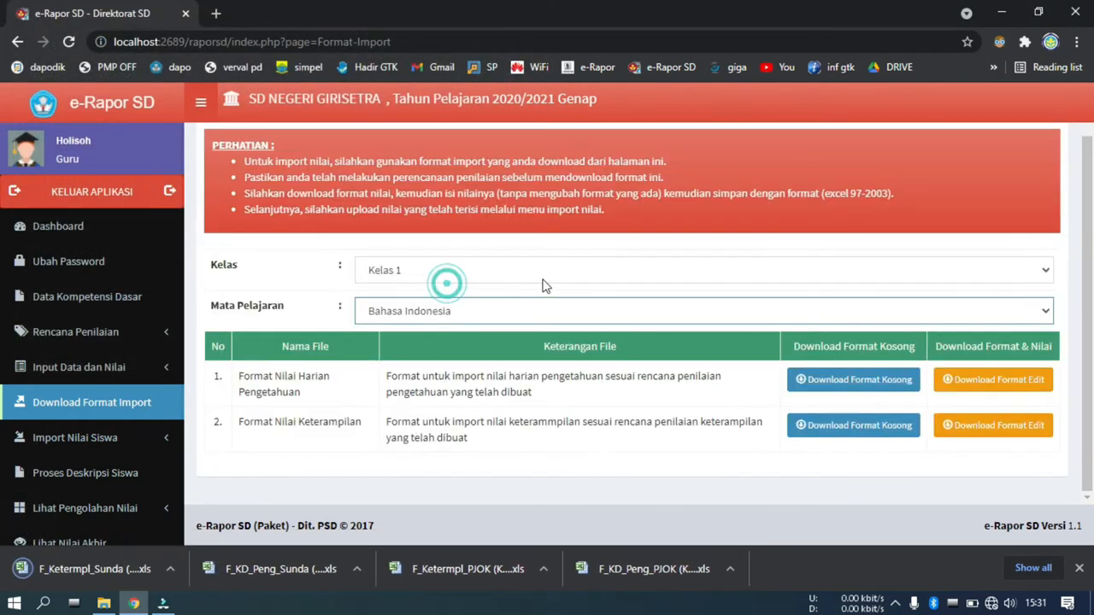
pyautogui.click(834, 382)
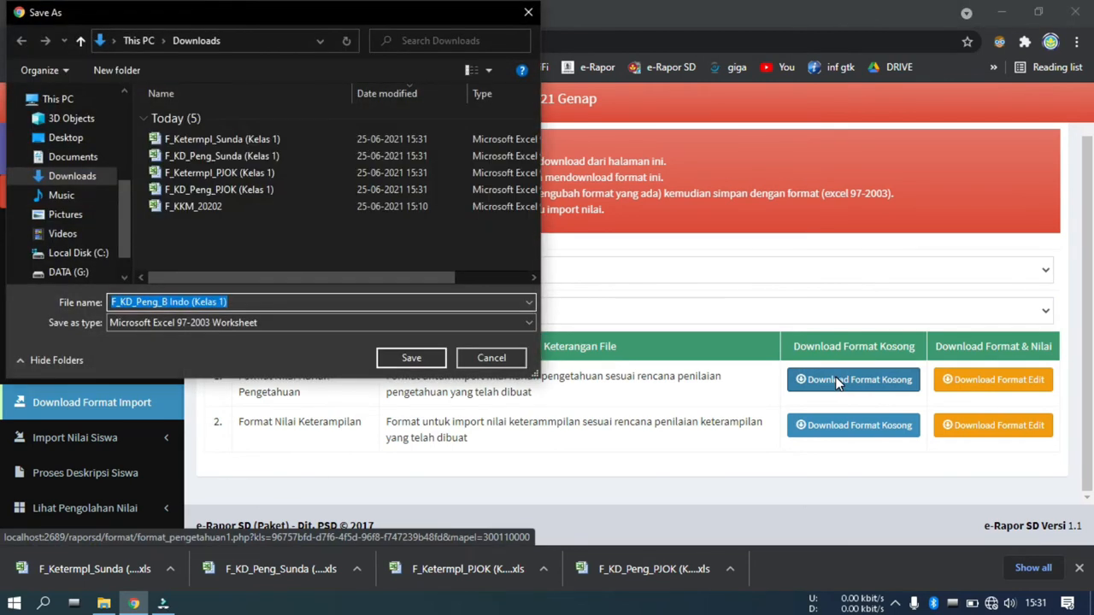
pyautogui.press('Return')
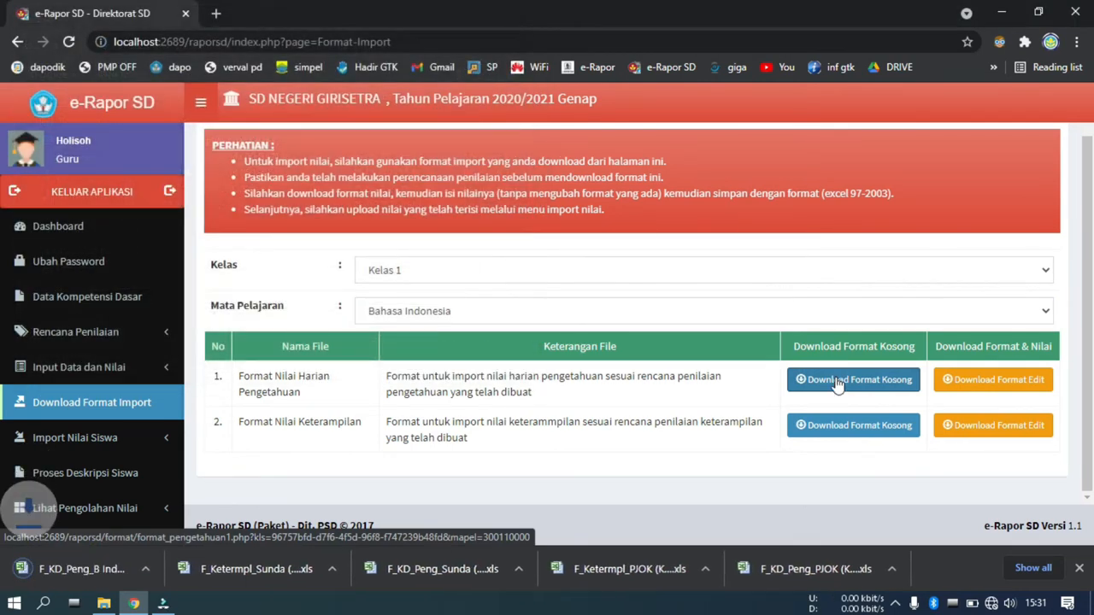
pyautogui.click(863, 428)
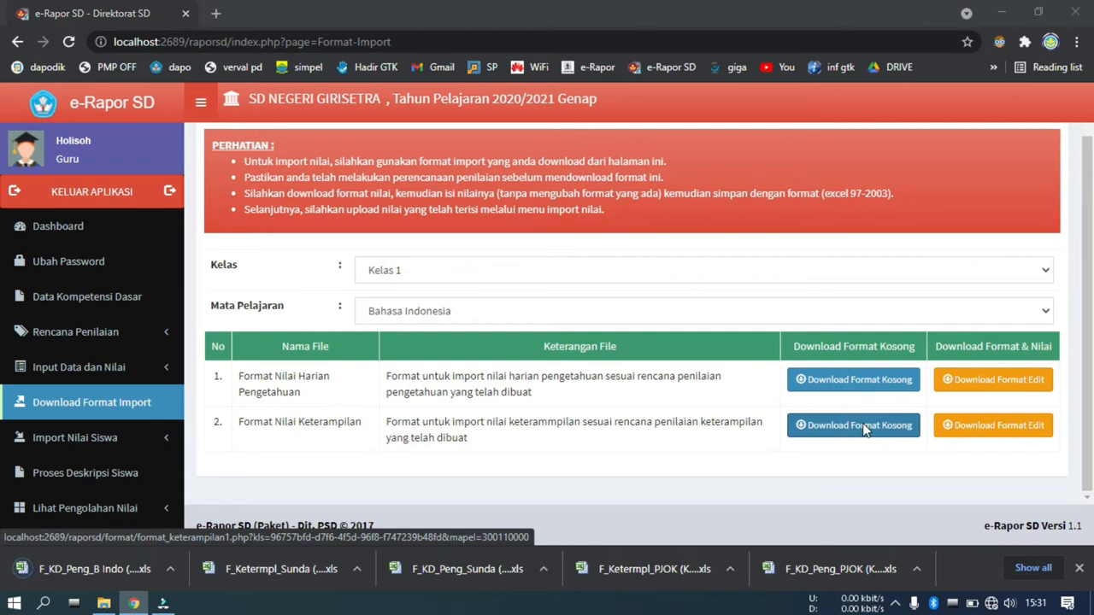
pyautogui.click(411, 358)
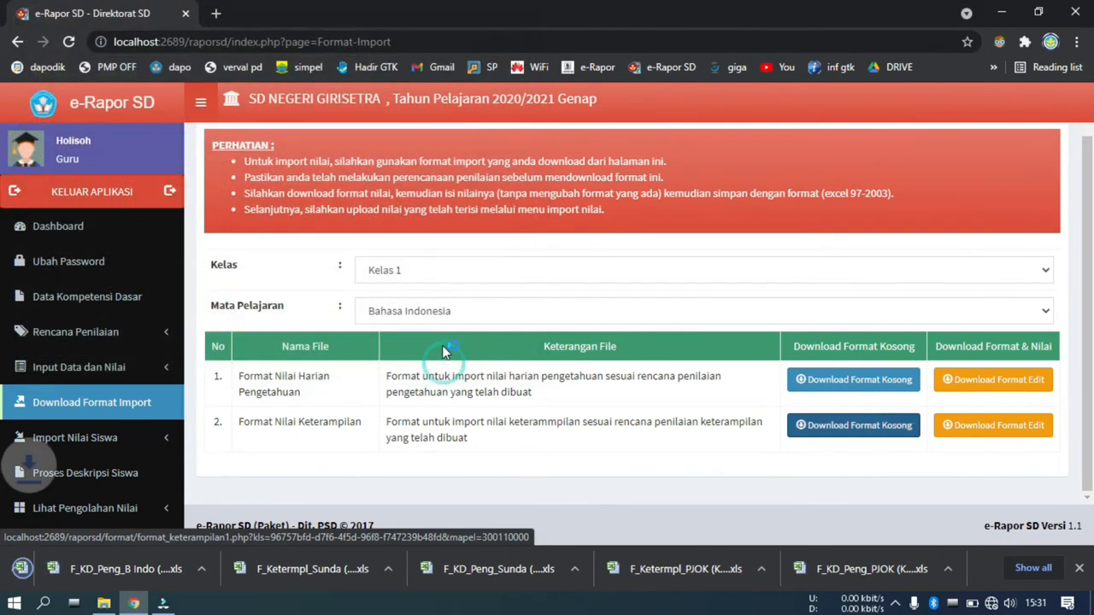
# - Download the blank daily knowledge and skills score formats for Matematika, keeping the suggested file names
pyautogui.click(442, 312)
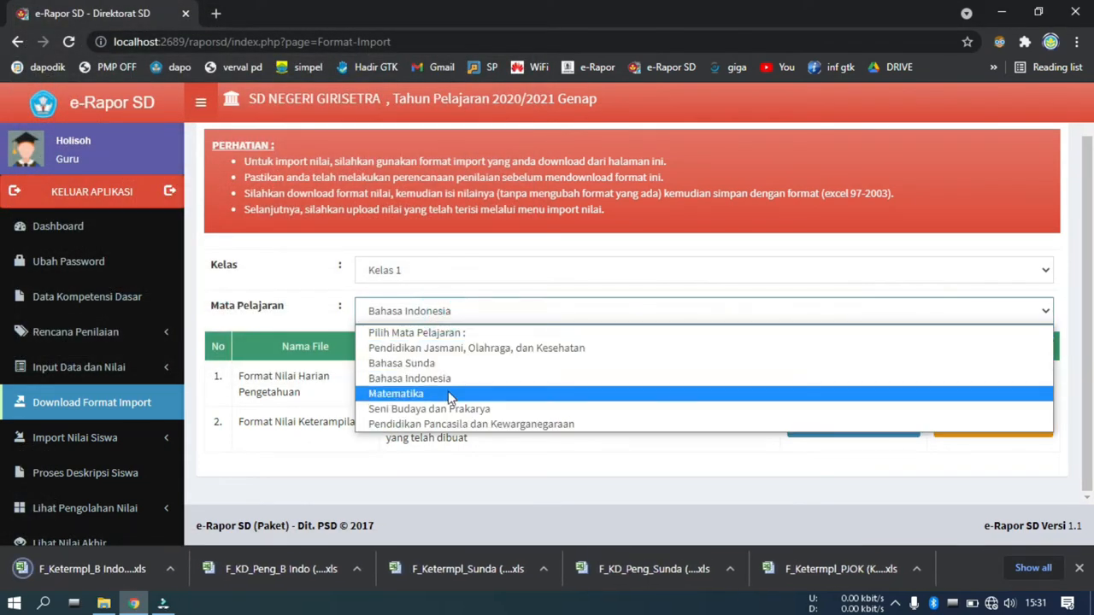
pyautogui.click(448, 393)
pyautogui.click(828, 385)
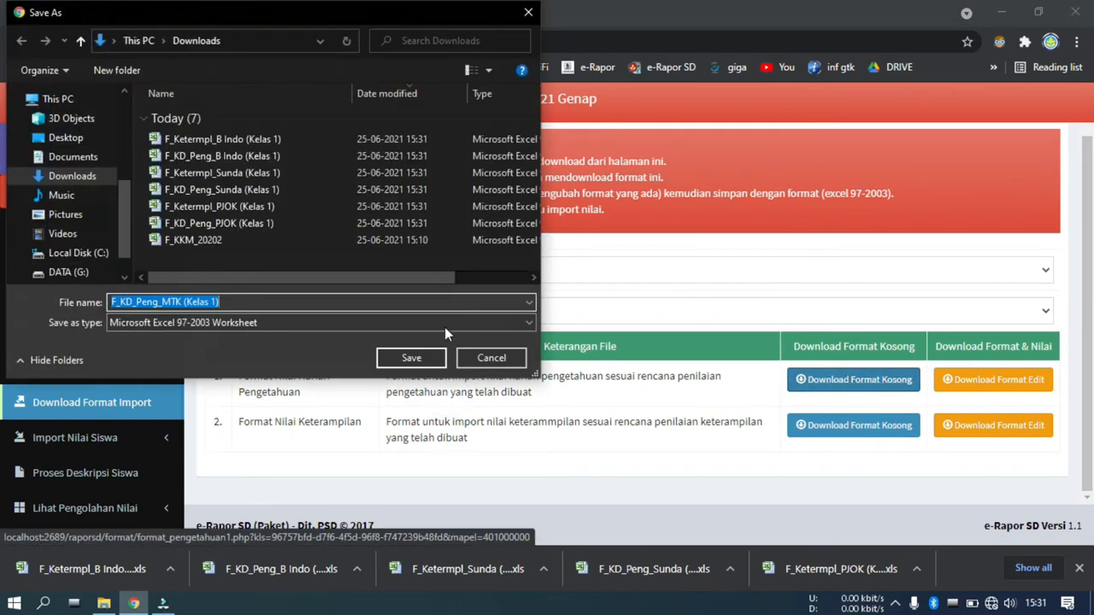
pyautogui.click(408, 360)
pyautogui.click(841, 419)
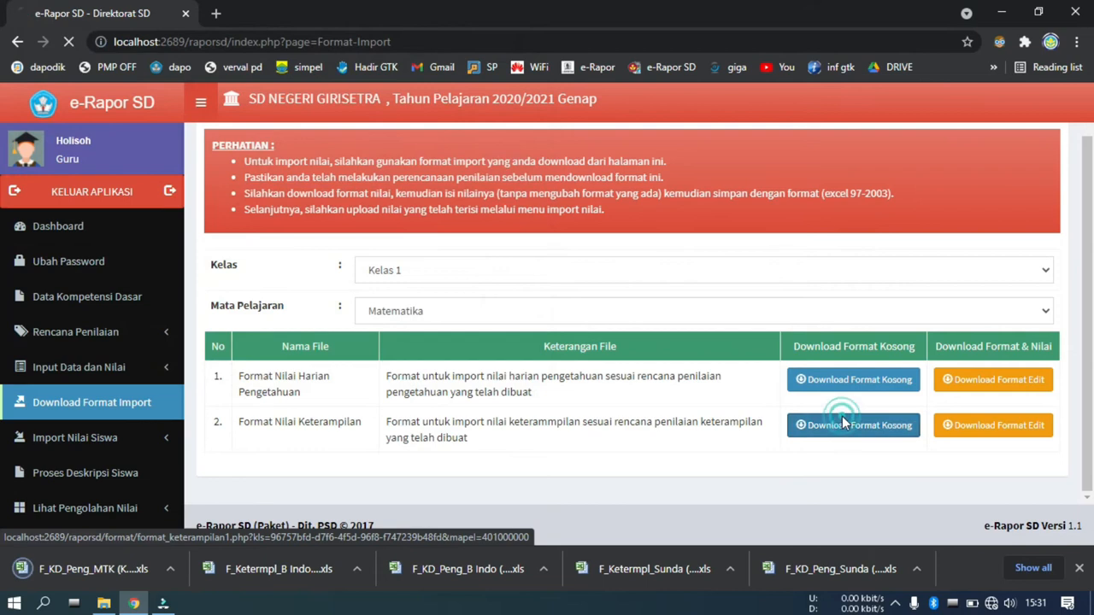
pyautogui.press('Return')
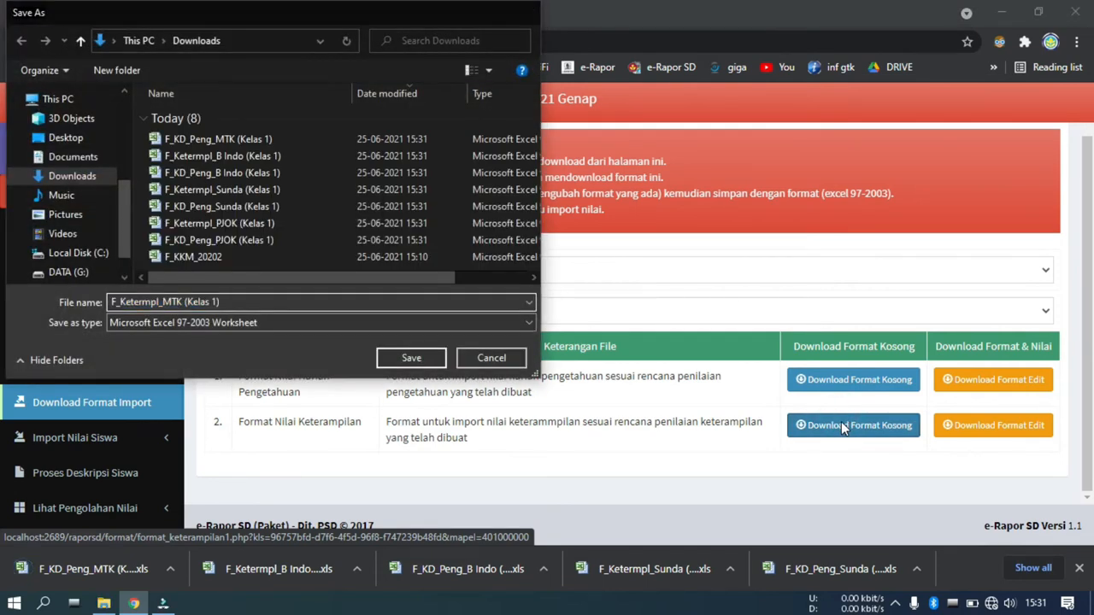
# - Download the blank daily knowledge and skills score formats for Seni Budaya dan Prakarya, keeping the suggested file names
pyautogui.click(534, 306)
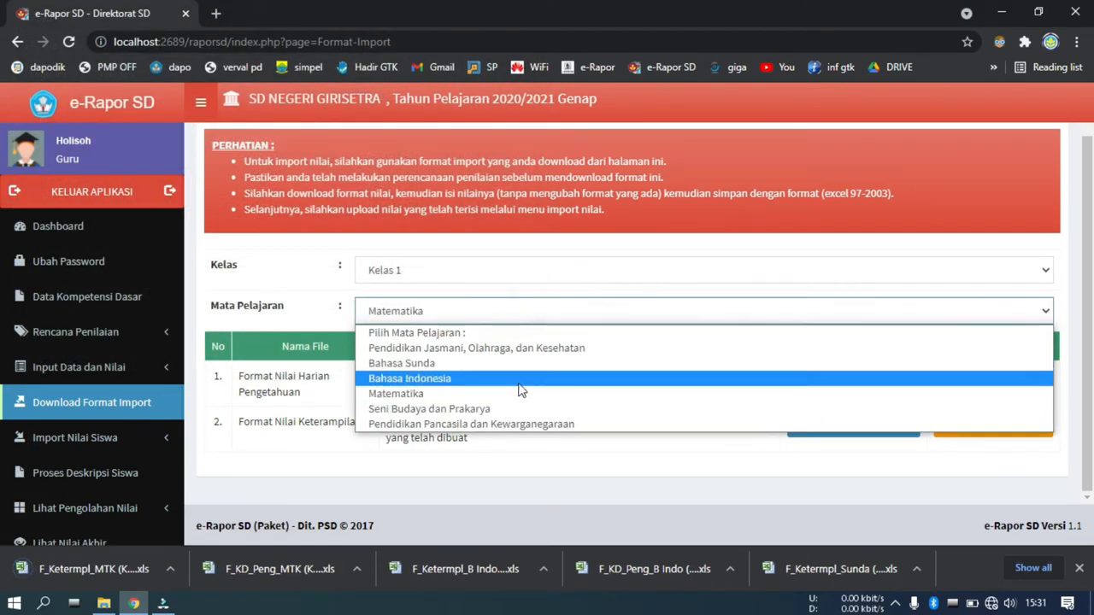
pyautogui.click(517, 410)
pyautogui.click(822, 386)
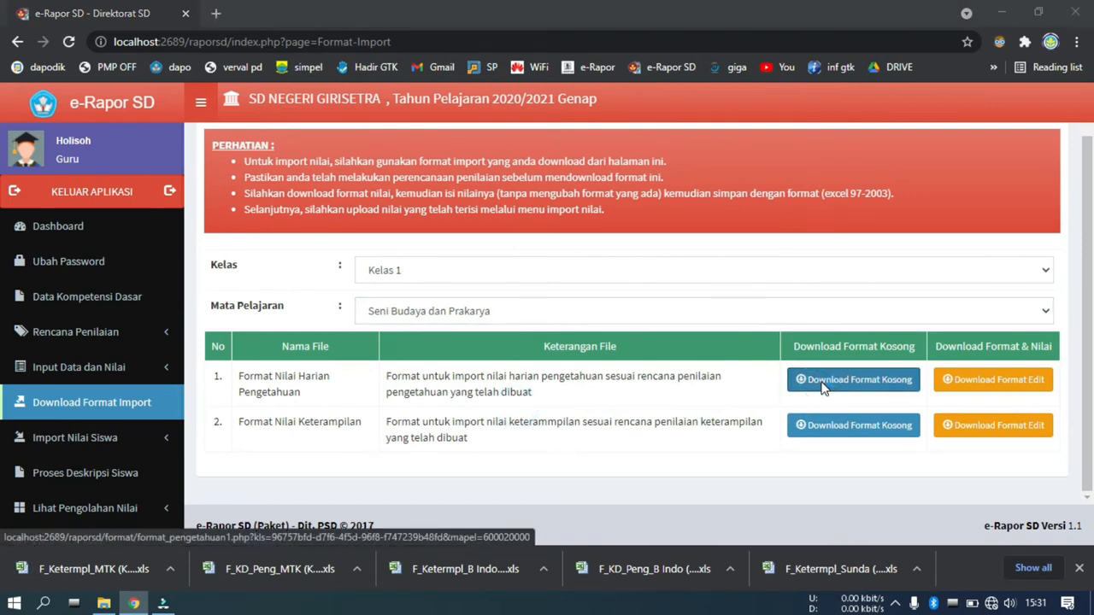
pyautogui.press('Return')
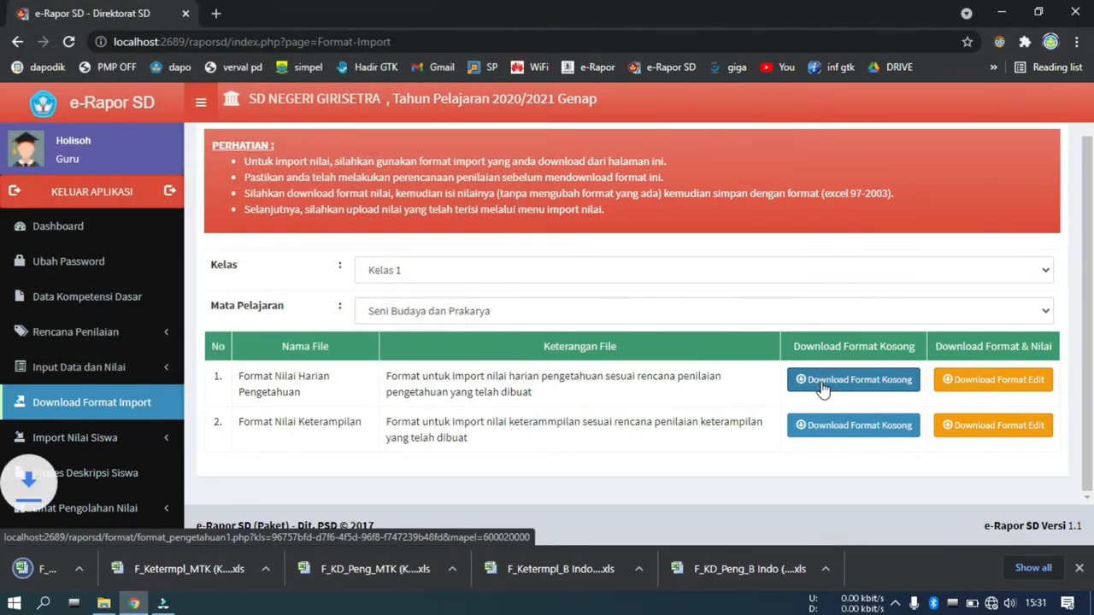
pyautogui.click(843, 426)
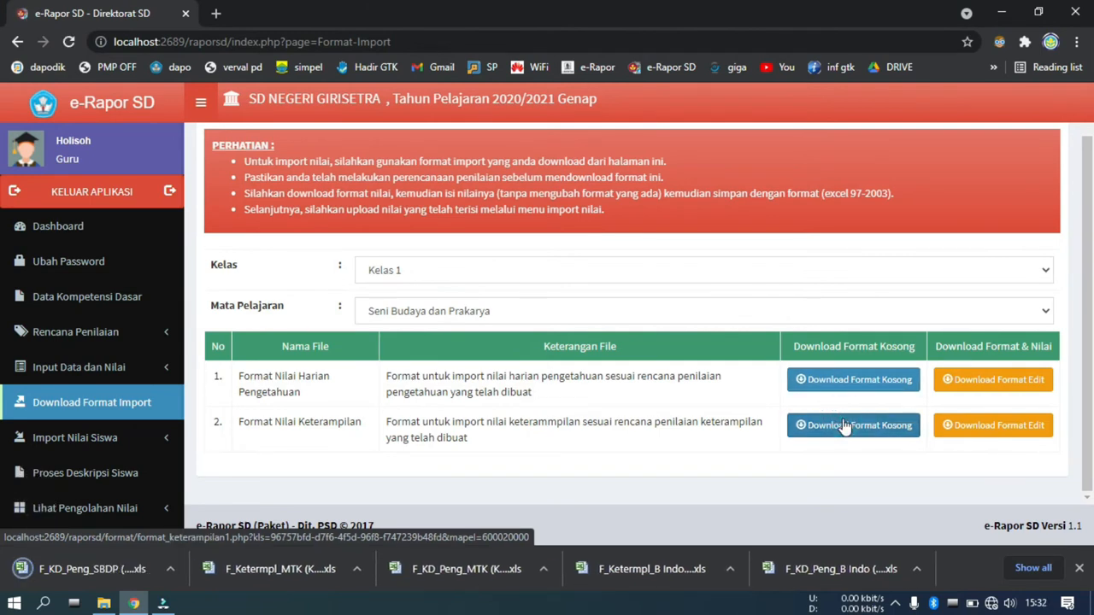
pyautogui.press('Return')
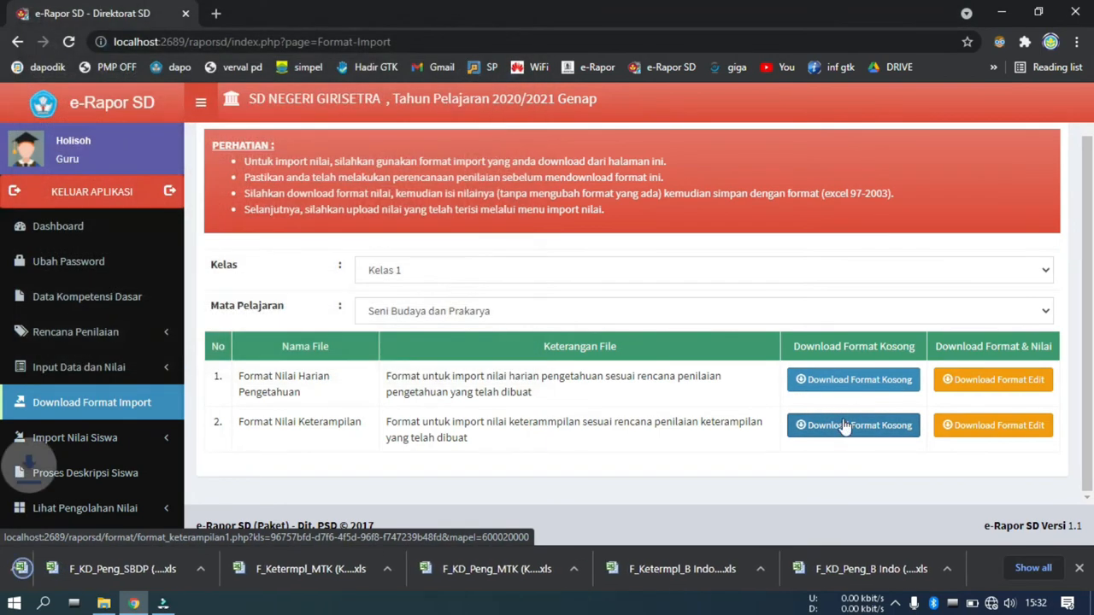
# - Download the blank daily knowledge and skills score formats for Pendidikan Pancasila dan Kewarganegaraan, keeping the suggested file names
pyautogui.click(419, 313)
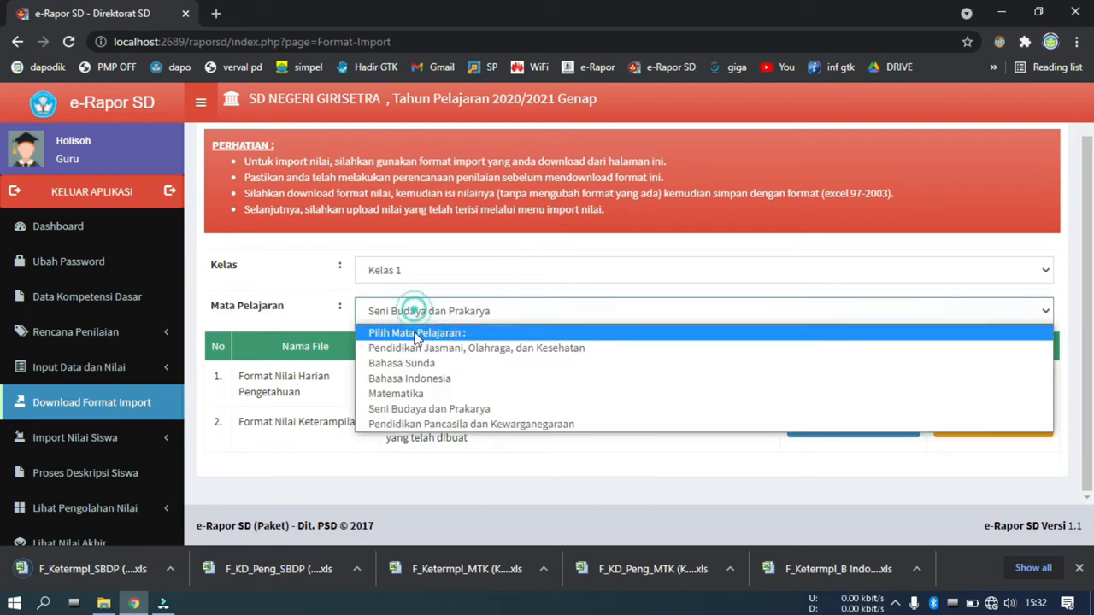
pyautogui.click(419, 423)
pyautogui.click(818, 390)
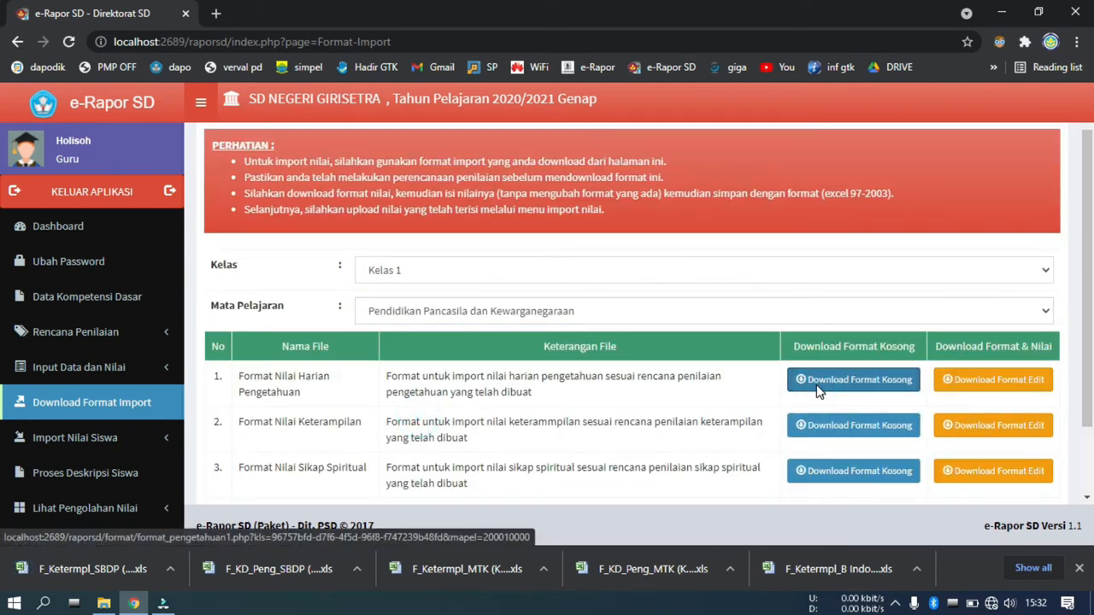
pyautogui.press('Return')
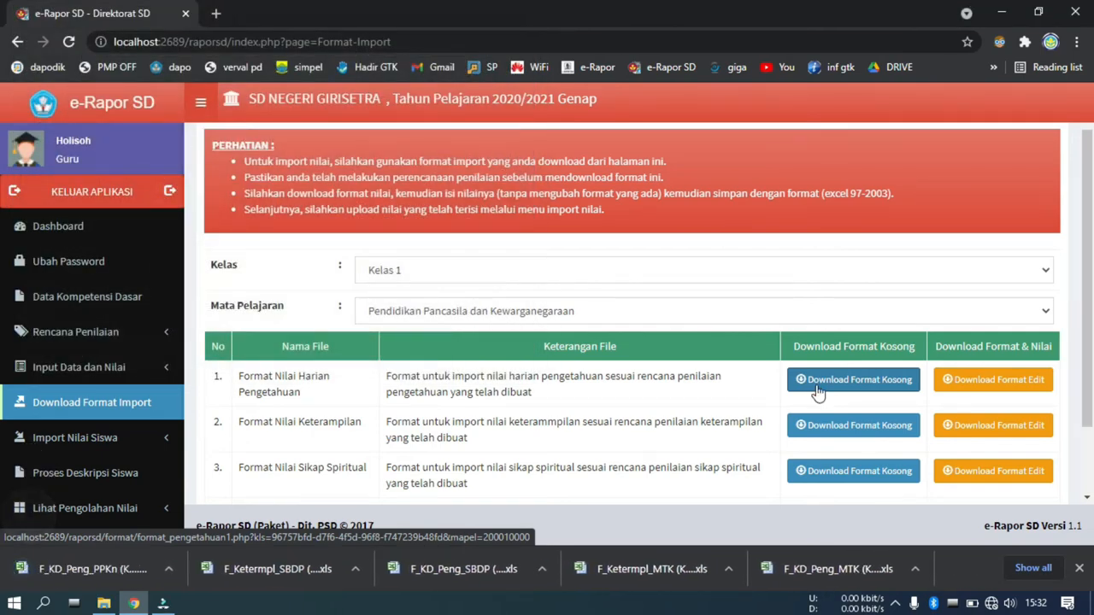
pyautogui.click(837, 422)
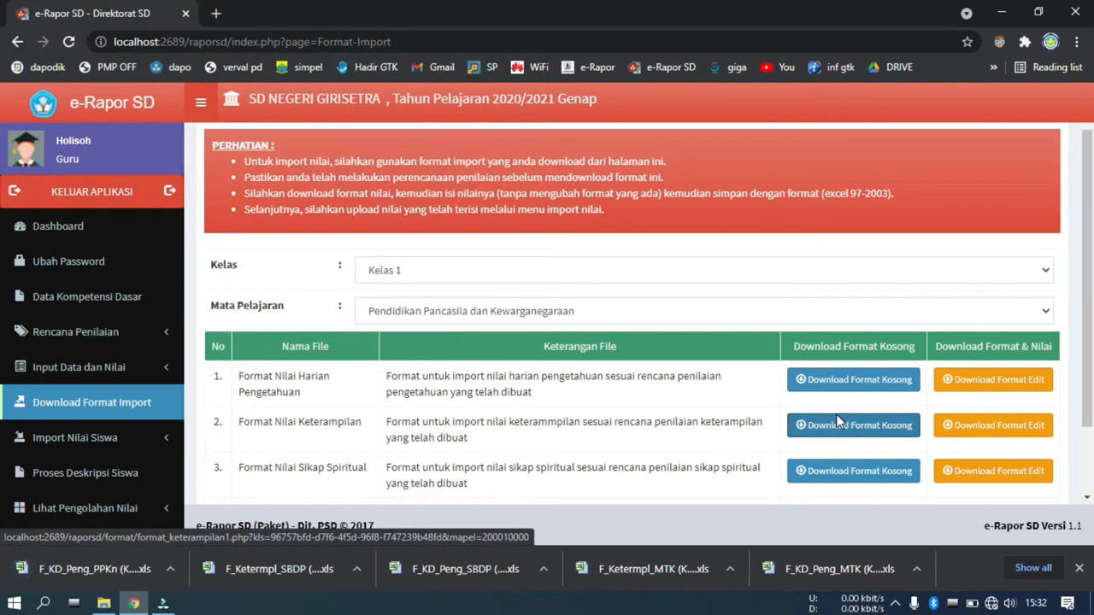
pyautogui.press('Return')
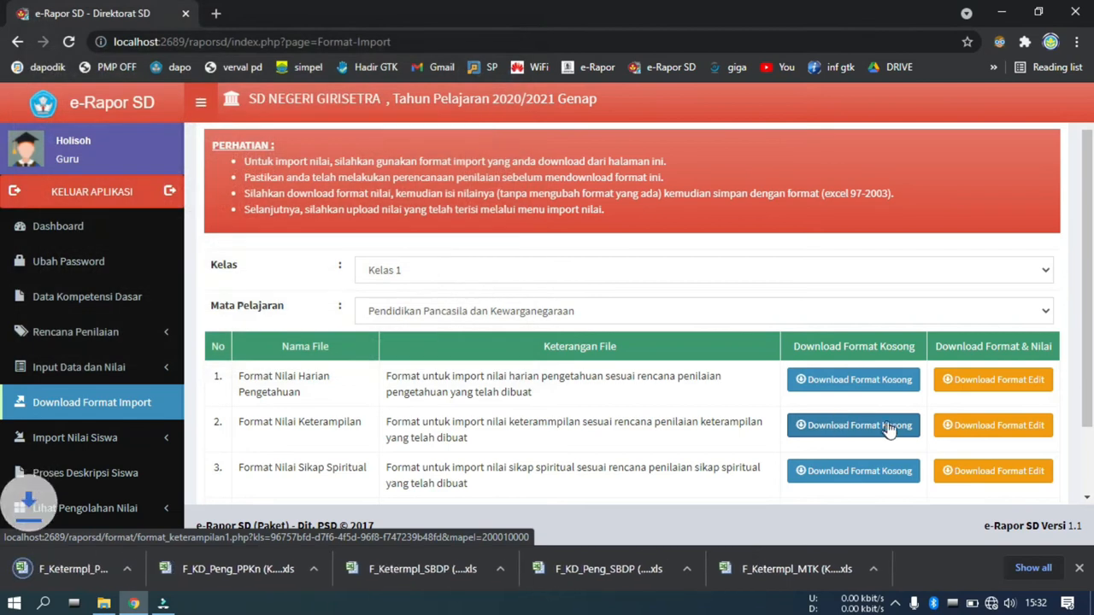
# - Save the Kelas 1 spiritual attitude scores for Pendidikan Jasmani, Olahraga, dan Kesehatan with every rating left at Baik
pyautogui.scroll(-2, 855, 432)
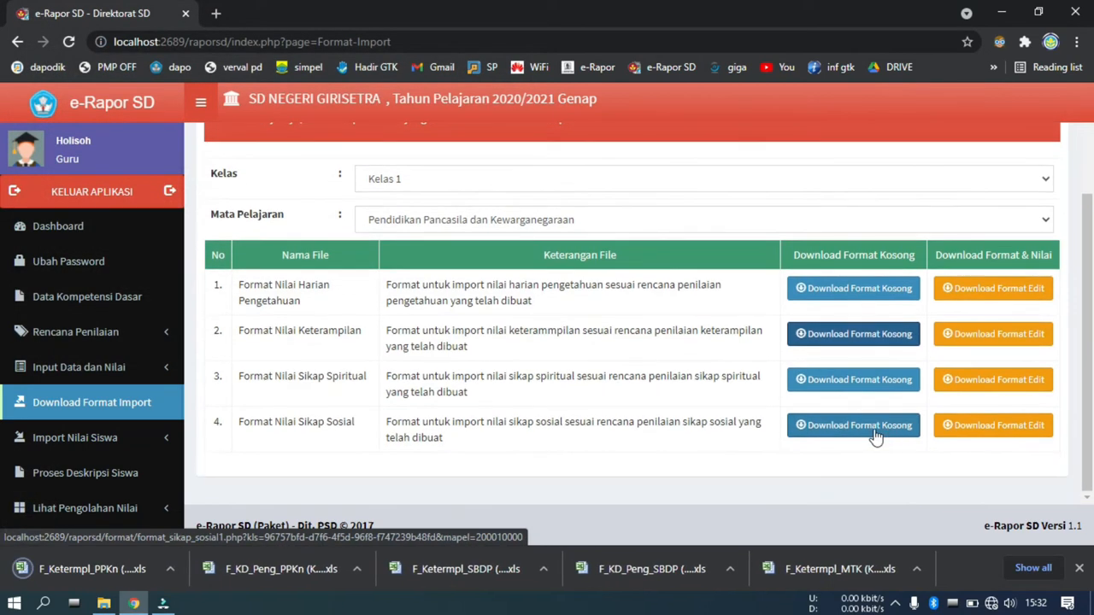
pyautogui.click(102, 385)
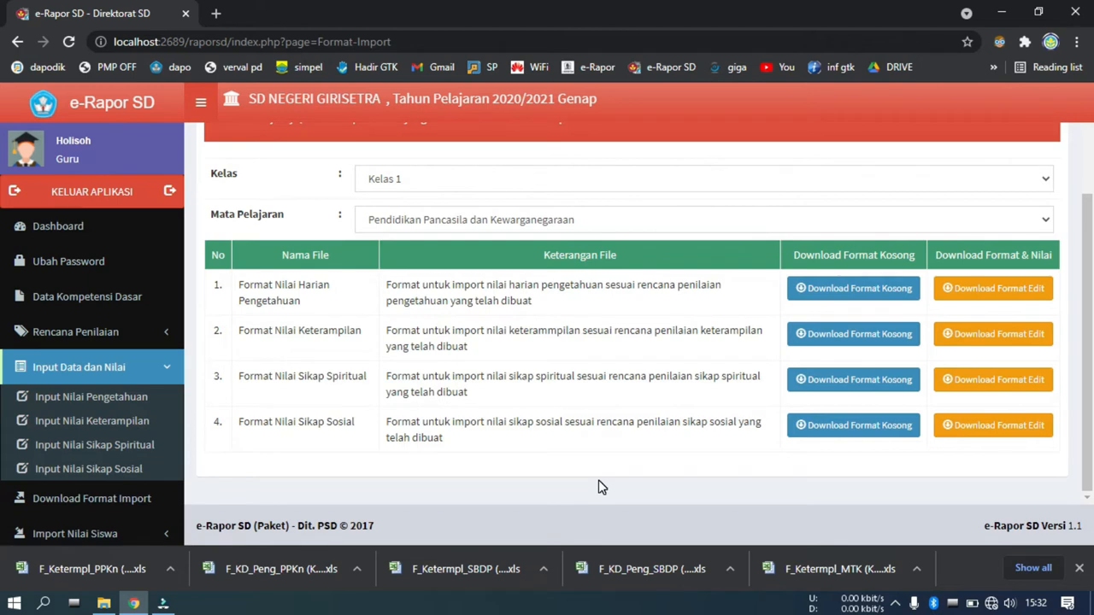
pyautogui.click(119, 454)
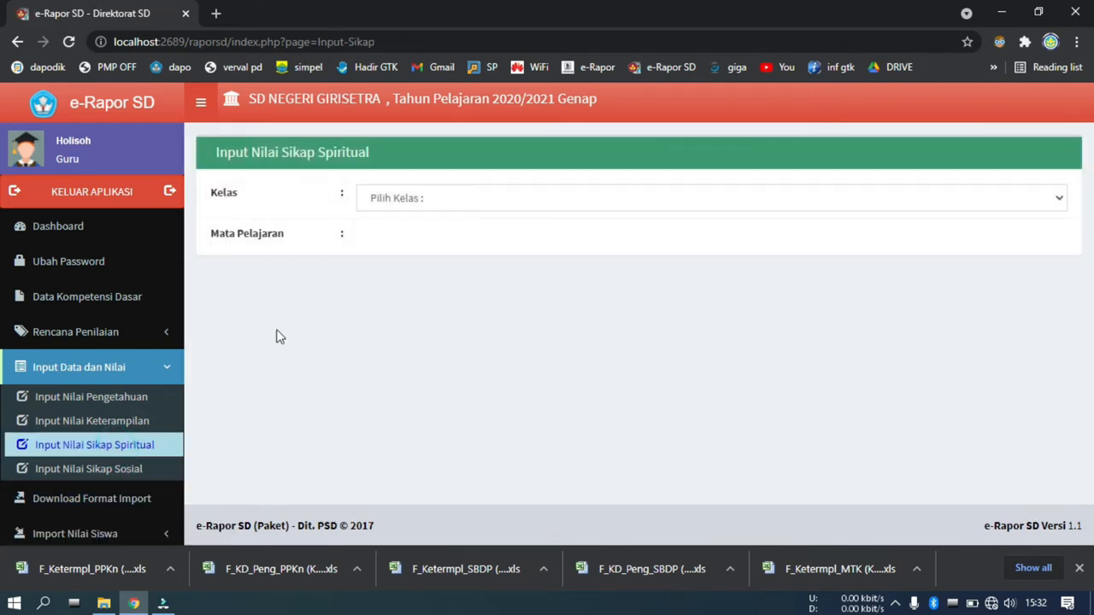
pyautogui.click(399, 203)
pyautogui.click(402, 237)
pyautogui.click(406, 268)
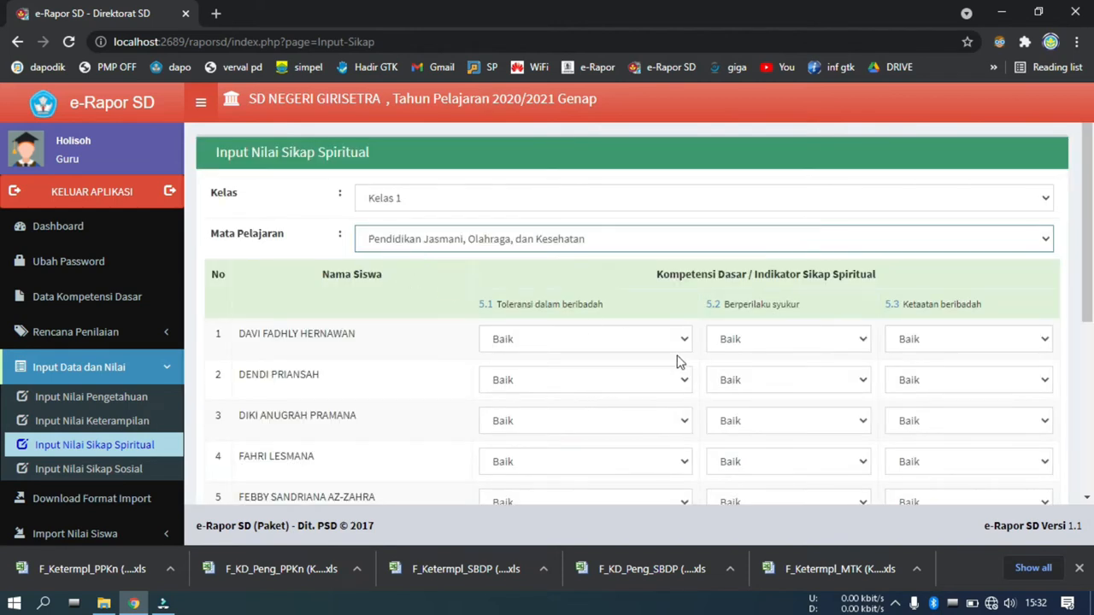
pyautogui.scroll(-4, 692, 371)
pyautogui.click(1033, 438)
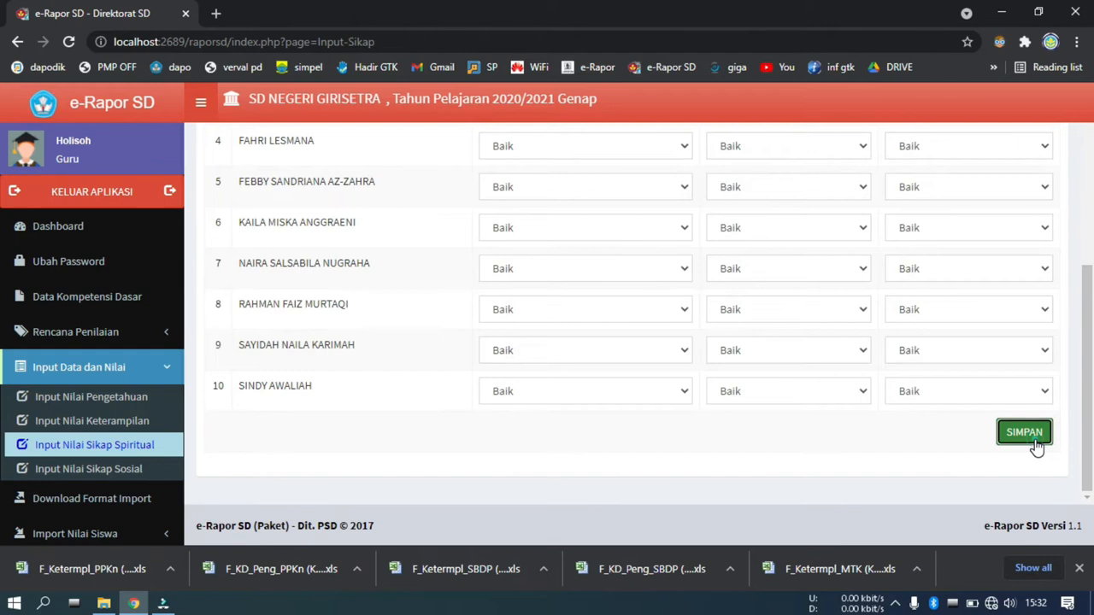
pyautogui.press('Return')
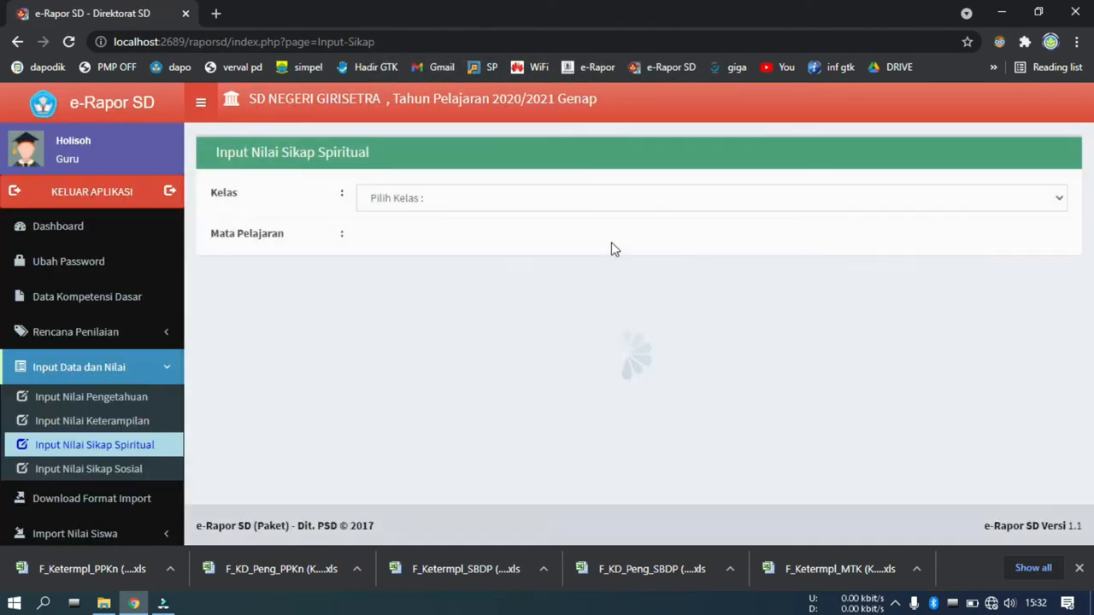
# - Save the Kelas 1 spiritual attitude scores for Bahasa Sunda with the preset ratings
pyautogui.click(436, 209)
pyautogui.click(437, 237)
pyautogui.click(422, 234)
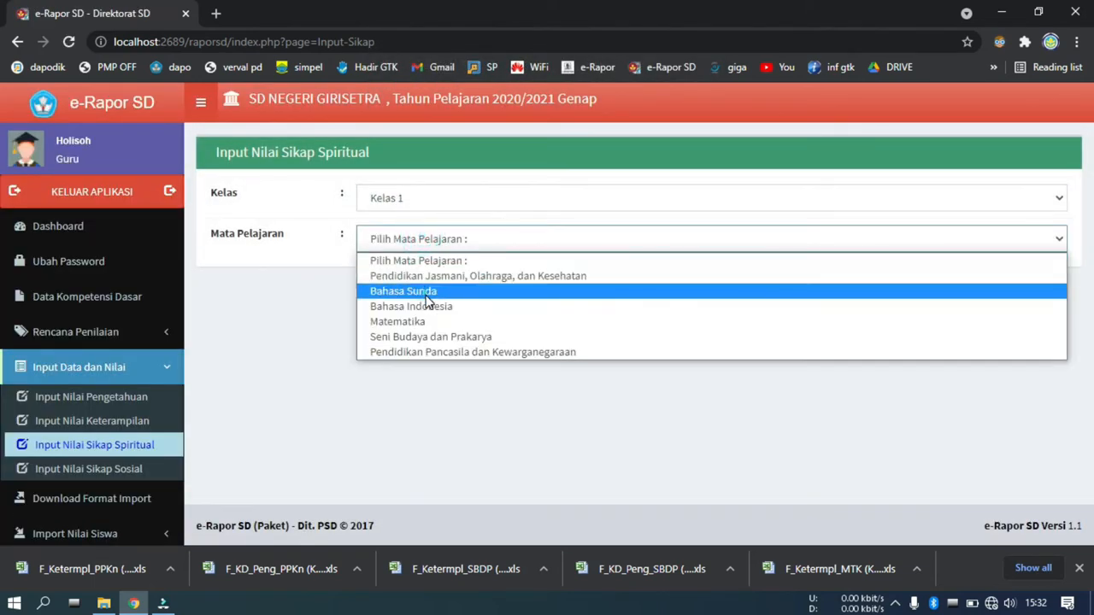
pyautogui.click(402, 291)
pyautogui.scroll(-4, 975, 406)
pyautogui.click(1001, 434)
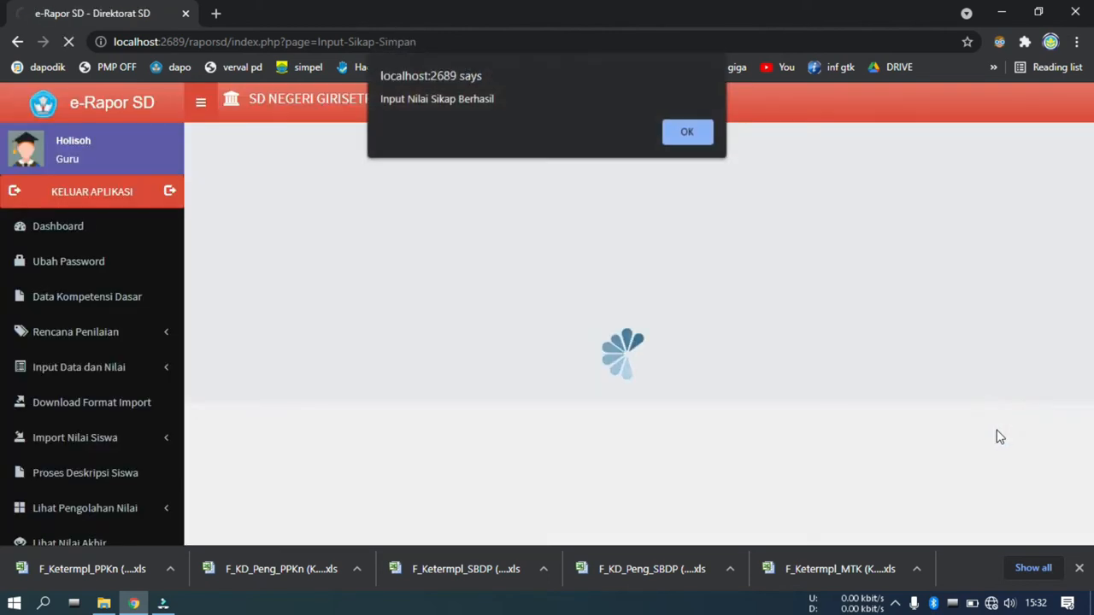
pyautogui.press('Return')
# - Check the Kelas 1 spiritual attitude score tables for Bahasa Indonesia, Matematika, and Seni Budaya dan Prakarya
pyautogui.click(431, 204)
pyautogui.click(428, 236)
pyautogui.click(423, 240)
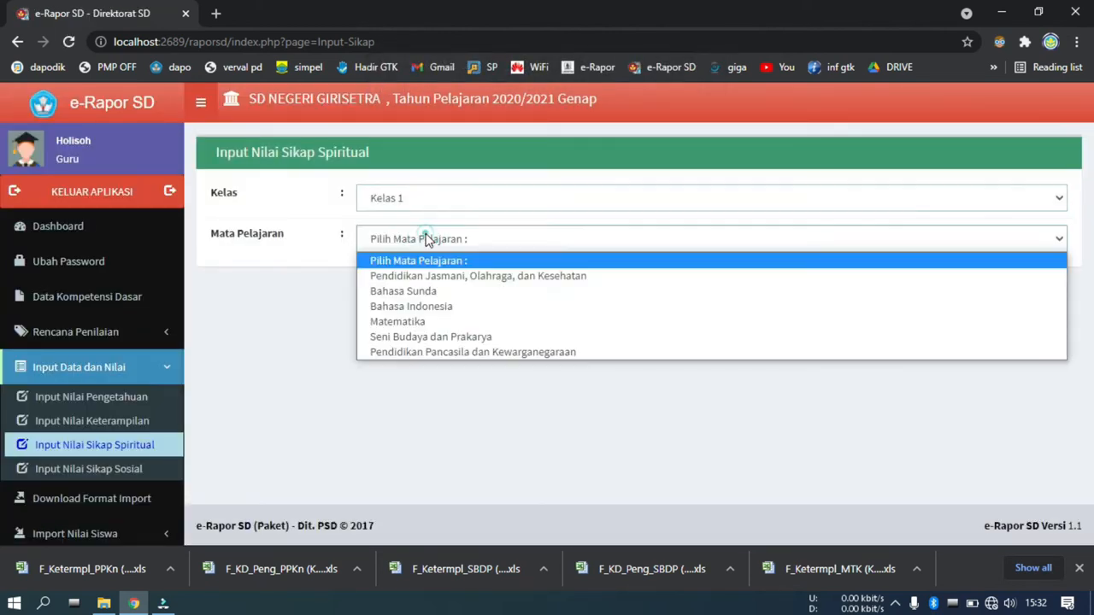
pyautogui.click(430, 303)
pyautogui.scroll(-2, 863, 389)
pyautogui.scroll(2, 863, 389)
pyautogui.click(451, 241)
pyautogui.click(440, 323)
pyautogui.click(422, 241)
pyautogui.click(424, 337)
# - Save the Kelas 1 spiritual attitude scores for Pendidikan Pancasila dan Kewarganegaraan with every rating left at Baik
pyautogui.click(431, 245)
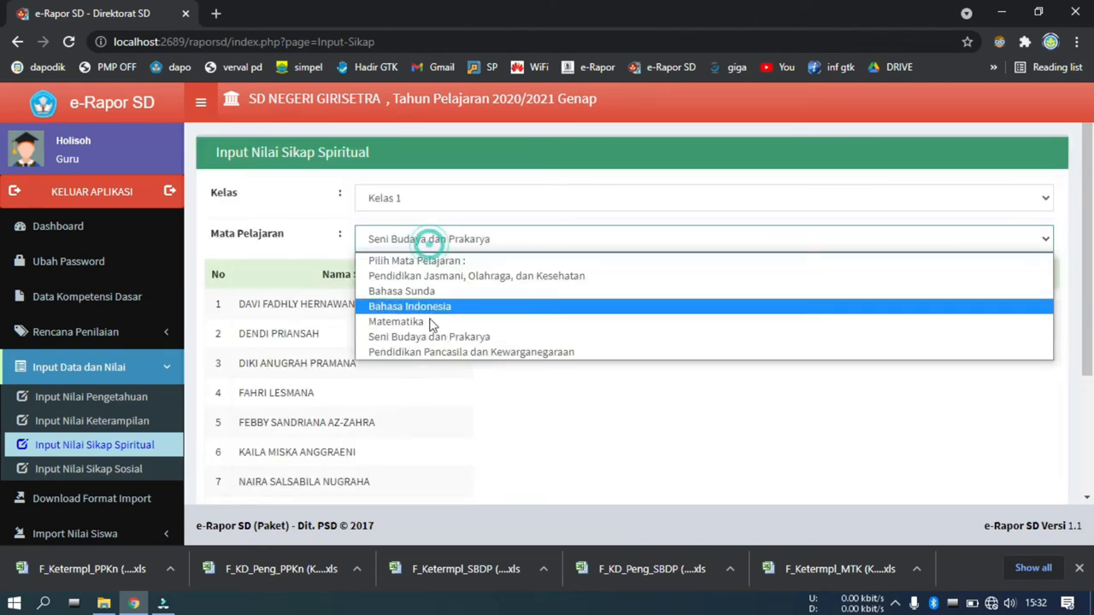
pyautogui.click(435, 357)
pyautogui.scroll(-5, 451, 362)
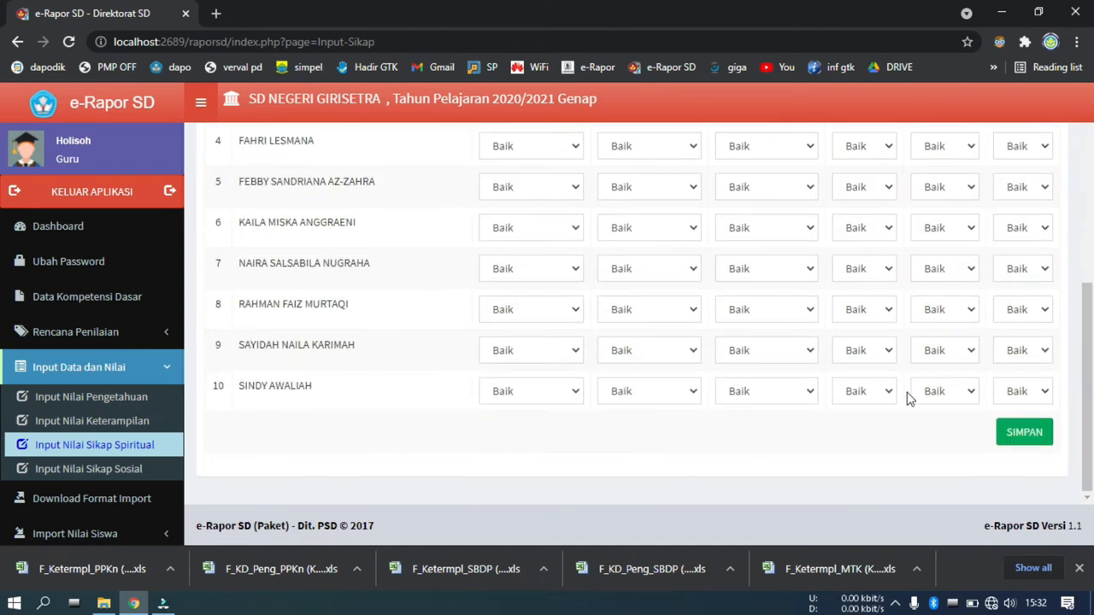
pyautogui.click(1011, 436)
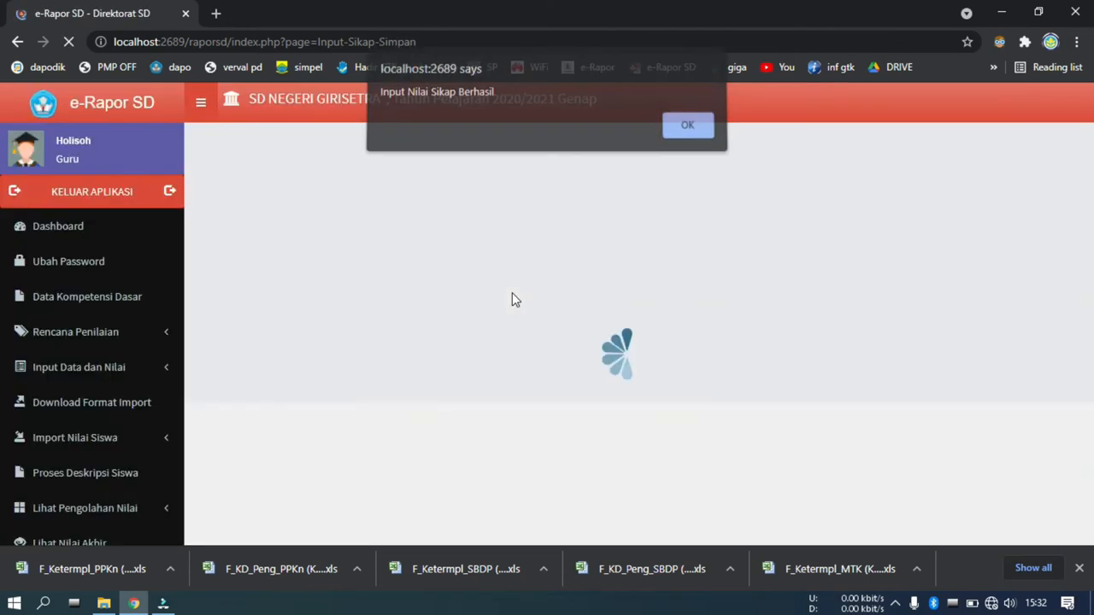
pyautogui.press('Return')
# - Save the Kelas 1 social attitude scores for Pendidikan Jasmani, Olahraga, dan Kesehatan with every rating left at Baik
pyautogui.click(128, 468)
pyautogui.click(417, 199)
pyautogui.click(427, 237)
pyautogui.click(430, 241)
pyautogui.click(430, 277)
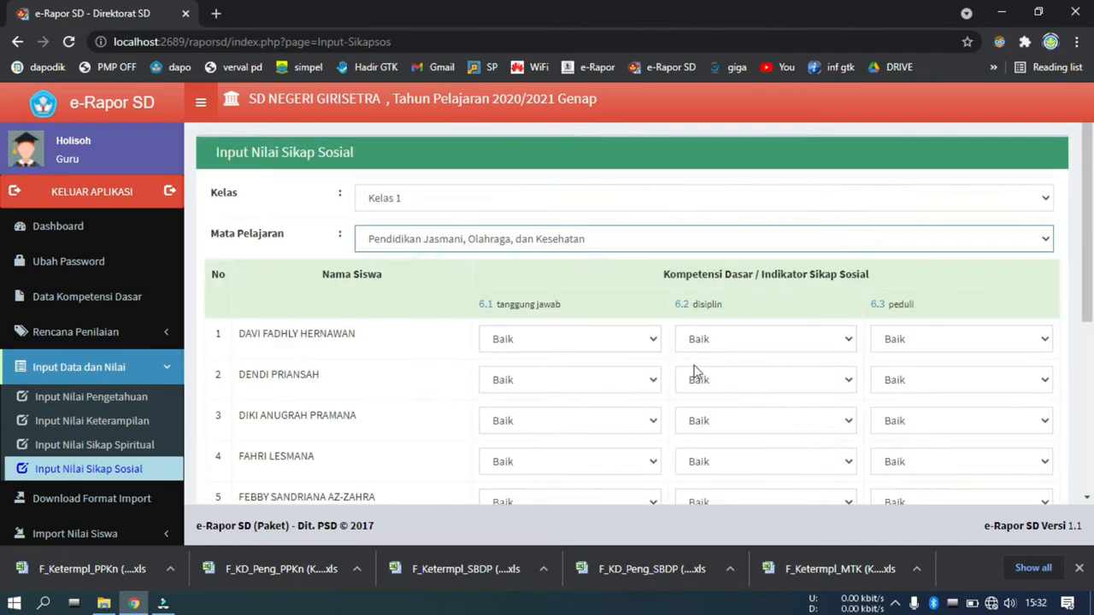
pyautogui.scroll(-5, 701, 373)
pyautogui.click(1012, 433)
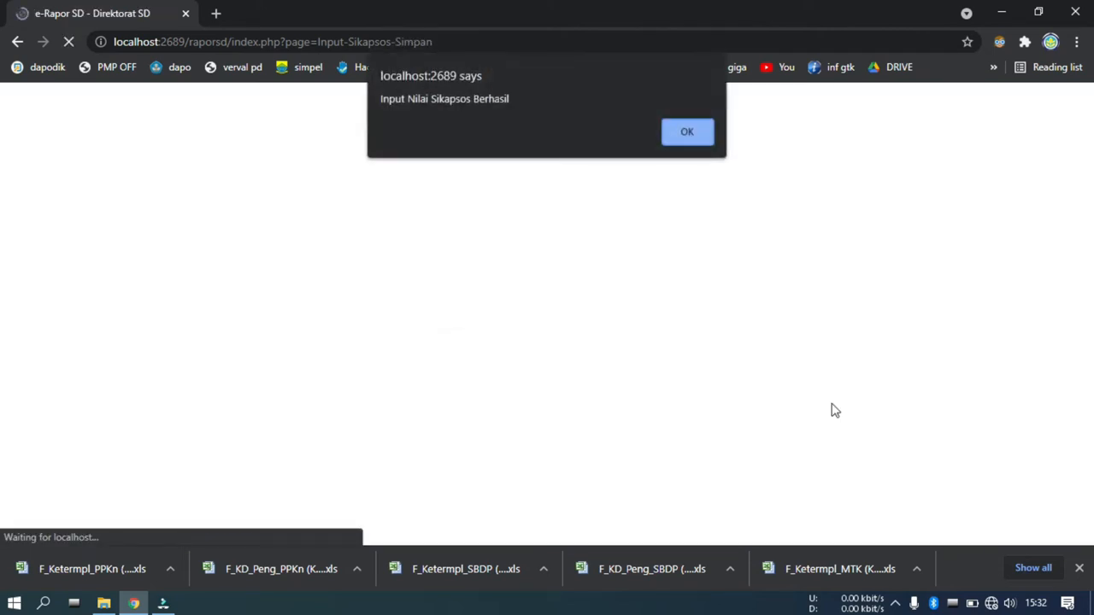
pyautogui.press('Return')
# - Save the Kelas 1 social attitude scores for Bahasa Sunda with the preset ratings
pyautogui.click(457, 202)
pyautogui.click(460, 241)
pyautogui.click(453, 237)
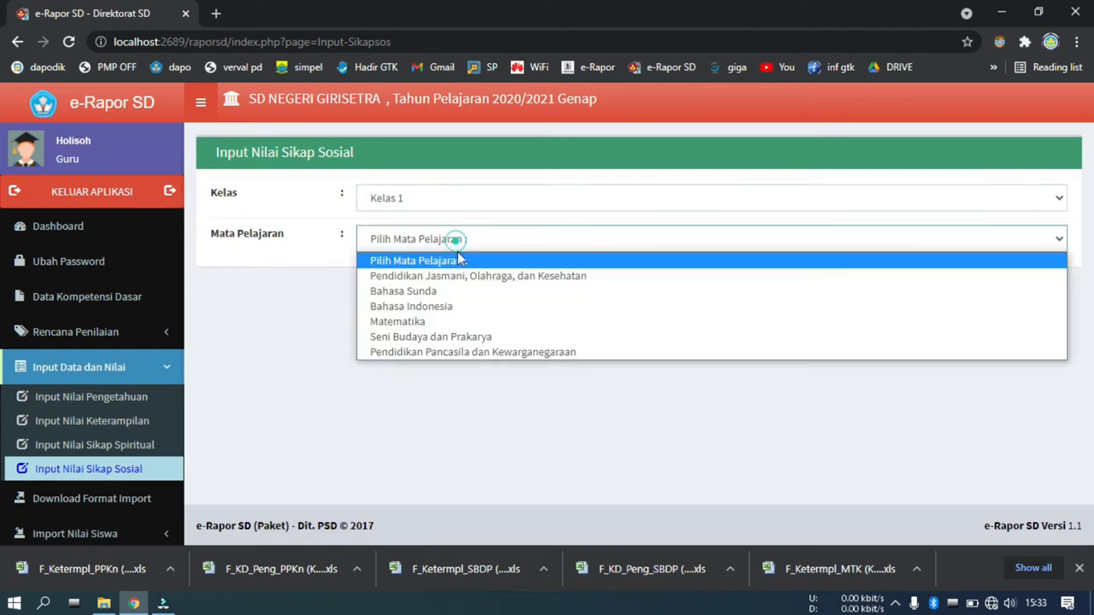
pyautogui.click(431, 285)
pyautogui.scroll(-1, 867, 389)
pyautogui.scroll(-5, 868, 389)
pyautogui.click(1019, 431)
pyautogui.press('Return')
# - Check the Kelas 1 social attitude score tables for Bahasa Indonesia, Matematika, and Seni Budaya dan Prakarya
pyautogui.click(427, 205)
pyautogui.click(428, 236)
pyautogui.click(419, 243)
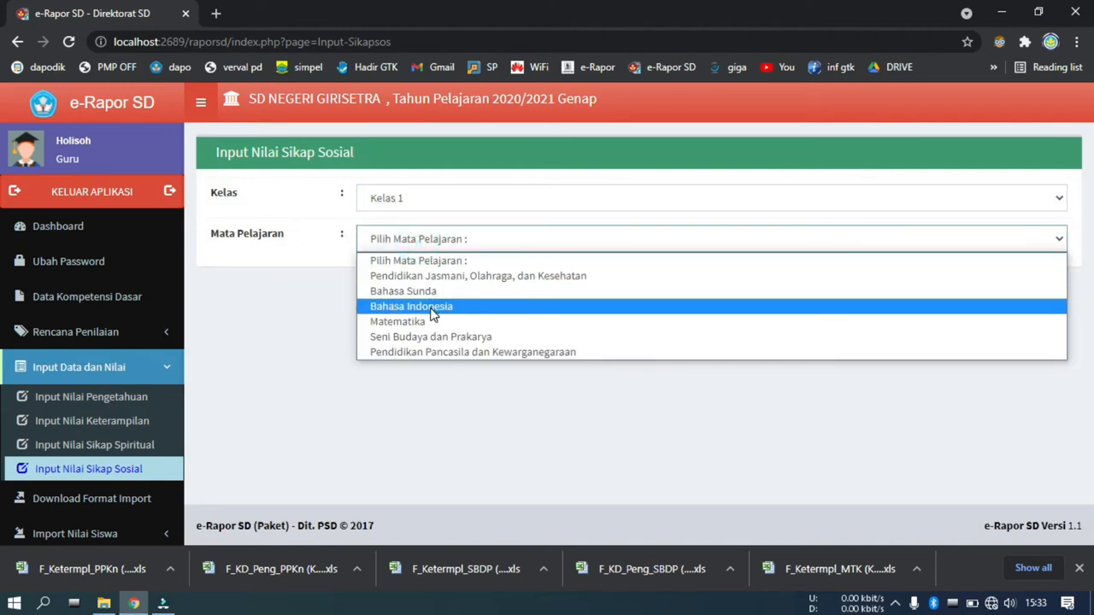
pyautogui.click(431, 308)
pyautogui.scroll(-2, 468, 292)
pyautogui.scroll(2, 468, 292)
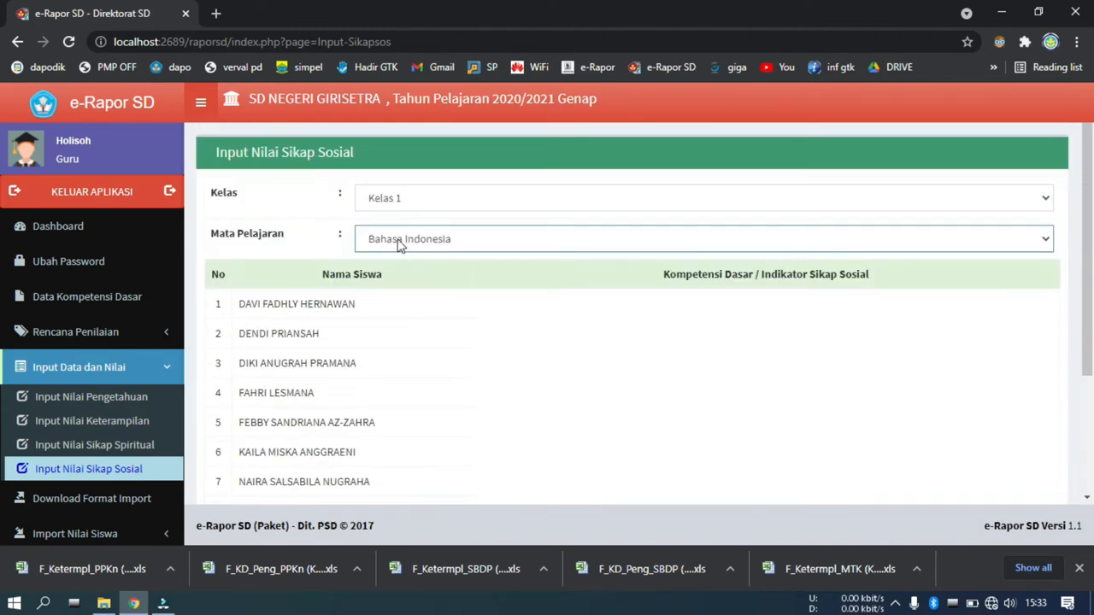
pyautogui.click(398, 242)
pyautogui.click(398, 319)
pyautogui.click(400, 242)
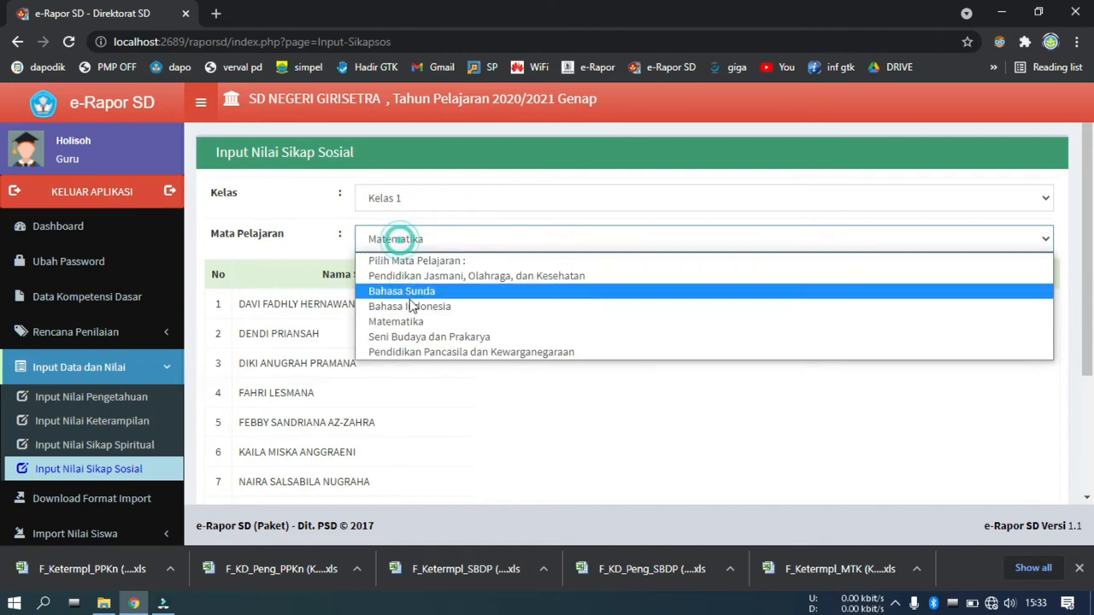
pyautogui.click(419, 339)
# - Save the Kelas 1 social attitude scores for Pendidikan Pancasila dan Kewarganegaraan with the preset ratings
pyautogui.click(419, 242)
pyautogui.click(434, 352)
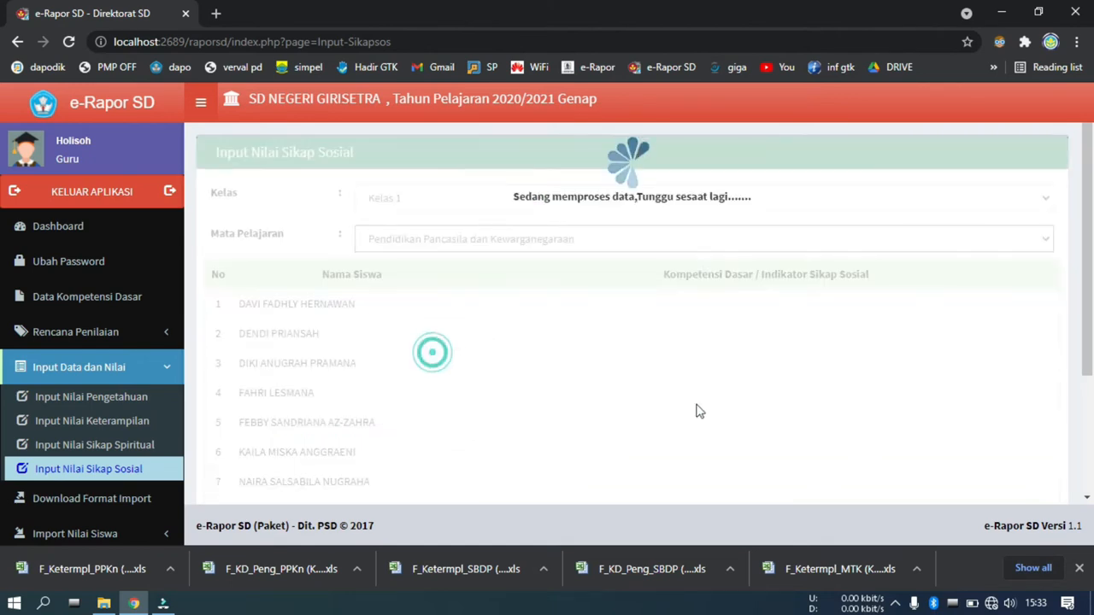
pyautogui.scroll(-5, 855, 436)
pyautogui.click(1005, 438)
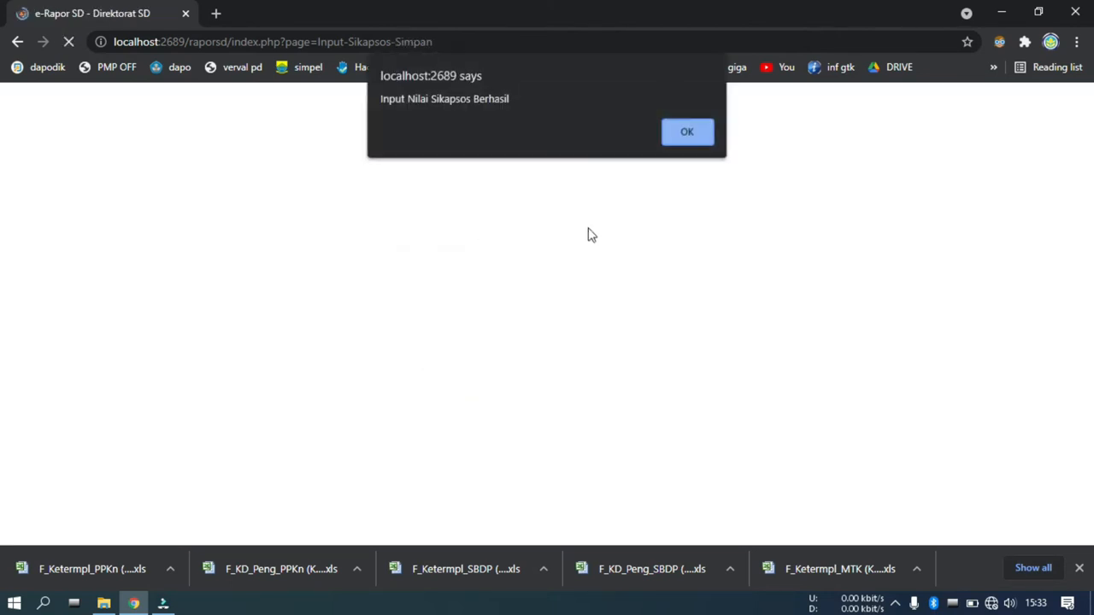
pyautogui.press('Return')
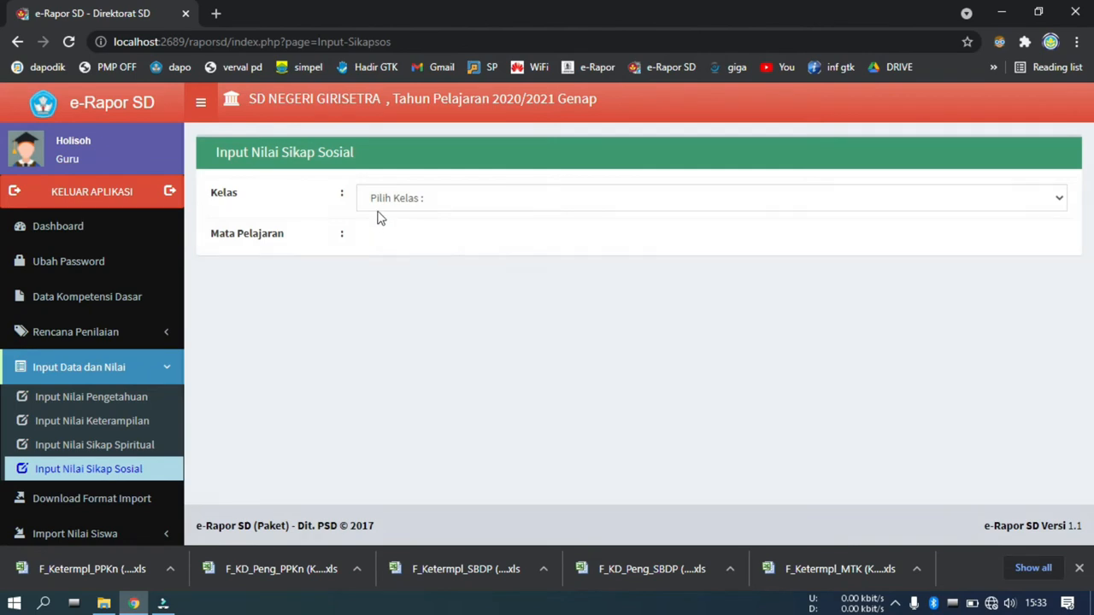
# - Switch to File Explorer and open the F_KD_Peng_PJOK (Kelas 1) workbook from the Downloads folder in Excel
pyautogui.click(103, 602)
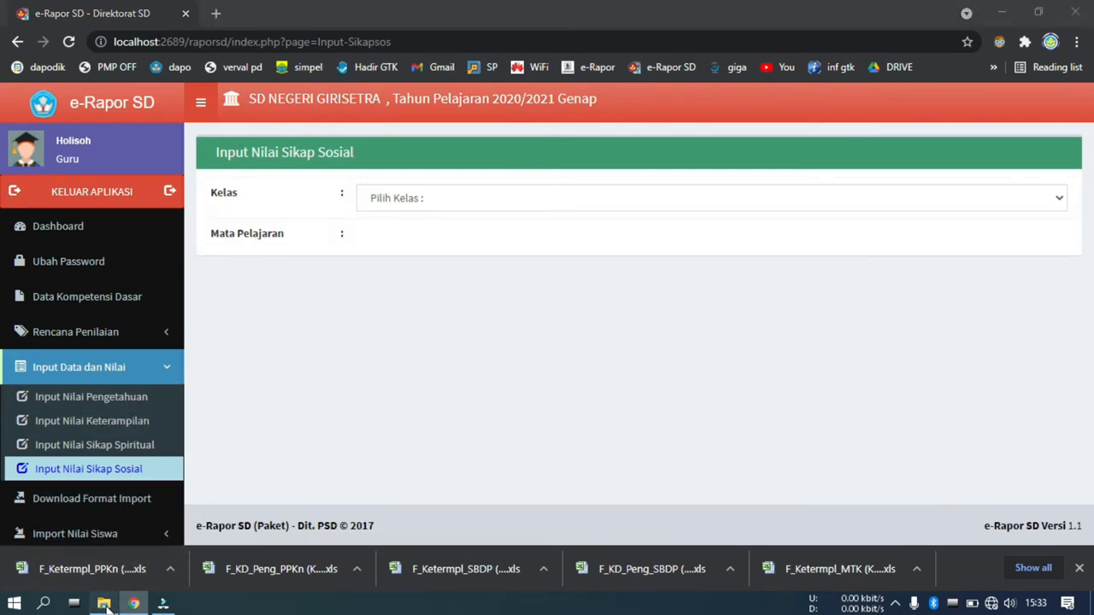
pyautogui.click(119, 123)
pyautogui.click(119, 123)
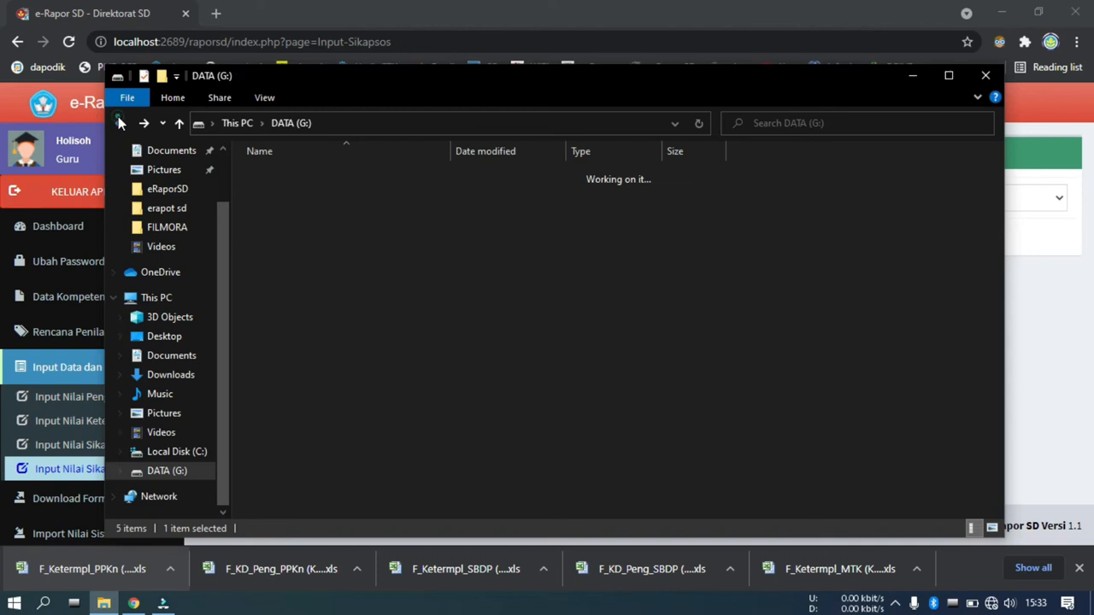
pyautogui.click(119, 123)
pyautogui.scroll(2, 181, 228)
pyautogui.click(172, 224)
pyautogui.click(171, 202)
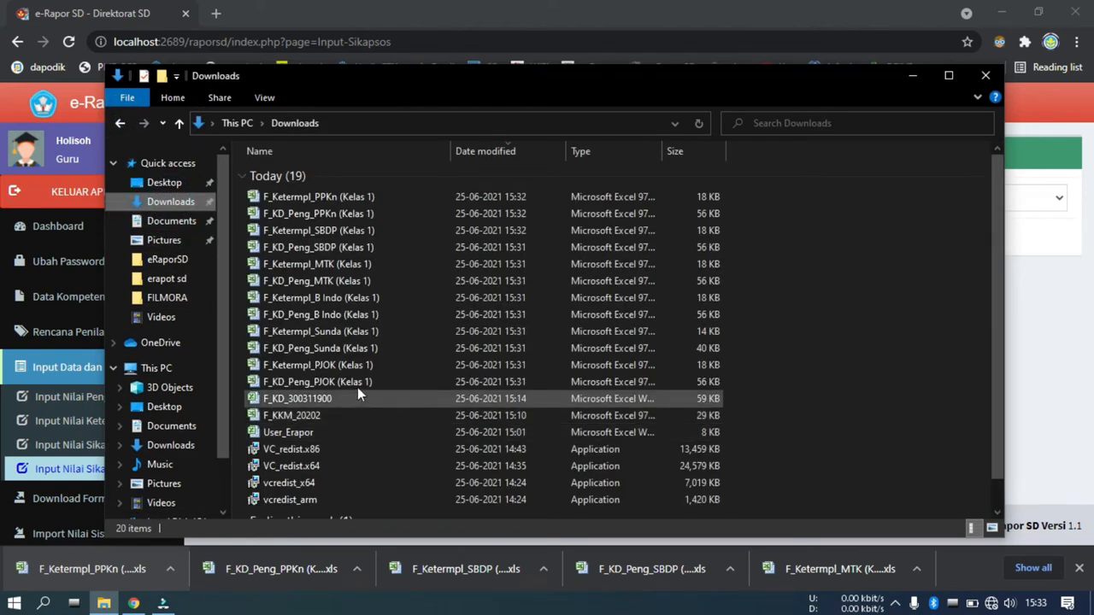
pyautogui.click(356, 385)
pyautogui.doubleClick(356, 385)
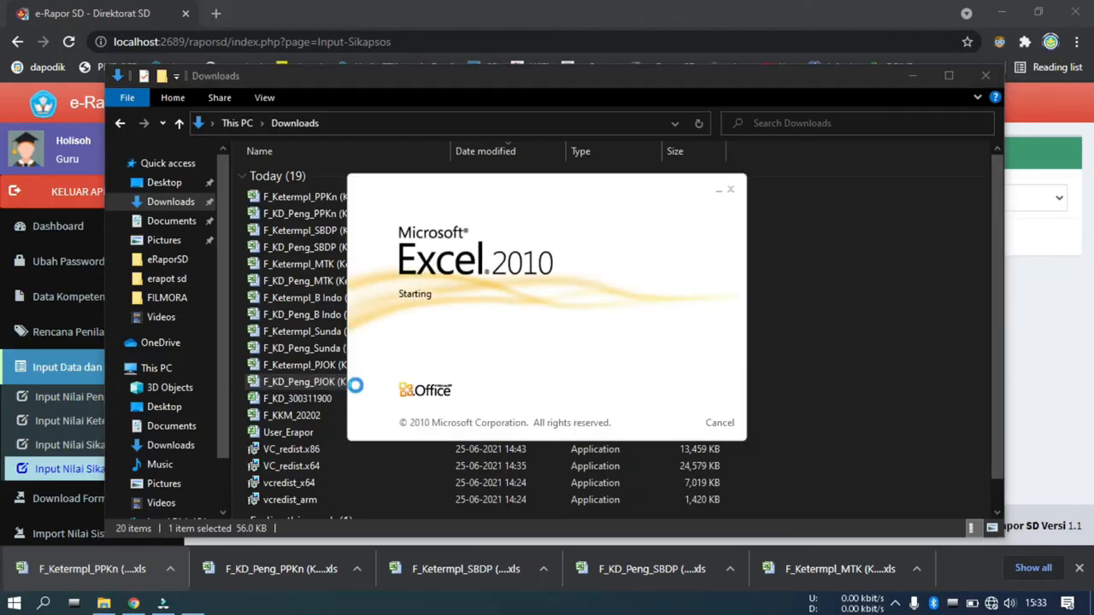
# - Enter a score of 80 in H6, fill it down the Nilai column to row 95, and check the filled rows
pyautogui.click(716, 260)
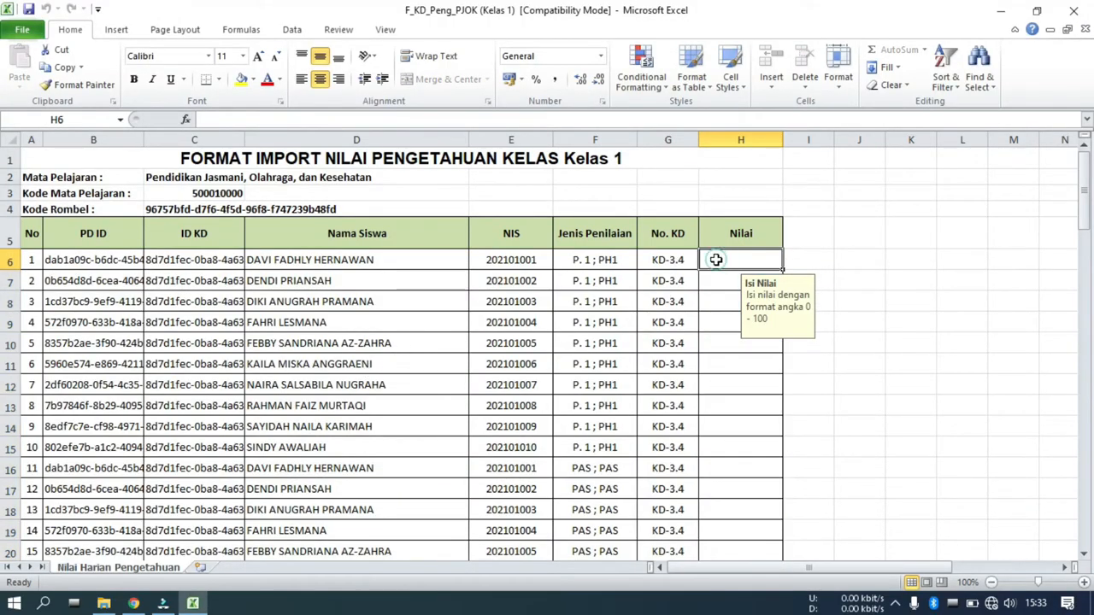
pyautogui.write('80')
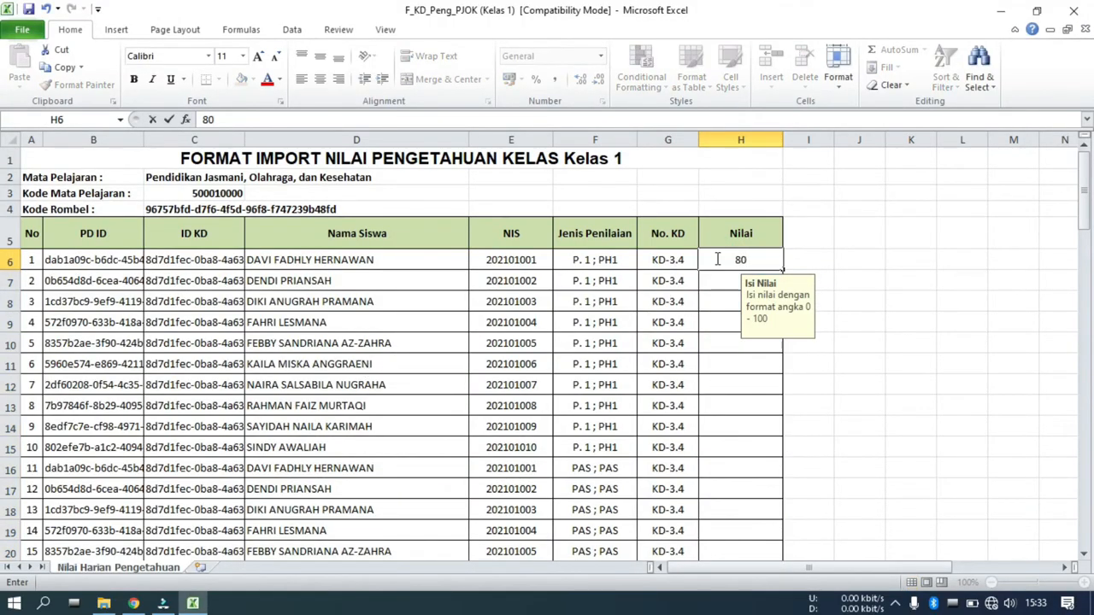
pyautogui.press('Return')
pyautogui.click(715, 259)
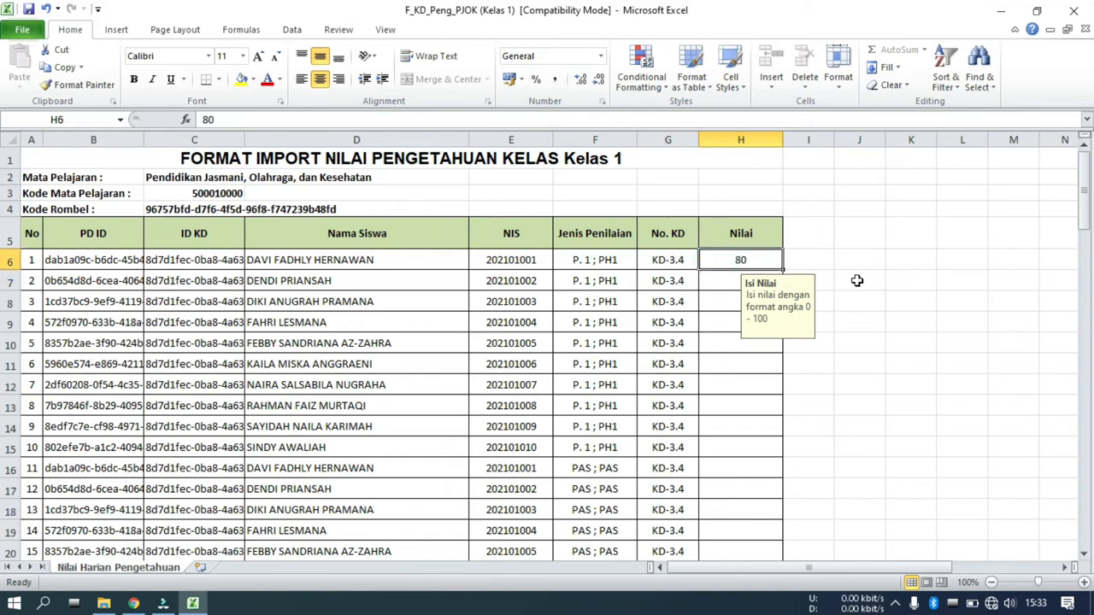
pyautogui.moveTo(775, 272); pyautogui.dragTo(776, 532)
pyautogui.scroll(3, 834, 484)
pyautogui.scroll(20, 834, 483)
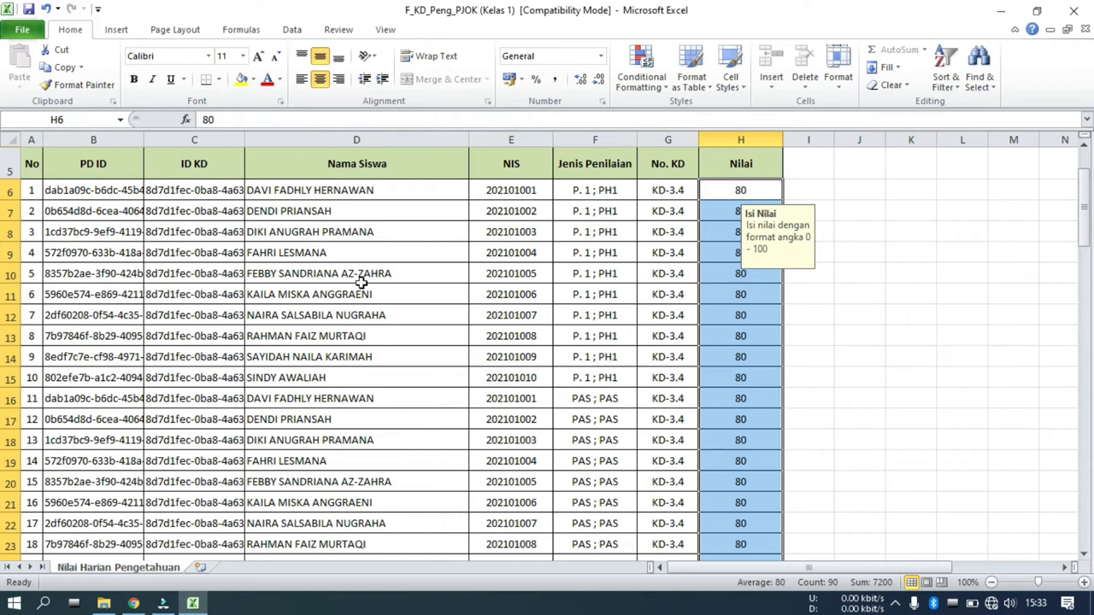
pyautogui.scroll(-1, 385, 389)
pyautogui.scroll(-12, 386, 389)
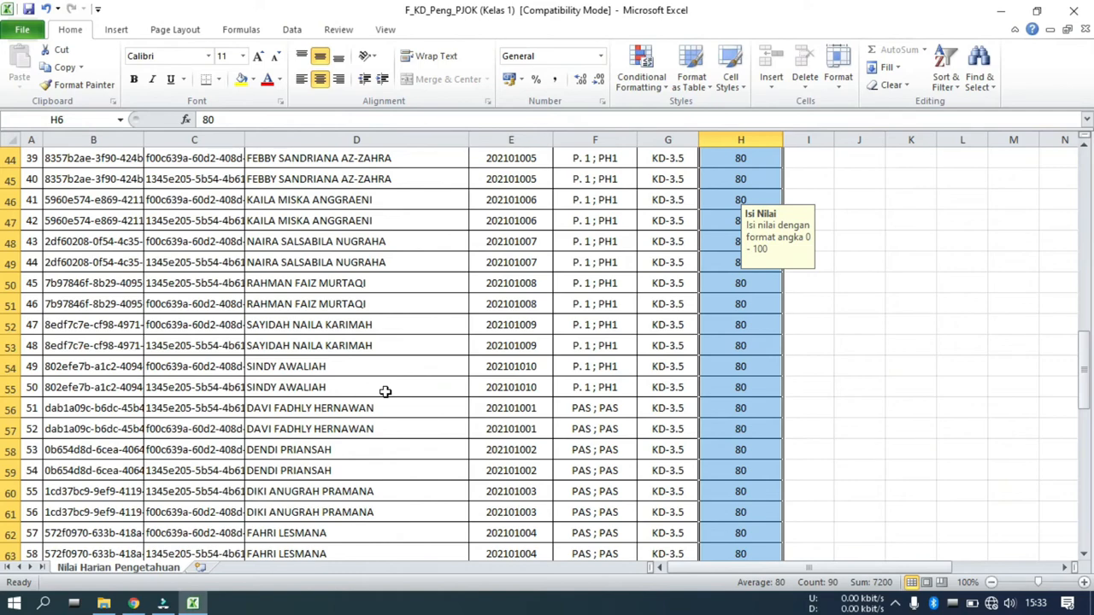
pyautogui.scroll(8, 385, 392)
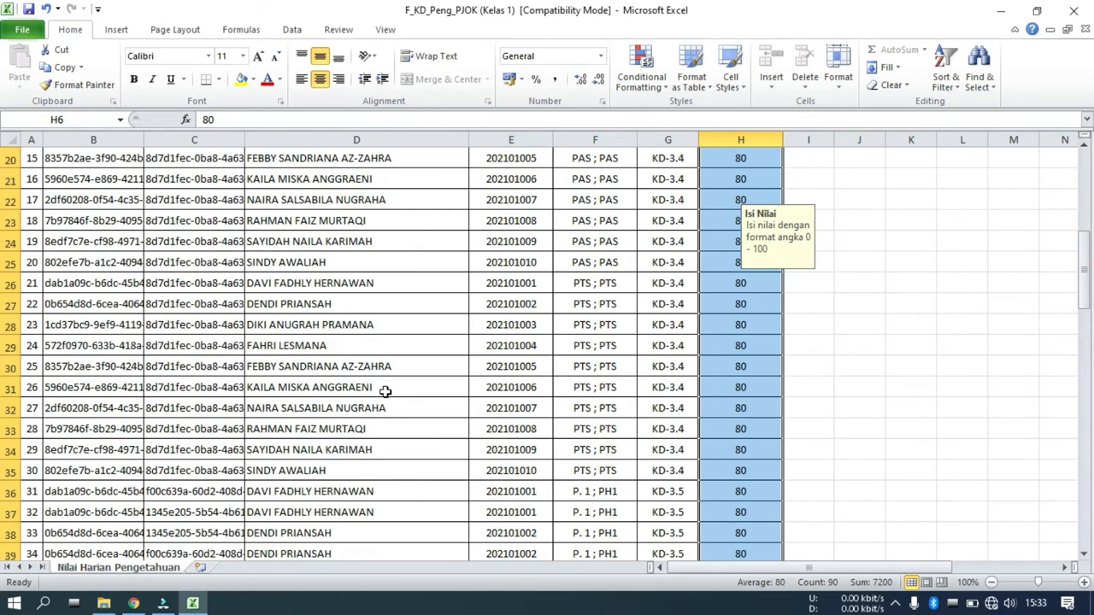
pyautogui.scroll(-20, 385, 392)
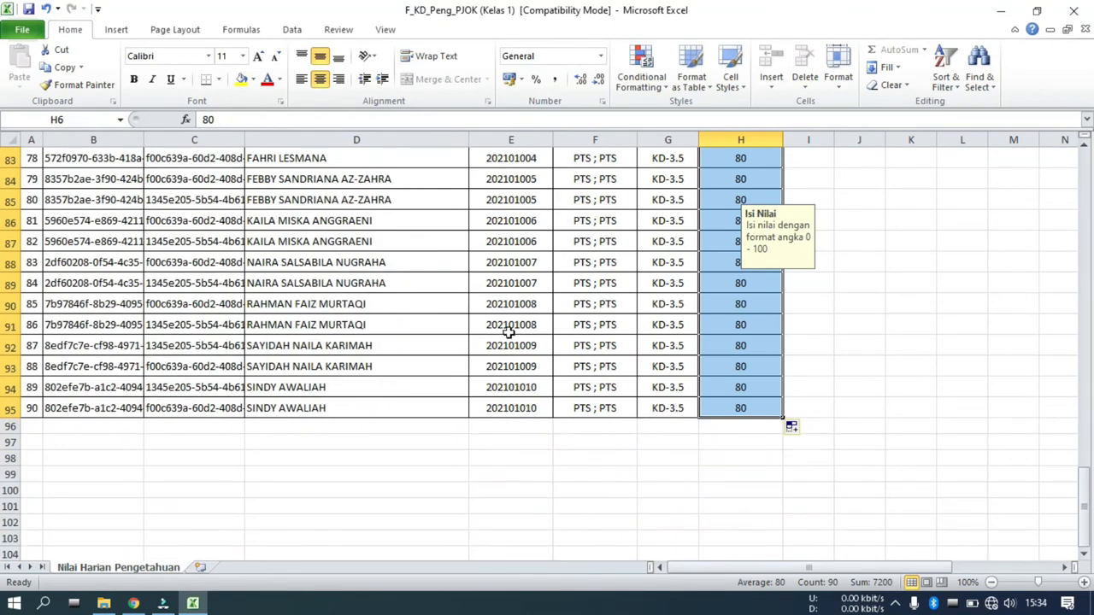
# - Close the PJOK knowledge score workbook and open F_Ketermpl_PJOK (Kelas 1) from the Downloads folder
pyautogui.click(1070, 10)
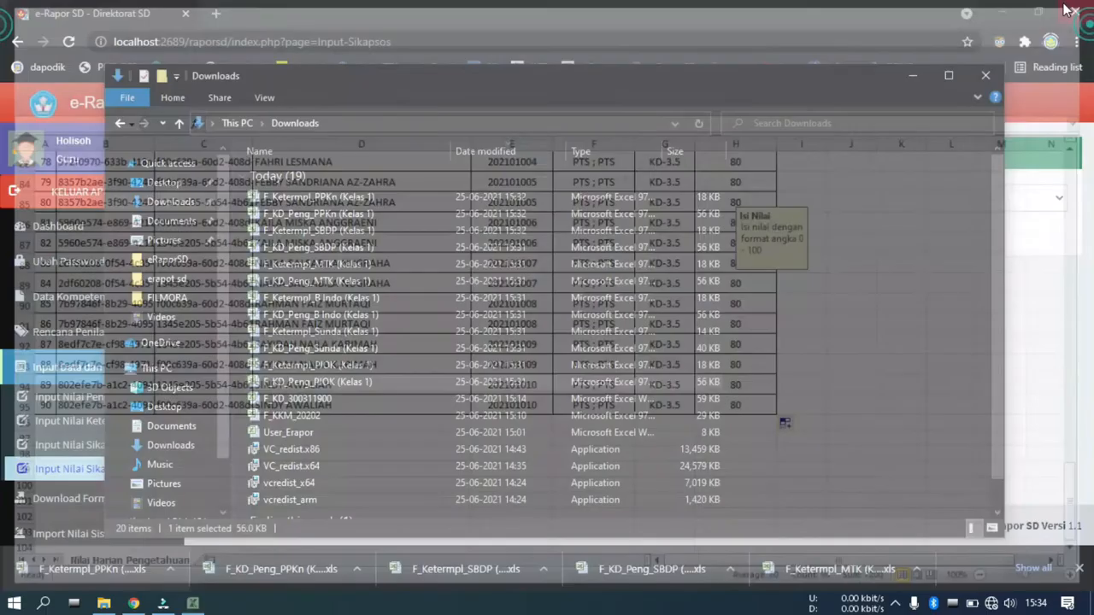
pyautogui.click(356, 393)
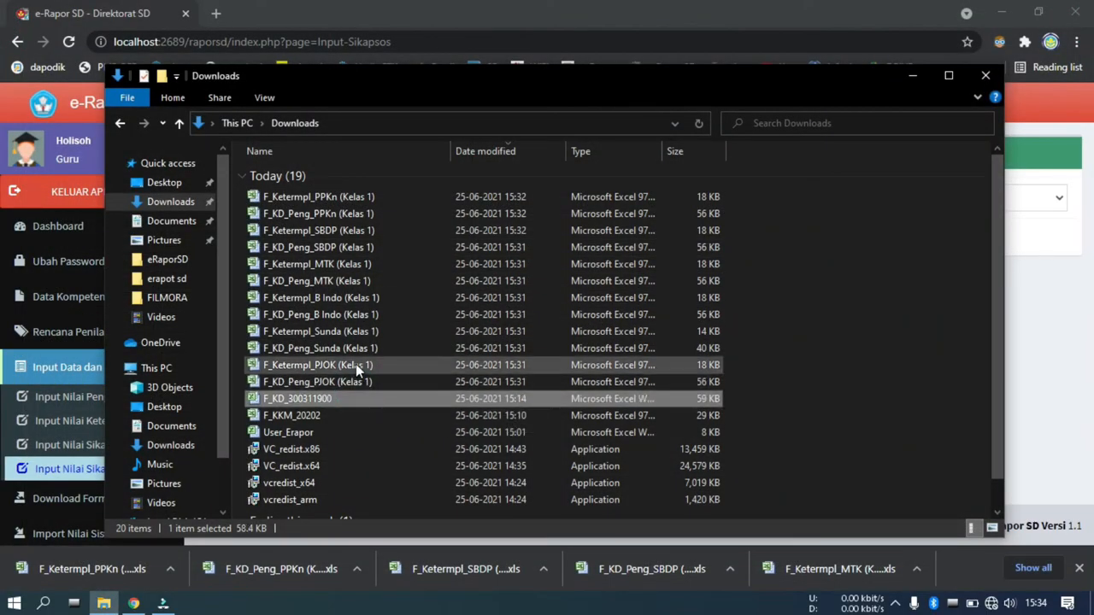
pyautogui.doubleClick(356, 364)
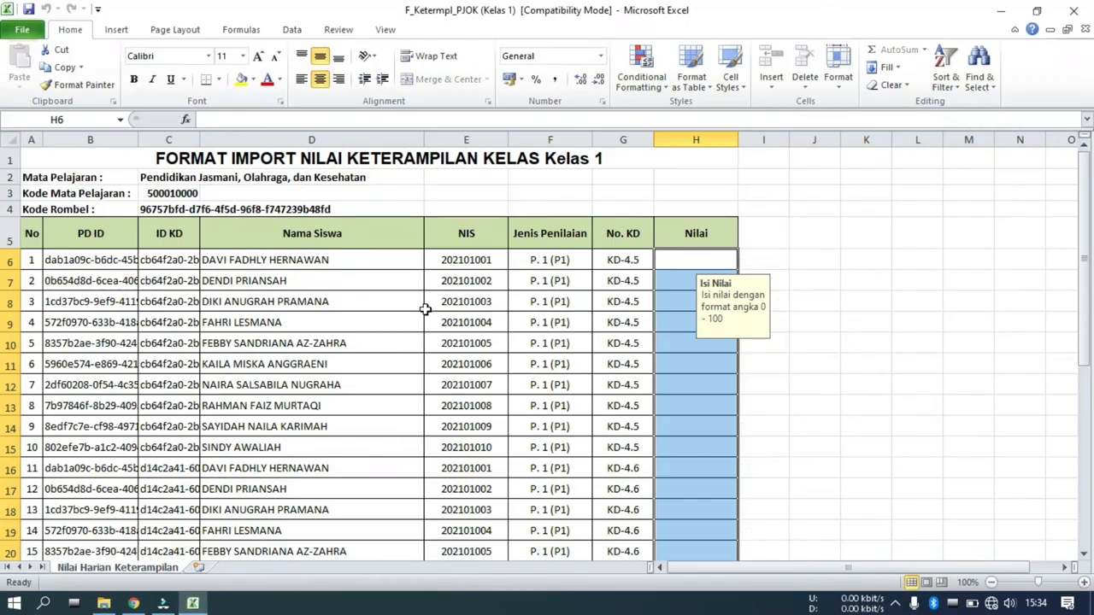
# - Enter a score of 80 in H6, fill it down the Nilai column to row 35, and close the PJOK skills workbook
pyautogui.scroll(-4, 318, 316)
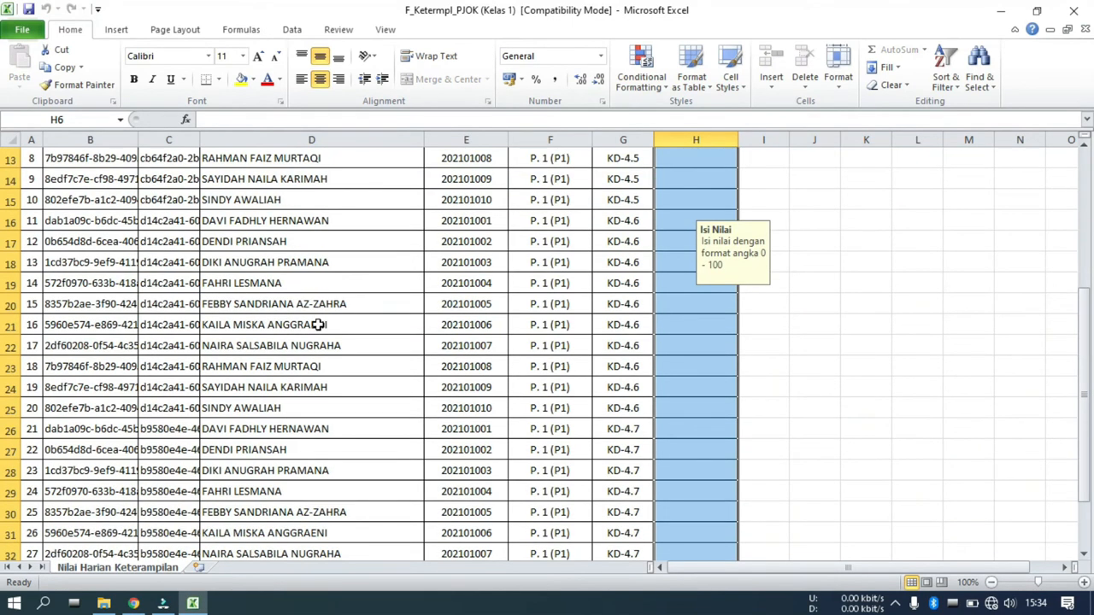
pyautogui.scroll(-5, 300, 433)
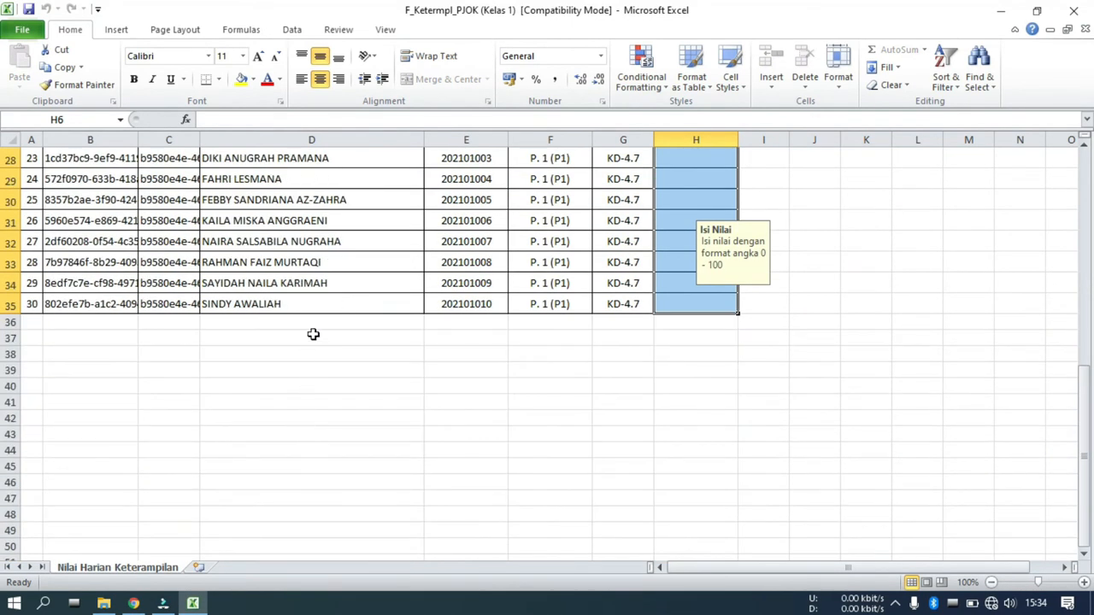
pyautogui.scroll(3, 313, 334)
pyautogui.scroll(6, 101, 391)
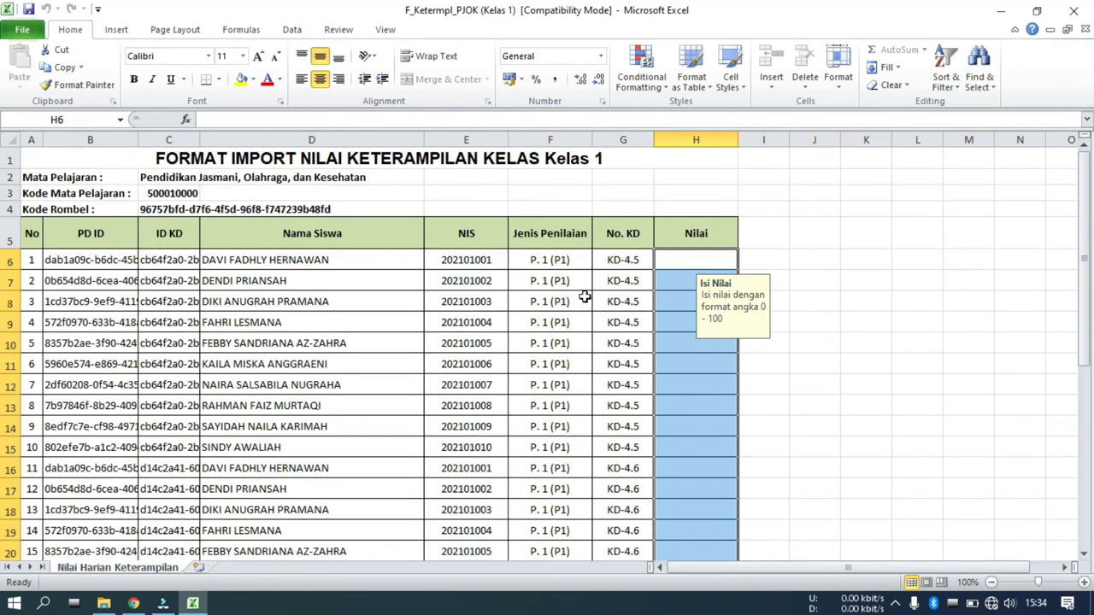
pyautogui.click(660, 262)
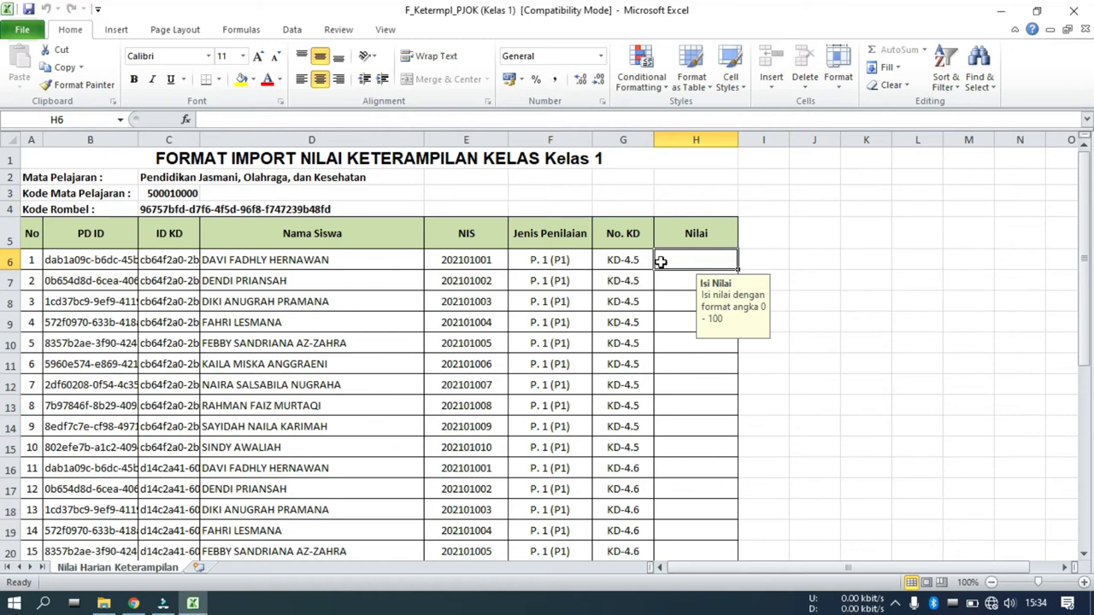
pyautogui.write('80')
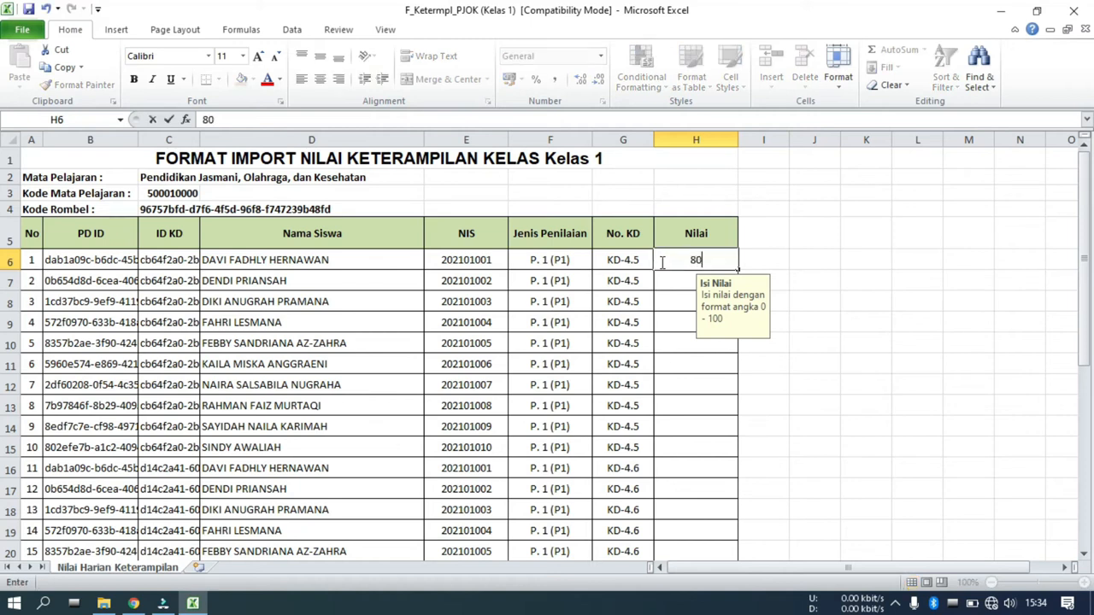
pyautogui.press('Return')
pyautogui.click(661, 262)
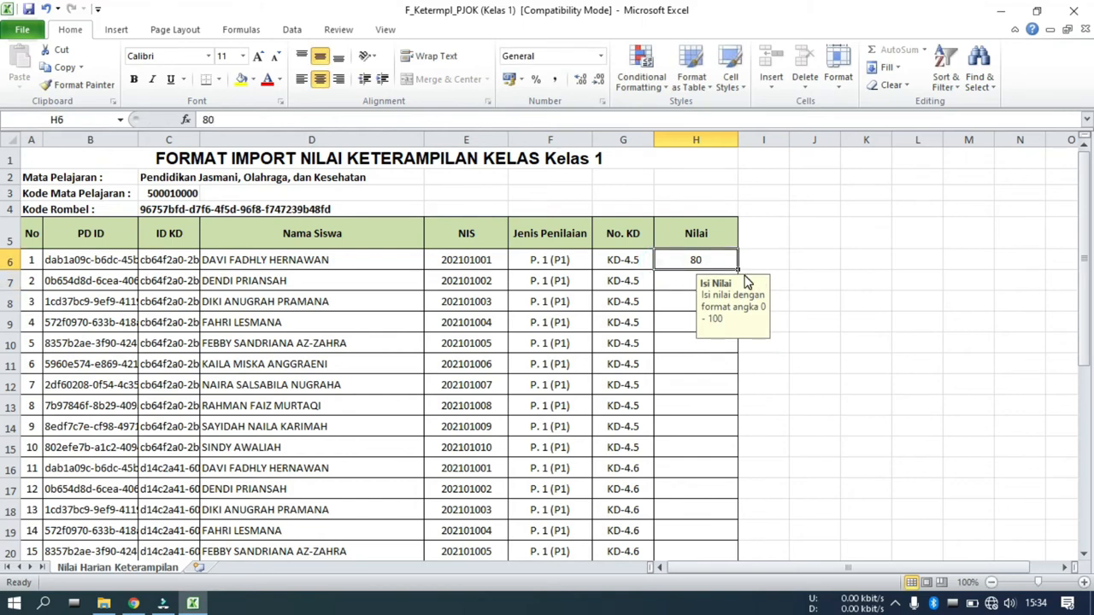
pyautogui.moveTo(737, 271); pyautogui.dragTo(737, 523)
pyautogui.click(810, 444)
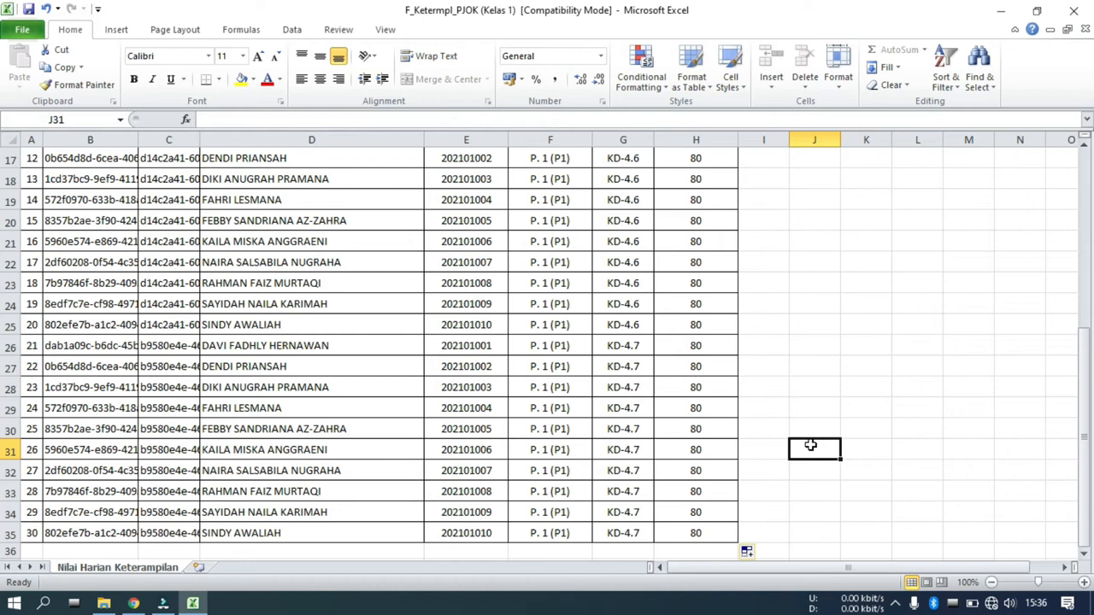
pyautogui.click(1073, 10)
# - Open F_KD_Peng_Sunda (Kelas 1) from Downloads, fill the Nilai cells H6 to H65 with 80, and close the workbook
pyautogui.doubleClick(399, 342)
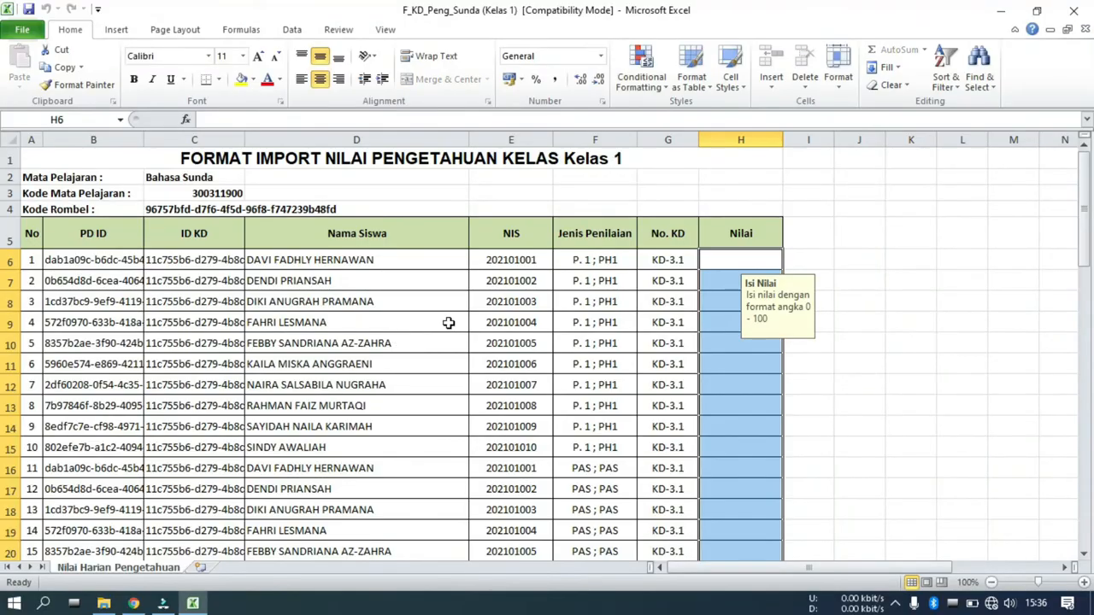
pyautogui.click(743, 269)
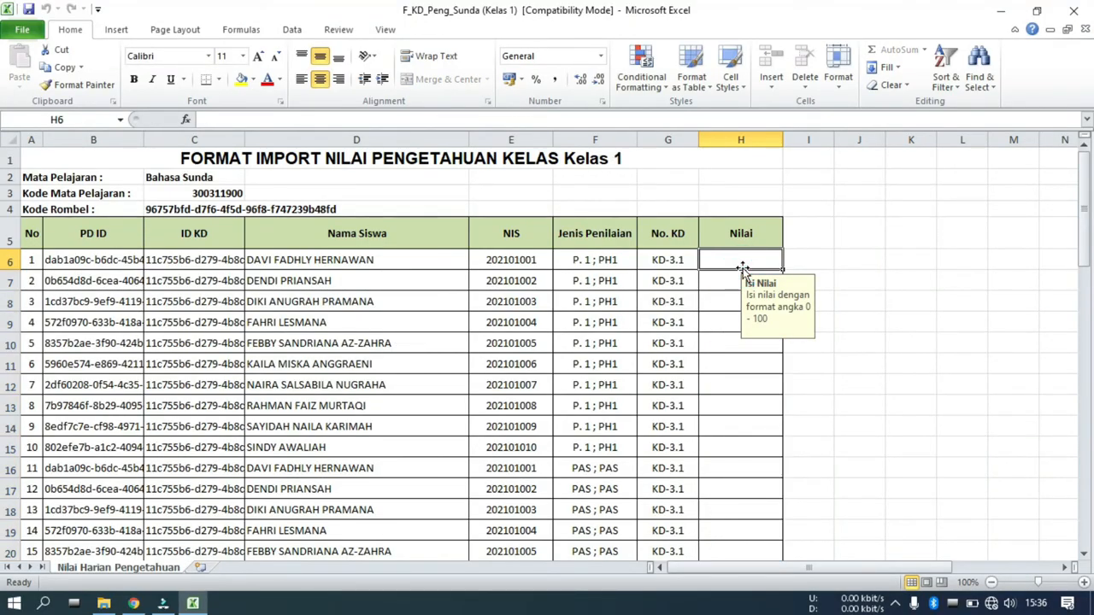
pyautogui.write('80')
pyautogui.press('Return')
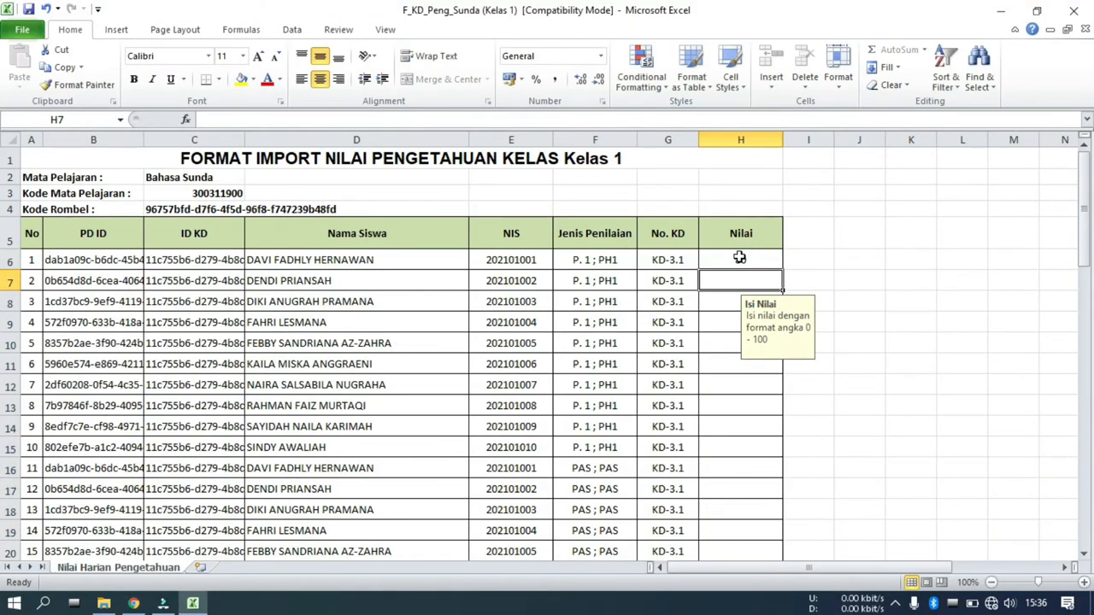
pyautogui.click(739, 257)
pyautogui.moveTo(780, 270); pyautogui.dragTo(740, 535)
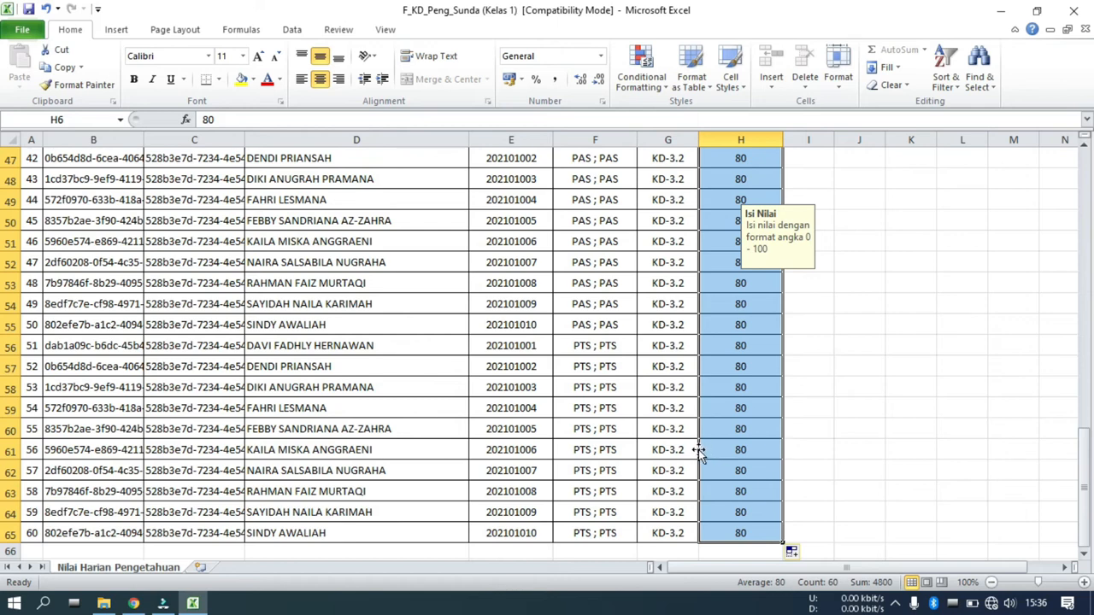
pyautogui.scroll(14, 699, 453)
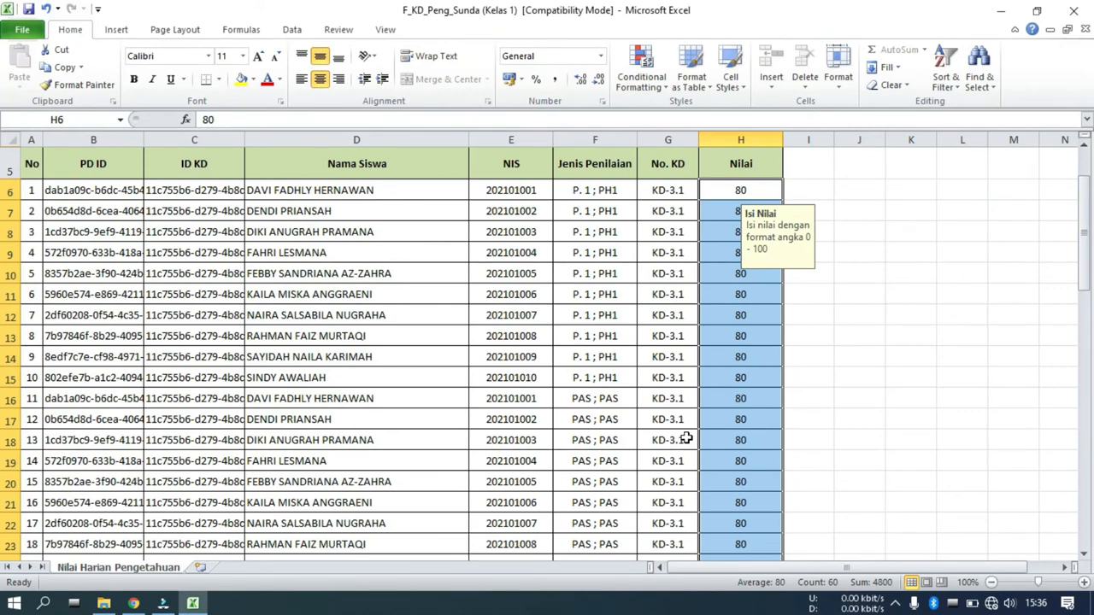
pyautogui.click(1074, 11)
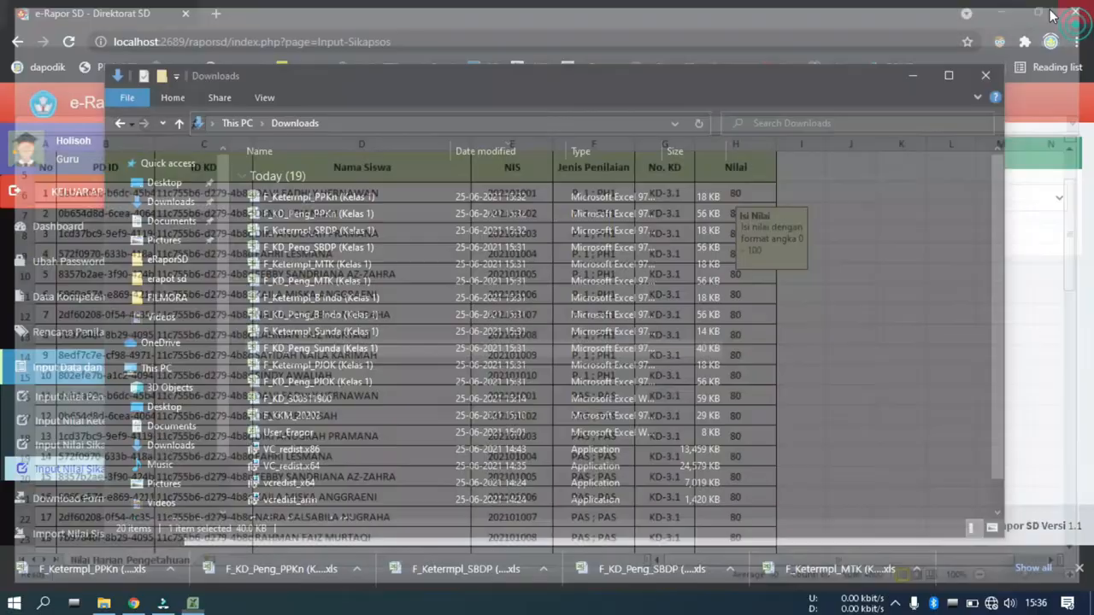
# - Open F_Ketermpl_Sunda (Kelas 1) from the Downloads folder and fill the Nilai column from H6 to H25 with 80
pyautogui.doubleClick(341, 331)
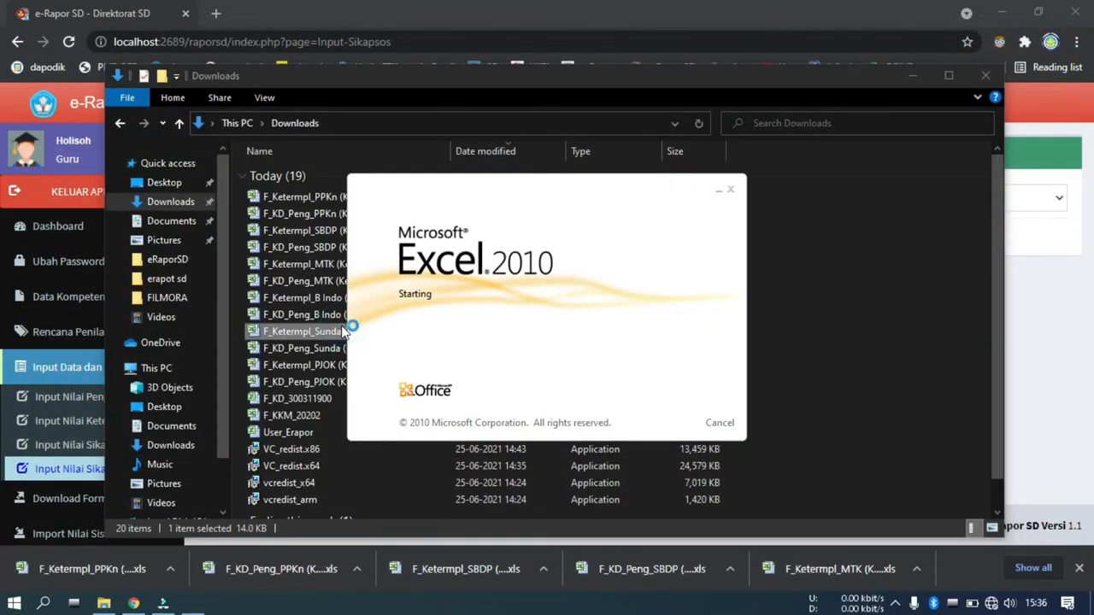
pyautogui.click(668, 256)
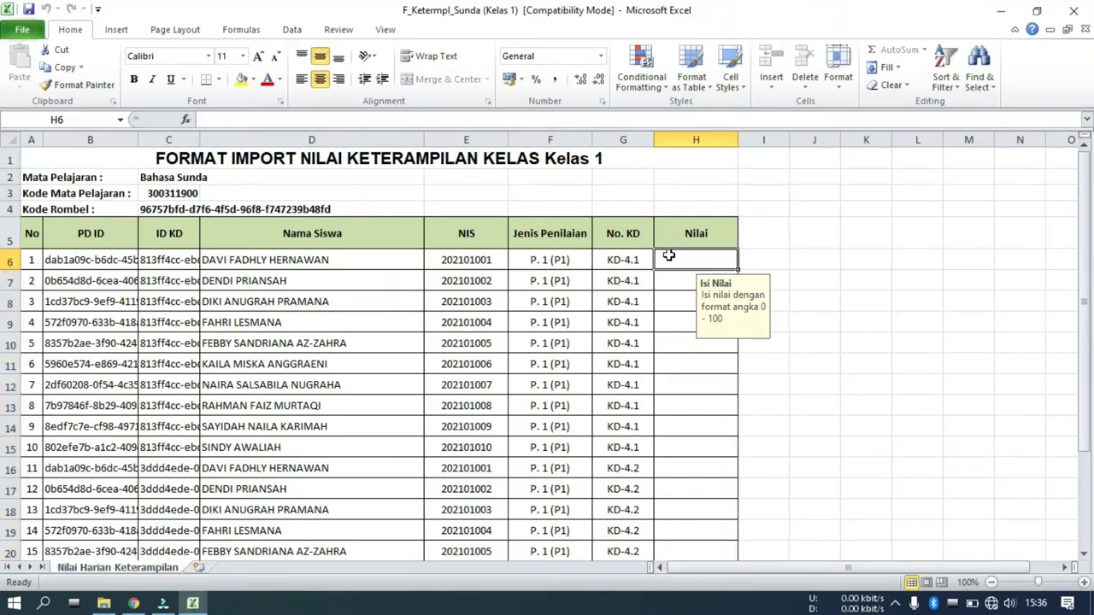
pyautogui.write('80')
pyautogui.click(669, 256)
pyautogui.moveTo(732, 266); pyautogui.dragTo(723, 534)
pyautogui.write('s')
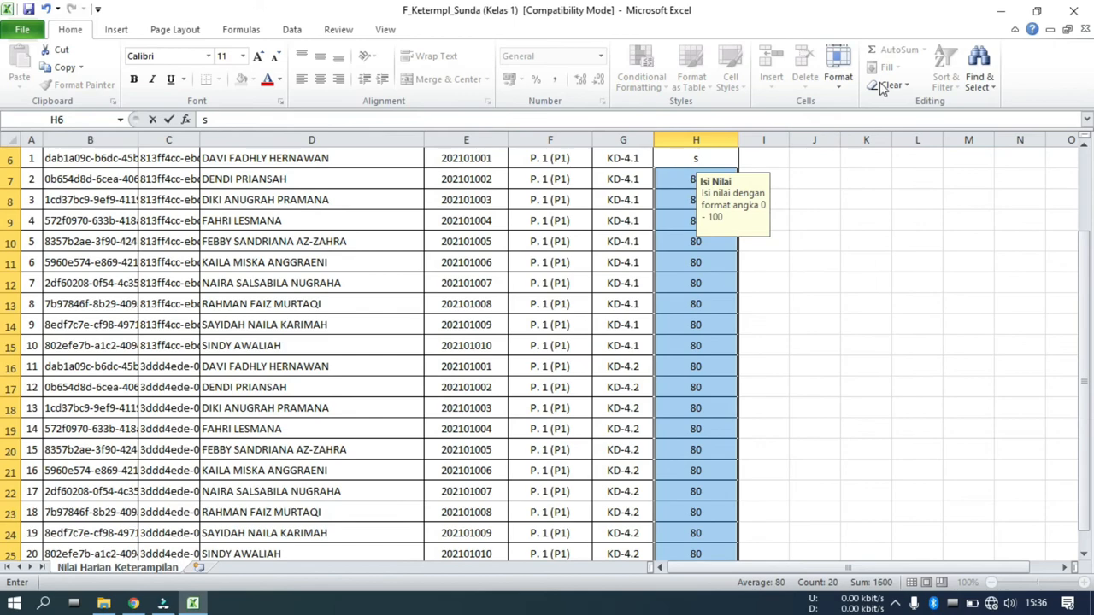
pyautogui.click(1073, 11)
pyautogui.click(483, 323)
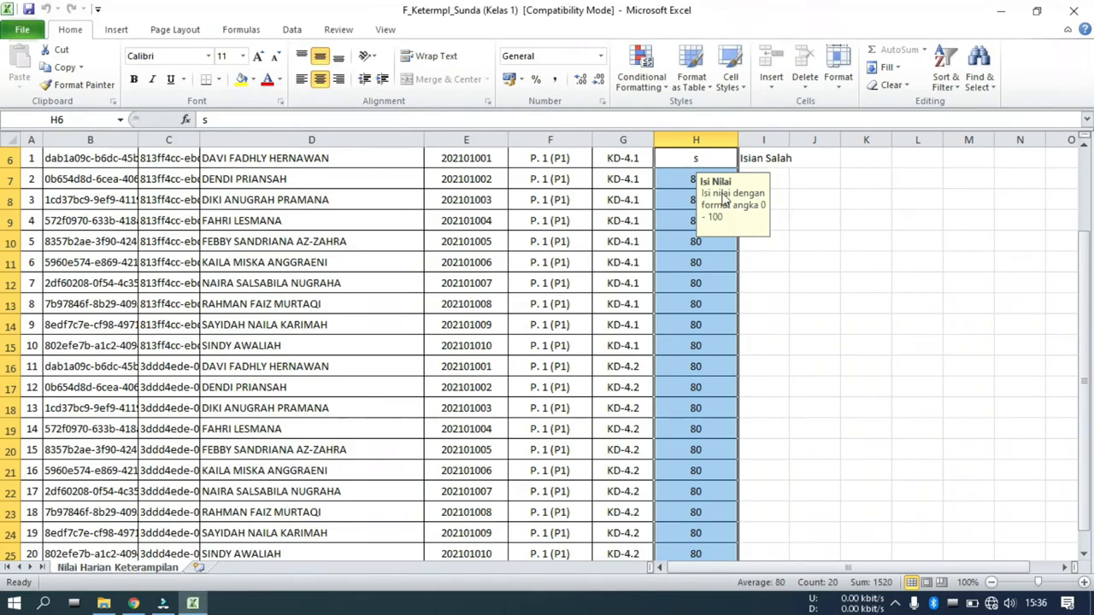
pyautogui.click(701, 155)
pyautogui.click(846, 200)
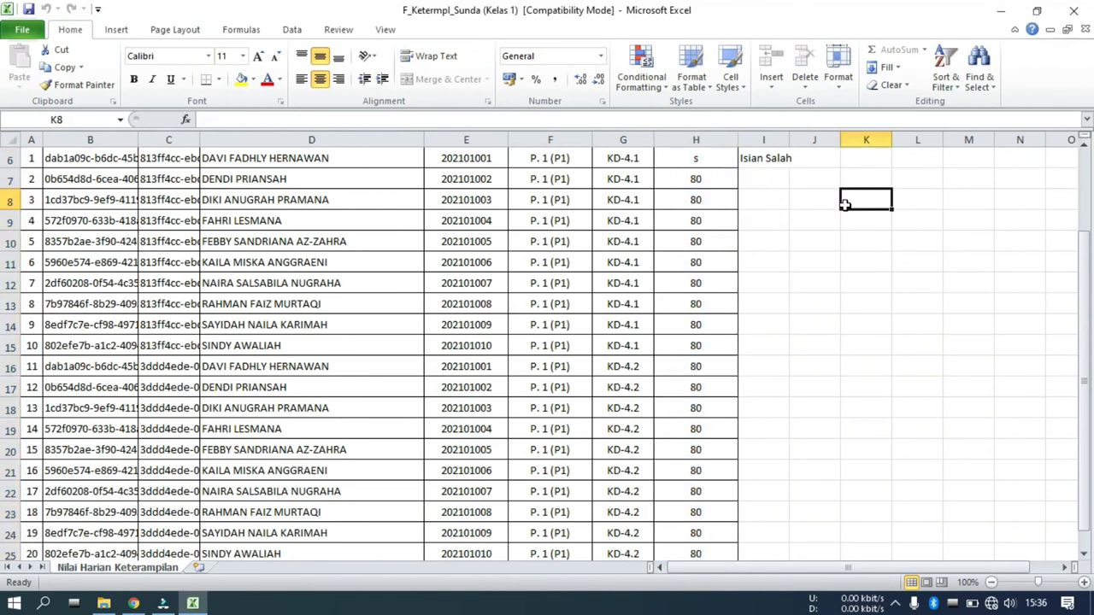
pyautogui.scroll(2, 830, 244)
# - Correct the first student's score in H6 to 80 and close the Bahasa Sunda skills workbook
pyautogui.click(720, 260)
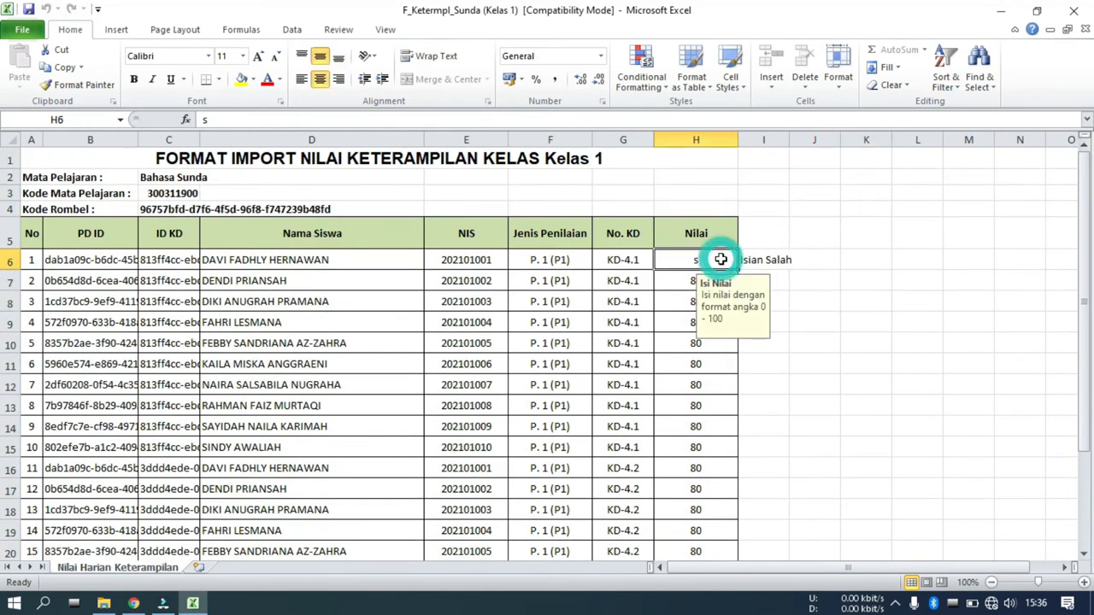
pyautogui.write('80')
pyautogui.press('Return')
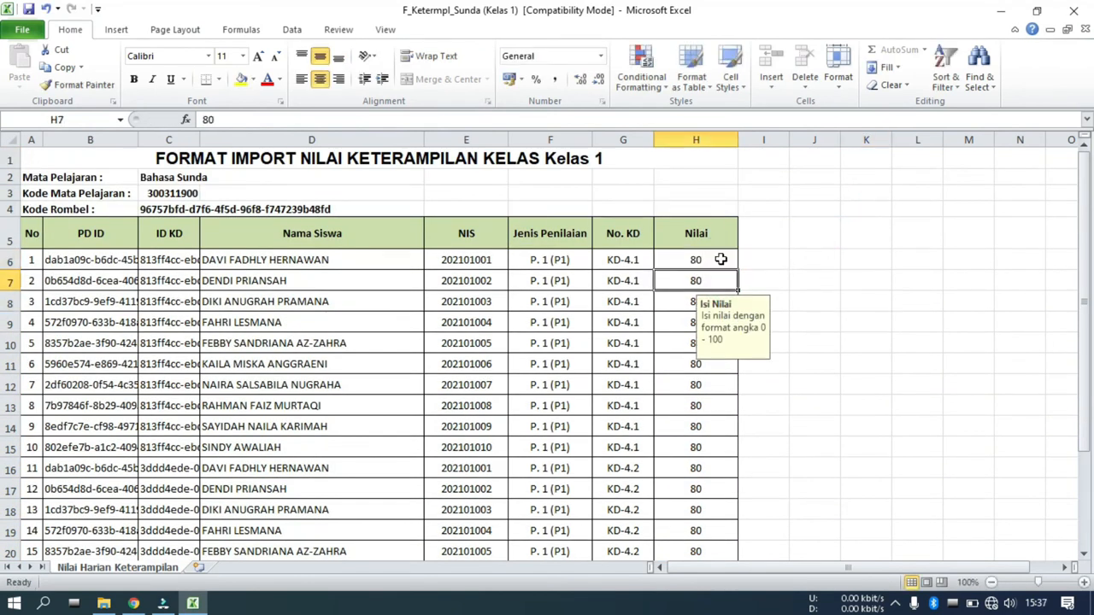
pyautogui.click(1074, 11)
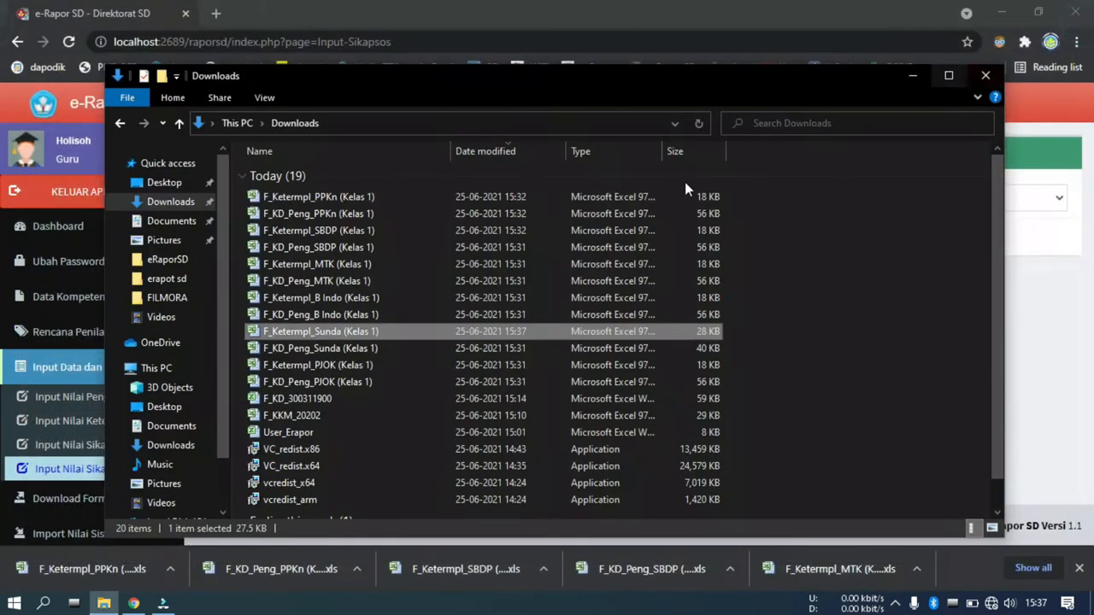
# - Open F_KD_Peng_B Indo (Kelas 1) from Downloads, fill the Nilai column from H6 down with 80, and close the workbook
pyautogui.doubleClick(551, 314)
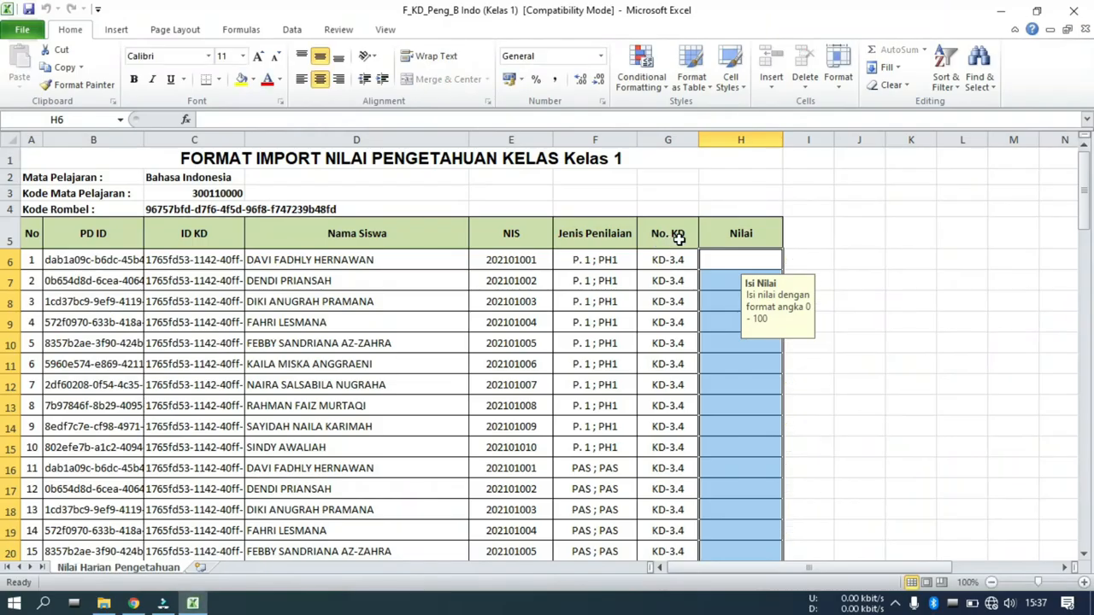
pyautogui.write('80')
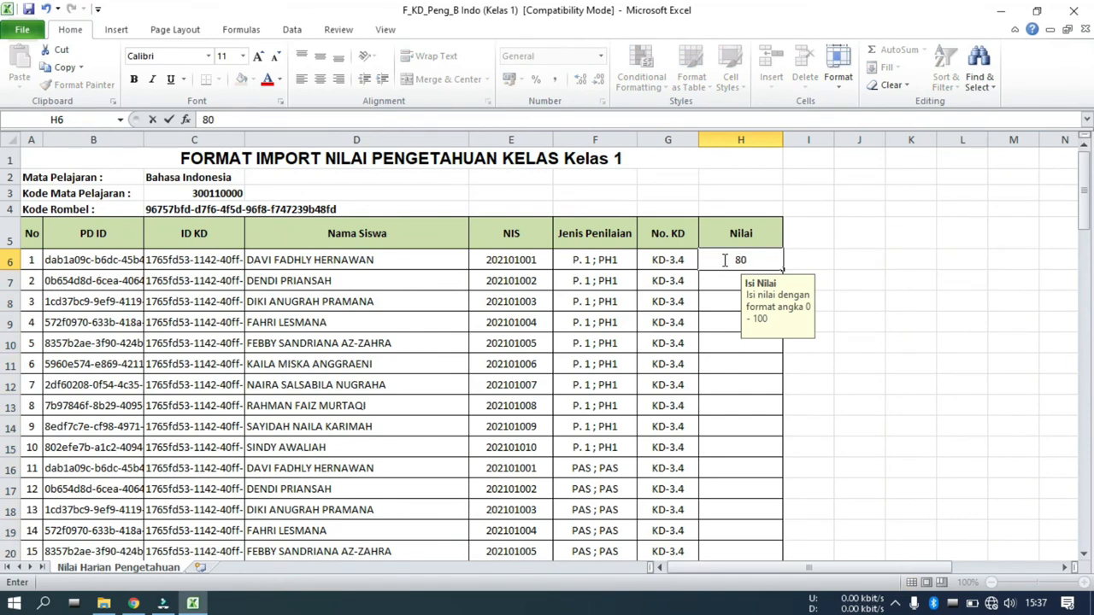
pyautogui.press('Return')
pyautogui.click(725, 260)
pyautogui.moveTo(782, 270); pyautogui.dragTo(743, 536)
pyautogui.click(1073, 10)
# - Open F_Ketermpl_B Indo (Kelas 1) from Downloads, fill the Nilai cells H6 to H35 with 80, and close the workbook
pyautogui.doubleClick(465, 298)
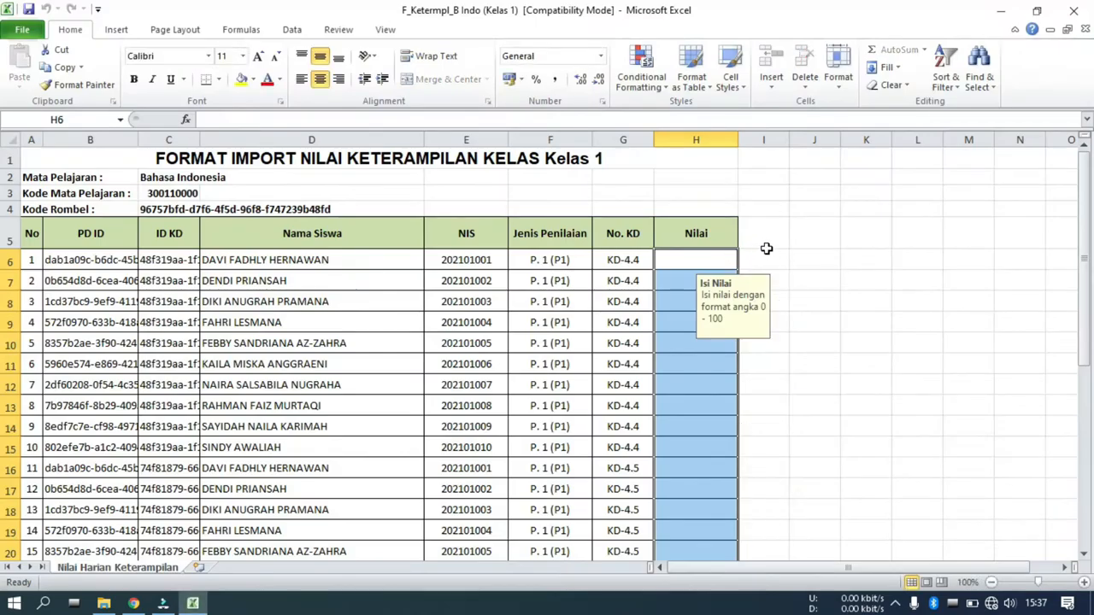
pyautogui.click(706, 259)
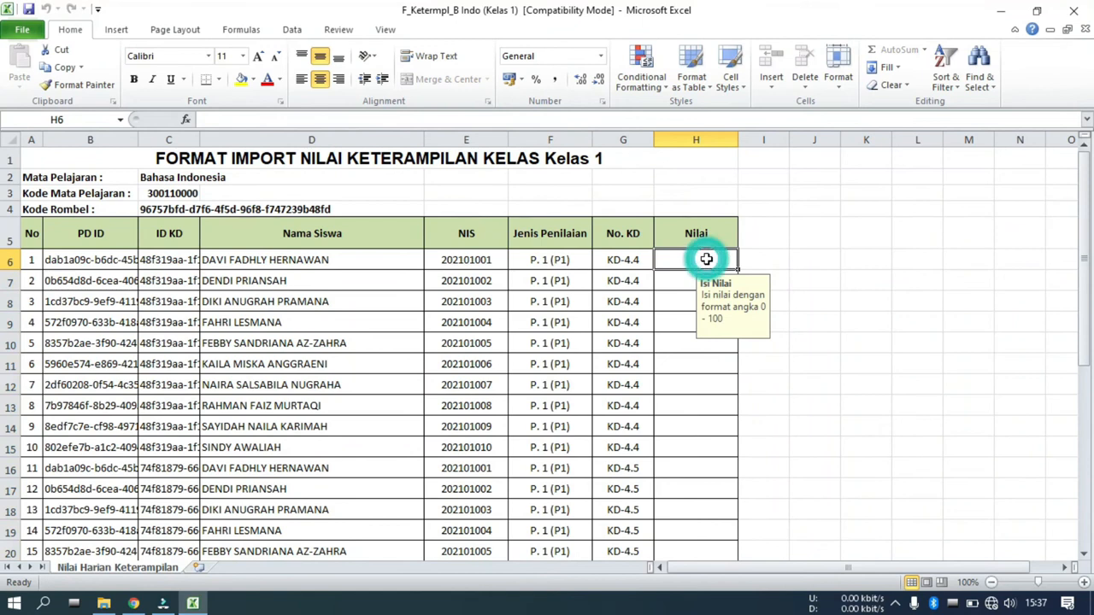
pyautogui.write('80')
pyautogui.press('Return')
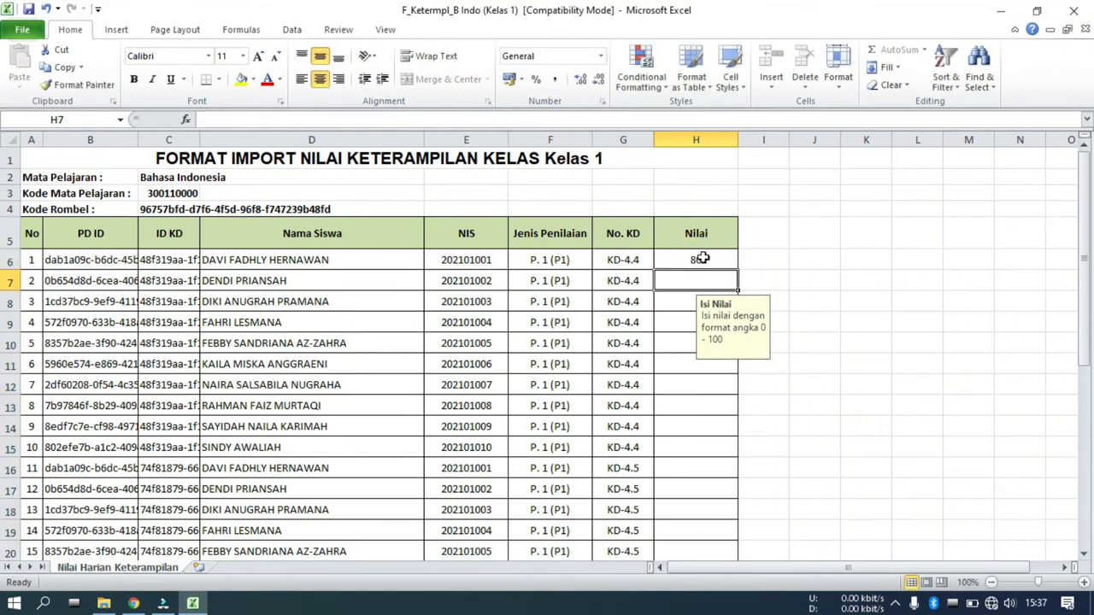
pyautogui.click(701, 258)
pyautogui.moveTo(737, 269); pyautogui.dragTo(692, 536)
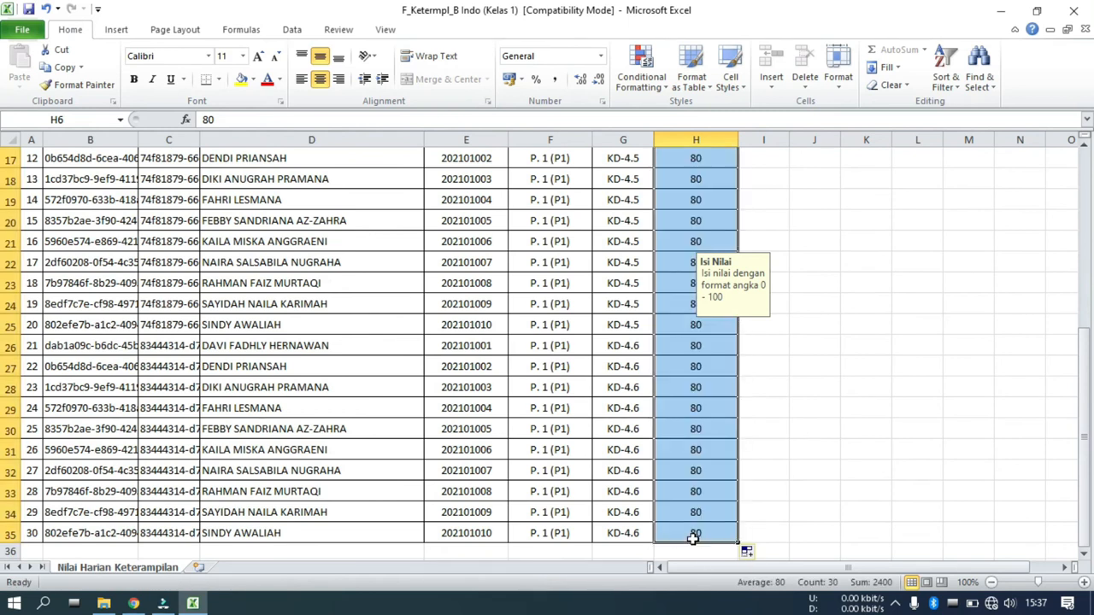
pyautogui.click(1075, 9)
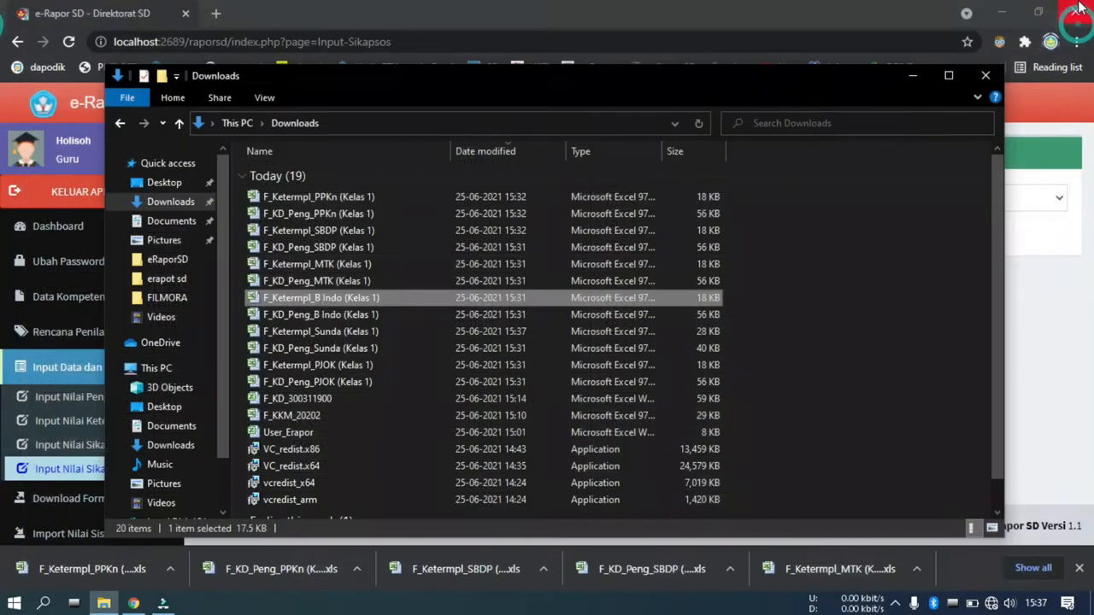
# - Open F_KD_Peng_MTK (Kelas 1) from Downloads, fill the Nilai cells H6 to H95 with 80, and close the workbook
pyautogui.doubleClick(398, 281)
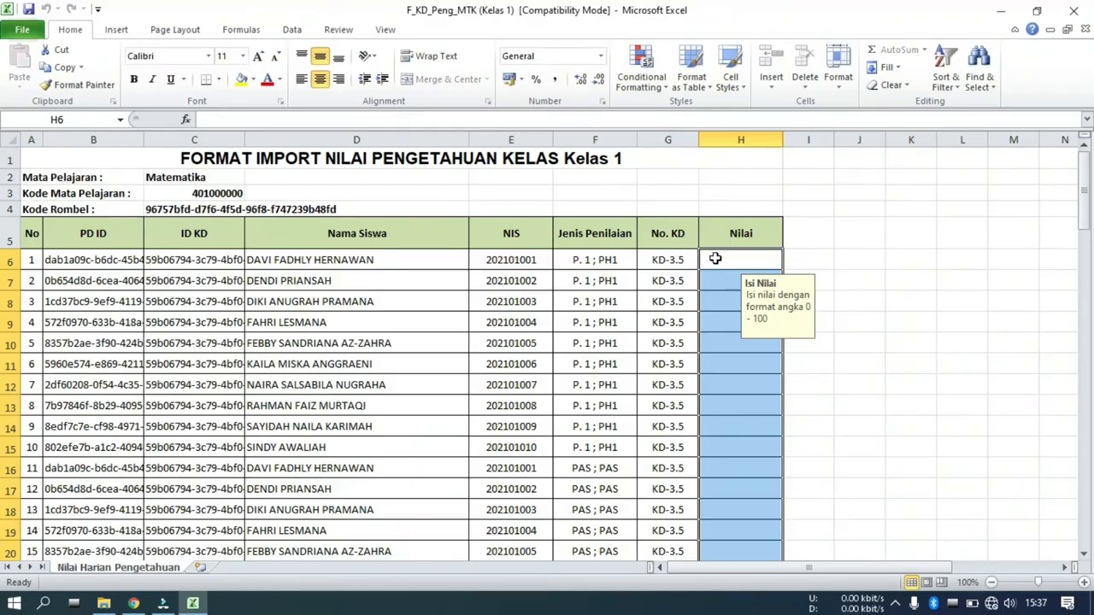
pyautogui.click(715, 258)
pyautogui.write('8')
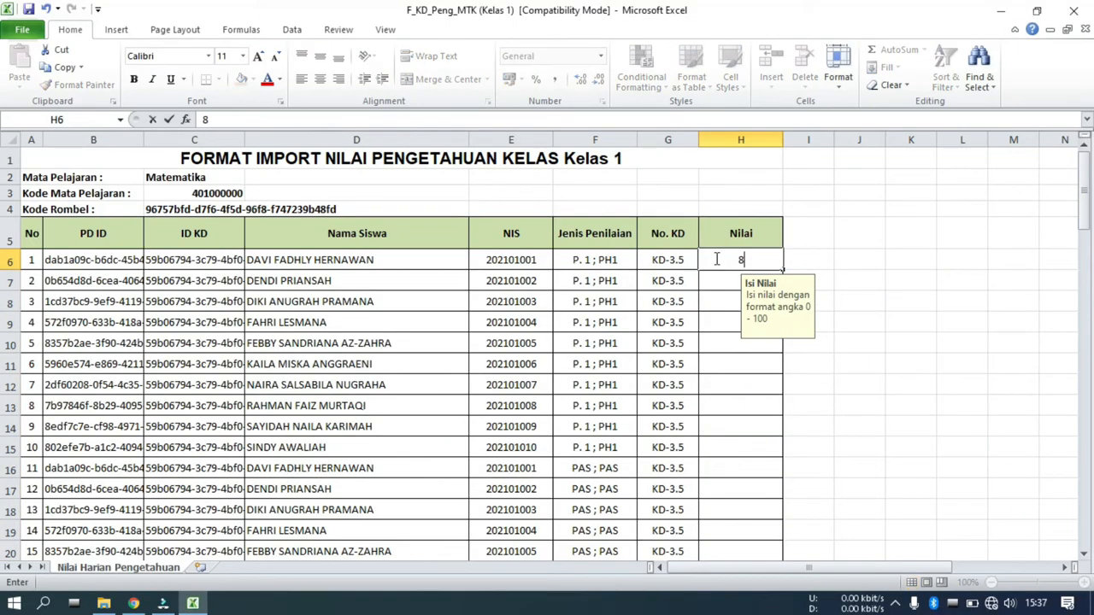
pyautogui.write('0')
pyautogui.press('Return')
pyautogui.click(716, 259)
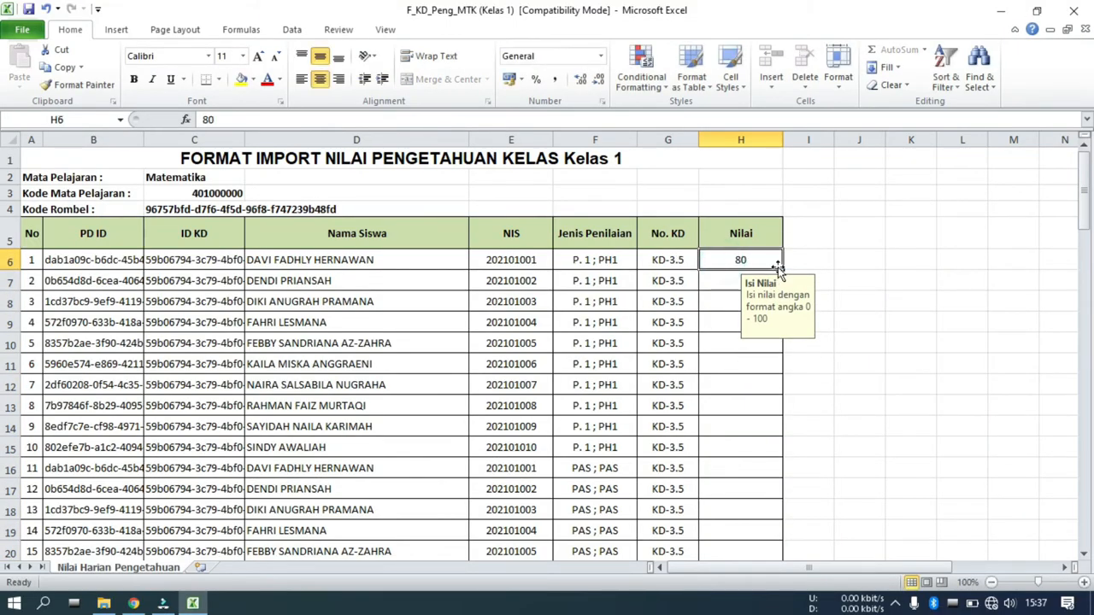
pyautogui.moveTo(782, 267); pyautogui.dragTo(756, 584)
pyautogui.moveTo(742, 544); pyautogui.dragTo(742, 544)
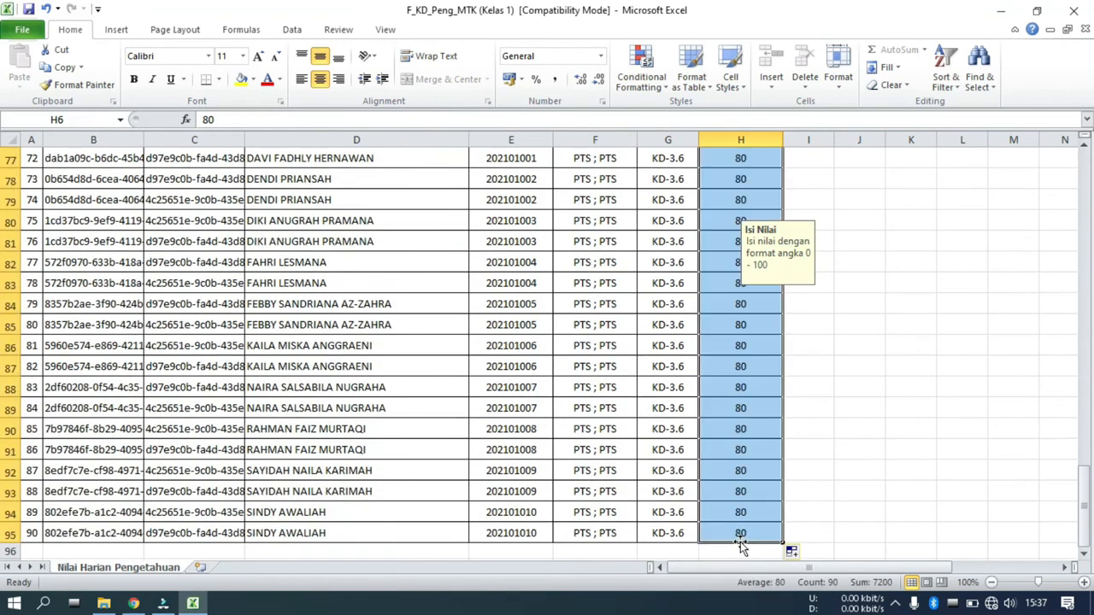
pyautogui.click(1073, 10)
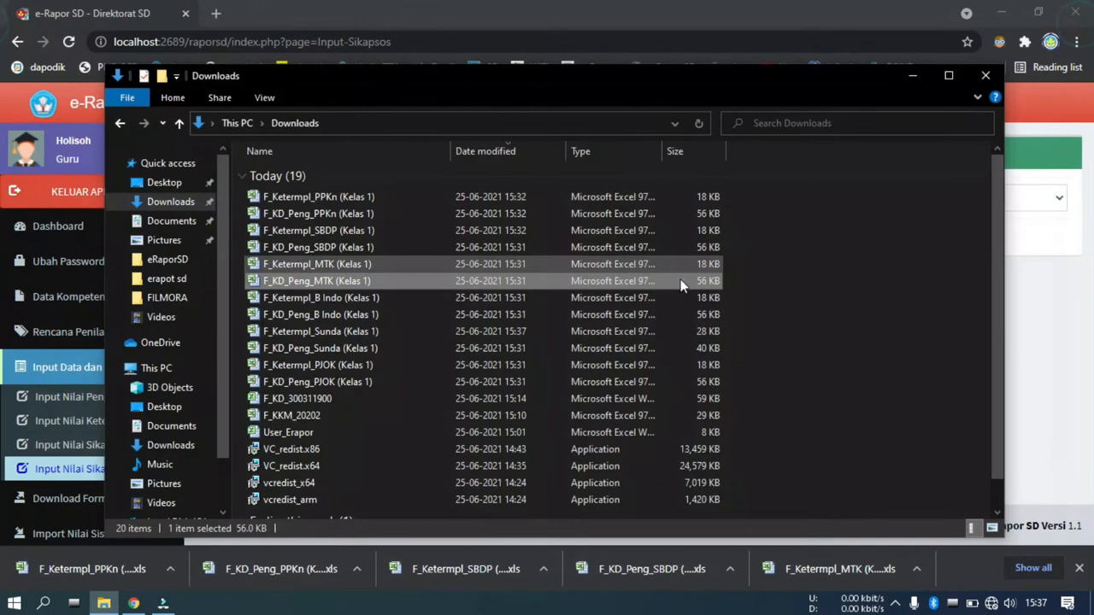
# - Open F_Ketermpl_MTK (Kelas 1) from Downloads, fill the Nilai cells H6 to H35 with 80, and close the workbook
pyautogui.doubleClick(389, 266)
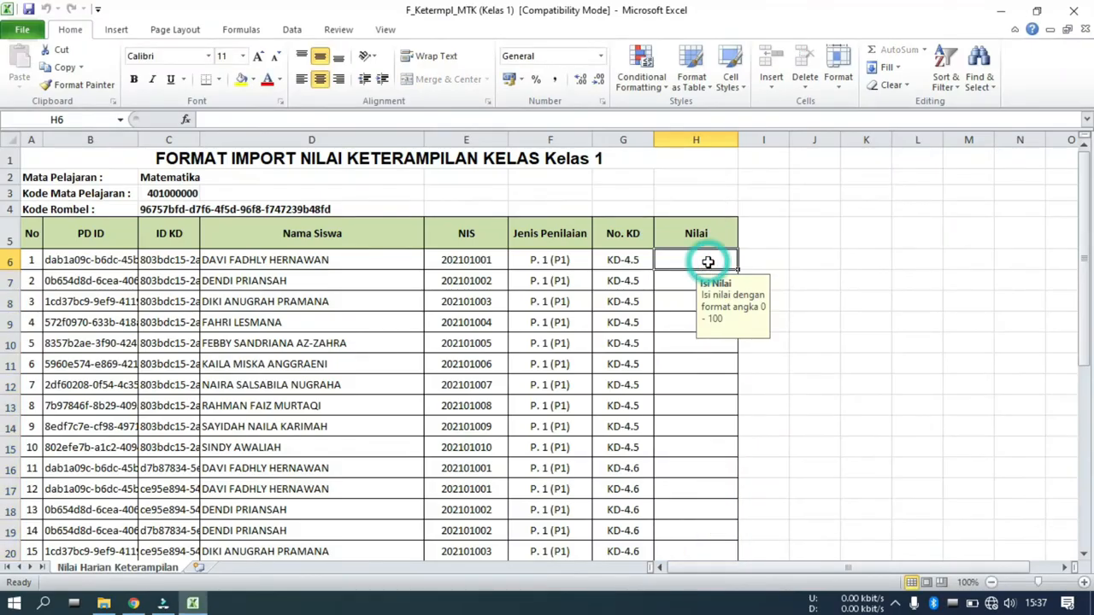
pyautogui.write('80')
pyautogui.click(703, 259)
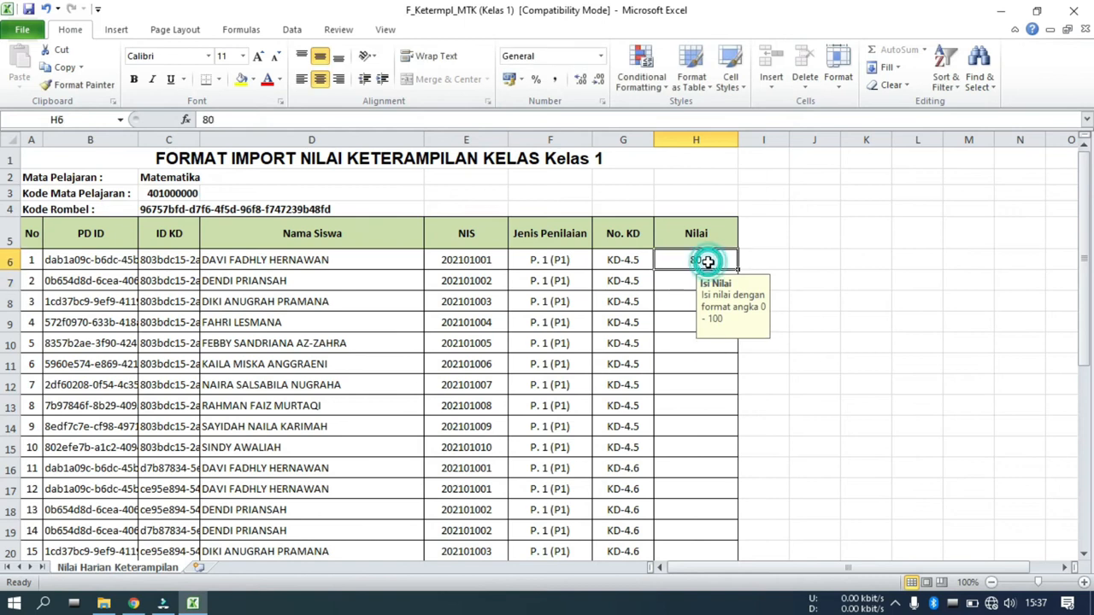
pyautogui.moveTo(739, 267); pyautogui.dragTo(713, 546)
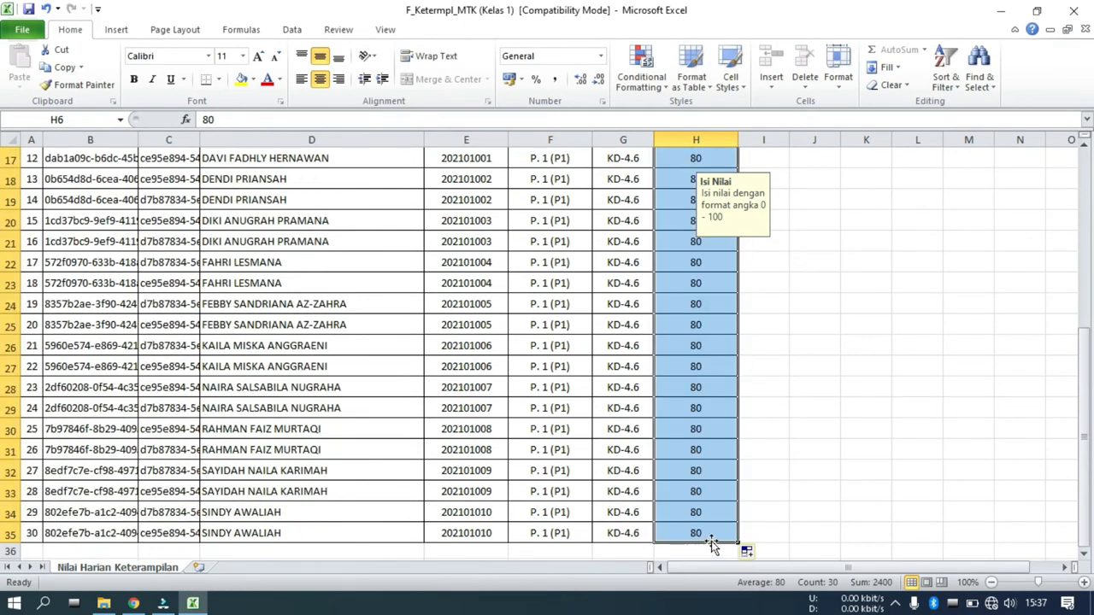
pyautogui.click(1074, 12)
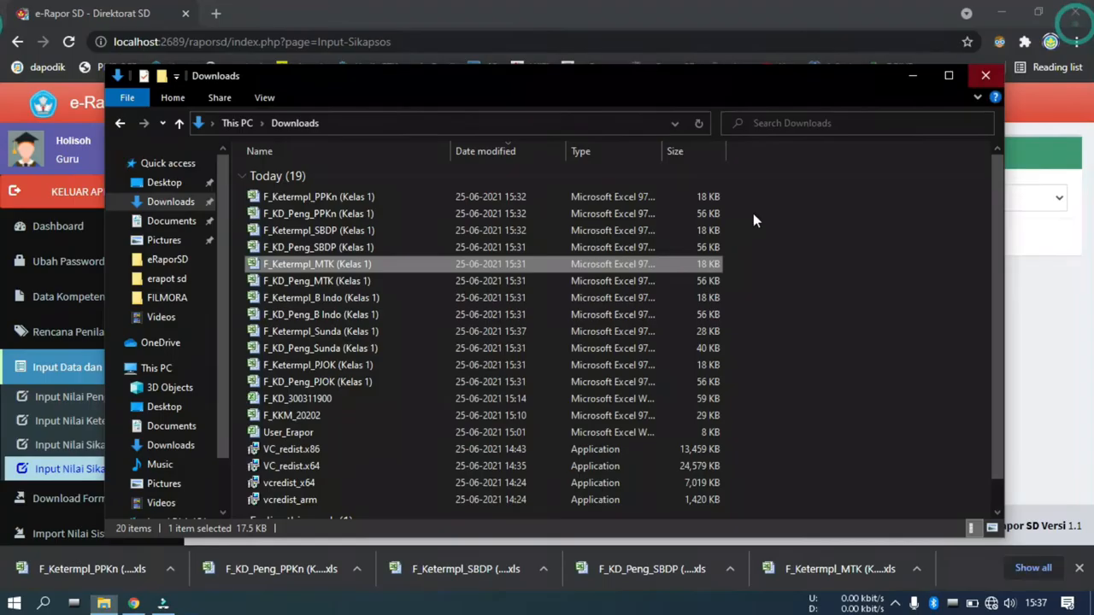
# - Open F_KD_Peng_SBDP (Kelas 1) from Downloads, fill the Nilai column from H6 down with 80, and close the workbook
pyautogui.doubleClick(559, 246)
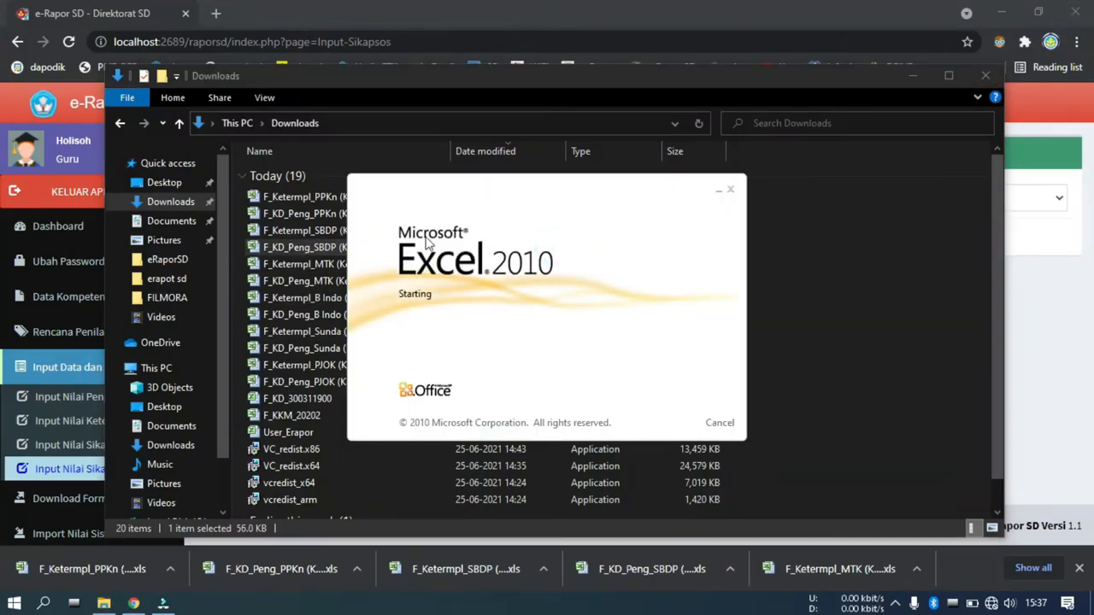
pyautogui.click(738, 261)
pyautogui.write('8')
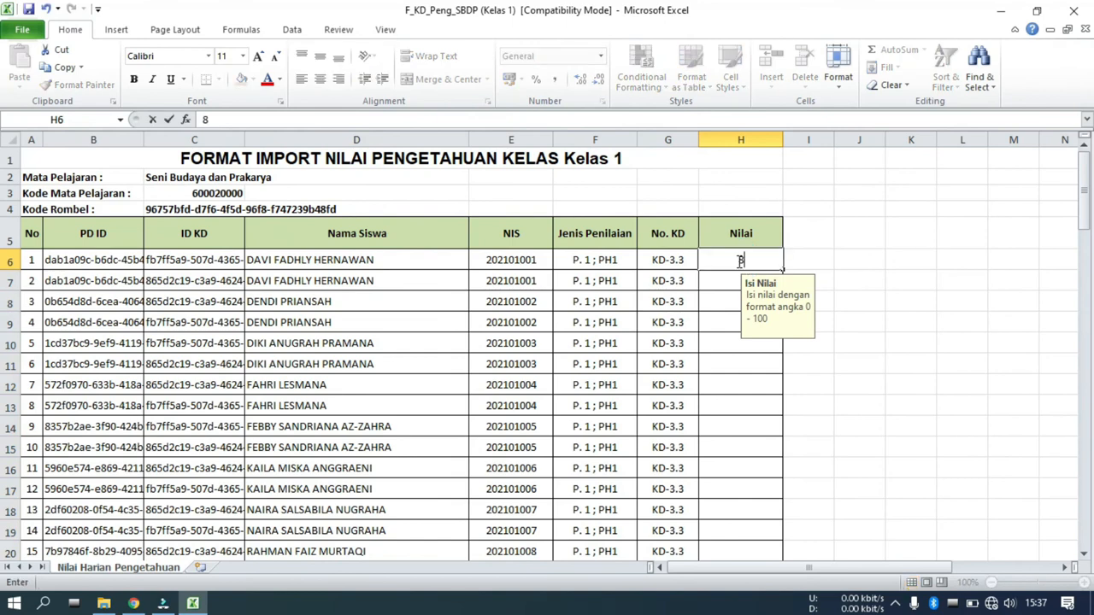
pyautogui.write('0')
pyautogui.press('Return')
pyautogui.click(737, 260)
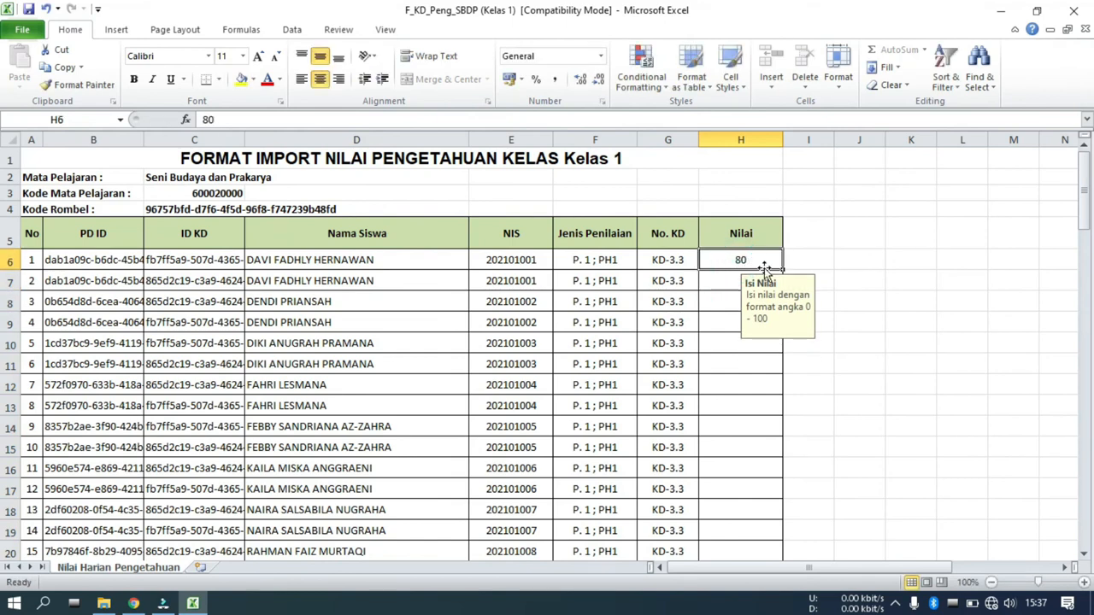
pyautogui.moveTo(782, 272); pyautogui.dragTo(763, 546)
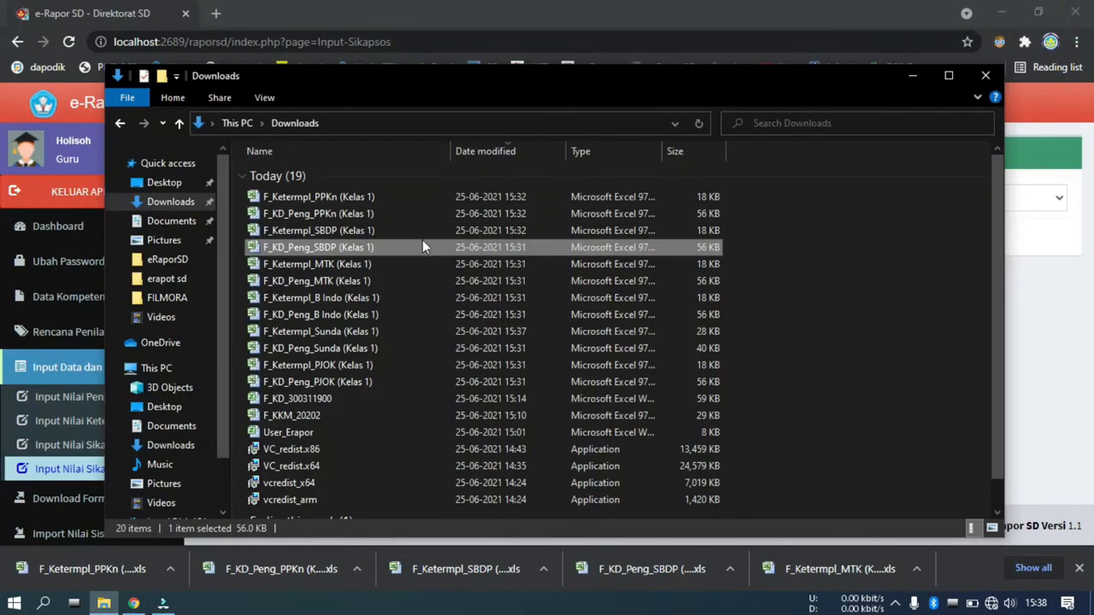
# - Open F_Ketermpl_SBDP (Kelas 1) from Downloads, fill the Nilai cells H6 to H35 with 80, and close the workbook
pyautogui.click(411, 233)
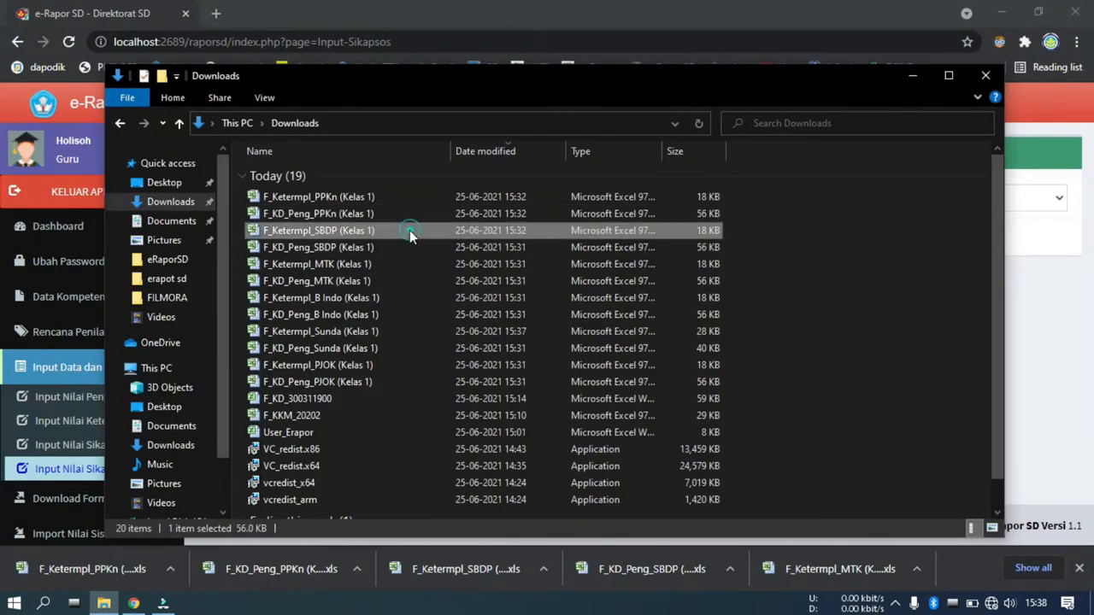
pyautogui.doubleClick(410, 232)
pyautogui.click(674, 265)
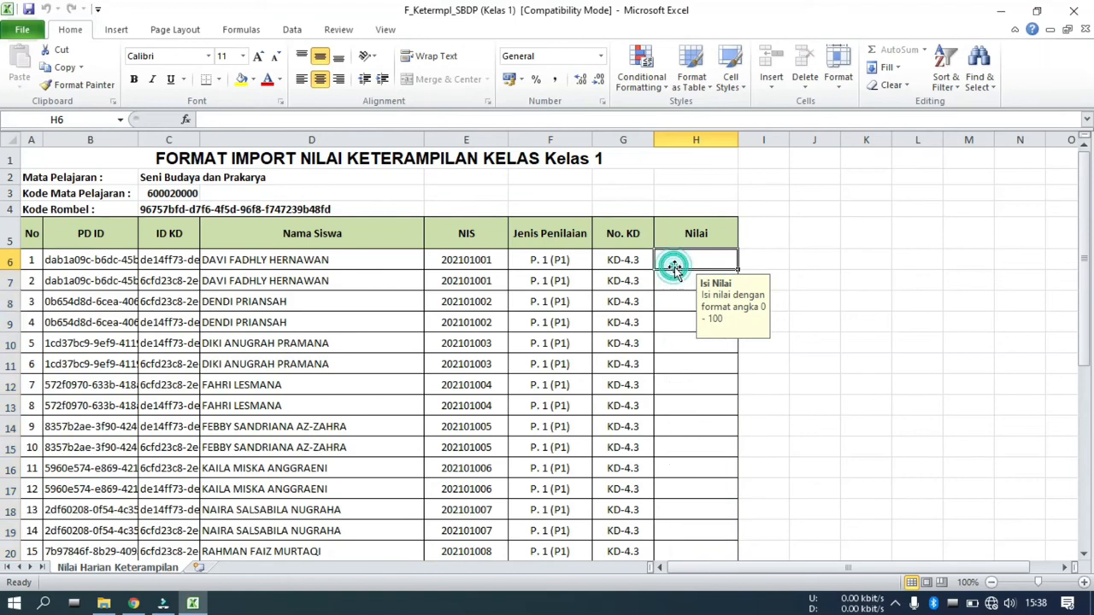
pyautogui.write('80')
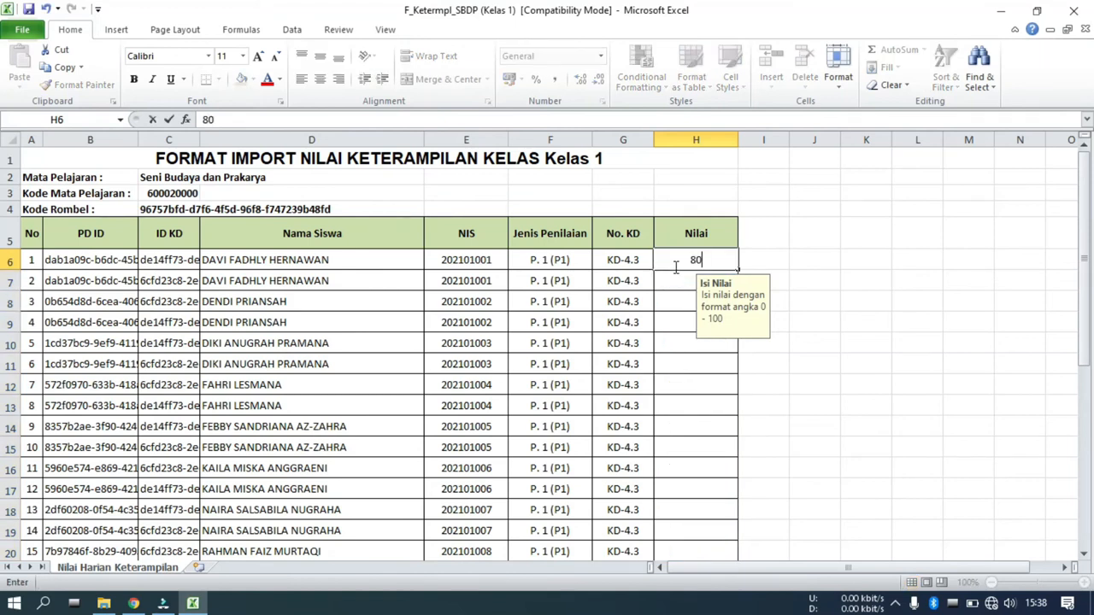
pyautogui.press('Return')
pyautogui.click(675, 267)
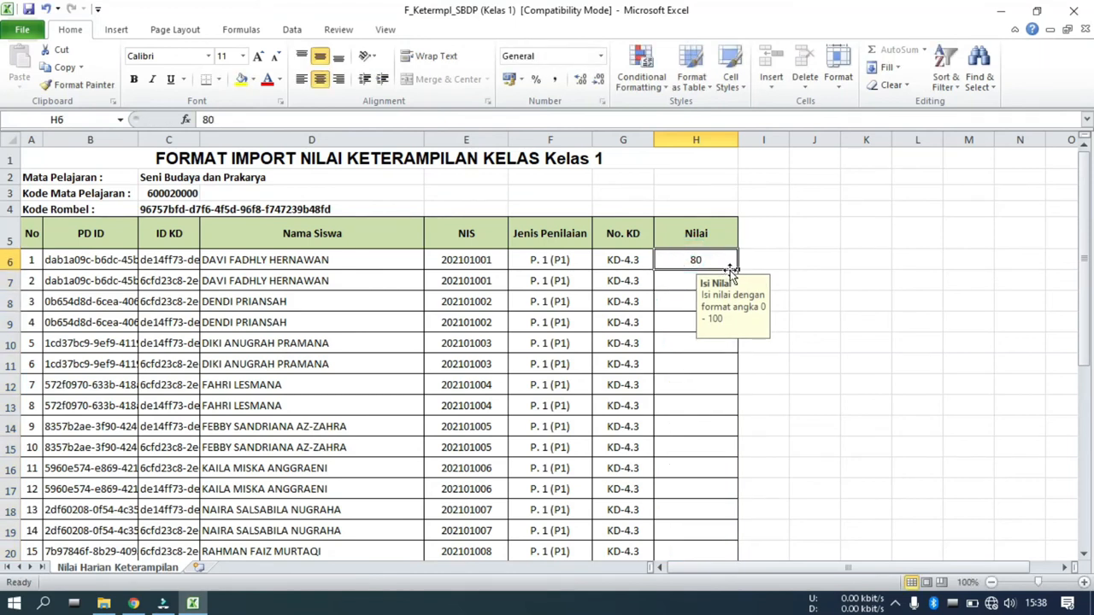
pyautogui.moveTo(737, 270); pyautogui.dragTo(706, 610)
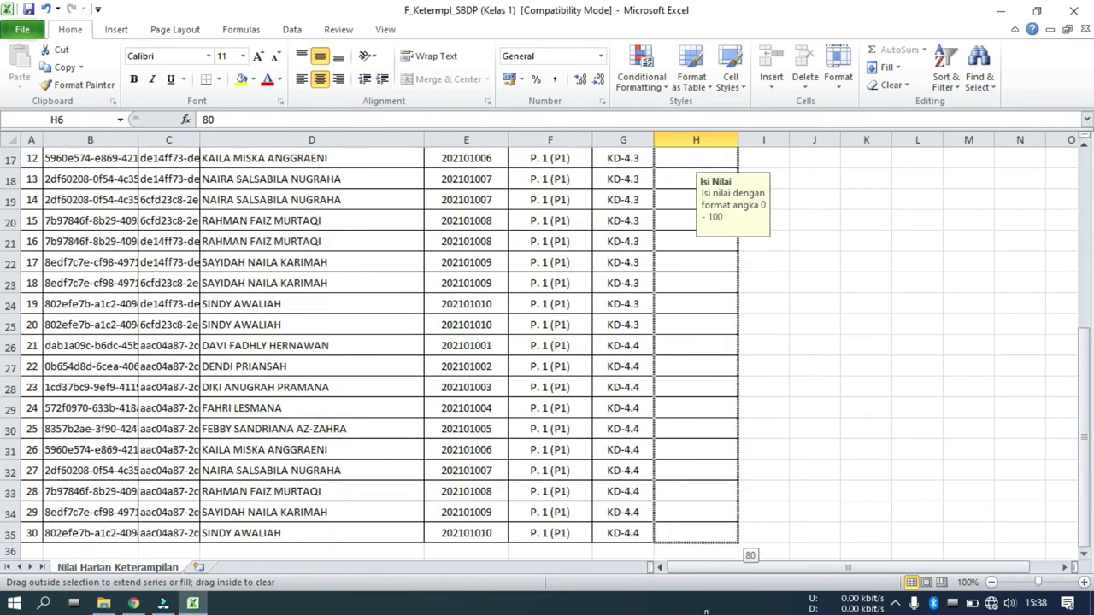
pyautogui.moveTo(693, 540); pyautogui.dragTo(691, 535)
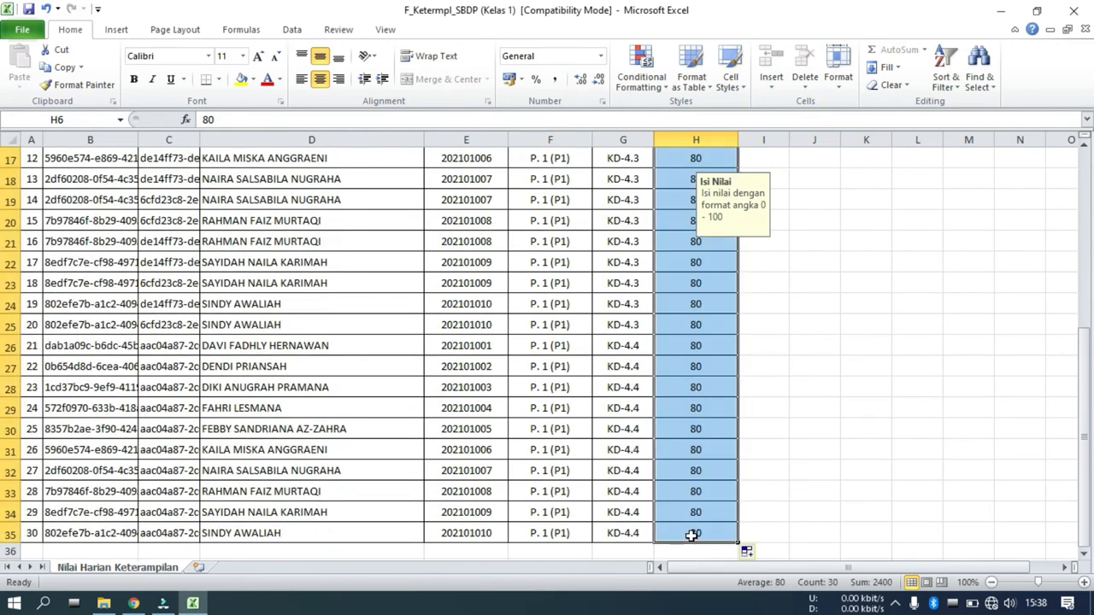
pyautogui.click(1087, 6)
# - Open F_KD_Peng_PPKn (Kelas 1) from Downloads, fill the Nilai cells H6 to H95 with 80, and close the workbook
pyautogui.click(581, 214)
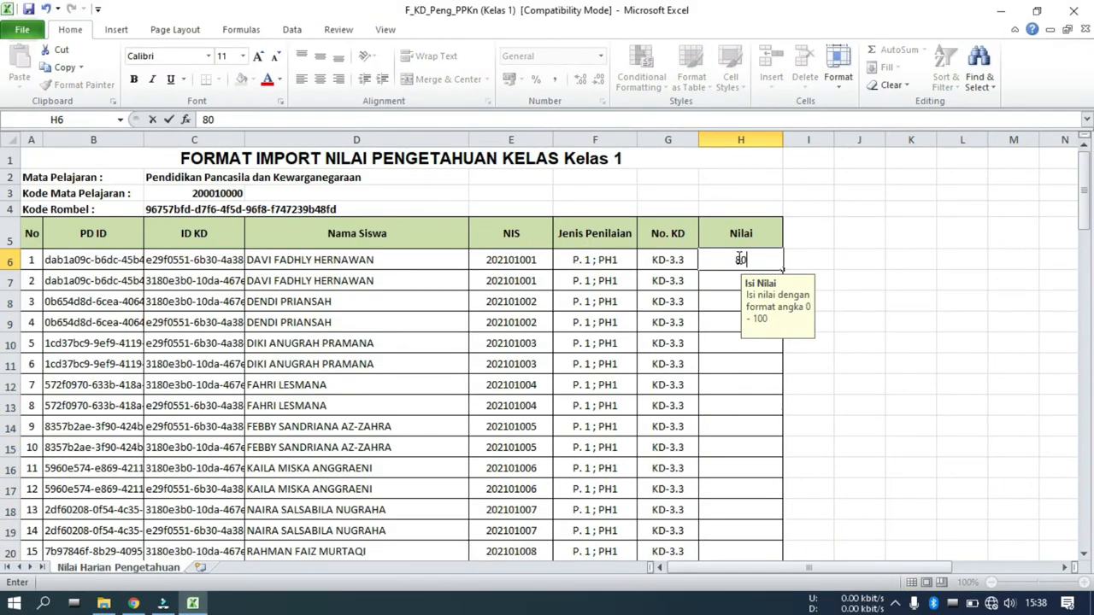
pyautogui.press('Return')
pyautogui.click(737, 262)
pyautogui.moveTo(781, 272); pyautogui.dragTo(746, 536)
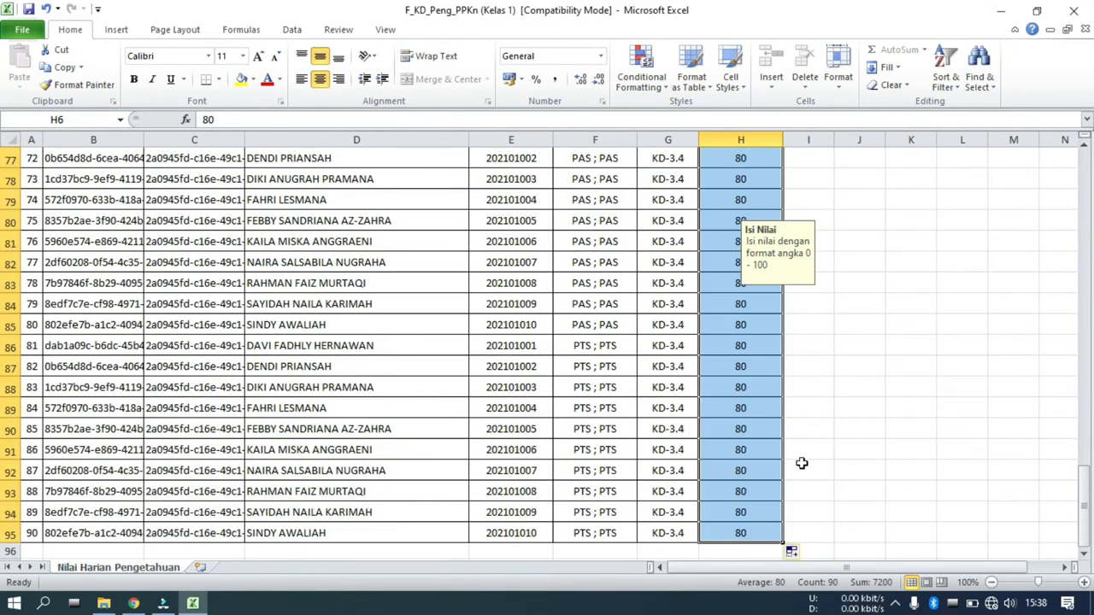
pyautogui.click(1073, 10)
# - Open F_Ketermpl_PPKn (Kelas 1) from Downloads, fill the Nilai cells H6 to H35 with 80, and close the workbook
pyautogui.doubleClick(667, 198)
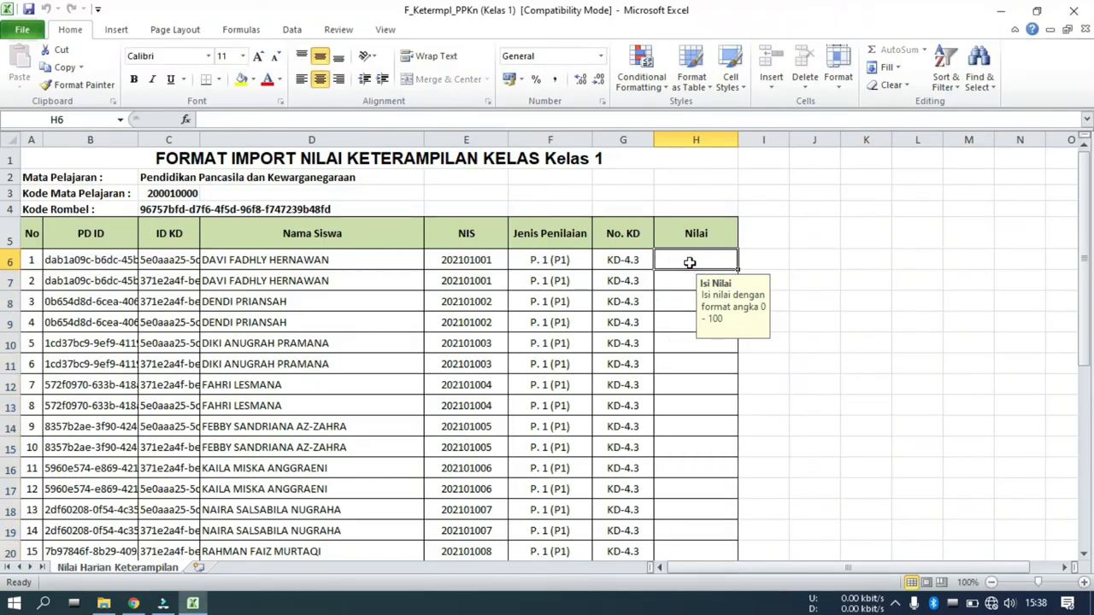
pyautogui.click(690, 262)
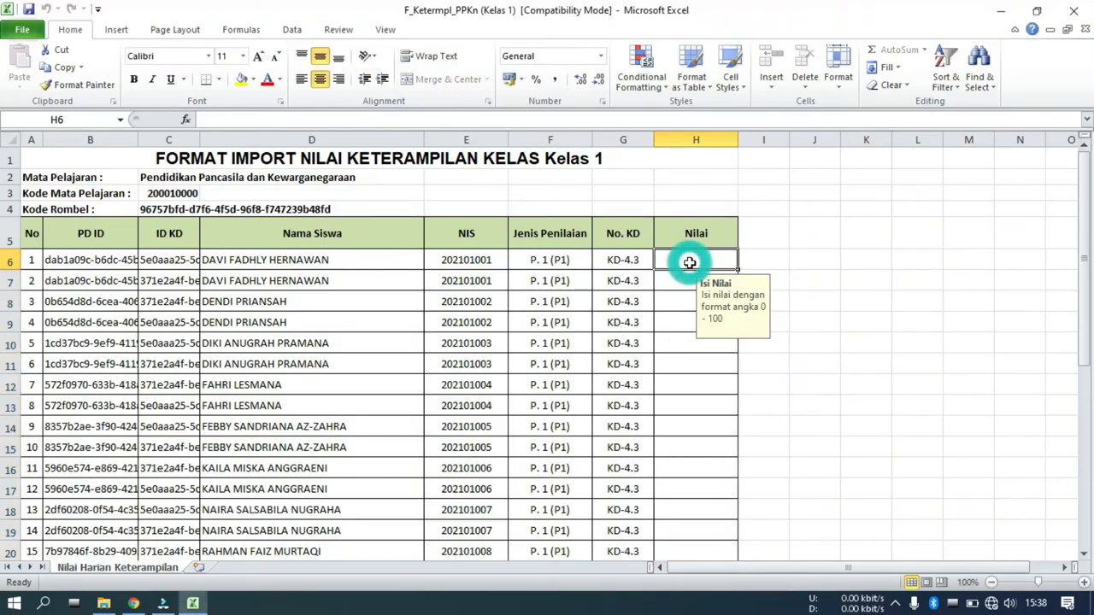
pyautogui.write('80')
pyautogui.press('Return')
pyautogui.click(693, 263)
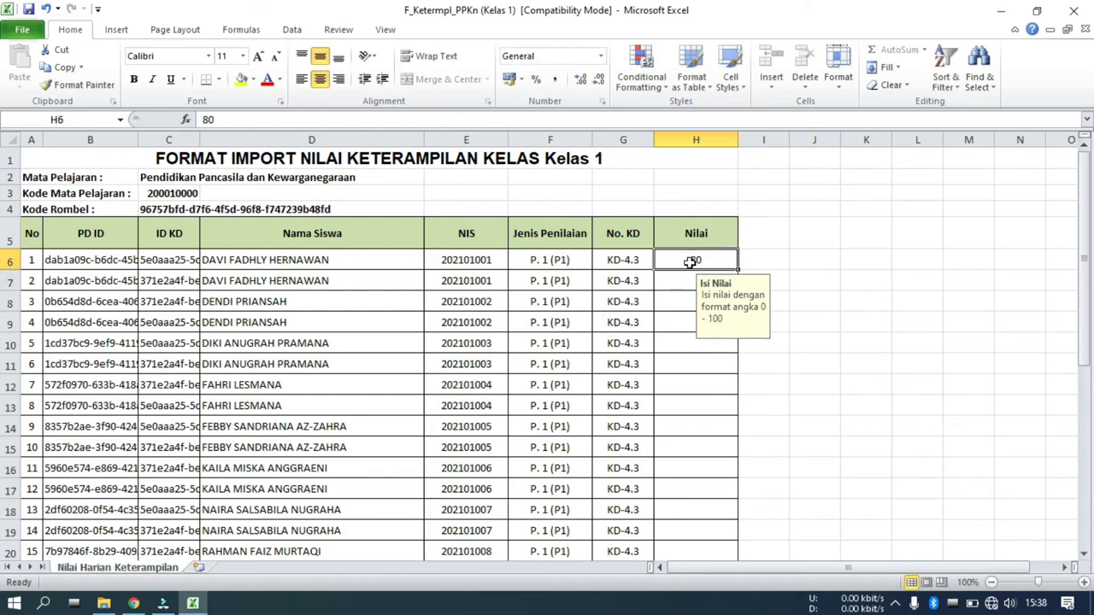
pyautogui.moveTo(737, 268); pyautogui.dragTo(704, 547)
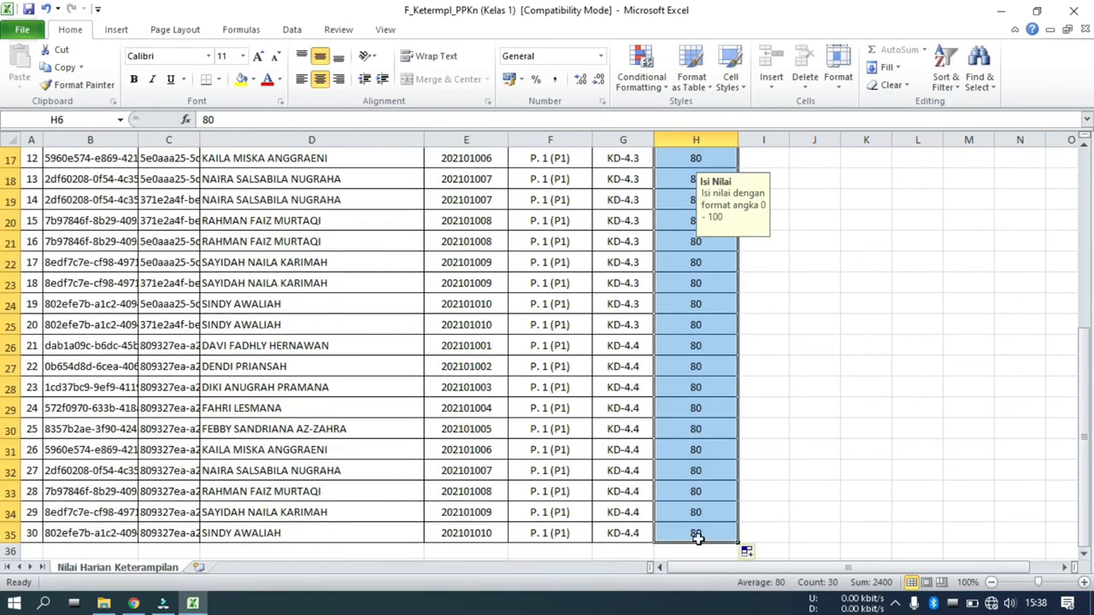
pyautogui.click(1001, 10)
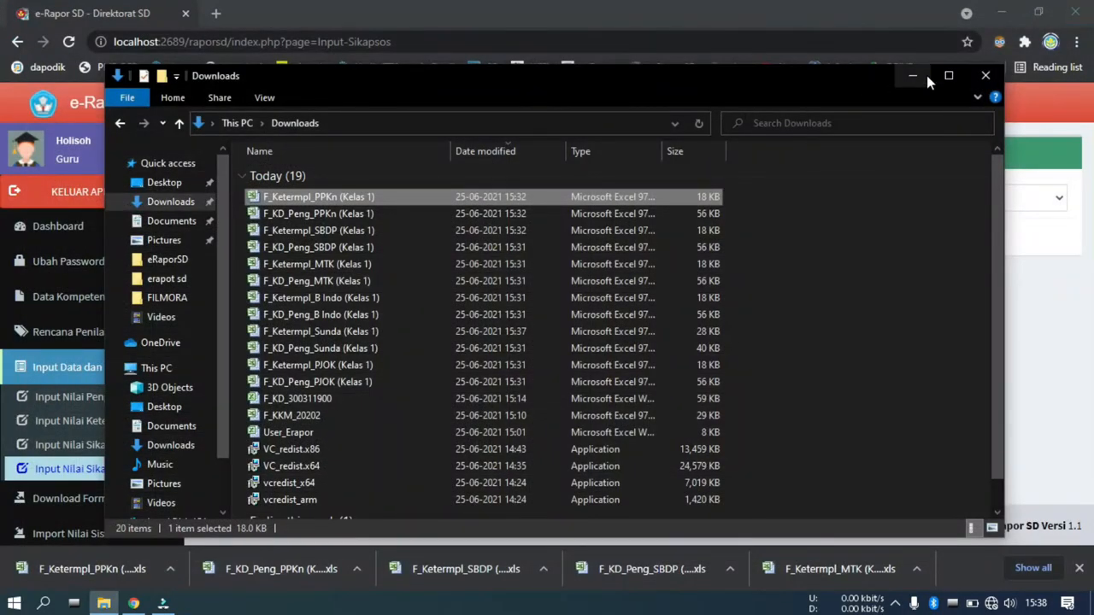
# - Close the Downloads window and open the Import Nilai Pengetahuan page in e-Rapor SD
pyautogui.click(980, 75)
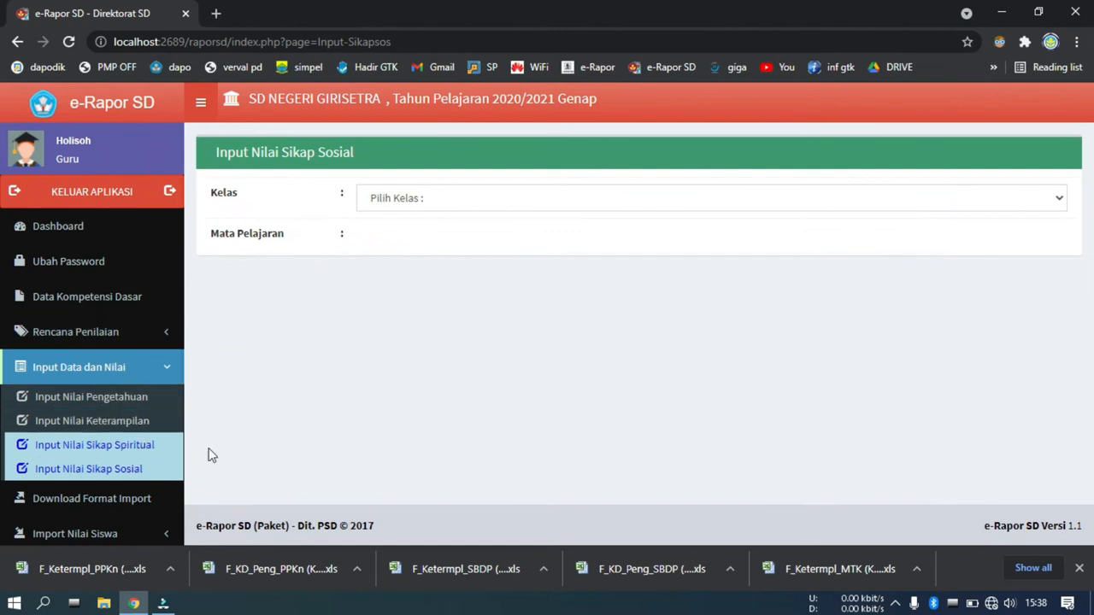
pyautogui.scroll(-3, 147, 414)
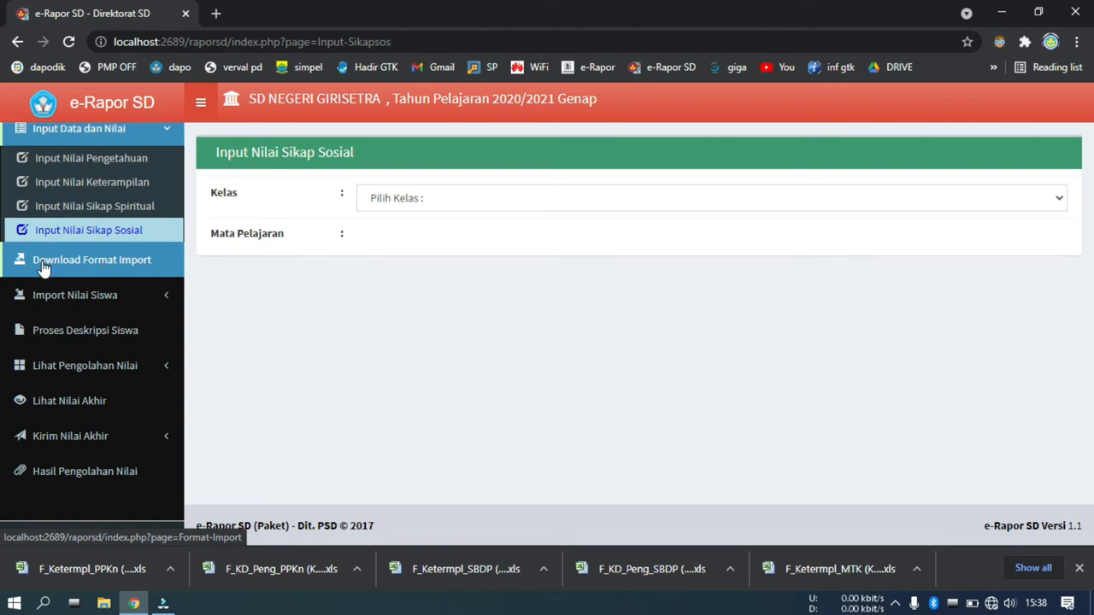
pyautogui.click(127, 301)
pyautogui.click(135, 231)
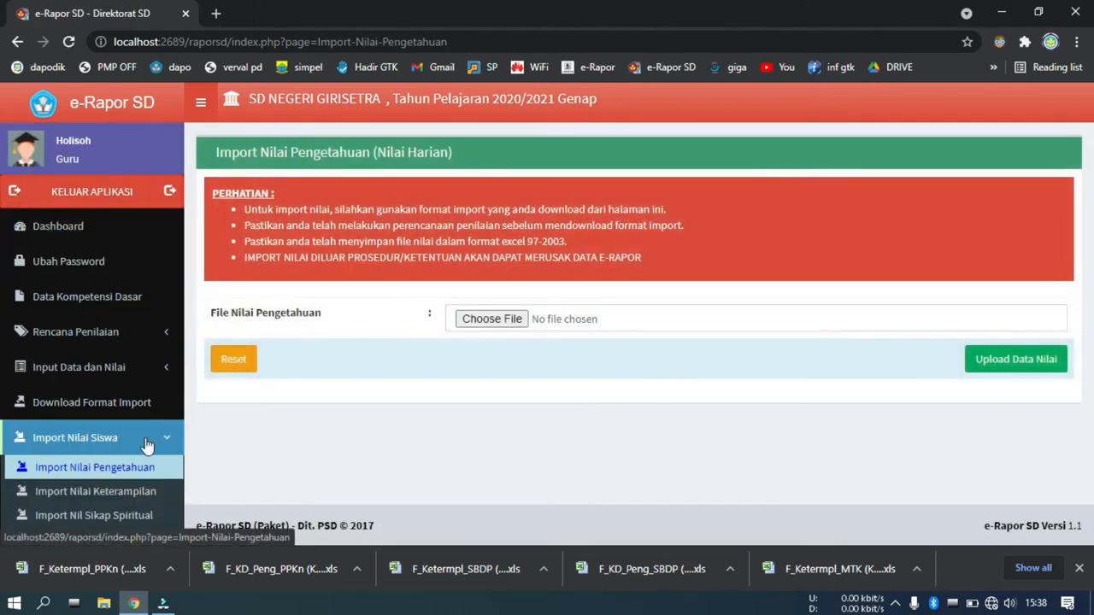
# - Choose F_KD_Peng_PJOK (Kelas 1) from Downloads as the knowledge score file for import
pyautogui.click(473, 317)
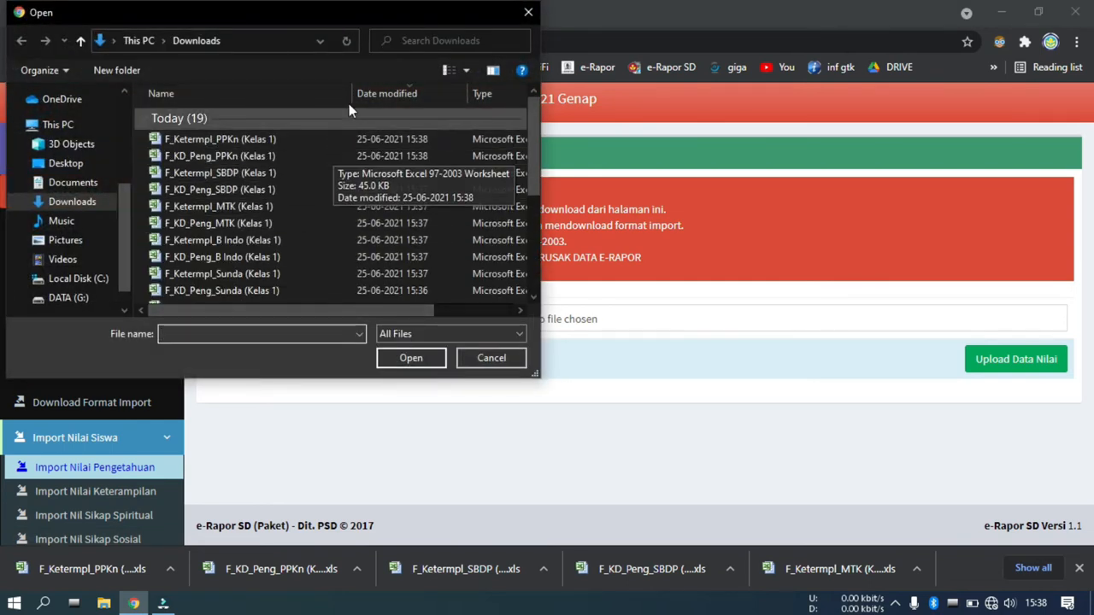
pyautogui.moveTo(353, 92); pyautogui.dragTo(405, 92)
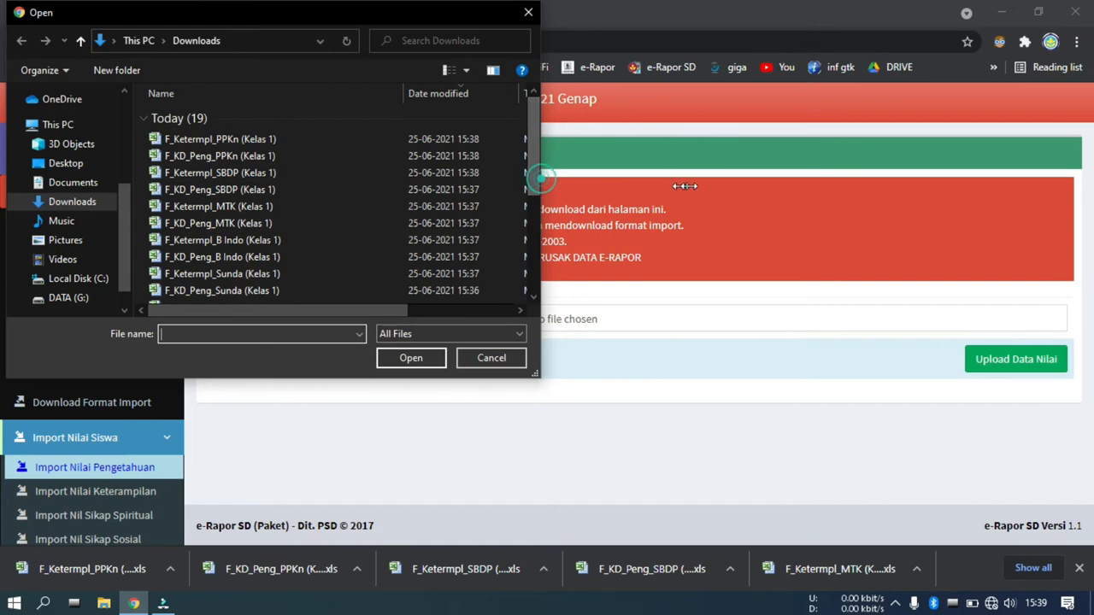
pyautogui.moveTo(540, 179); pyautogui.dragTo(729, 194)
pyautogui.scroll(-3, 376, 214)
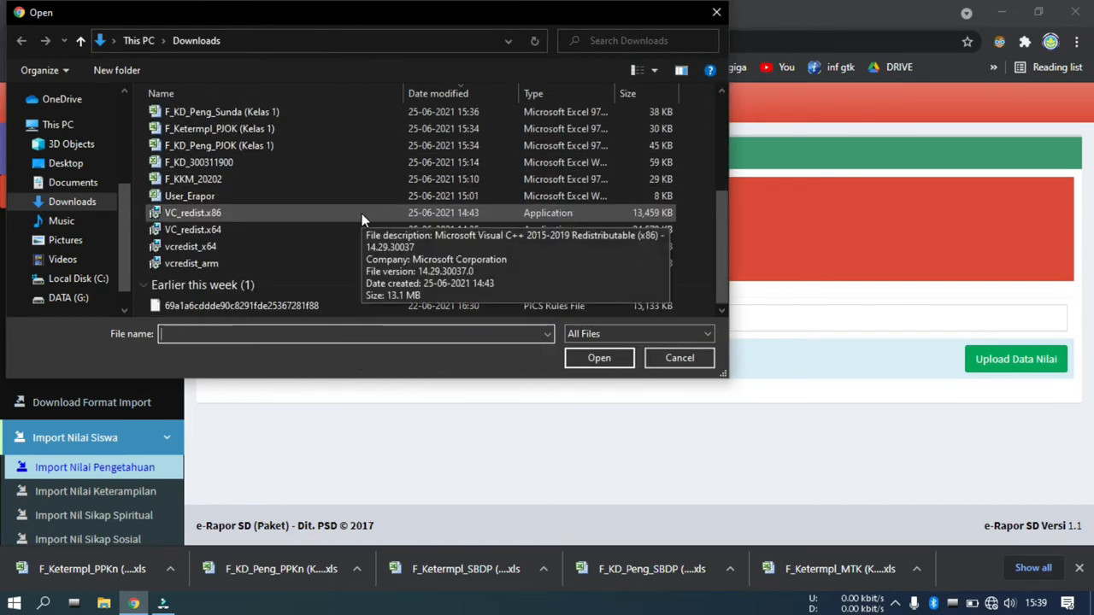
pyautogui.scroll(1, 291, 196)
pyautogui.scroll(2, 291, 196)
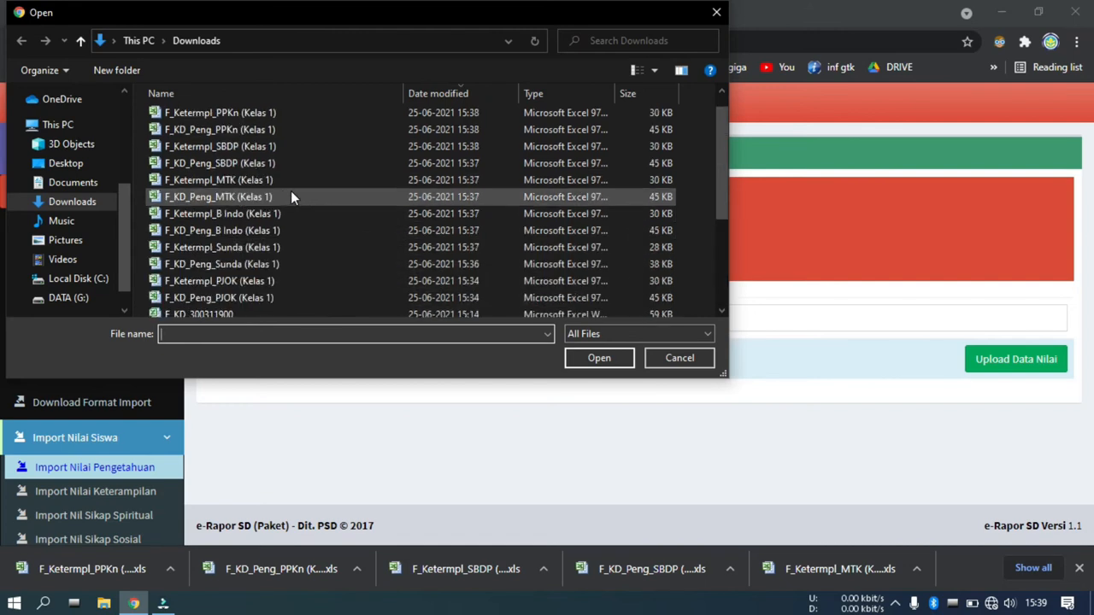
pyautogui.scroll(-2, 291, 196)
pyautogui.click(241, 213)
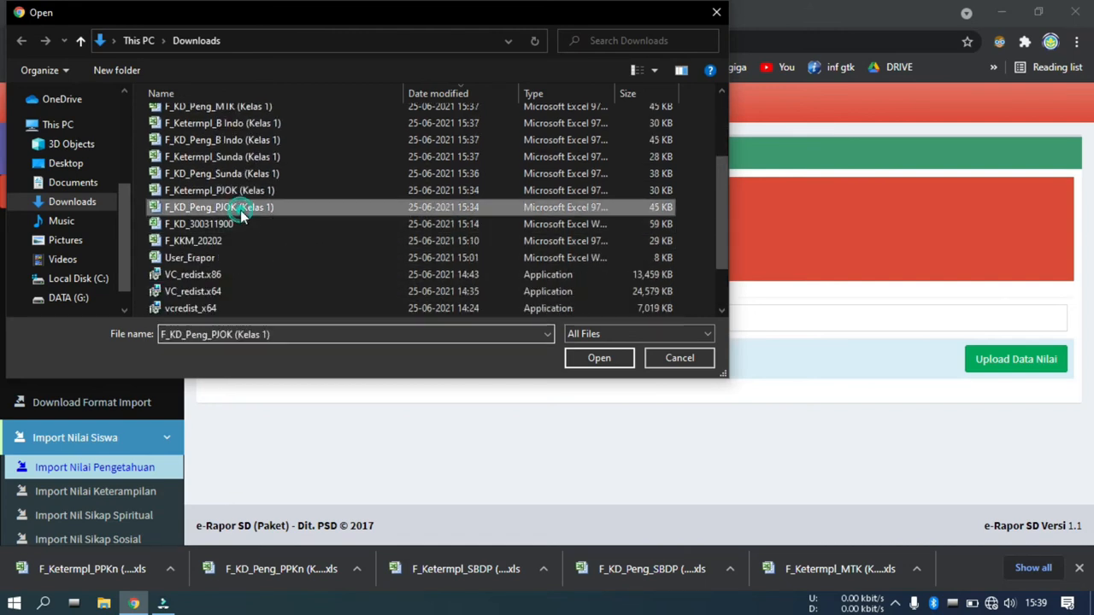
pyautogui.doubleClick(240, 210)
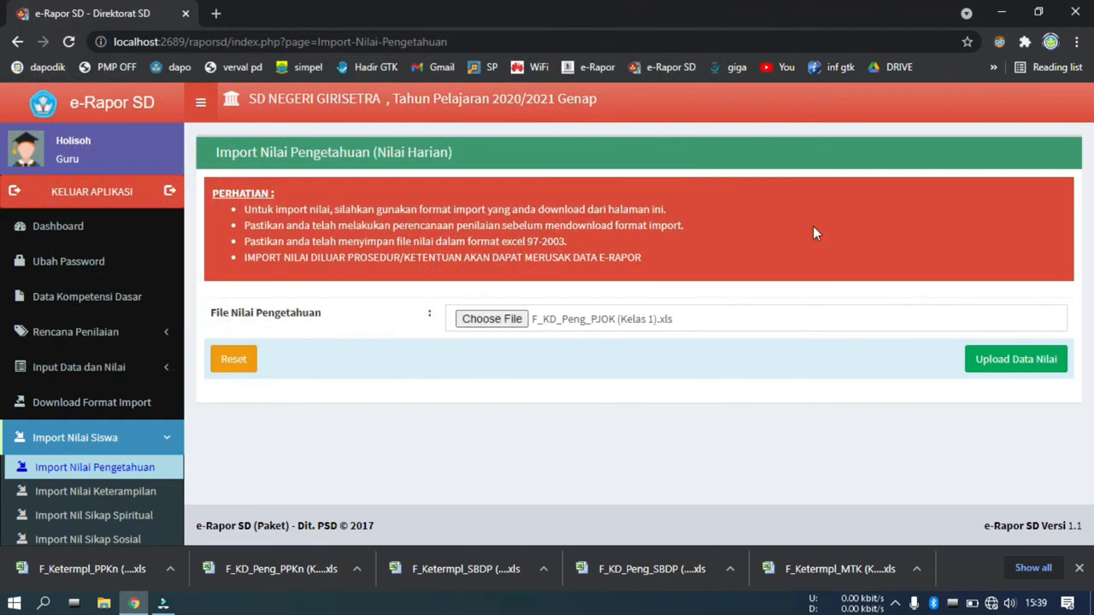
# - Upload the PJOK knowledge scores, review the listed student scores, and save the imported data
pyautogui.click(988, 358)
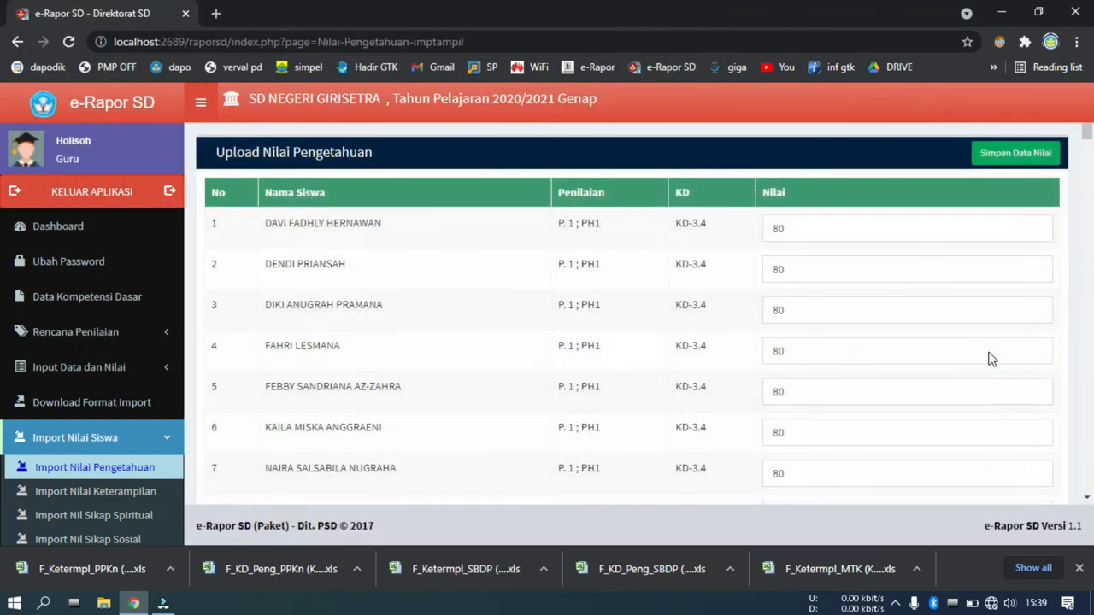
pyautogui.scroll(-5, 889, 357)
pyautogui.scroll(-20, 880, 359)
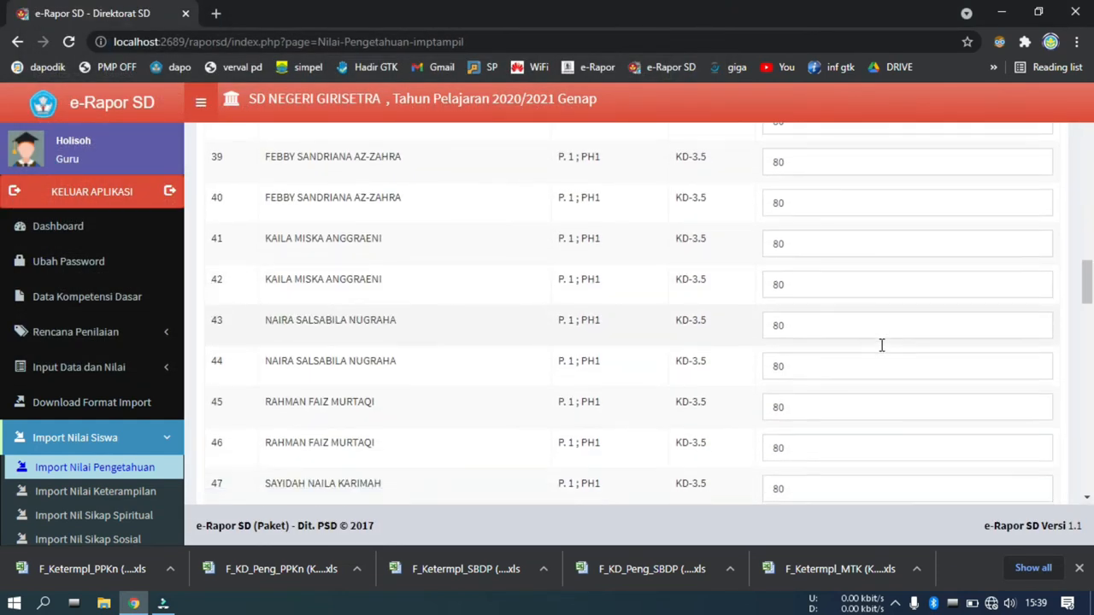
pyautogui.scroll(20, 880, 343)
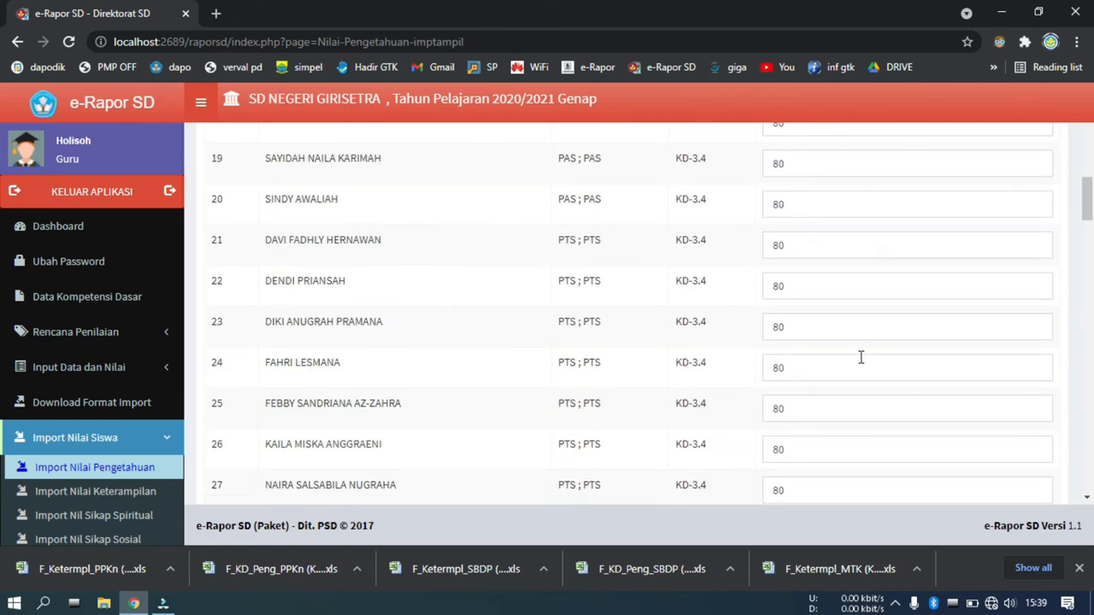
pyautogui.click(1005, 161)
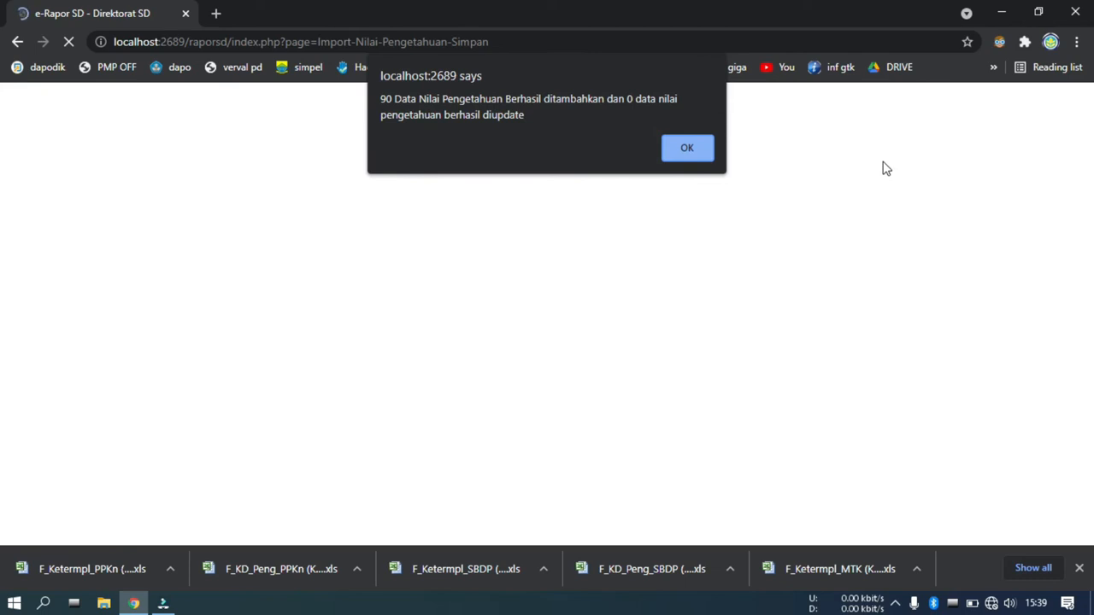
pyautogui.press('Return')
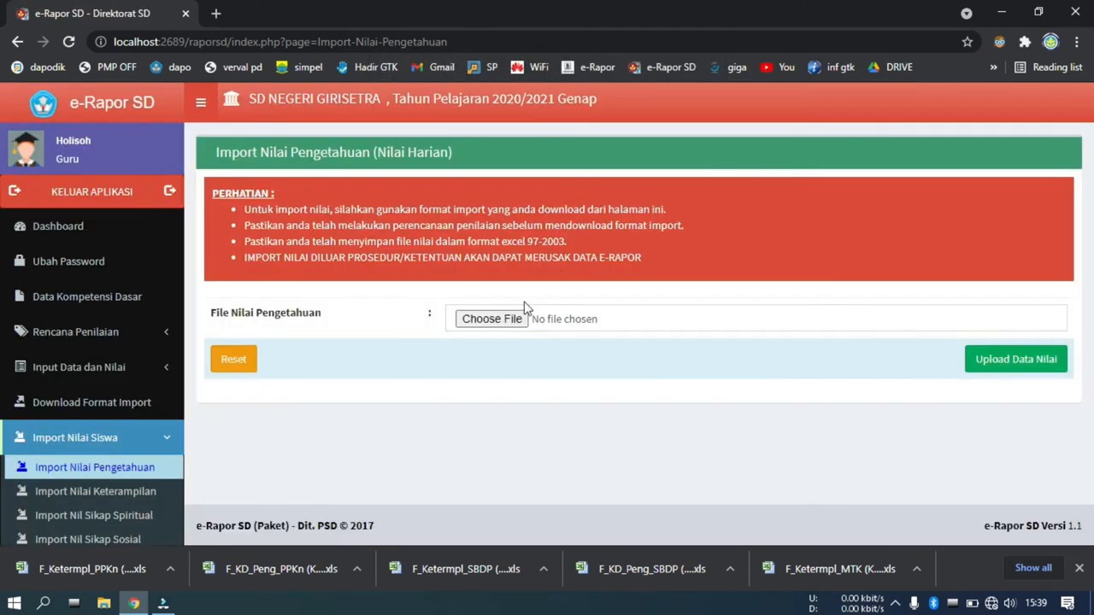
# - Upload F_KD_Peng_Sunda (Kelas 1) from Downloads as the knowledge score file and save the imported scores
pyautogui.click(517, 327)
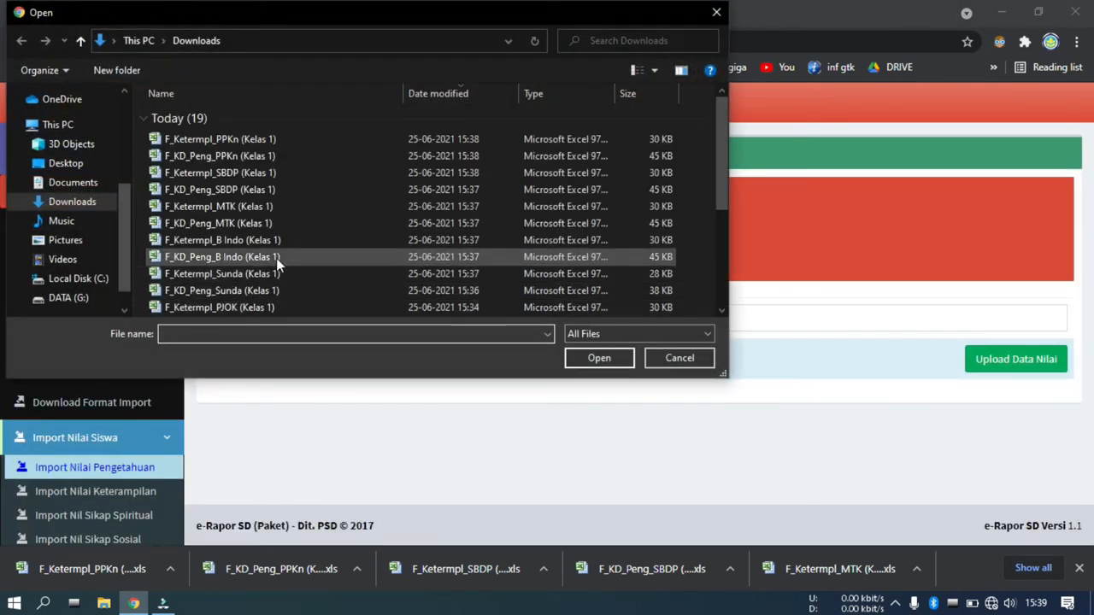
pyautogui.scroll(-2, 249, 154)
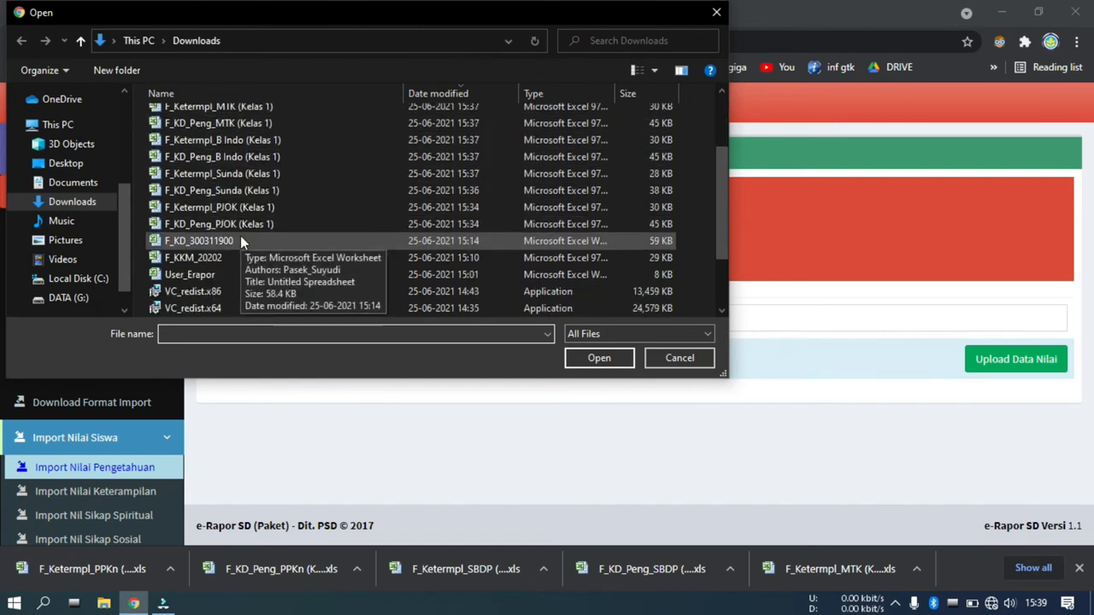
pyautogui.click(243, 190)
pyautogui.doubleClick(242, 190)
pyautogui.click(1004, 362)
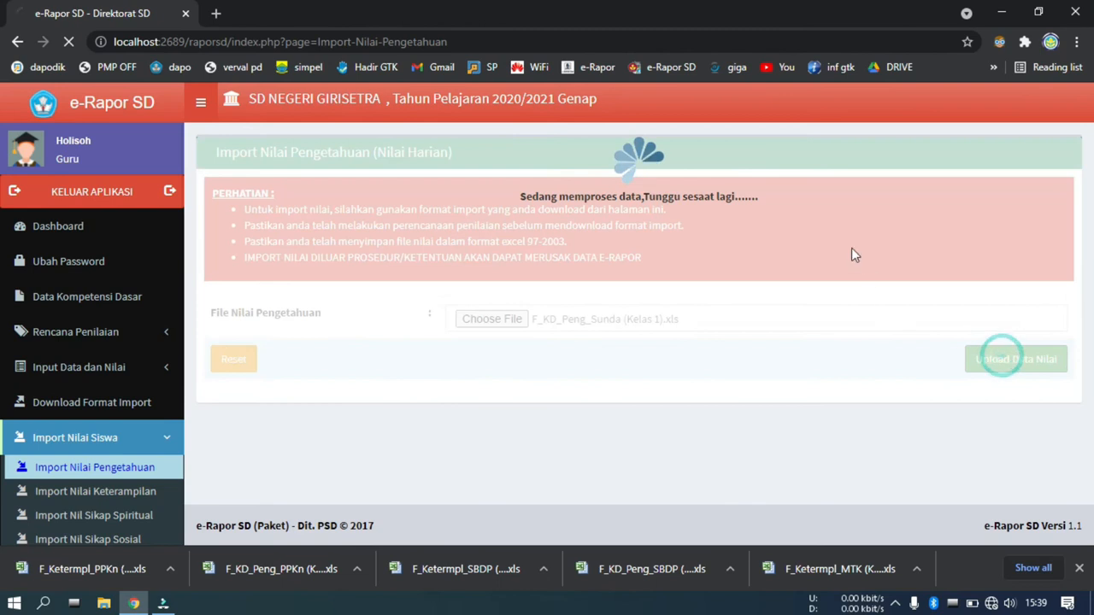
pyautogui.click(1021, 163)
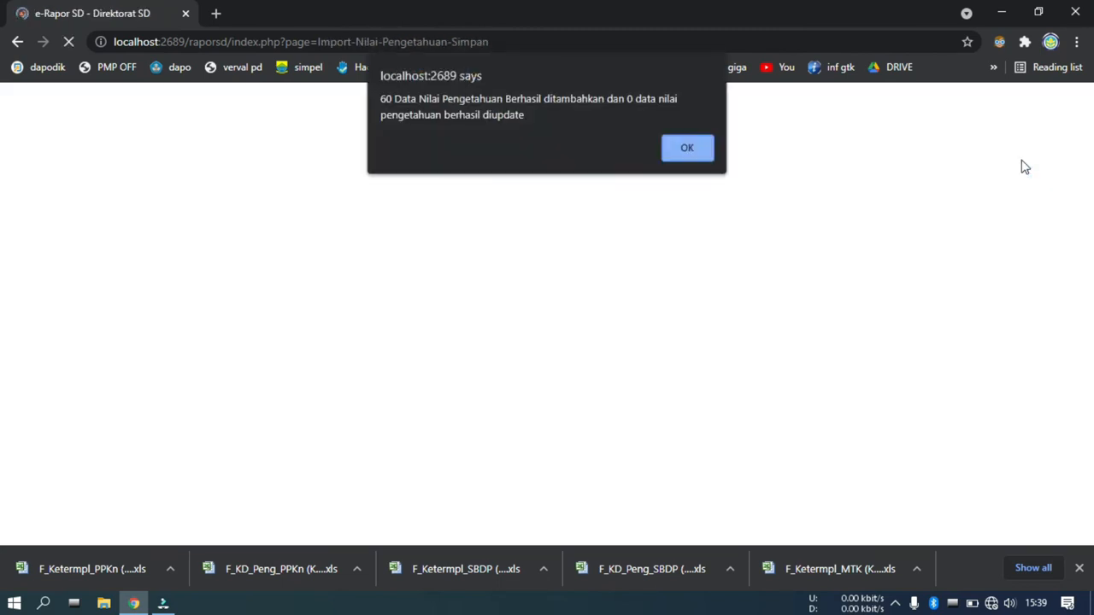
pyautogui.click(688, 146)
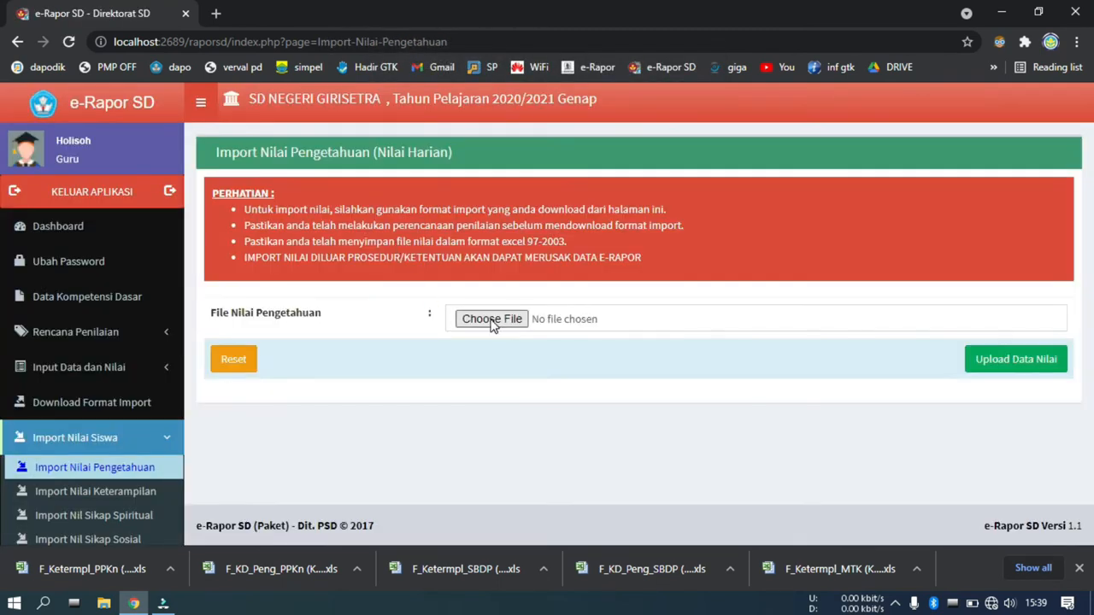
# - Upload F_KD_Peng_B Indo (Kelas 1) from Downloads as the knowledge score file and save the imported scores
pyautogui.click(492, 321)
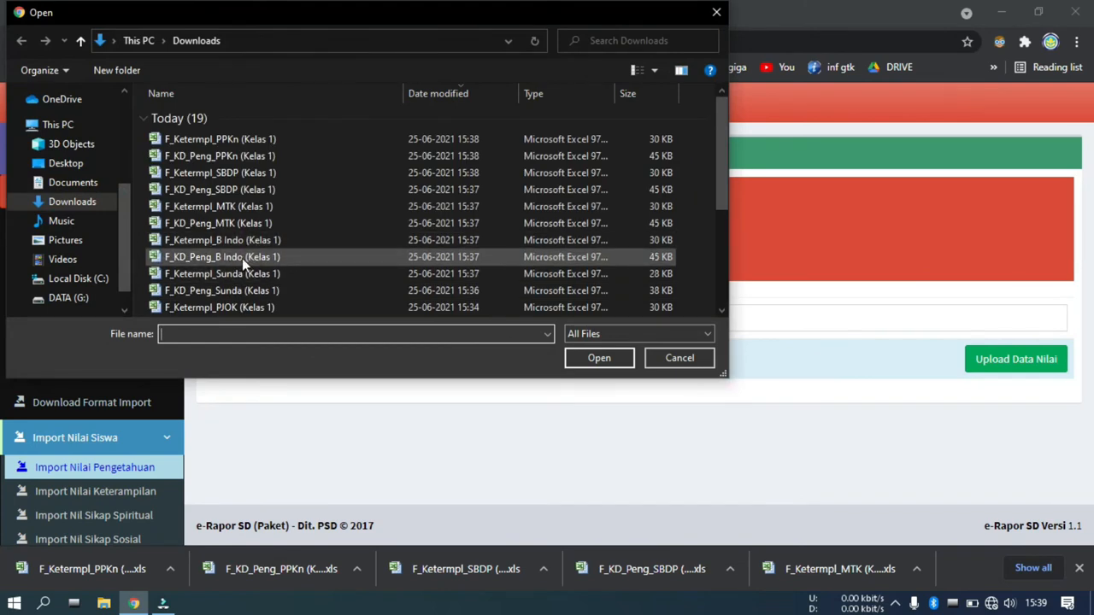
pyautogui.scroll(-1, 246, 297)
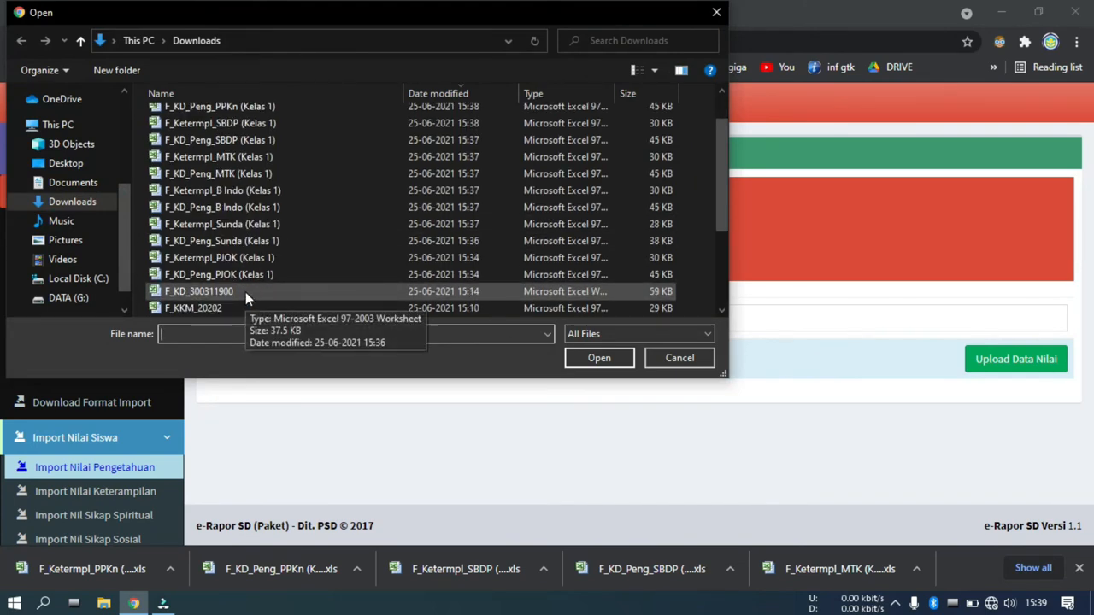
pyautogui.scroll(1, 245, 292)
pyautogui.doubleClick(242, 249)
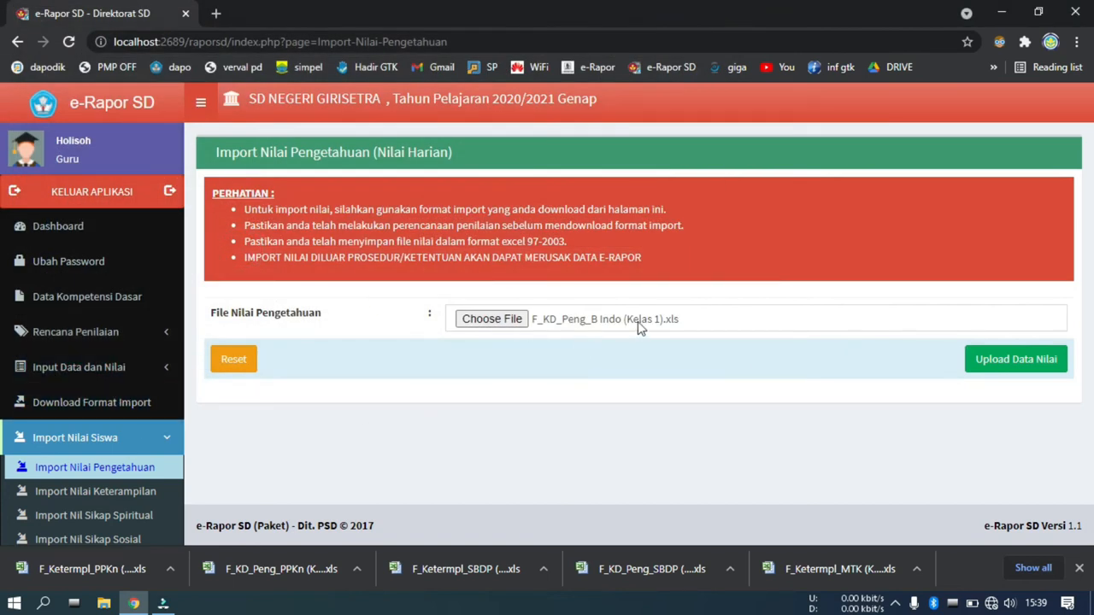
pyautogui.click(1020, 361)
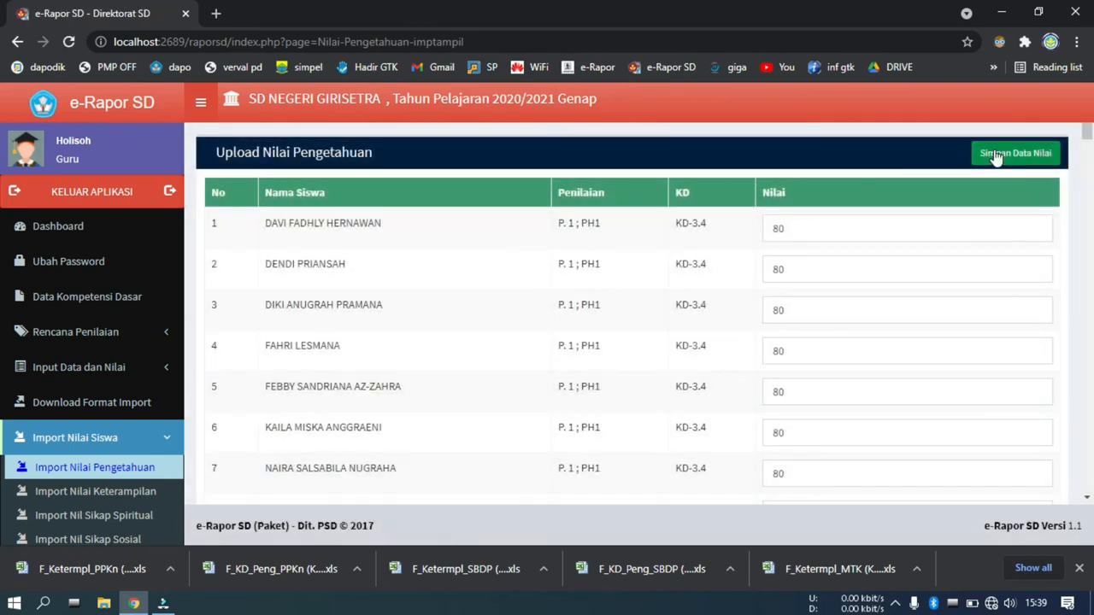
pyautogui.click(994, 154)
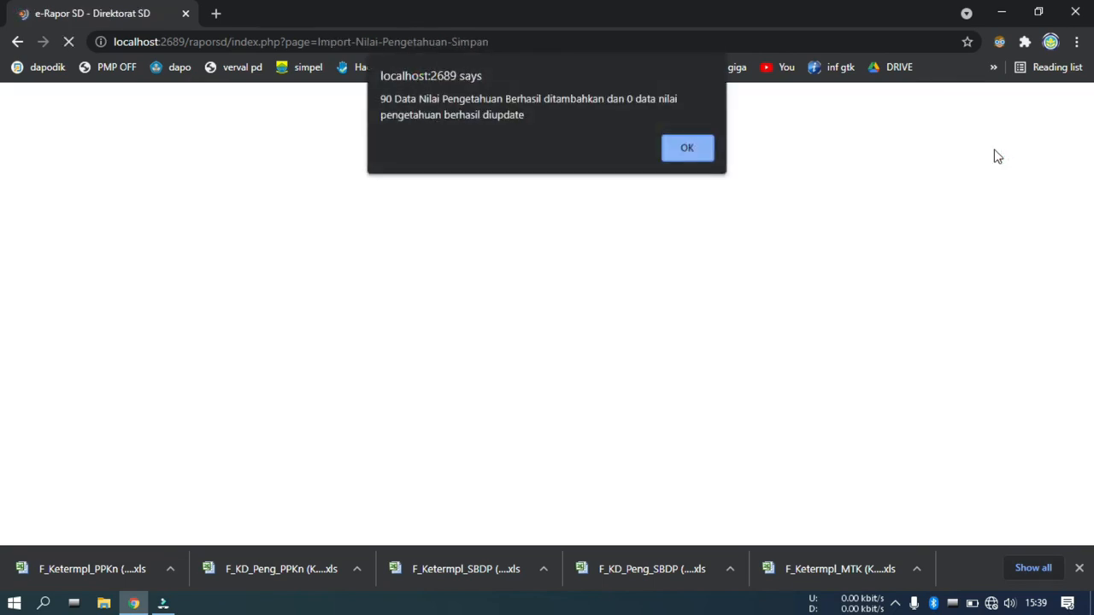
pyautogui.press('Return')
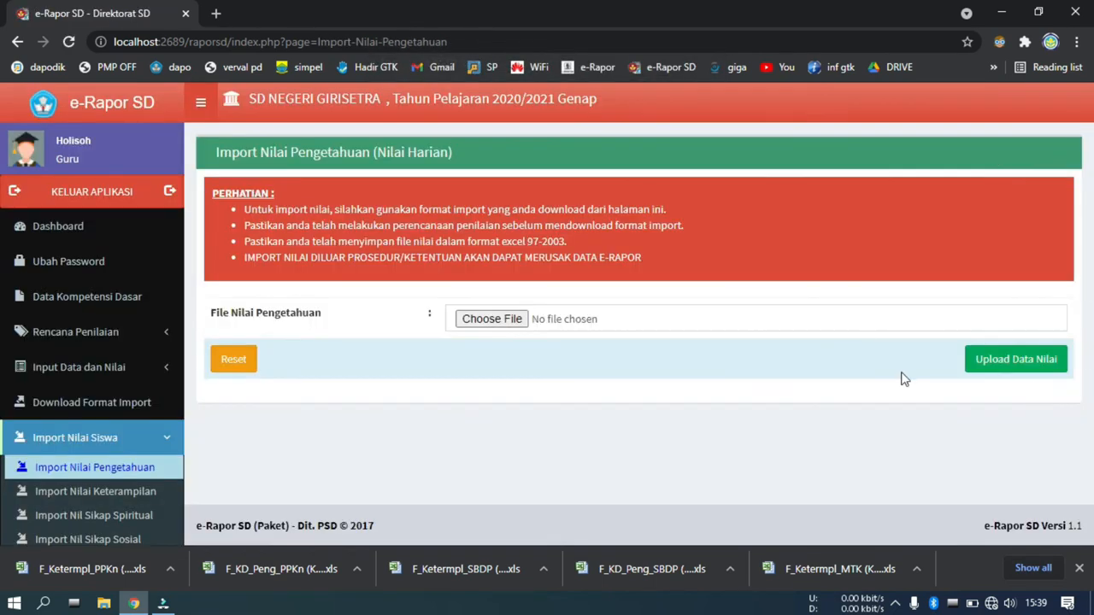
# - Upload F_KD_Peng_MTK (Kelas 1) as the knowledge score file, save the imported scores, and dismiss the browser's downloads bar
pyautogui.click(508, 319)
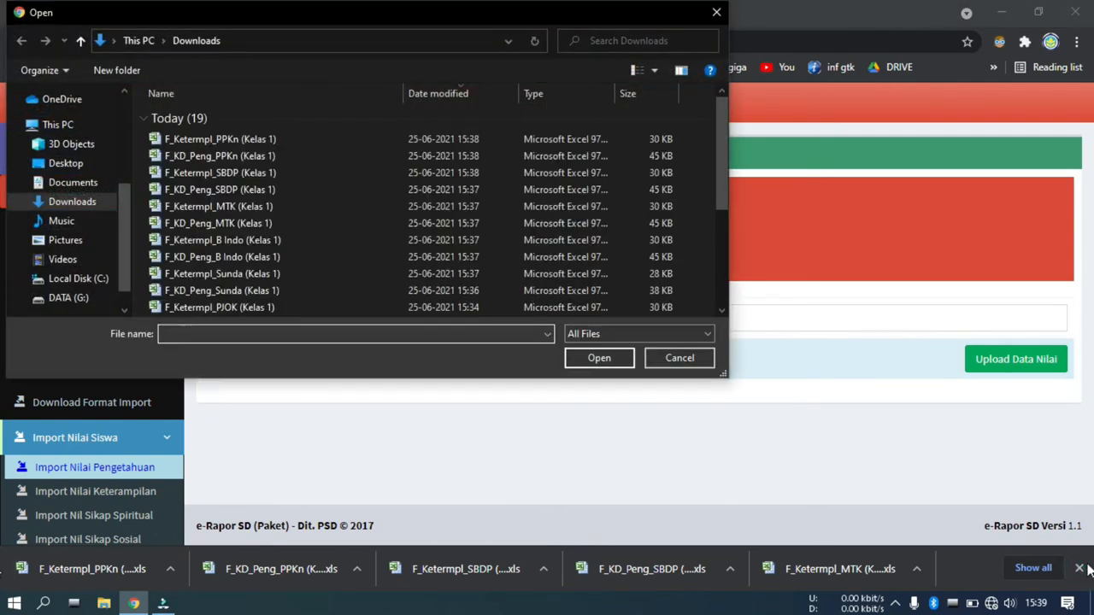
pyautogui.click(288, 224)
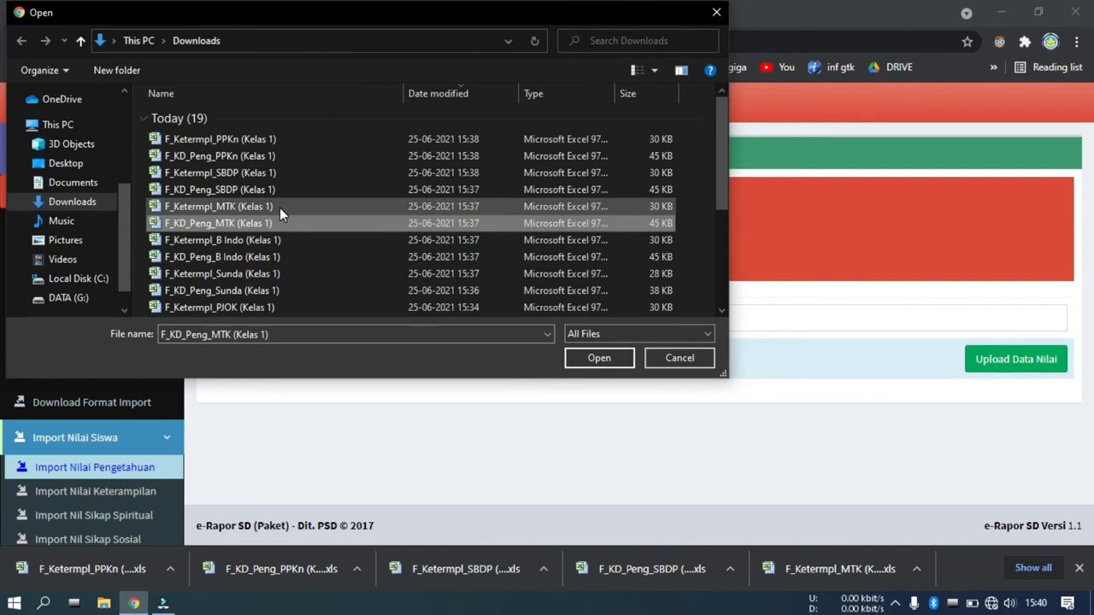
pyautogui.press('Return')
pyautogui.click(993, 366)
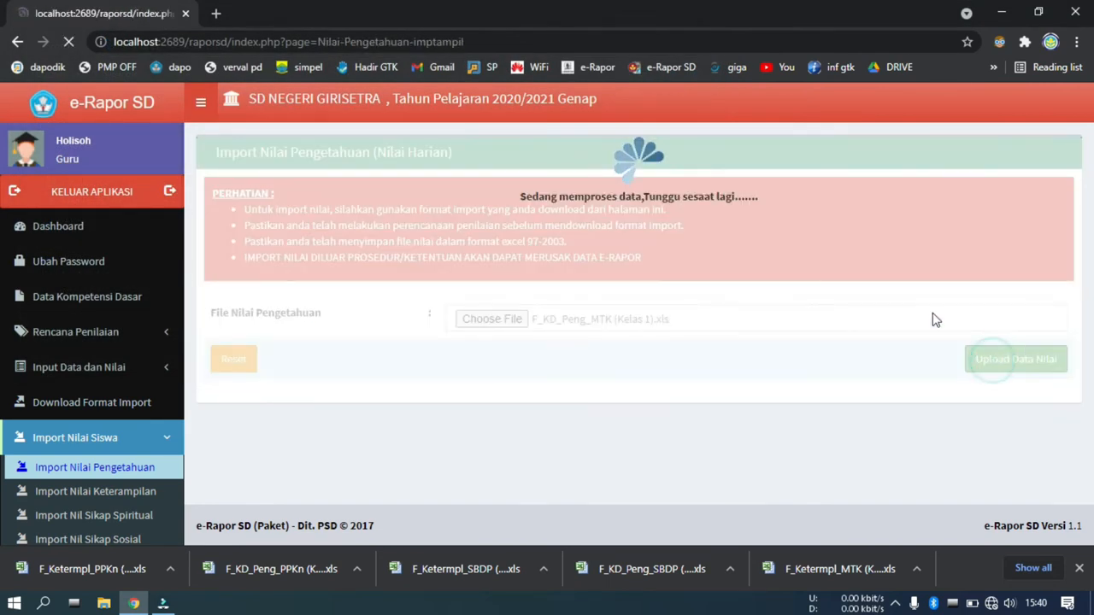
pyautogui.click(1000, 154)
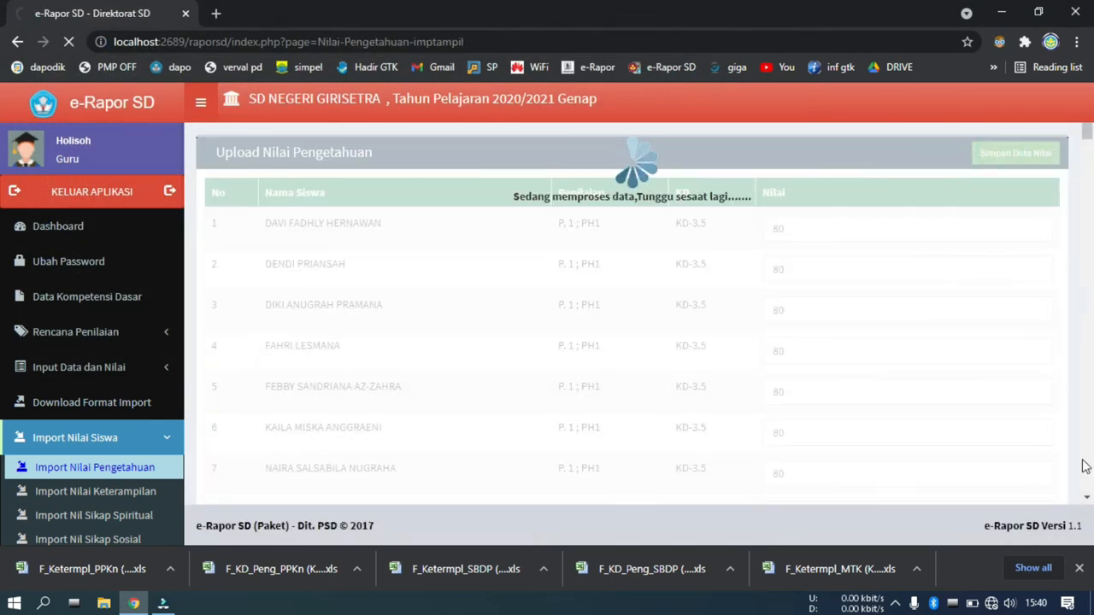
pyautogui.click(1081, 569)
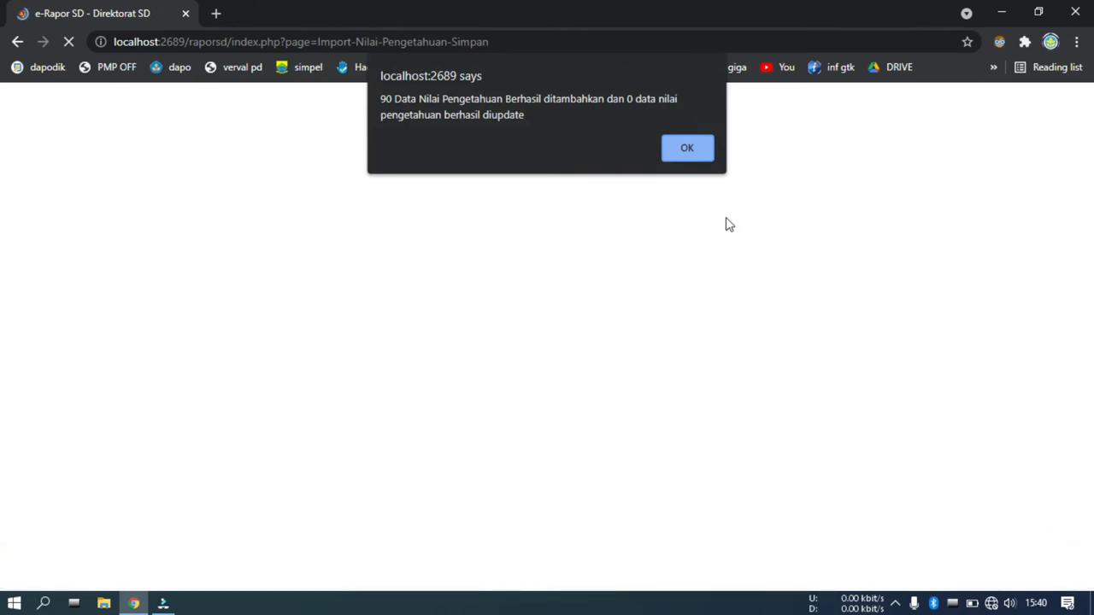
pyautogui.click(688, 150)
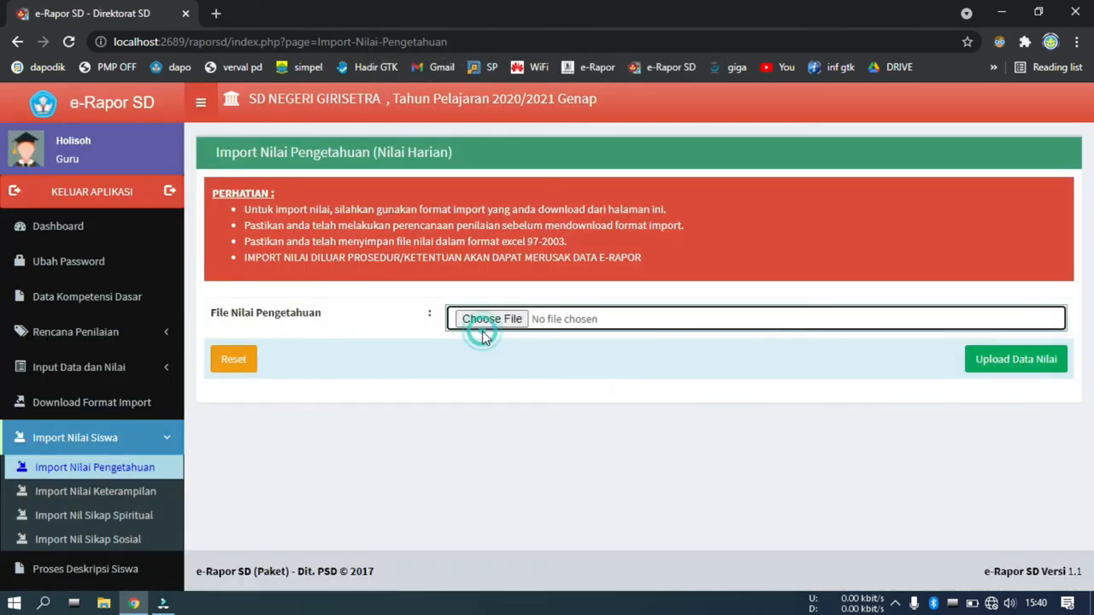
# - Upload F_KD_Peng_SBDP (Kelas 1) from Downloads as the knowledge score file and save the imported scores
pyautogui.click(483, 336)
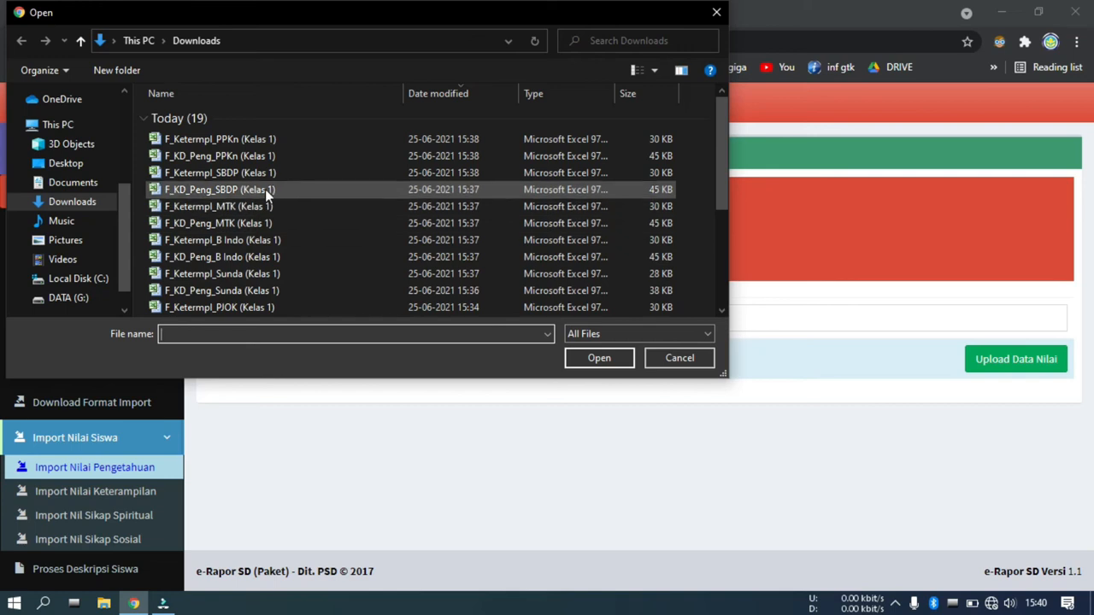
pyautogui.doubleClick(265, 187)
pyautogui.click(1014, 359)
pyautogui.click(983, 159)
pyautogui.click(681, 147)
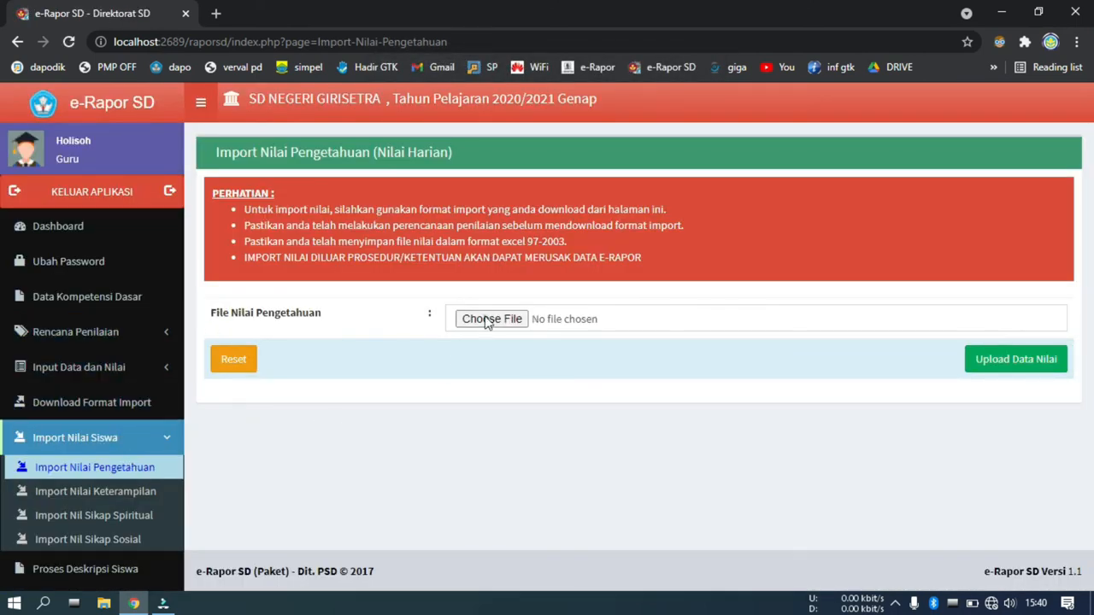
# - Upload F_KD_Peng_PPKn (Kelas 1) from Downloads as the knowledge score file and save the imported scores
pyautogui.click(488, 320)
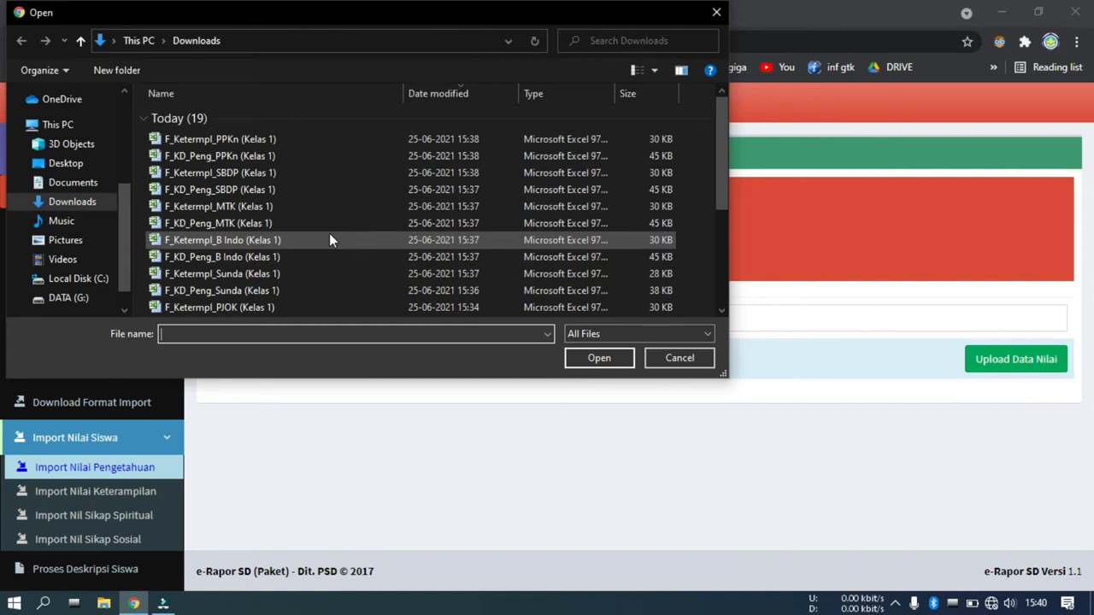
pyautogui.doubleClick(300, 156)
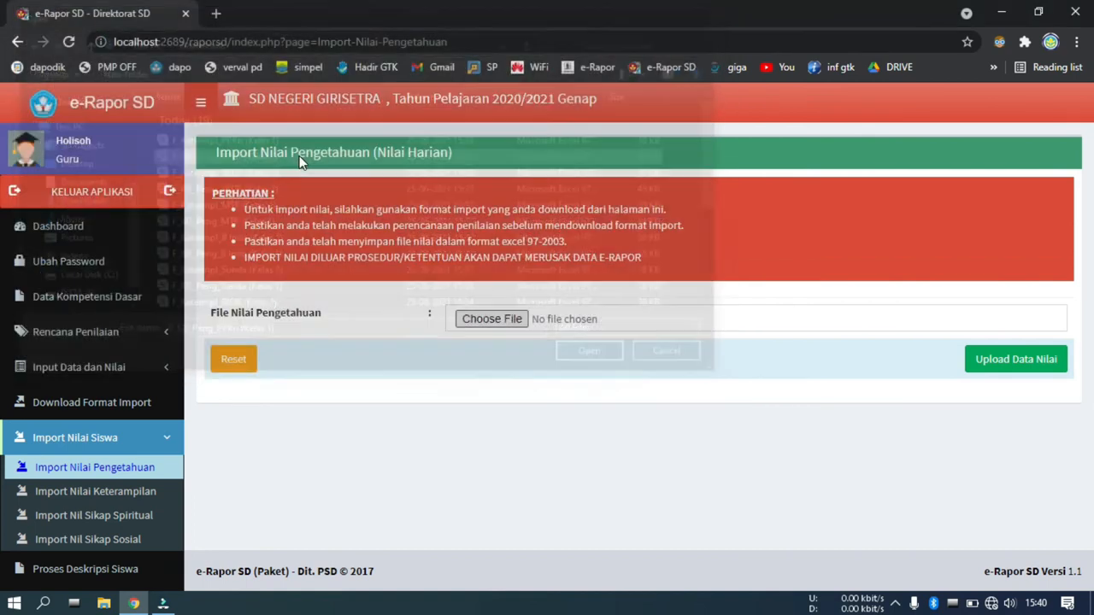
pyautogui.click(1048, 362)
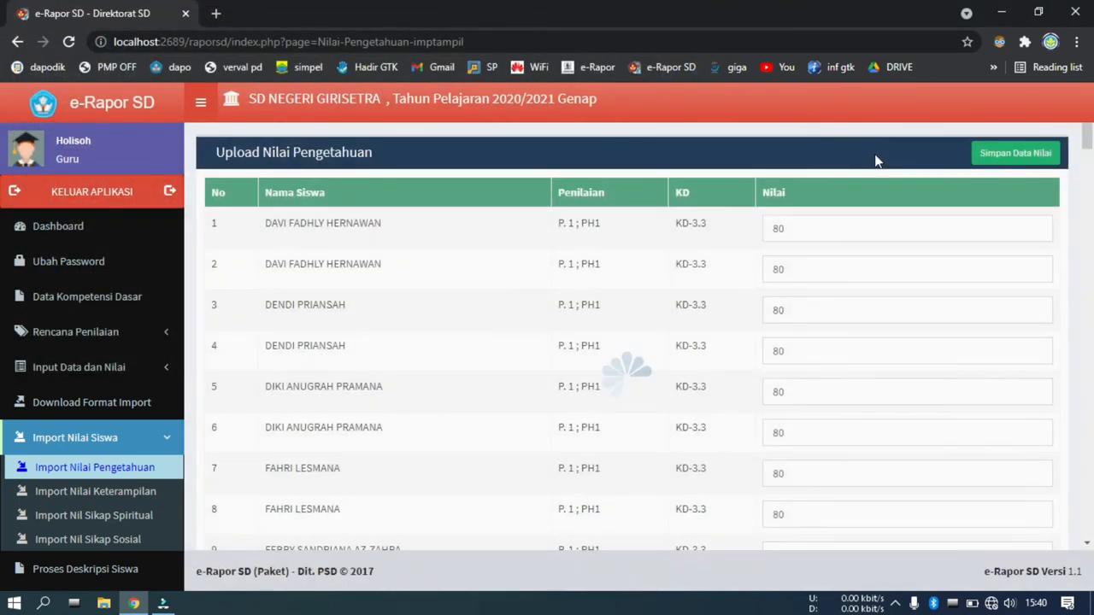
pyautogui.click(985, 156)
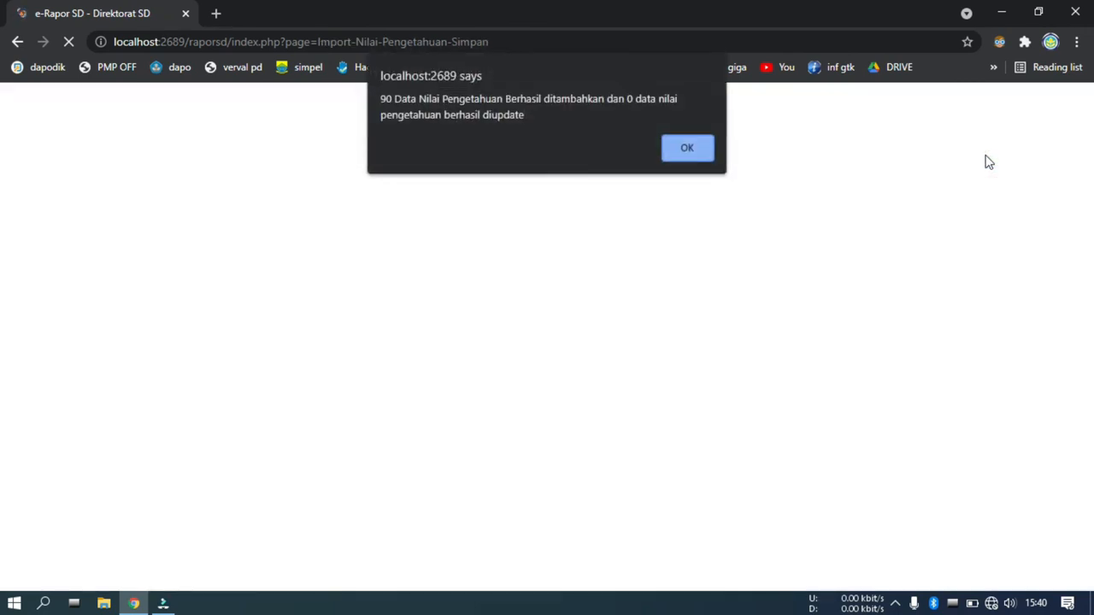
pyautogui.press('Return')
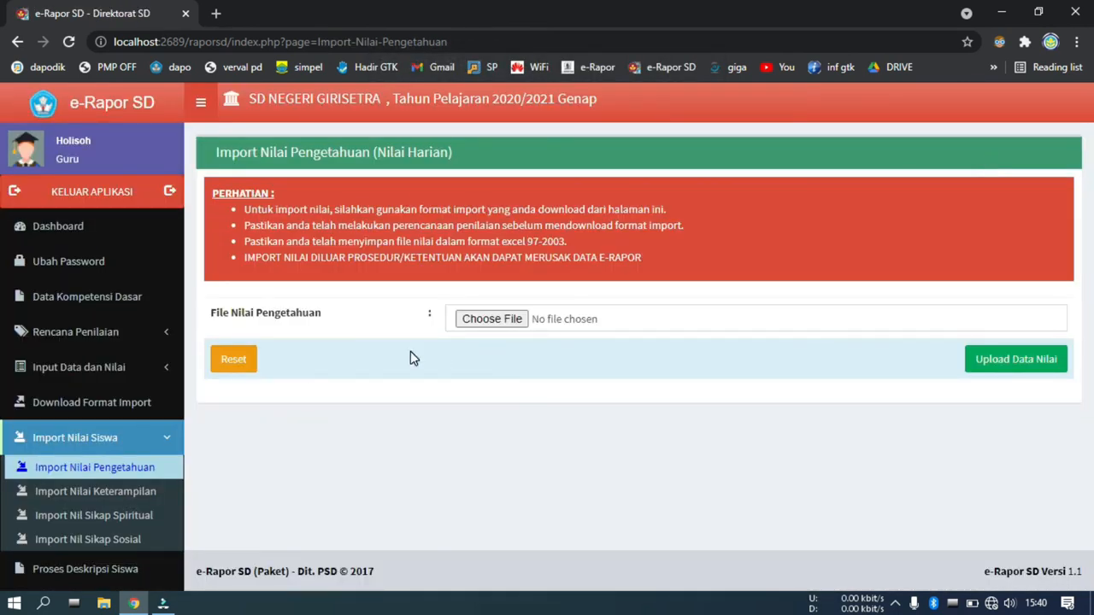
# - Open the Import Nilai Keterampilan page, upload F_Ketermpl_PPKn (Kelas 1) from Downloads, and save the imported skills scores
pyautogui.click(160, 494)
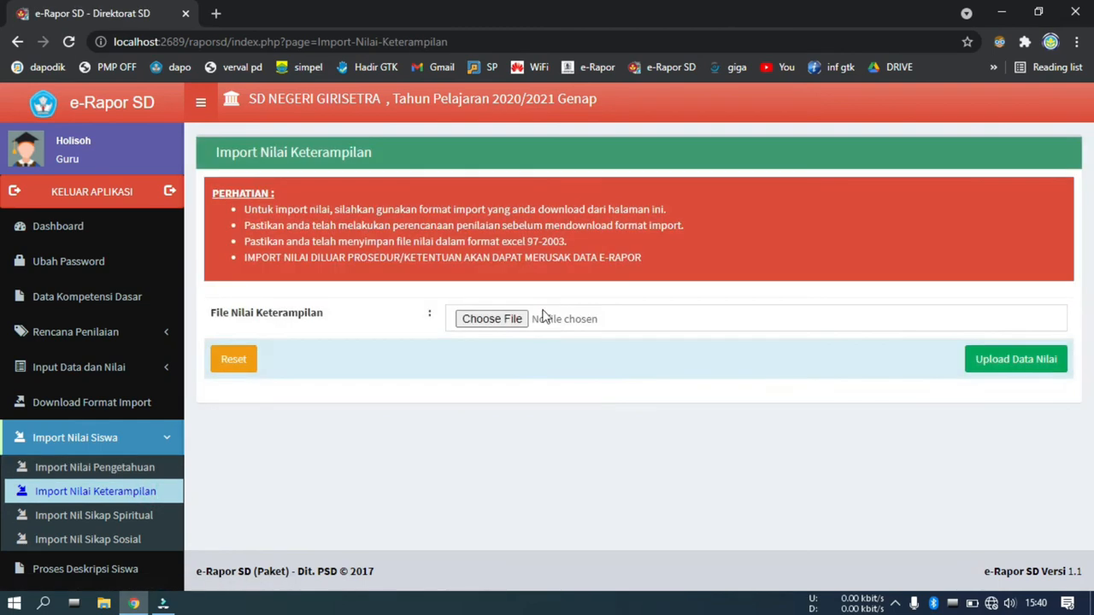
pyautogui.click(532, 323)
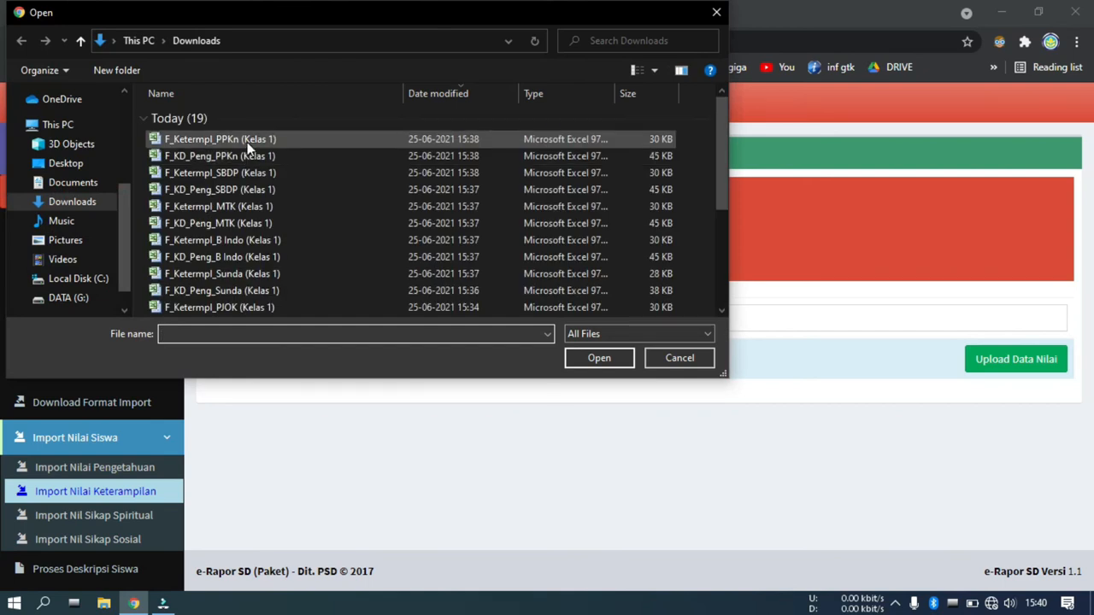
pyautogui.click(247, 142)
pyautogui.doubleClick(247, 142)
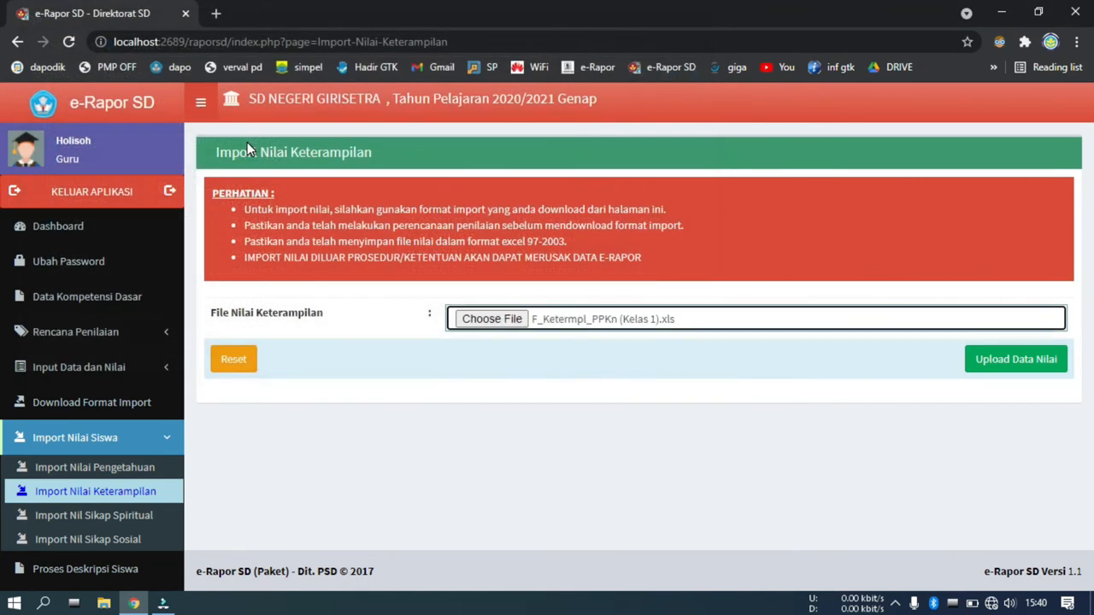
pyautogui.click(1050, 377)
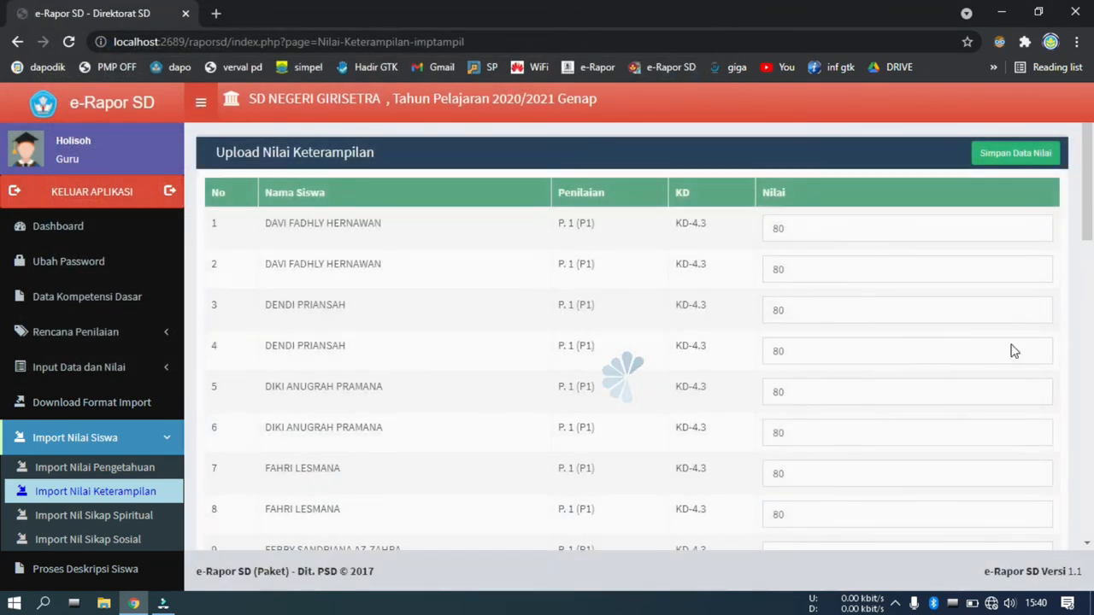
pyautogui.click(1006, 151)
pyautogui.click(688, 140)
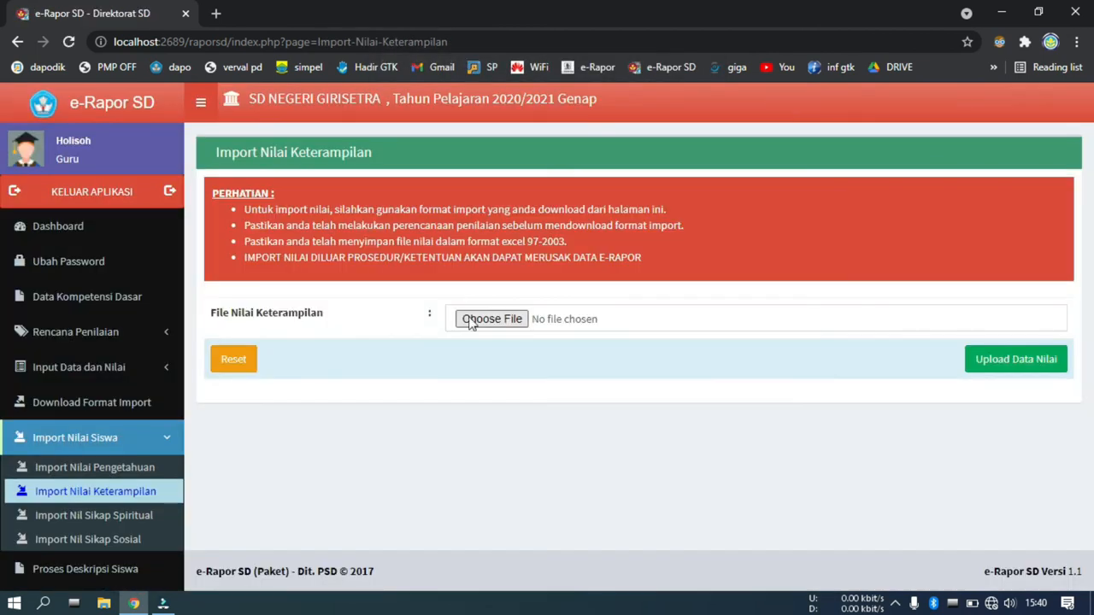
# - Upload F_Ketermpl_SBDP (Kelas 1) from Downloads as the skills score file and save the imported scores
pyautogui.click(470, 322)
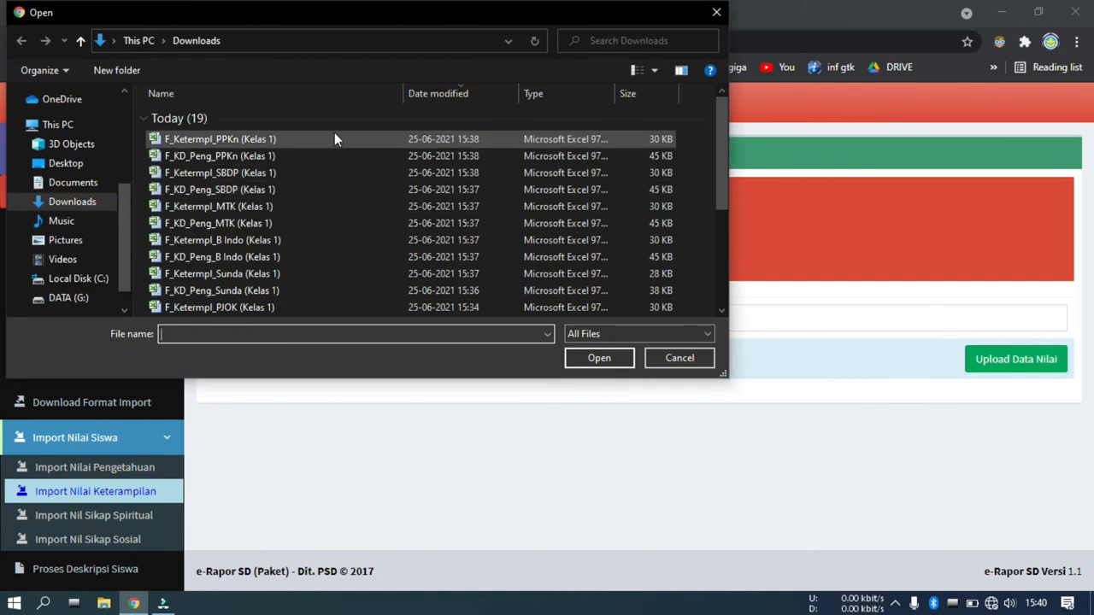
pyautogui.doubleClick(326, 173)
pyautogui.click(1007, 352)
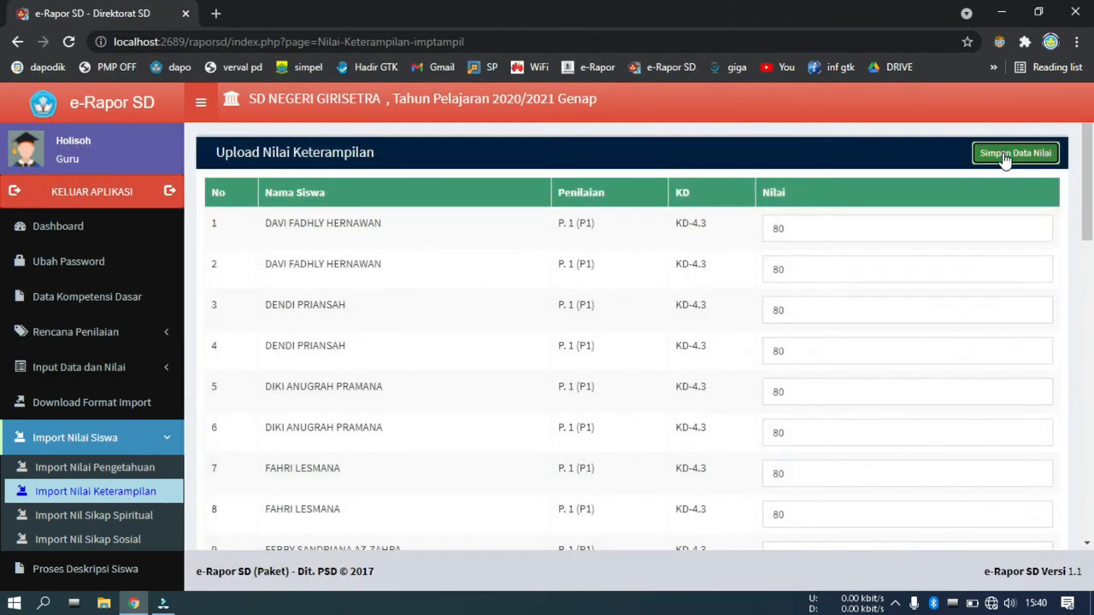
pyautogui.click(1005, 157)
pyautogui.click(690, 149)
# - Upload F_Ketermpl_MTK (Kelas 1) from Downloads as the skills score file and save the imported scores
pyautogui.click(468, 315)
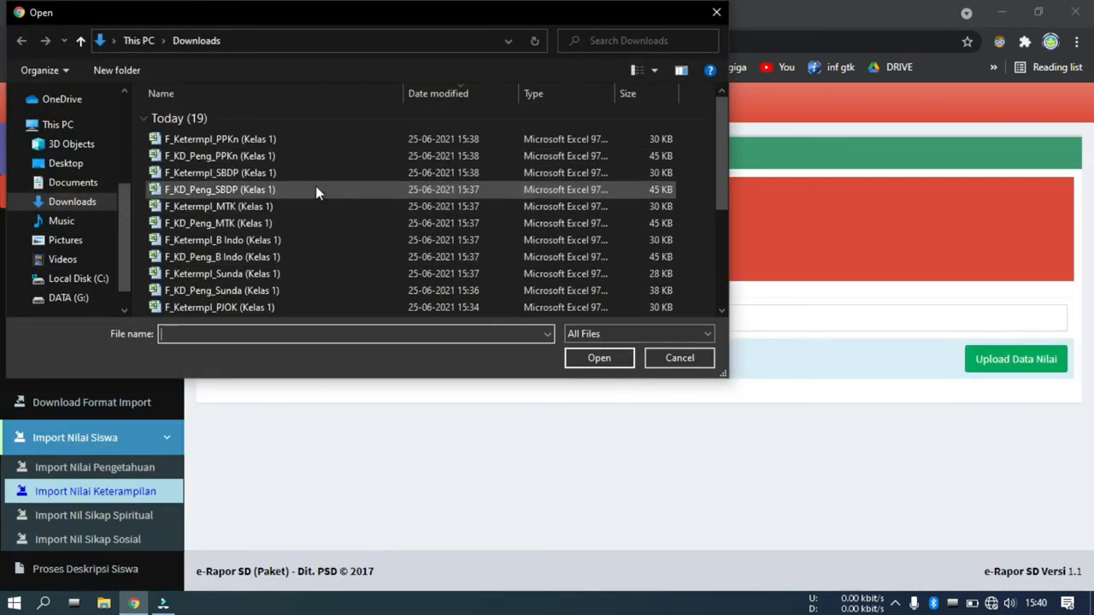
pyautogui.doubleClick(315, 208)
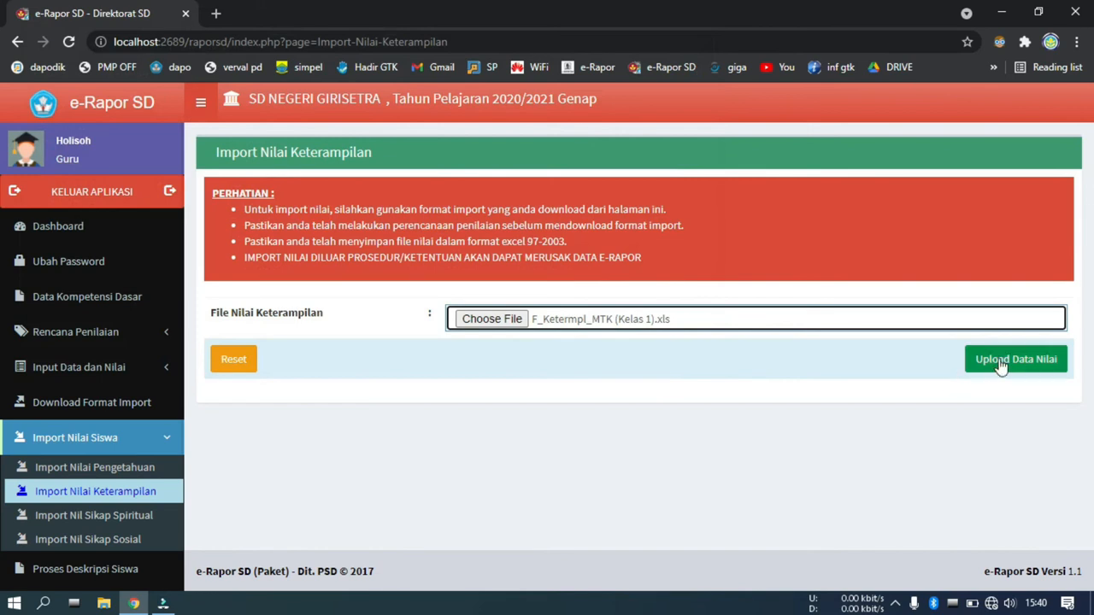
pyautogui.click(1001, 361)
pyautogui.click(1016, 152)
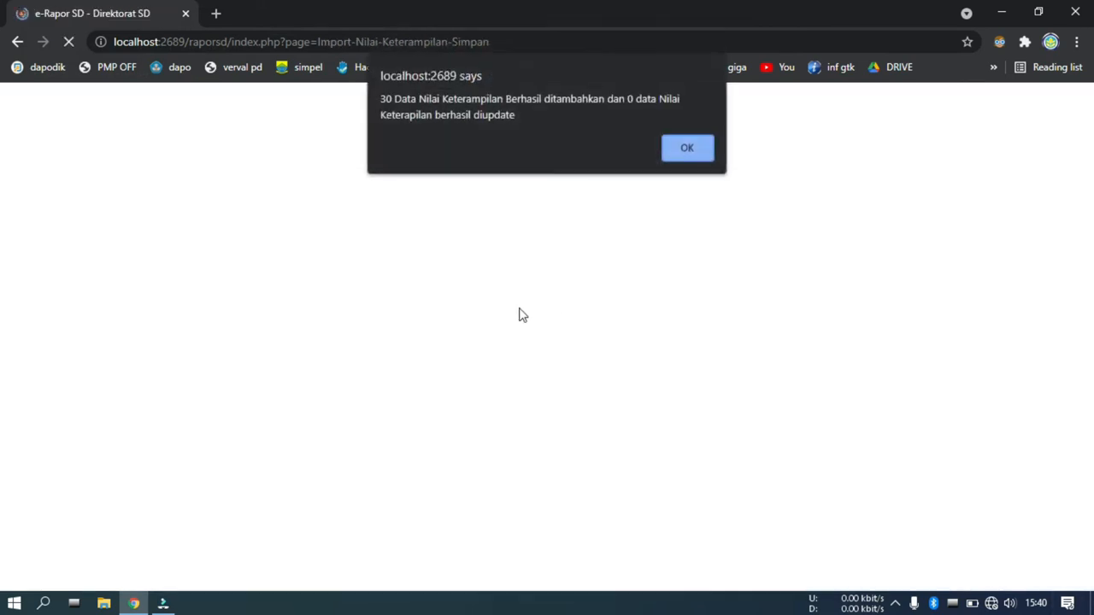
pyautogui.press('Return')
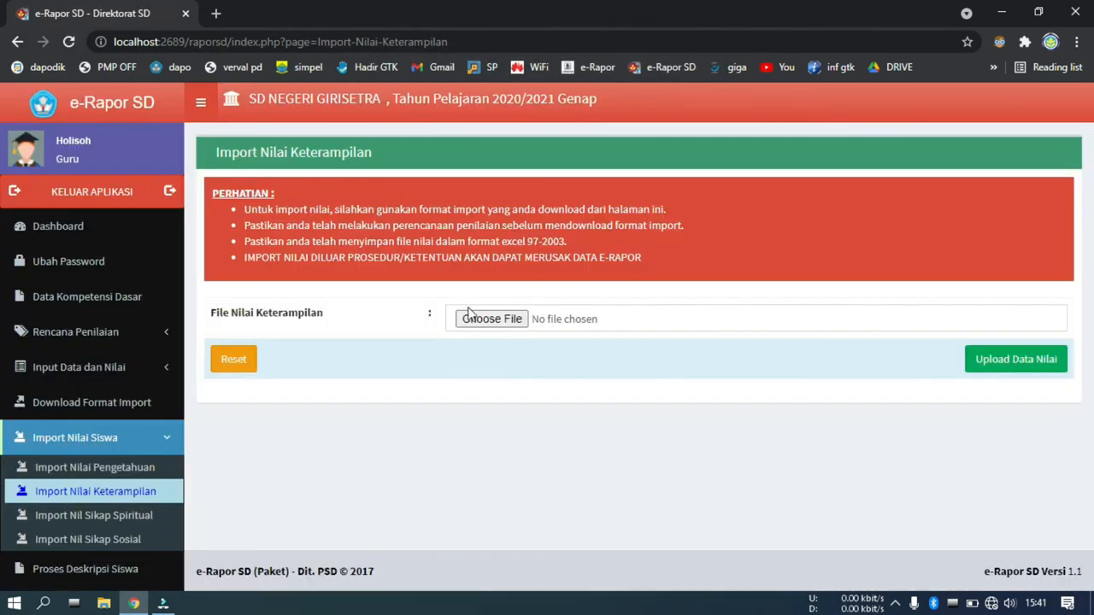
# - Upload F_Ketermpl_B Indo (Kelas 1) from Downloads as the skills score file and save the imported scores
pyautogui.click(469, 316)
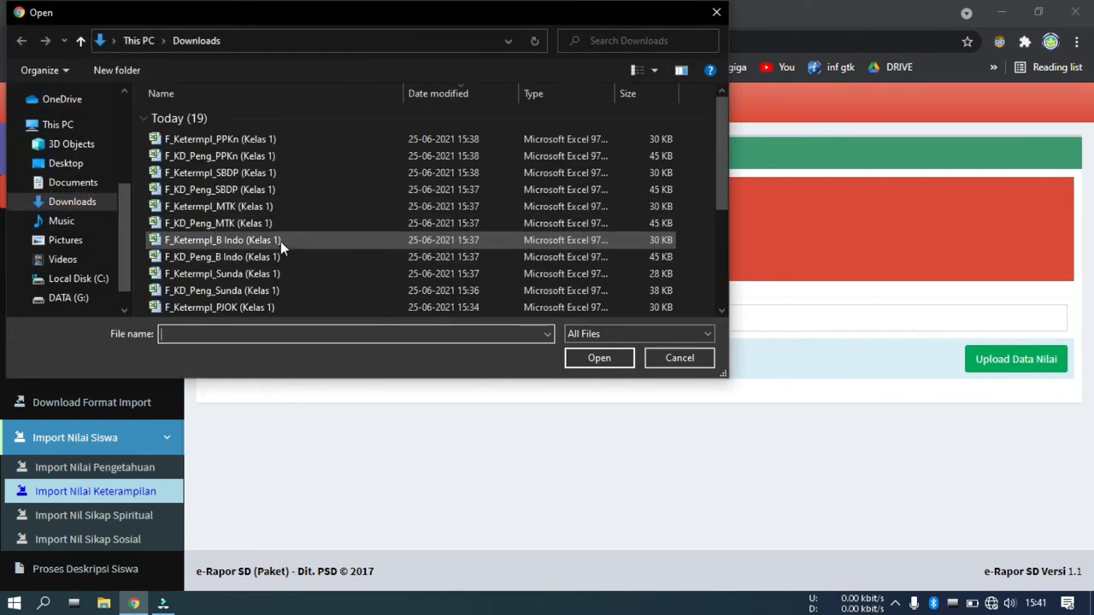
pyautogui.doubleClick(280, 244)
pyautogui.click(1022, 359)
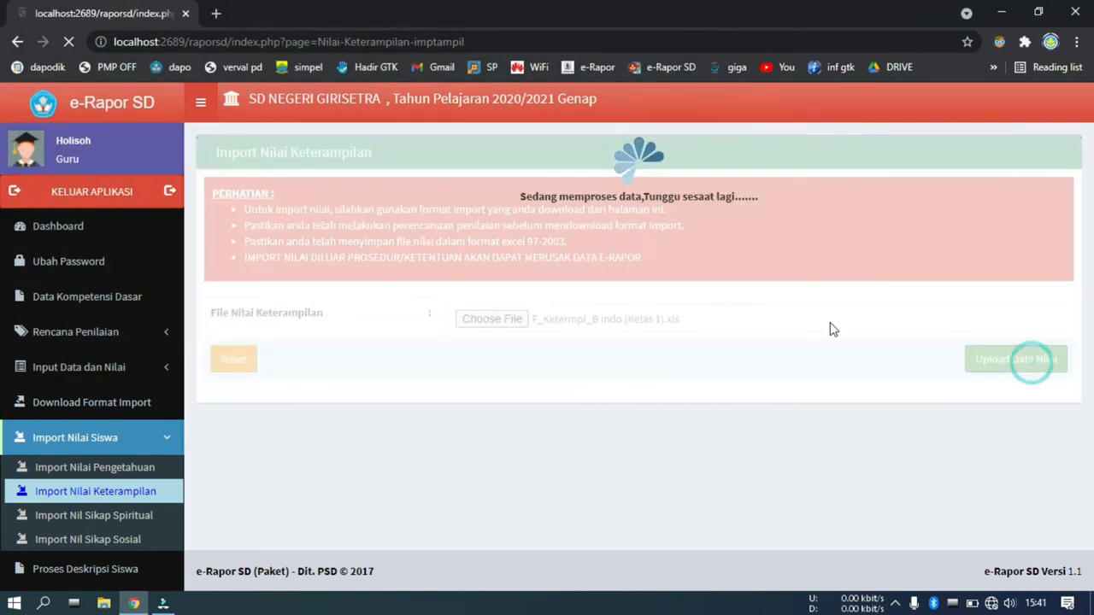
pyautogui.click(1040, 155)
pyautogui.press('Return')
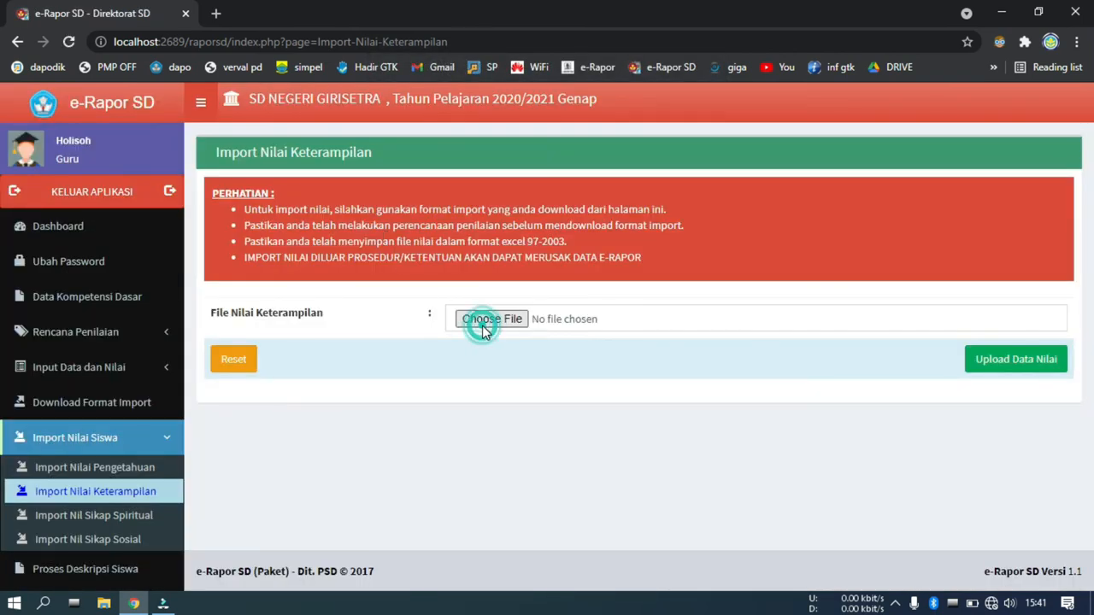
# - Upload F_Ketermpl_Sunda (Kelas 1) from Downloads as the skills score file and save the imported scores
pyautogui.click(482, 326)
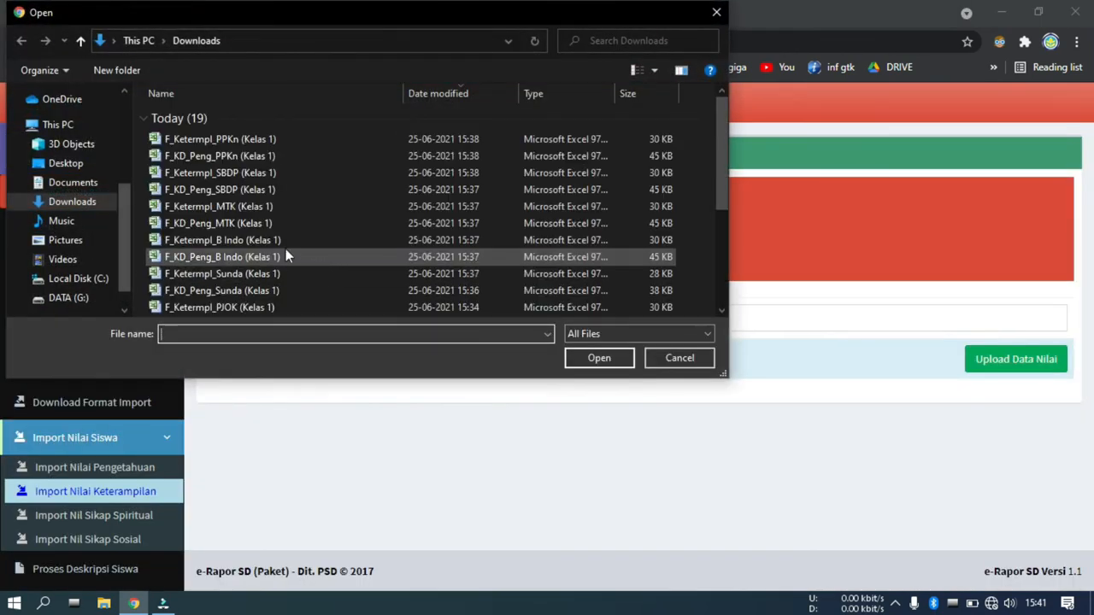
pyautogui.doubleClick(282, 274)
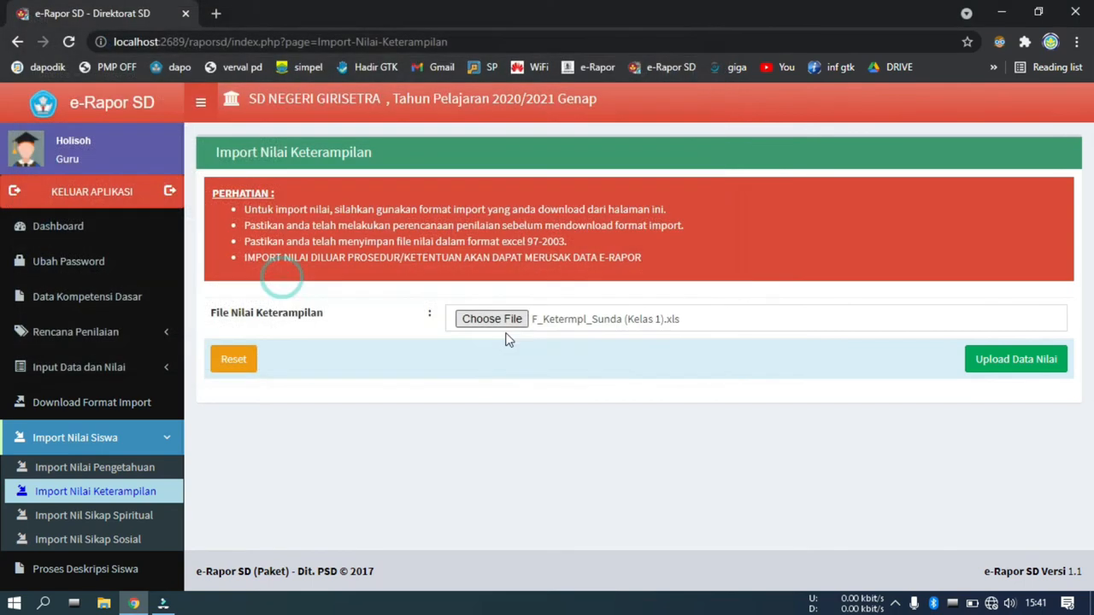
pyautogui.click(1012, 359)
pyautogui.click(994, 150)
pyautogui.press('Return')
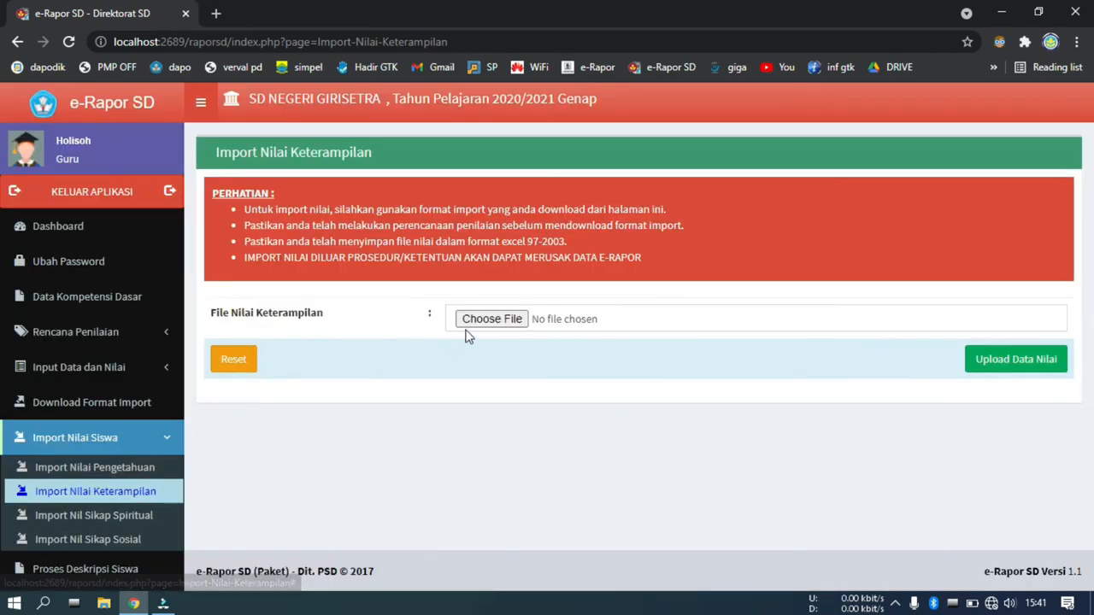
# - Upload F_Ketermpl_PJOK (Kelas 1) from Downloads as the skills score file and save the imported scores
pyautogui.click(479, 322)
pyautogui.scroll(-3, 265, 273)
pyautogui.doubleClick(238, 150)
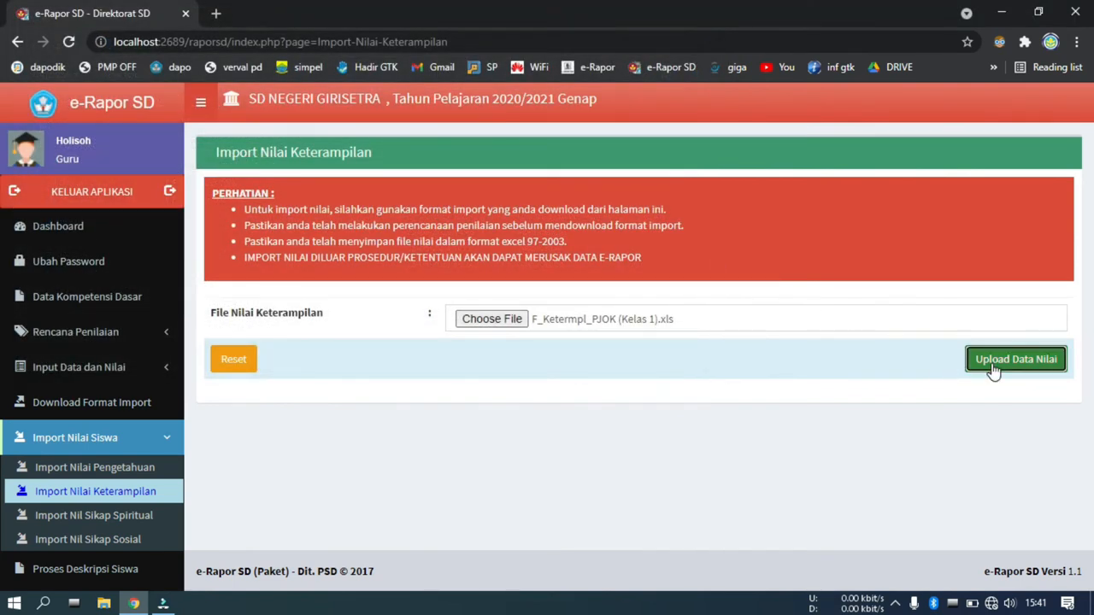
pyautogui.click(992, 370)
pyautogui.click(980, 160)
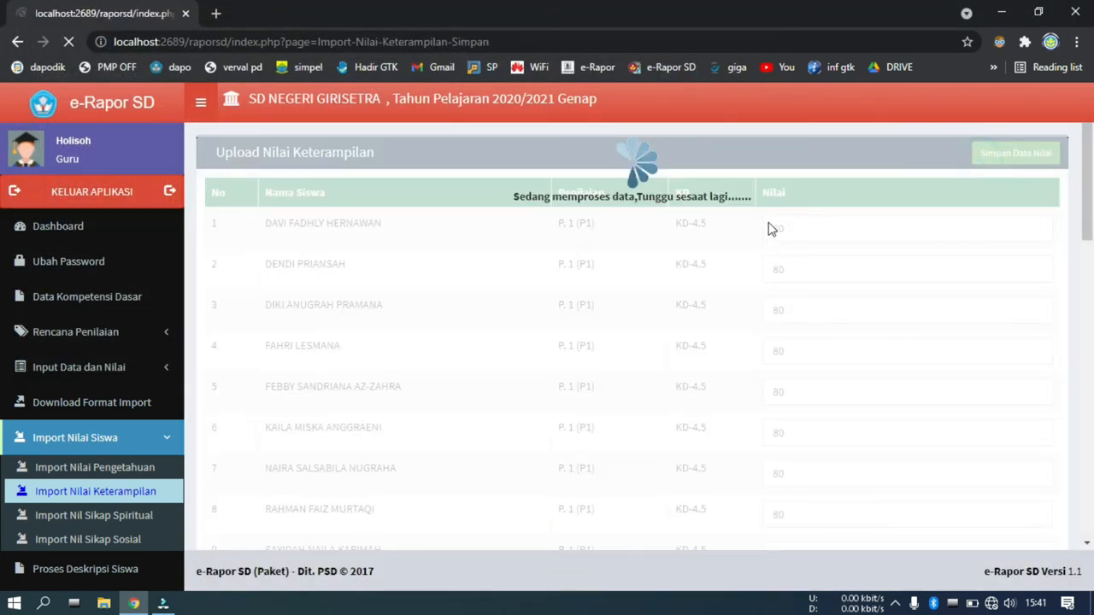
pyautogui.click(694, 152)
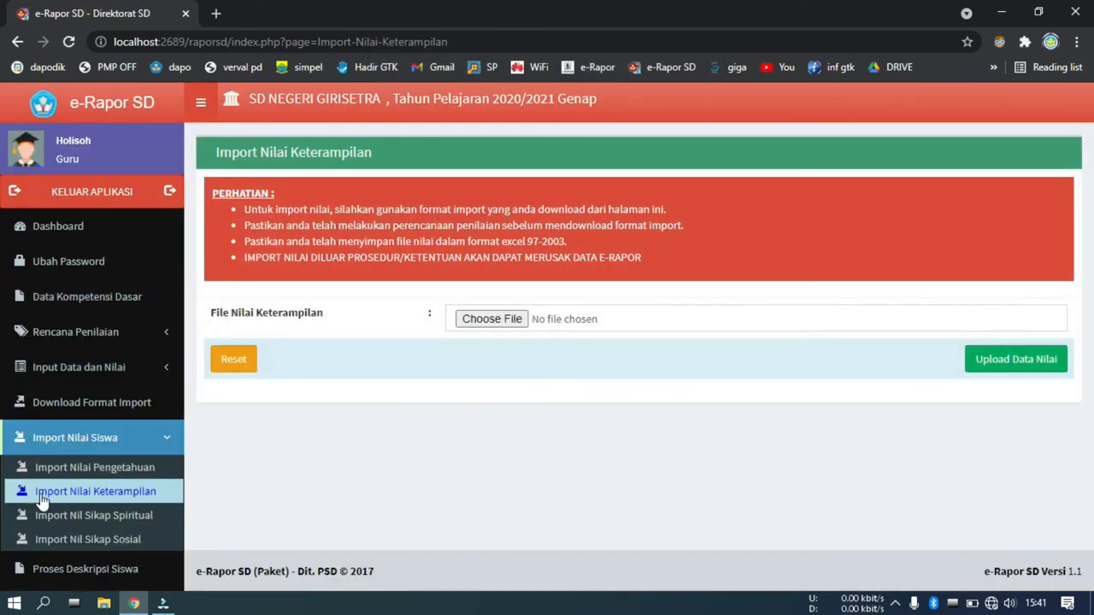
# - Open the Proses Deskripsi Siswa page and save the Kelas 1 descriptions for Pendidikan Jasmani, Olahraga, dan Kesehatan
pyautogui.scroll(-3, 41, 500)
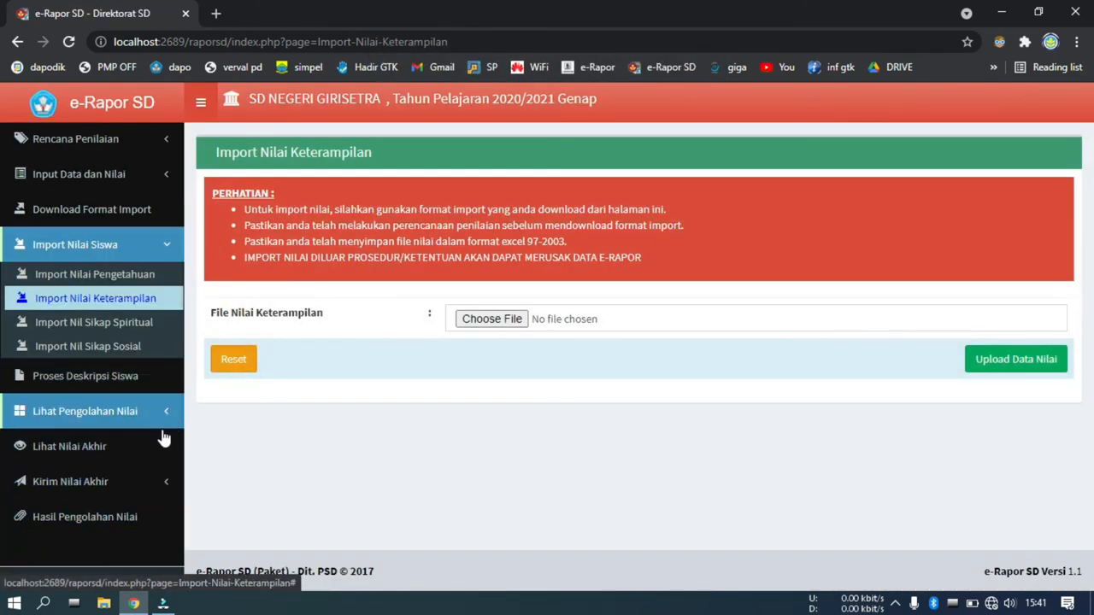
pyautogui.click(116, 376)
pyautogui.click(442, 201)
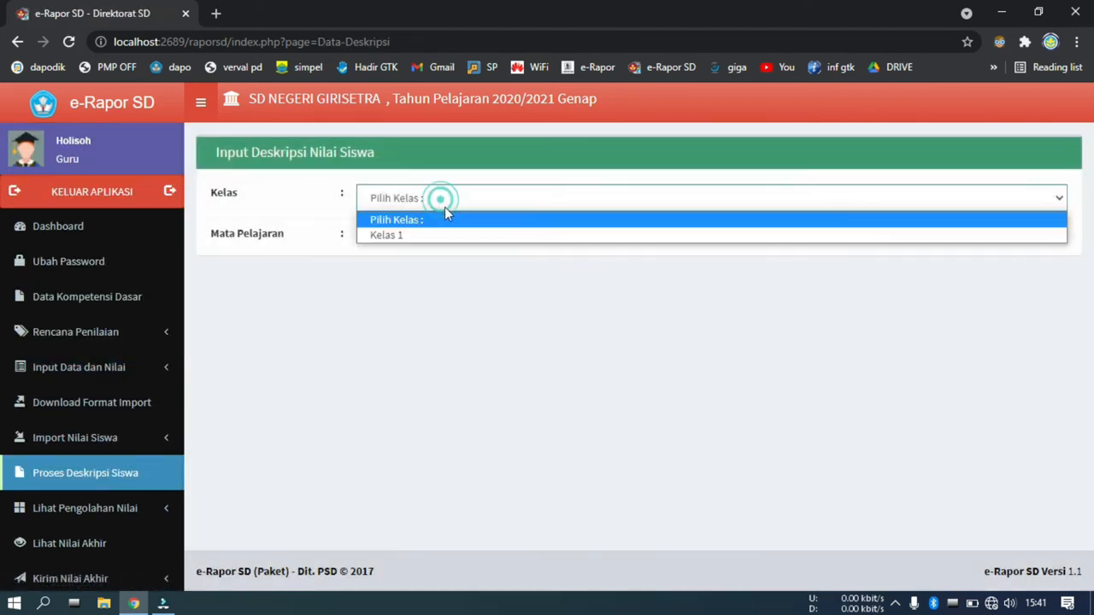
pyautogui.click(451, 232)
pyautogui.click(448, 236)
pyautogui.click(462, 280)
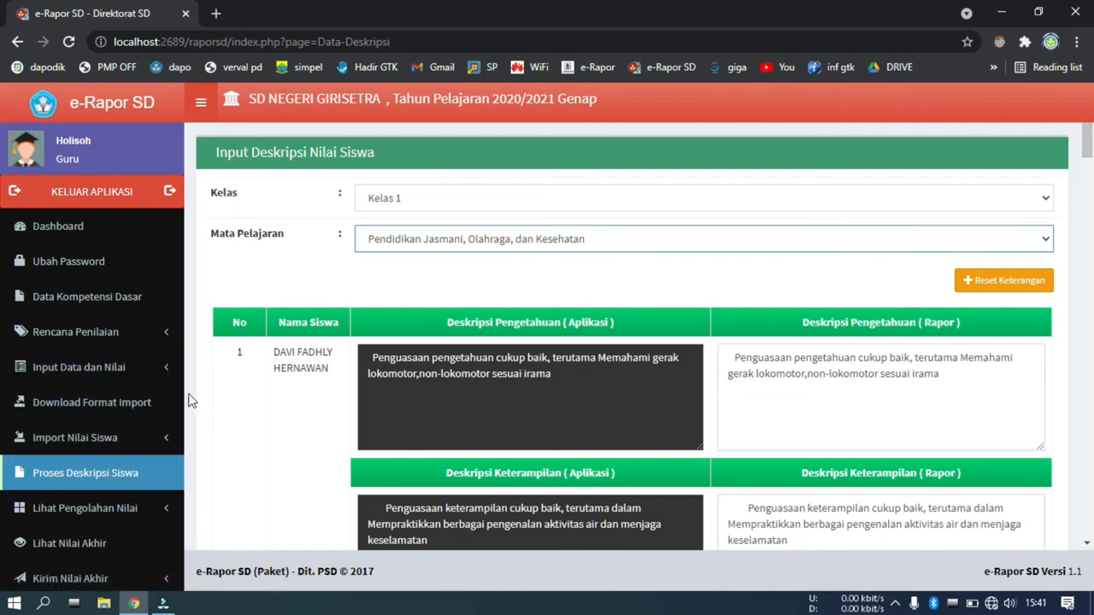
pyautogui.scroll(-1, 49, 479)
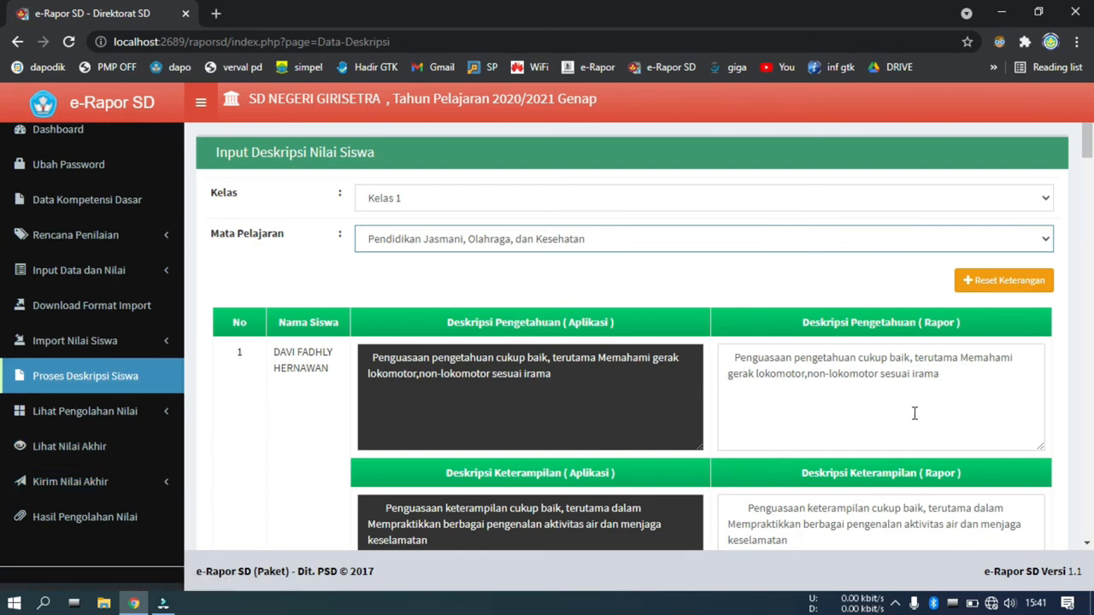
pyautogui.scroll(-20, 915, 414)
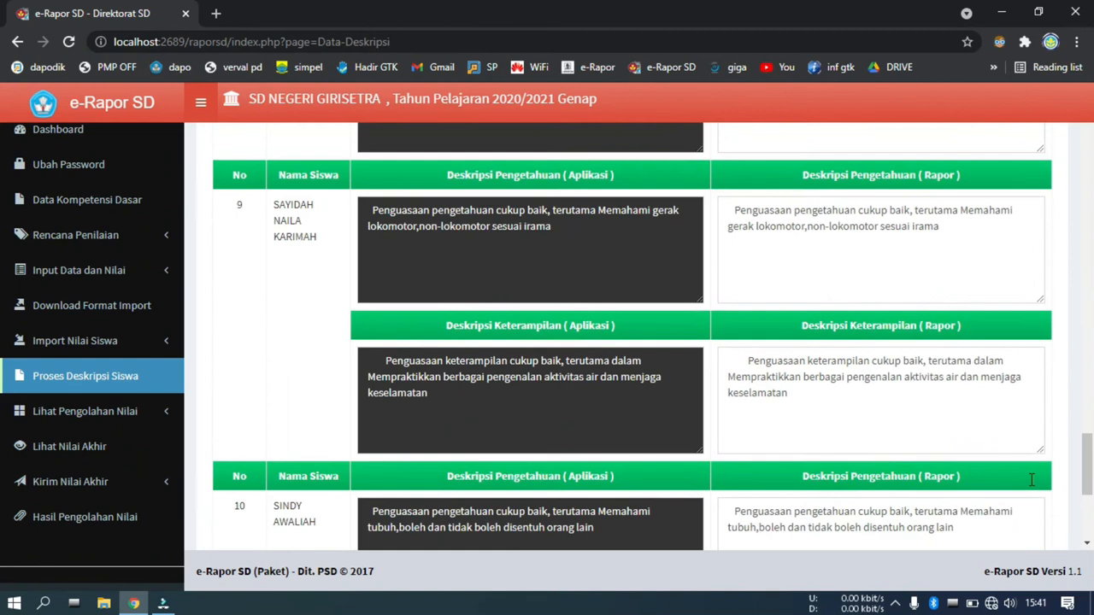
pyautogui.scroll(-4, 1032, 483)
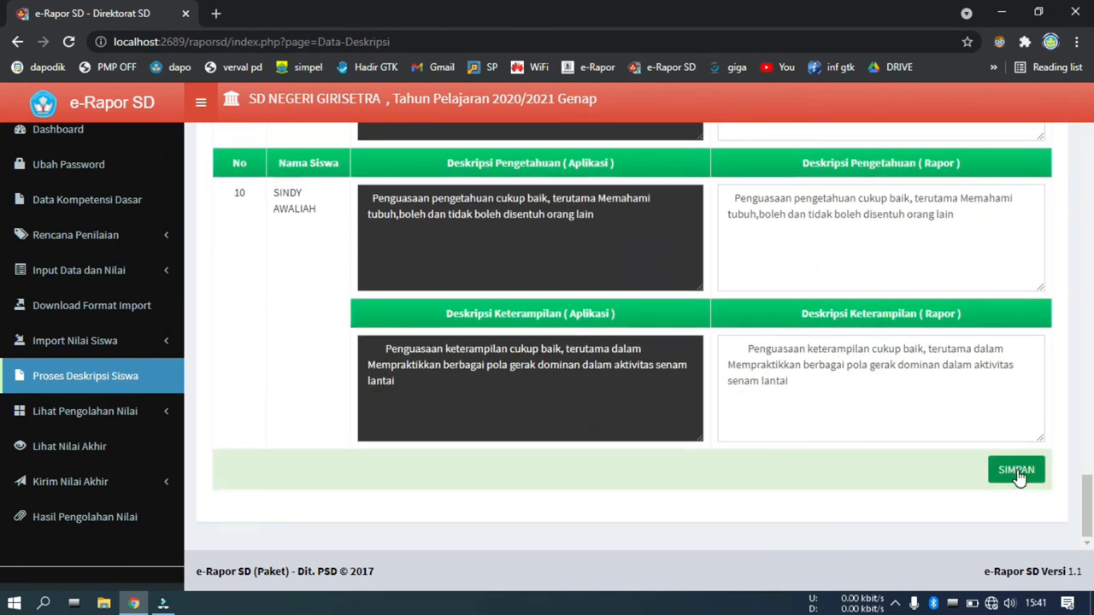
pyautogui.click(1017, 473)
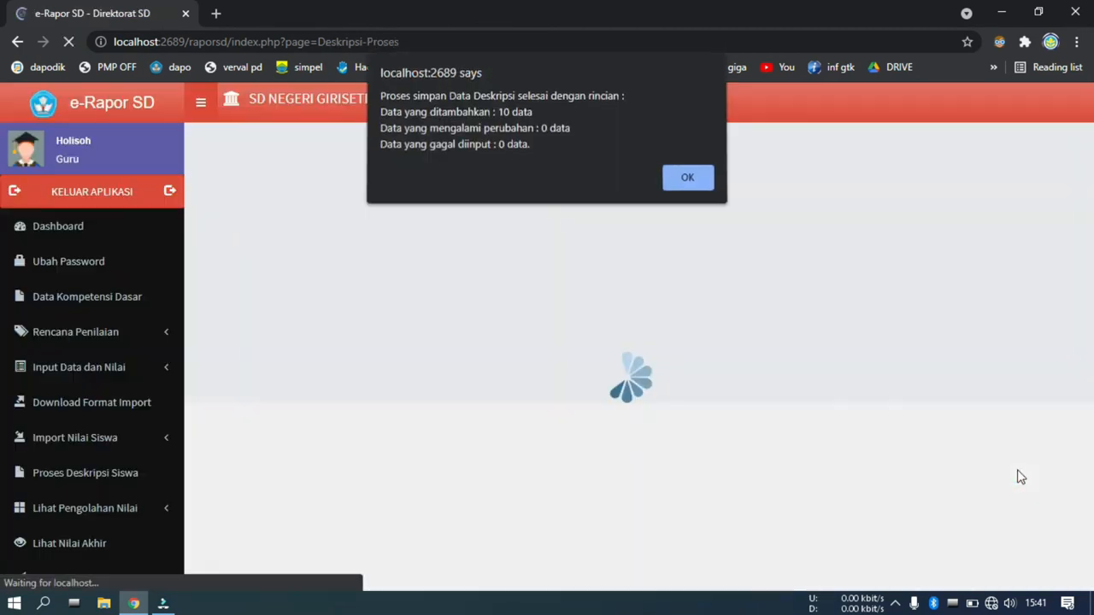
pyautogui.click(687, 180)
# - Load the Kelas 1 student descriptions for the Sunda language subject and save them
pyautogui.click(523, 199)
pyautogui.click(521, 234)
pyautogui.click(507, 236)
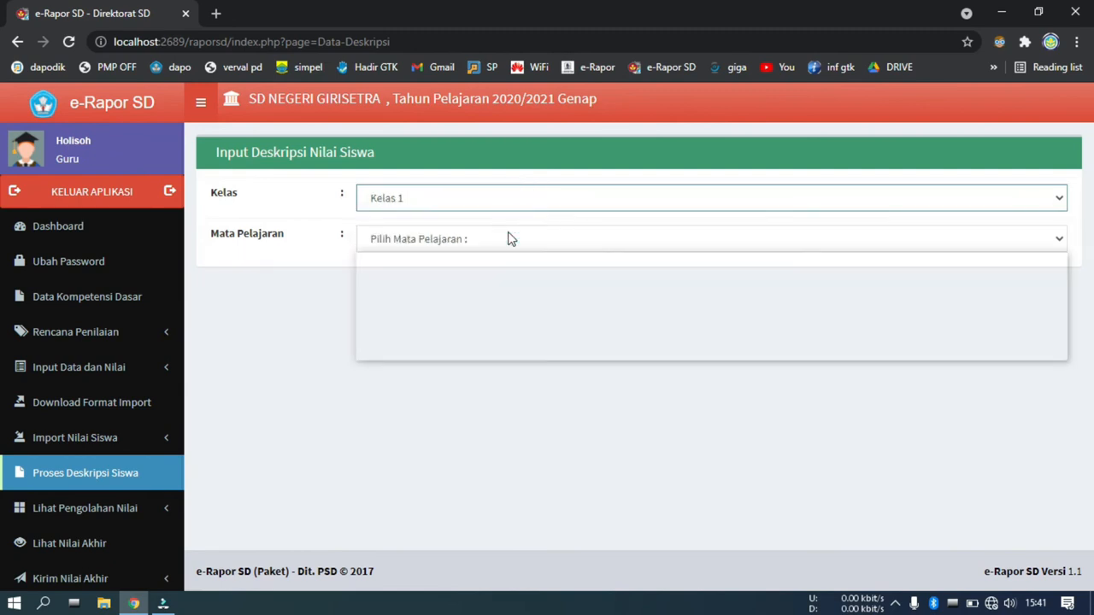
pyautogui.click(508, 290)
pyautogui.scroll(-20, 942, 378)
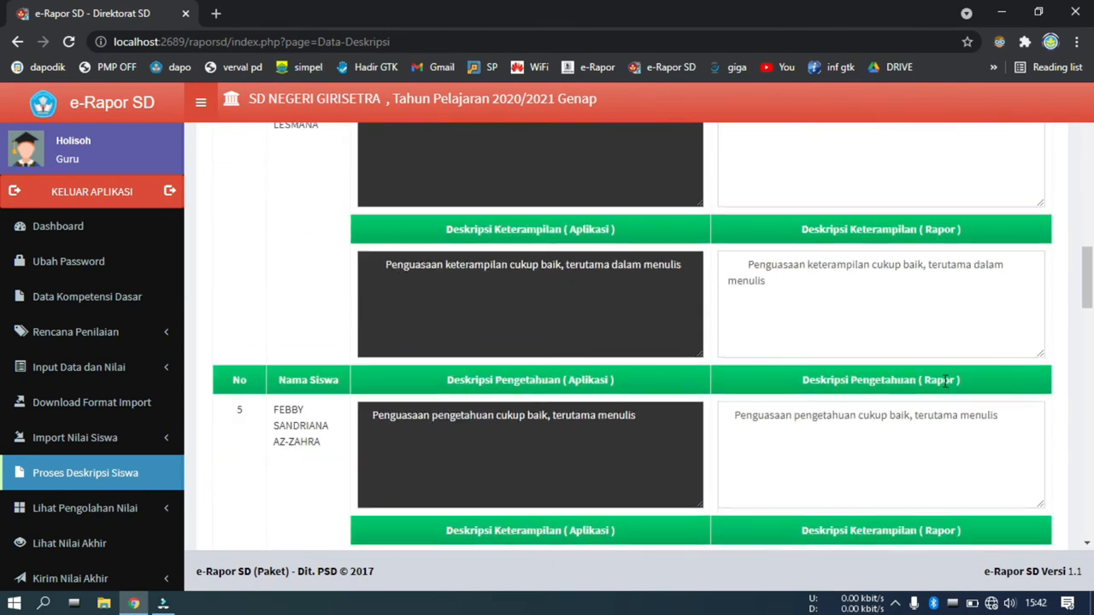
pyautogui.click(1018, 472)
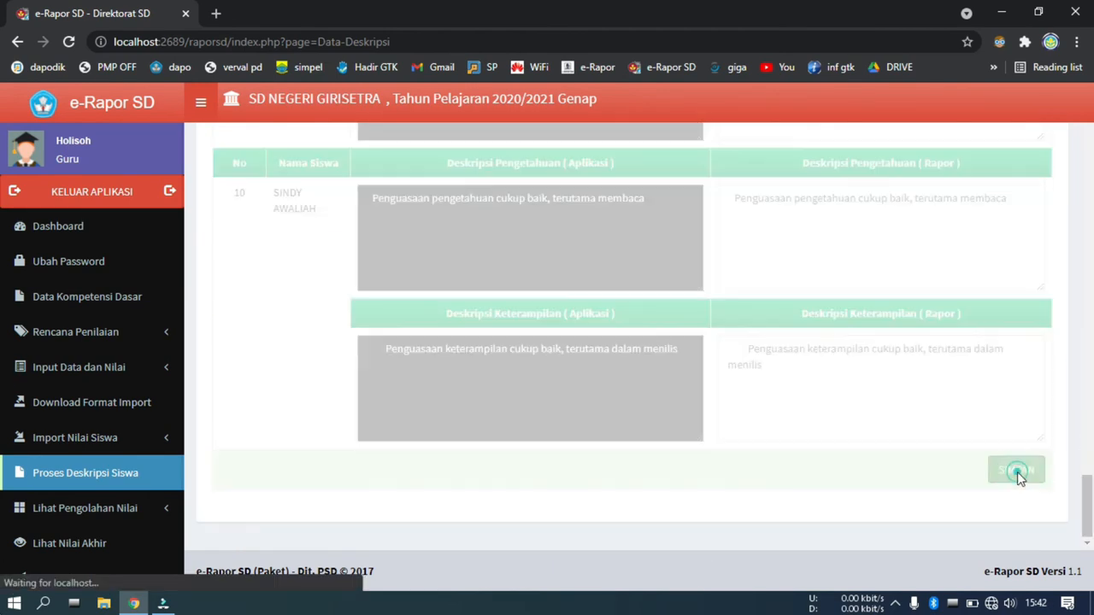
pyautogui.click(688, 173)
# - Load the Kelas 1 student descriptions for Bahasa Indonesia and save them
pyautogui.click(548, 206)
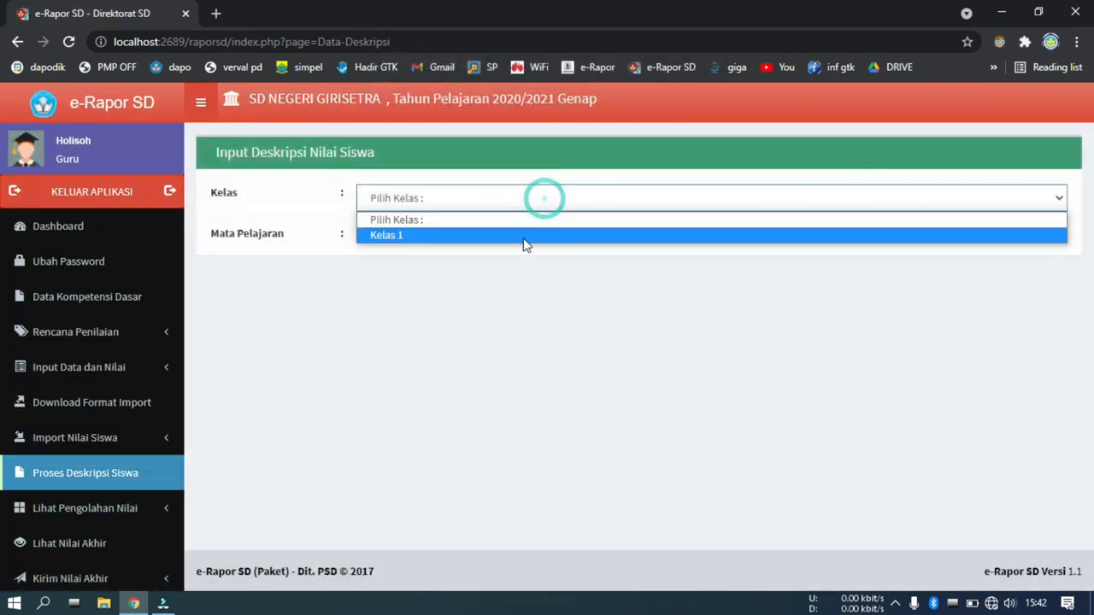
pyautogui.click(520, 234)
pyautogui.click(516, 239)
pyautogui.click(507, 306)
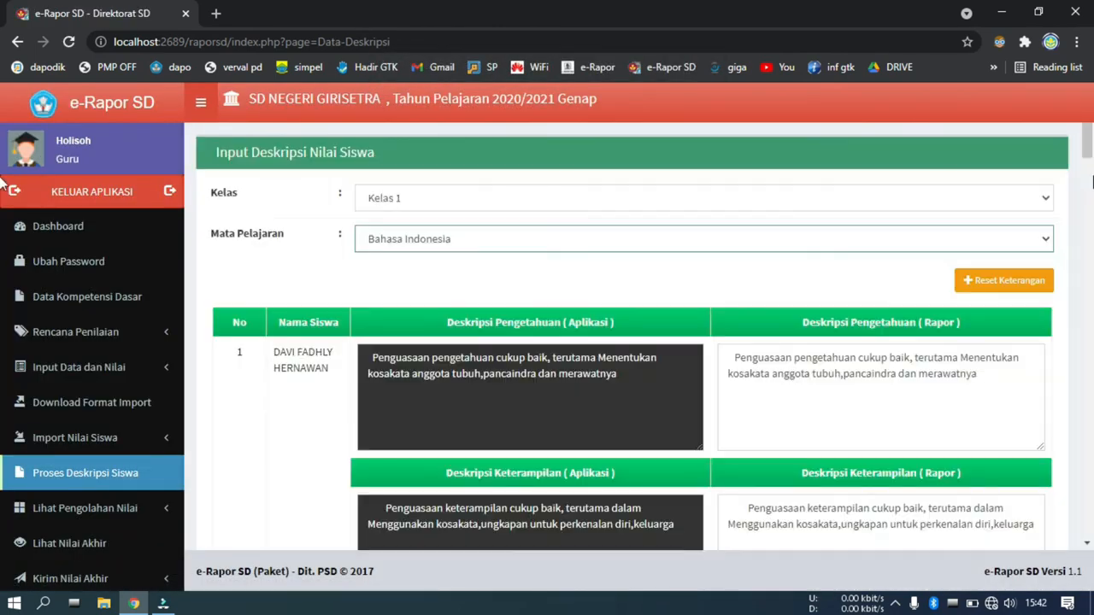
pyautogui.moveTo(1090, 142); pyautogui.dragTo(1093, 604)
pyautogui.click(1001, 468)
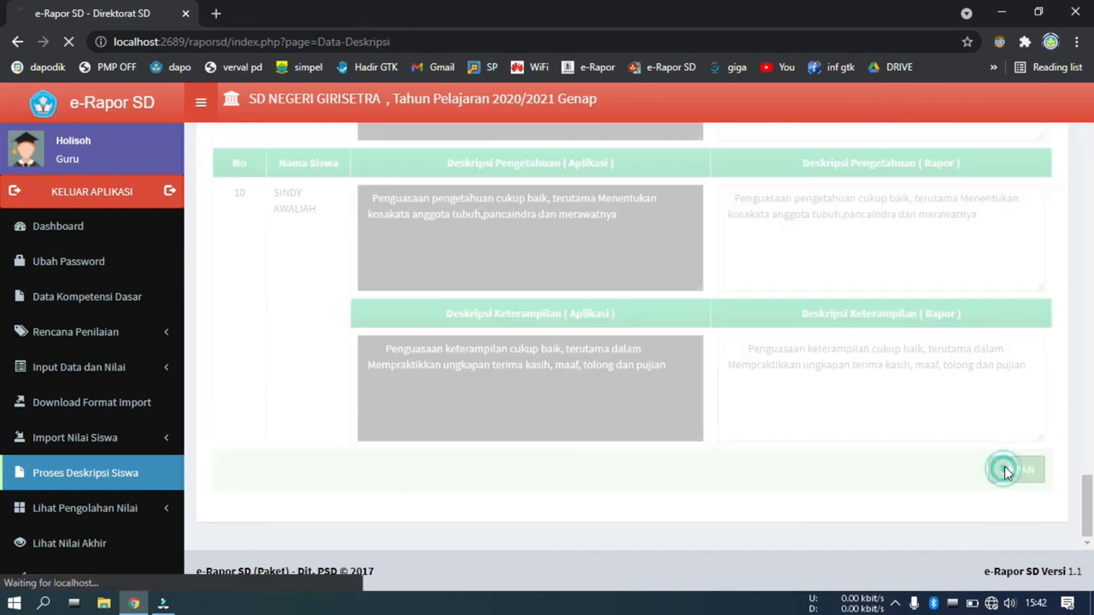
pyautogui.click(687, 178)
# - Load the Kelas 1 student descriptions for Matematika and save them
pyautogui.click(515, 201)
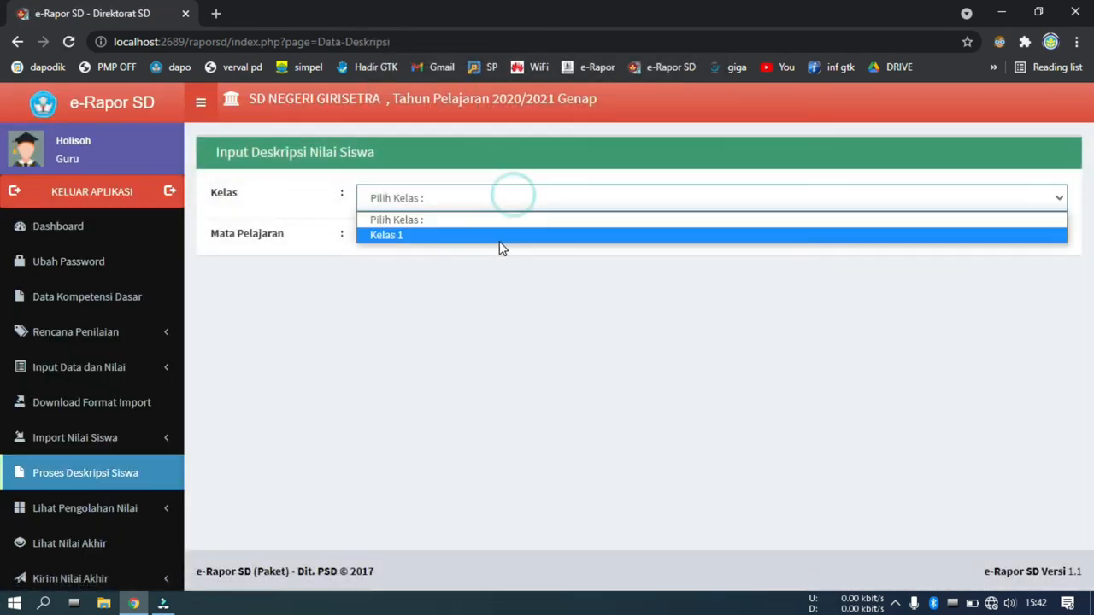
pyautogui.click(502, 238)
pyautogui.click(466, 241)
pyautogui.click(455, 325)
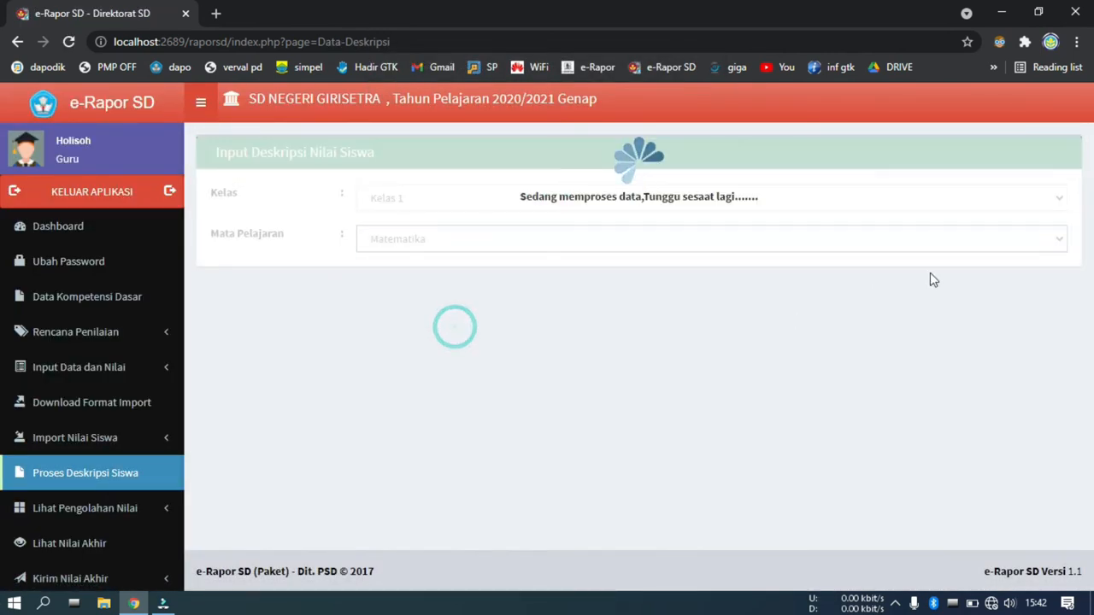
pyautogui.scroll(-15, 1011, 500)
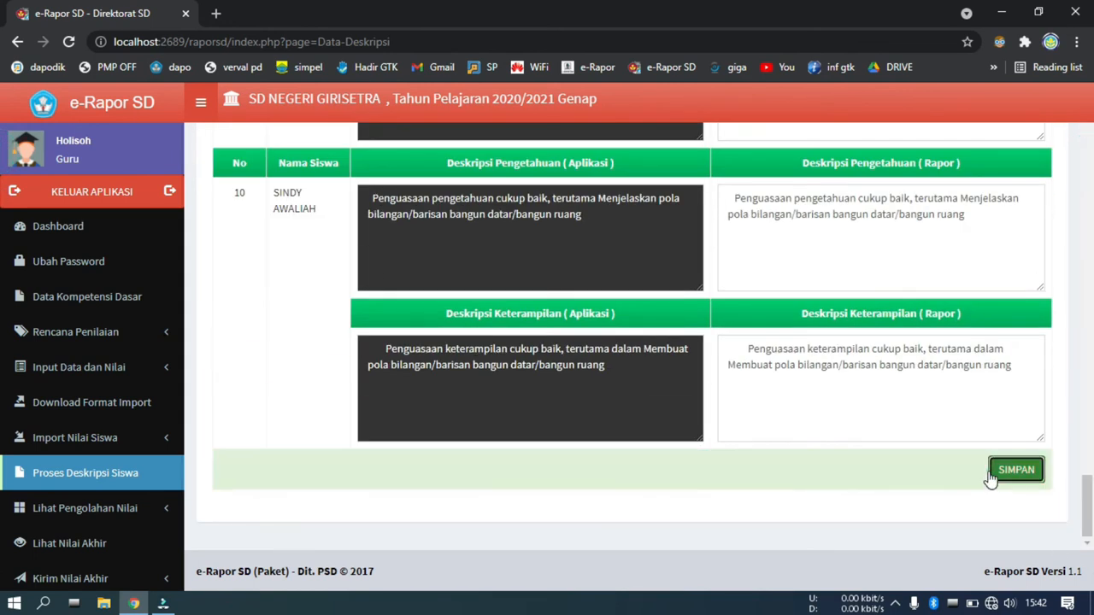
pyautogui.click(1015, 470)
pyautogui.press('Return')
# - Load the Kelas 1 student descriptions for Seni Budaya dan Prakarya and save them
pyautogui.click(501, 194)
pyautogui.click(480, 237)
pyautogui.click(467, 240)
pyautogui.click(462, 337)
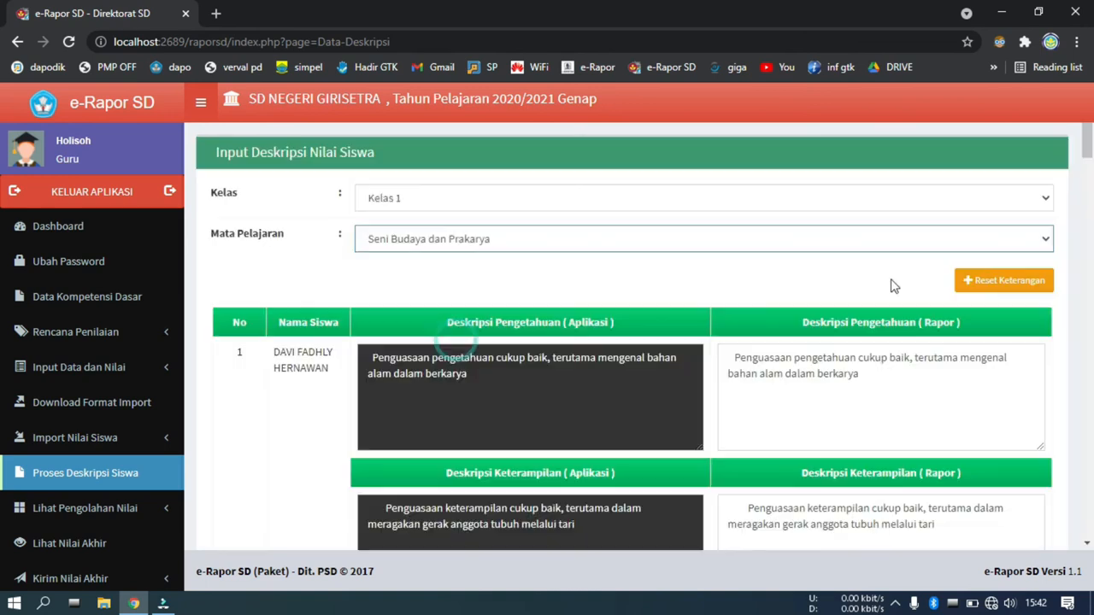
pyautogui.scroll(-15, 1021, 513)
pyautogui.click(1011, 468)
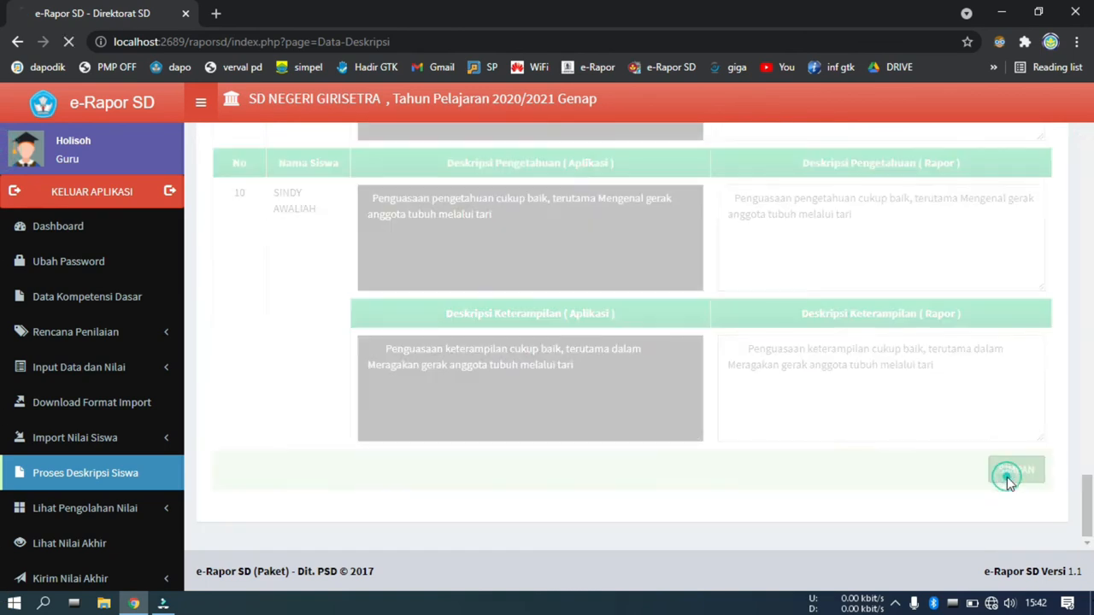
pyautogui.press('Return')
# - Load the Kelas 1 student descriptions for Pendidikan Pancasila dan Kewarganegaraan and save them
pyautogui.click(475, 207)
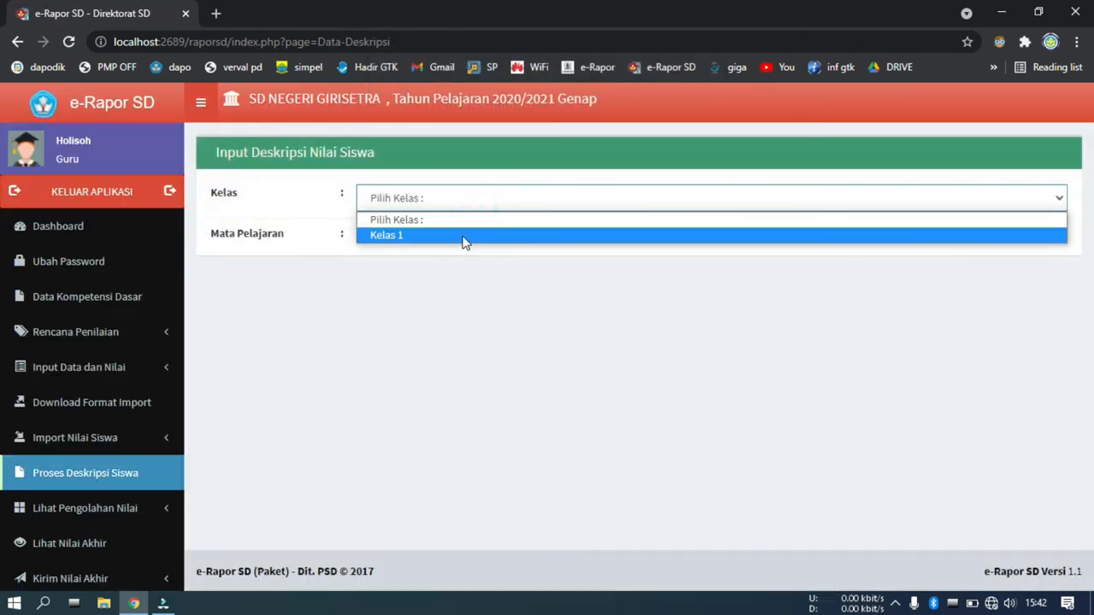
pyautogui.click(465, 236)
pyautogui.click(460, 237)
pyautogui.click(436, 352)
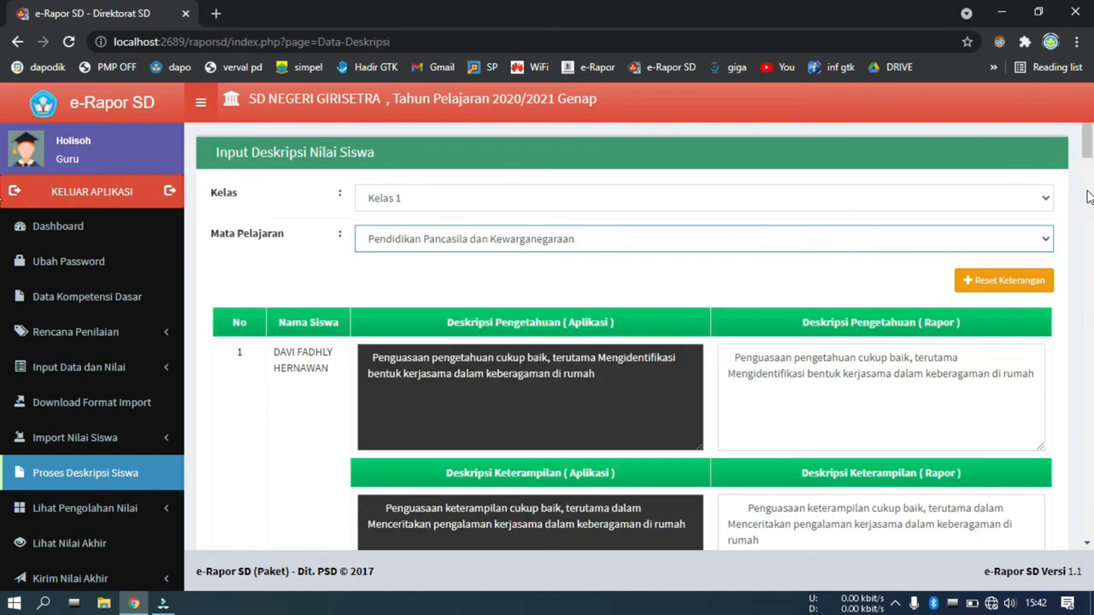
pyautogui.scroll(-20, 1075, 547)
pyautogui.click(1015, 472)
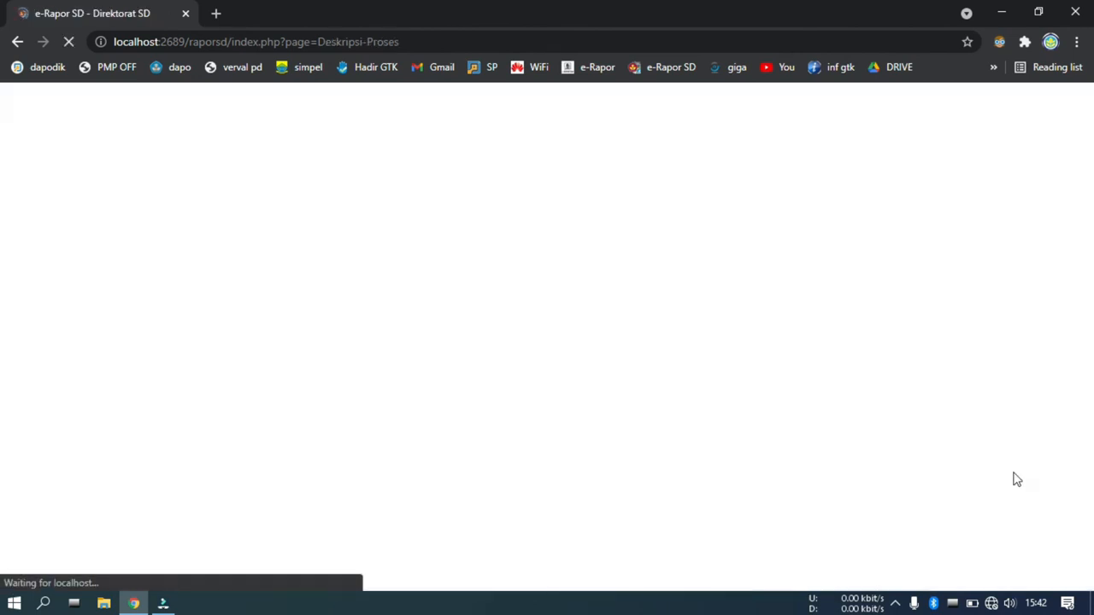
pyautogui.press('Return')
# - Send the Kelas 1 final scores for Pendidikan Jasmani, Olahraga, dan Kesehatan through Kirim Nilai Akhir
pyautogui.scroll(-1, 70, 472)
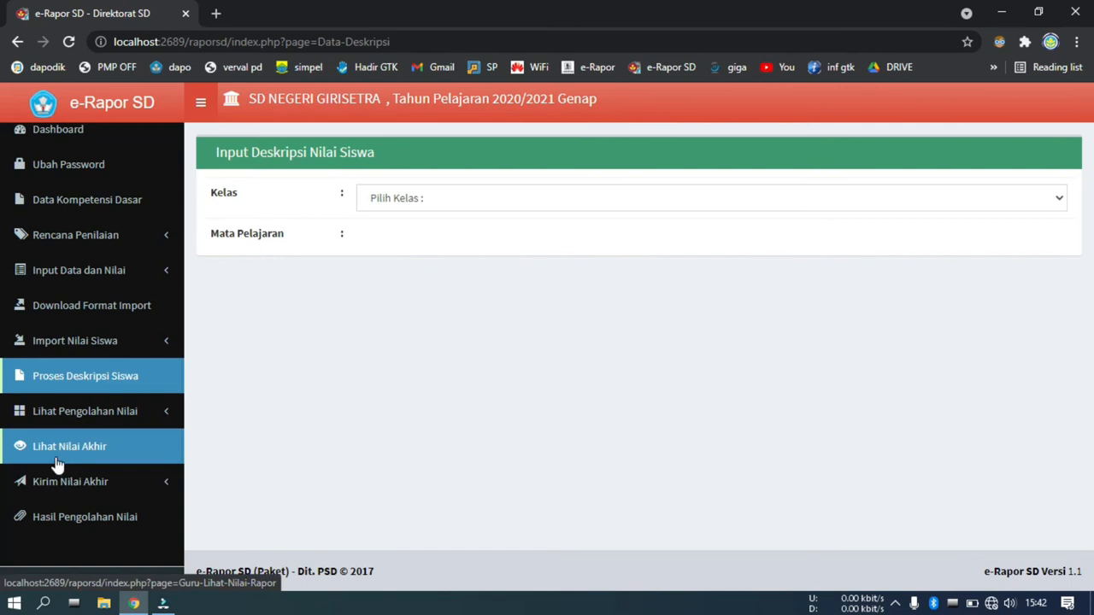
pyautogui.click(39, 482)
pyautogui.click(77, 505)
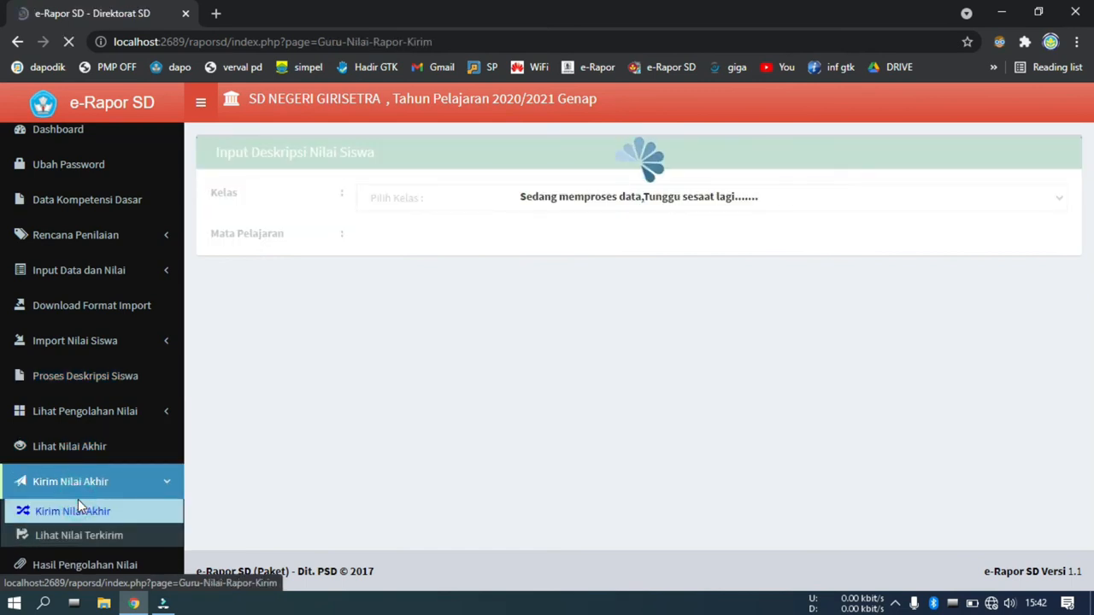
pyautogui.scroll(-2, 85, 509)
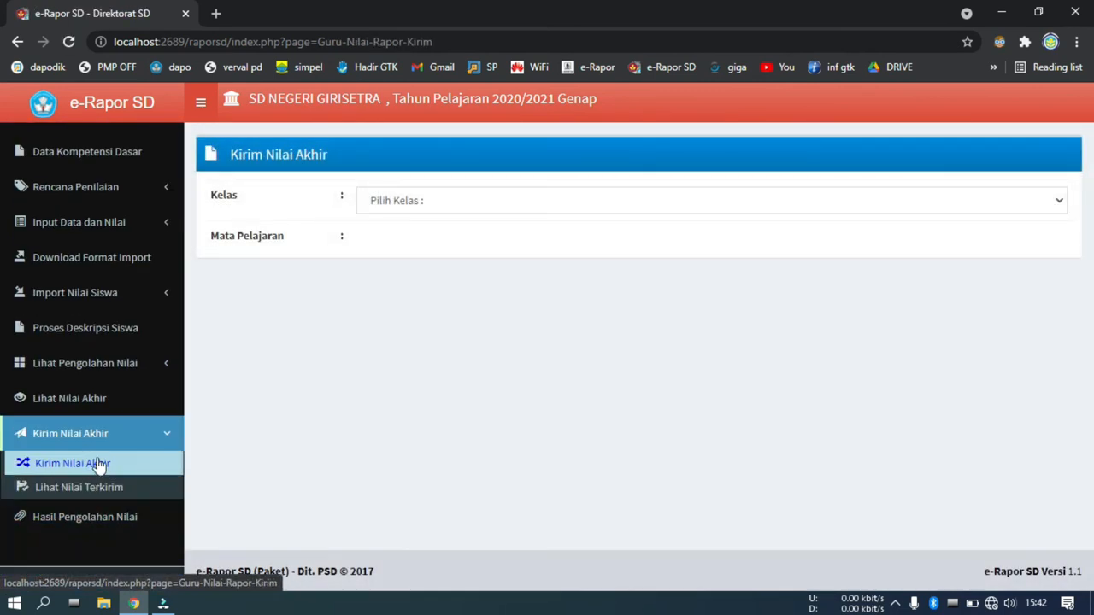
pyautogui.click(438, 203)
pyautogui.click(440, 238)
pyautogui.click(447, 241)
pyautogui.click(447, 276)
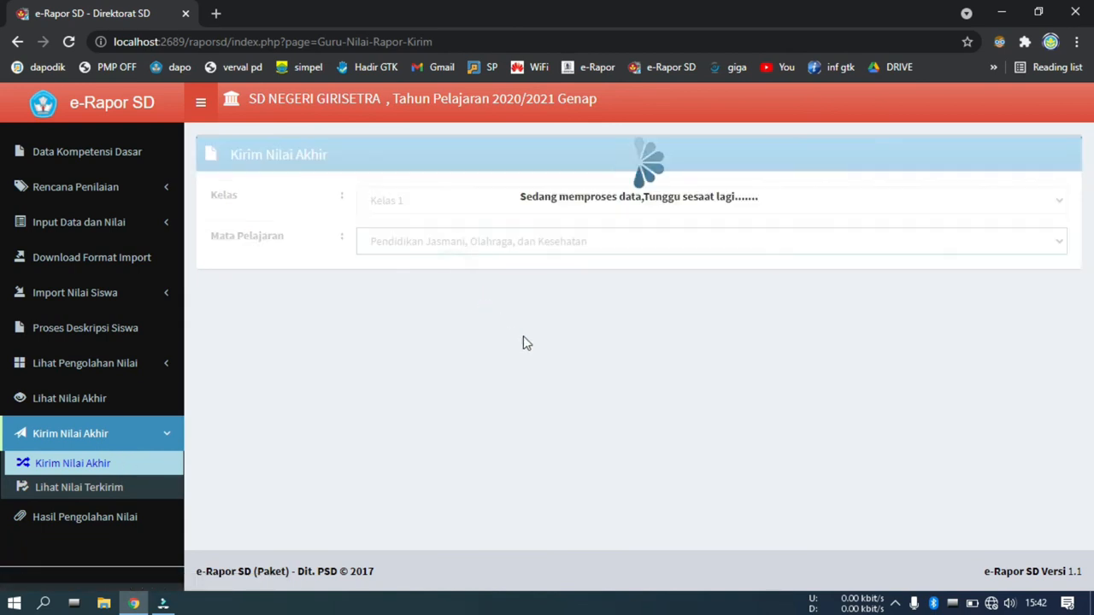
pyautogui.scroll(-5, 670, 402)
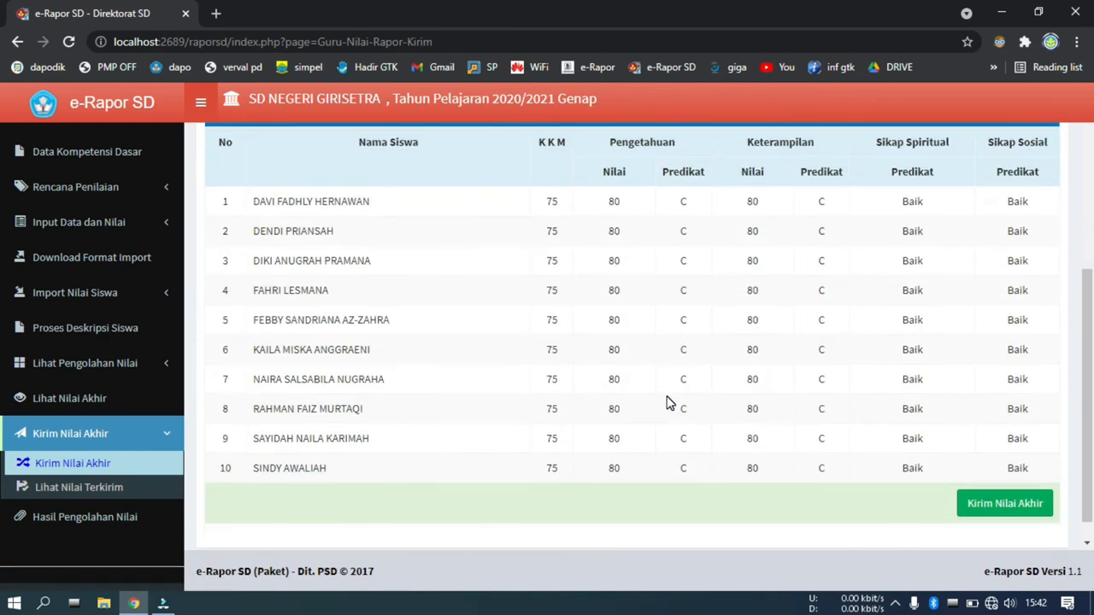
pyautogui.click(992, 501)
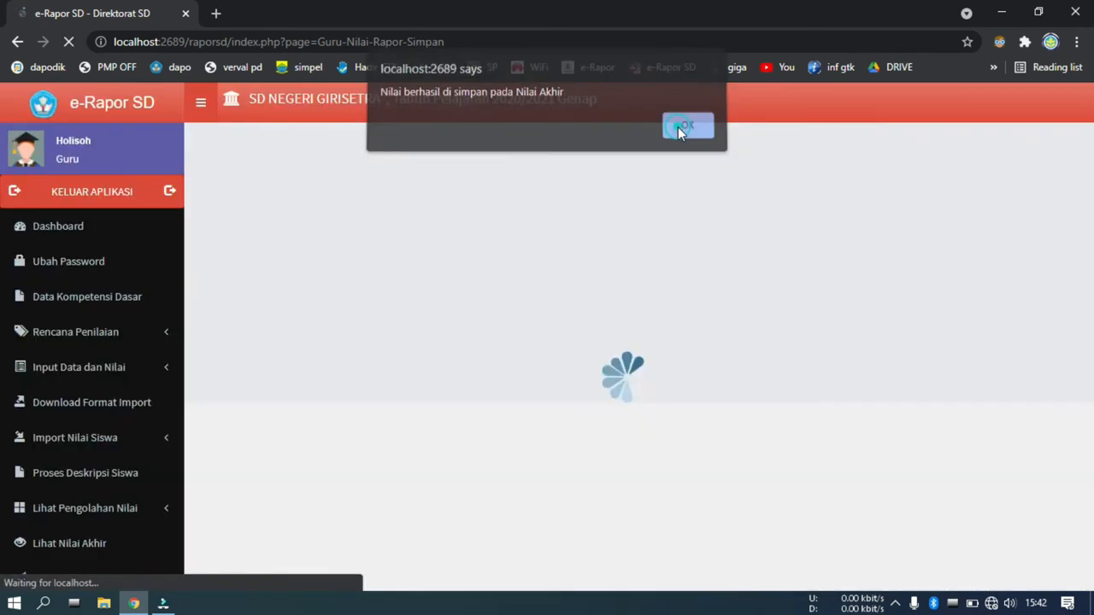
pyautogui.click(678, 128)
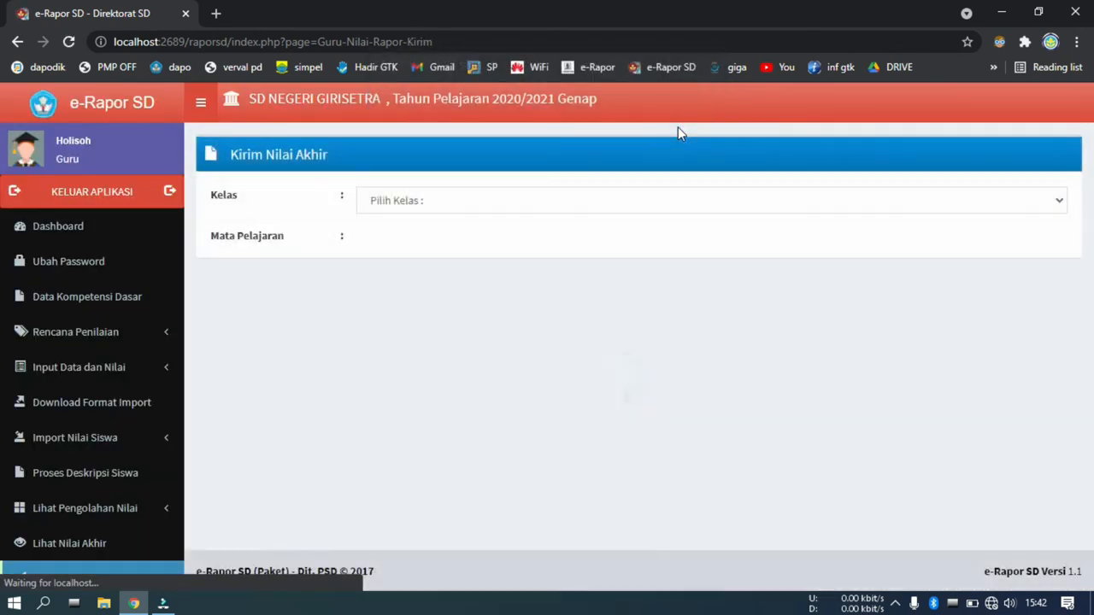
# - Send the Kelas 1 final scores for Bahasa Sunda
pyautogui.click(469, 195)
pyautogui.click(460, 238)
pyautogui.click(447, 232)
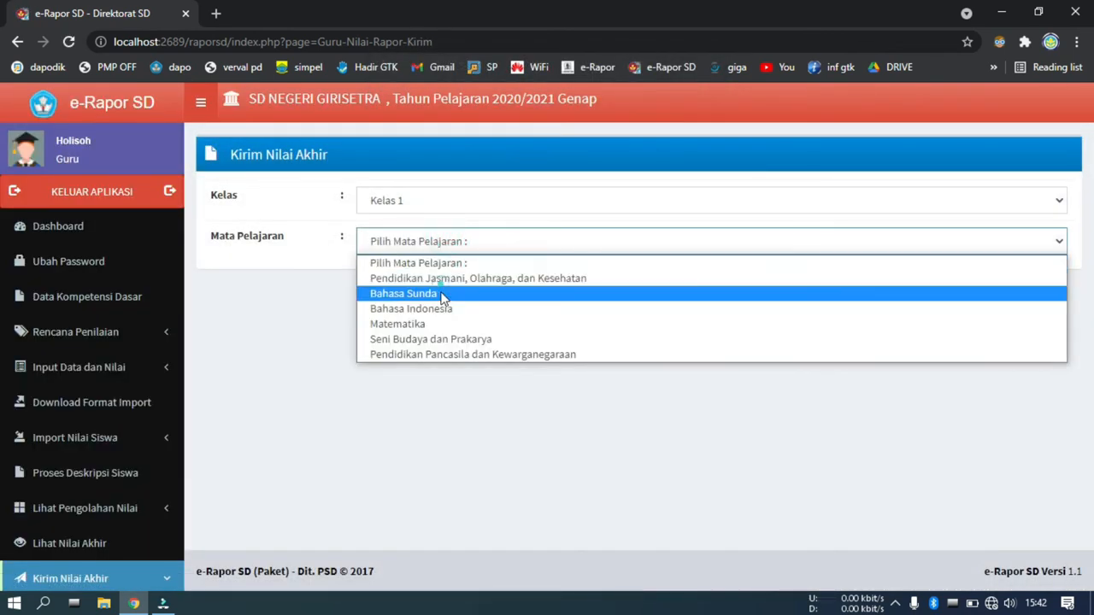
pyautogui.click(427, 296)
pyautogui.scroll(-5, 883, 353)
pyautogui.click(991, 485)
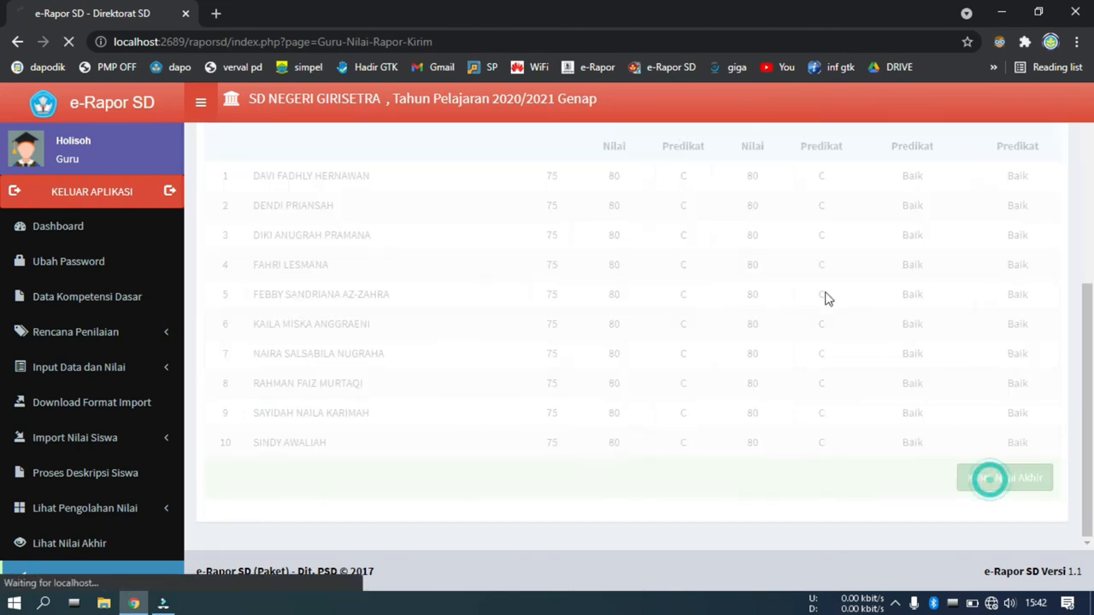
pyautogui.click(689, 135)
# - Send the Kelas 1 final scores for Bahasa Indonesia
pyautogui.click(419, 200)
pyautogui.click(422, 237)
pyautogui.click(420, 241)
pyautogui.click(418, 308)
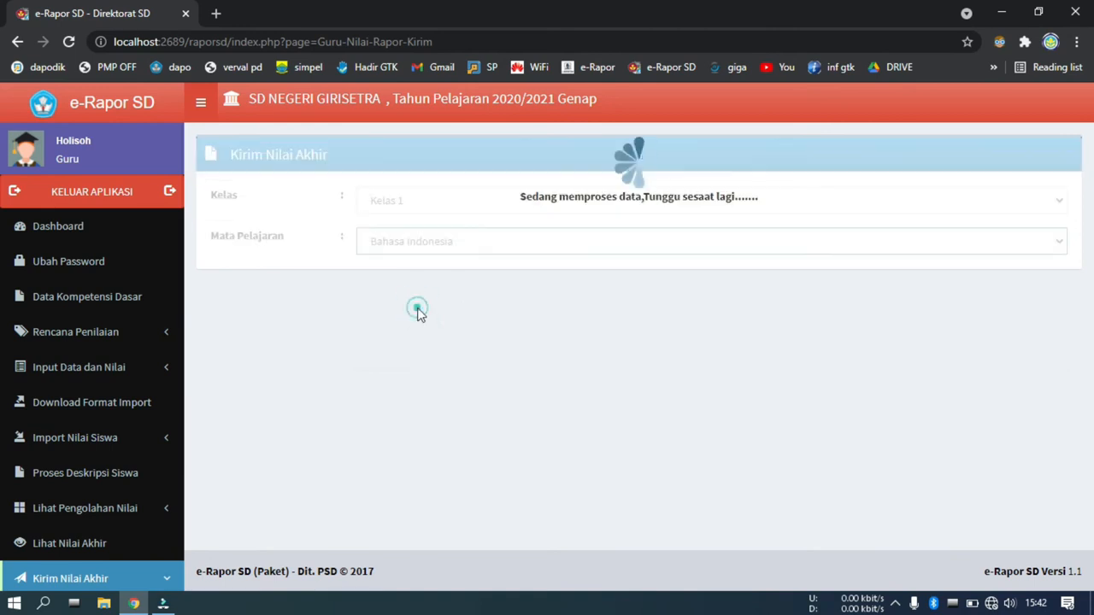
pyautogui.scroll(-5, 684, 359)
pyautogui.click(997, 478)
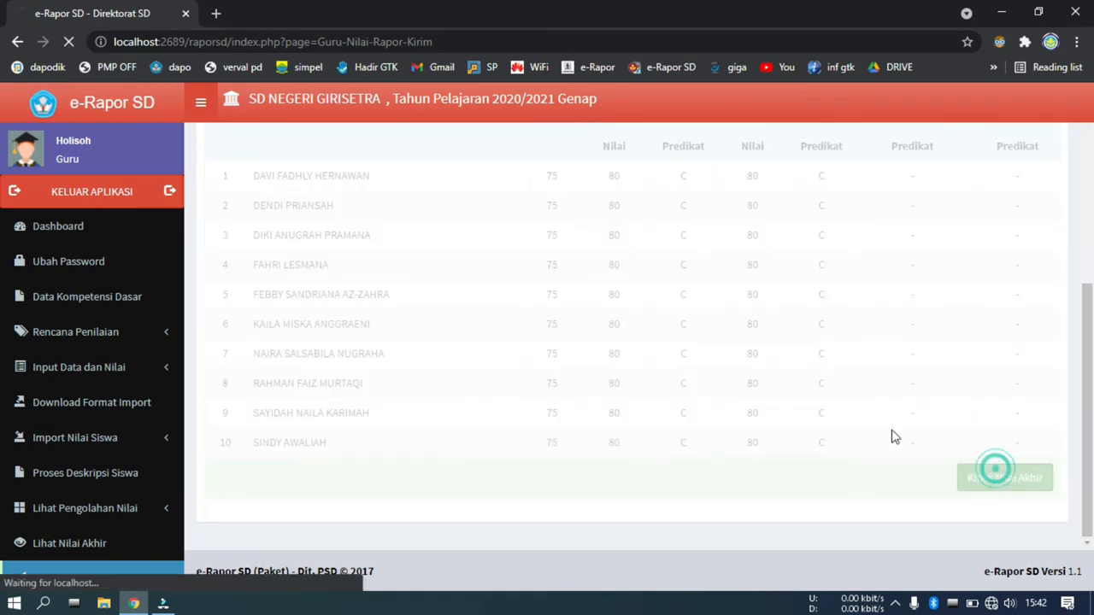
pyautogui.click(690, 136)
# - Send the Kelas 1 final scores for Matematika
pyautogui.click(456, 202)
pyautogui.click(431, 237)
pyautogui.click(422, 241)
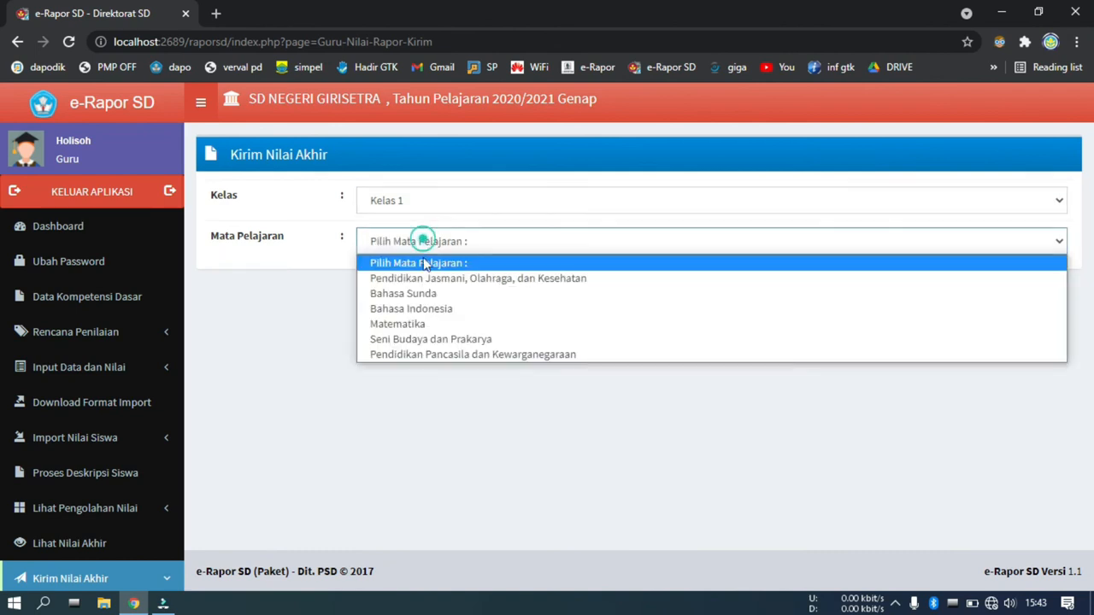
pyautogui.click(423, 329)
pyautogui.scroll(-5, 854, 428)
pyautogui.click(992, 478)
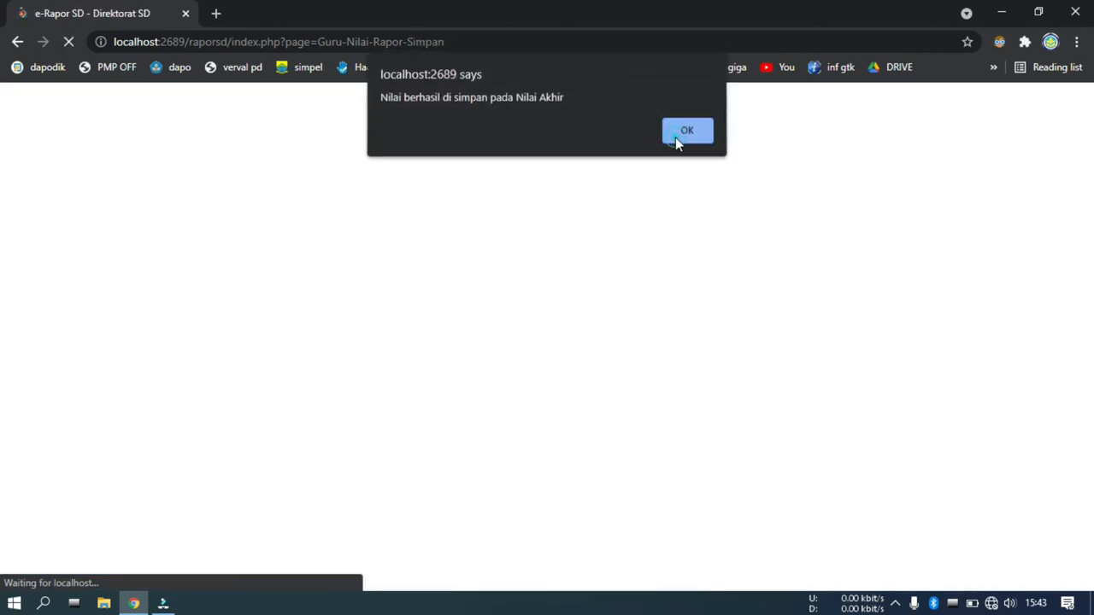
pyautogui.click(675, 136)
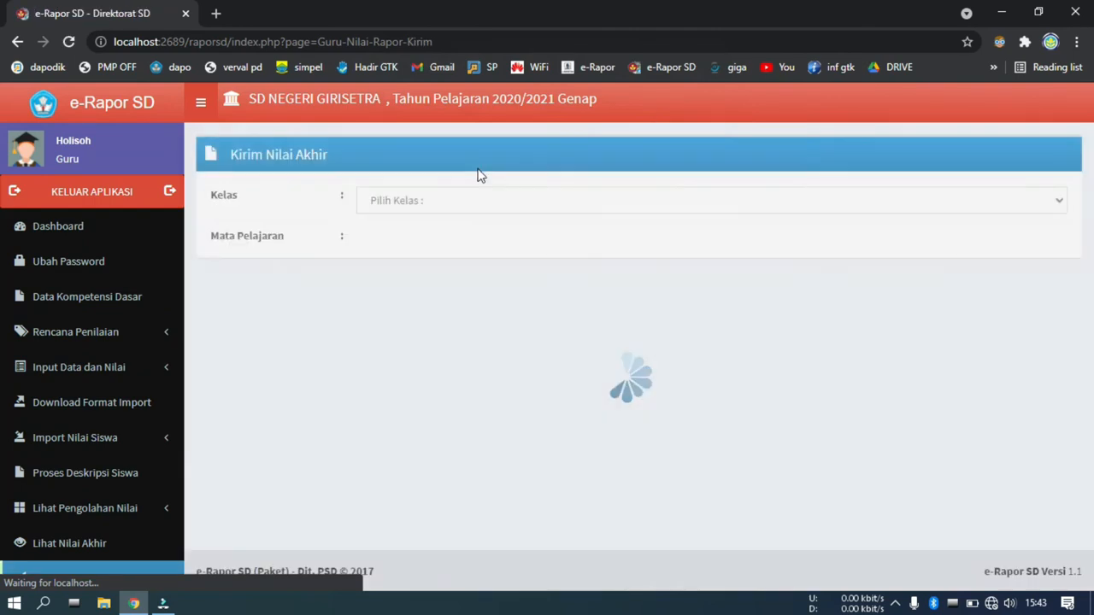
# - Send the Kelas 1 final scores for Matematika again
pyautogui.click(454, 200)
pyautogui.click(433, 239)
pyautogui.click(432, 241)
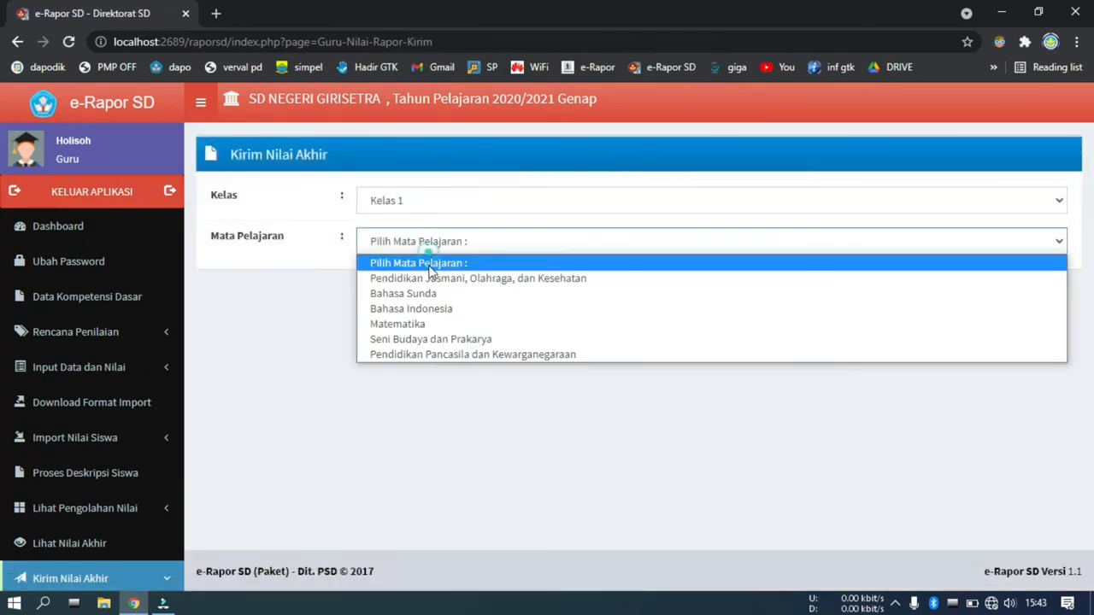
pyautogui.click(420, 325)
pyautogui.scroll(-5, 666, 427)
pyautogui.click(977, 482)
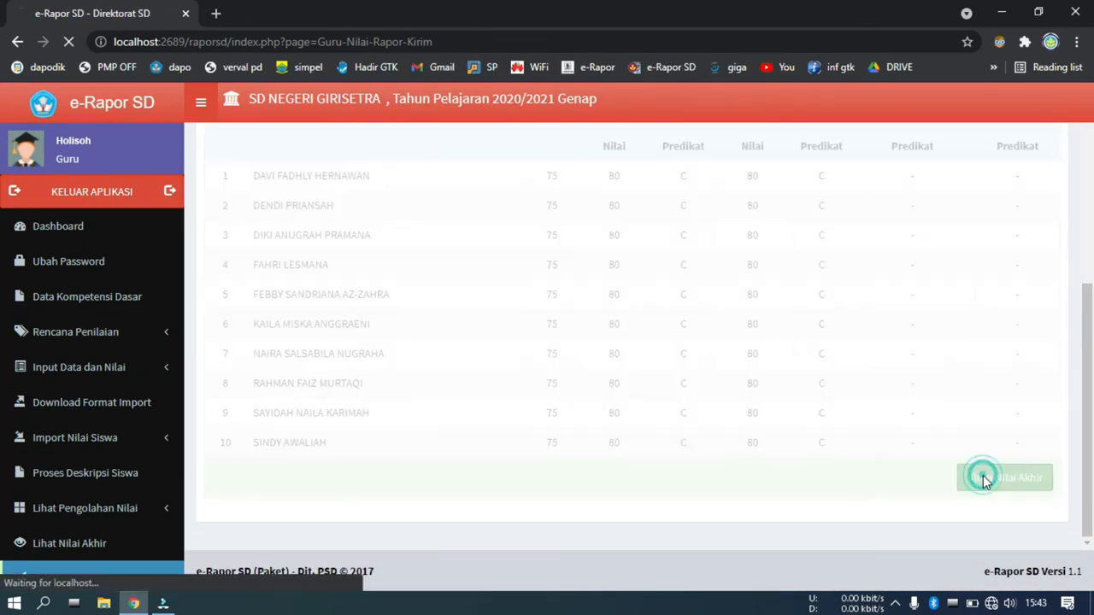
pyautogui.click(690, 131)
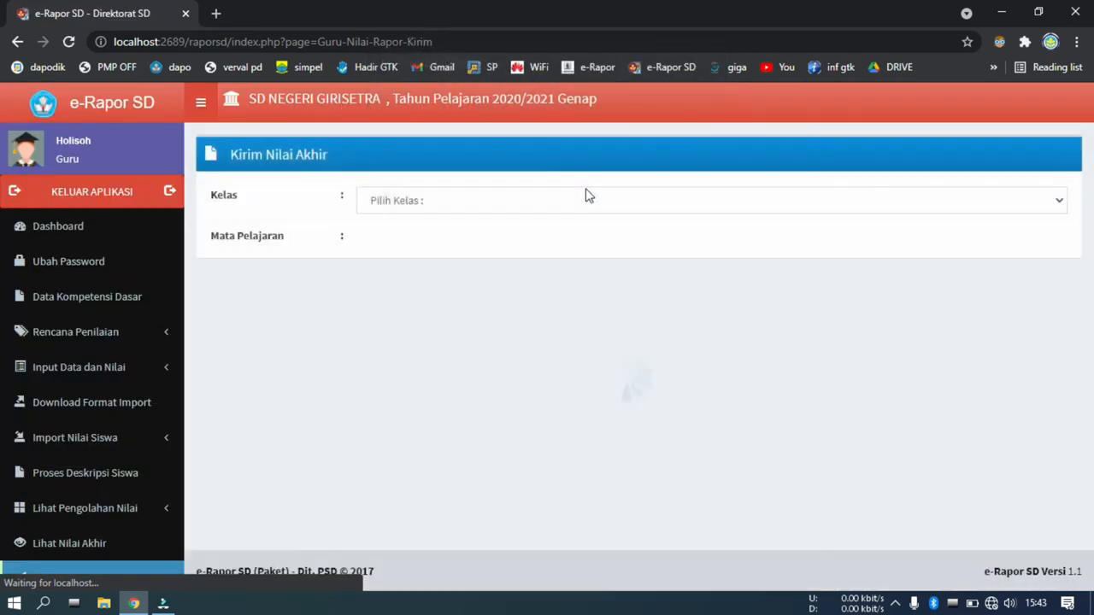
# - Send the Kelas 1 final scores for Pendidikan Pancasila dan Kewarganegaraan
pyautogui.click(581, 198)
pyautogui.click(580, 237)
pyautogui.click(569, 241)
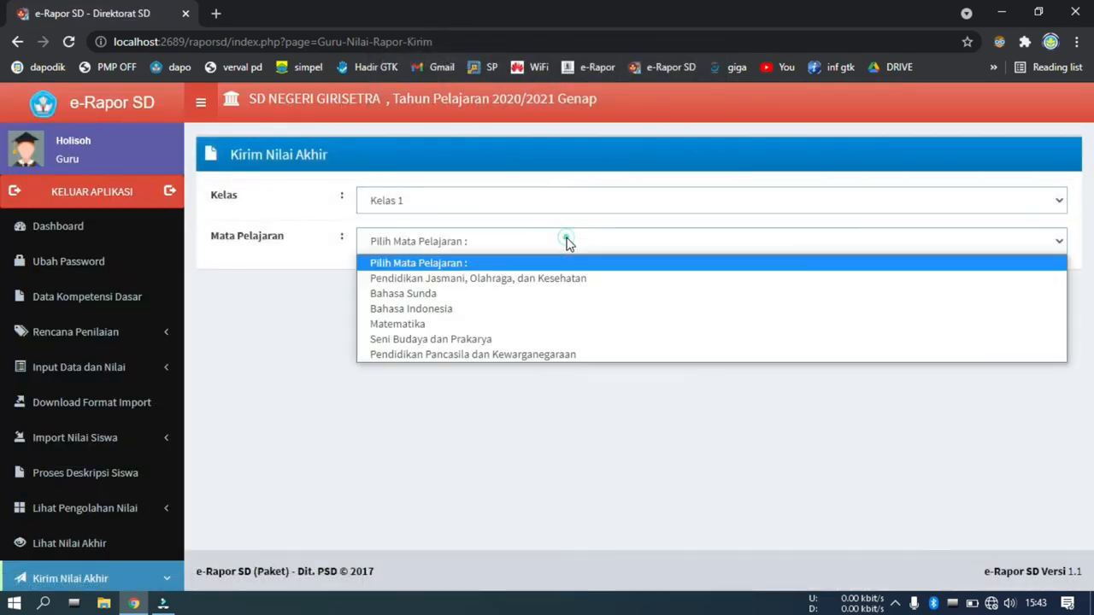
pyautogui.click(566, 356)
pyautogui.scroll(-5, 670, 430)
pyautogui.click(1026, 475)
pyautogui.click(670, 140)
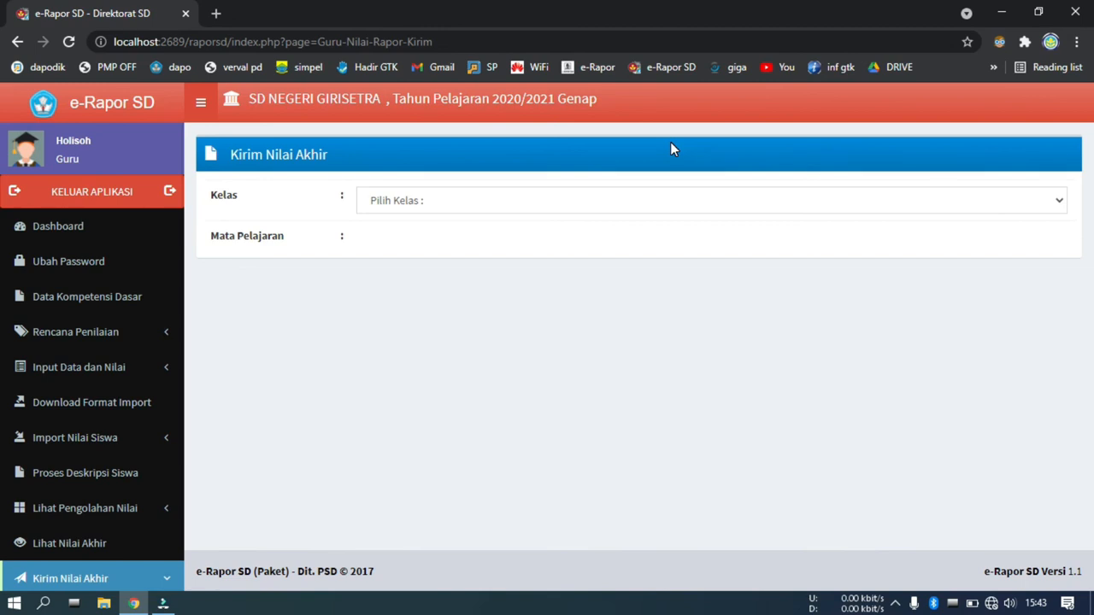
# - Log out of the teacher account and set the login level to Wali Kelas
pyautogui.click(115, 205)
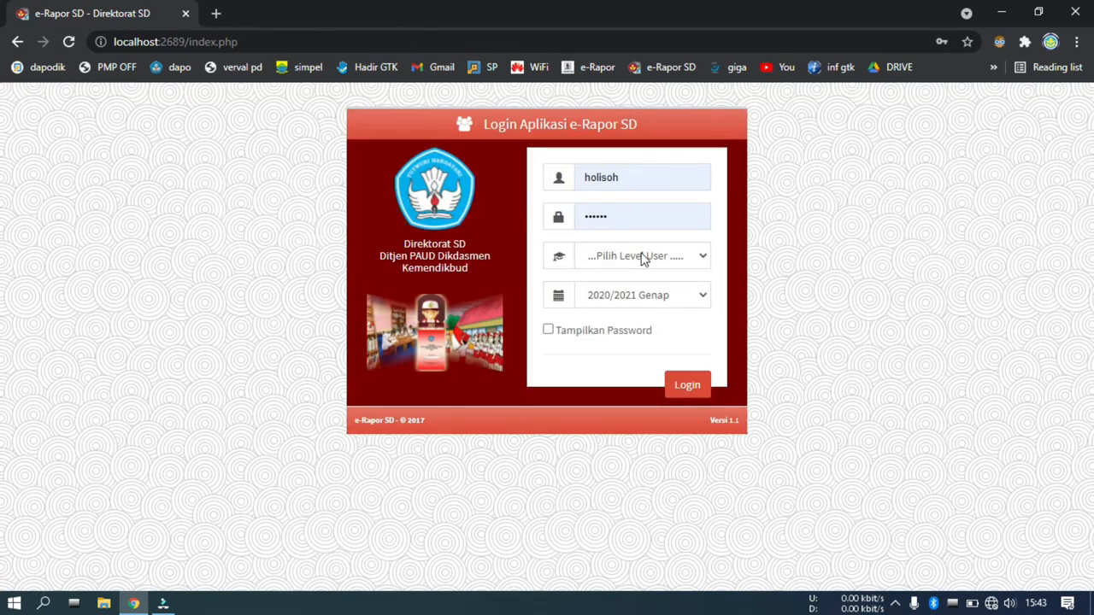
pyautogui.click(643, 256)
pyautogui.click(638, 321)
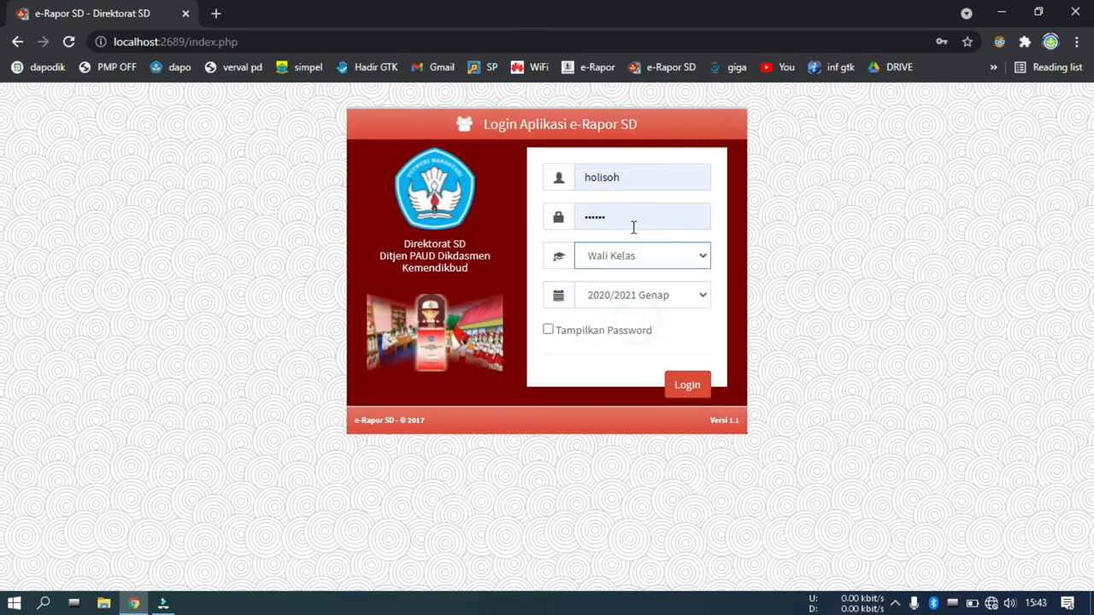
# - Open the User_Erapor workbook from the Downloads folder in Excel and copy the first Wali Kelas user ID from cell B6
pyautogui.doubleClick(638, 175)
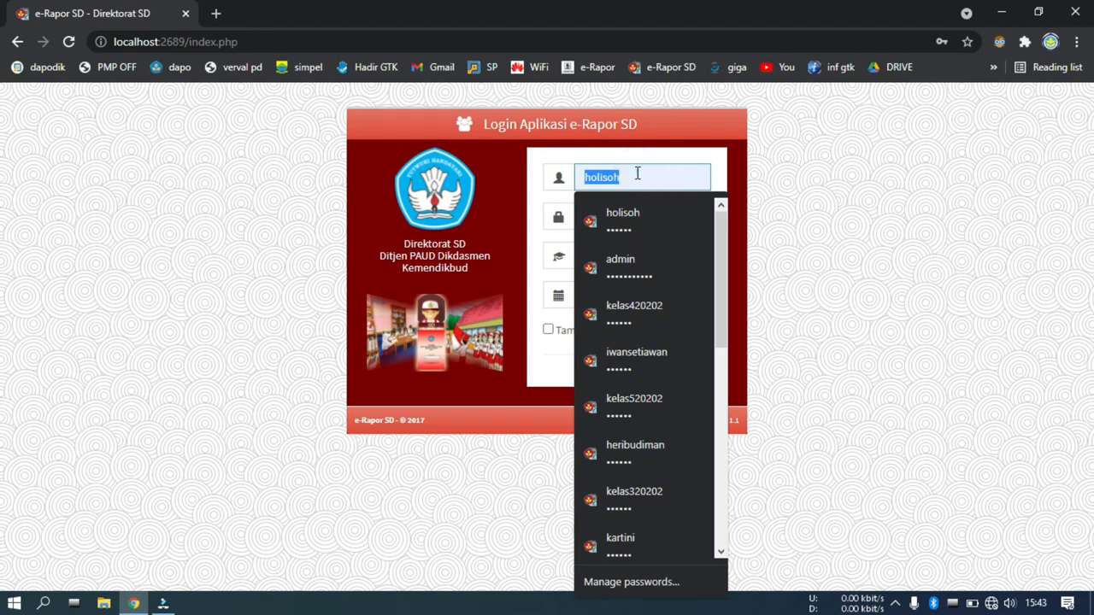
pyautogui.click(103, 604)
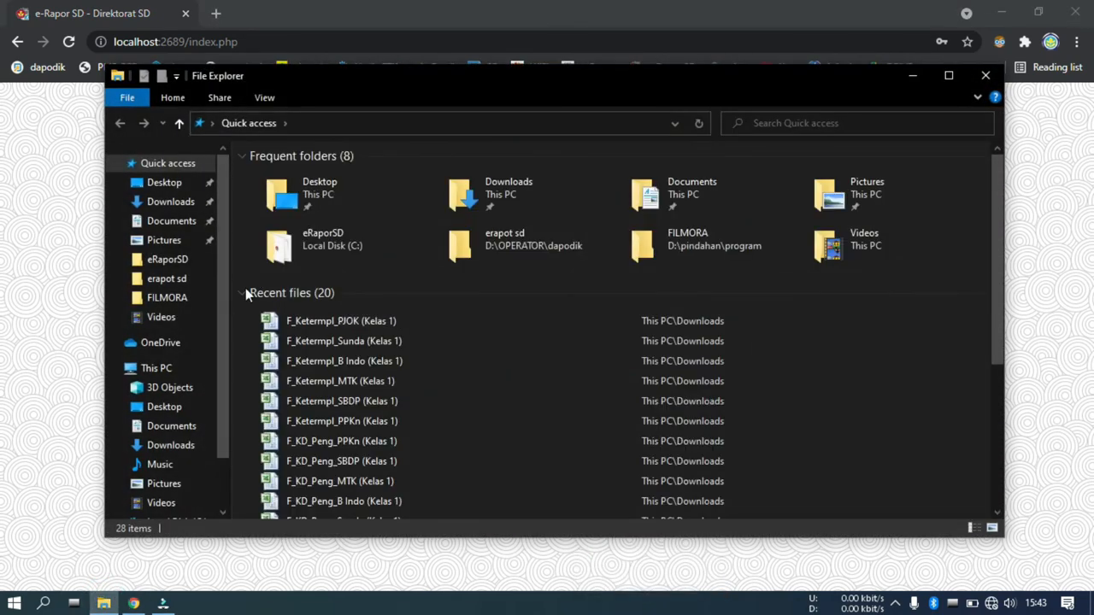
pyautogui.click(175, 203)
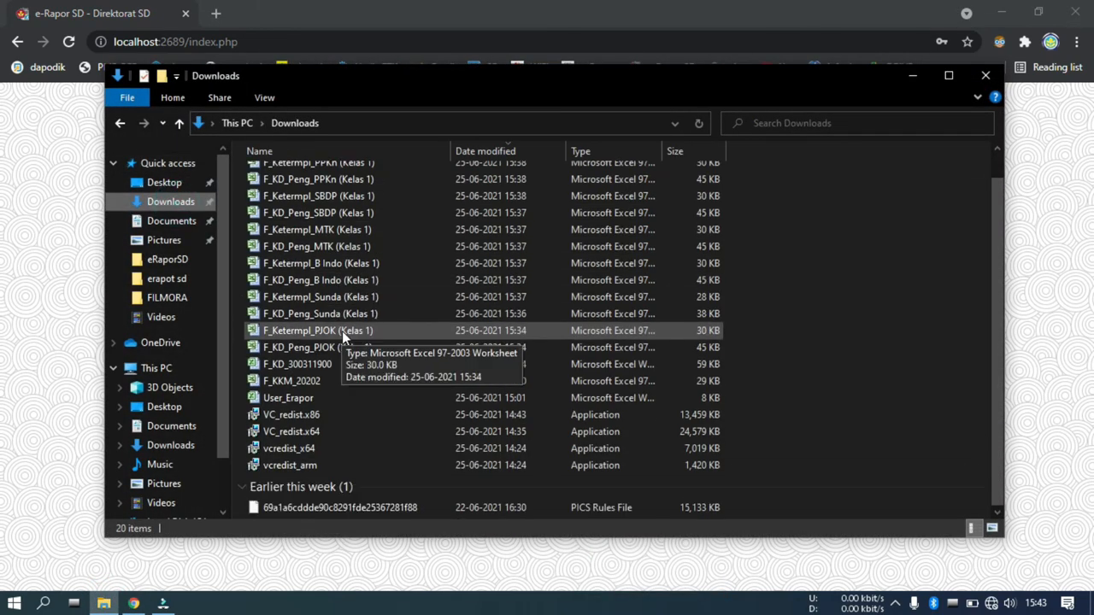
pyautogui.click(299, 398)
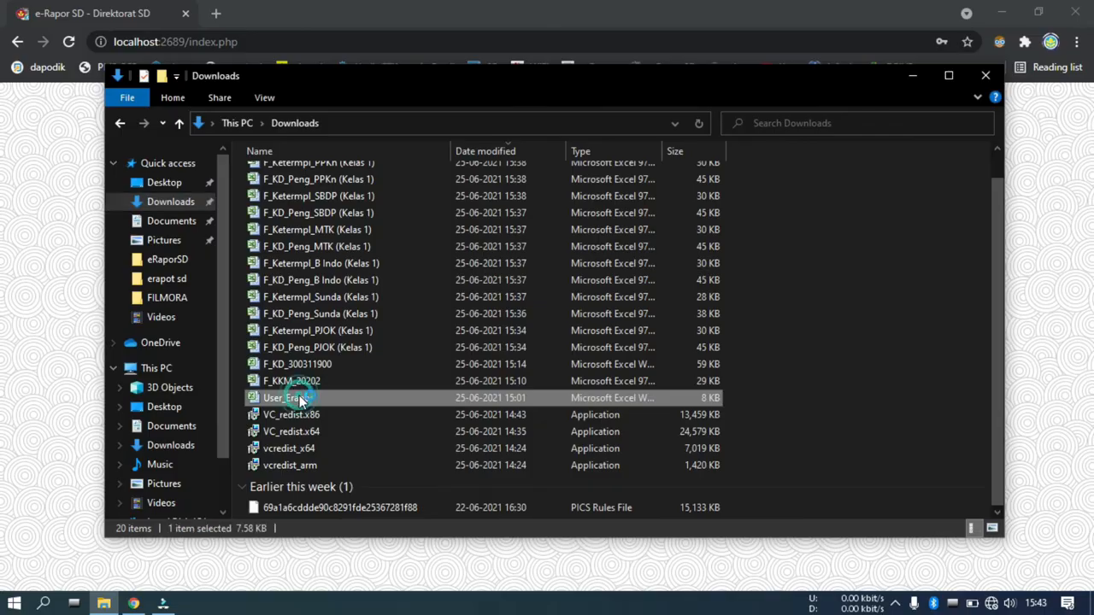
pyautogui.doubleClick(299, 398)
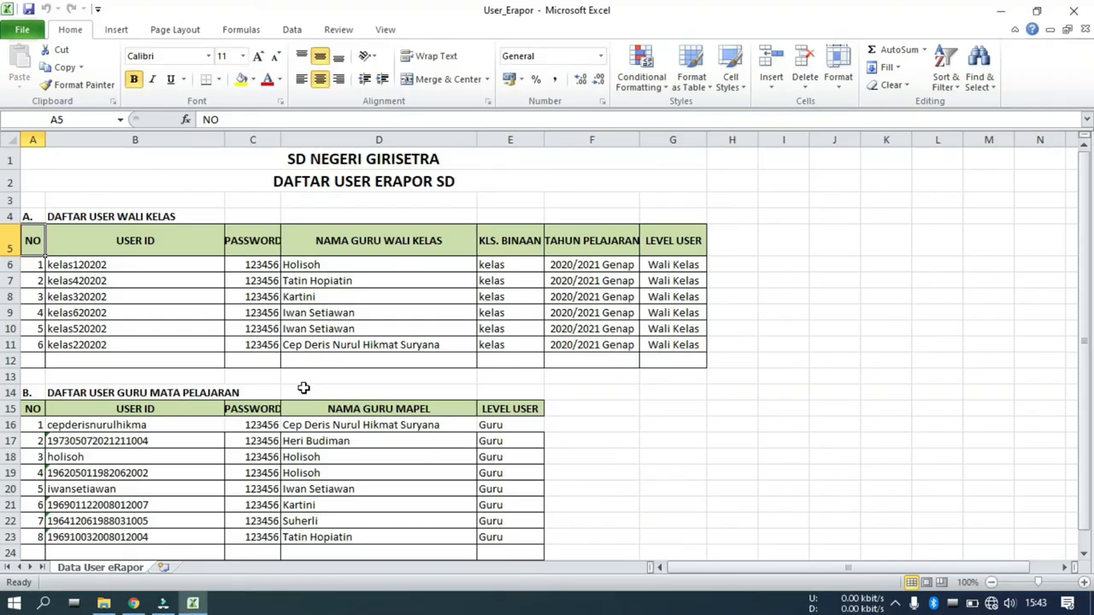
pyautogui.click(124, 270)
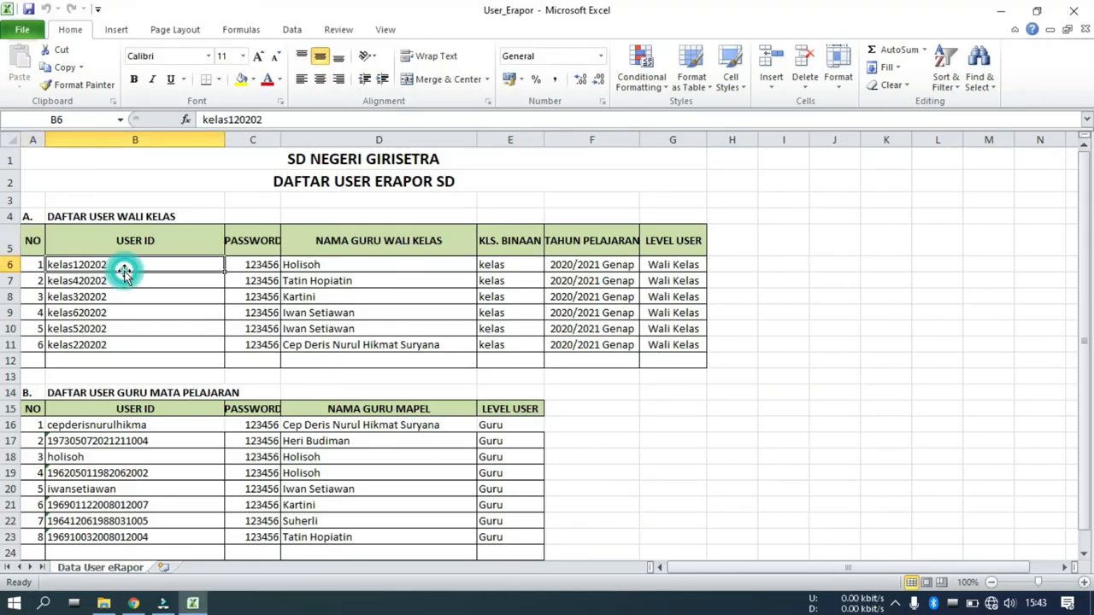
pyautogui.hotkey('ctrl', 'c')
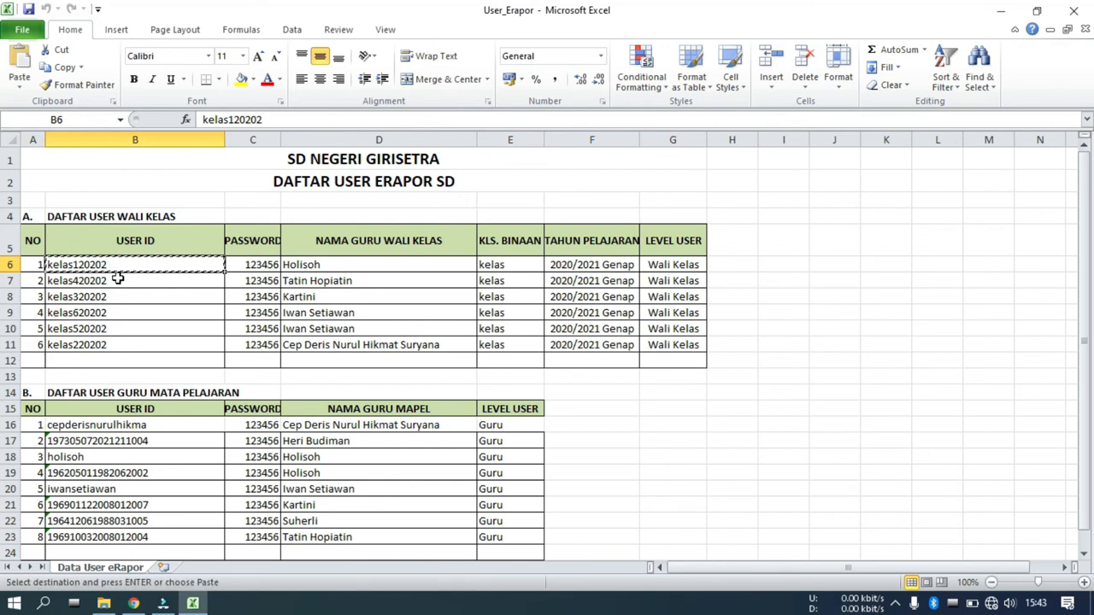
# - Switch back to e-Rapor SD in Chrome, replace the username with the copied user ID, fill in the saved password, and log in as Wali Kelas
pyautogui.press('super+Tab')
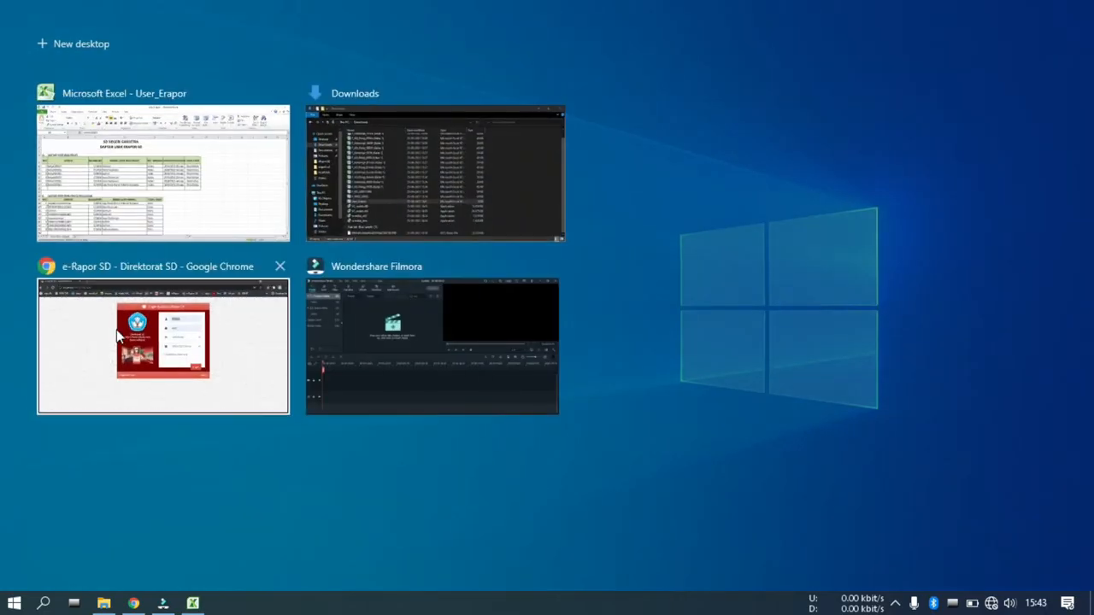
pyautogui.click(118, 336)
pyautogui.hotkey('ctrl', 'v')
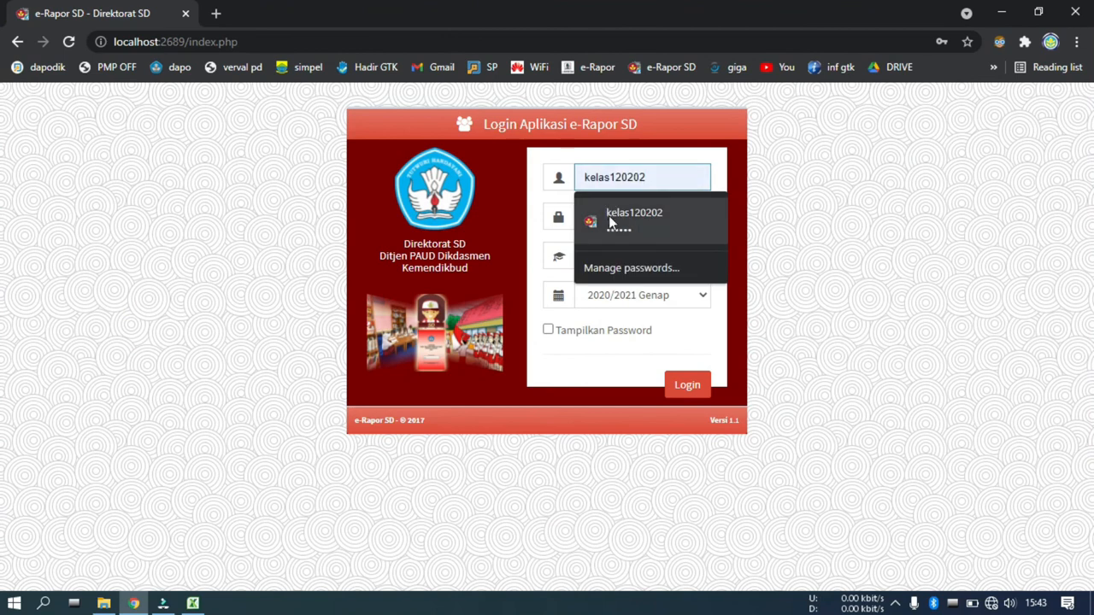
pyautogui.click(668, 229)
pyautogui.click(637, 267)
pyautogui.click(635, 265)
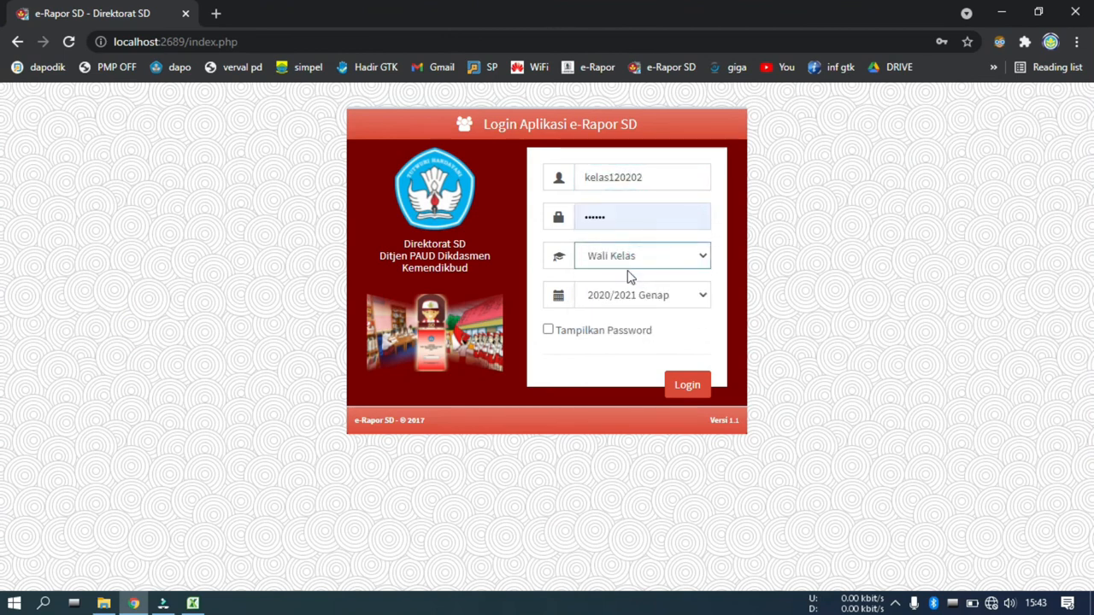
pyautogui.click(682, 386)
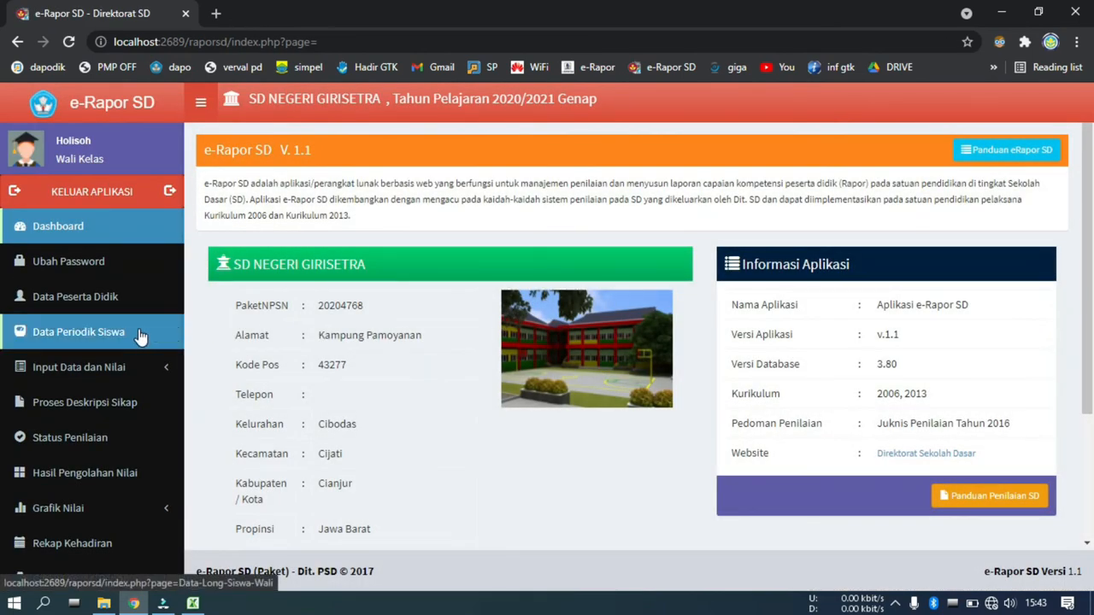
# - Open the class promotion data for Kelas 1 and save it with all students set to Naik Kelas and Kelas II
pyautogui.click(98, 373)
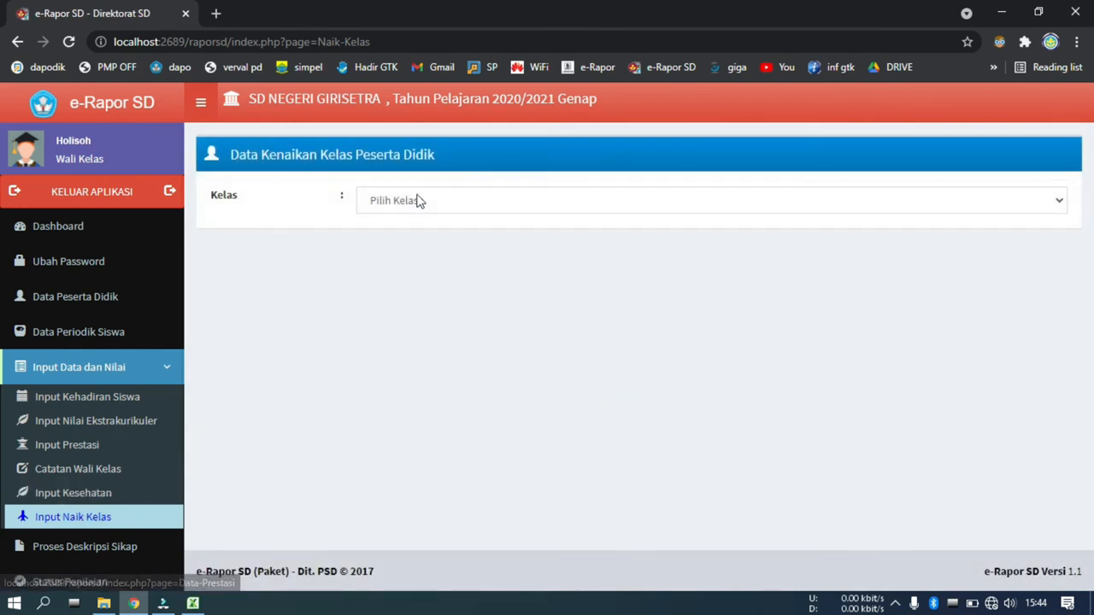
pyautogui.click(416, 200)
pyautogui.click(417, 238)
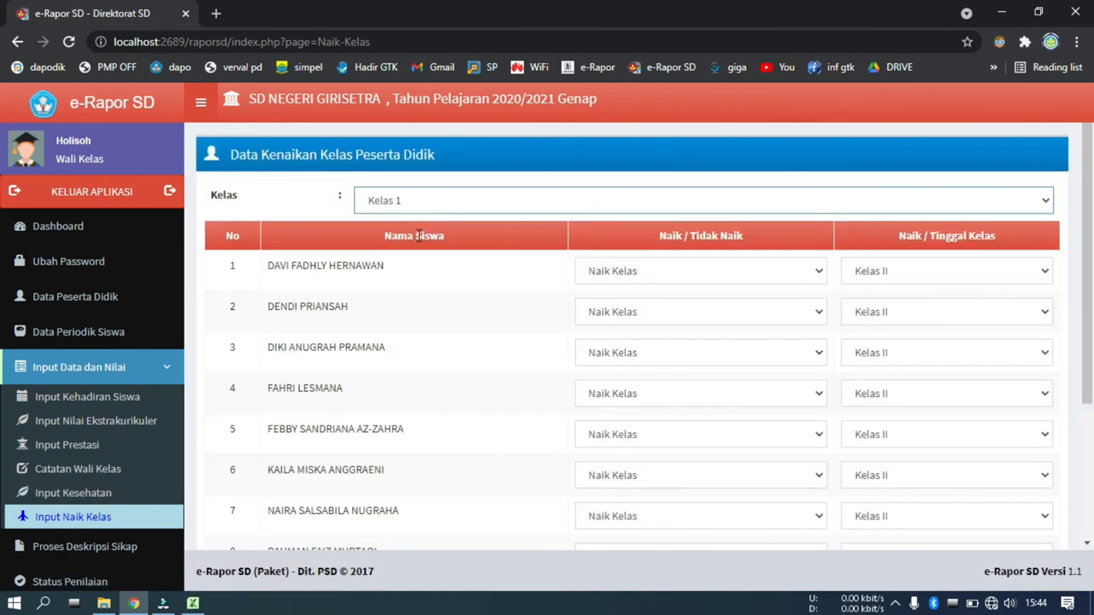
pyautogui.scroll(-3, 886, 319)
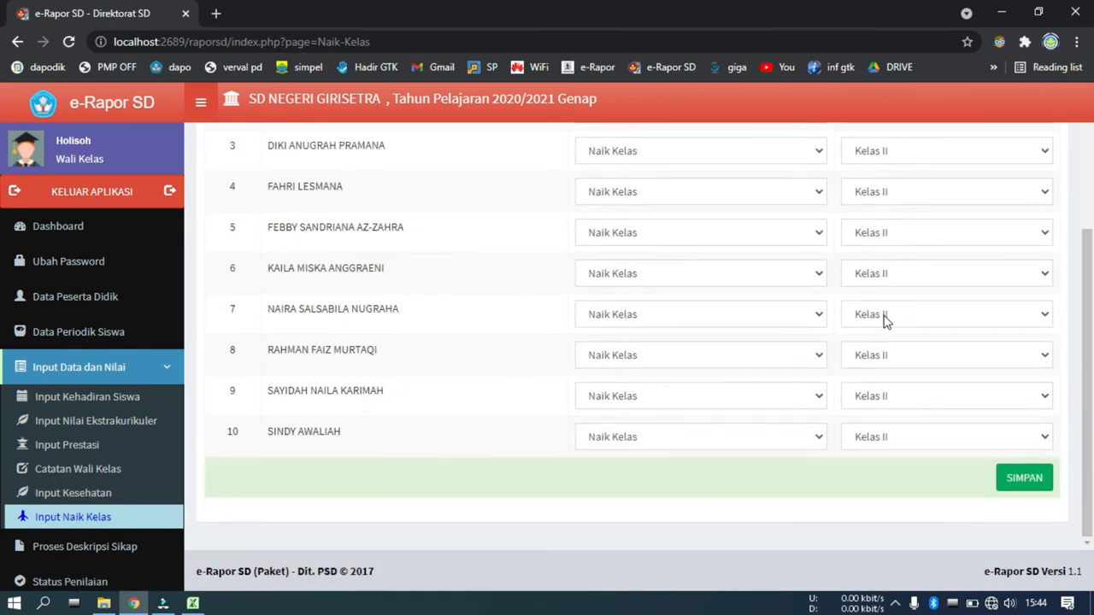
pyautogui.scroll(3, 770, 363)
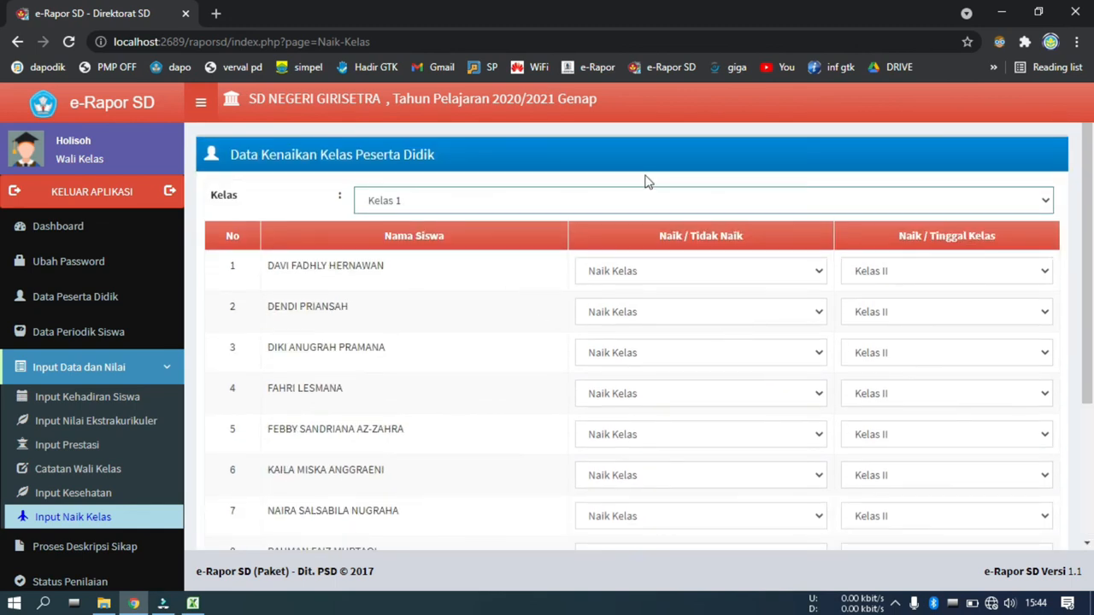
pyautogui.scroll(-3, 859, 379)
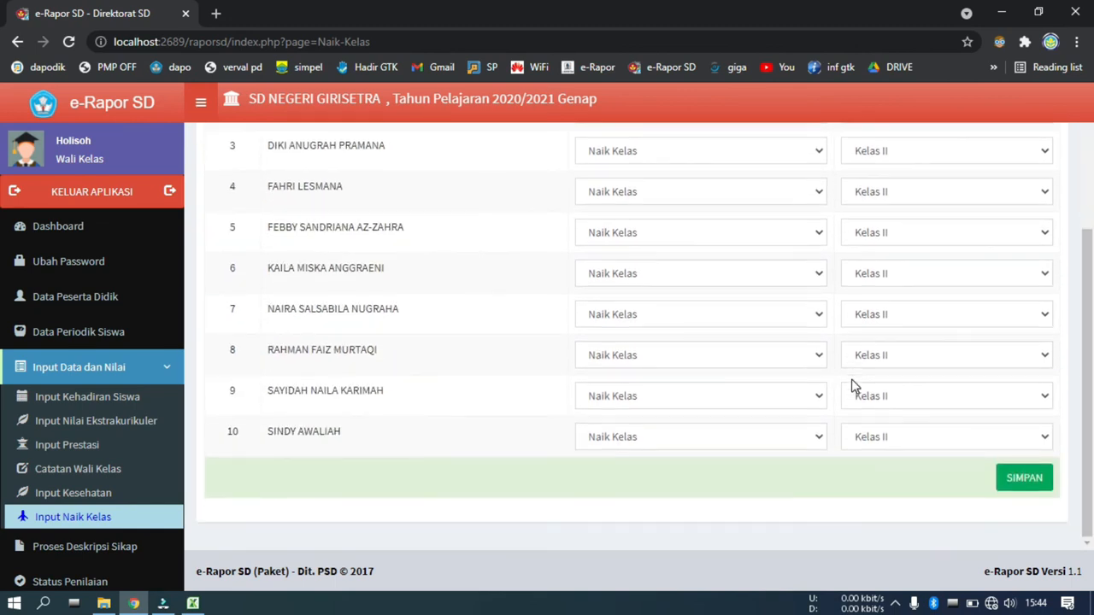
pyautogui.click(1047, 481)
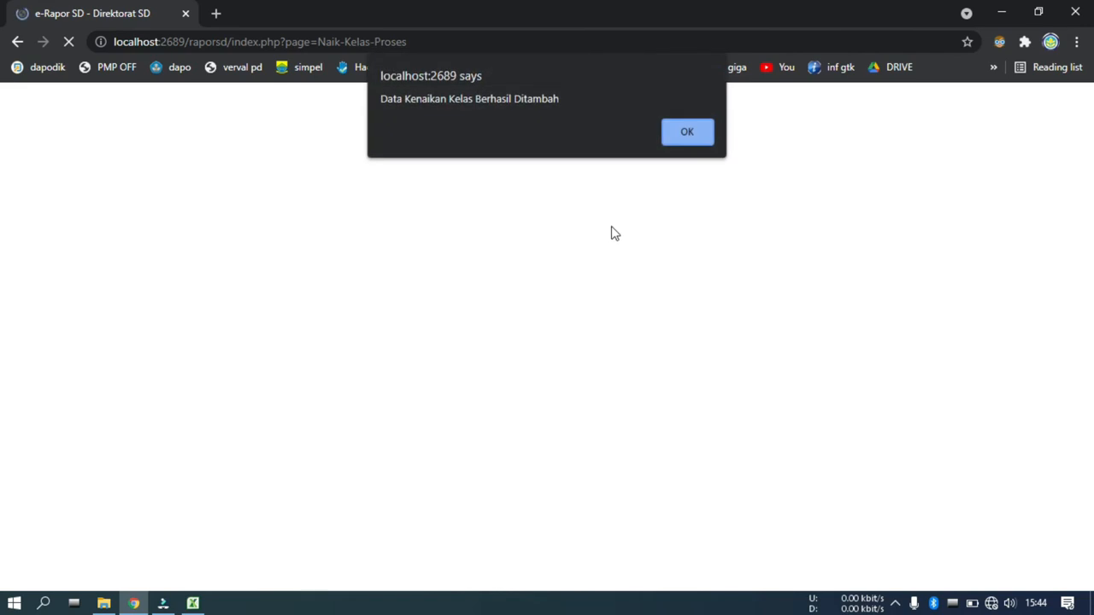
pyautogui.click(687, 131)
# - Process the spiritual and social attitude descriptions for Kelas 1 and save them
pyautogui.scroll(-1, 124, 471)
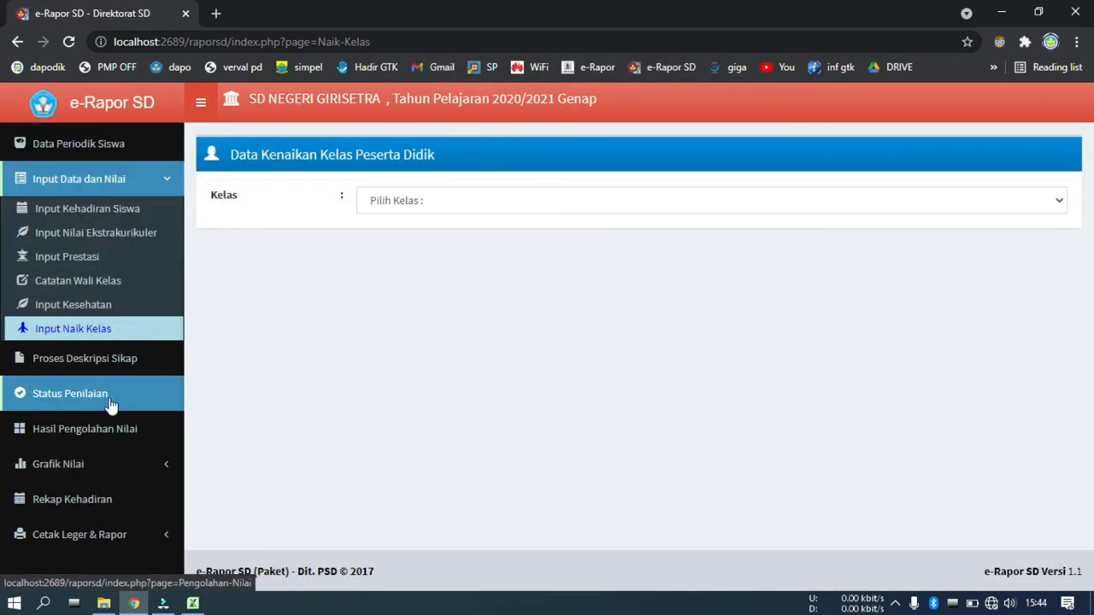
pyautogui.click(117, 363)
pyautogui.click(407, 203)
pyautogui.click(407, 240)
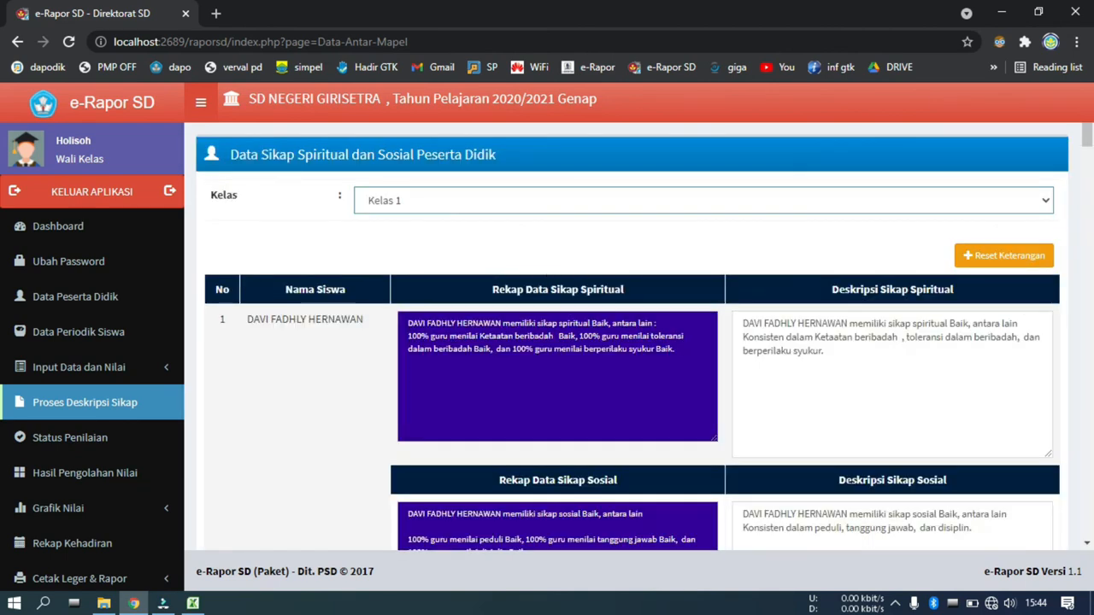
pyautogui.moveTo(1089, 136); pyautogui.dragTo(1093, 588)
pyautogui.moveTo(1092, 504)
pyautogui.mouseDown()
pyautogui.moveTo(1091, 145)
pyautogui.moveTo(1087, 504)
pyautogui.mouseUp()
pyautogui.click(1016, 478)
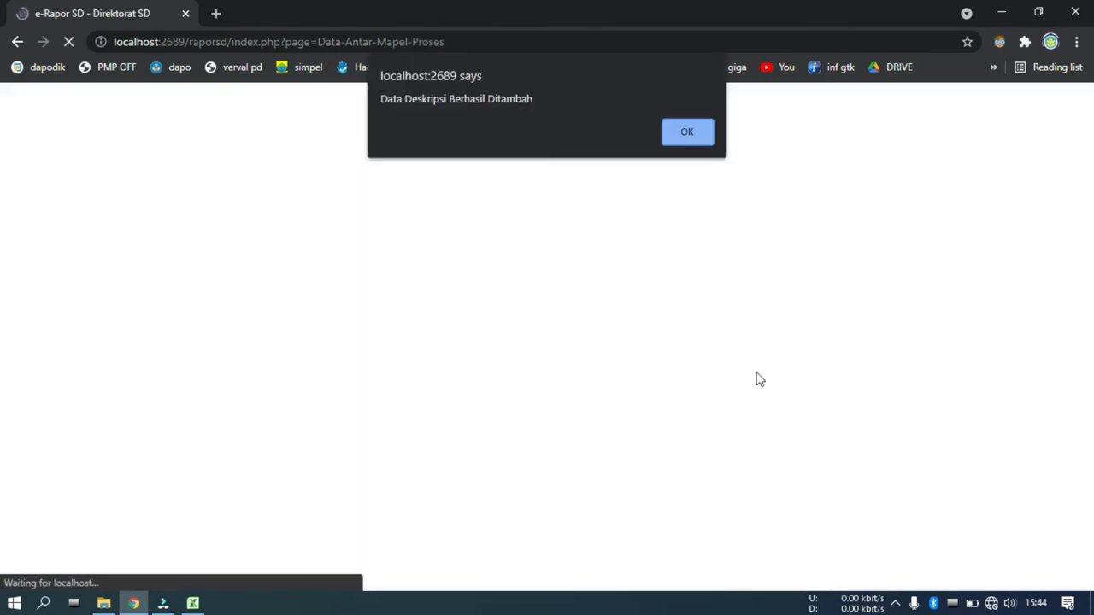
pyautogui.click(699, 135)
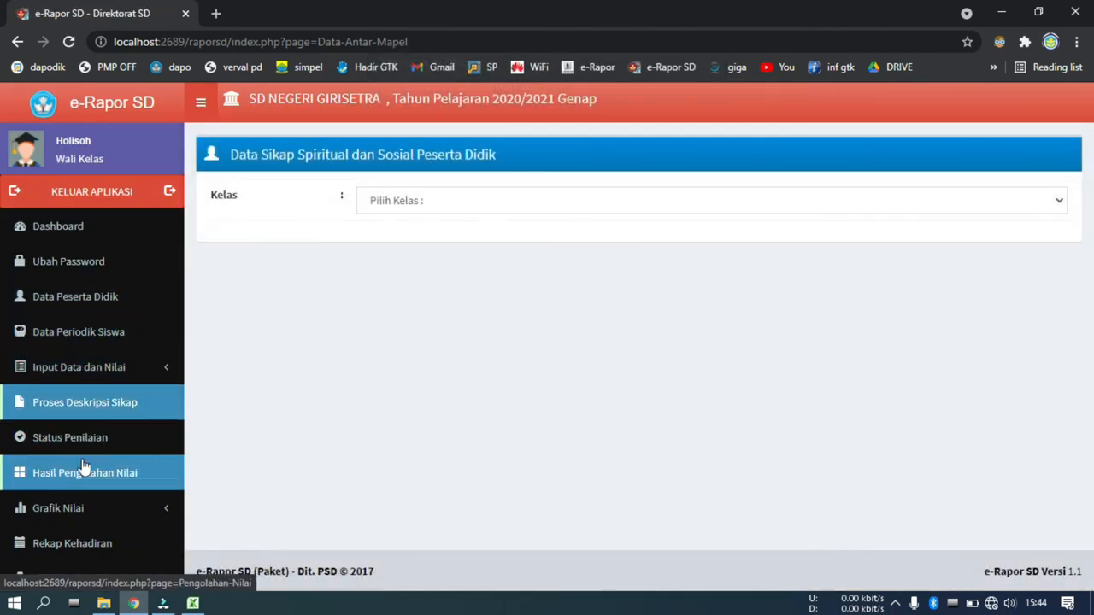
# - Open report card printing for Kelas 1 and generate the semester report PDF for the first student
pyautogui.scroll(-1, 83, 466)
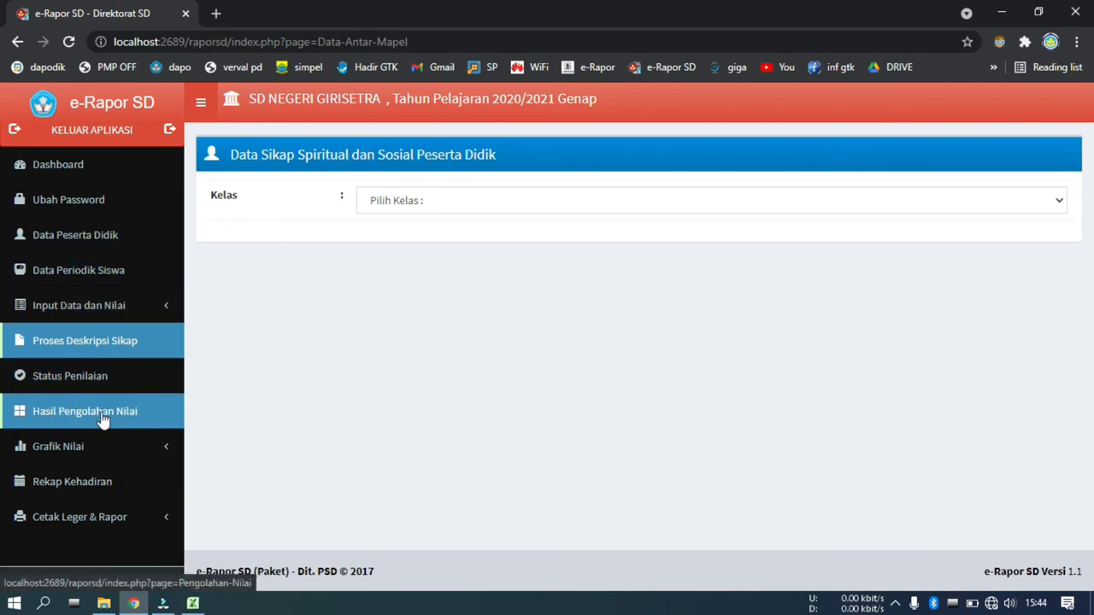
pyautogui.click(102, 520)
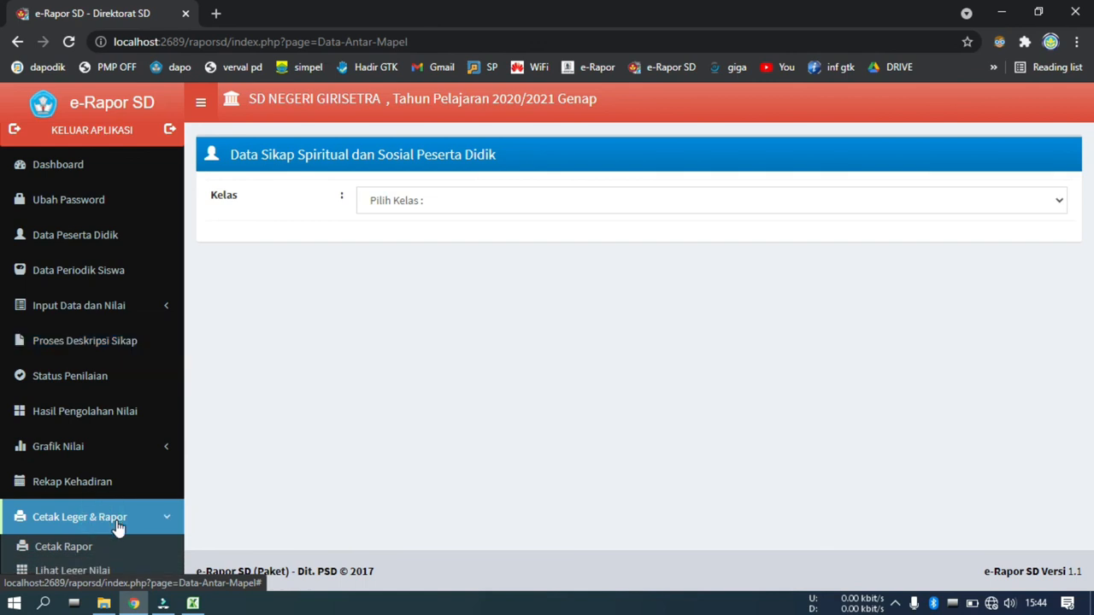
pyautogui.scroll(-1, 118, 528)
pyautogui.click(106, 501)
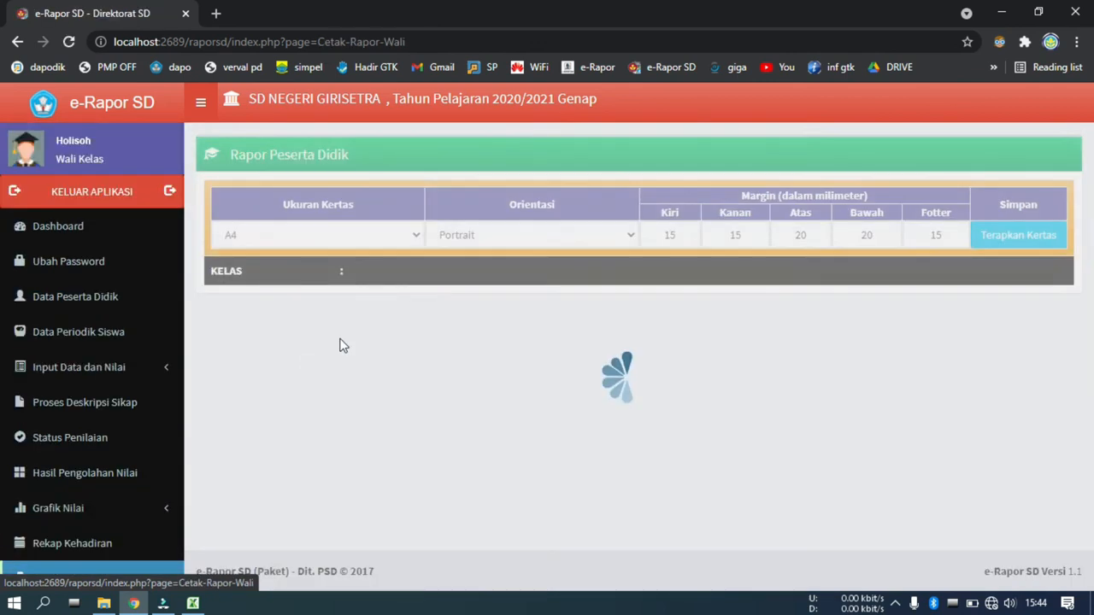
pyautogui.click(721, 285)
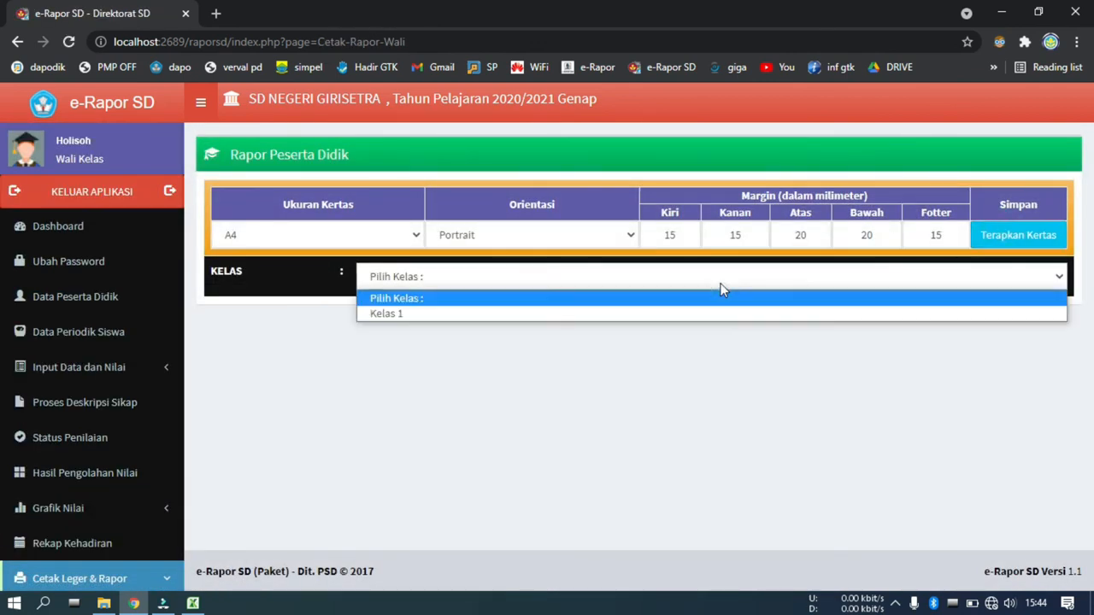
pyautogui.click(703, 312)
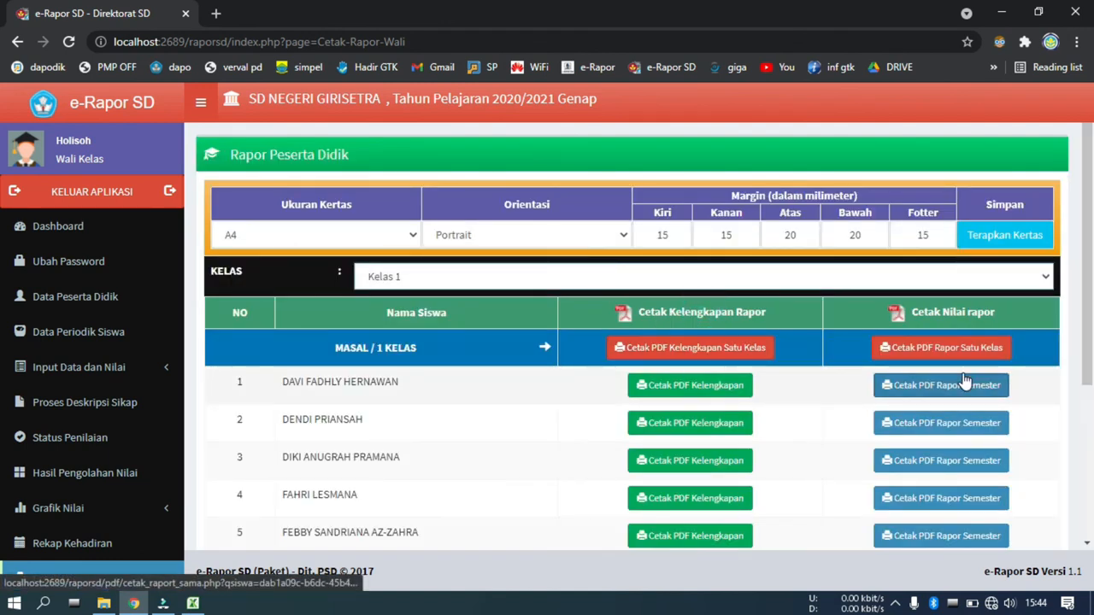
pyautogui.click(926, 389)
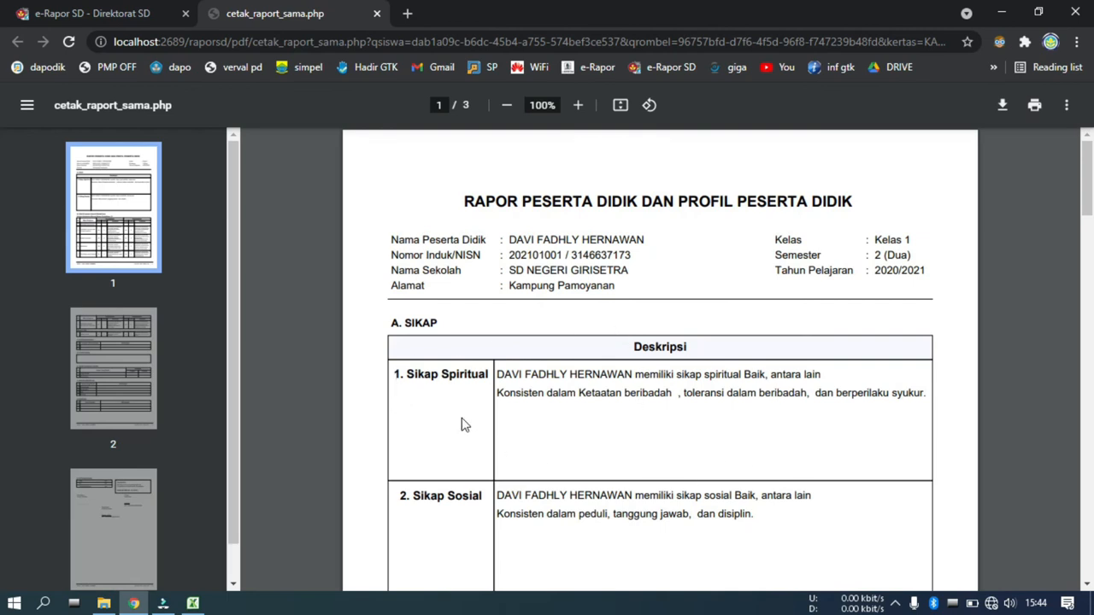
# - Review the report card's attitudes, subject scores, promotion decision and signature block, and close the PDF
pyautogui.scroll(-1, 462, 425)
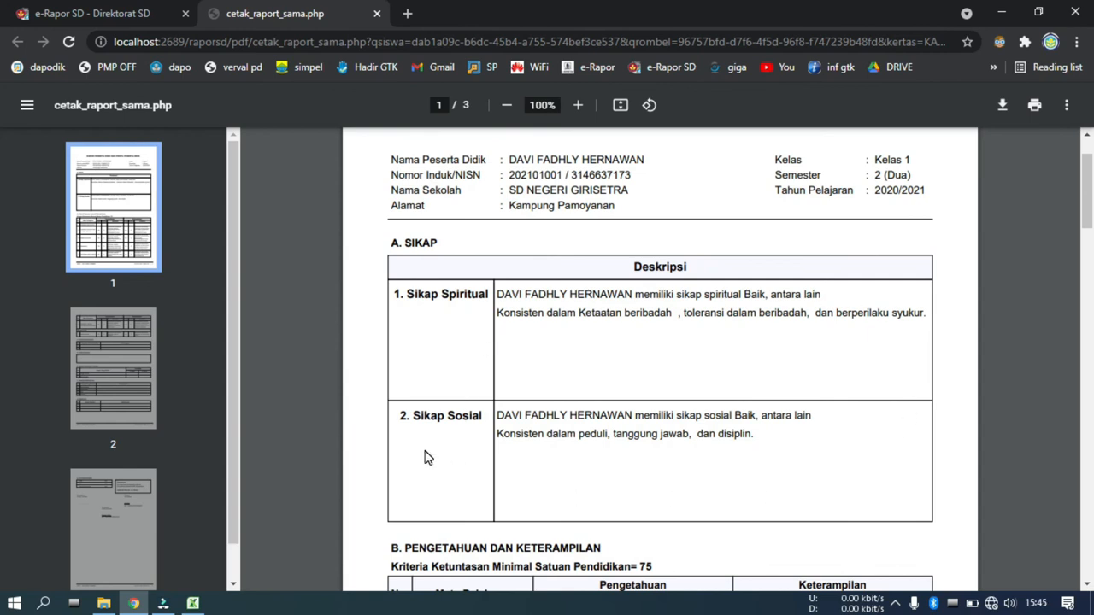
pyautogui.scroll(-6, 540, 381)
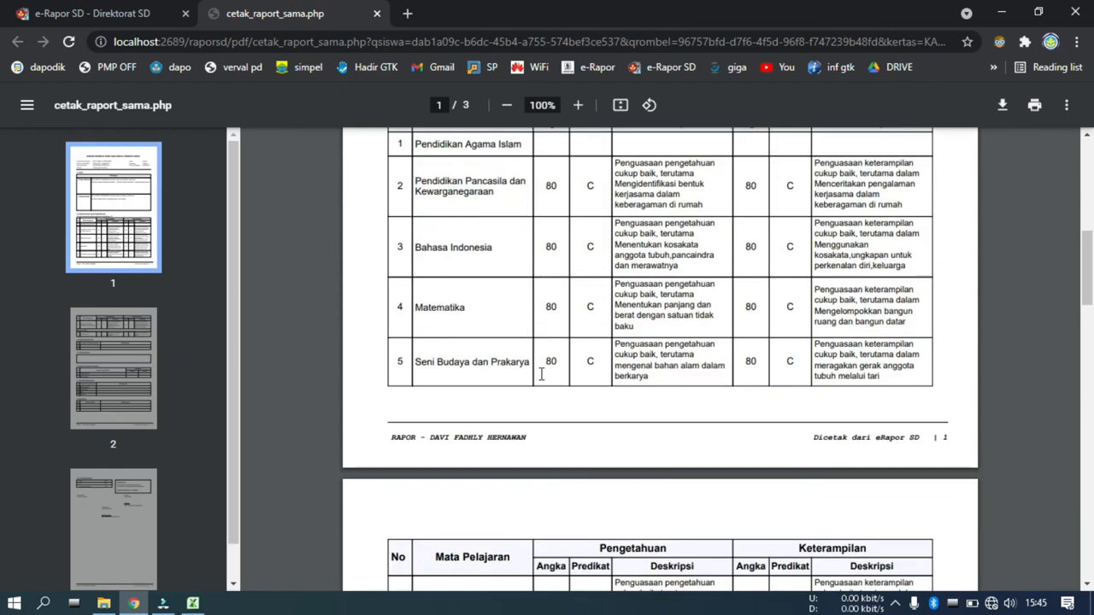
pyautogui.scroll(2, 541, 374)
pyautogui.scroll(-15, 541, 374)
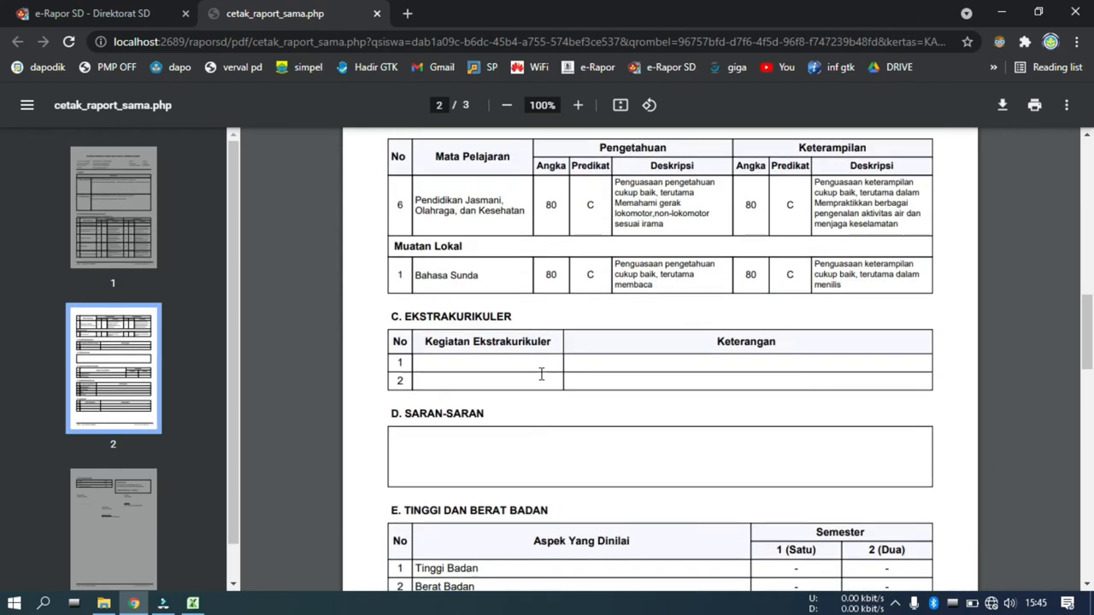
pyautogui.scroll(-4, 541, 373)
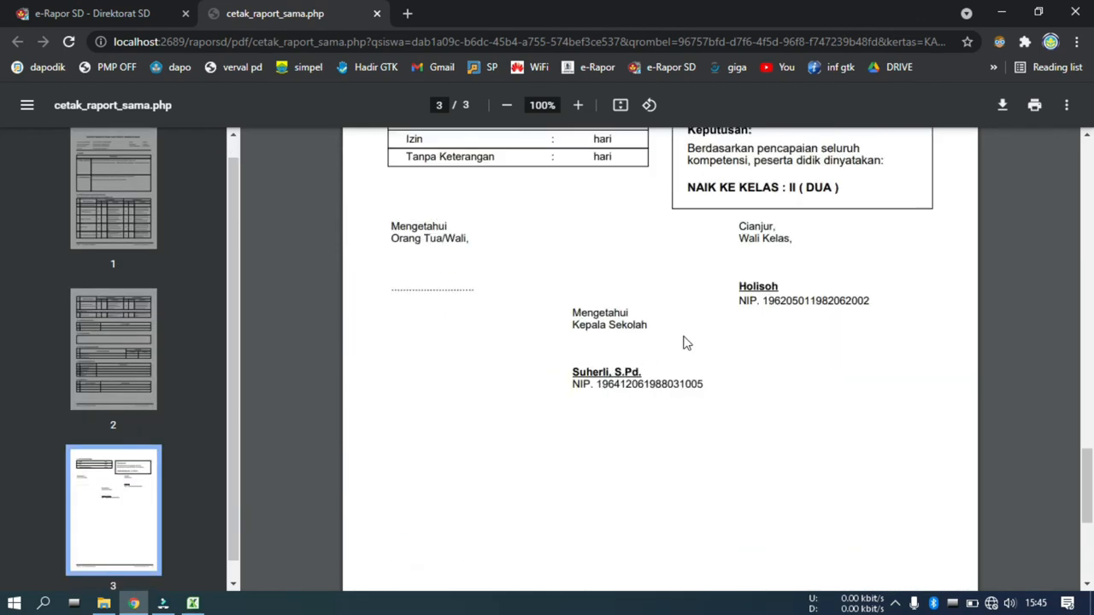
pyautogui.scroll(1, 768, 213)
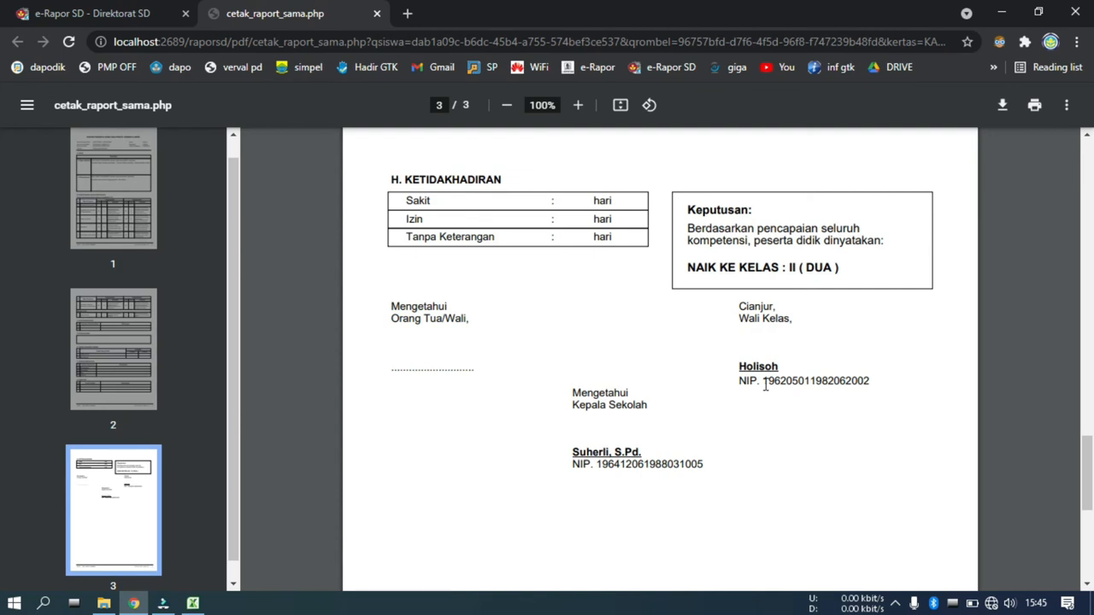
pyautogui.scroll(1, 765, 385)
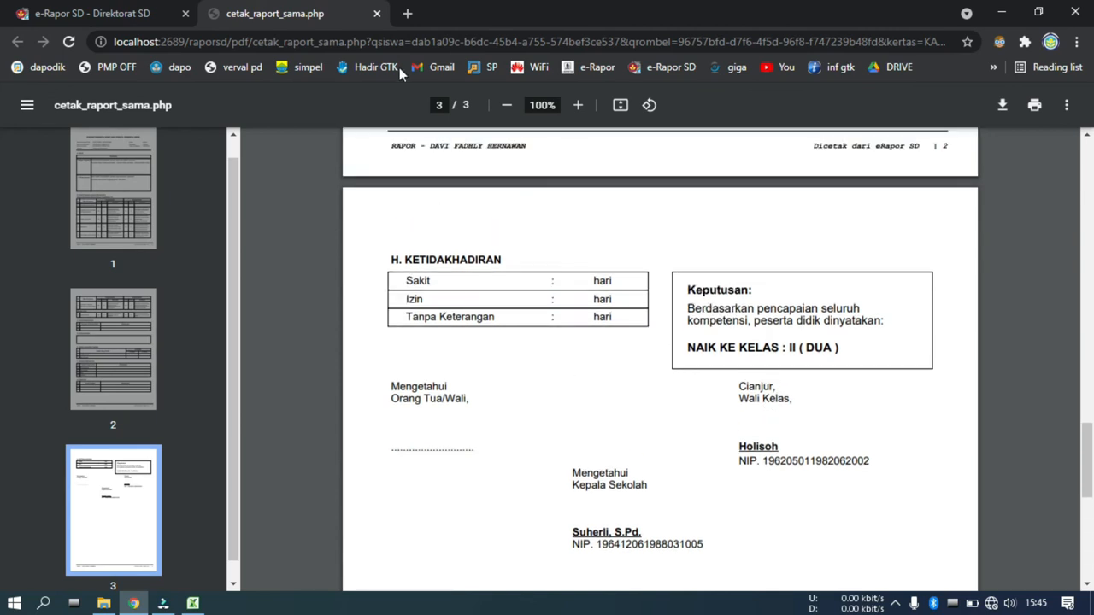
pyautogui.click(374, 14)
pyautogui.click(374, 14)
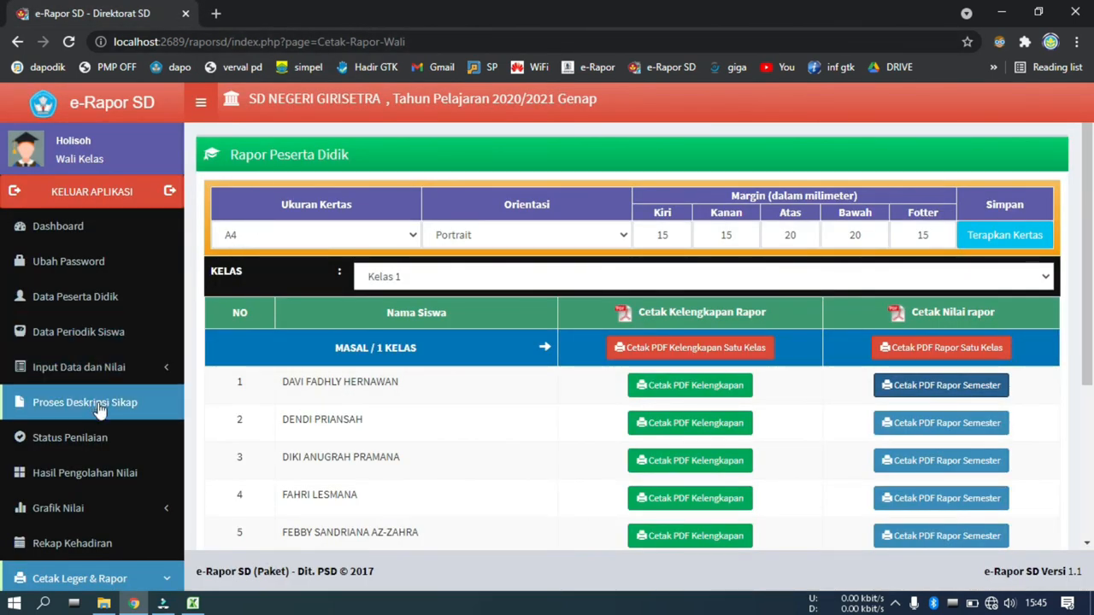
# - Log out of the Wali Kelas account and log in as admin with the saved password and the Admin user level
pyautogui.scroll(-2, 96, 410)
pyautogui.scroll(2, 98, 415)
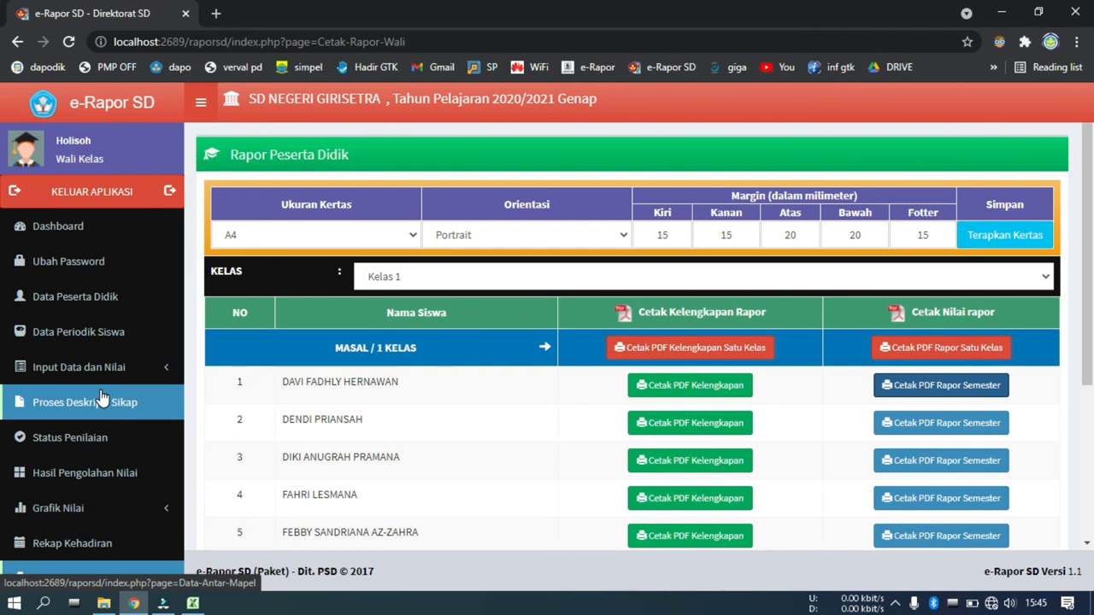
pyautogui.click(132, 195)
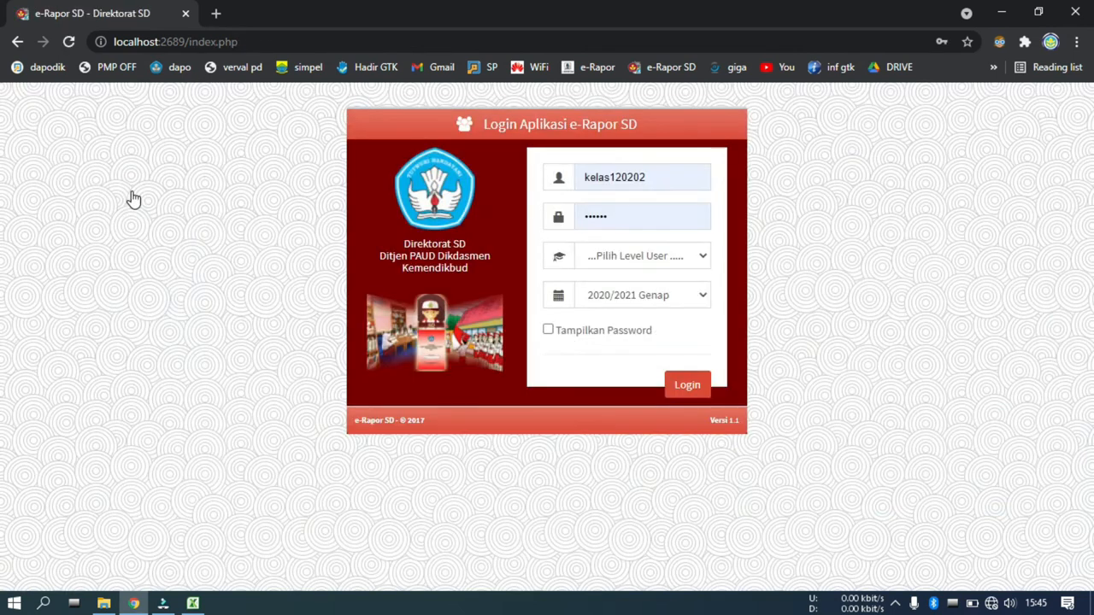
pyautogui.click(637, 179)
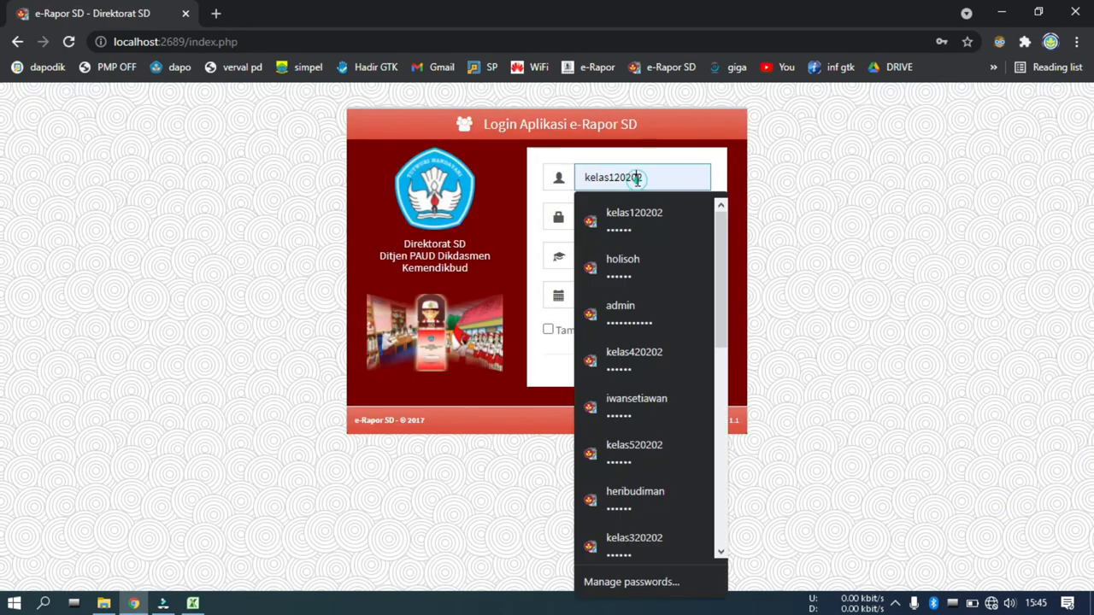
pyautogui.click(623, 299)
pyautogui.click(622, 261)
pyautogui.click(627, 309)
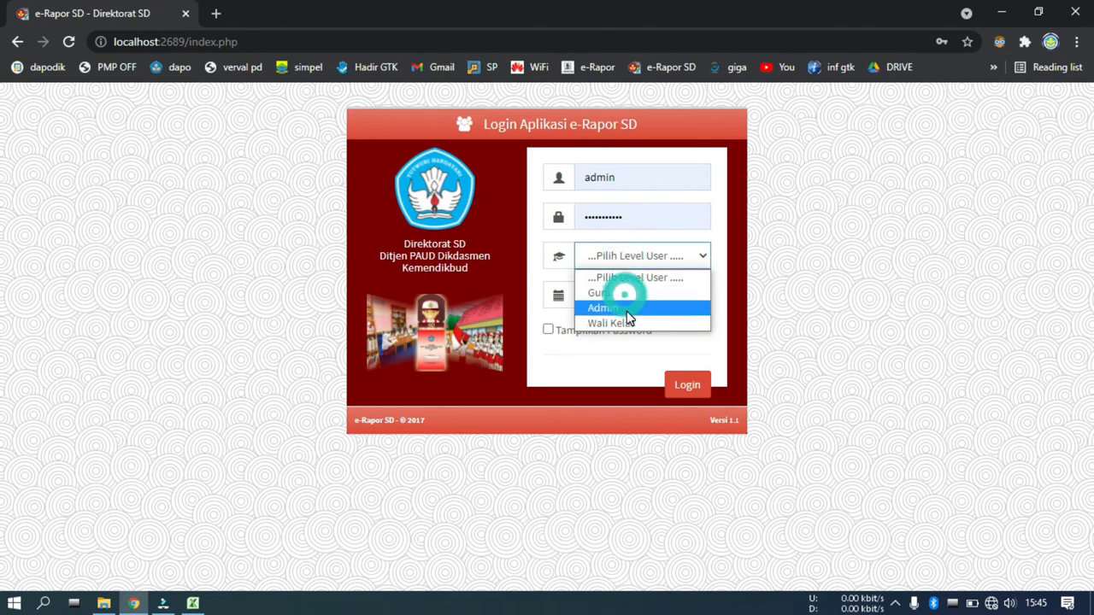
pyautogui.click(687, 385)
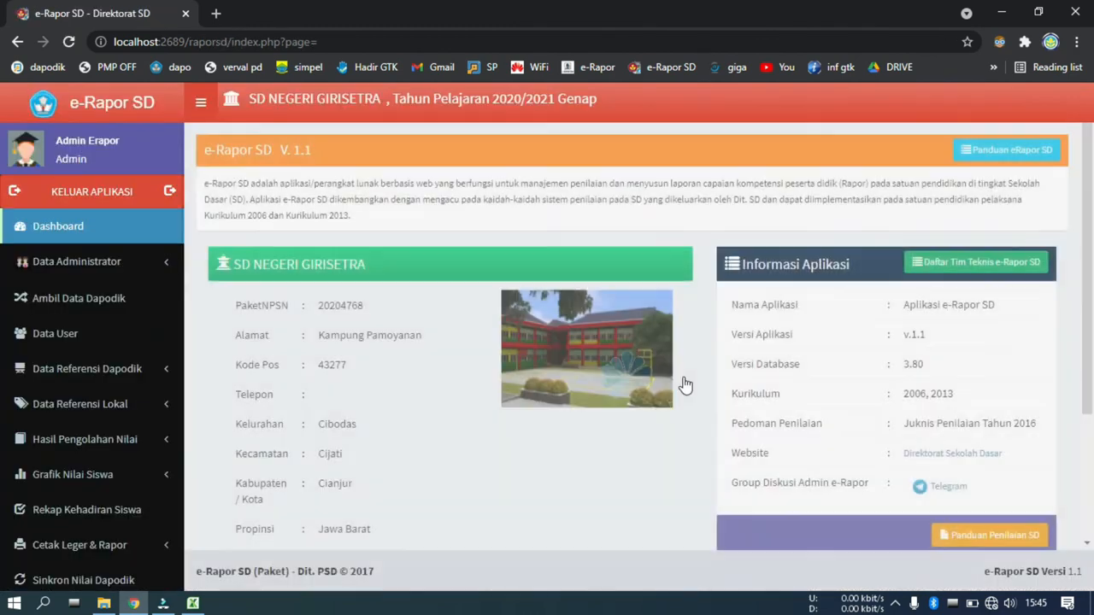
# - Open the report card date data under Cetak Leger & Rapor and start a new entry
pyautogui.scroll(-2, 90, 500)
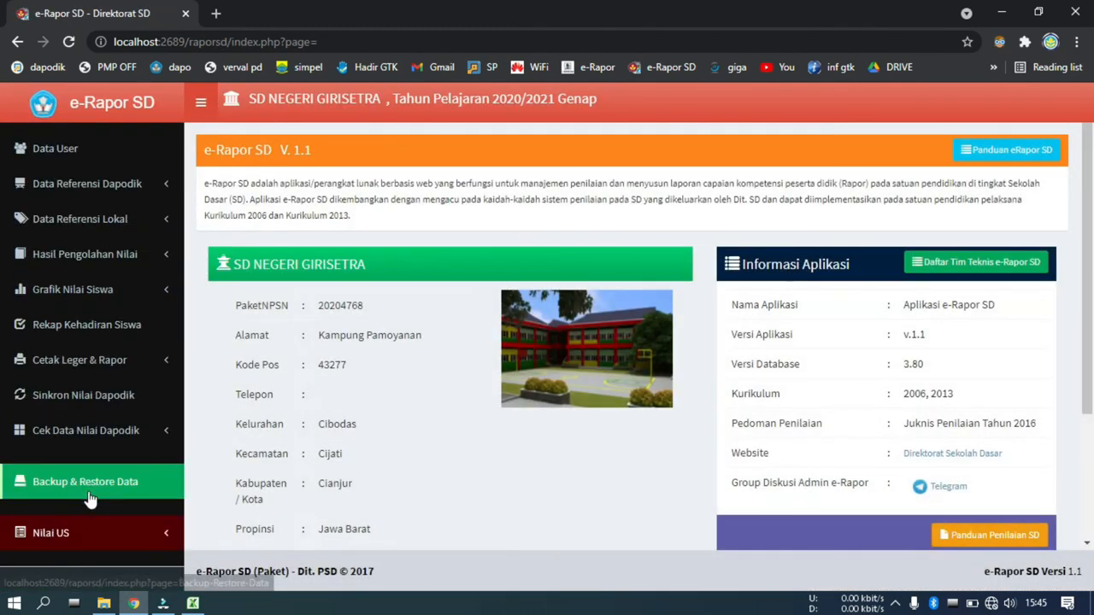
pyautogui.click(97, 361)
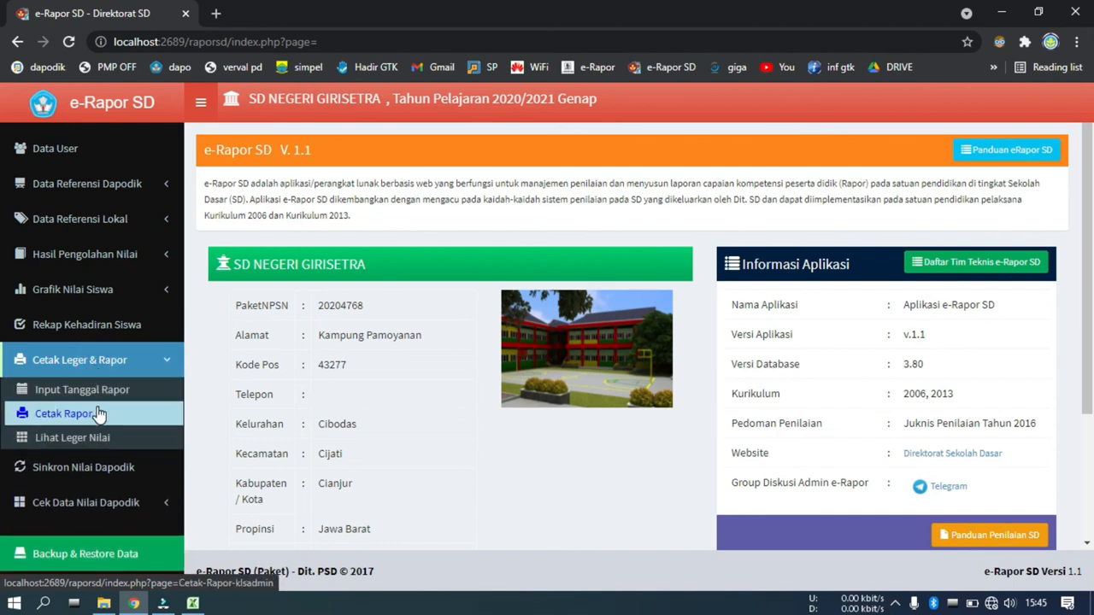
pyautogui.click(83, 390)
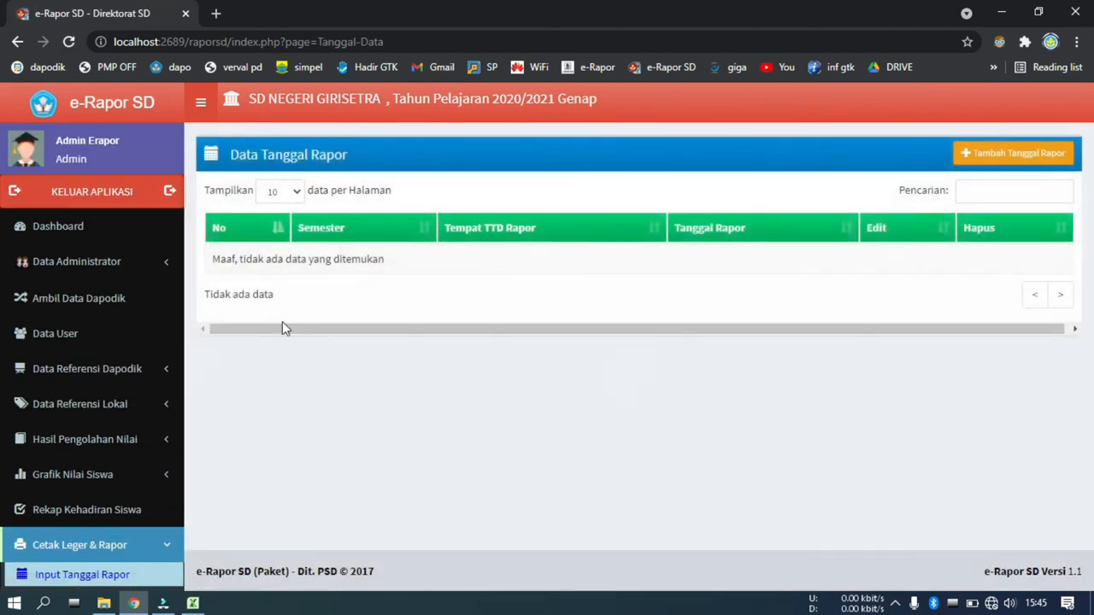
pyautogui.click(991, 164)
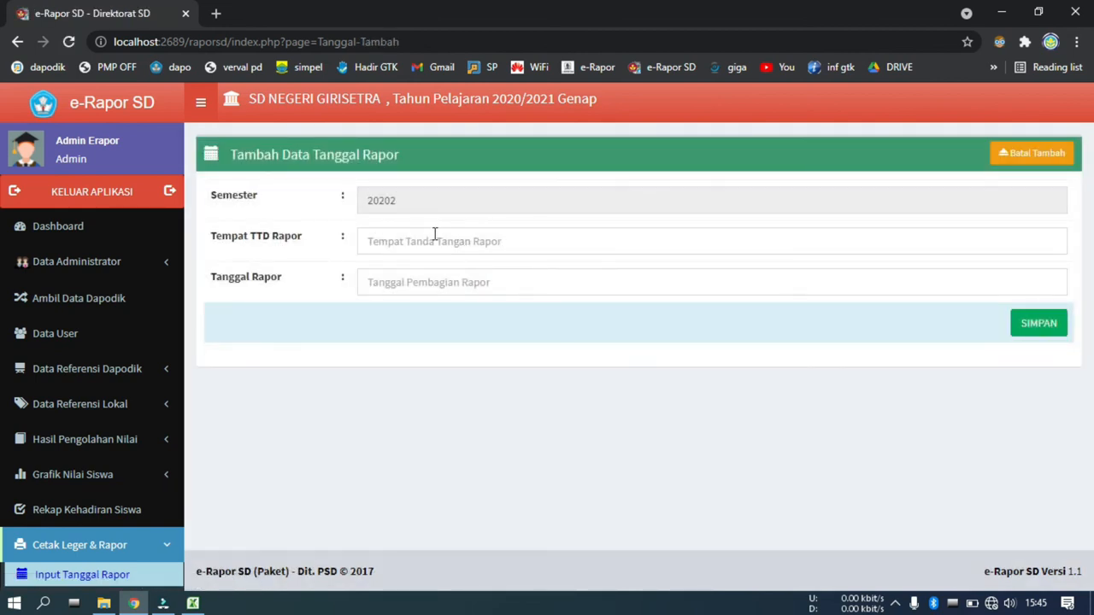
# - Set the report signing place to Cijati and the report date to 06/25/2021, and save the entry
pyautogui.click(385, 237)
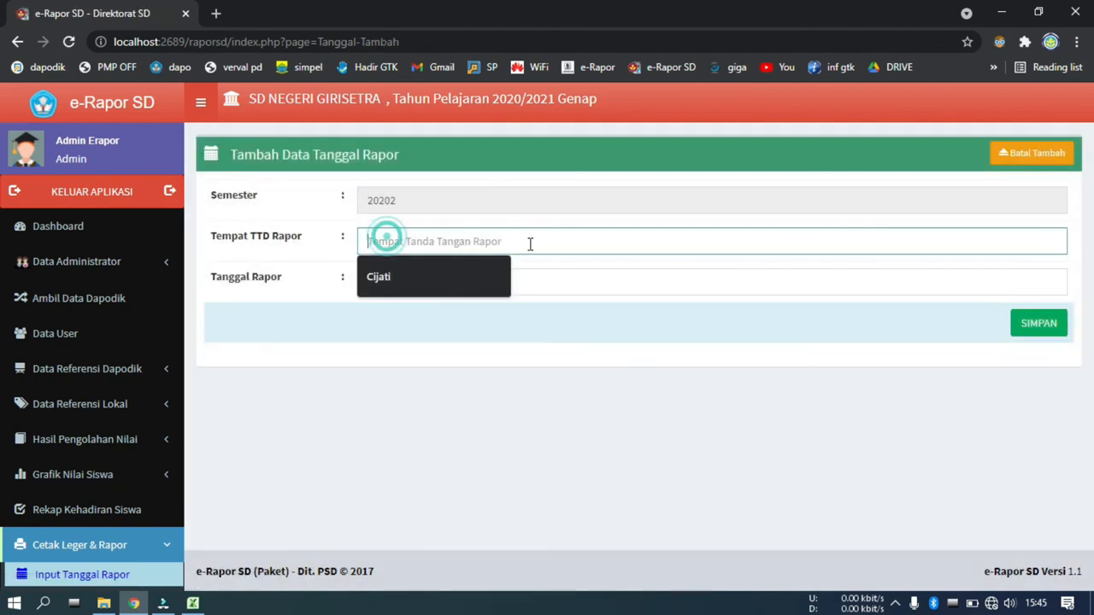
pyautogui.click(476, 279)
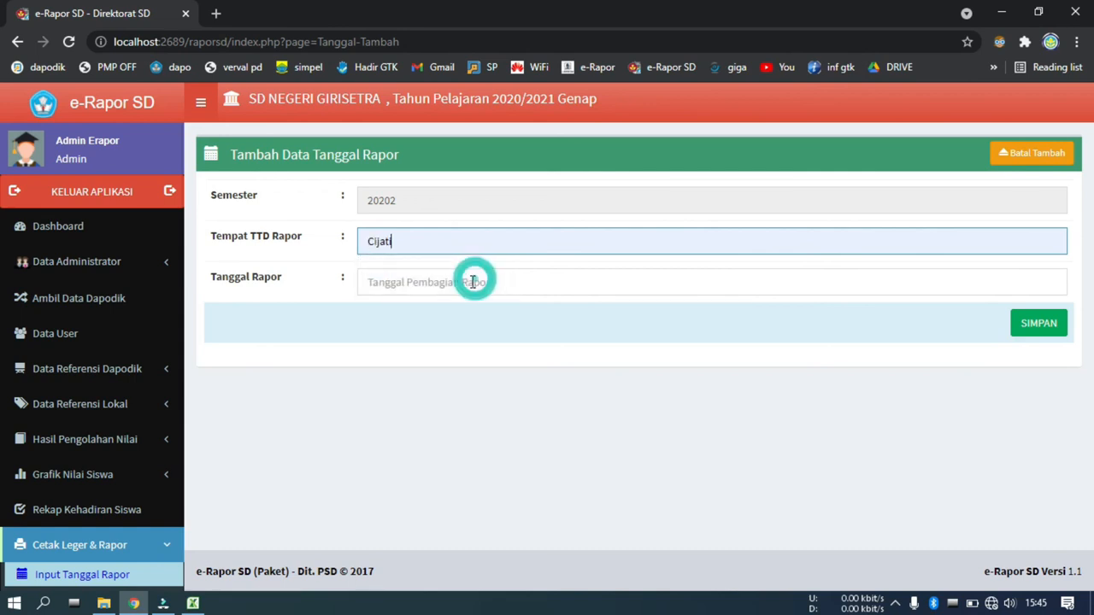
pyautogui.click(473, 283)
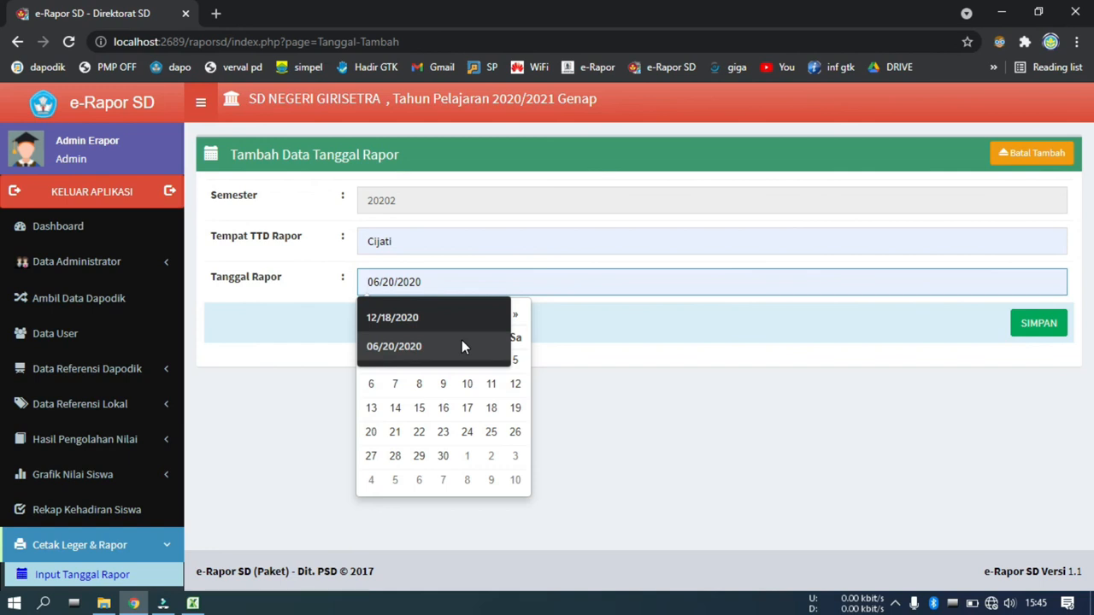
pyautogui.click(489, 432)
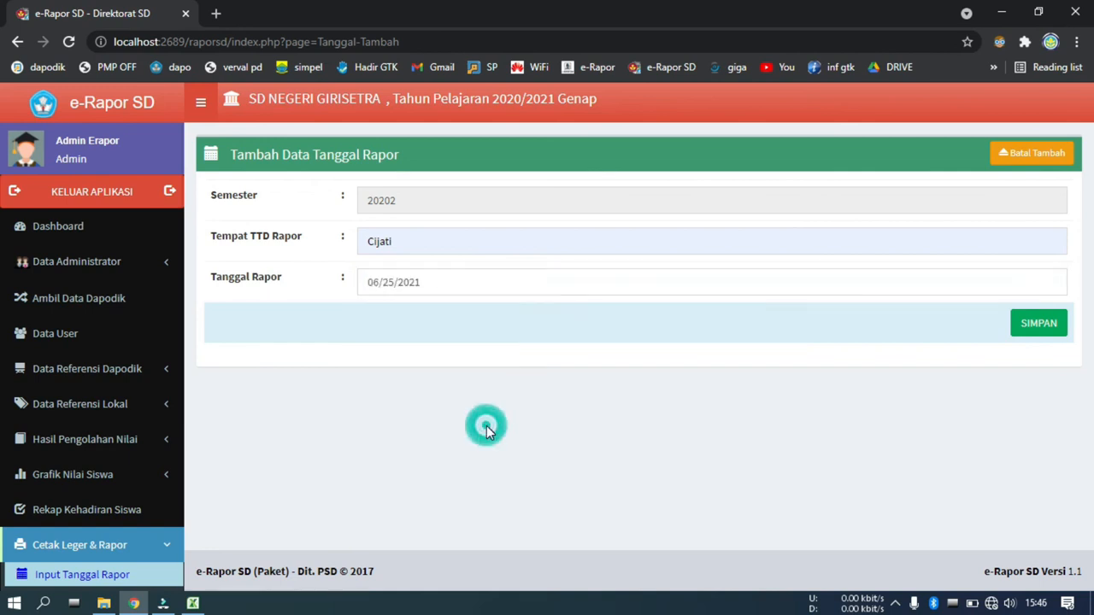
pyautogui.click(1034, 328)
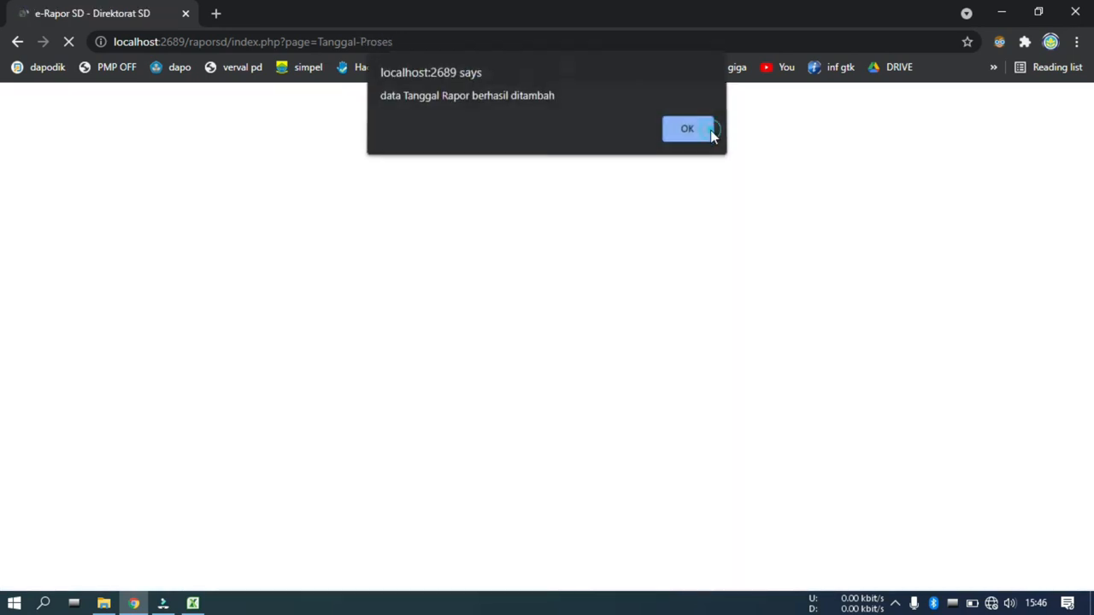
pyautogui.click(710, 131)
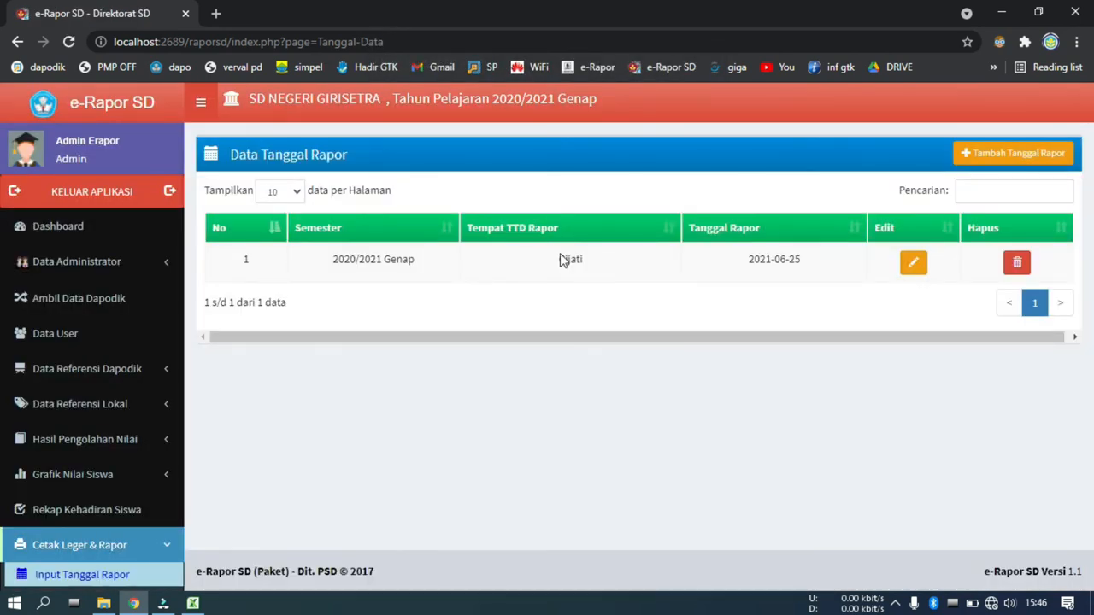
# - Open report card printing, apply the A4 portrait paper settings, and choose Kelas 1
pyautogui.scroll(-2, 58, 512)
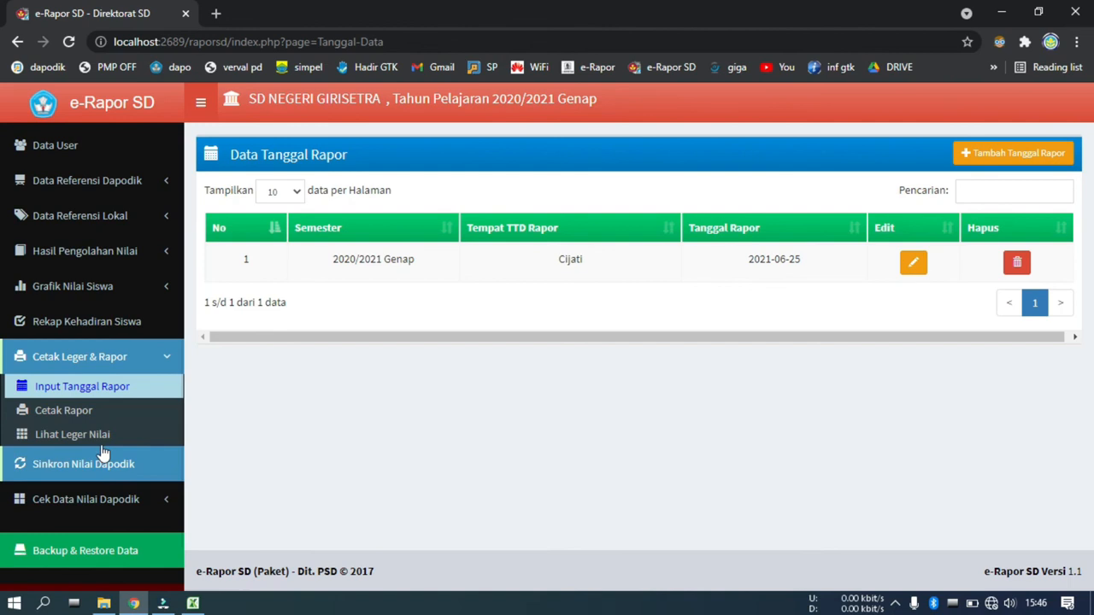
pyautogui.click(65, 411)
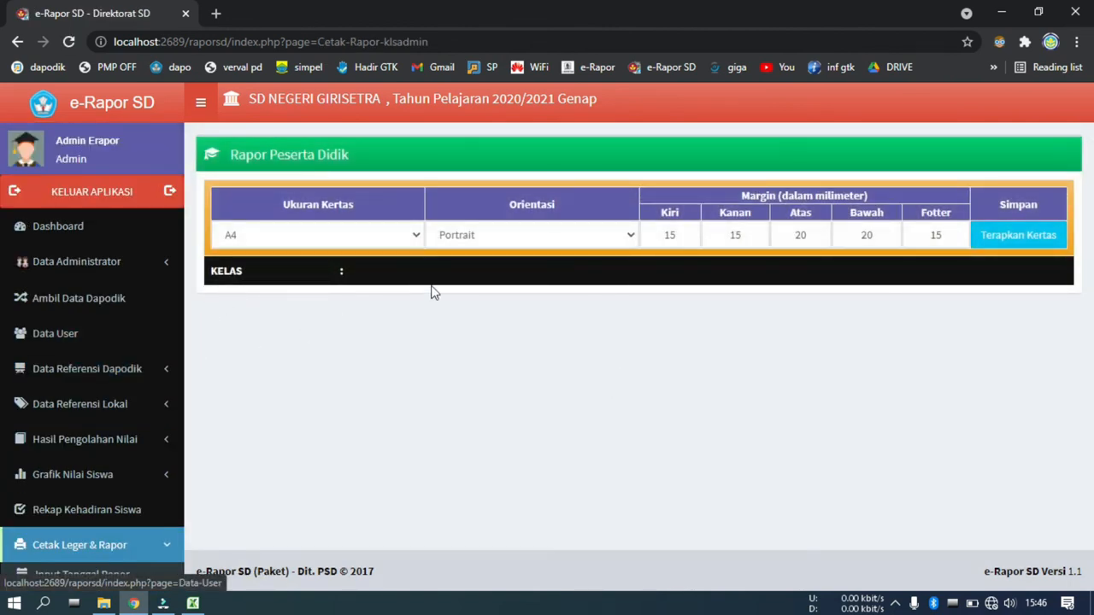
pyautogui.click(999, 244)
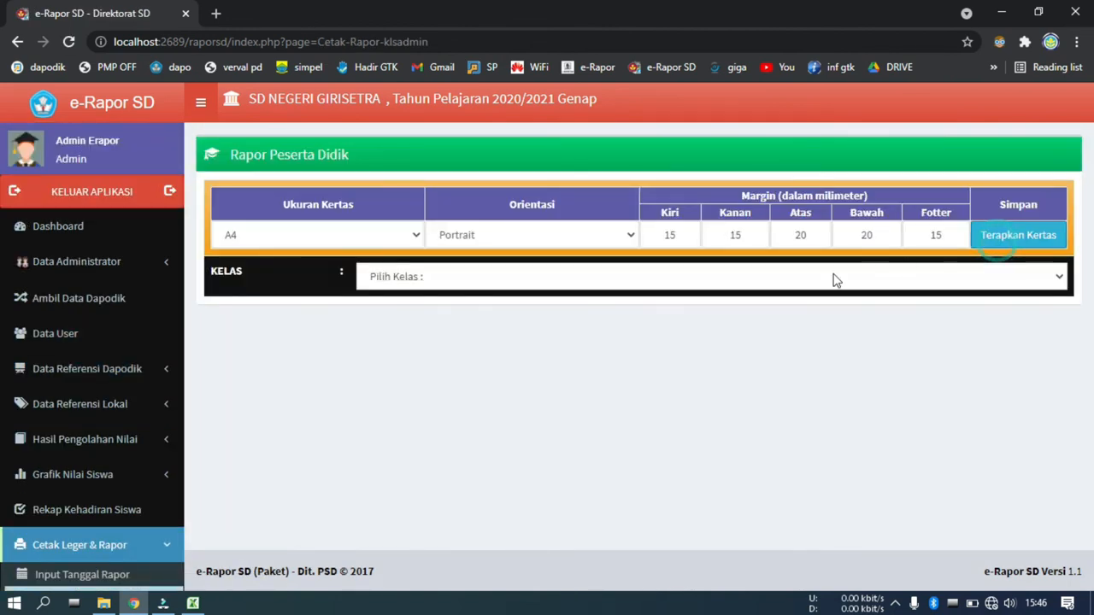
pyautogui.click(443, 284)
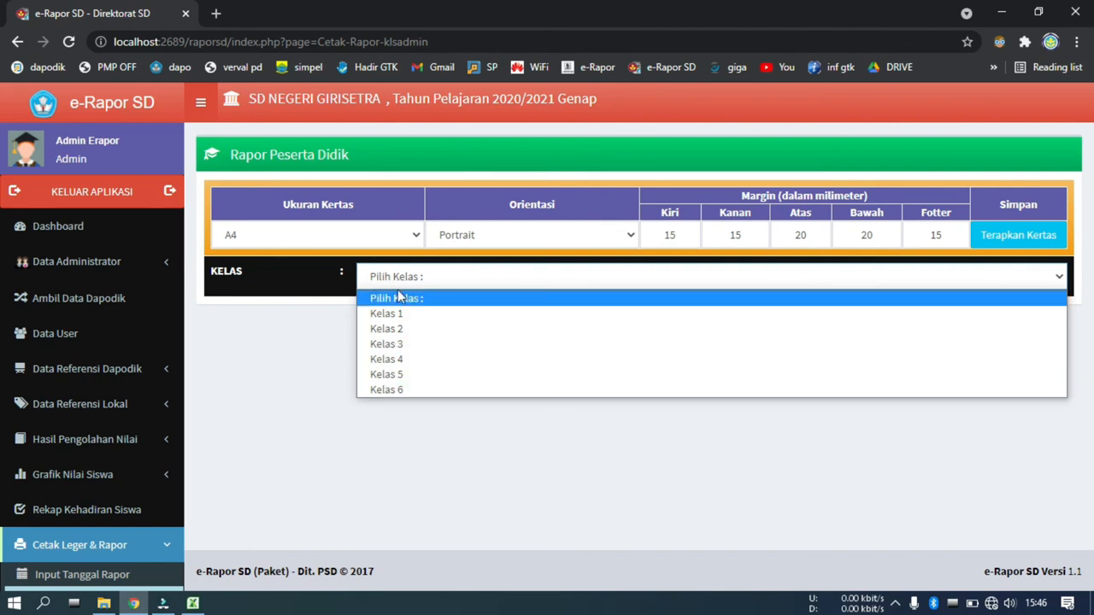
pyautogui.click(414, 315)
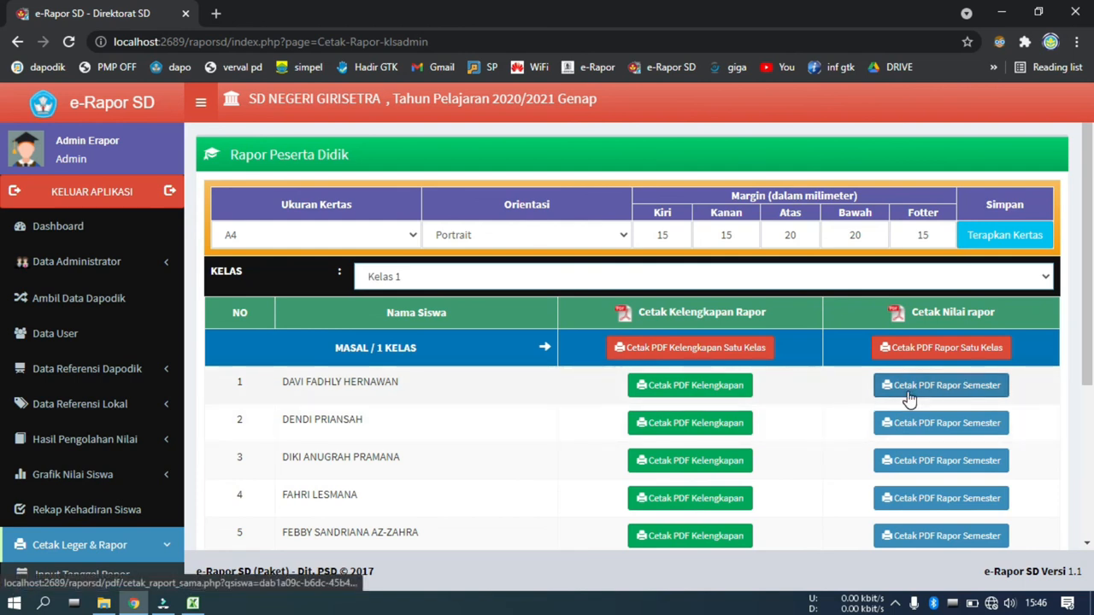
# - Generate the whole-class semester report PDF and the whole-class report completeness PDF for Kelas 1
pyautogui.click(954, 353)
pyautogui.click(55, 13)
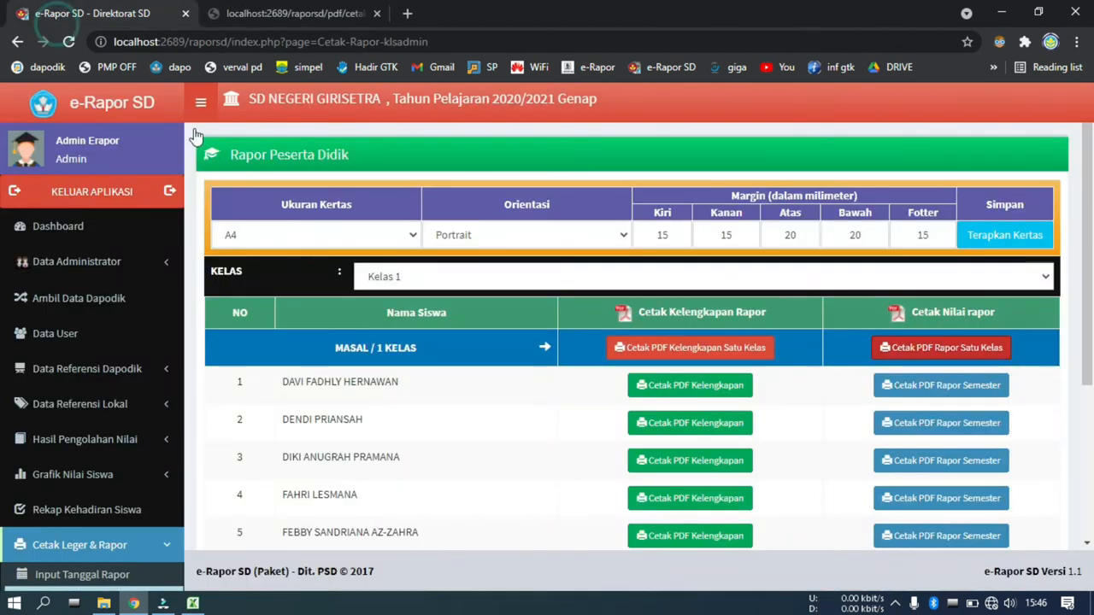
pyautogui.click(647, 350)
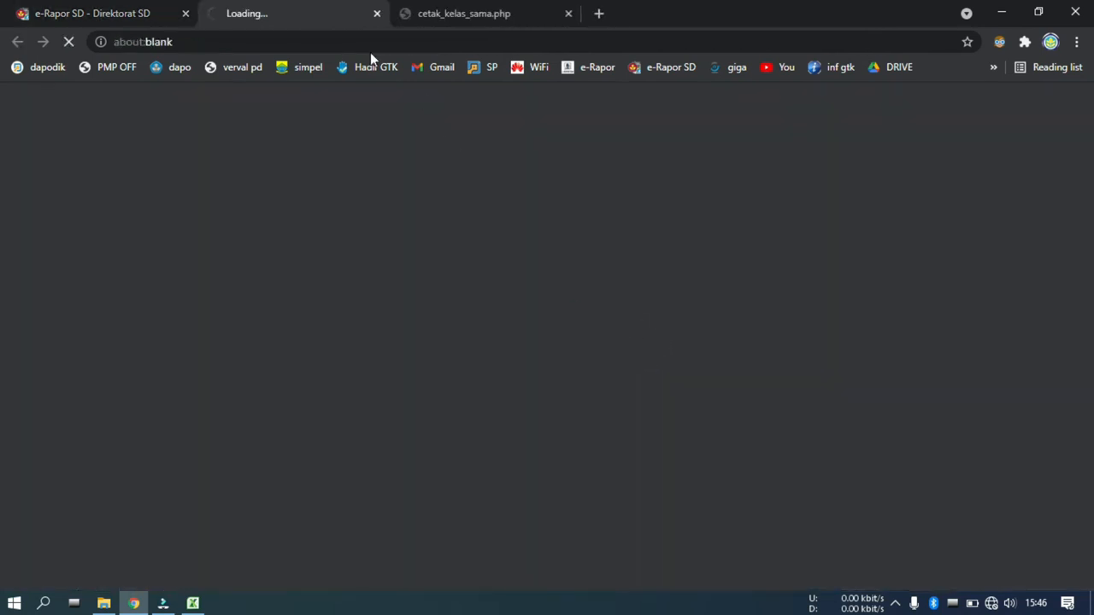
# - Review the class completeness PDF from the cover and filling instructions through the first student's identity page and principal's signature block
pyautogui.click(483, 13)
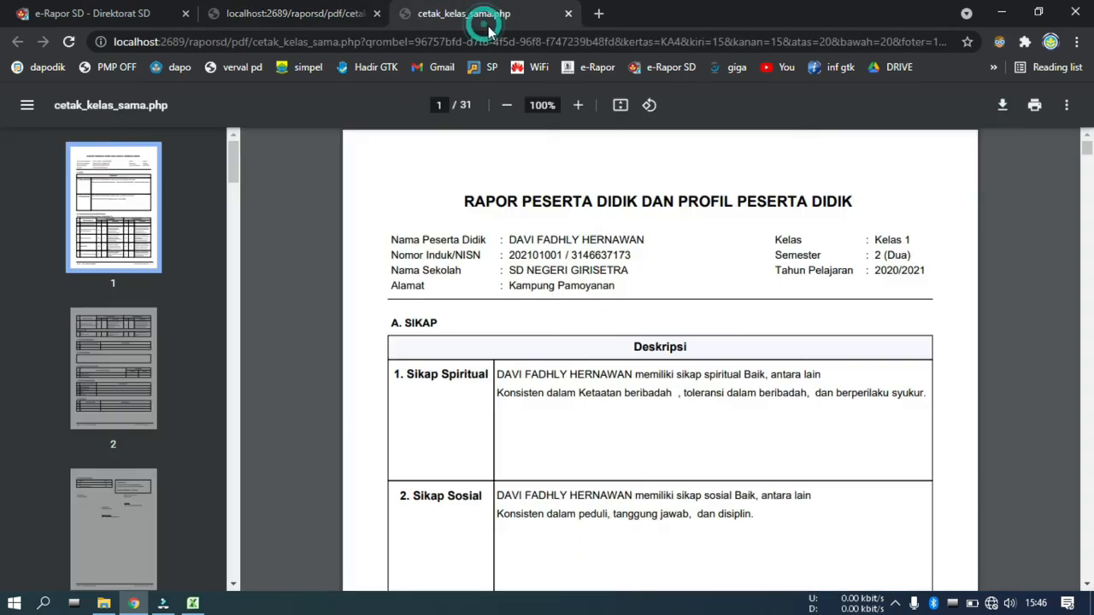
pyautogui.click(317, 14)
pyautogui.scroll(-4, 621, 424)
pyautogui.scroll(4, 622, 426)
pyautogui.scroll(-3, 622, 425)
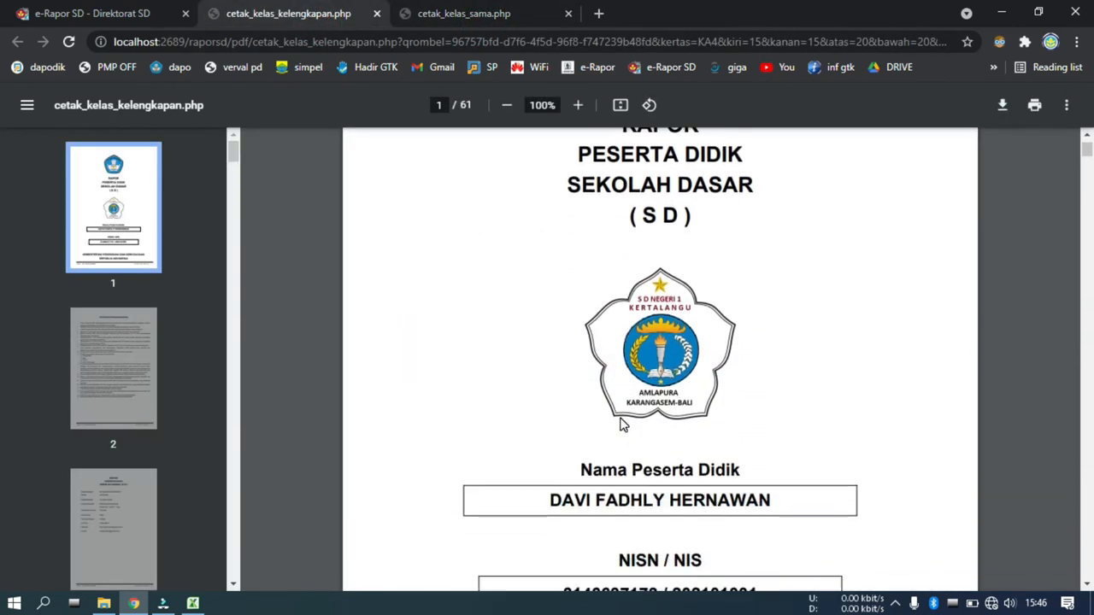
pyautogui.scroll(-12, 622, 424)
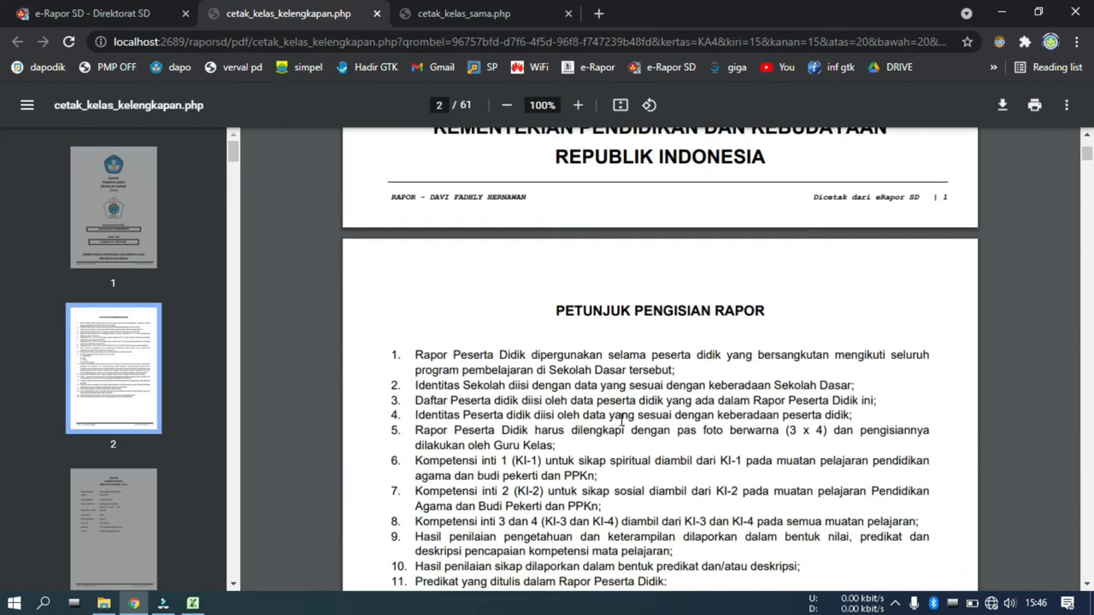
pyautogui.scroll(-20, 623, 423)
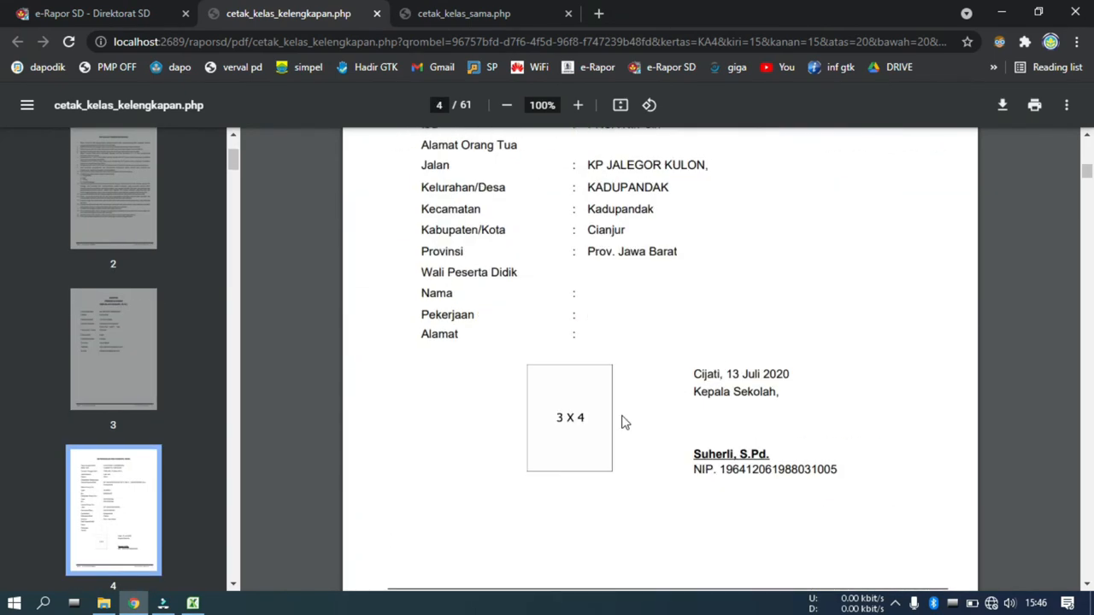
# - Check the signing place and date in the first student's signature block in the class semester report PDF
pyautogui.click(431, 9)
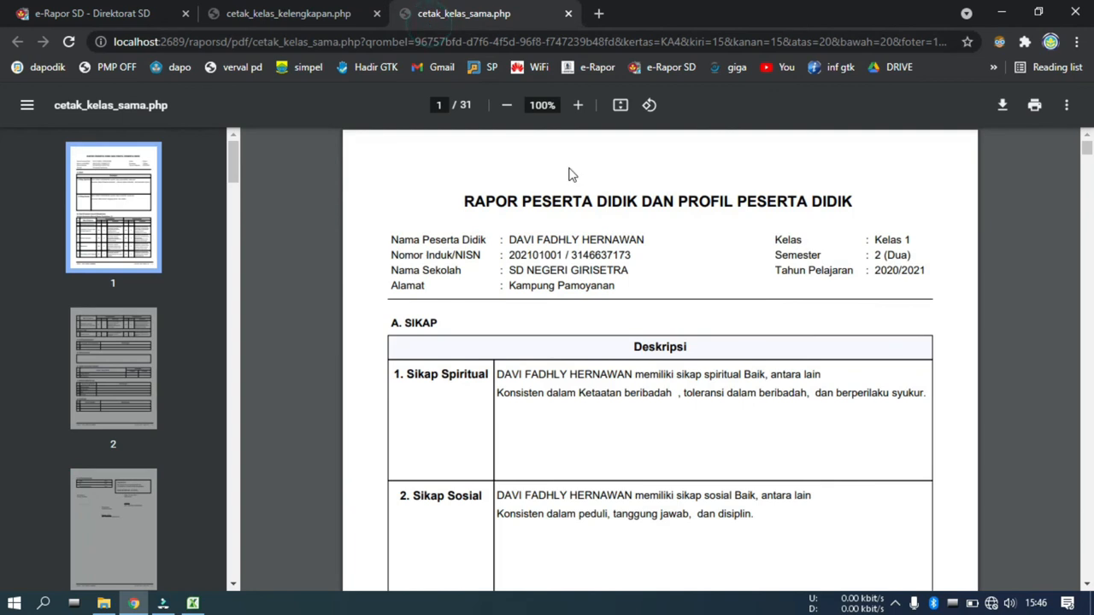
pyautogui.scroll(-10, 699, 417)
pyautogui.scroll(-10, 697, 413)
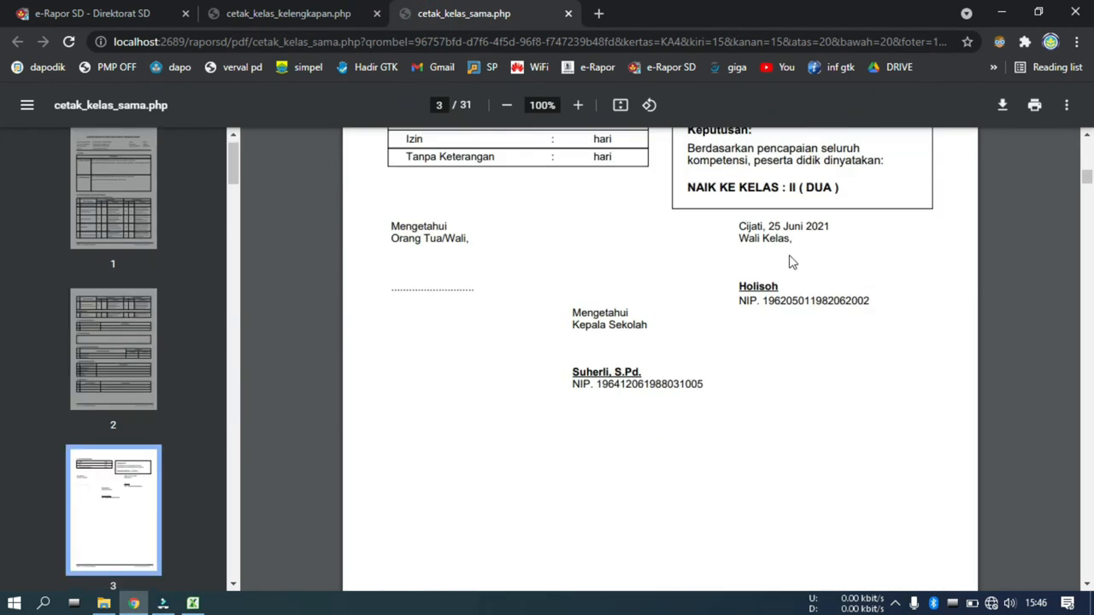
# - Return to the completeness PDF's cover page and examine its school logo and student name at 80% zoom
pyautogui.click(270, 22)
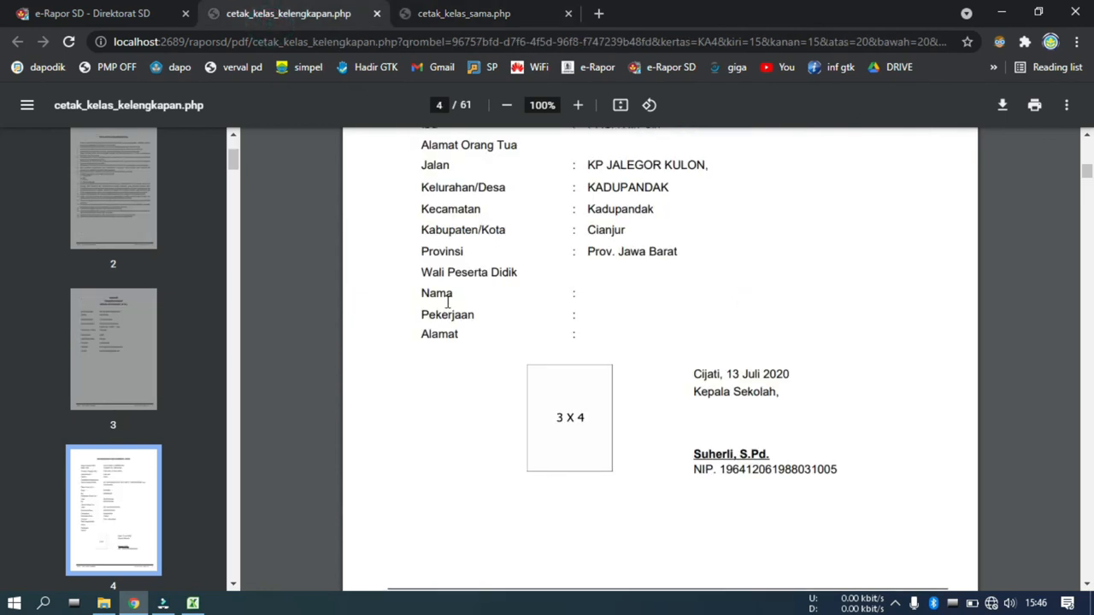
pyautogui.scroll(15, 447, 308)
pyautogui.scroll(10, 447, 319)
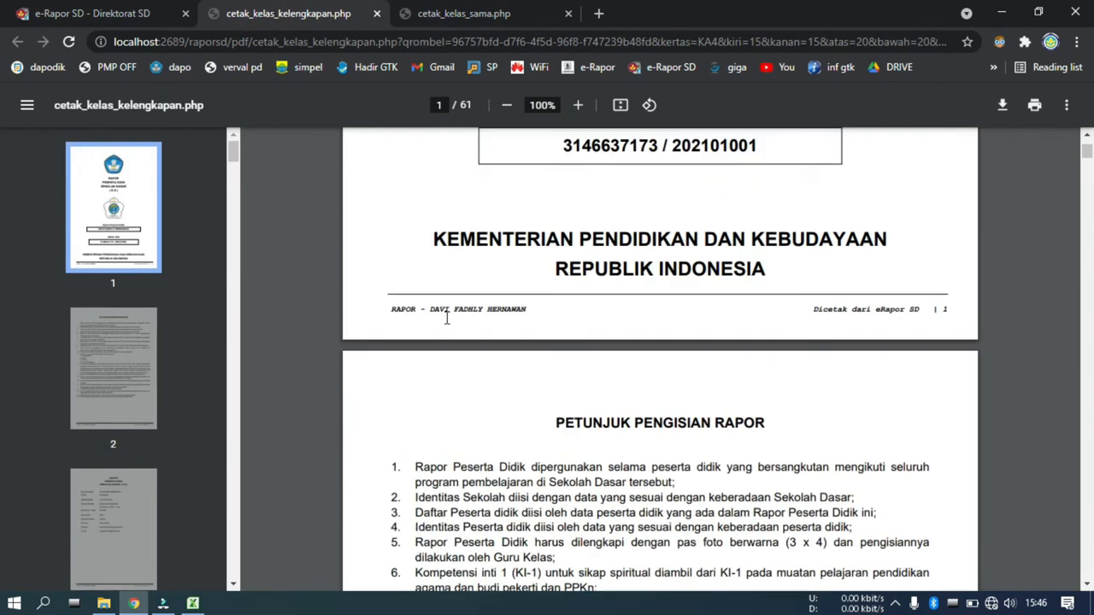
pyautogui.click(506, 105)
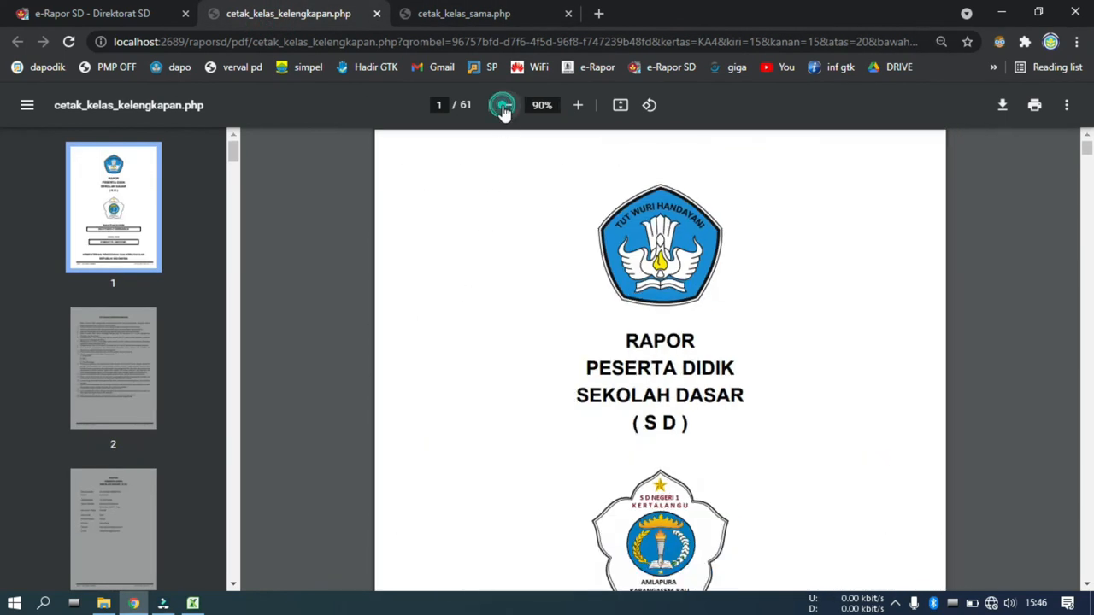
pyautogui.click(506, 105)
pyautogui.scroll(-1, 557, 273)
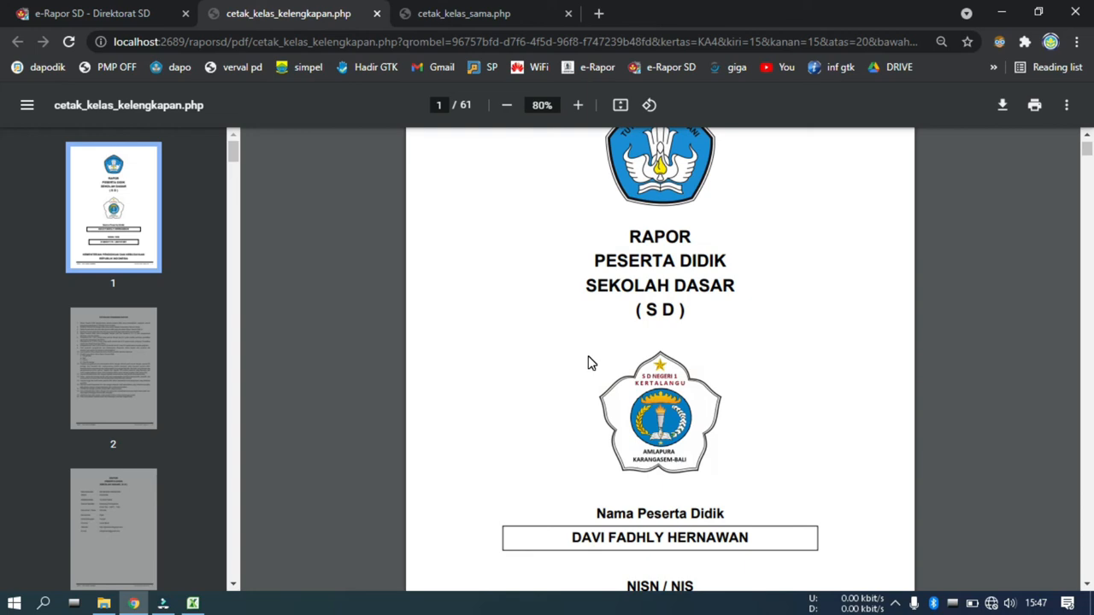
# - Review the first student's attitudes, subject scores, health and achievement sections in the class semester report PDF
pyautogui.click(458, 17)
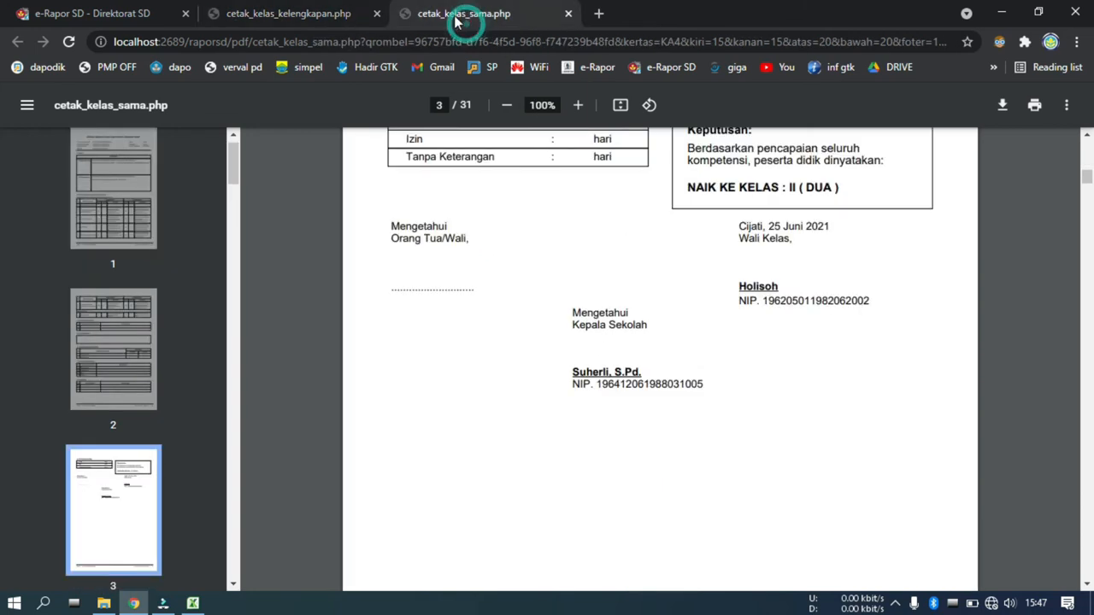
pyautogui.scroll(20, 824, 428)
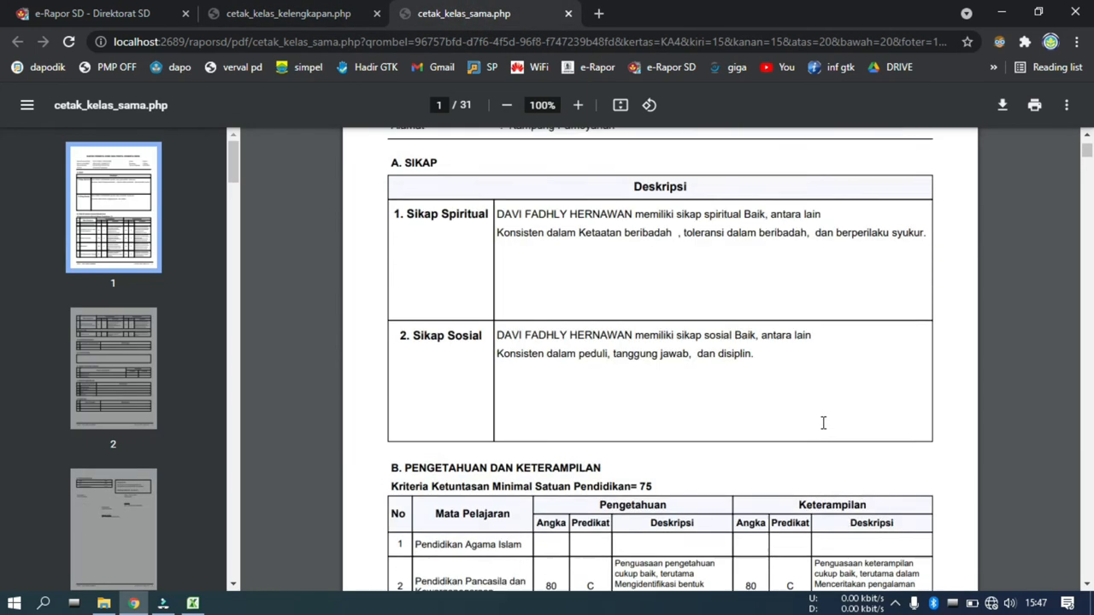
pyautogui.scroll(2, 823, 423)
pyautogui.scroll(-15, 818, 429)
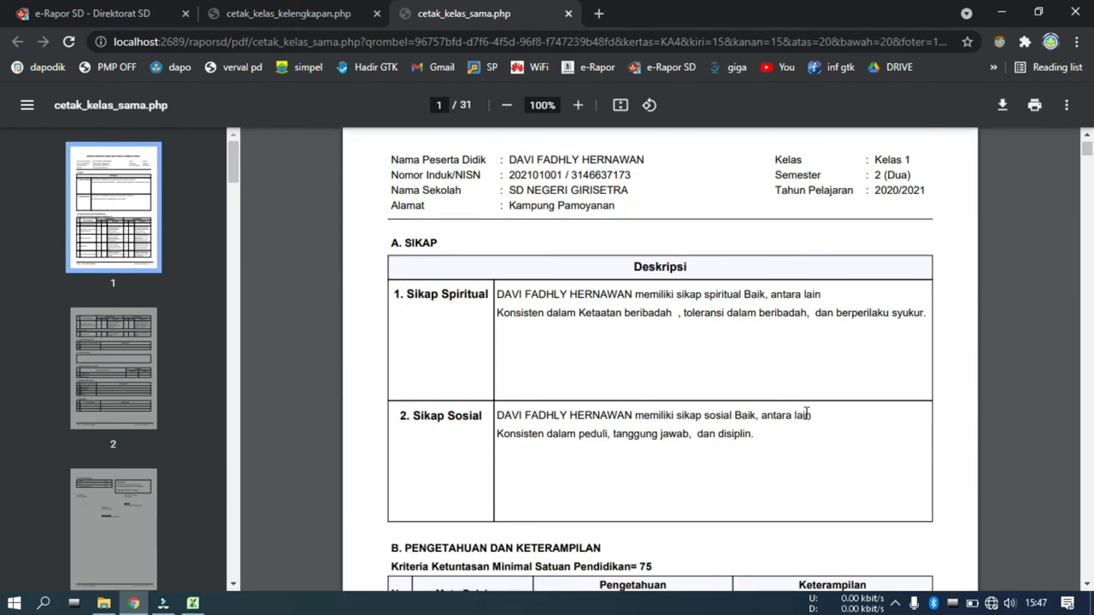
pyautogui.scroll(-15, 792, 403)
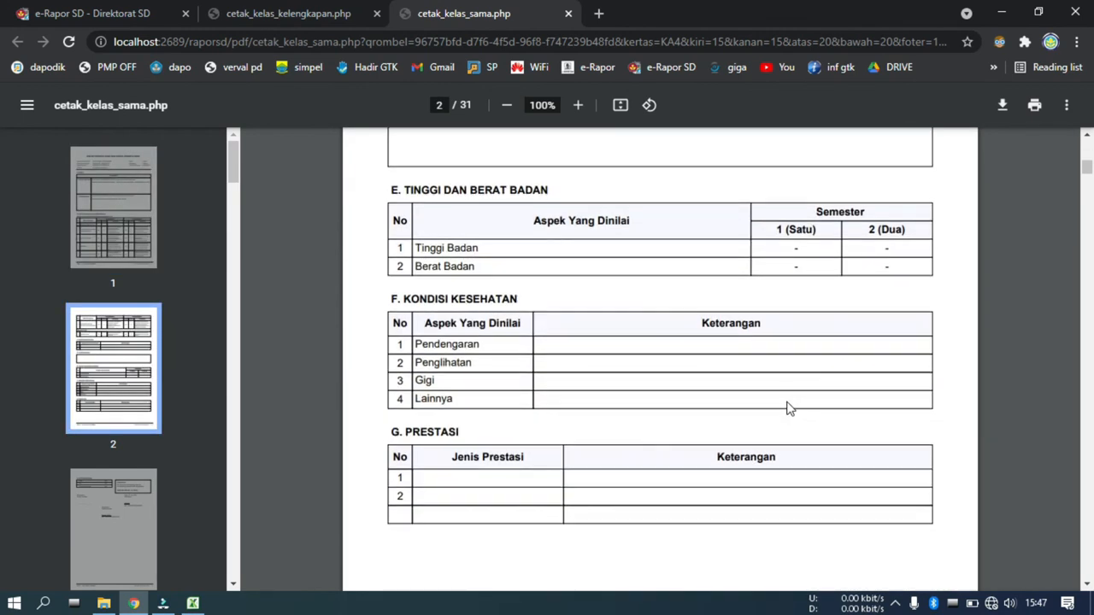
pyautogui.scroll(10, 785, 410)
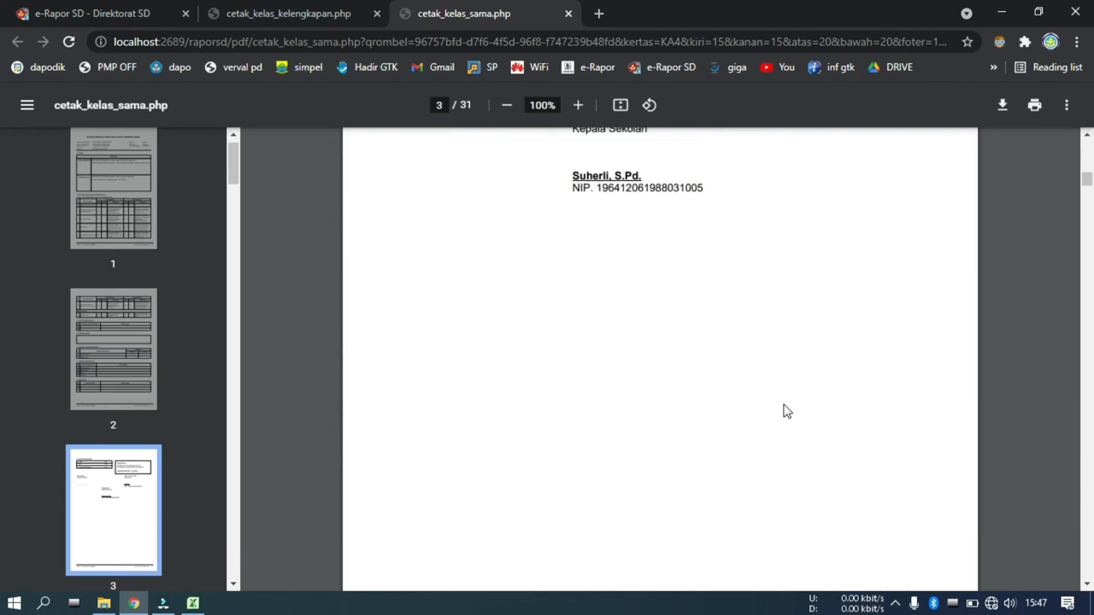